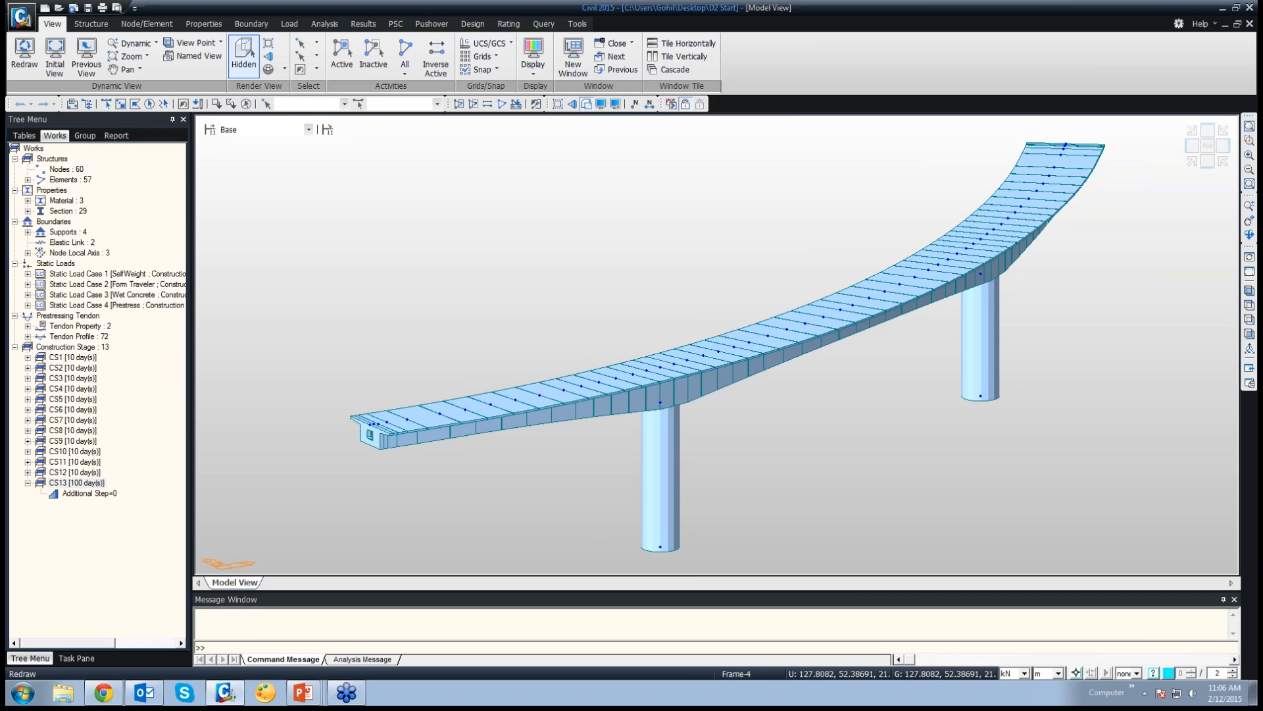
Start copying the girder's second node at the near end, and check the end pier dimensions on the BCBA-Day 2 PowerPoint slide
drag(334, 408, 437, 465)
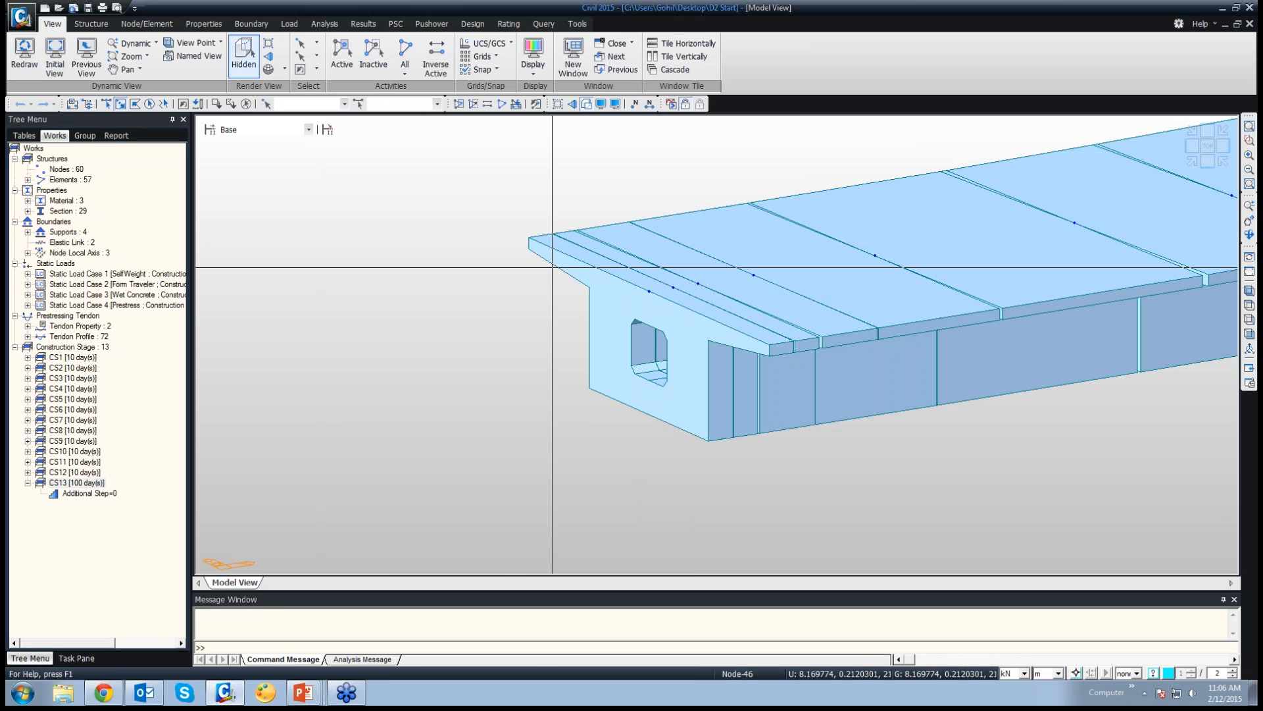
click(673, 288)
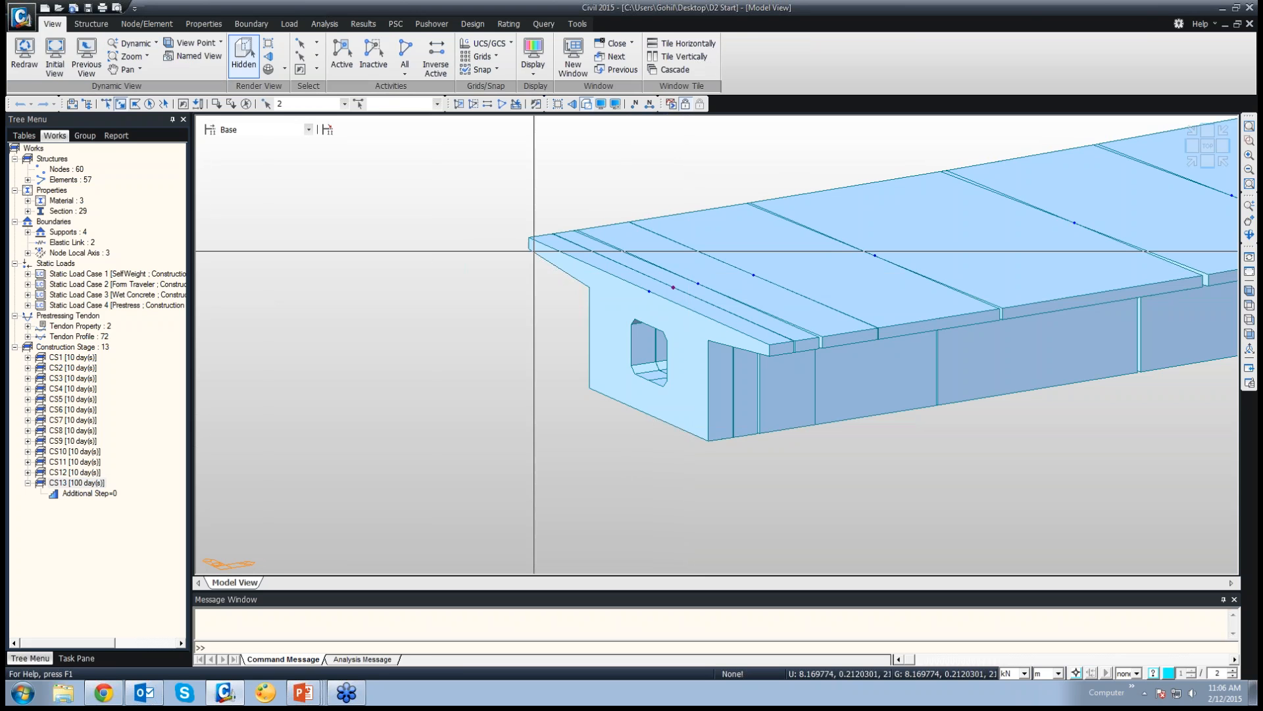
click(146, 23)
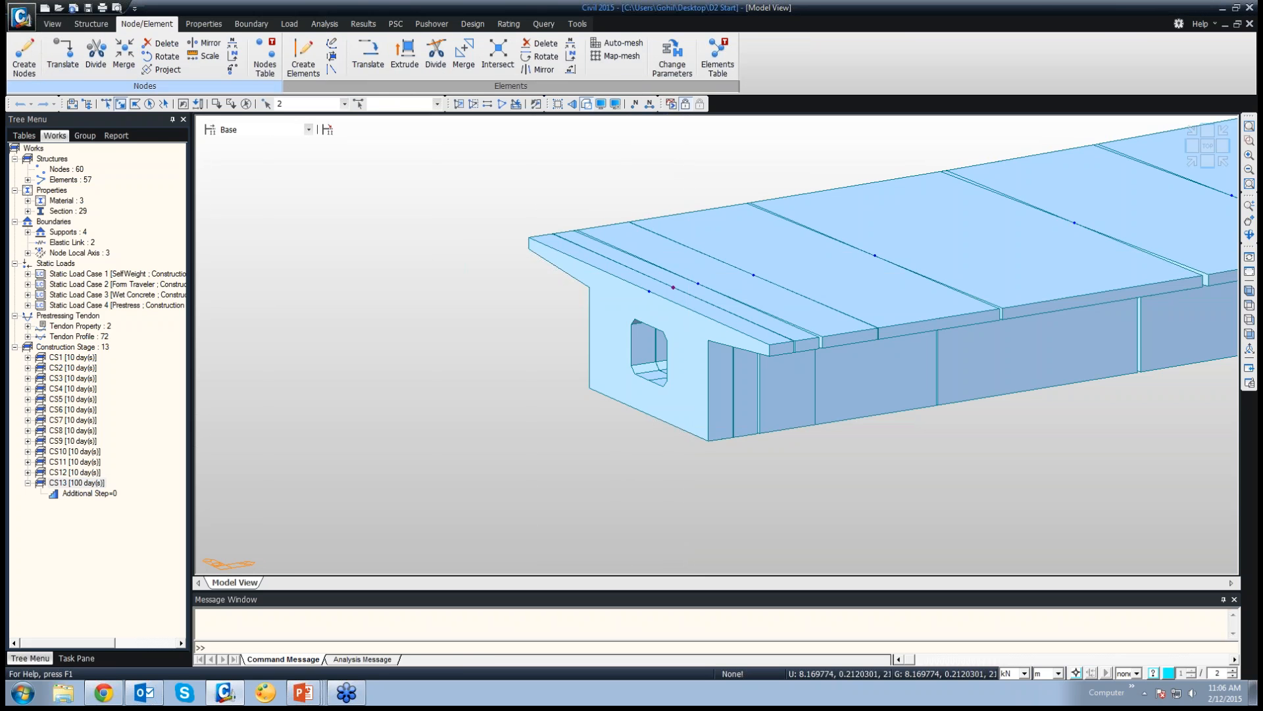
click(63, 56)
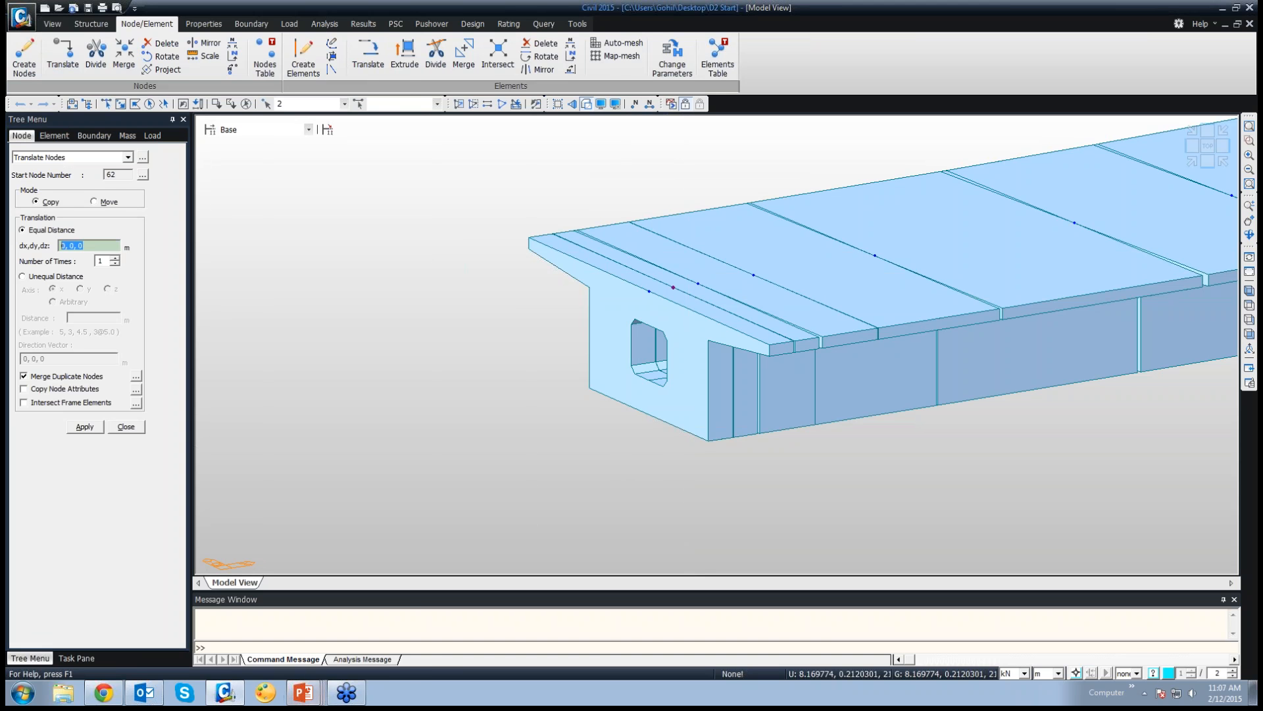
mouse_move(304, 692)
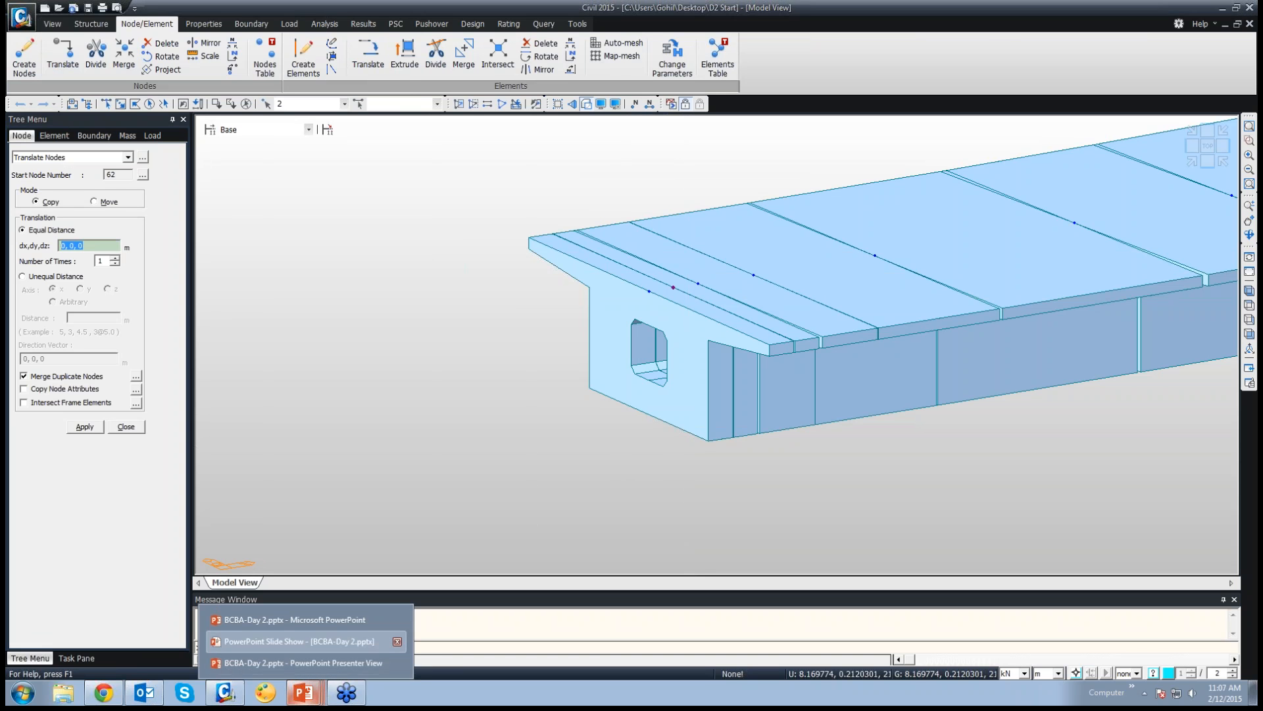
click(299, 641)
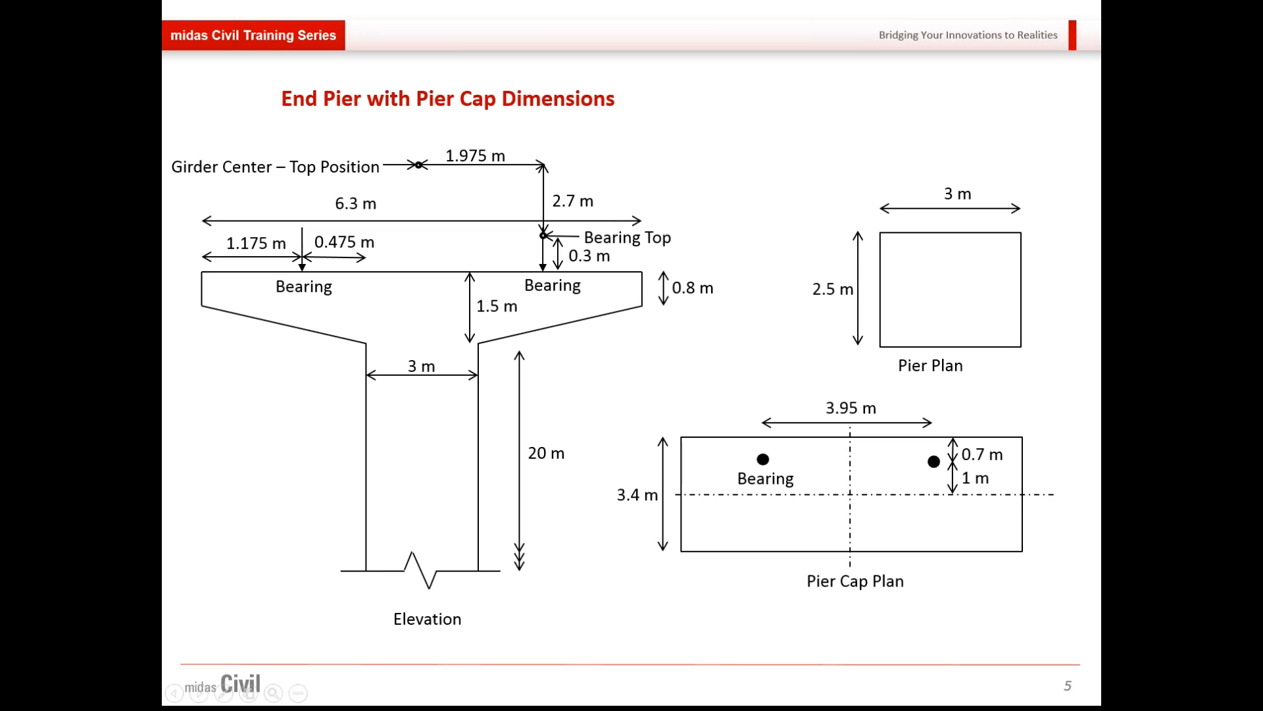
key(alt+Tab)
click(224, 693)
Copy the selected girder node by 0,1.975,-2.7 m to place the first bearing-top node
click(116, 246)
key(ctrl+Home)
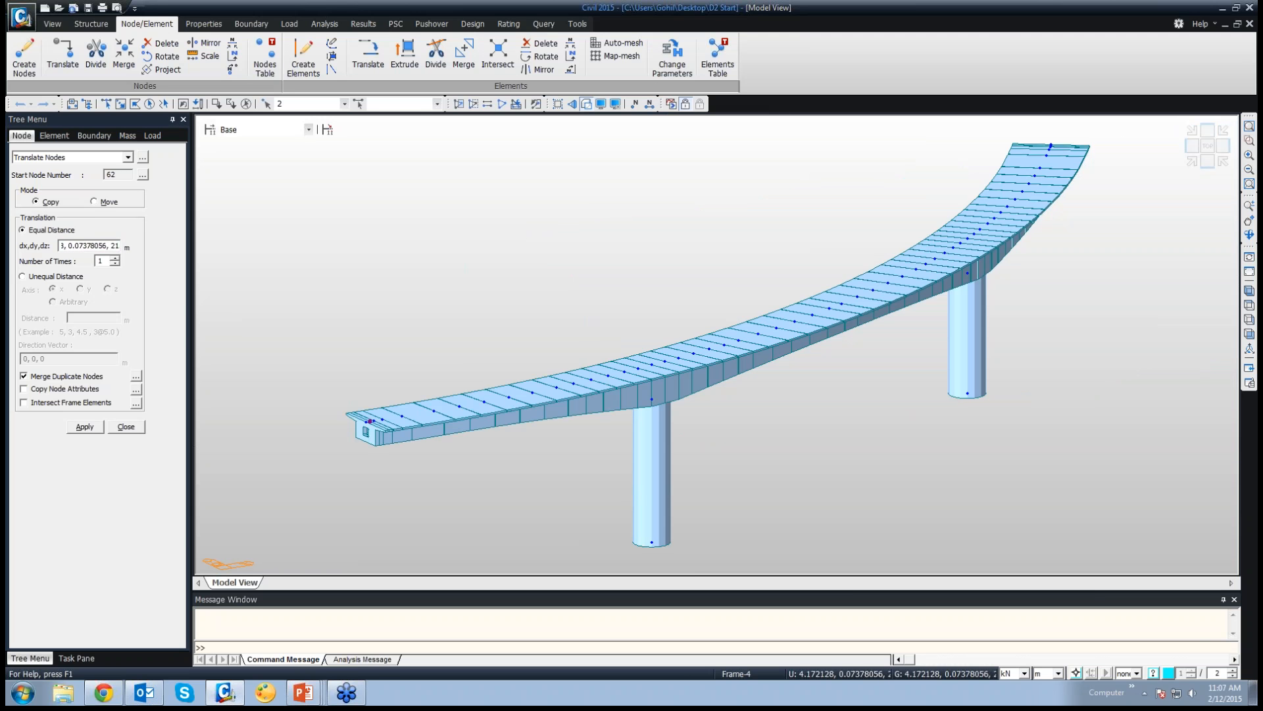
click(87, 246)
drag(118, 245, 59, 245)
text(0,1.975,-2.7)
click(85, 426)
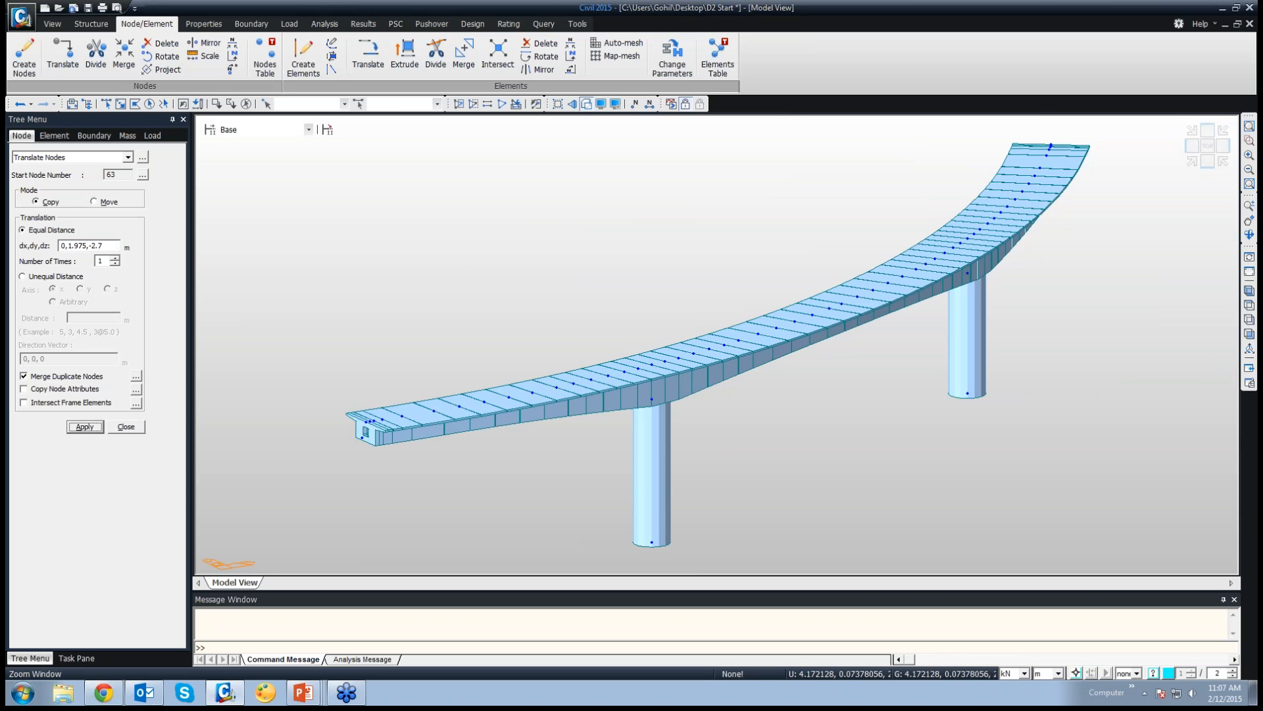
Copy the same second girder node by 0,-1.975,-2.7 m to place the opposite bearing-top node
drag(330, 400, 406, 465)
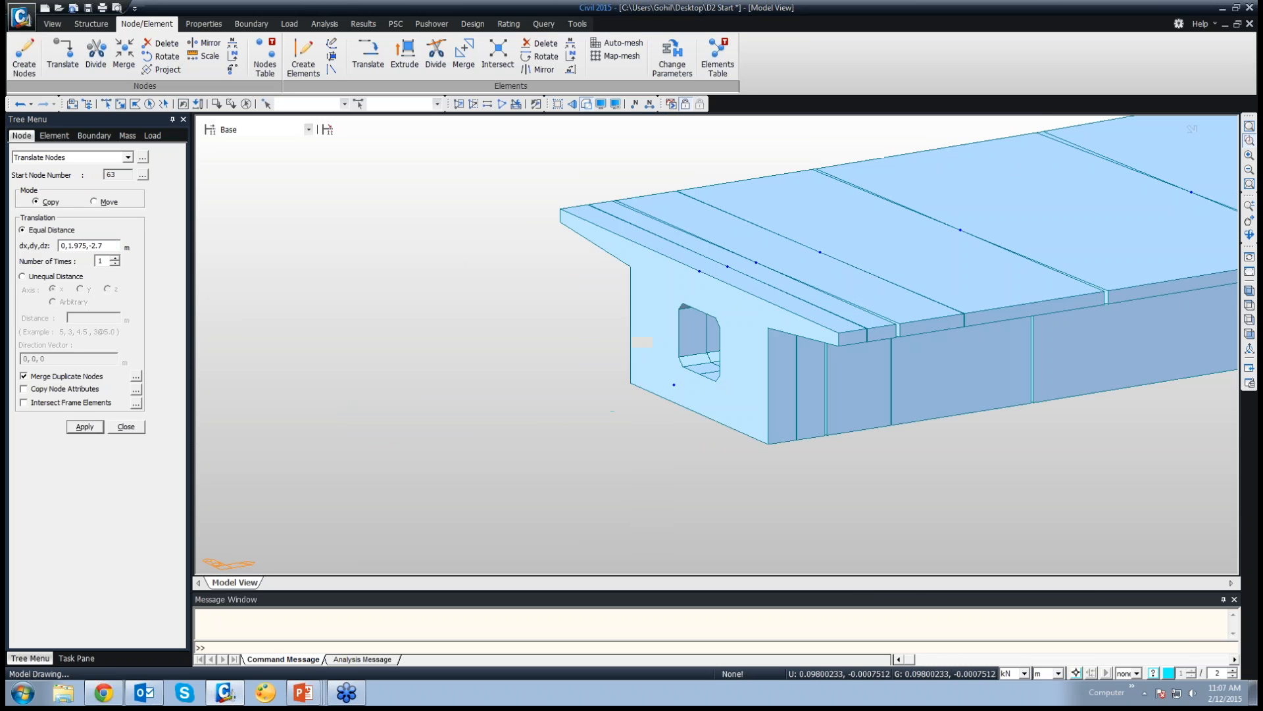
click(120, 104)
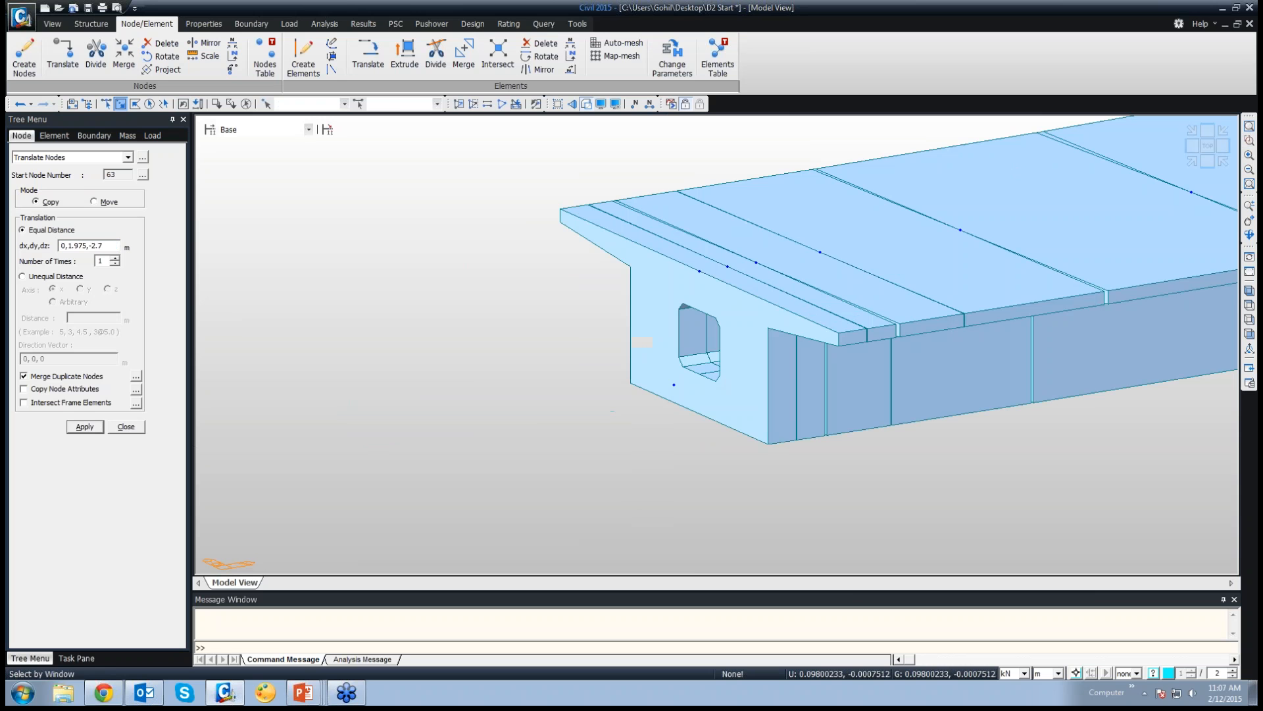
click(728, 266)
click(68, 245)
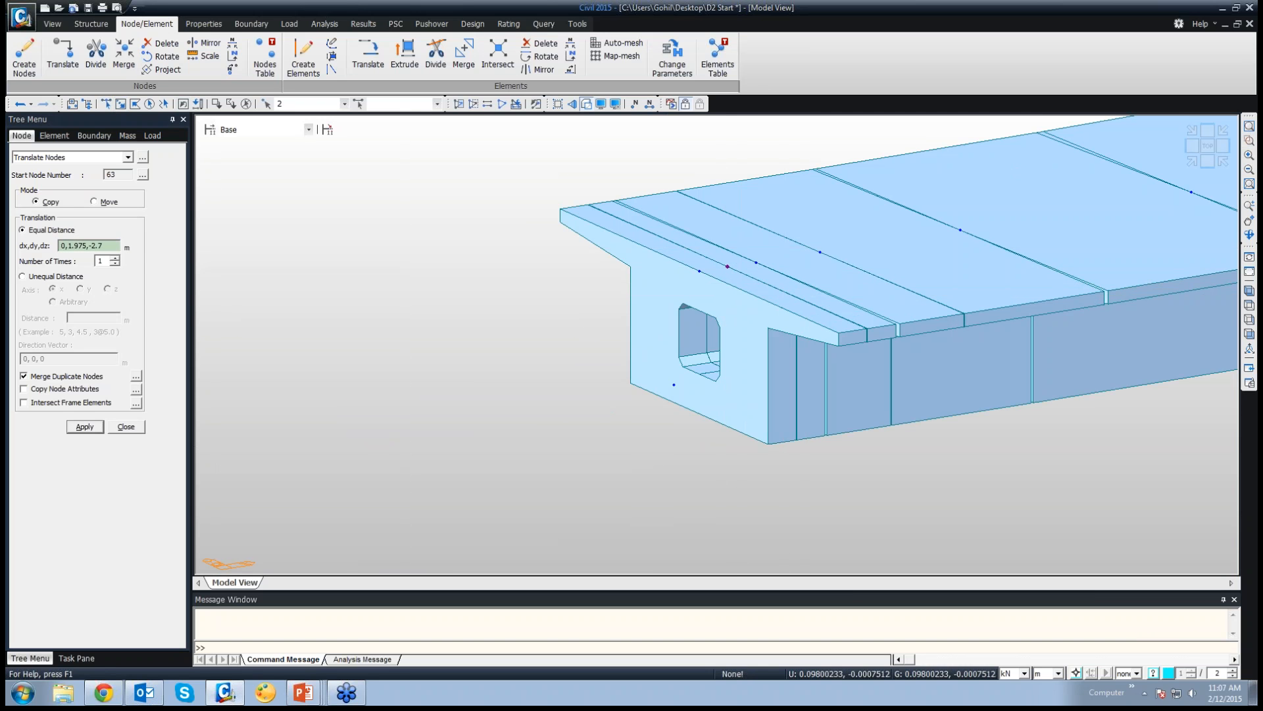
text(-)
click(85, 426)
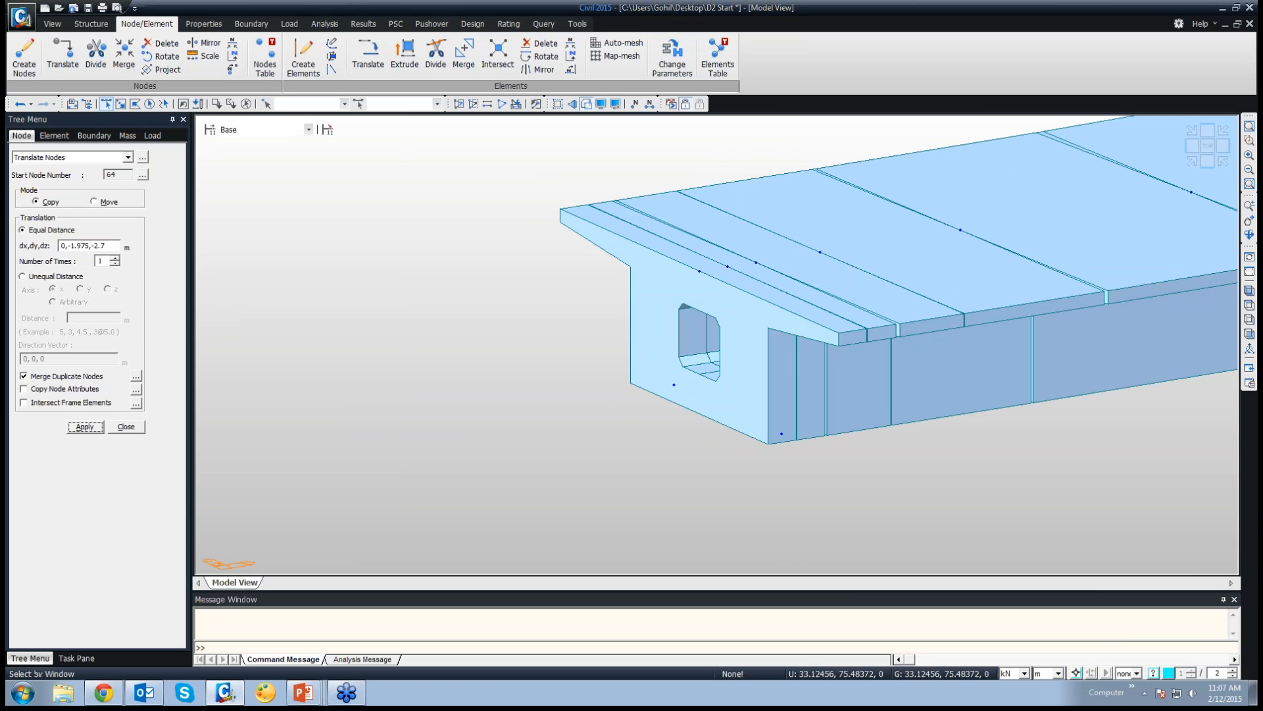
Copy both bearing-top nodes by 0,0,-.3 m to create the bearing-bottom nodes
click(121, 104)
drag(643, 376, 854, 517)
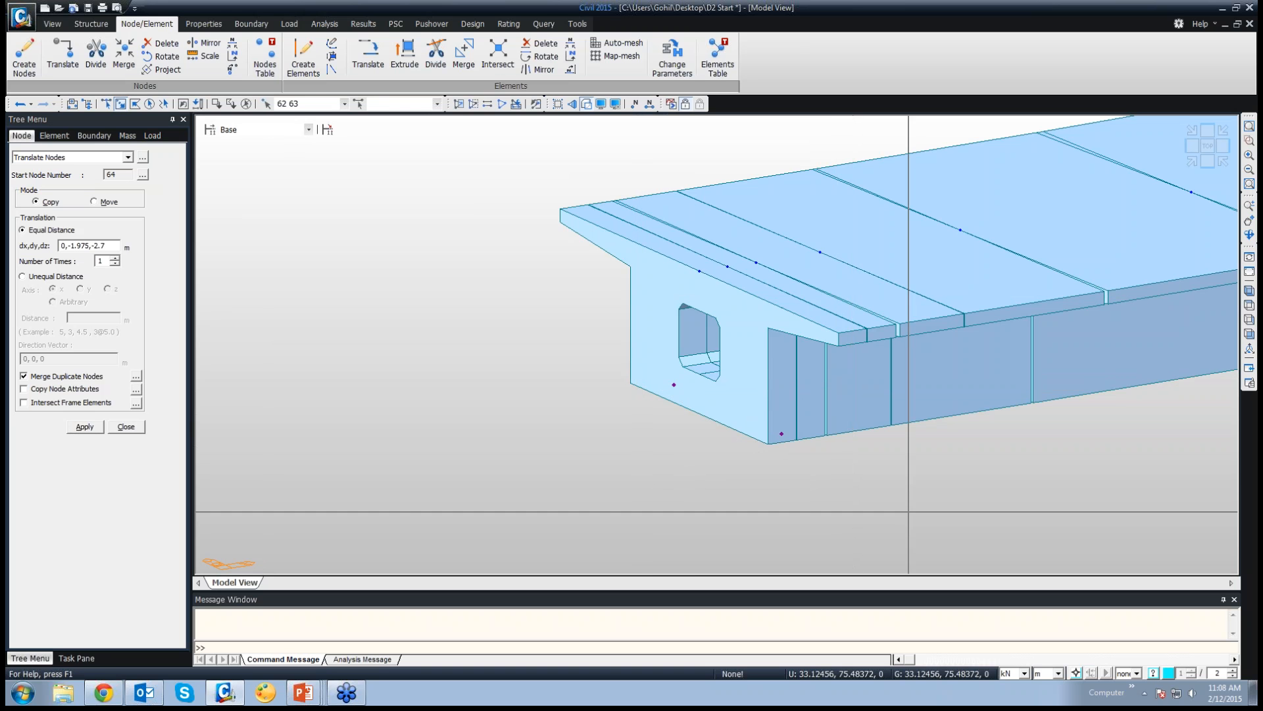
drag(109, 246, 60, 245)
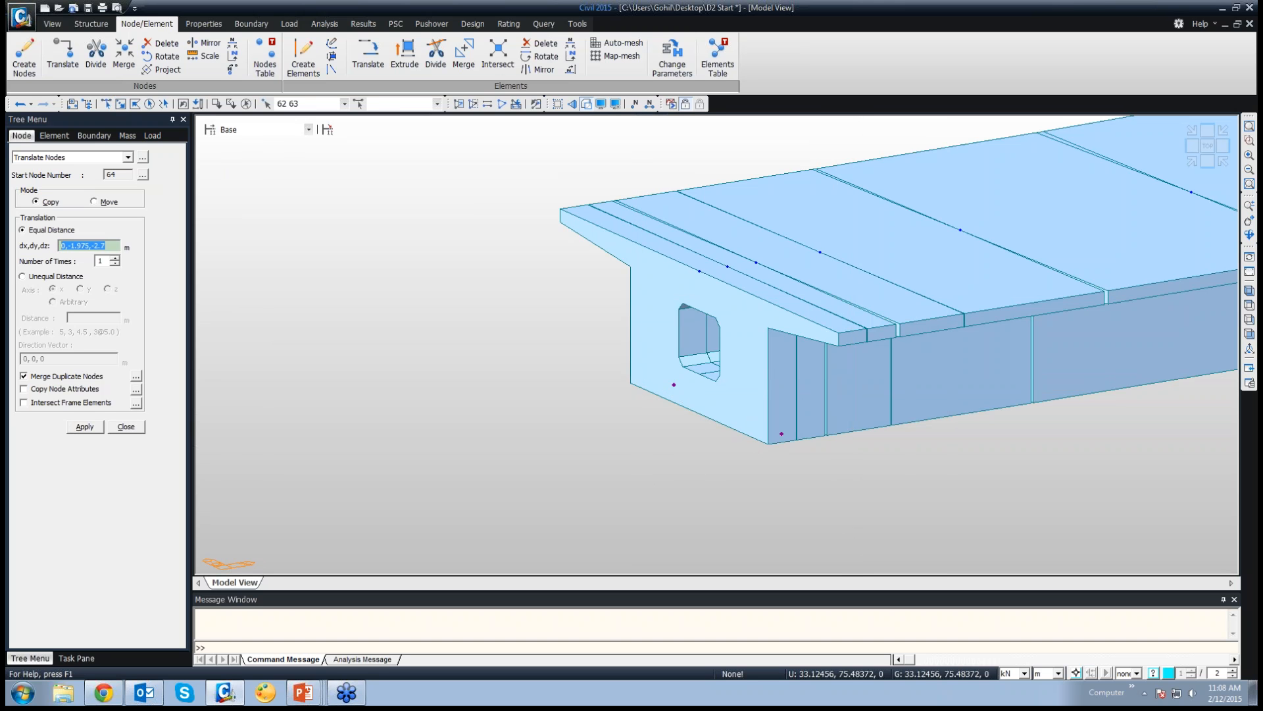
text(0,0,-.3)
click(84, 426)
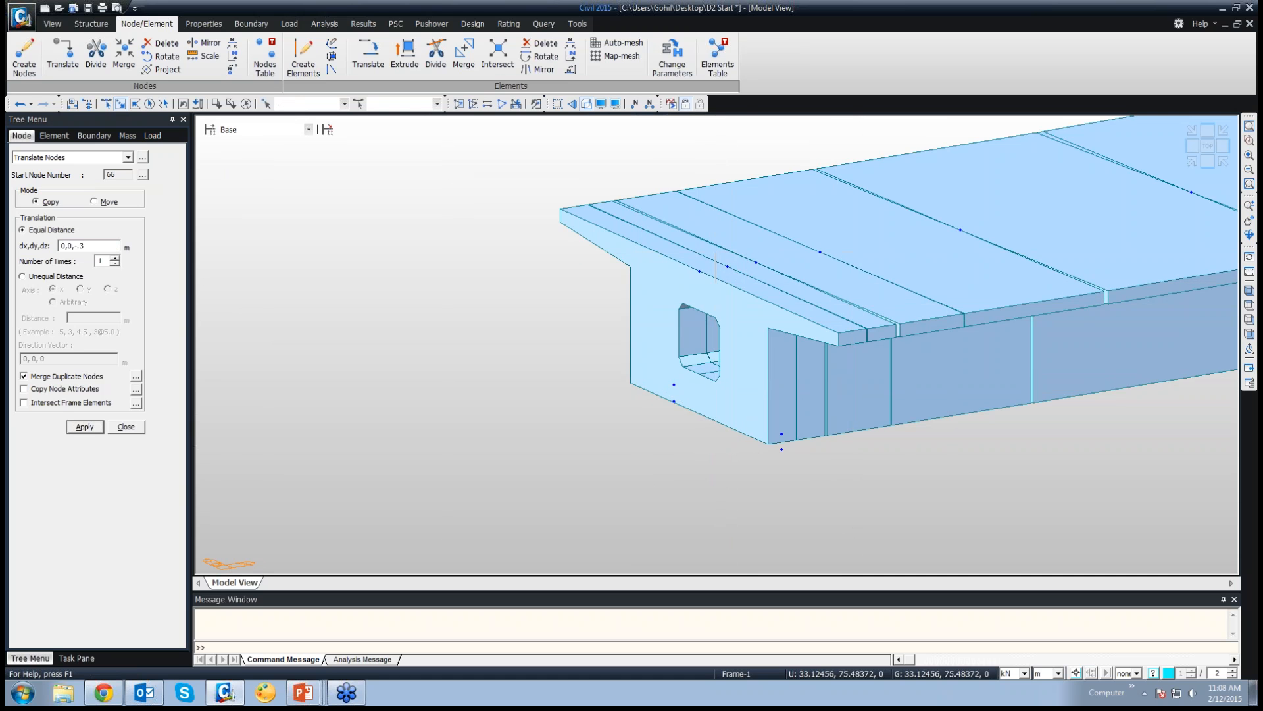
Copy the second girder node by -1,0,-3 m to create the pier cap's centre node
click(728, 267)
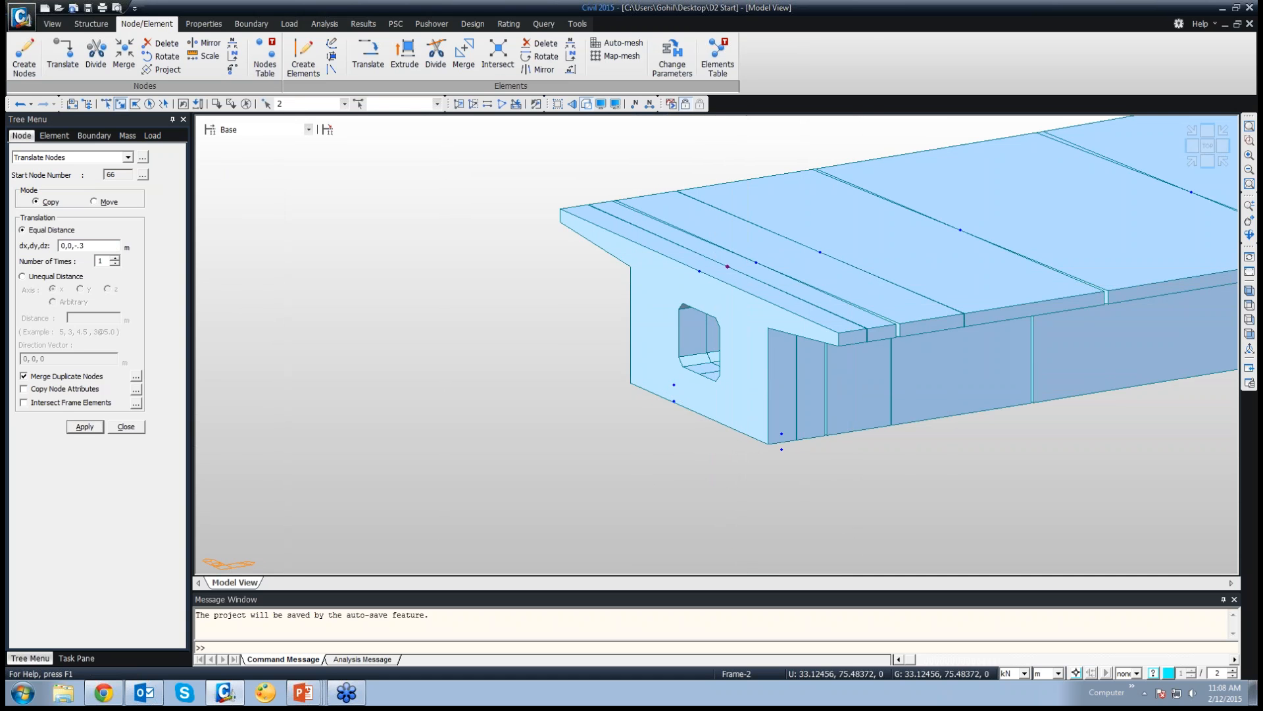
drag(89, 245, 62, 246)
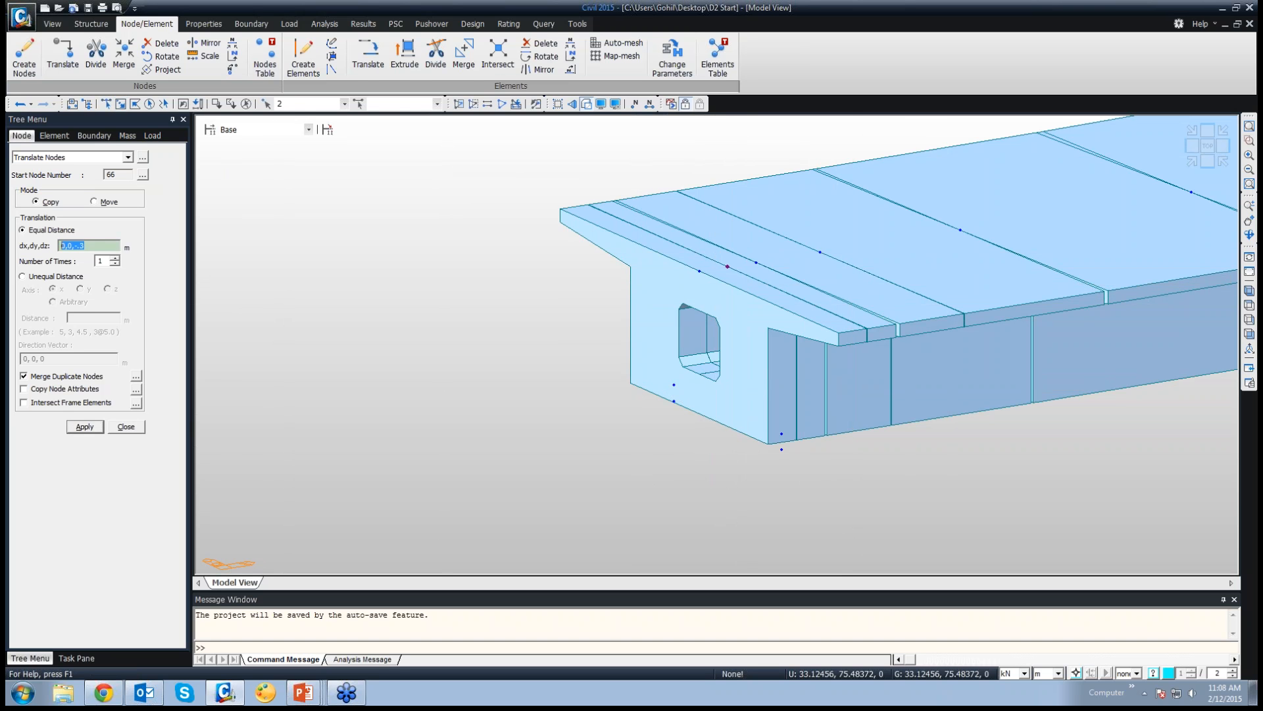
text(-1,0,-3)
click(85, 426)
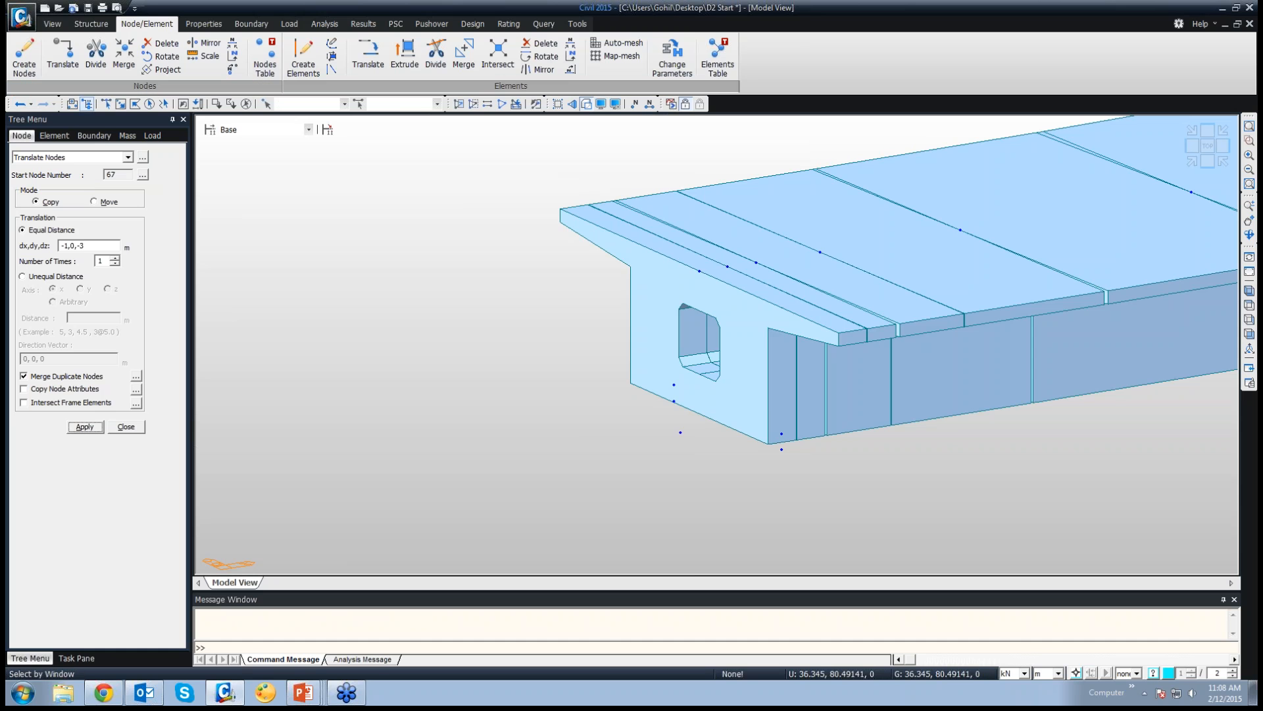
Copy the two bearing-bottom nodes by -1,0,0 m onto the pier cap centreline
click(674, 401)
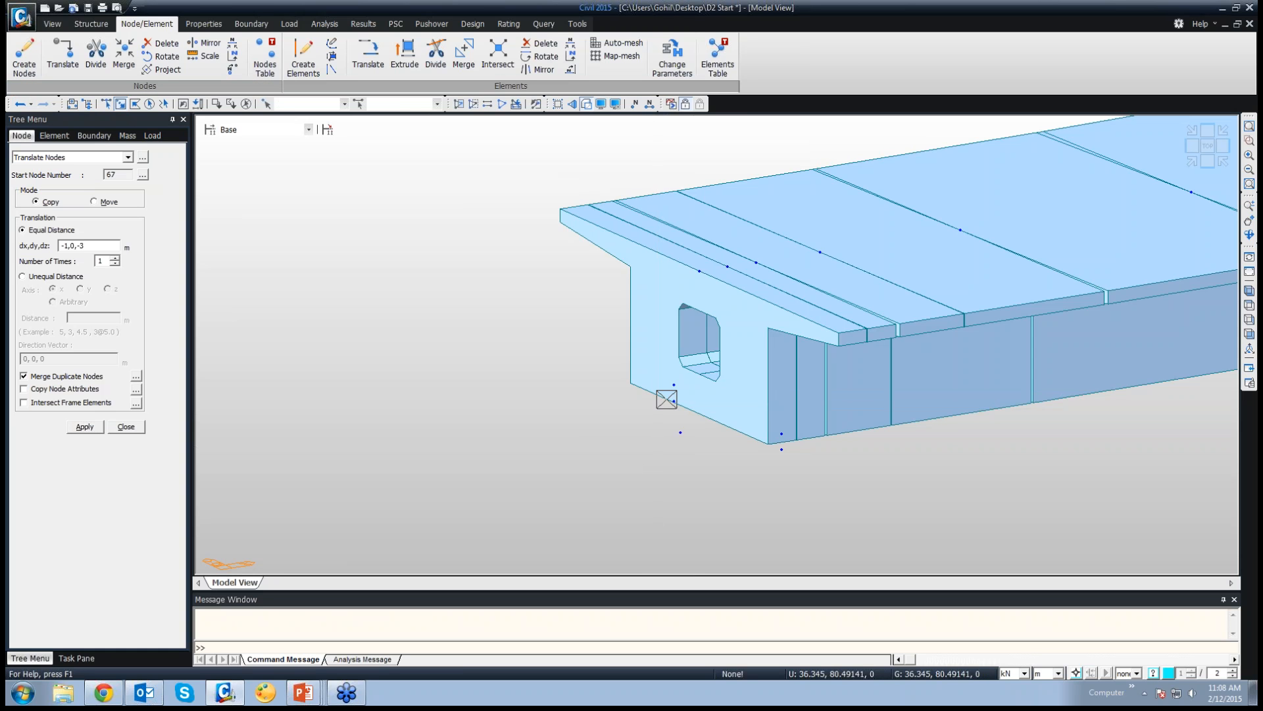
click(782, 450)
double_click(74, 245)
text(-1,0,)
click(85, 426)
Copy the pier cap's centre node by 0,1.5,0 m to mark one edge of the pier
click(120, 104)
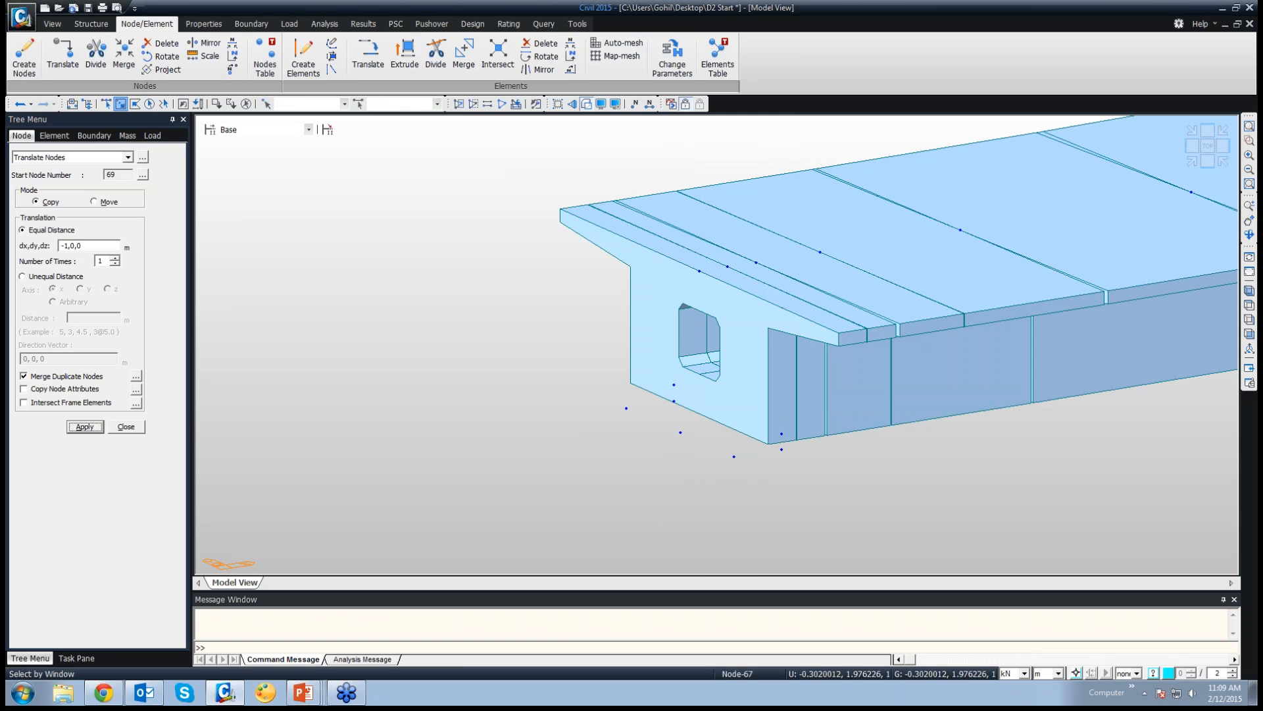
drag(669, 423, 689, 442)
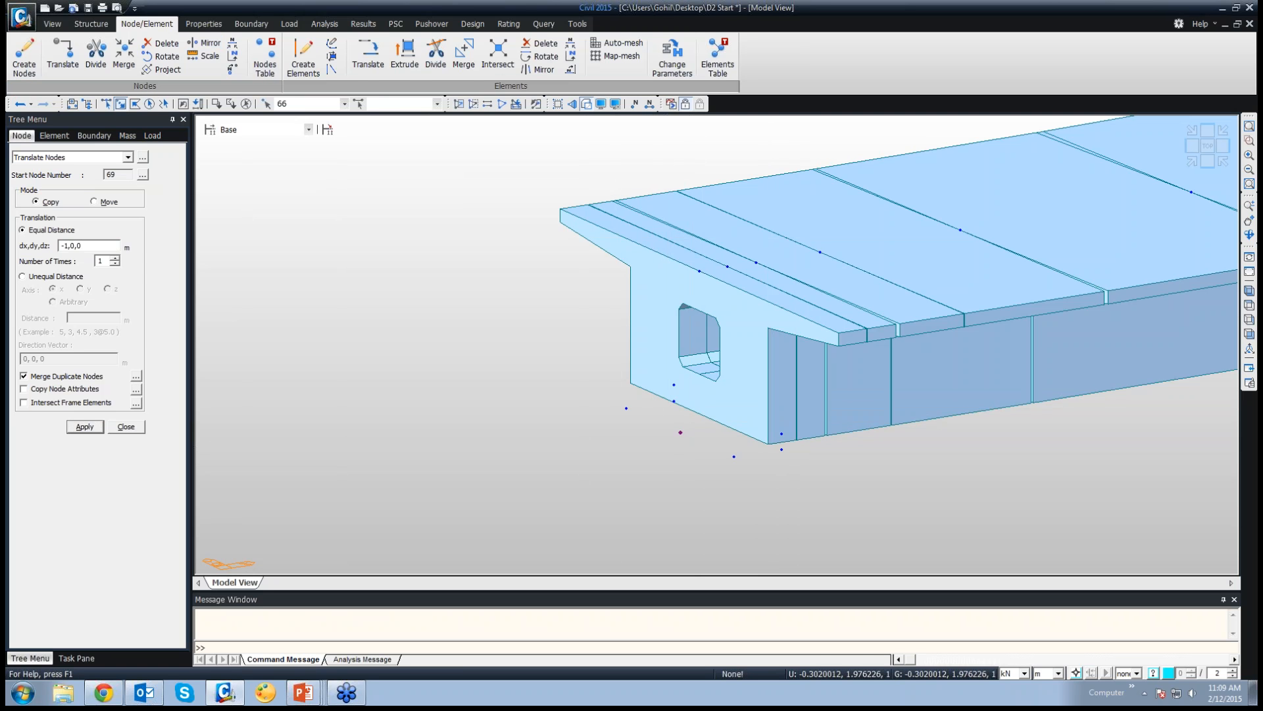
drag(86, 246, 64, 246)
text(0,1.5)
click(85, 426)
Copy the pier cap's centre node by 0,-1.5,0 m to mark the other edge of the pier
click(68, 246)
text(-)
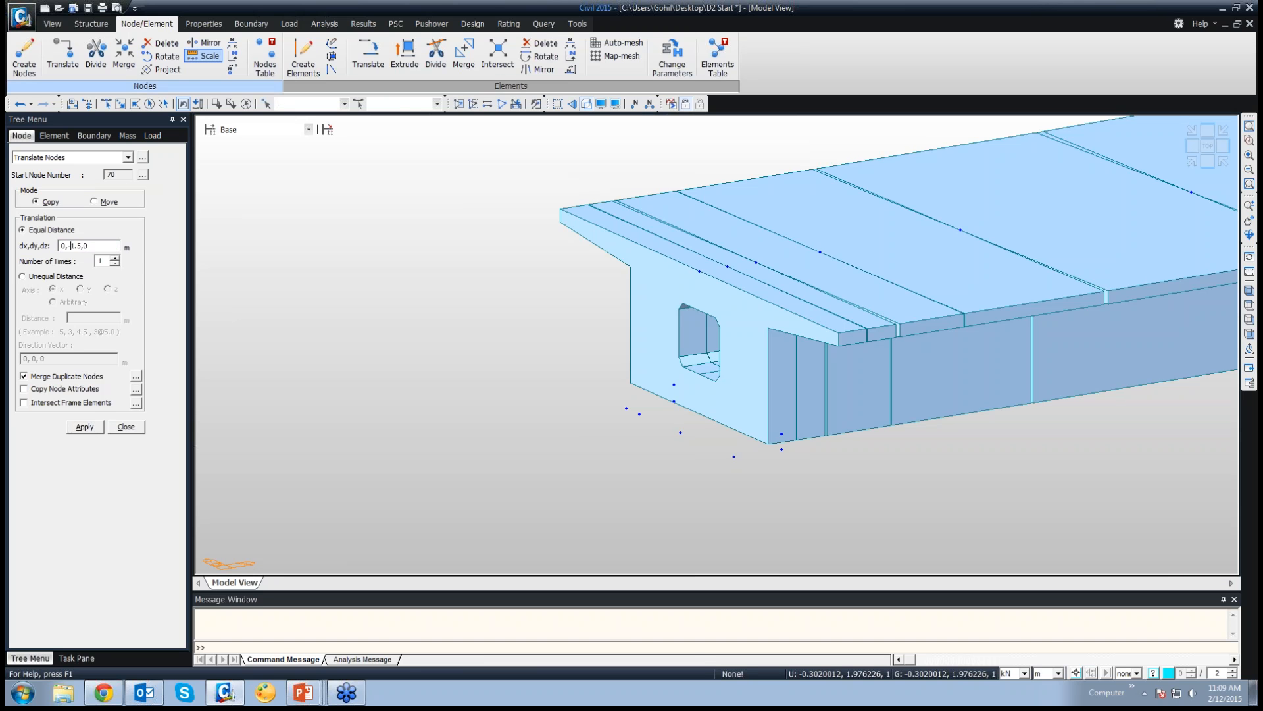
click(120, 103)
drag(676, 427, 689, 441)
click(84, 426)
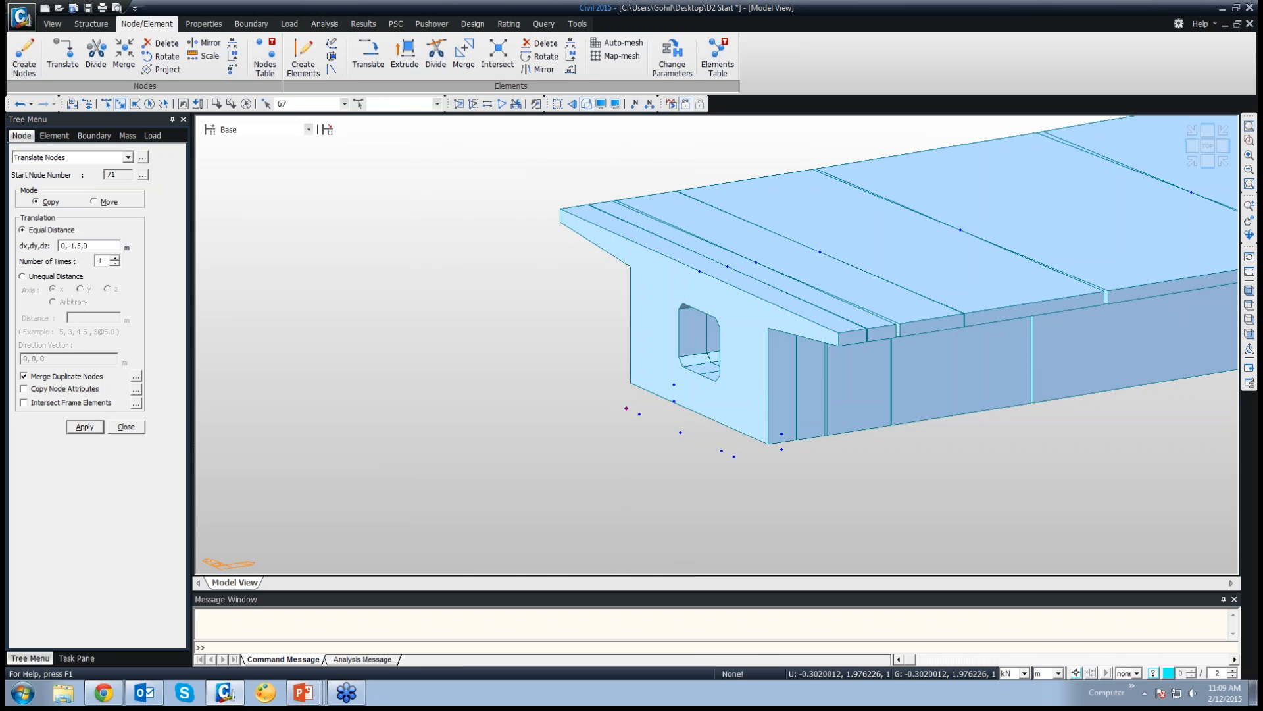
Copy the outer pier cap node on the positive-y side by 0,1.175,0 m to create the cap's end node
click(70, 245)
key(BackSpace)
text(27)
key(BackSpace)
key(BackSpace)
text(17)
click(85, 426)
Copy the outer pier cap node on the negative-y side by 0,-1.175,0 m, and finish translating nodes
click(735, 456)
click(68, 245)
text(-)
key(Return)
click(125, 426)
Start a new section with the Solid Rectangle shape and name it PC Mid
click(204, 24)
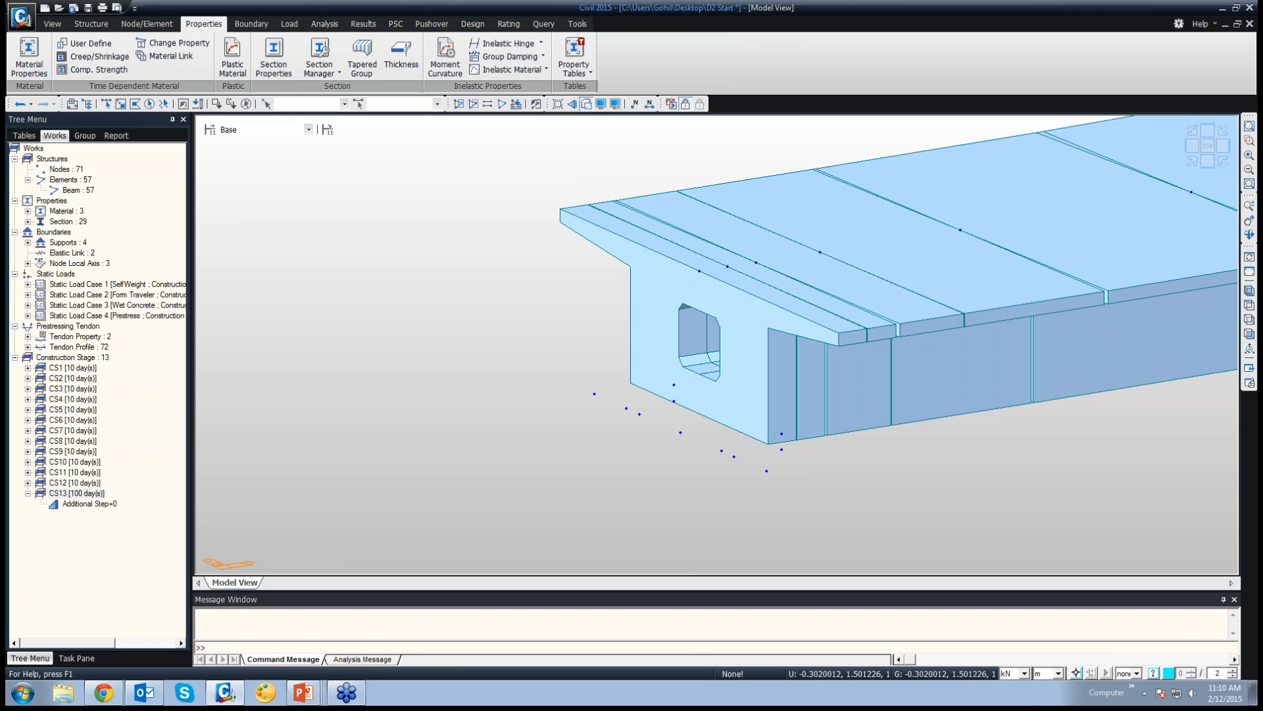
click(274, 58)
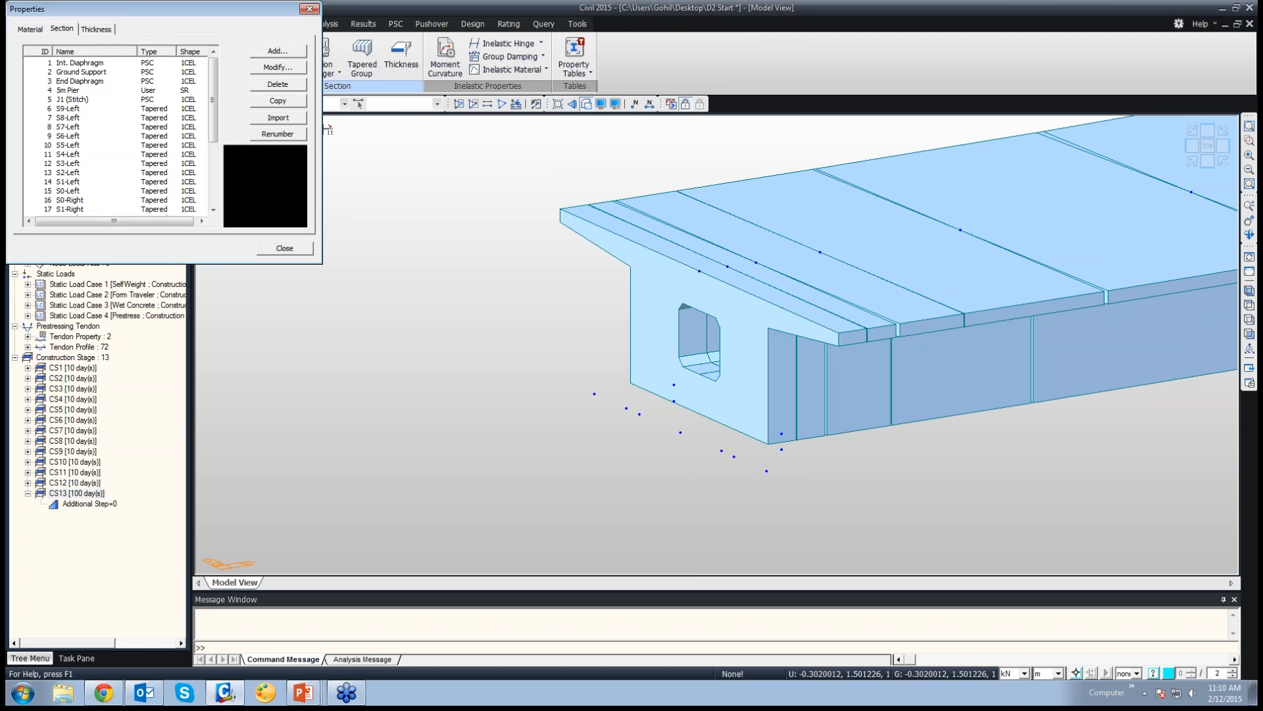
scroll(115, 134, down, 4)
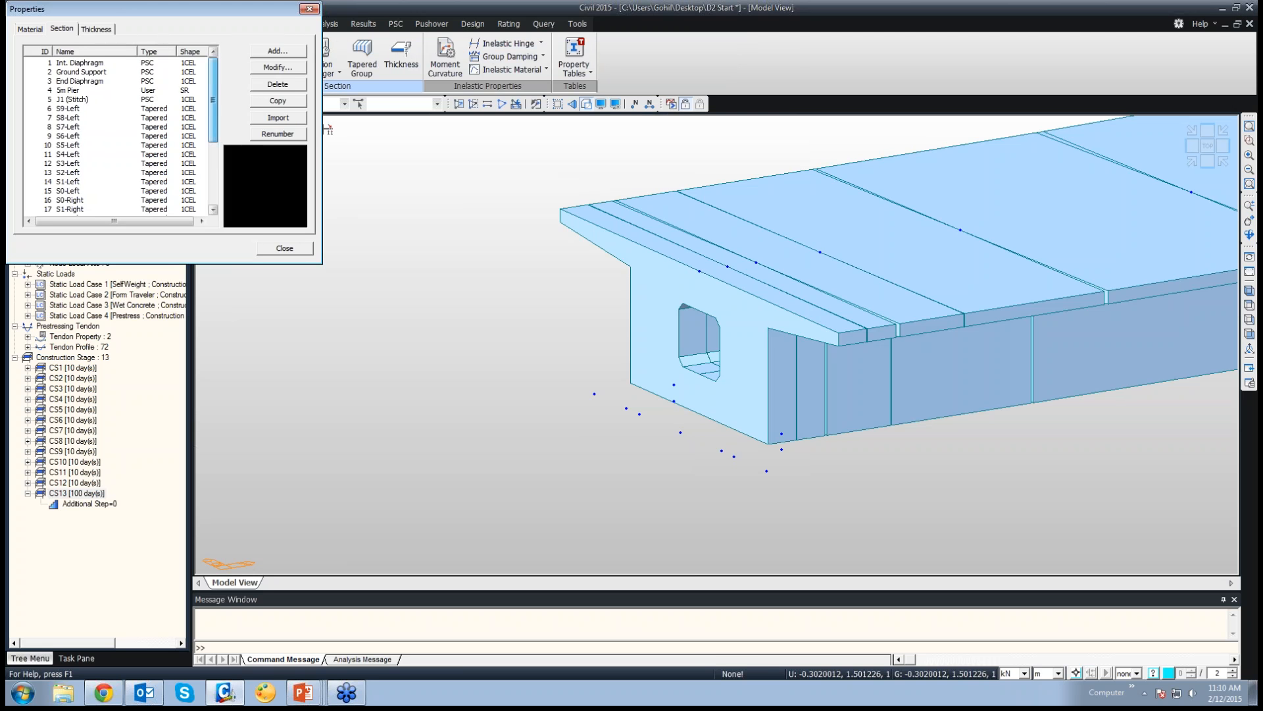
scroll(115, 135, up, 4)
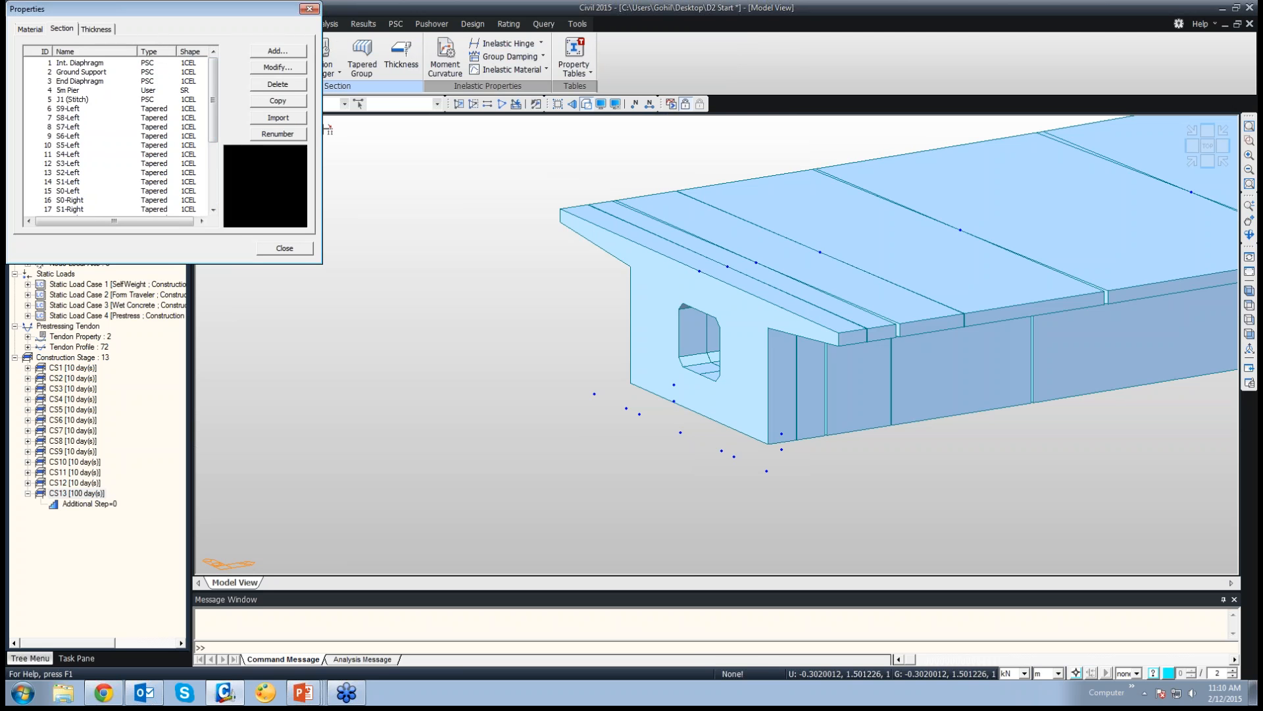
click(278, 51)
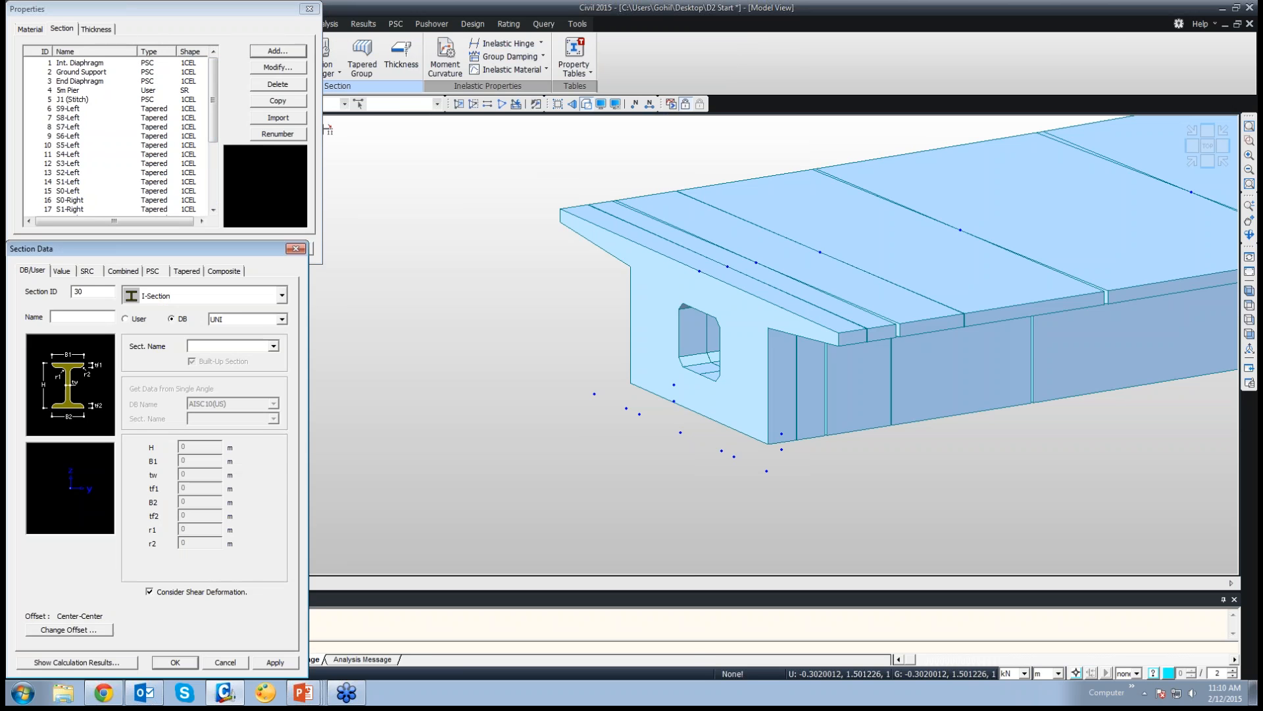
click(281, 296)
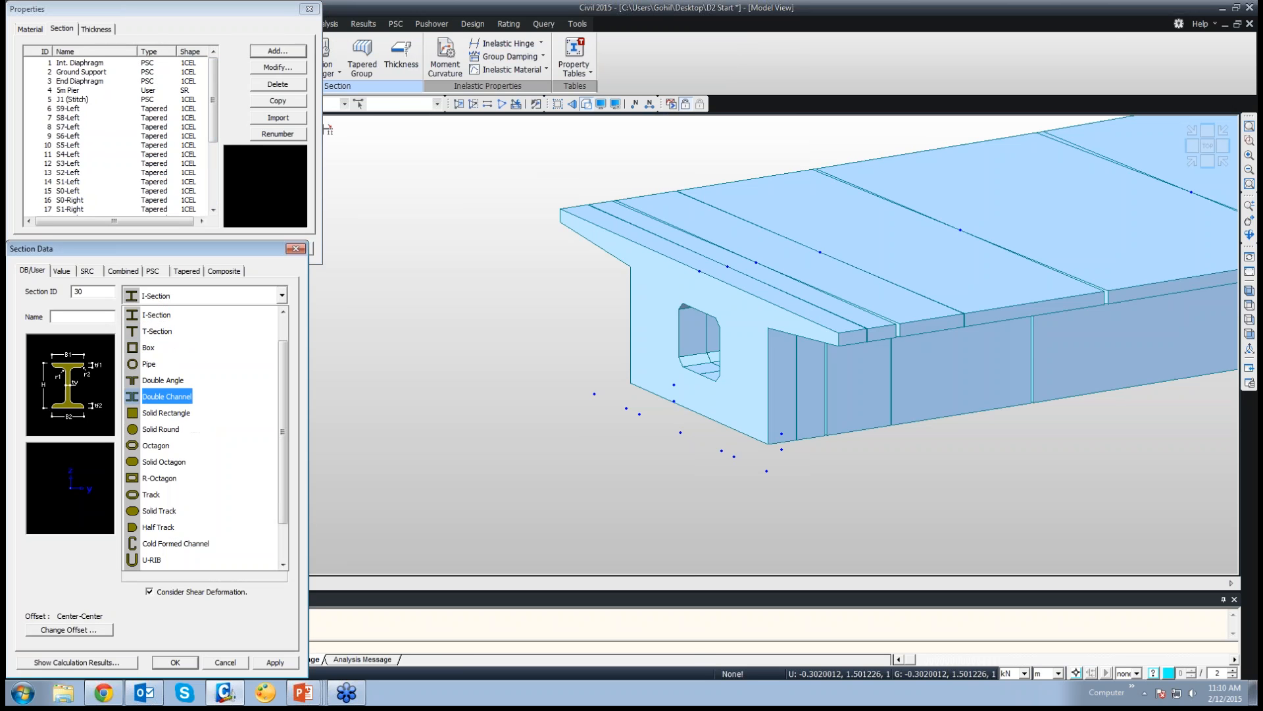
click(165, 411)
click(80, 317)
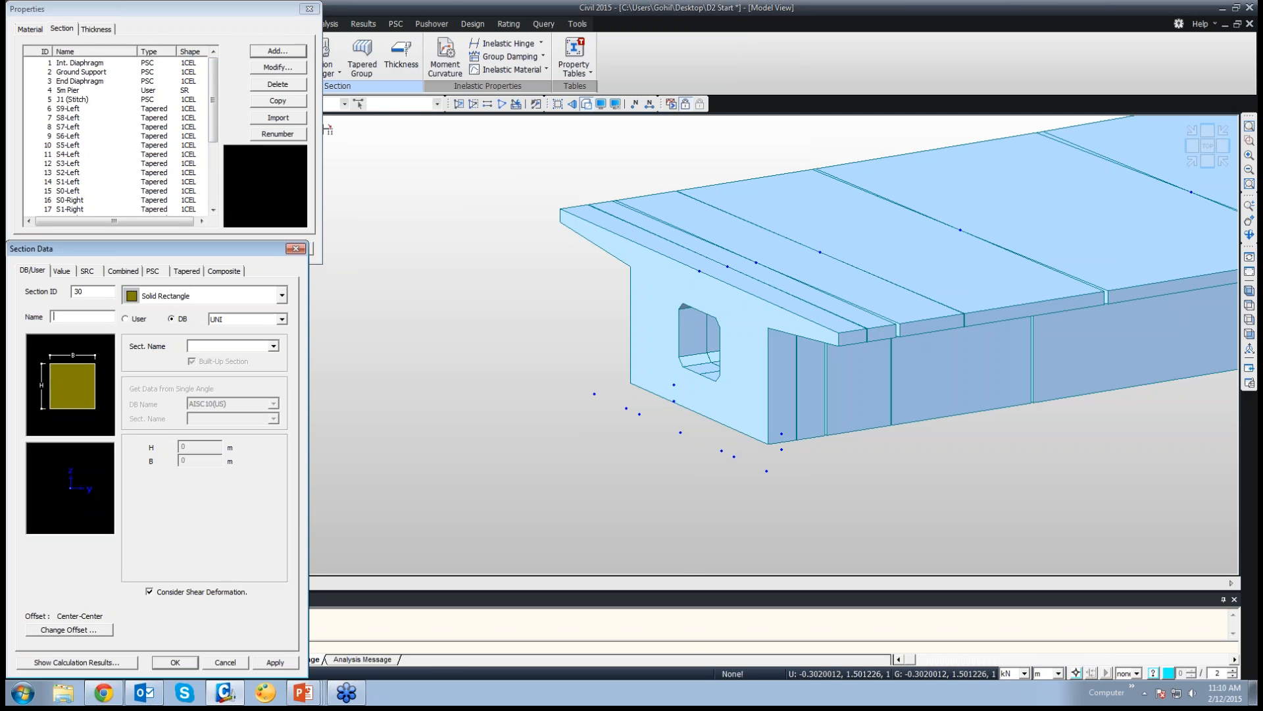
text(PC Mid)
Make the PC Mid section user-defined with height H 1.5 m and width B 3.4 m
click(126, 319)
double_click(184, 446)
text(1.5)
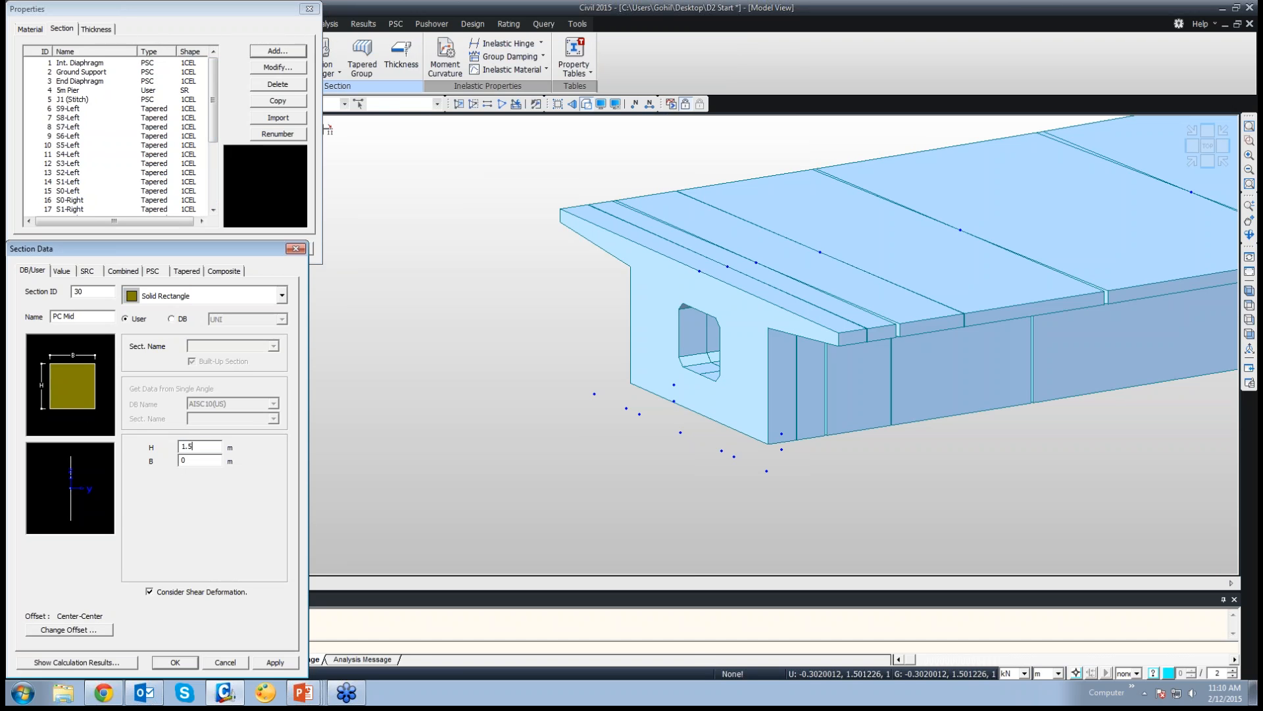
key(Tab)
text(3.4)
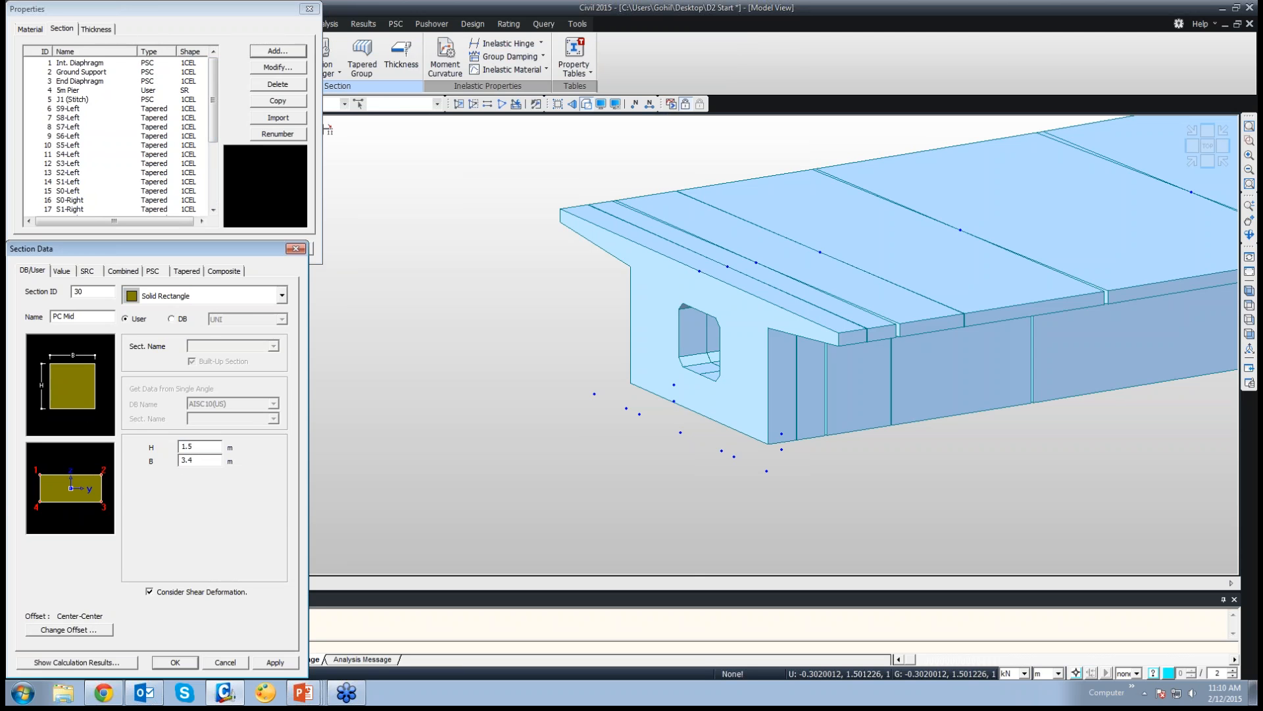
Set the PC Mid section's offset to Center-Top and add the section to the model
click(68, 630)
click(119, 432)
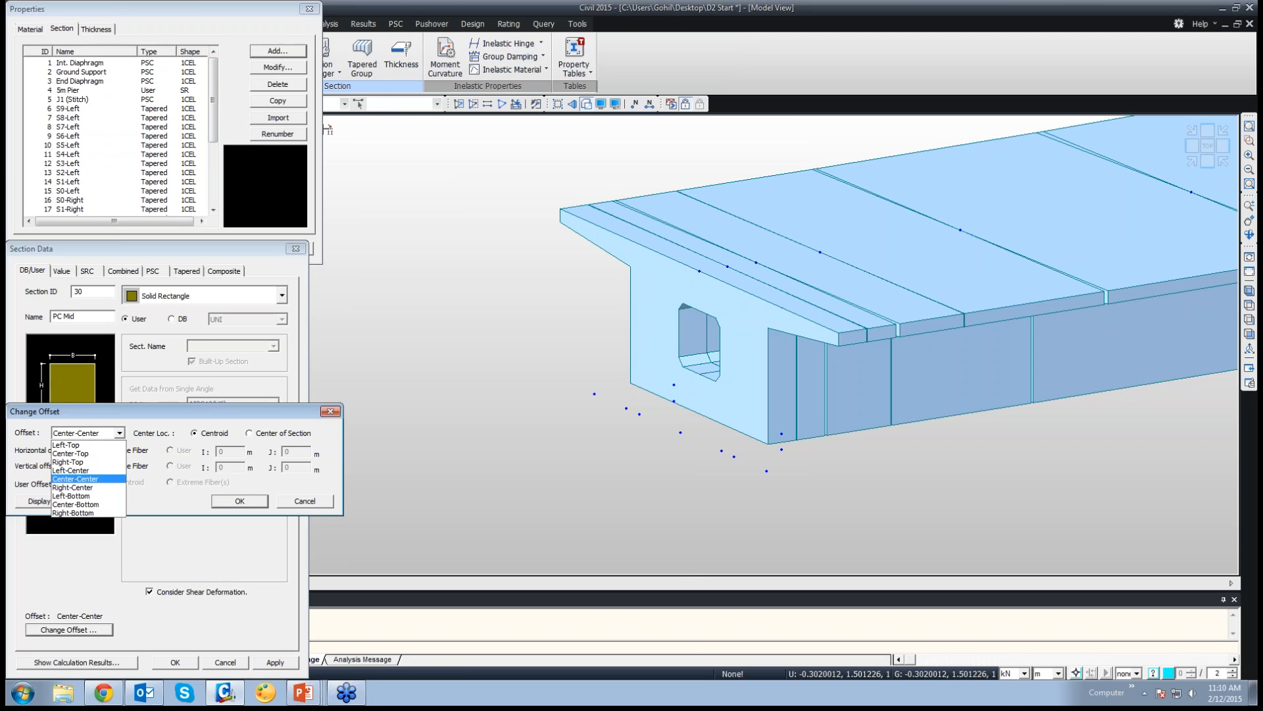
click(70, 453)
click(239, 501)
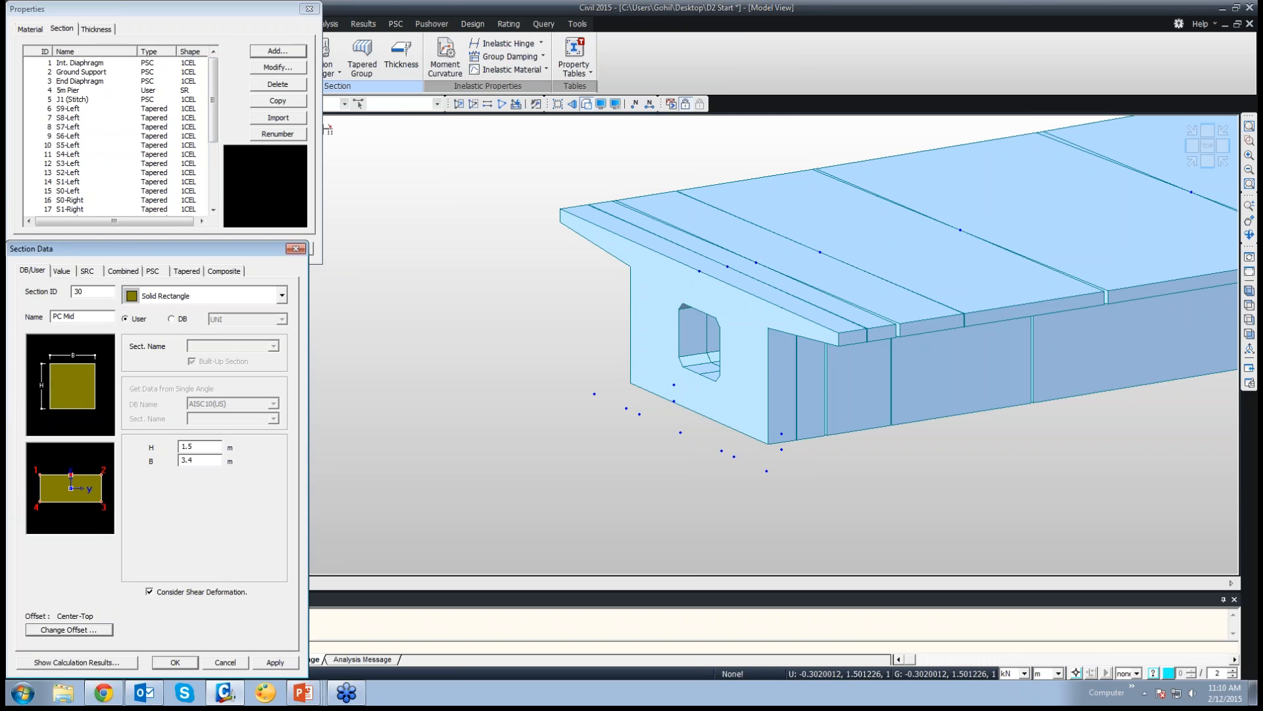
click(175, 663)
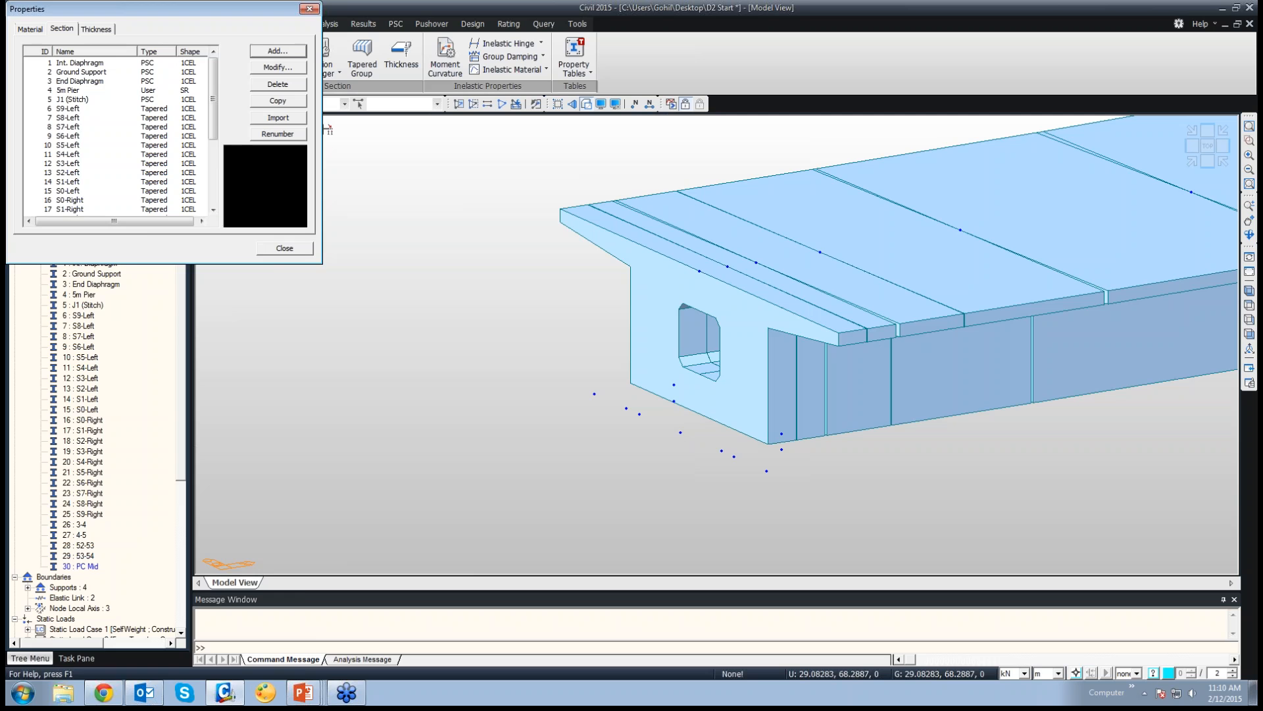
Start a new tapered section with the Solid Rectangle shape and name it PC Tap
click(277, 51)
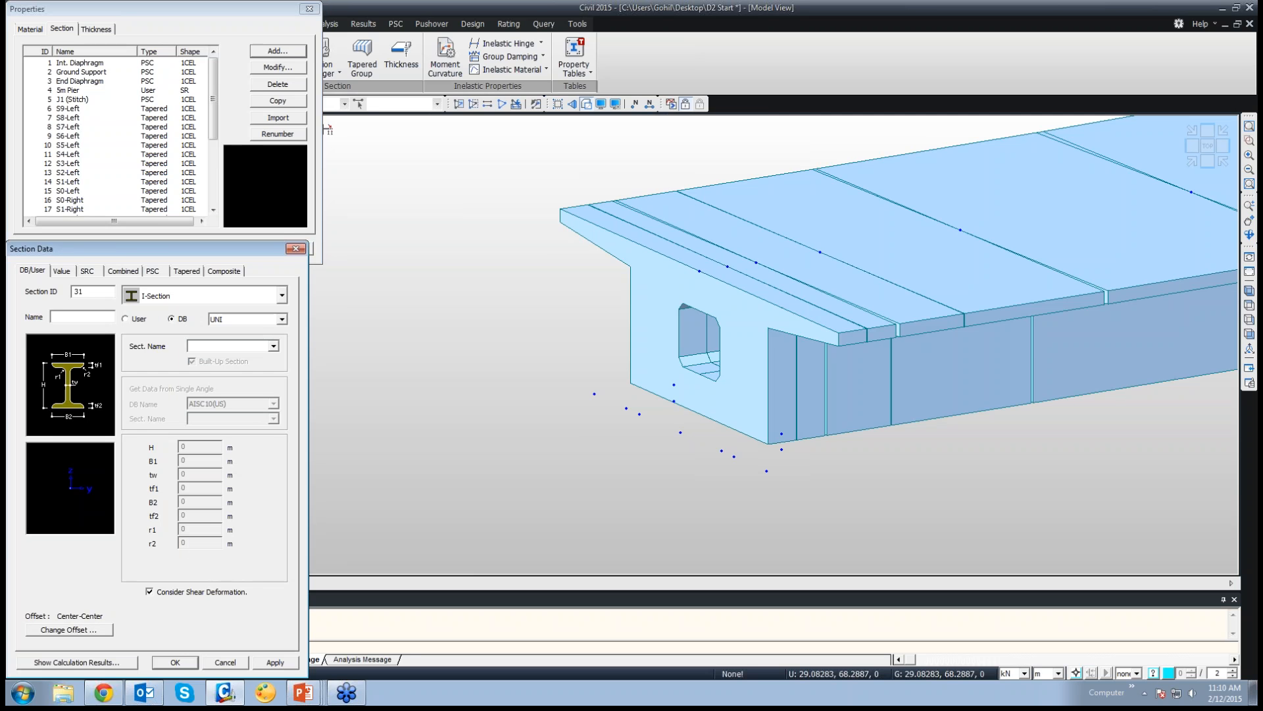
click(186, 271)
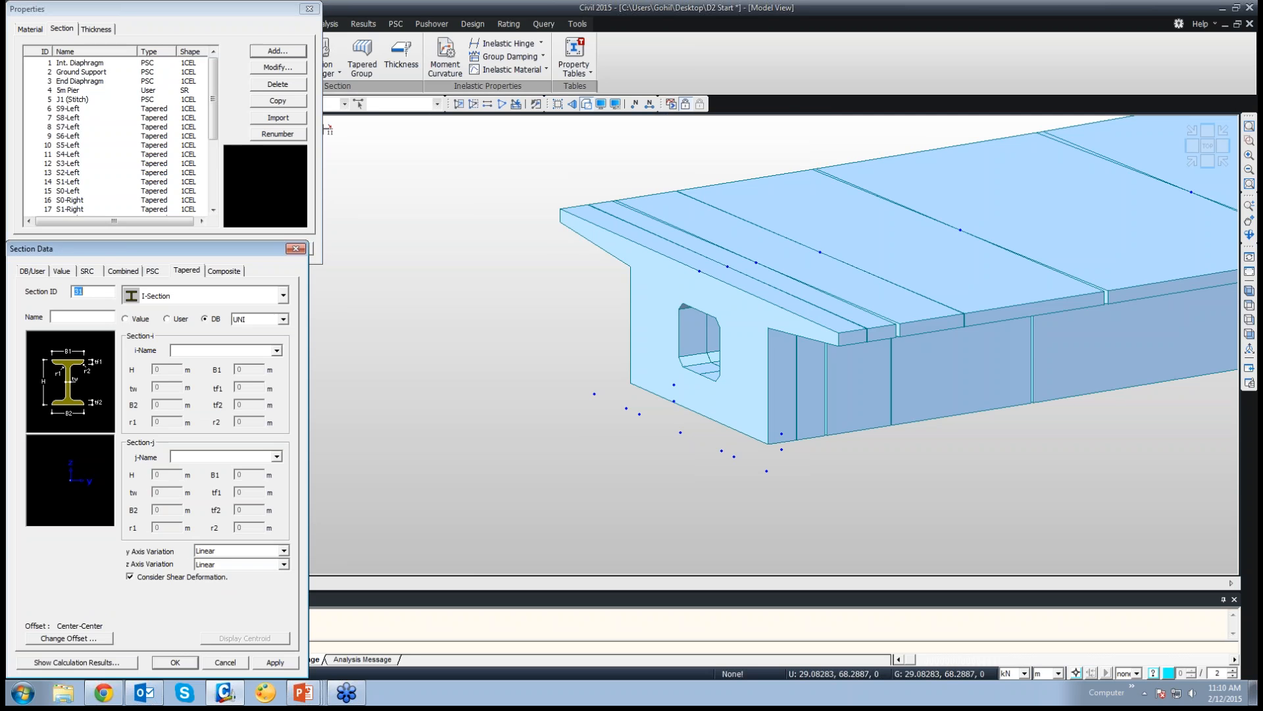
click(283, 296)
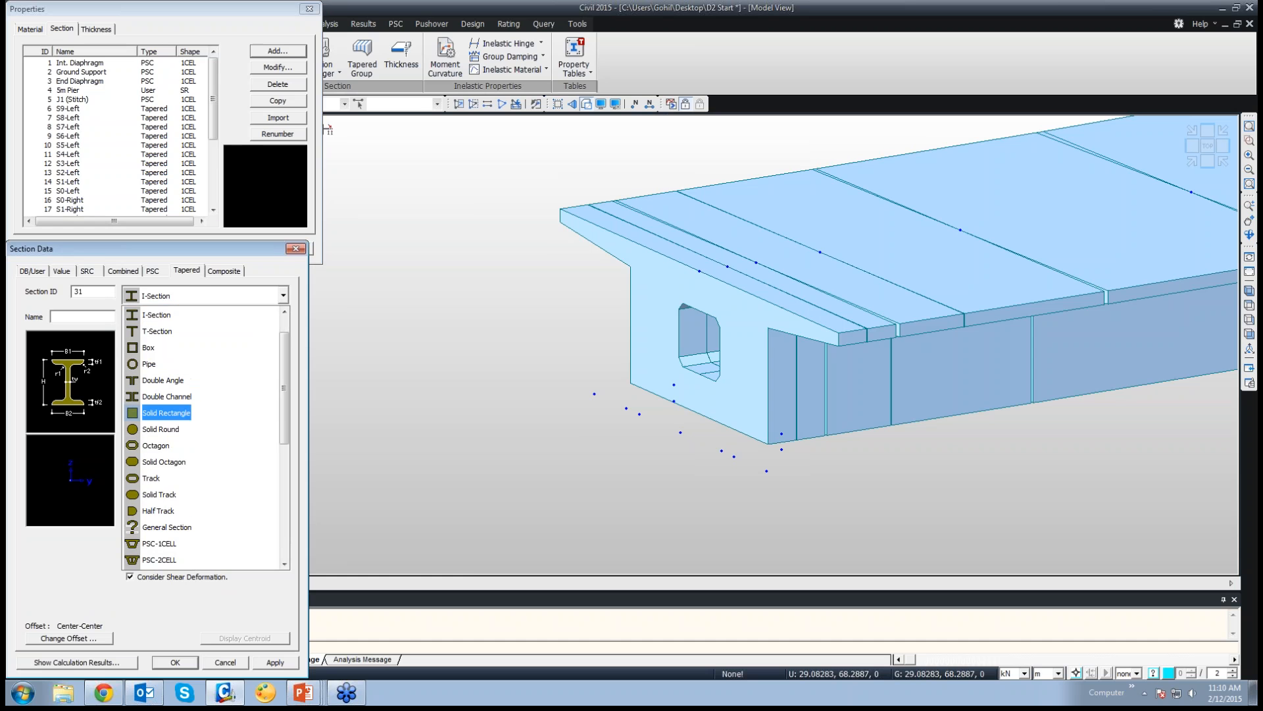
click(167, 414)
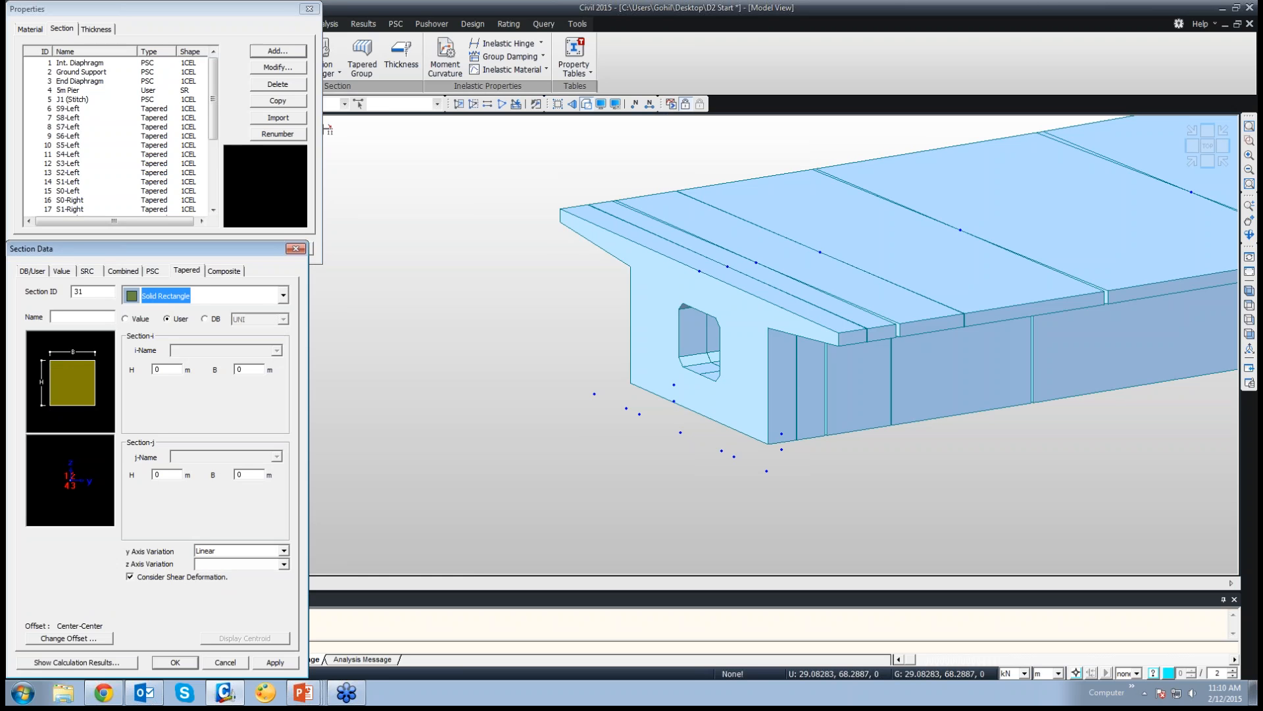
click(82, 317)
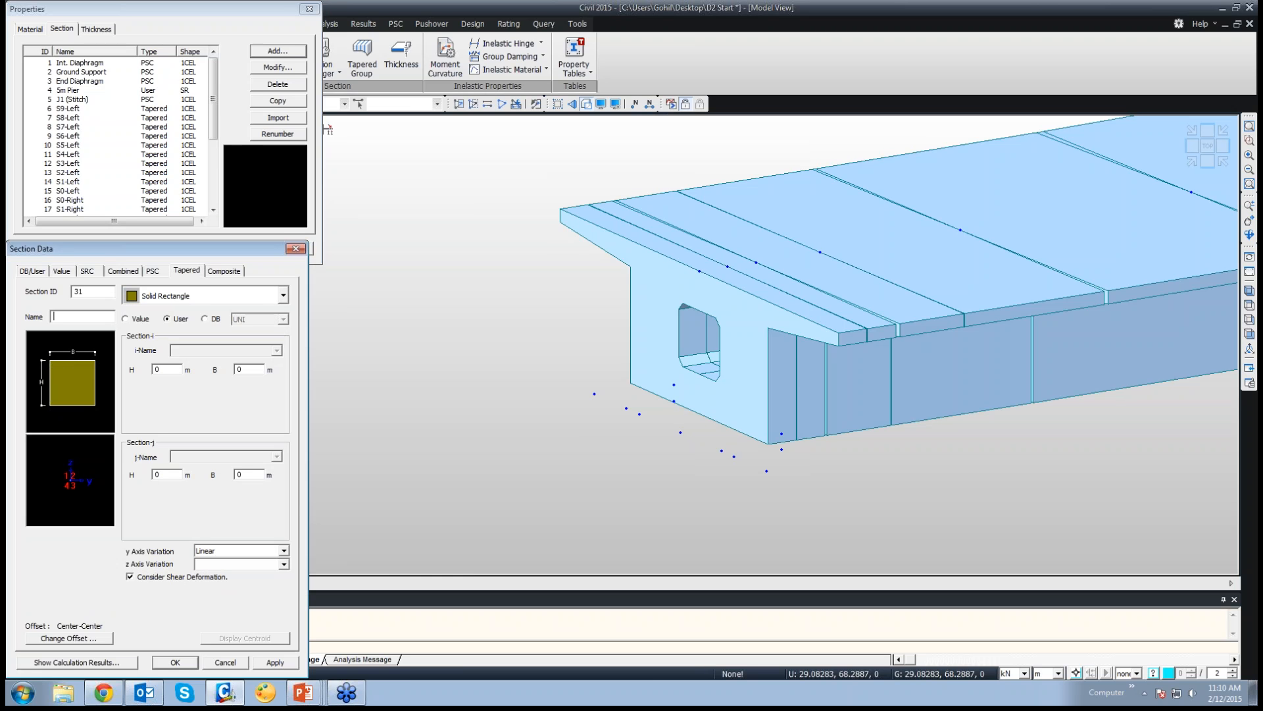
text(PC Tap)
Size PC Tap's i-end as H 1.5 m, B 3.4 m and its j-end as H 0.8 m, B 3.4 m, with Linear z-axis variation
key(Tab)
text(1.5)
key(Tab)
text(3.4)
key(Tab)
text(0.8)
key(Tab)
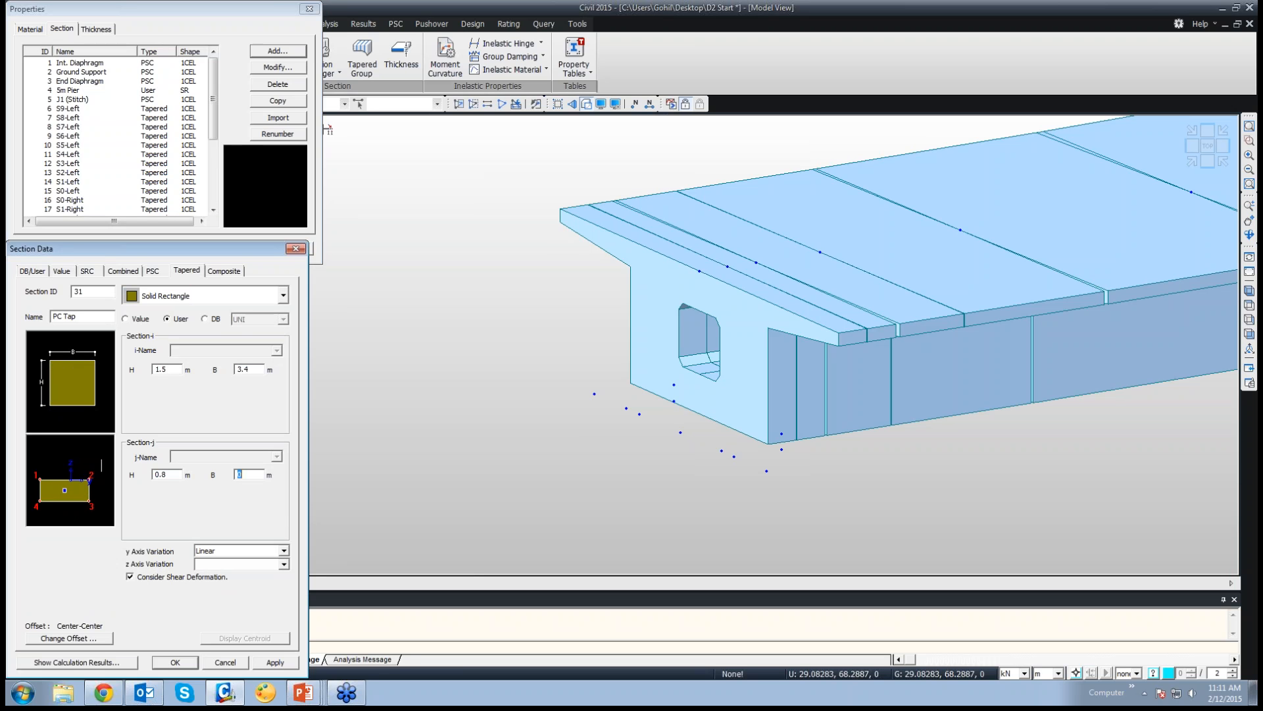
text(3.4)
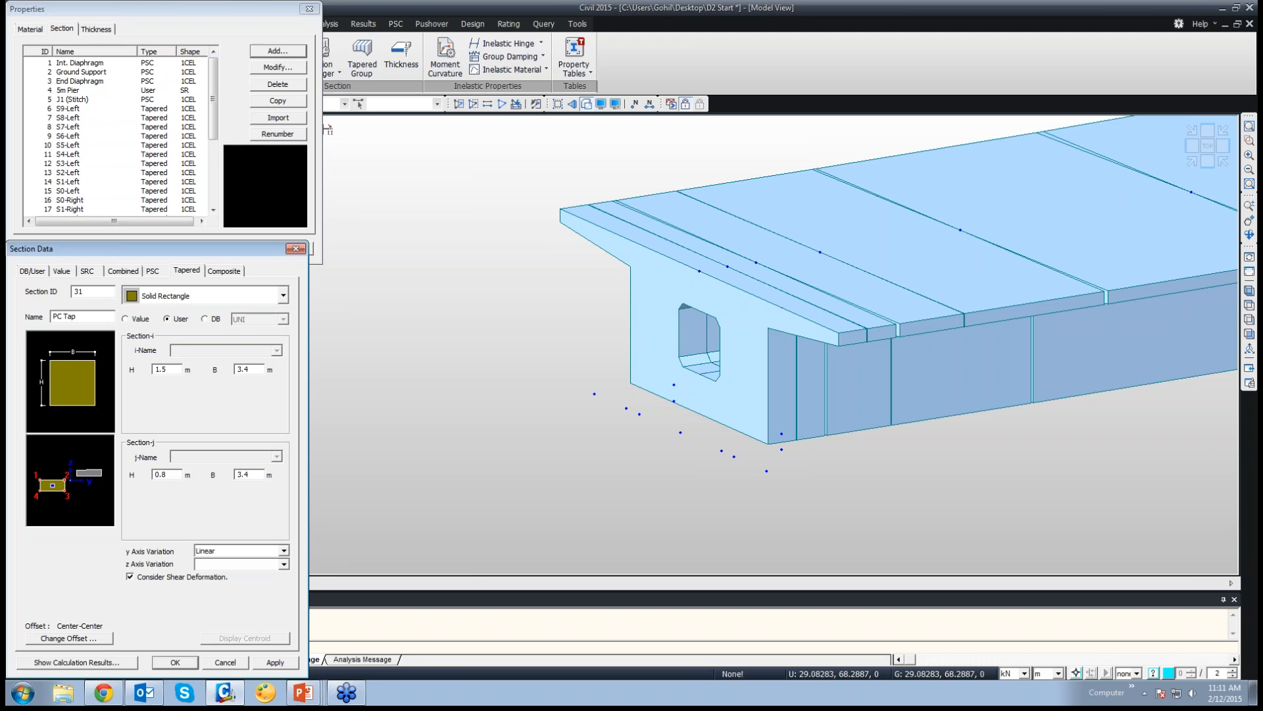
click(283, 564)
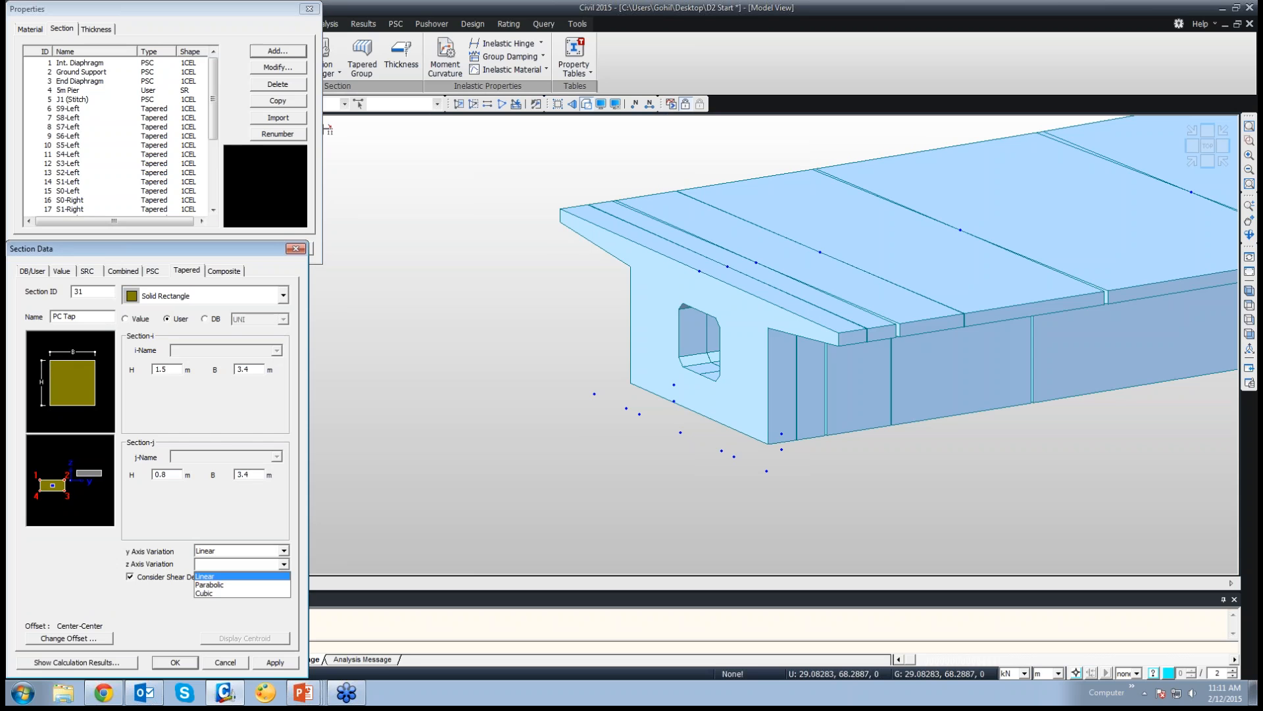
click(237, 575)
Set the PC Tap section's offset to Center-Top and add the section to the model
click(69, 638)
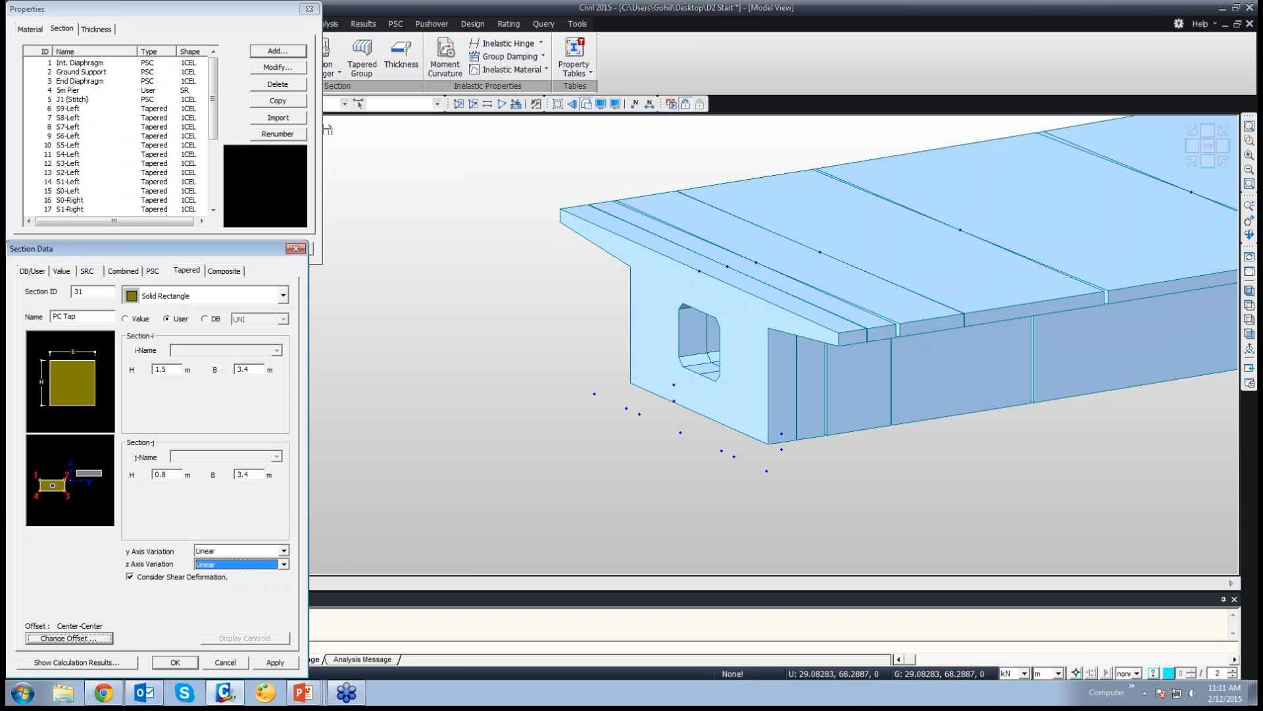
click(119, 433)
click(70, 454)
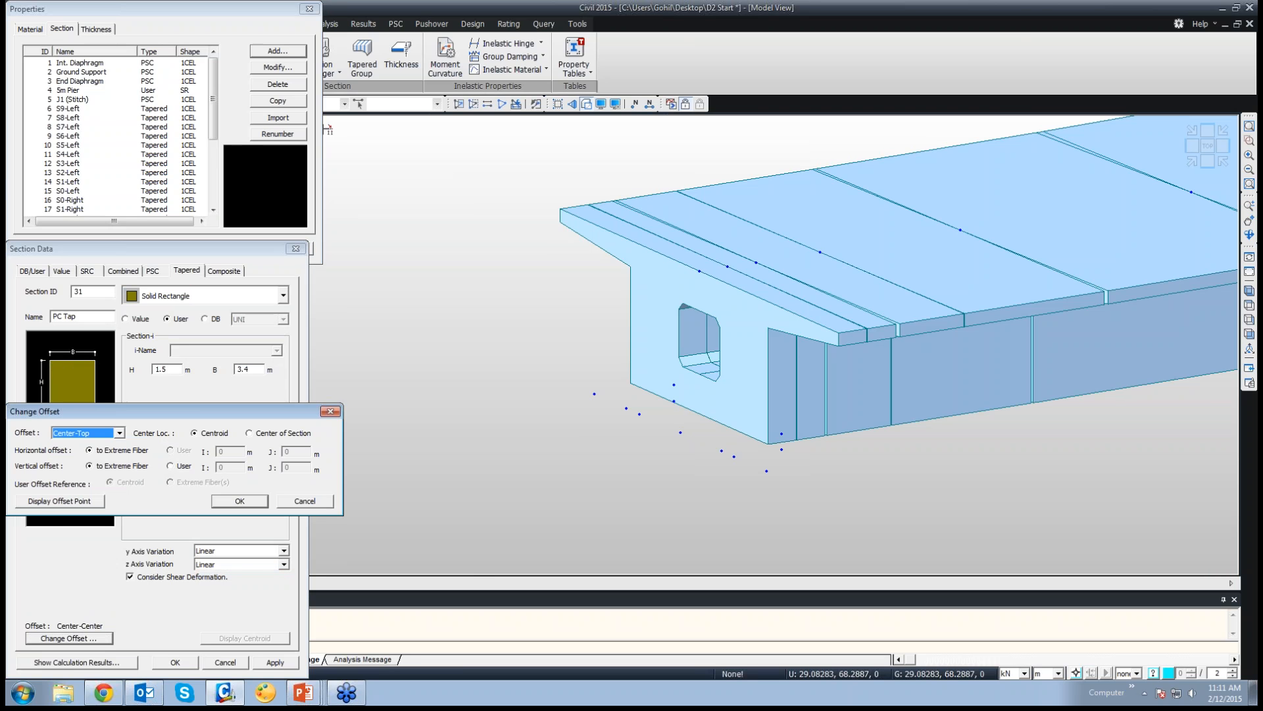
click(239, 501)
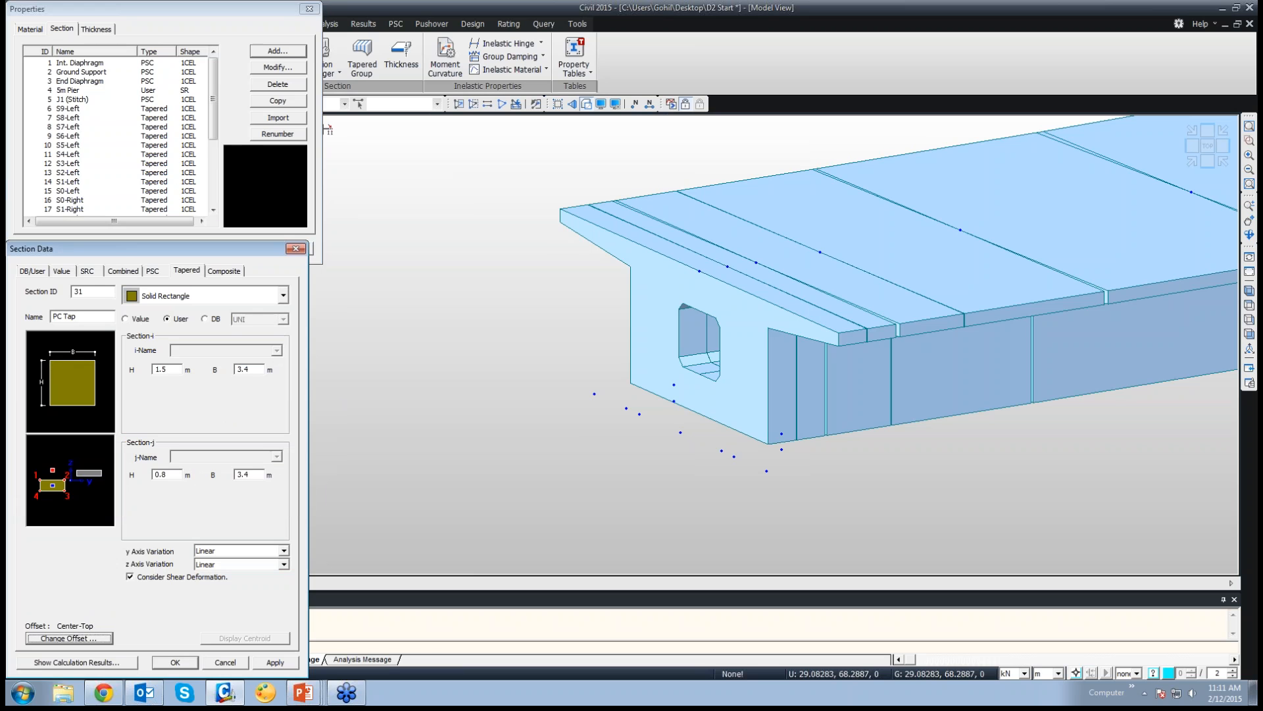
click(175, 662)
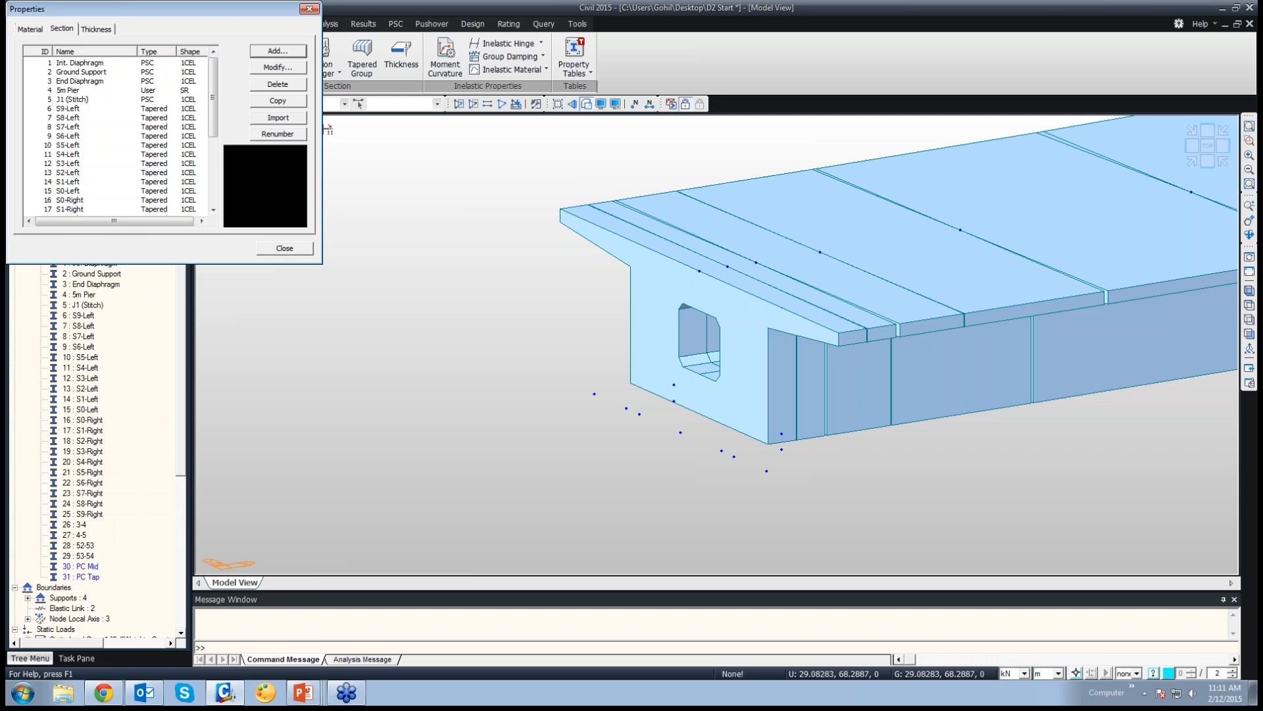
Start a new non-tapered section with the Solid Rectangle shape and name it Pier
click(278, 51)
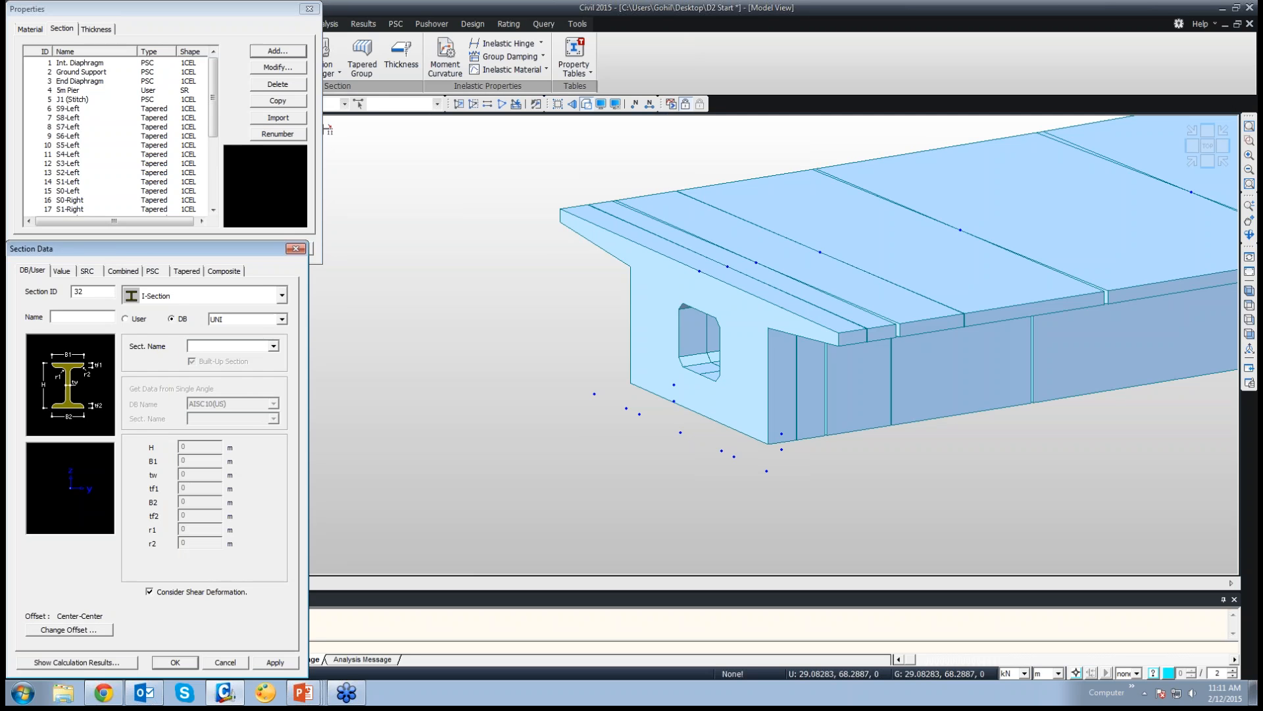
click(282, 296)
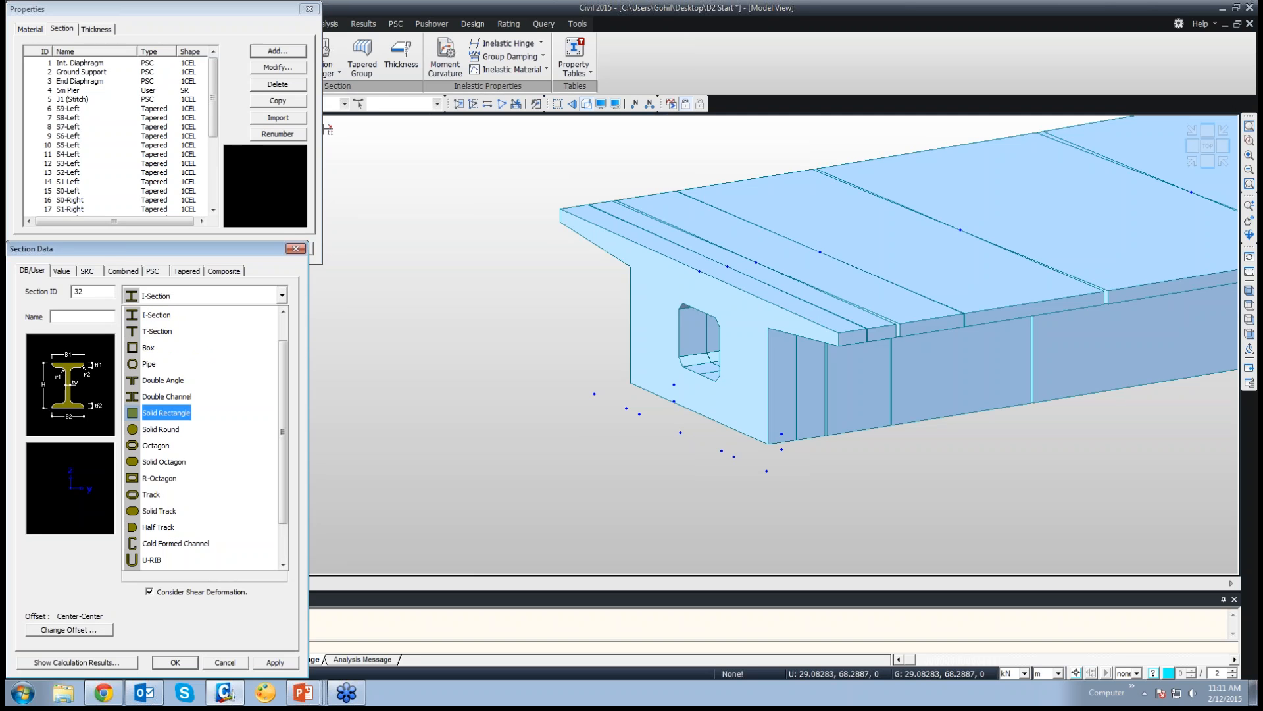
click(165, 412)
text(Pier)
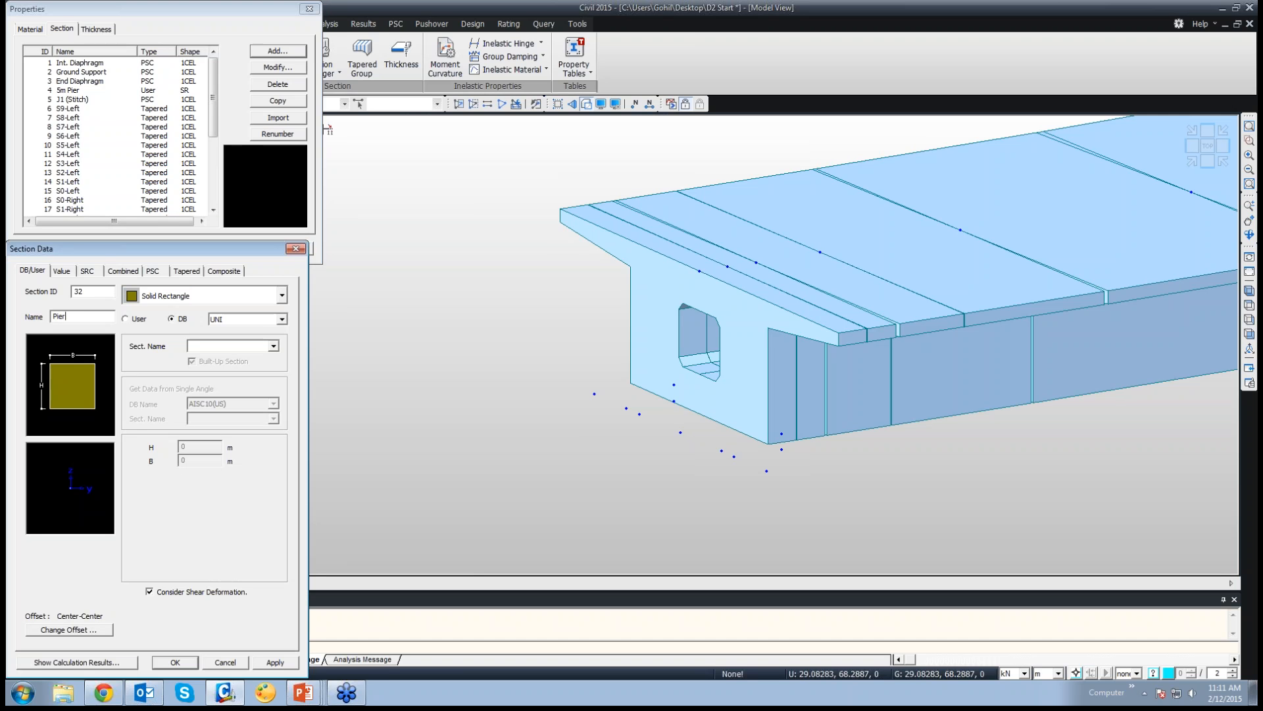
Make the Pier section user-defined with height H 2.5 m and width B 3 m, add it, and finish defining sections
click(126, 318)
double_click(183, 447)
text(2.5)
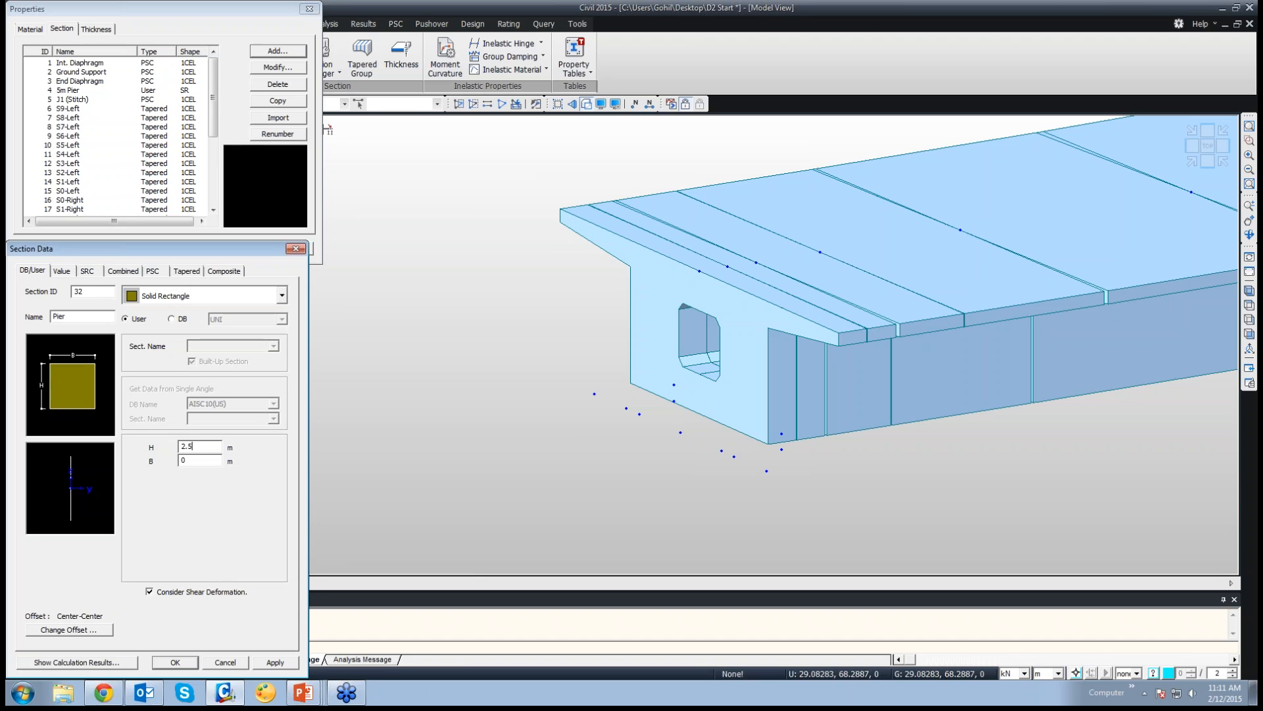
key(Tab)
text(3)
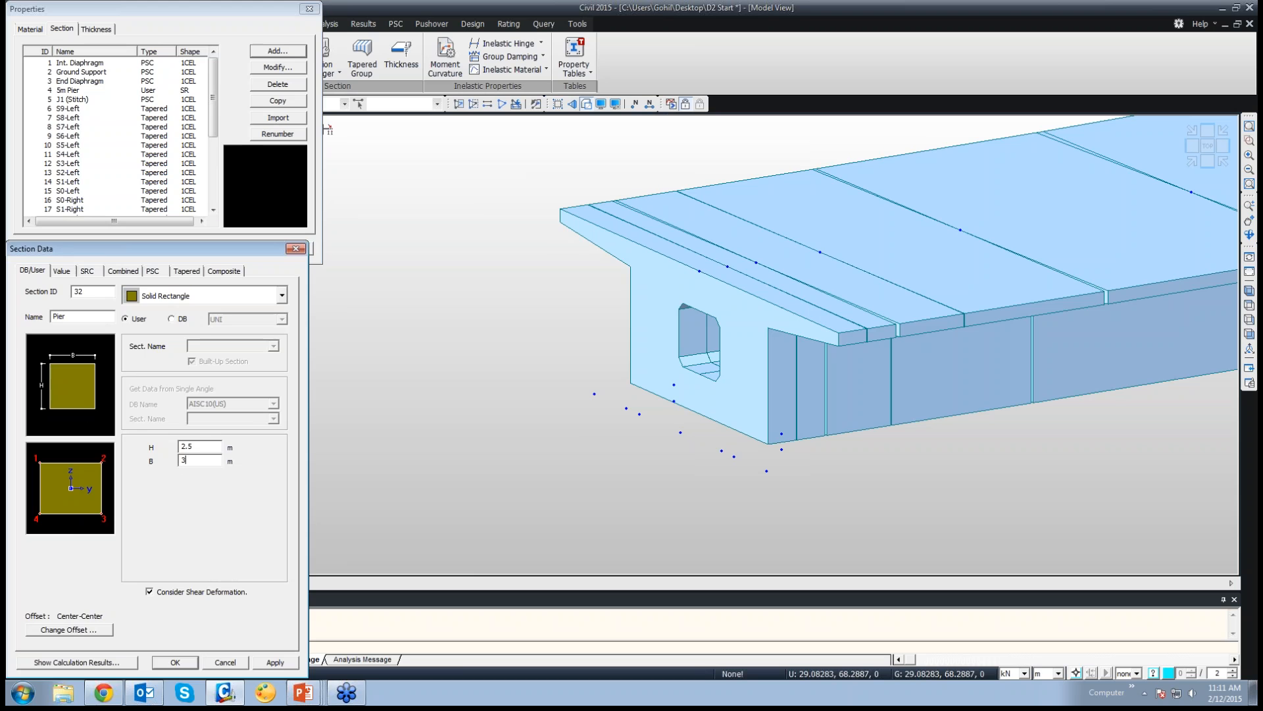
key(Return)
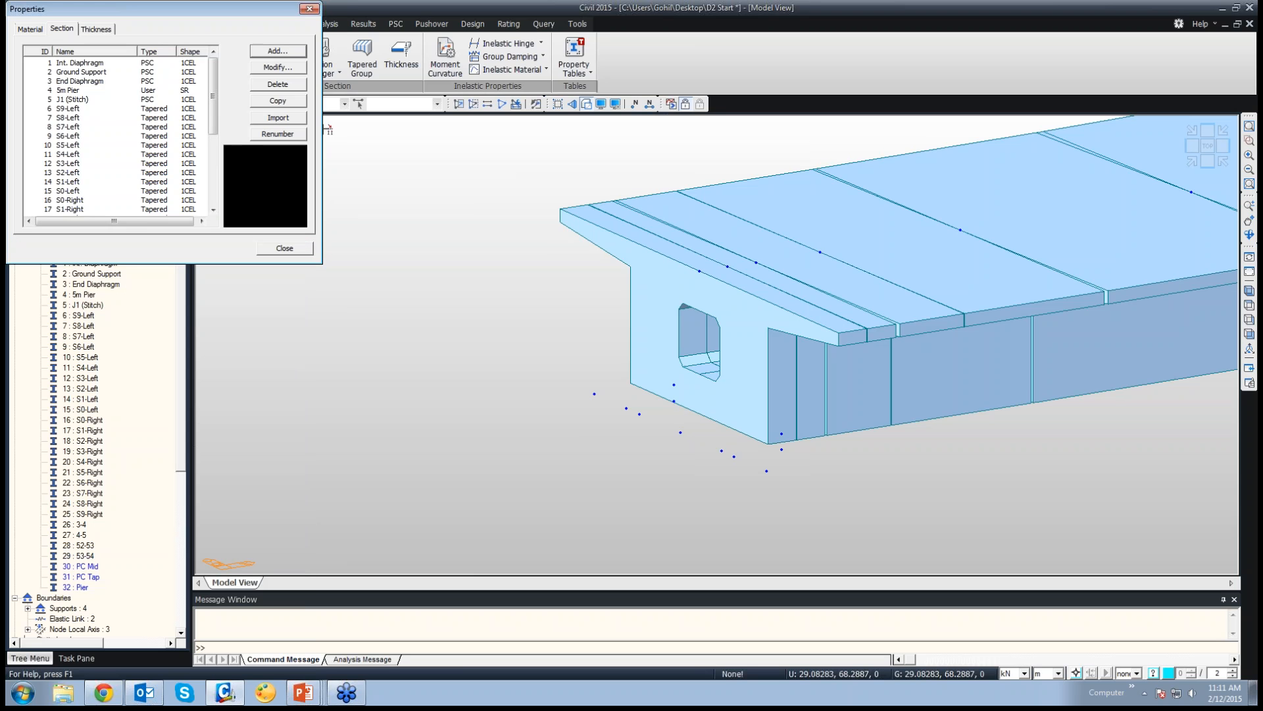
click(285, 248)
Create Sub(M40) beam elements with the PC Mid section from the pier cap's centre node to nodes 70 and 69 on either side
click(146, 23)
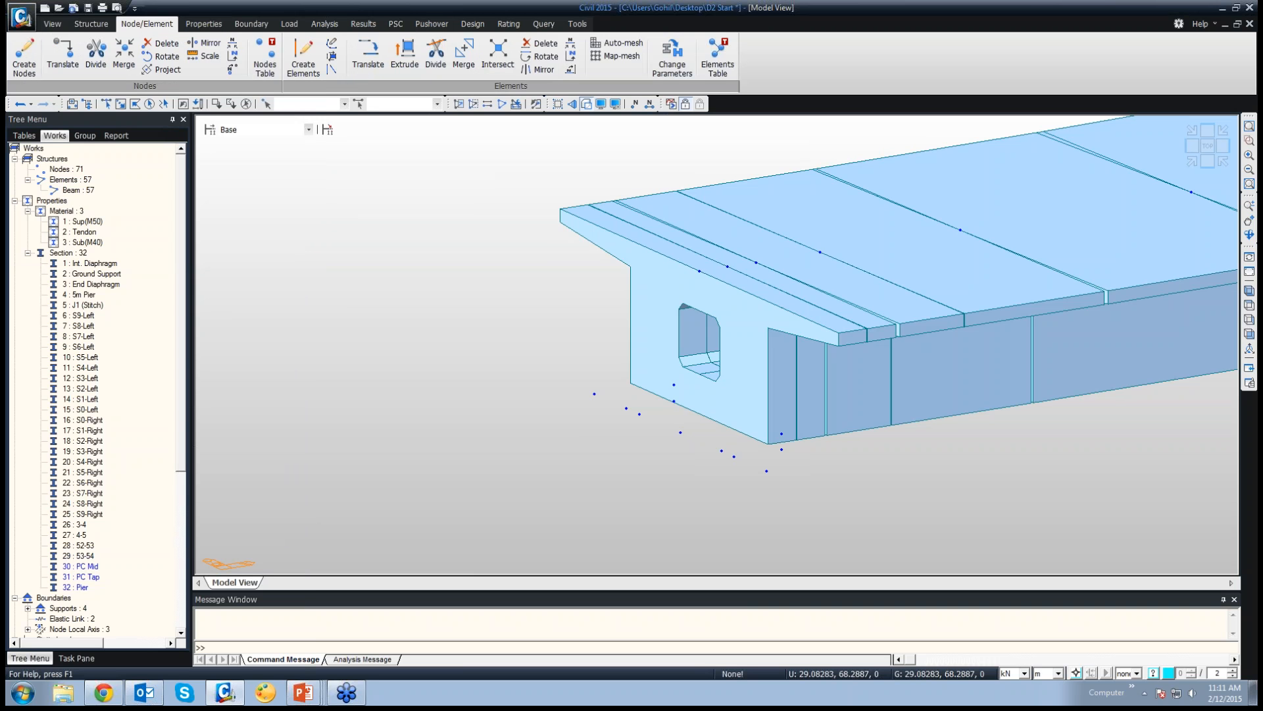
click(304, 58)
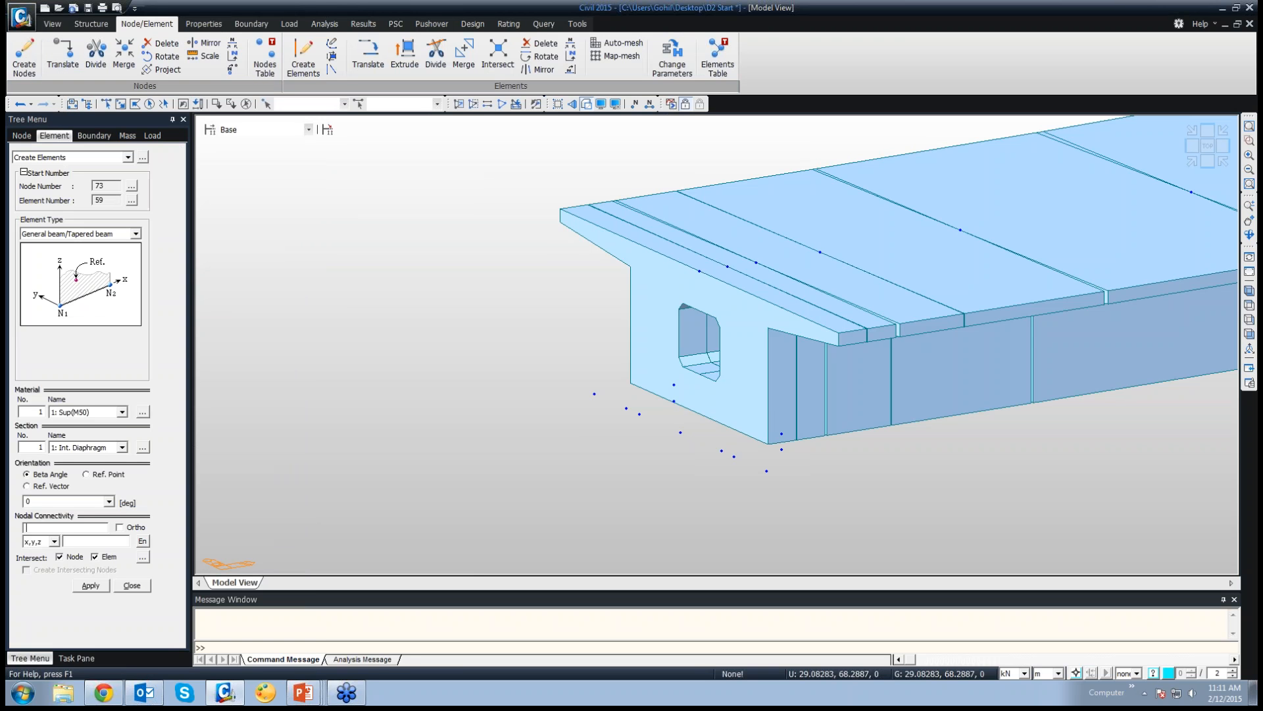
click(122, 412)
click(89, 440)
click(122, 447)
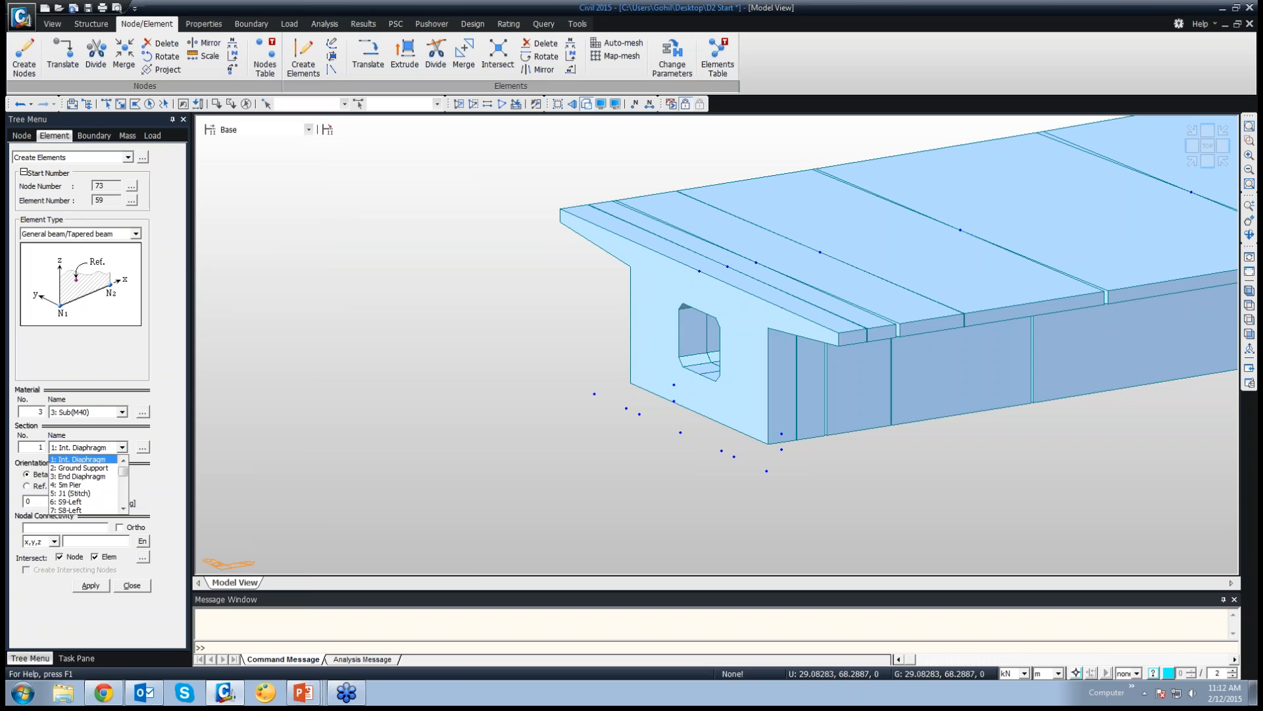
scroll(79, 487, down, 8)
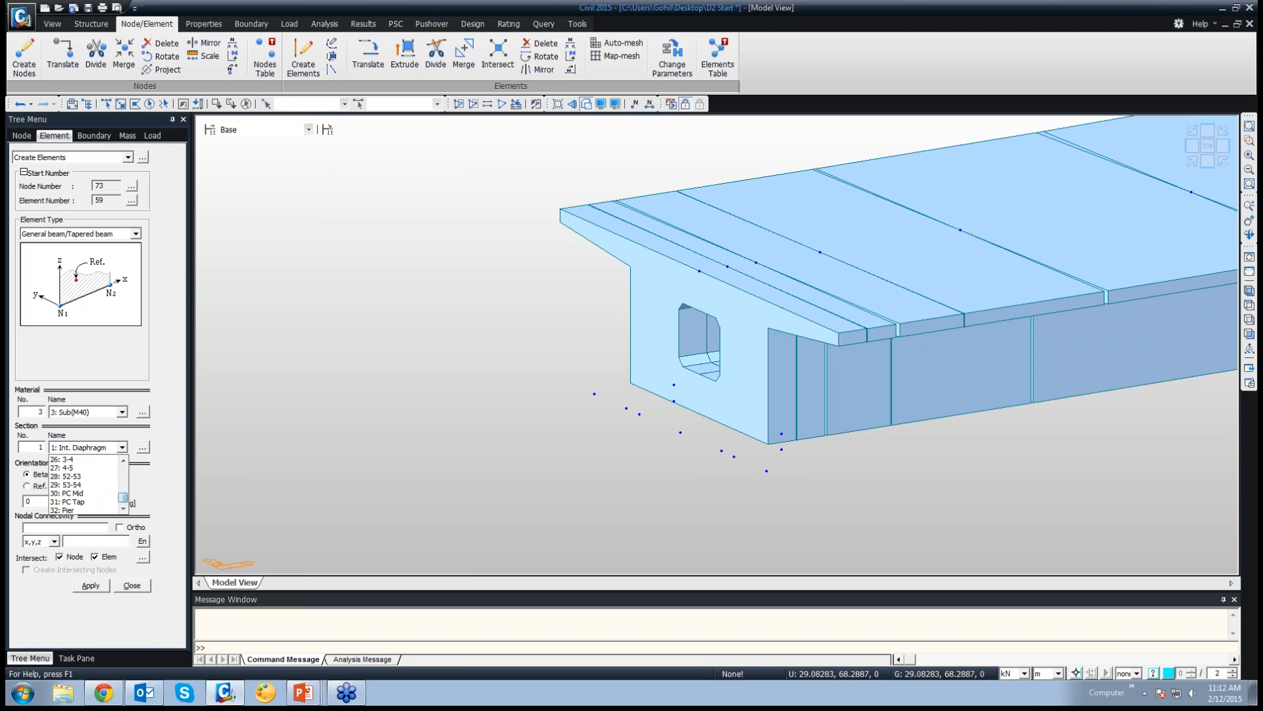
click(83, 493)
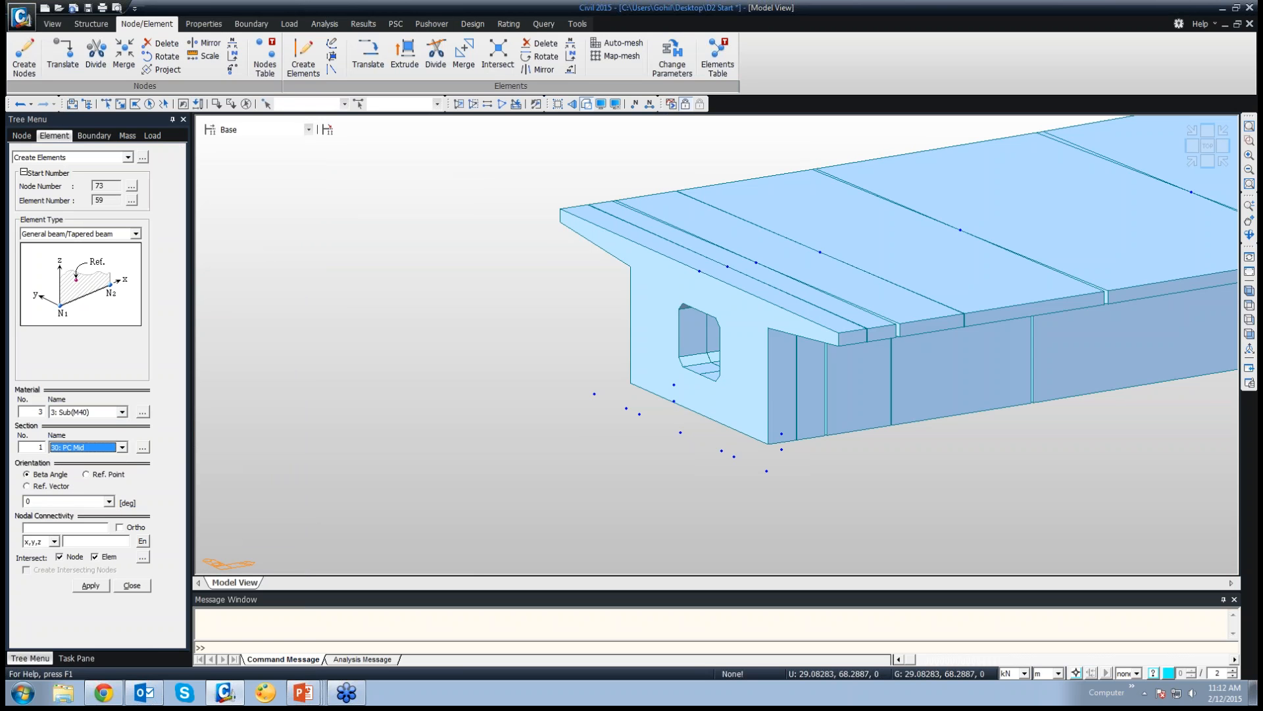
click(681, 432)
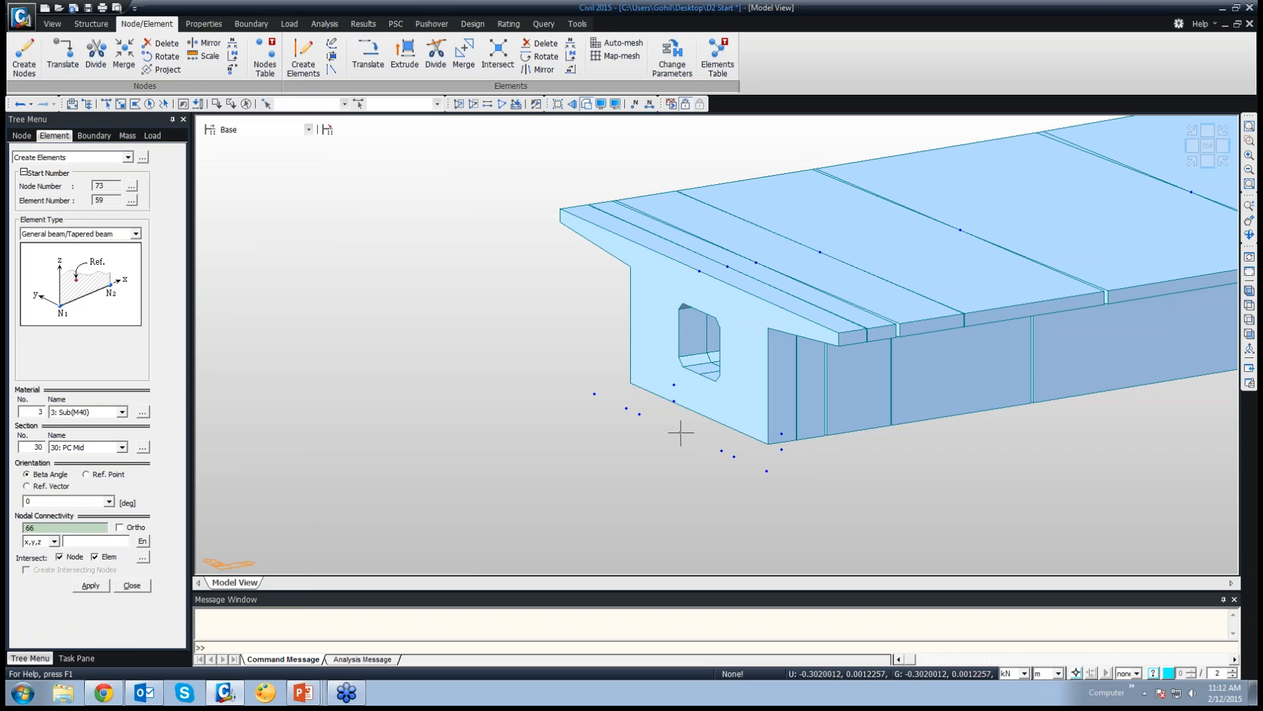
click(721, 451)
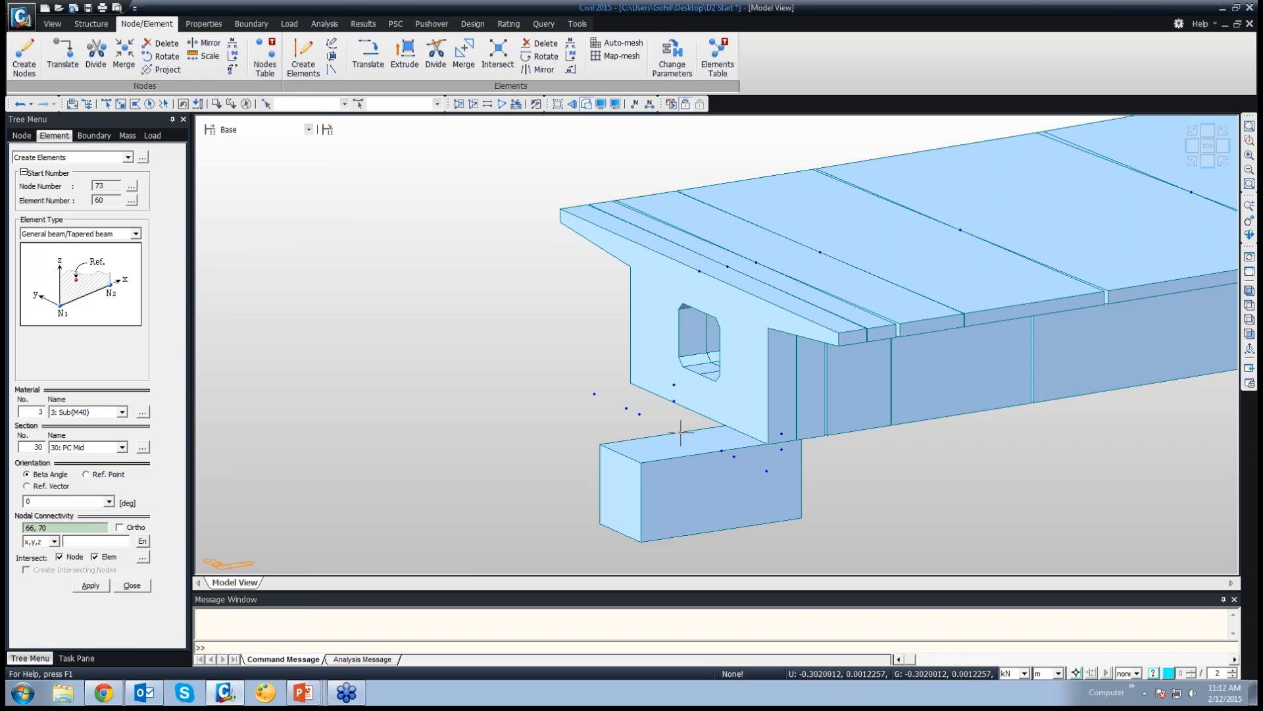
click(640, 414)
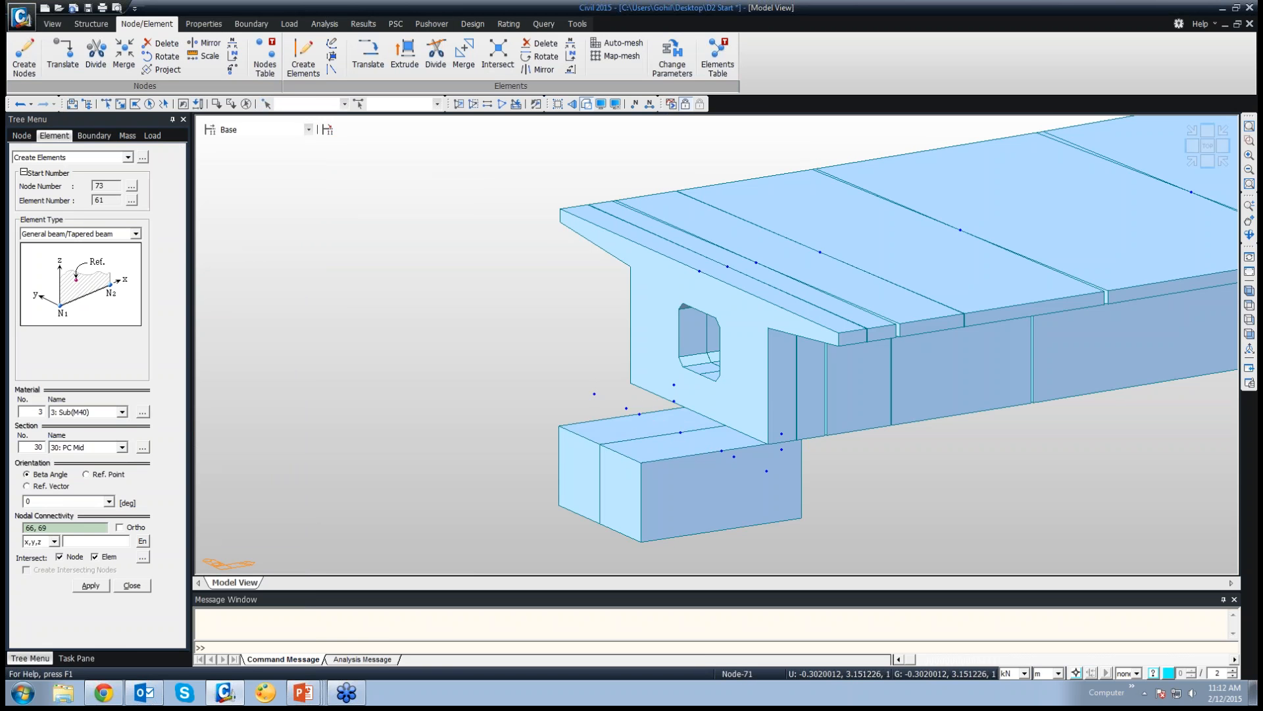
Create beam elements with the PC Tap section from each end of the middle pier cap portion to the outermost pier cap nodes
click(121, 447)
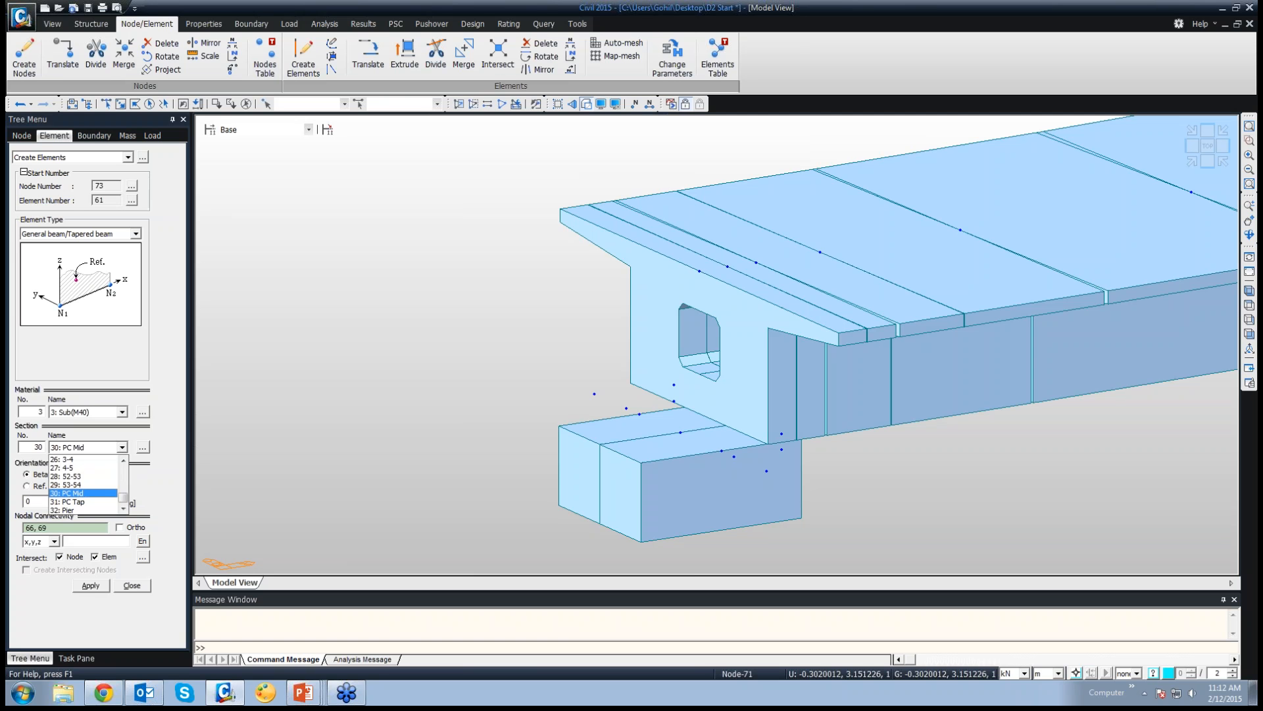
click(66, 501)
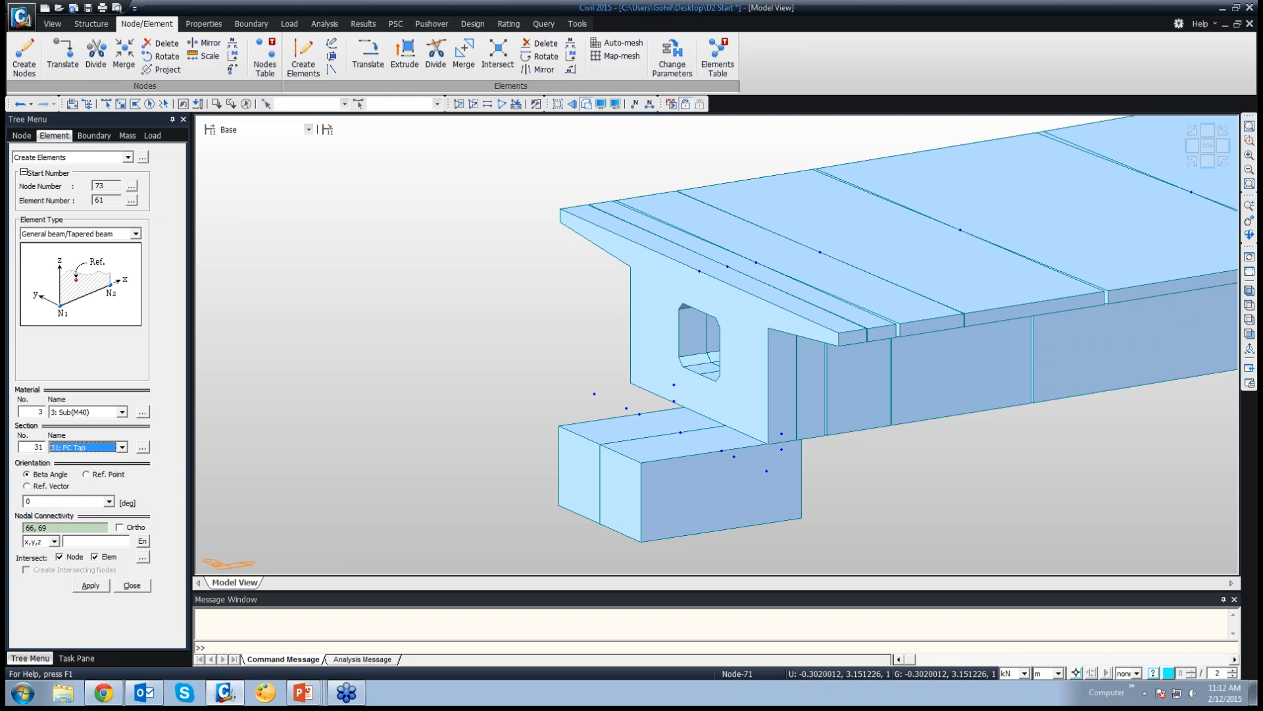
click(639, 414)
click(595, 395)
click(721, 452)
click(767, 471)
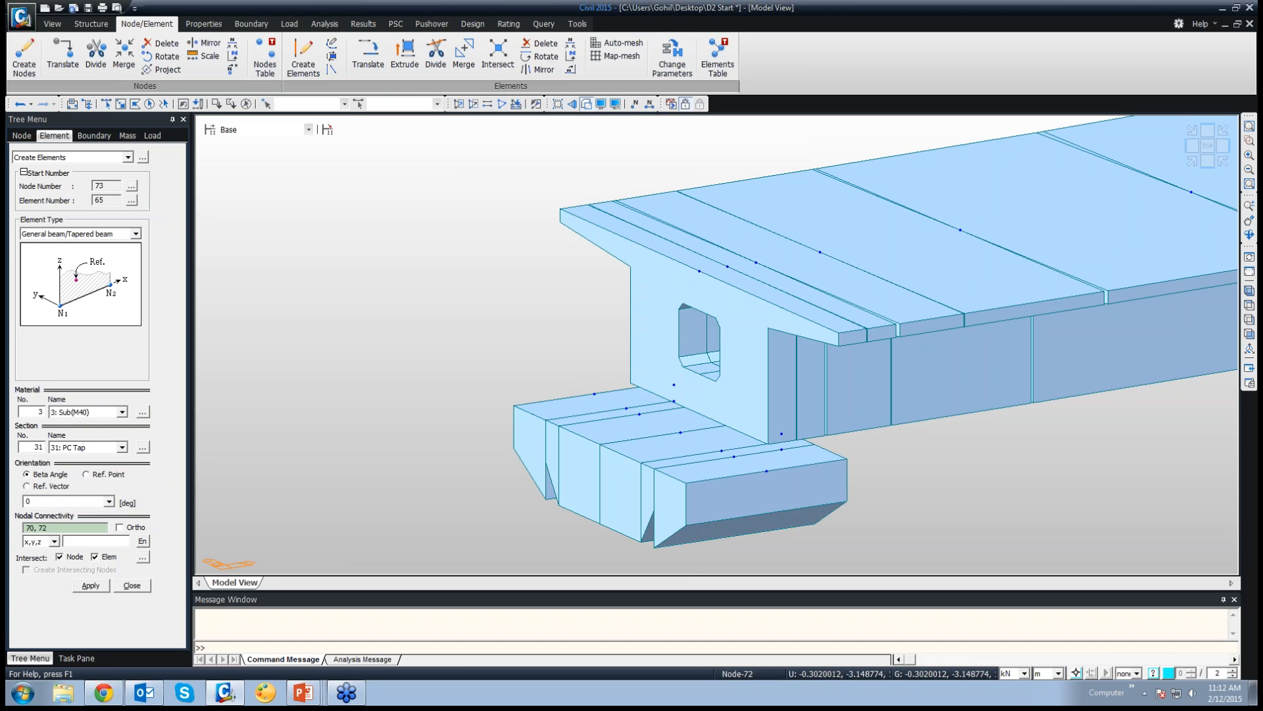
Add a tapered section group named PC Tap containing the outer pier cap elements 61to64, with linear variation on both axes
click(203, 24)
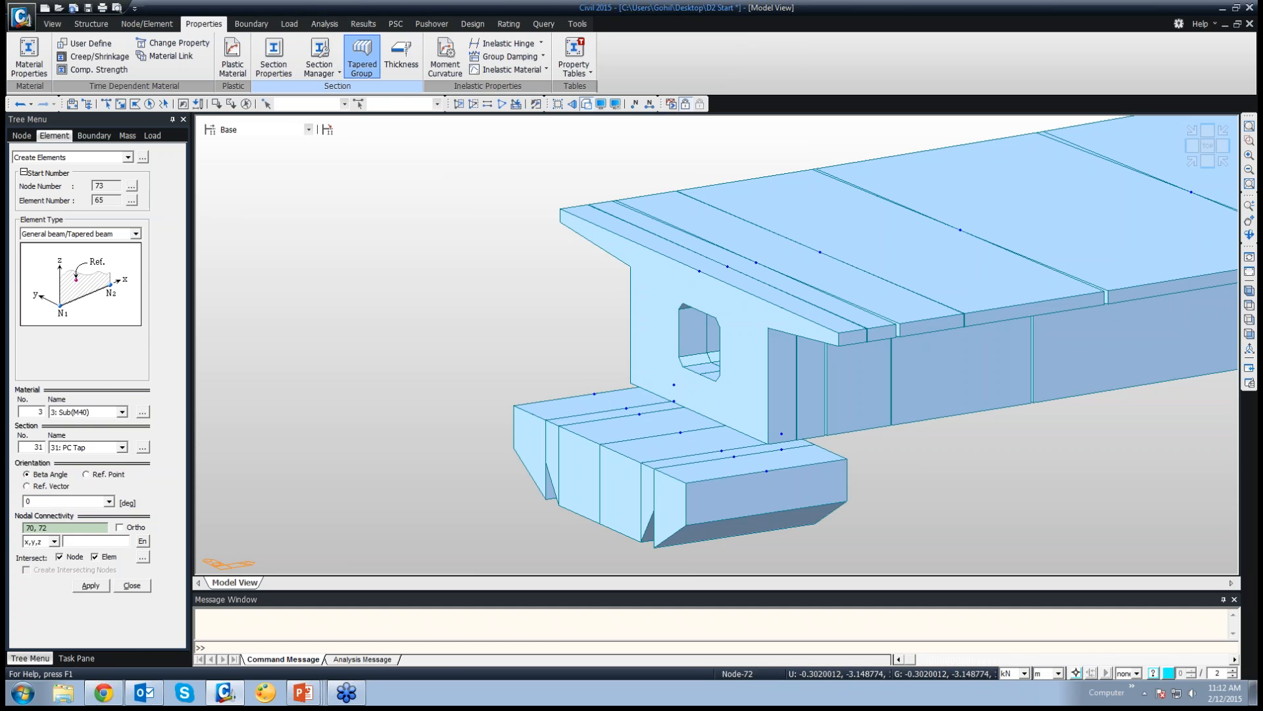
click(362, 54)
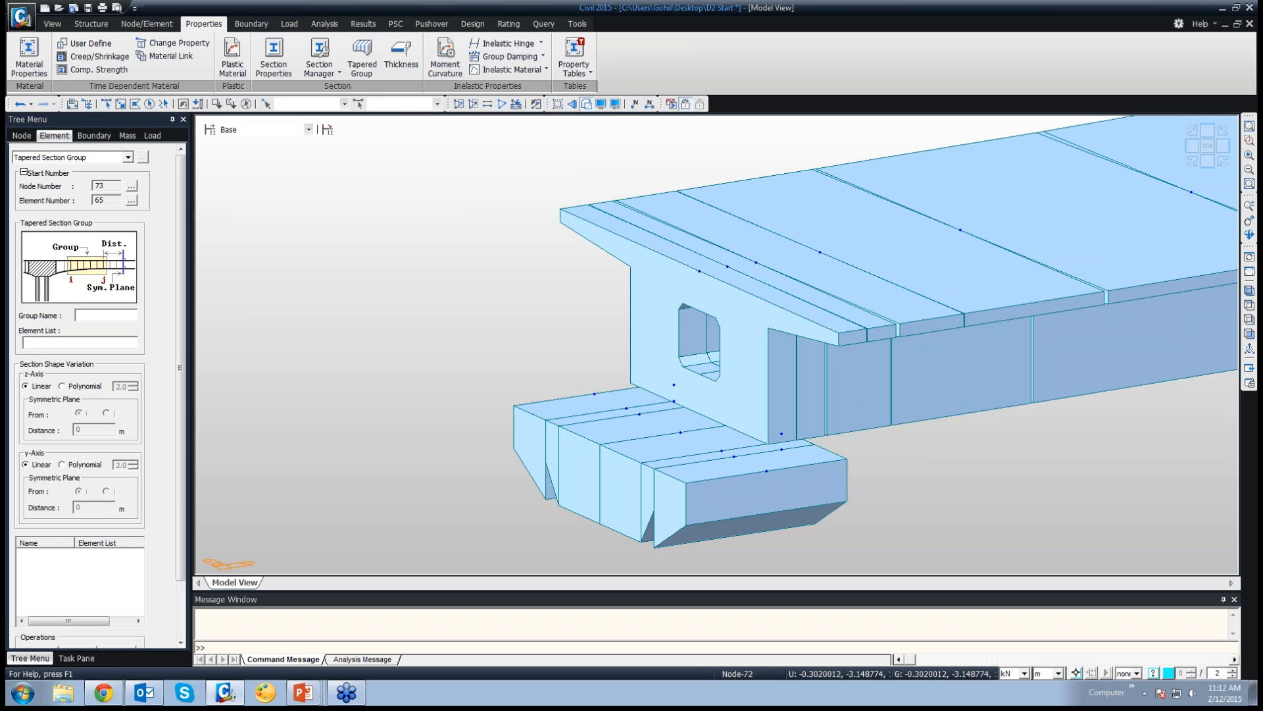
text(PC Tap)
click(135, 104)
drag(653, 380, 534, 465)
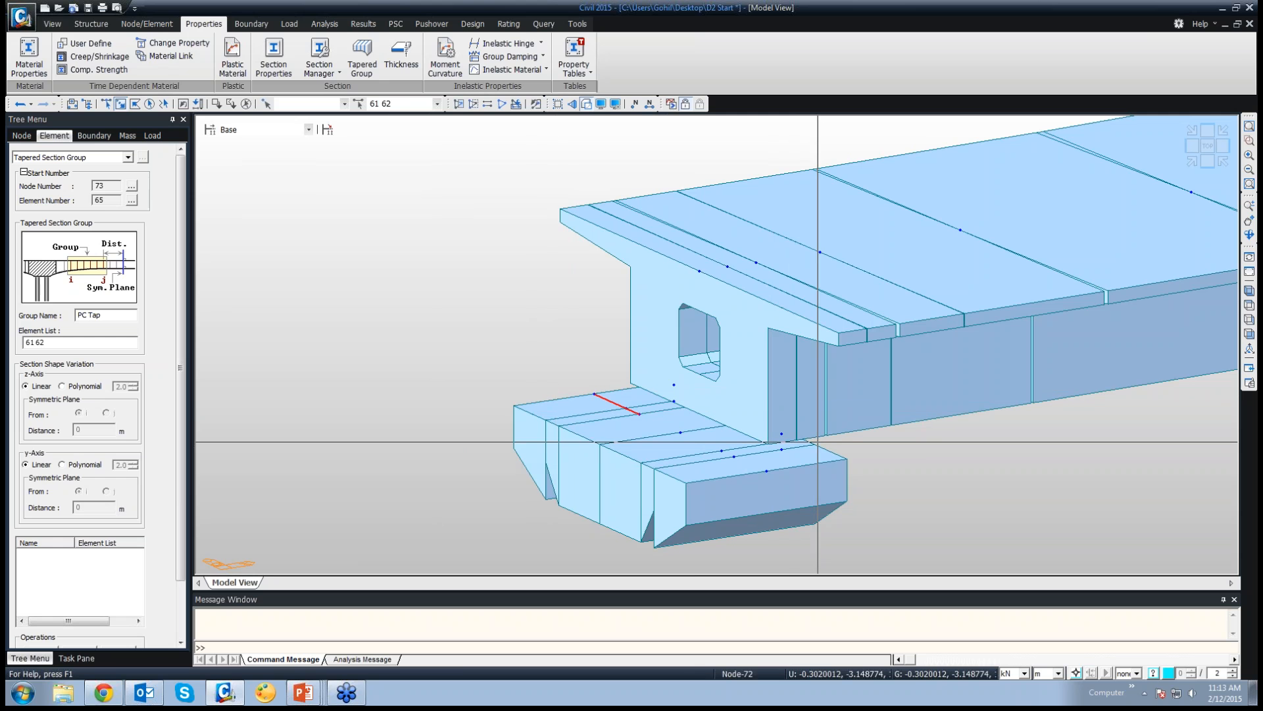
drag(820, 441, 691, 495)
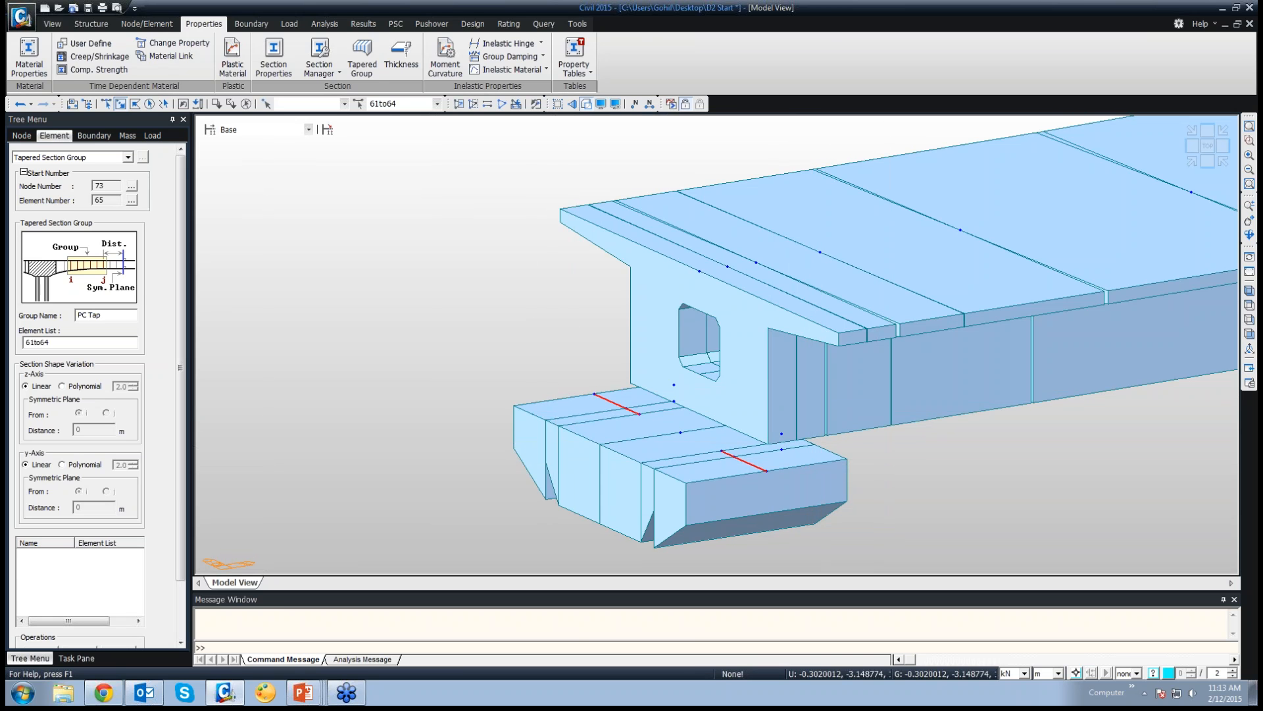
scroll(92, 395, down, 3)
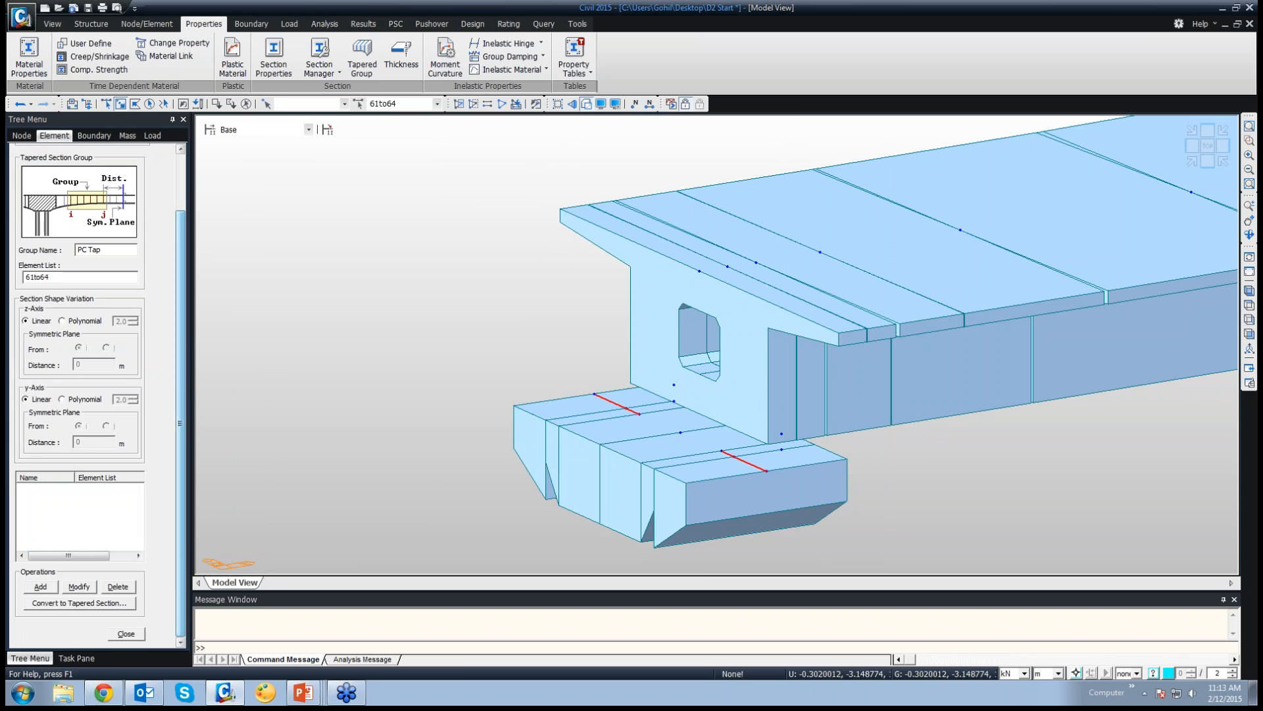
click(40, 586)
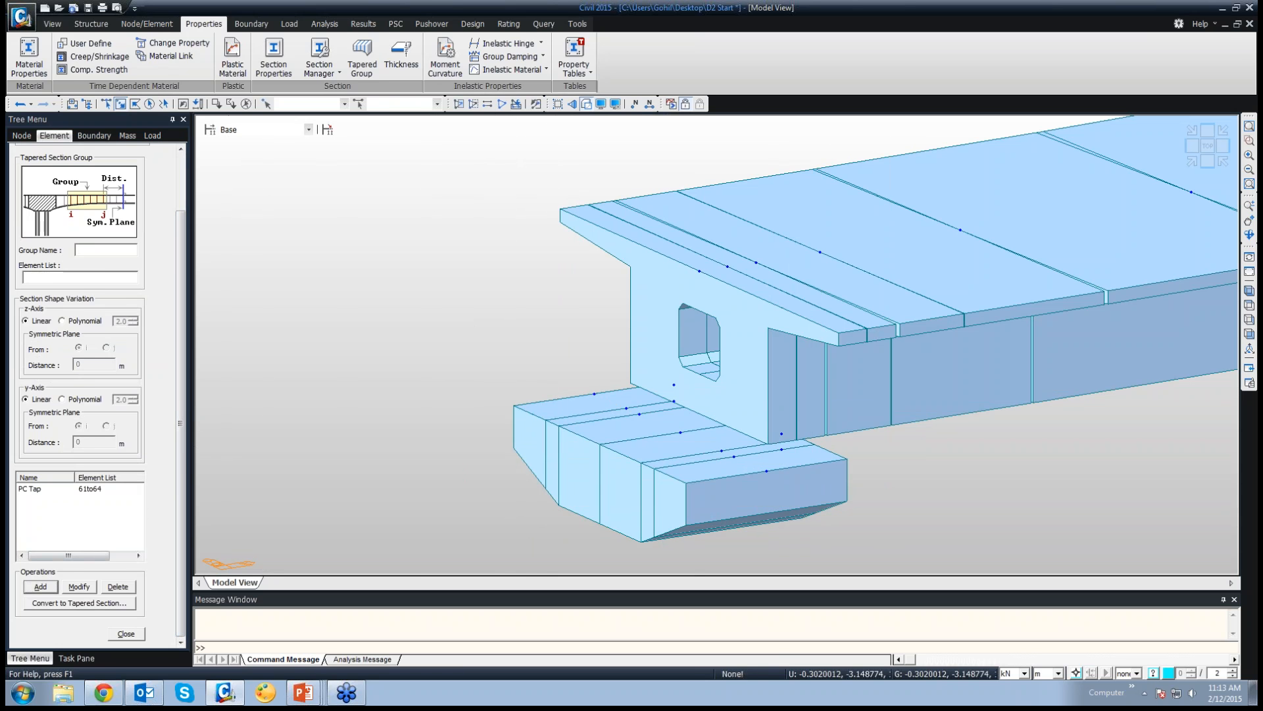
Copy the pier cap's centre node 66 along the z-axis at unequal distances of -1.5 and -20 m
click(125, 634)
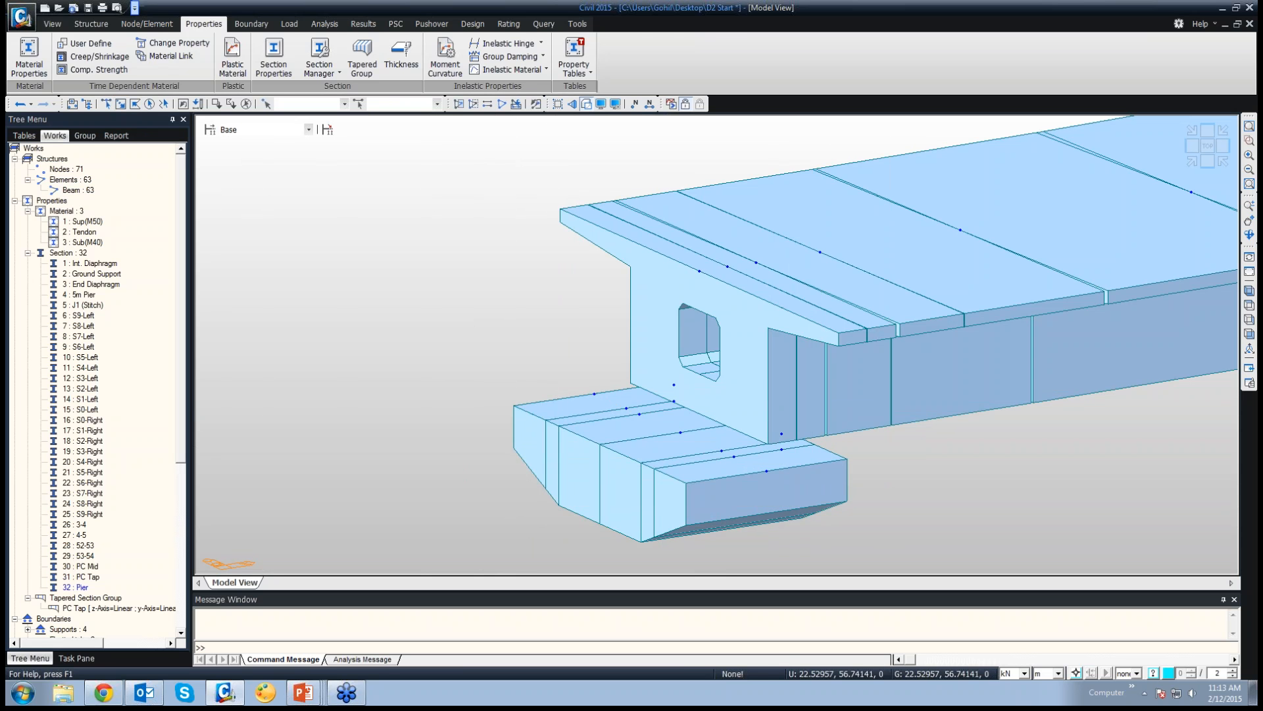
click(146, 23)
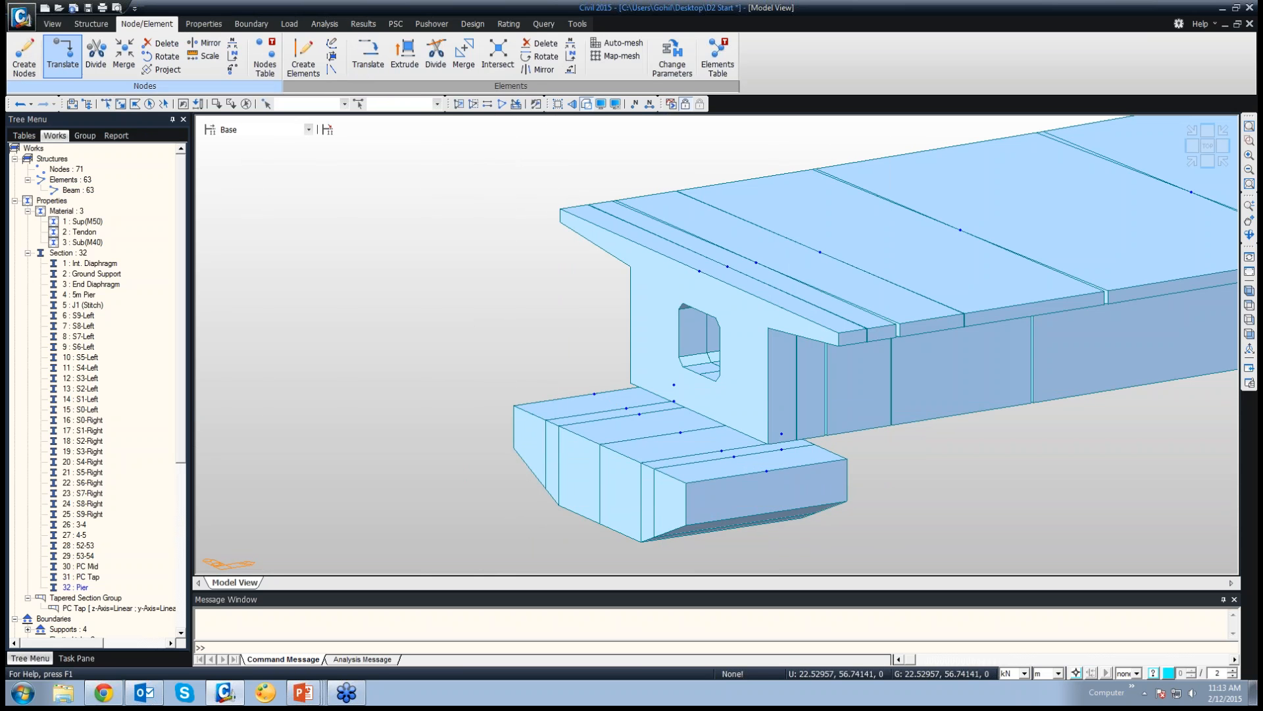
click(63, 56)
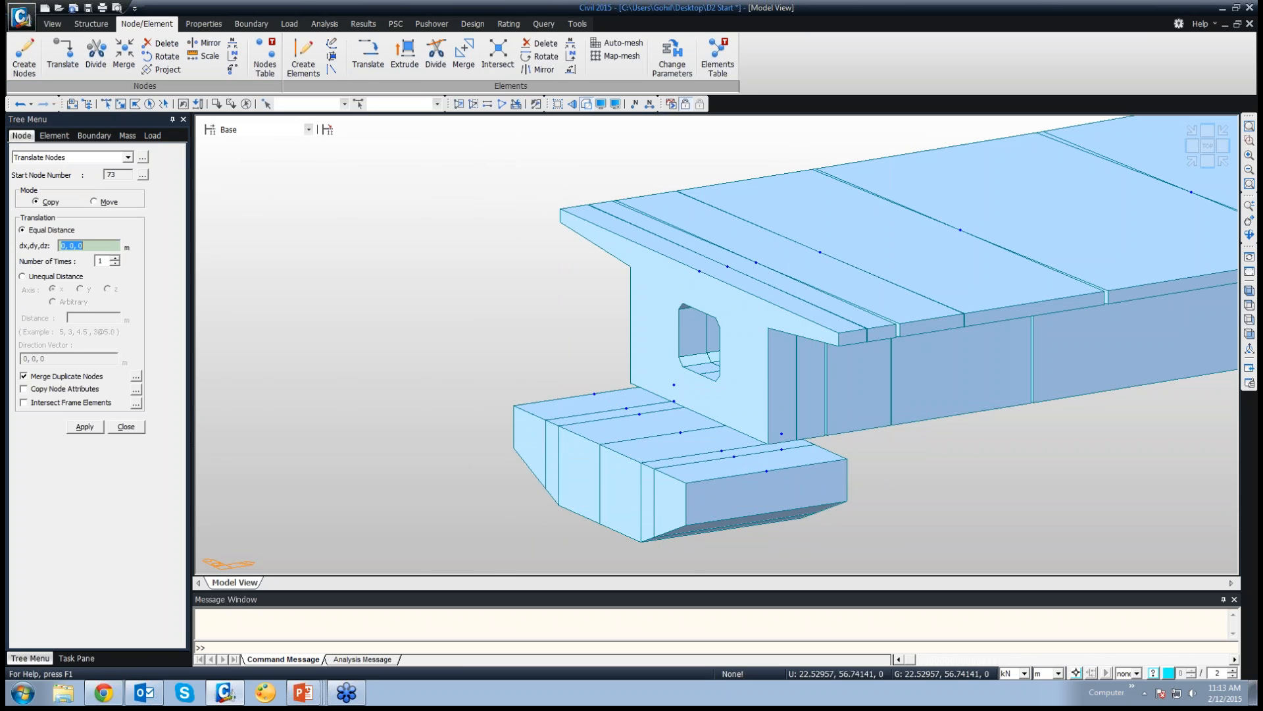
click(50, 277)
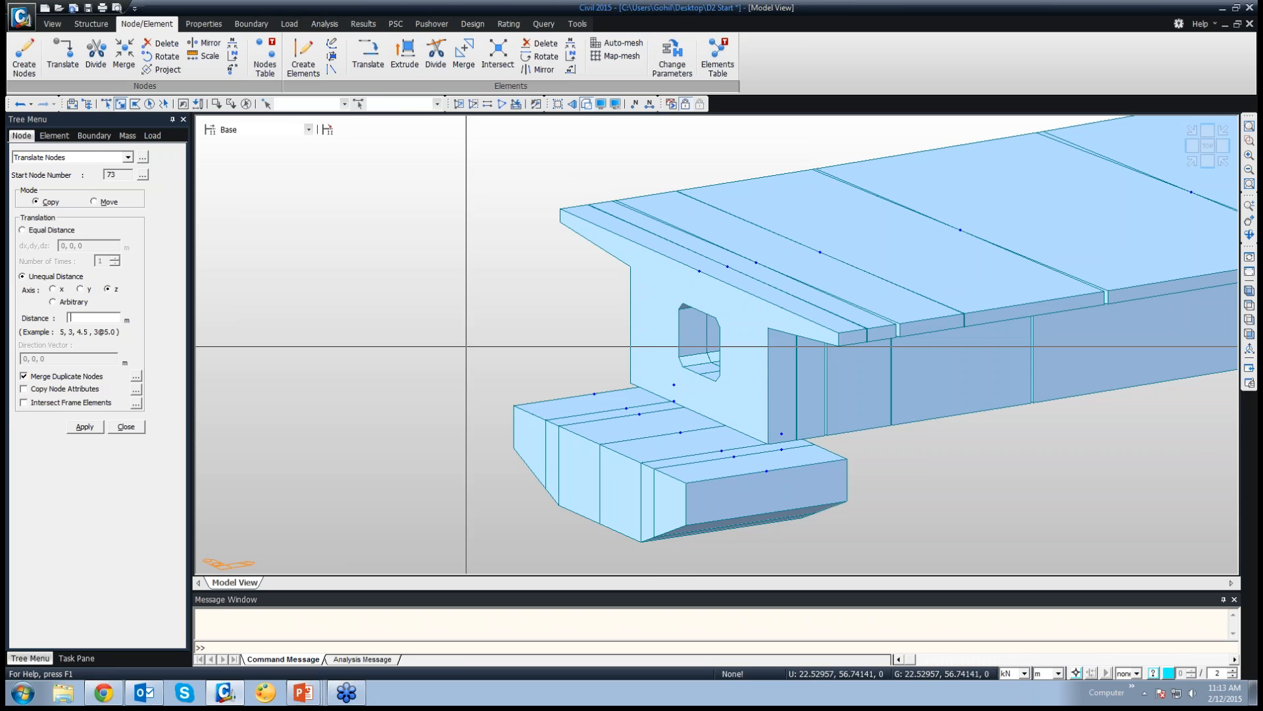
click(681, 433)
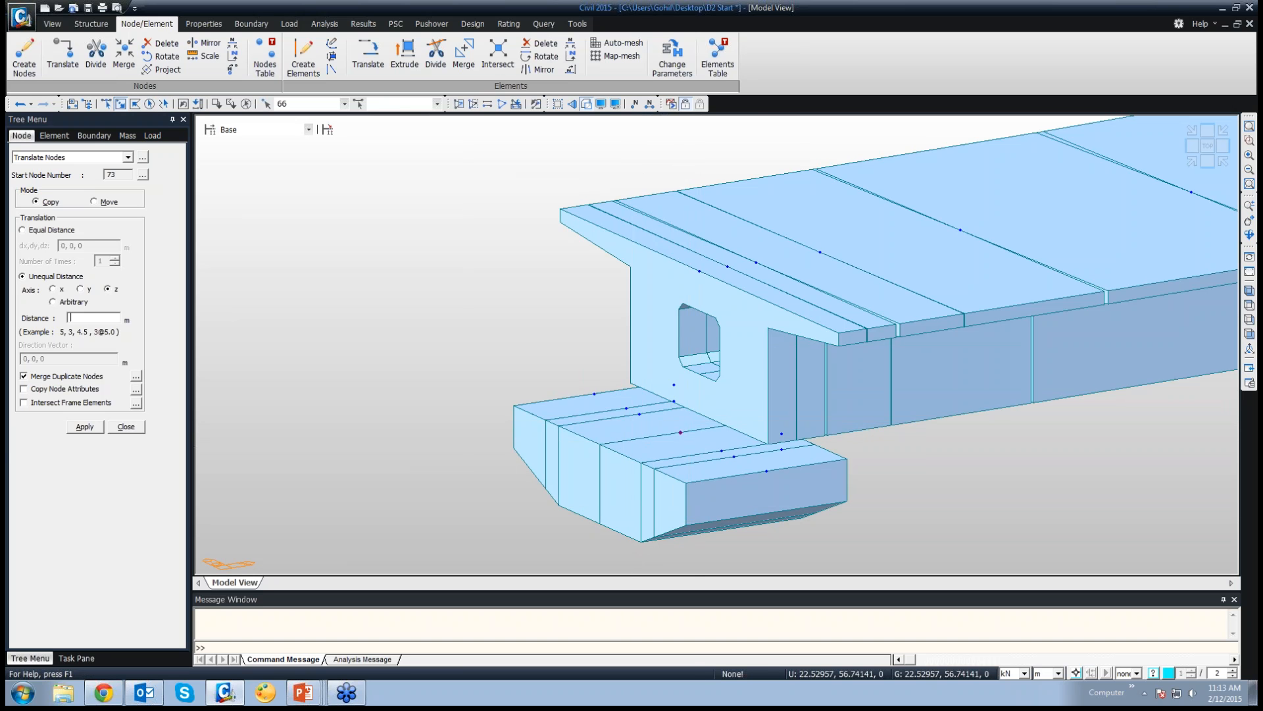
text(-1.5,-20)
click(85, 426)
key(Escape)
click(1249, 291)
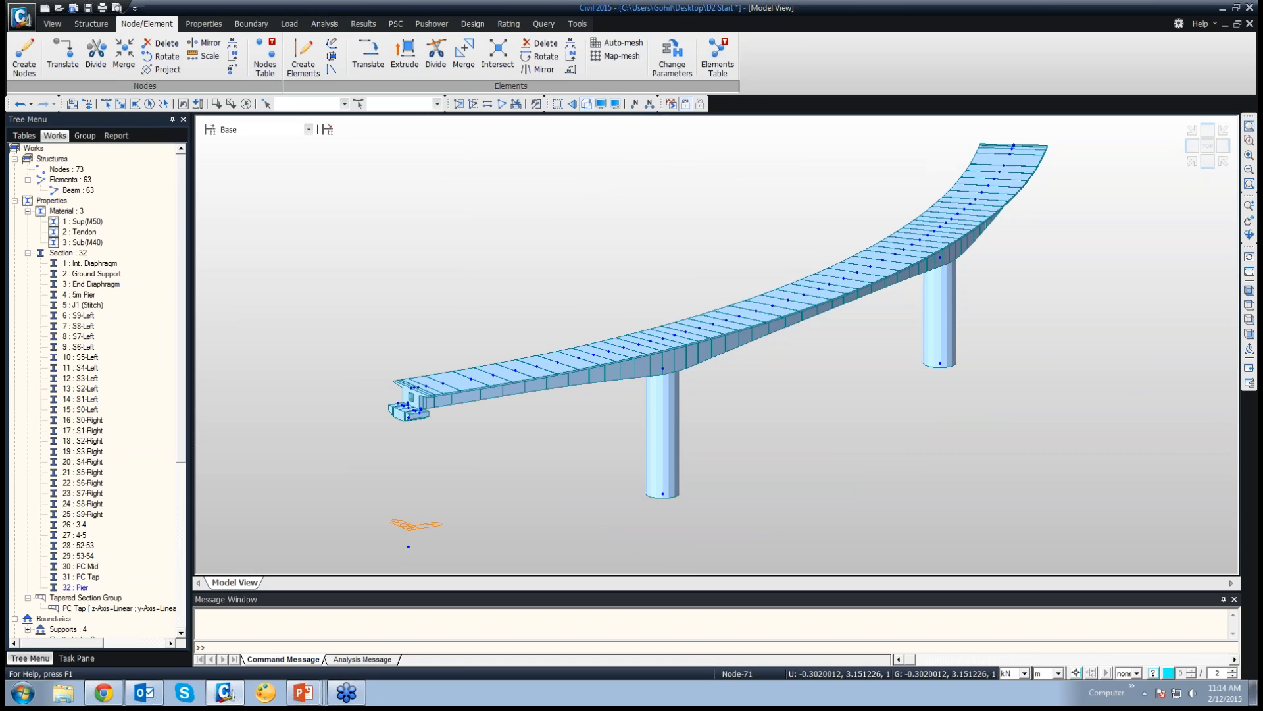
Create the end pier as a Sub(M40) beam element with the Pier section from node 73 down to node 74
click(304, 58)
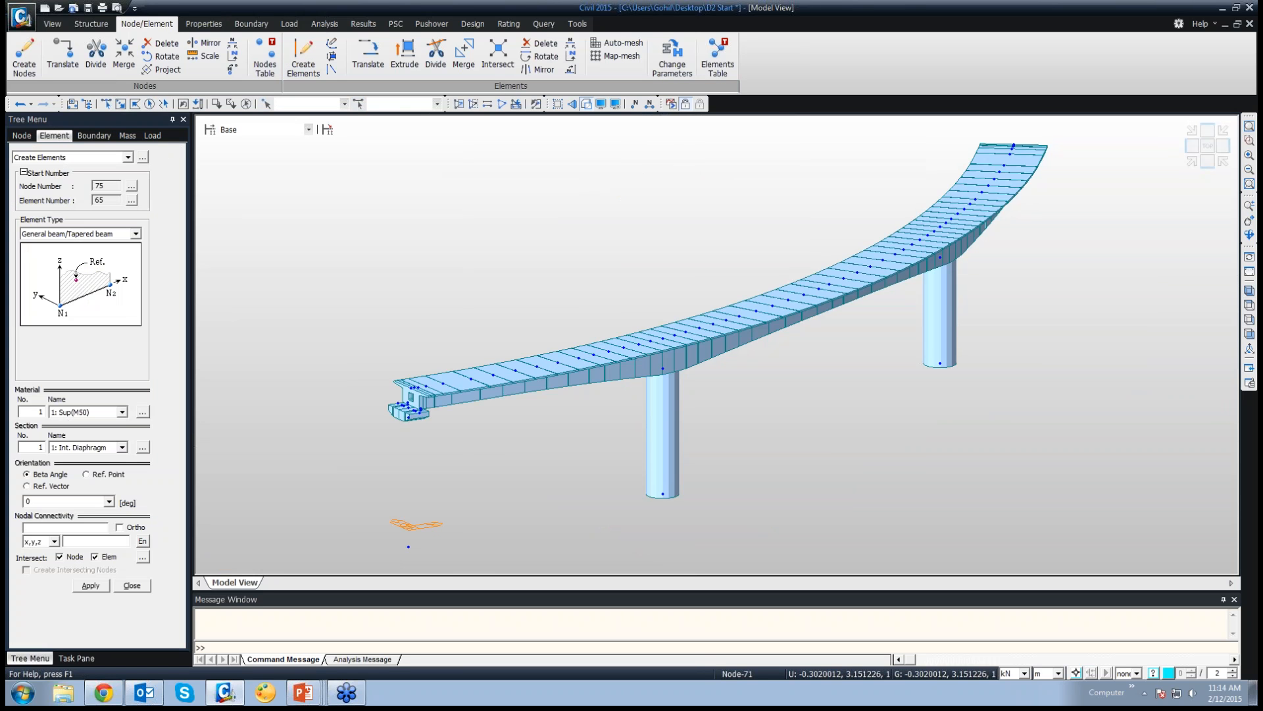
click(123, 412)
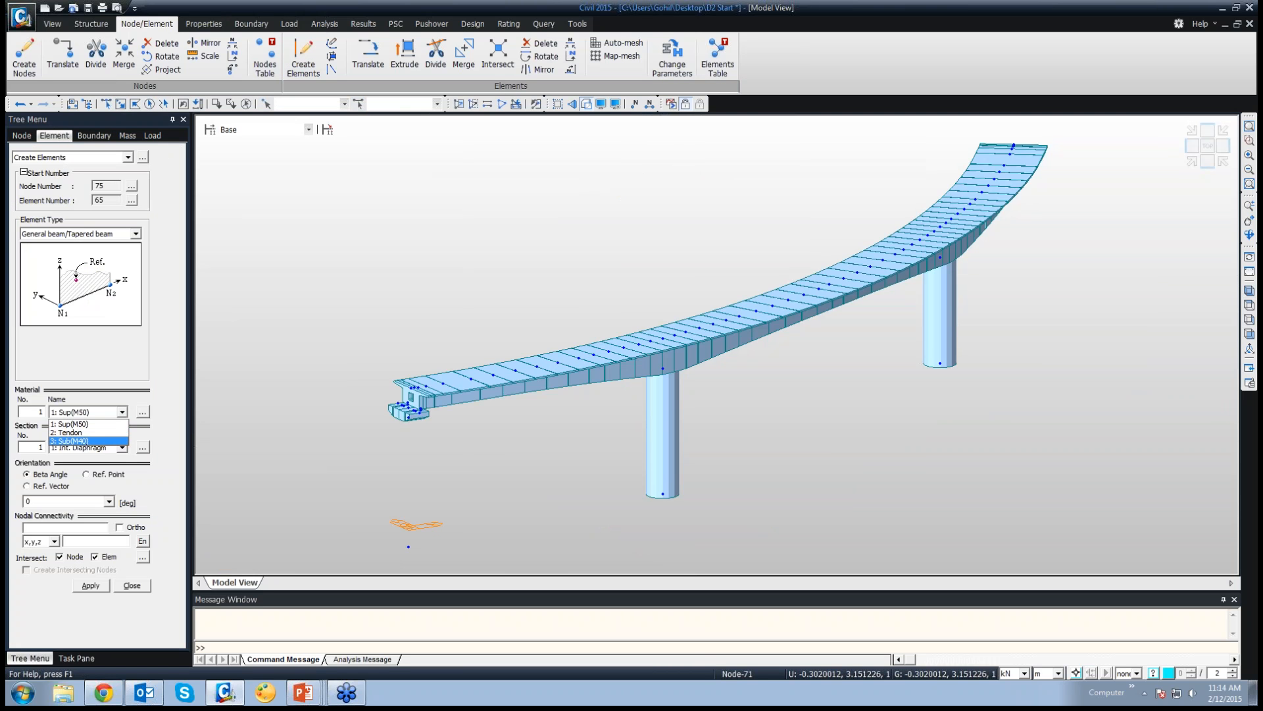
click(92, 441)
click(122, 448)
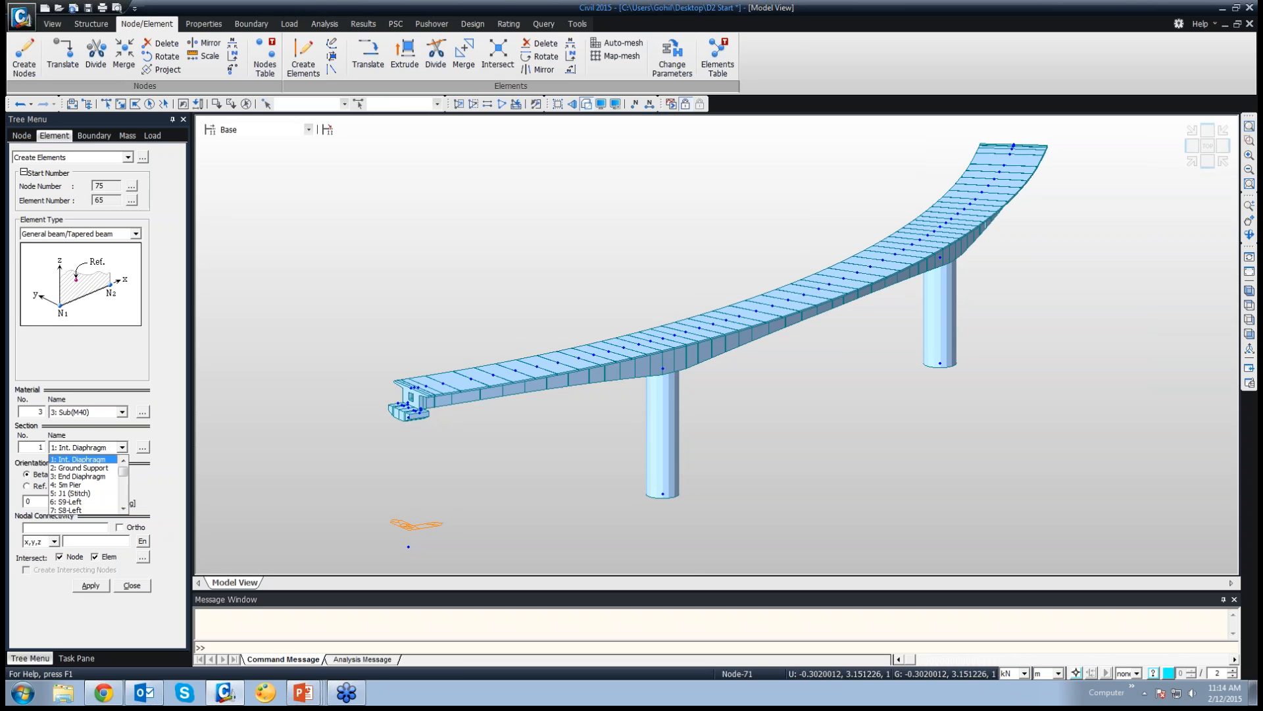
scroll(83, 487, down, 8)
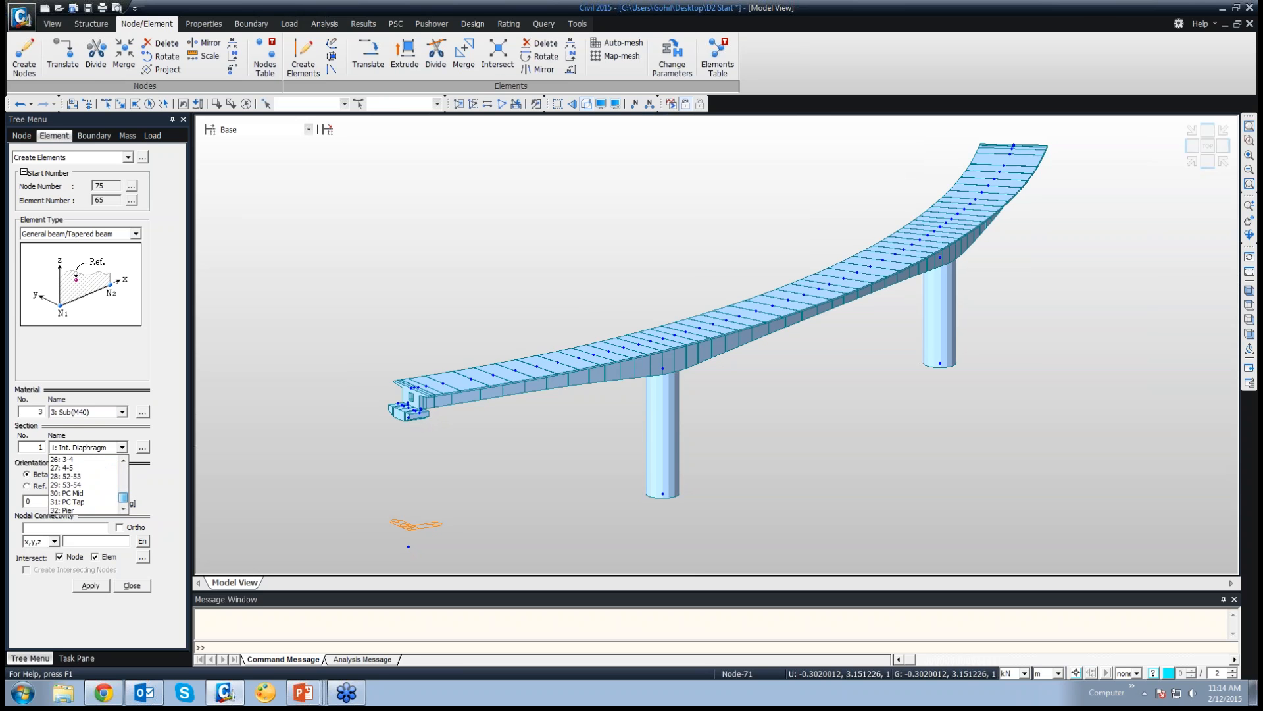
click(82, 510)
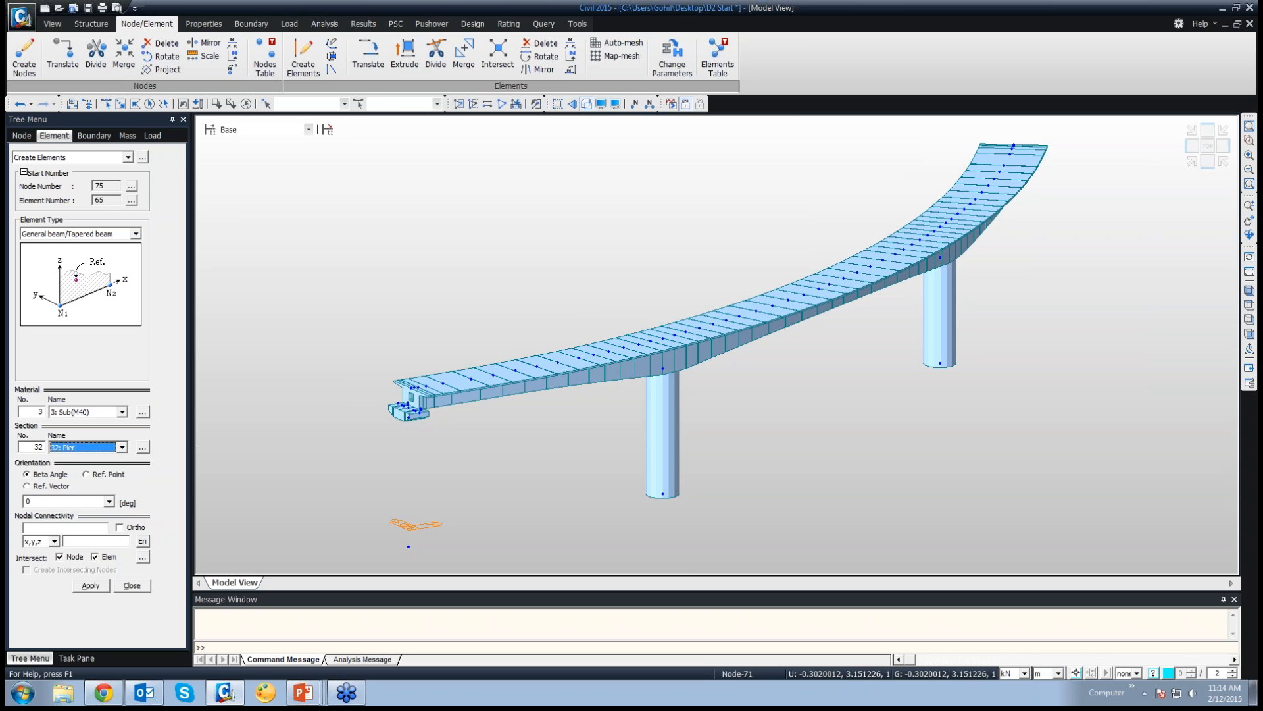
click(409, 415)
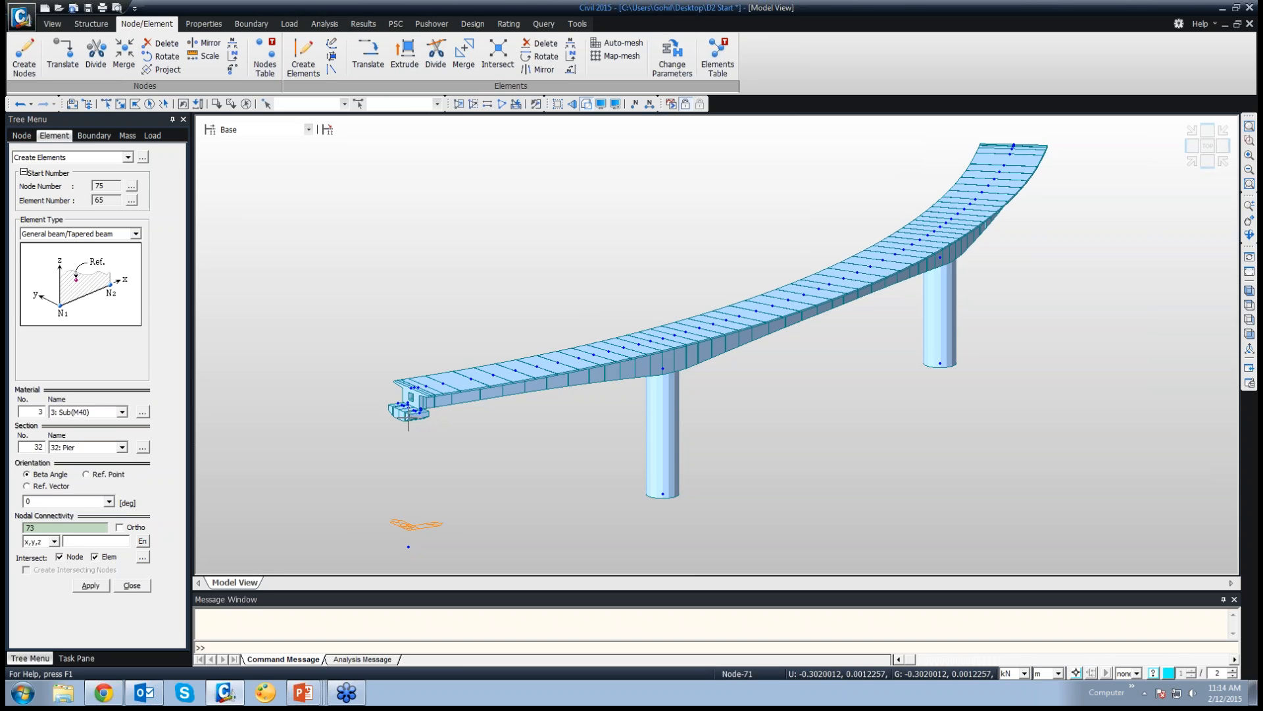
click(409, 546)
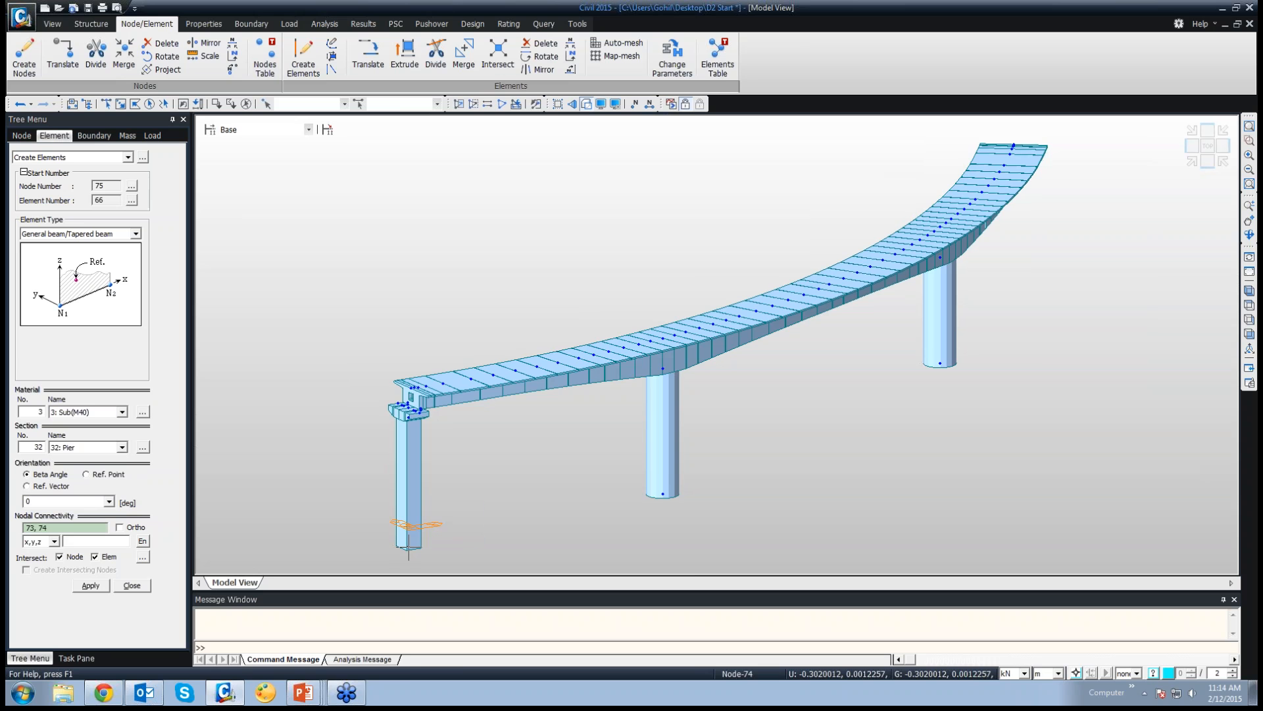
Switch to the PowerPoint slide show, examine the Pile Caps & Piles dimensions, and return to midas Civil
click(303, 692)
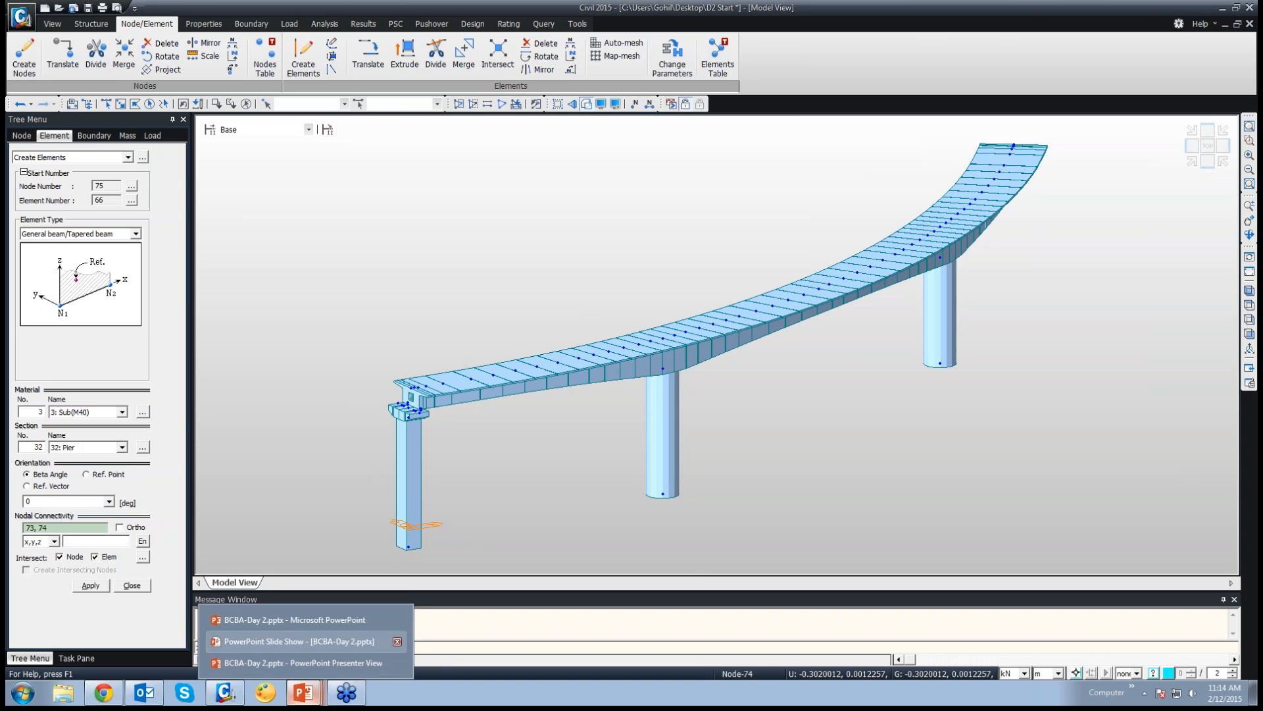
click(300, 641)
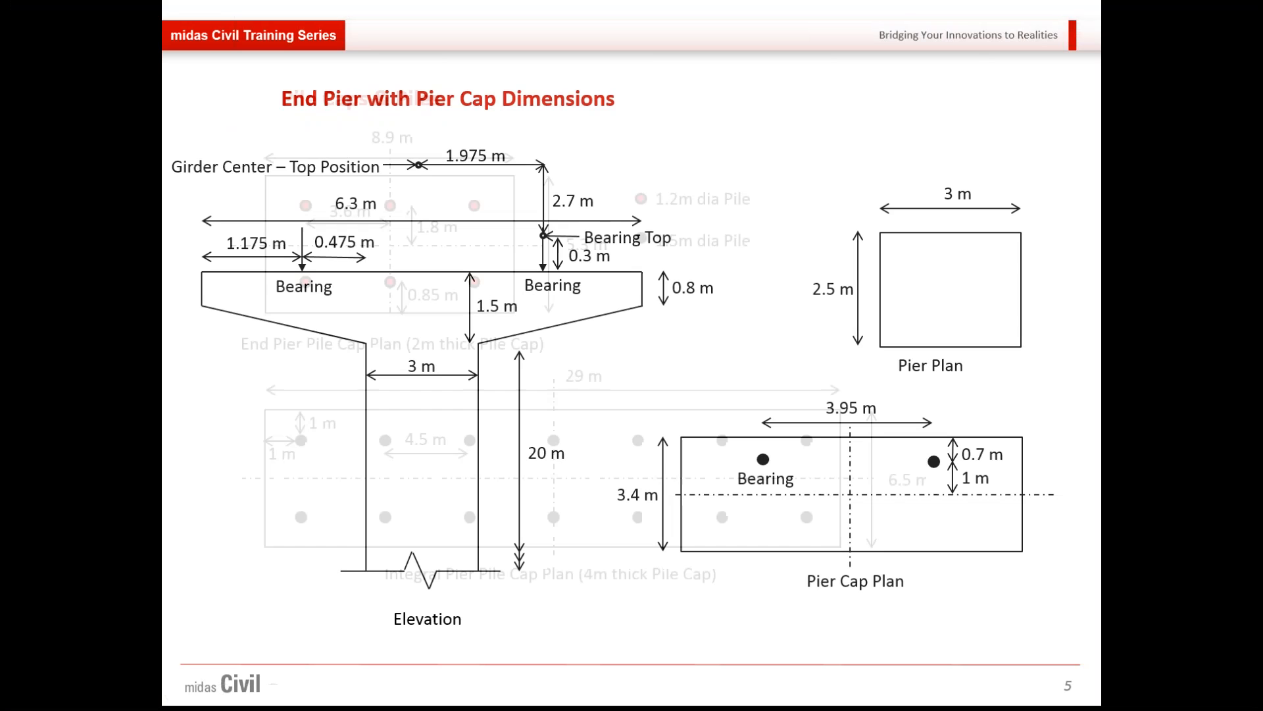
key(Right)
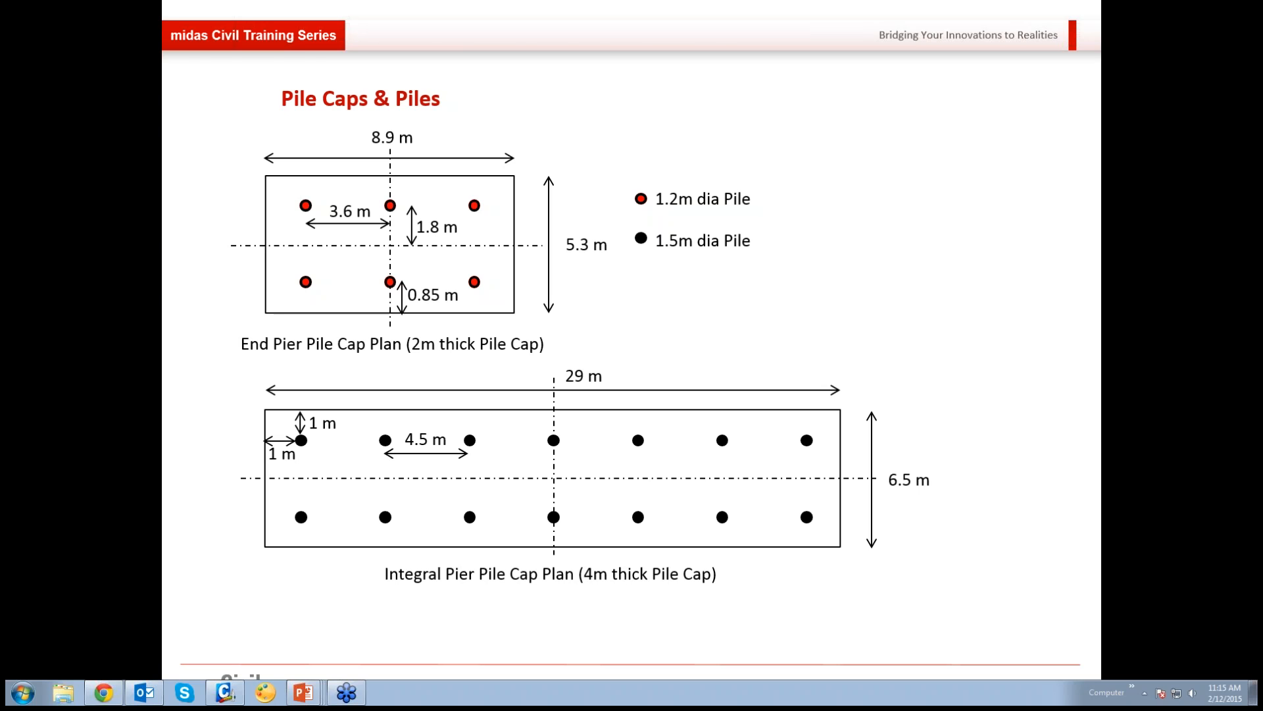
click(224, 693)
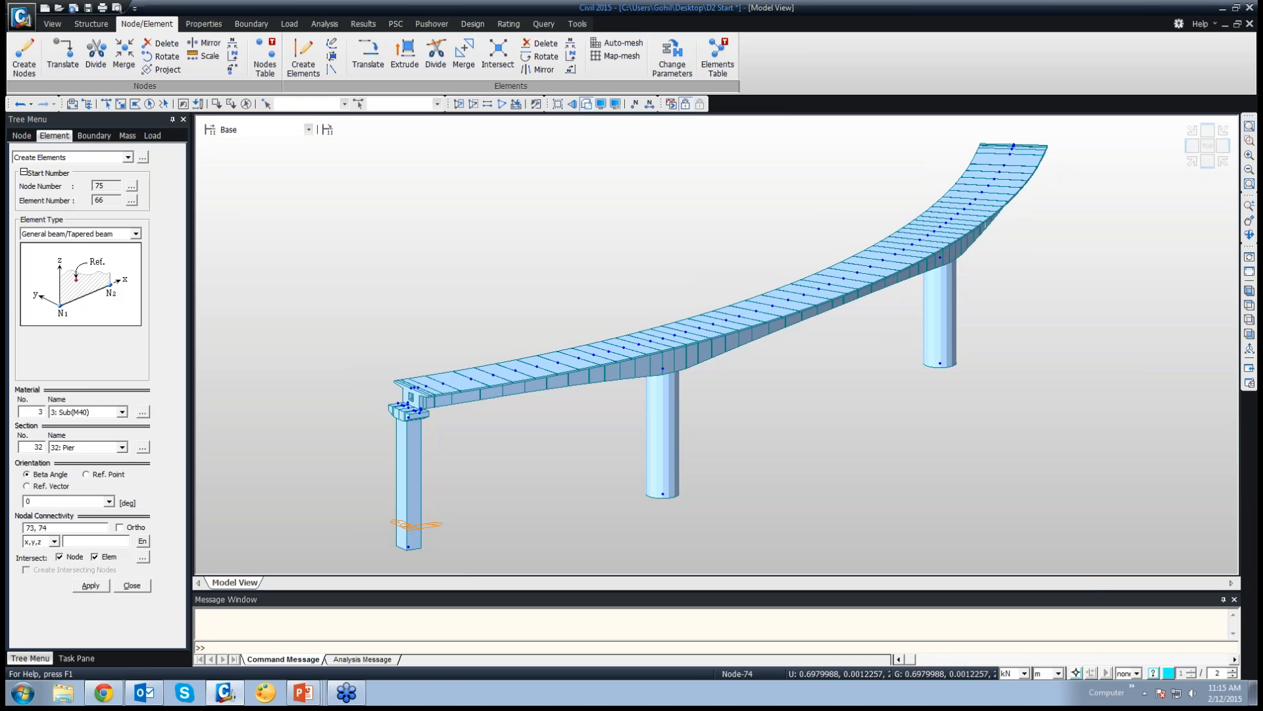
Define plate thickness 1 as 2 m in-plane and out-of-plane, with a plate offset value of 1 m in local z
click(131, 585)
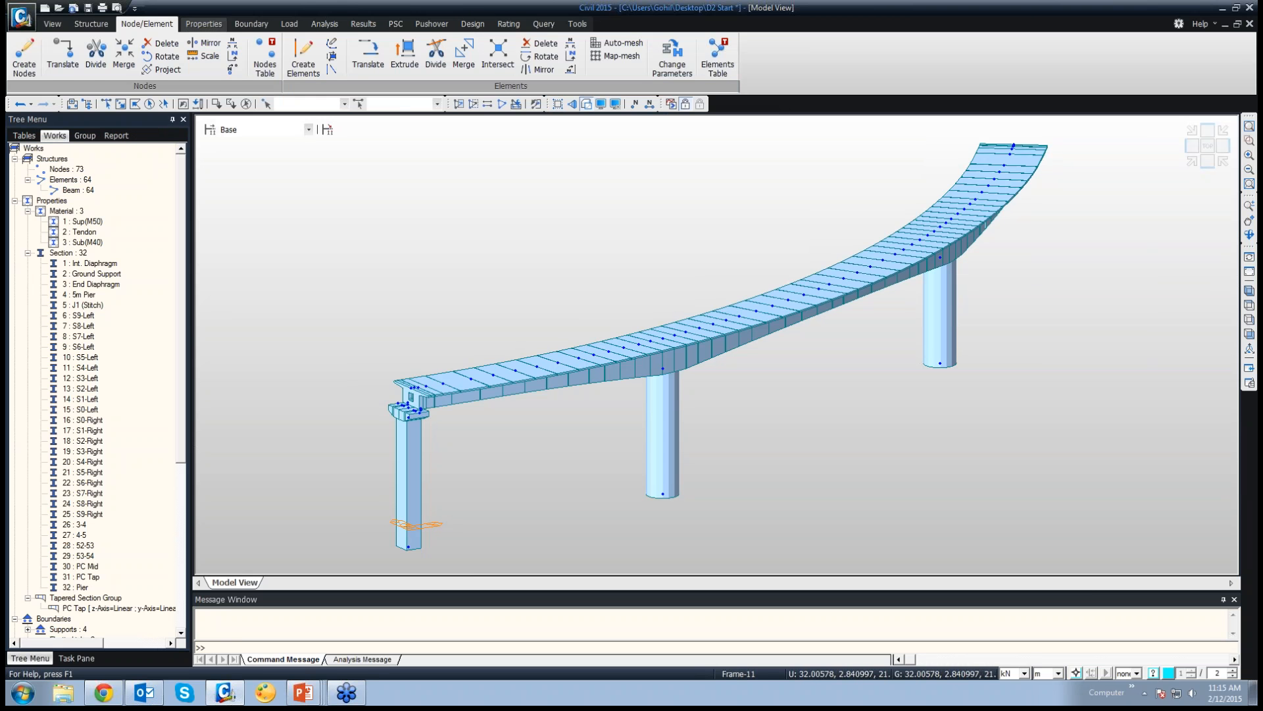
click(203, 24)
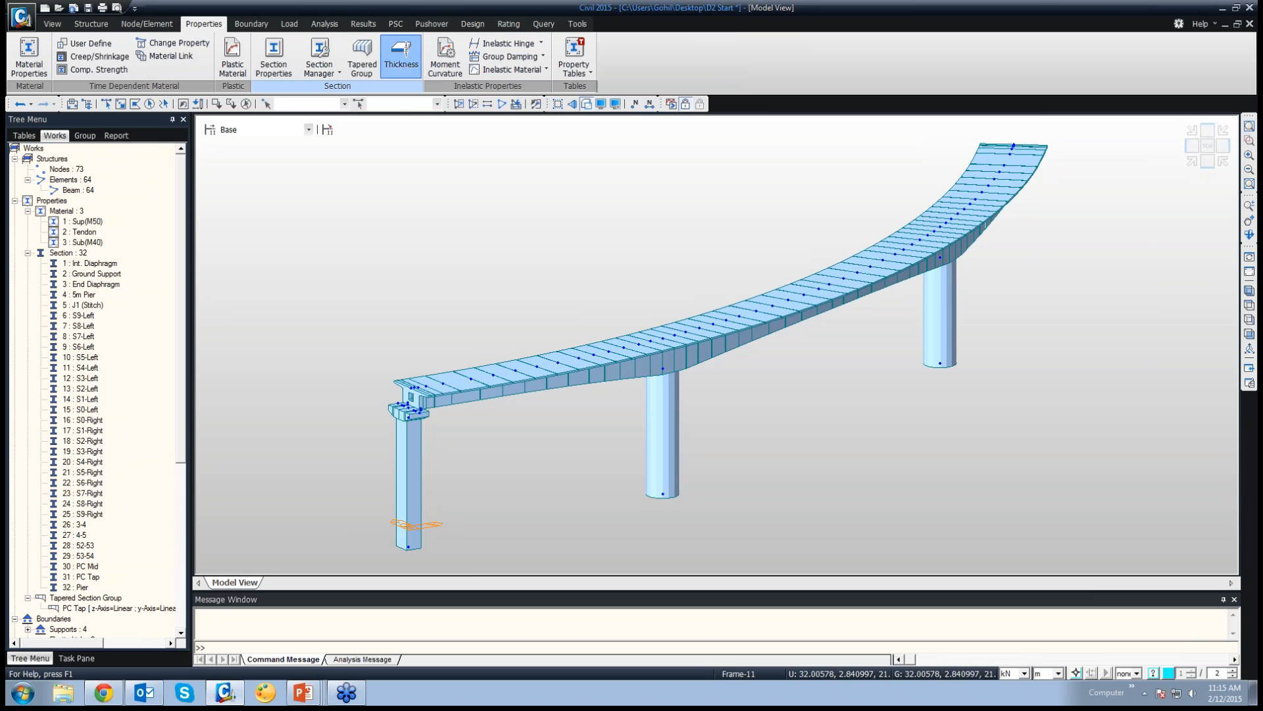
click(402, 55)
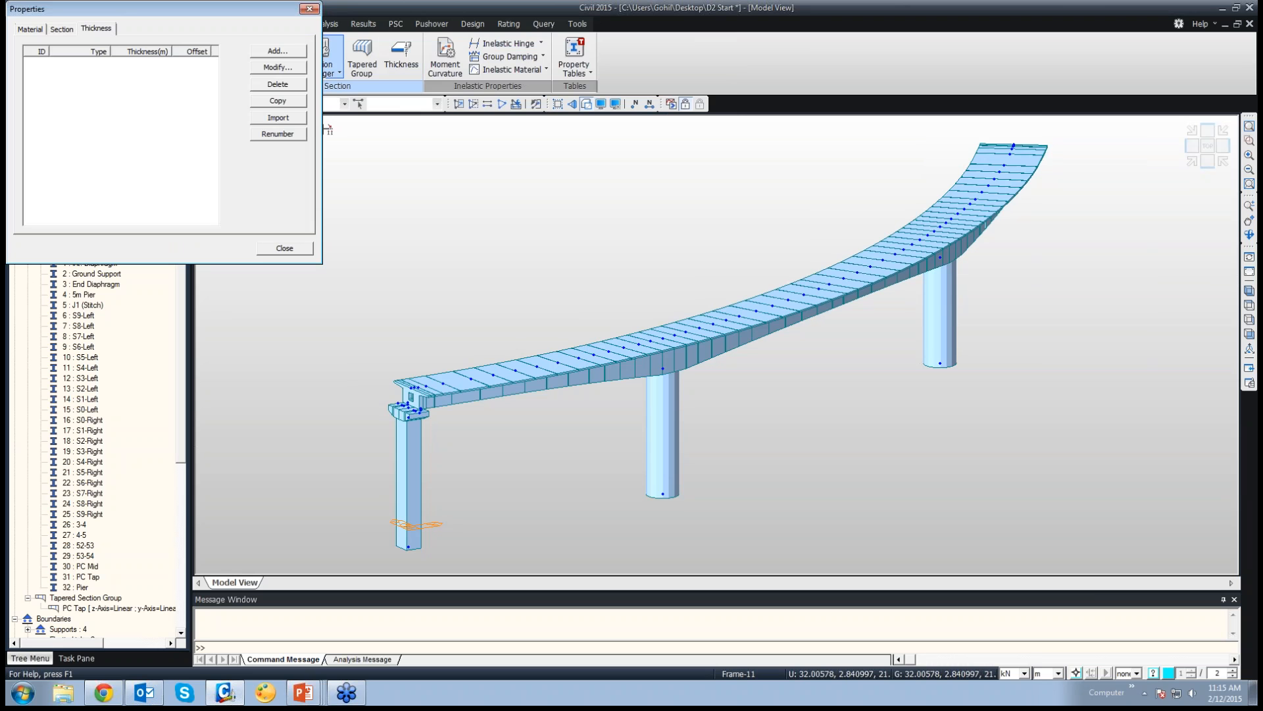
click(278, 51)
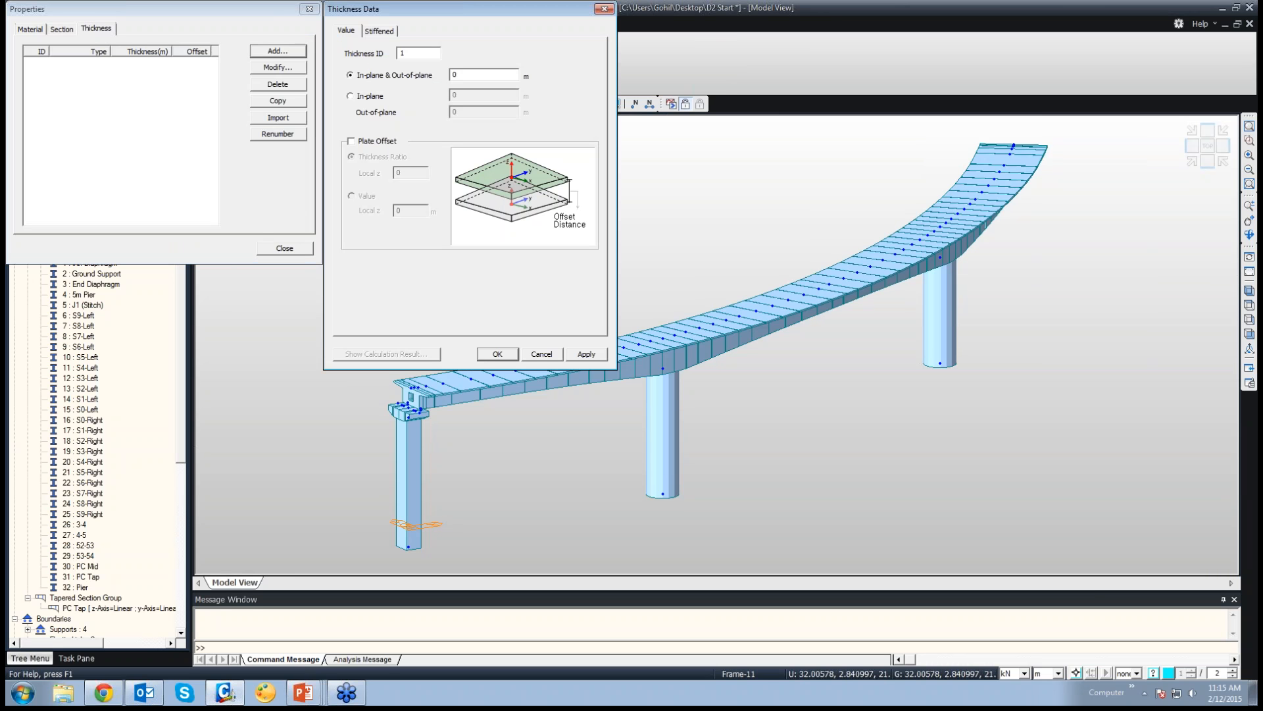
double_click(472, 75)
text(2)
click(352, 142)
click(352, 197)
double_click(399, 210)
text(1)
click(586, 354)
Add plate thickness 2 as 4 m with a local z plate offset of 2 m, and finish defining thicknesses
double_click(455, 75)
double_click(400, 210)
text(2)
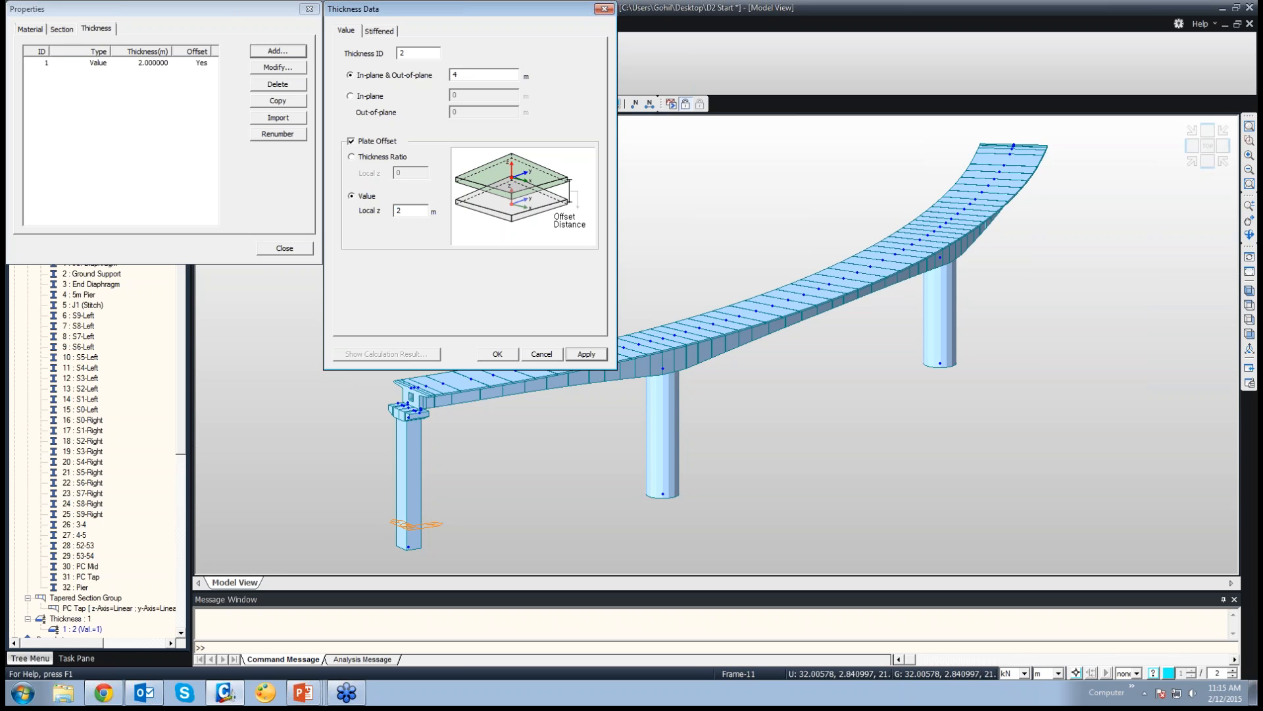
key(Return)
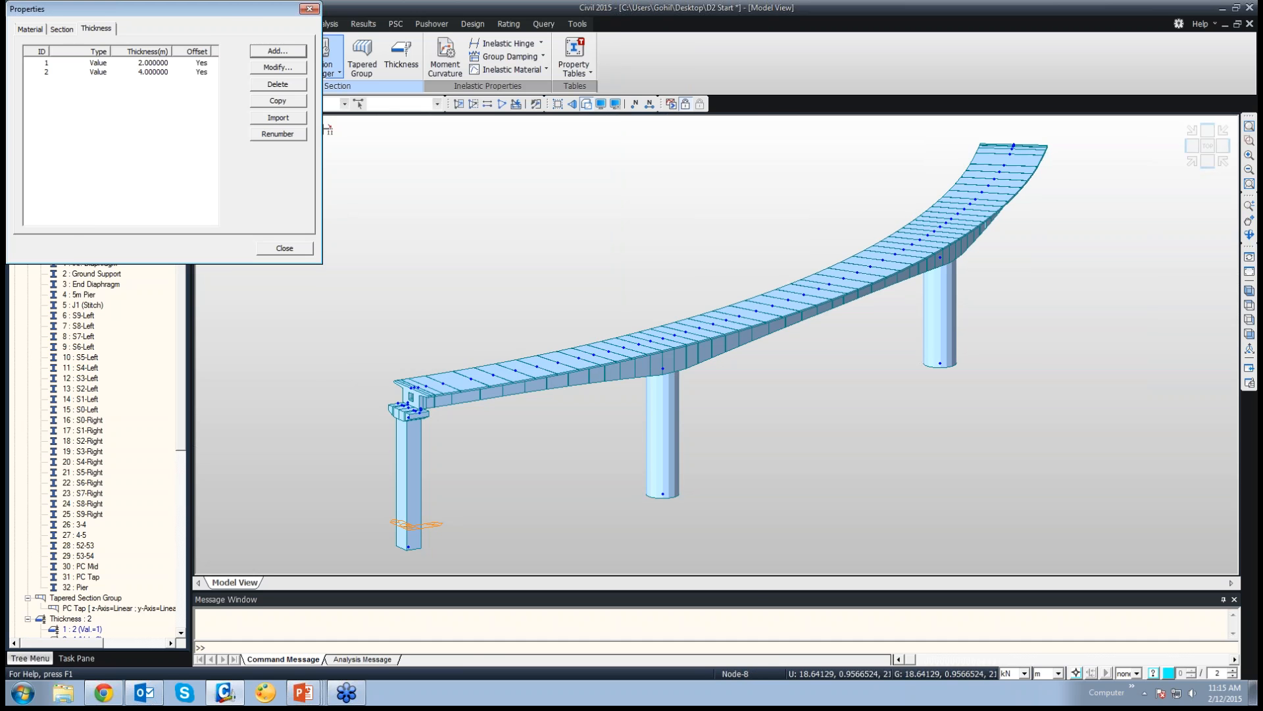
key(Escape)
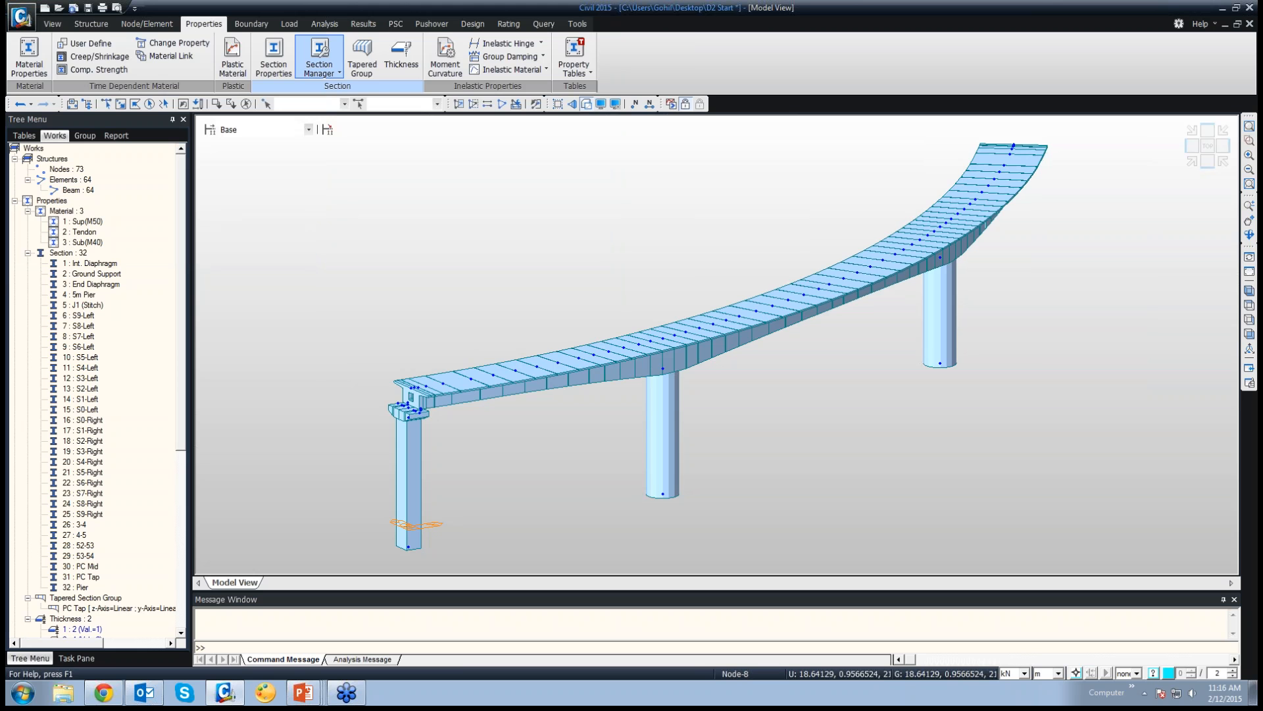
Show the model as a wireframe and copy the end pier's base node 74 by 4.45, -2.65, -2 m
click(587, 103)
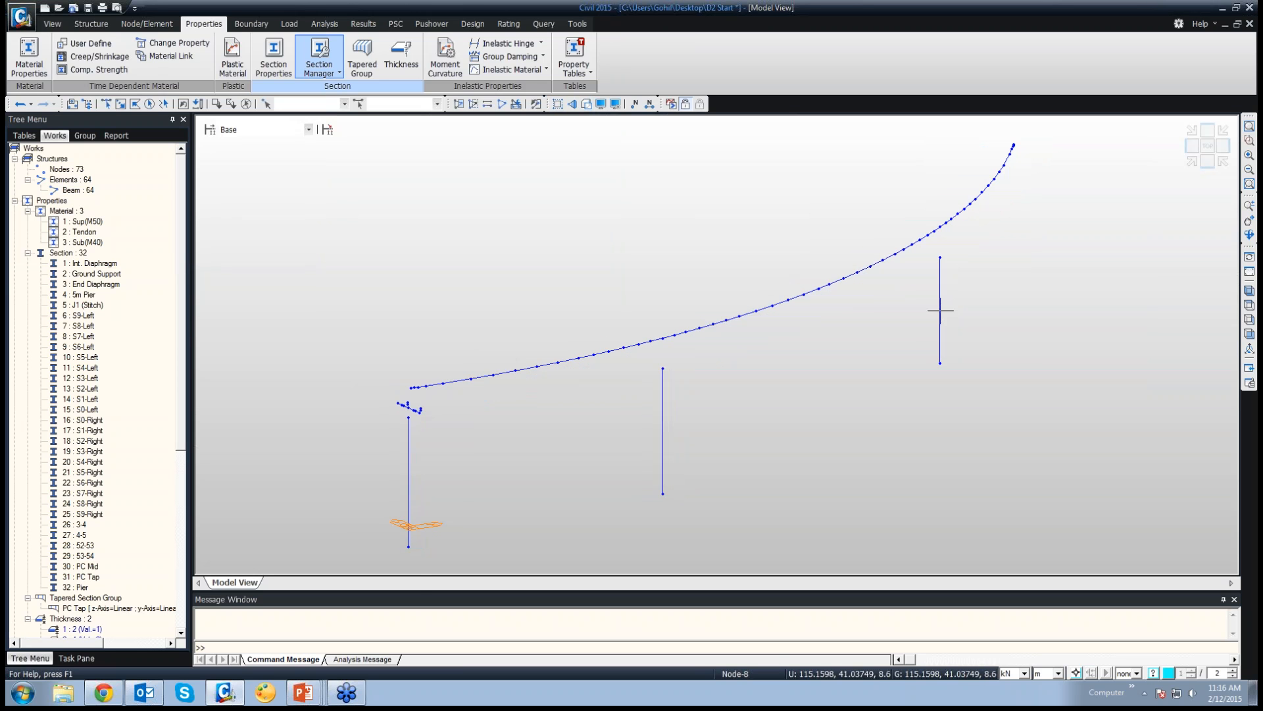
middle_drag(662, 369, 656, 211)
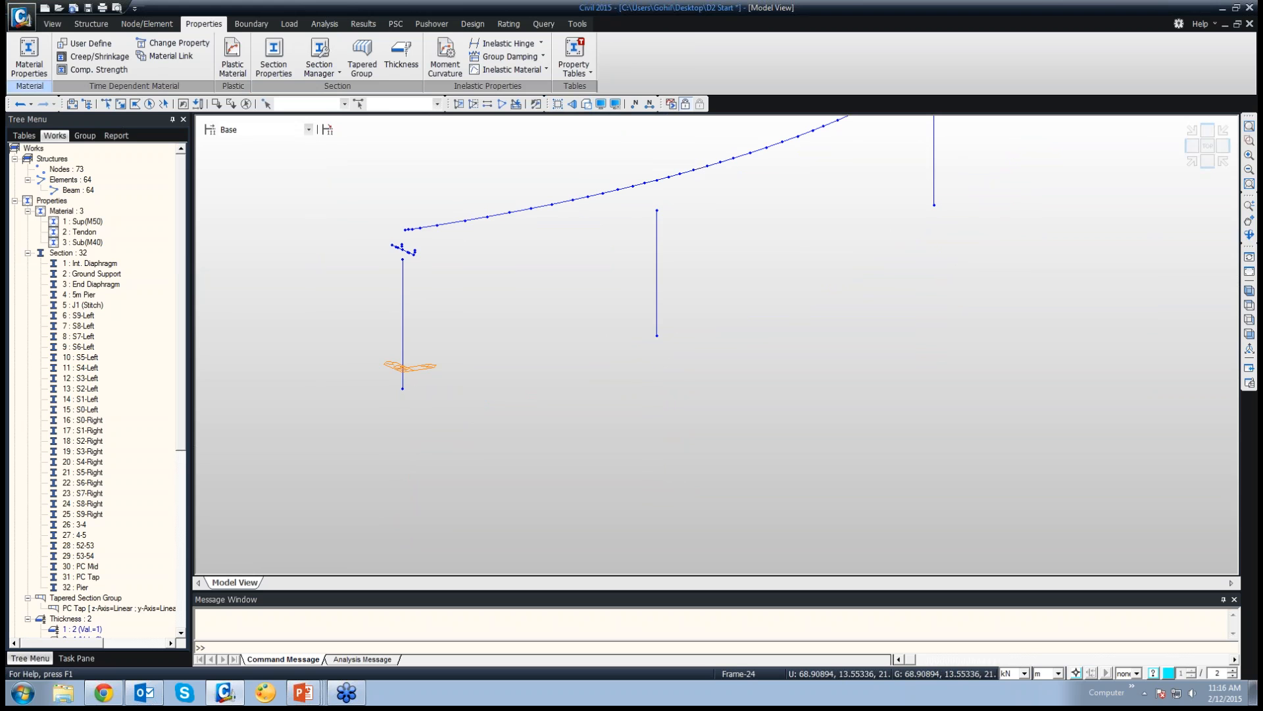
click(120, 104)
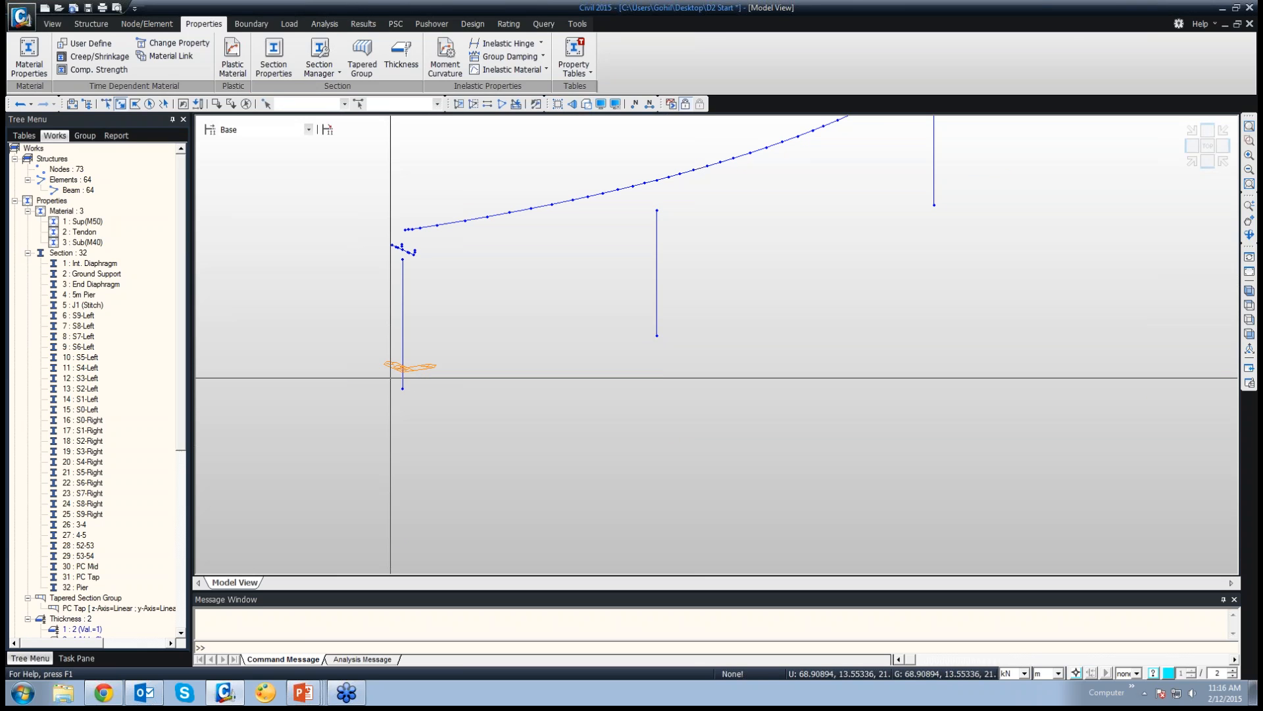
click(403, 387)
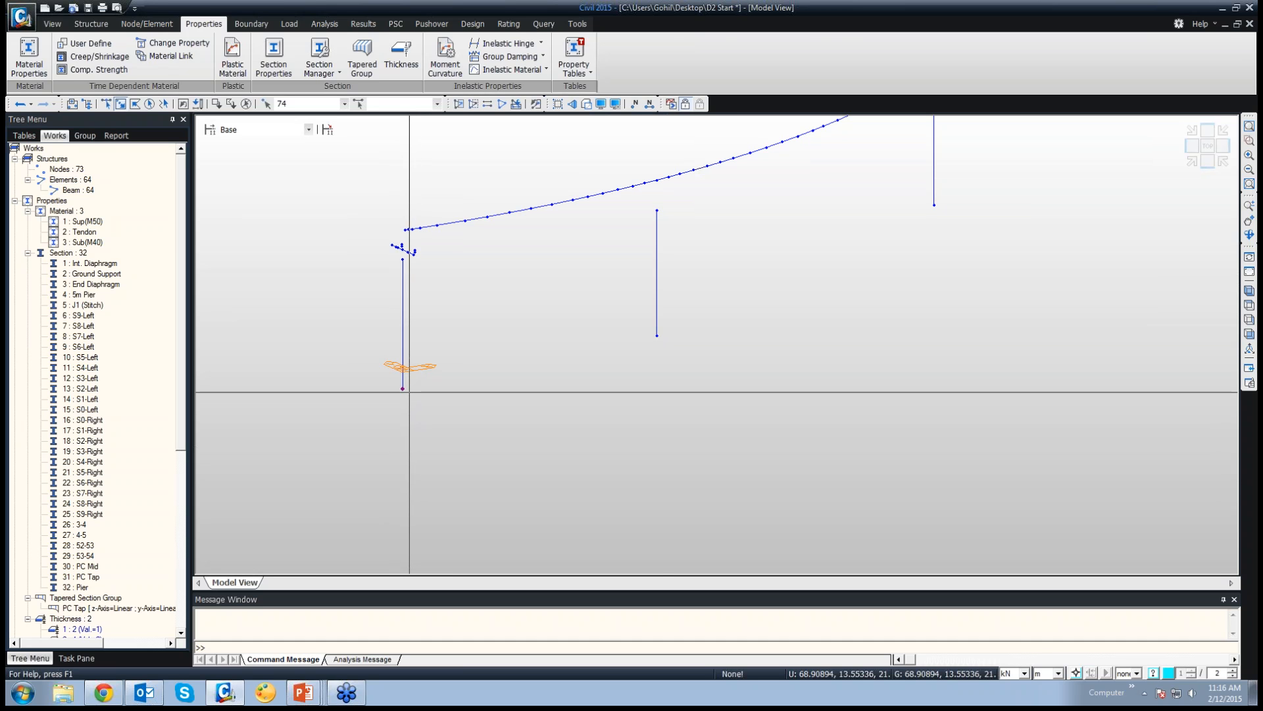
click(146, 24)
click(62, 54)
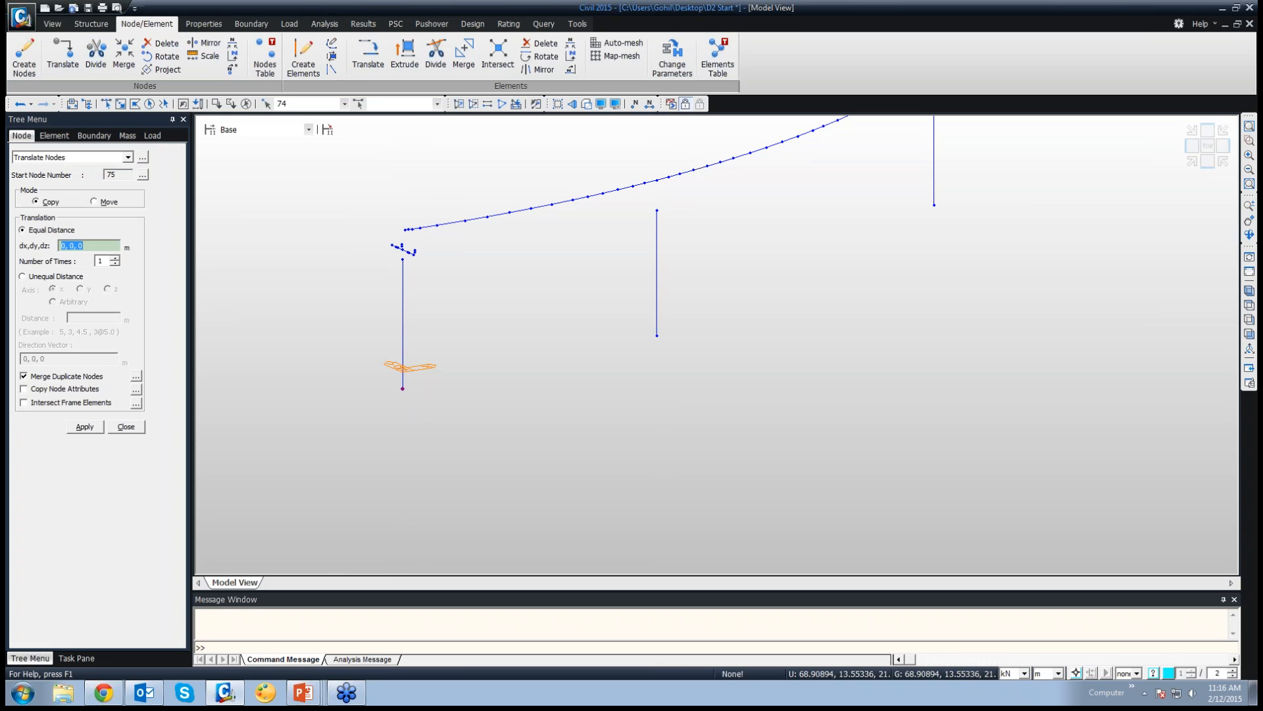
text(4.45,-2.65,-2)
click(85, 426)
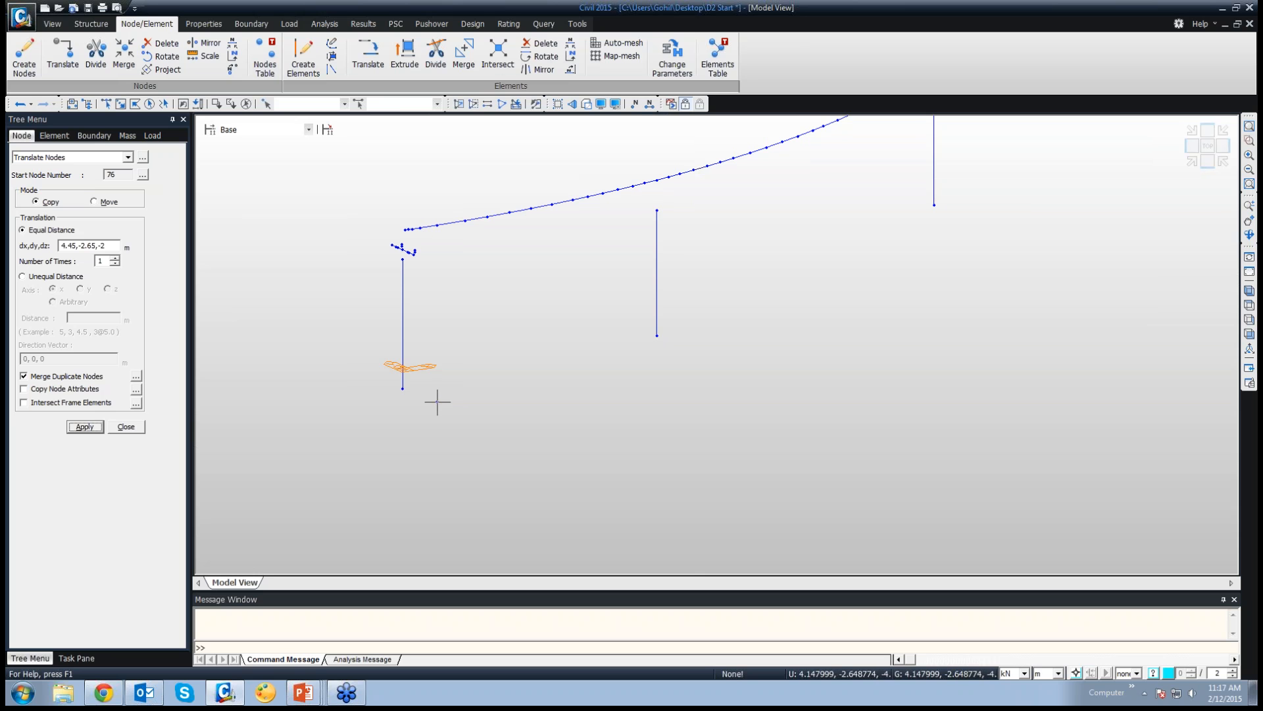
mouse_move(437, 401)
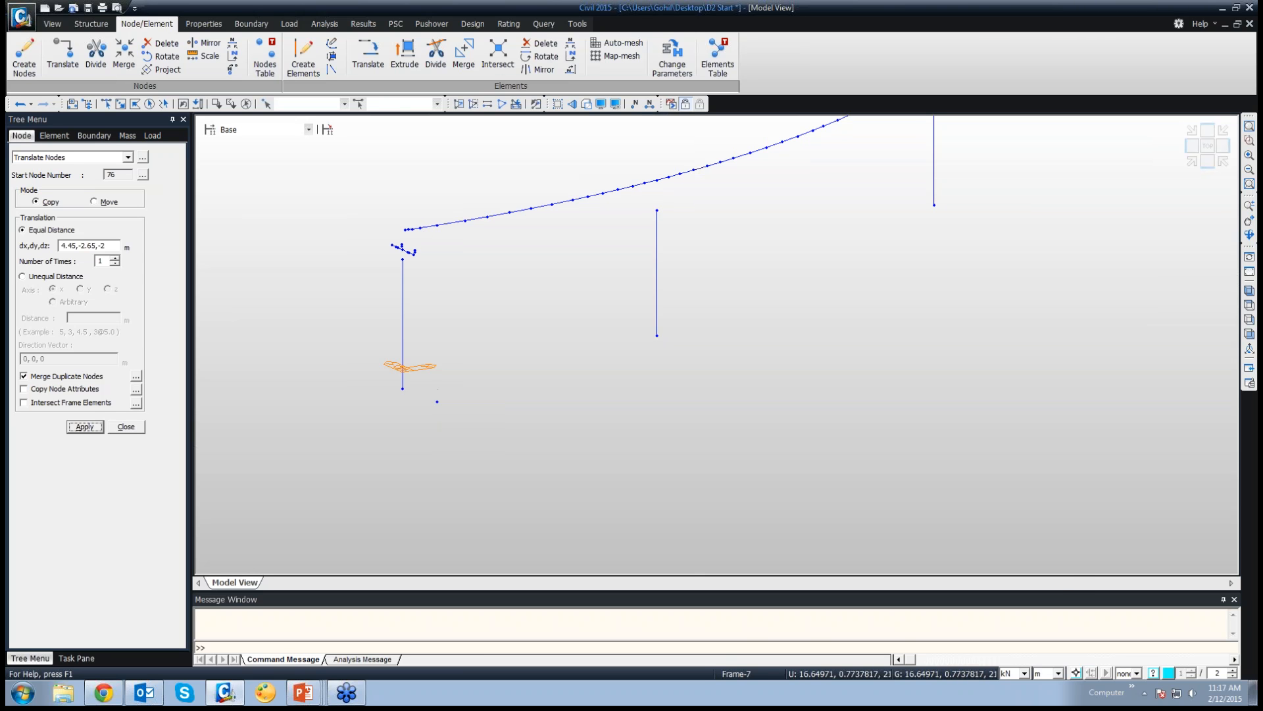
click(22, 276)
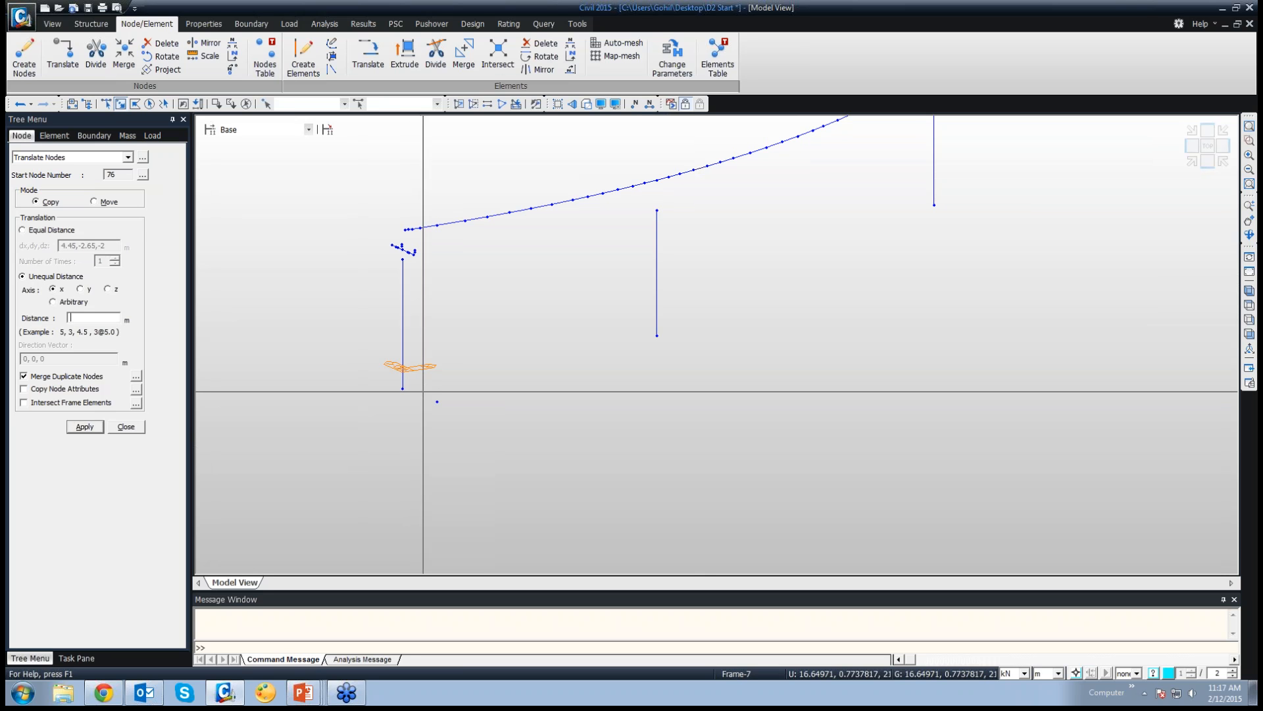
drag(424, 388, 452, 417)
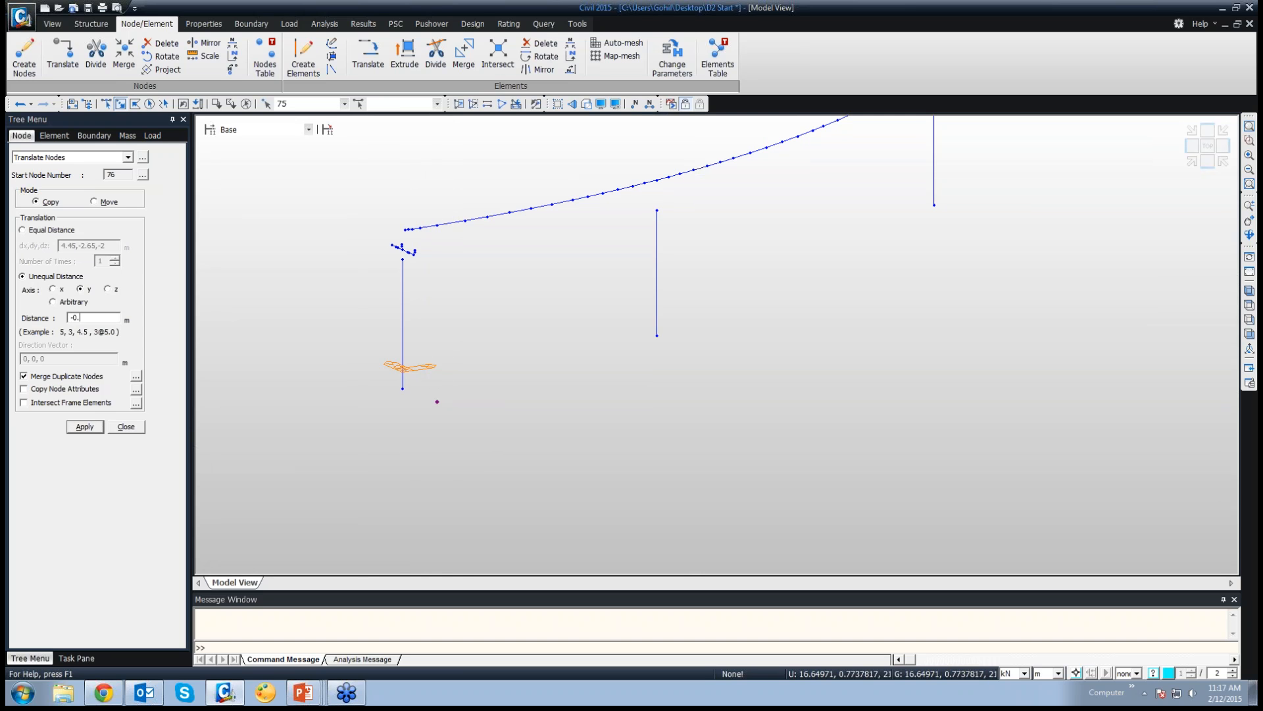
text(85)
text(,2)
text(@-)
text(1.8)
text(,-0.8)
text(5)
click(85, 427)
Undo the unequal-distance copy of the pile cap corner node
key(shift+Home)
key(Home)
key(shift+Right)
key(shift+Right)
click(1249, 305)
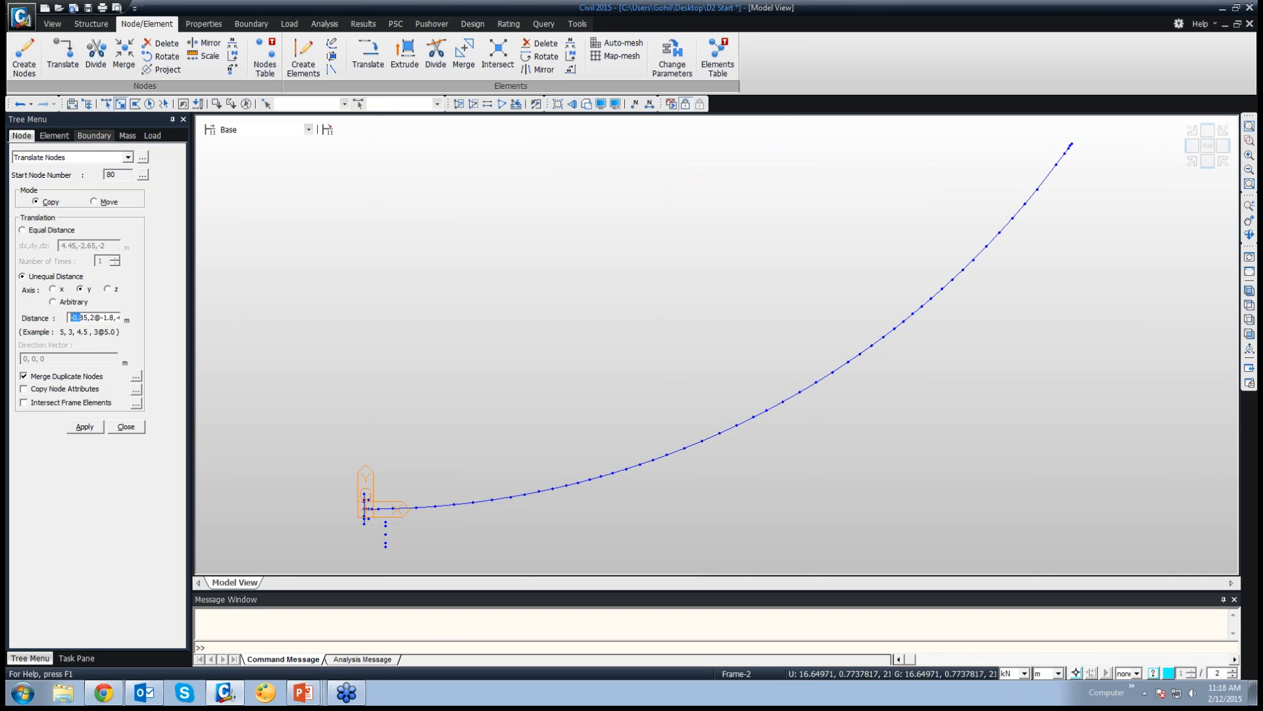
click(20, 104)
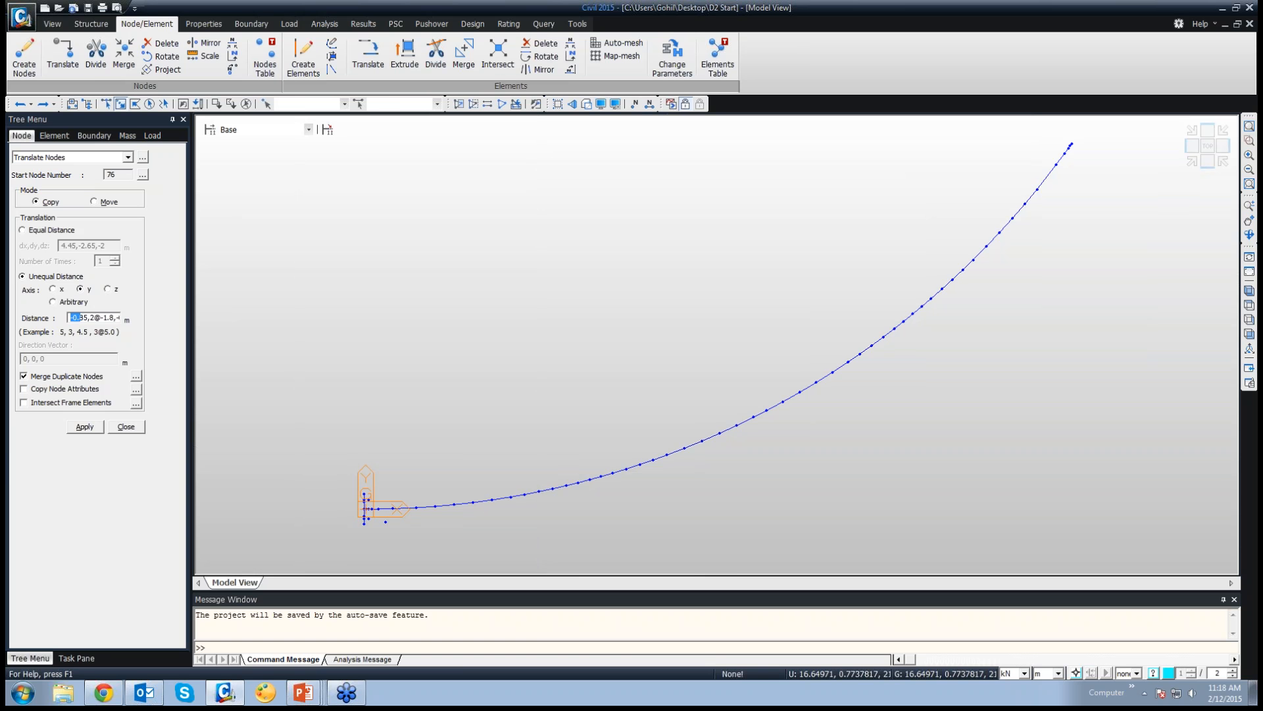
click(81, 318)
key(Delete)
key(Delete)
key(Delete)
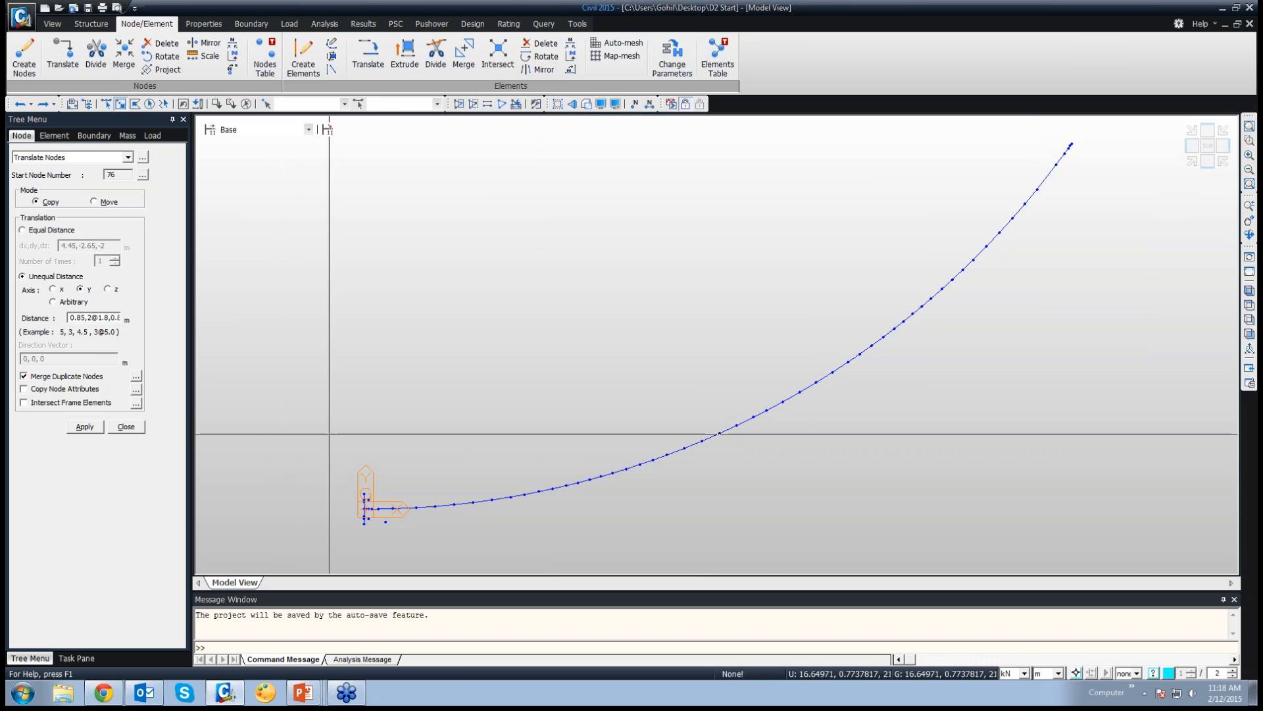
click(1250, 291)
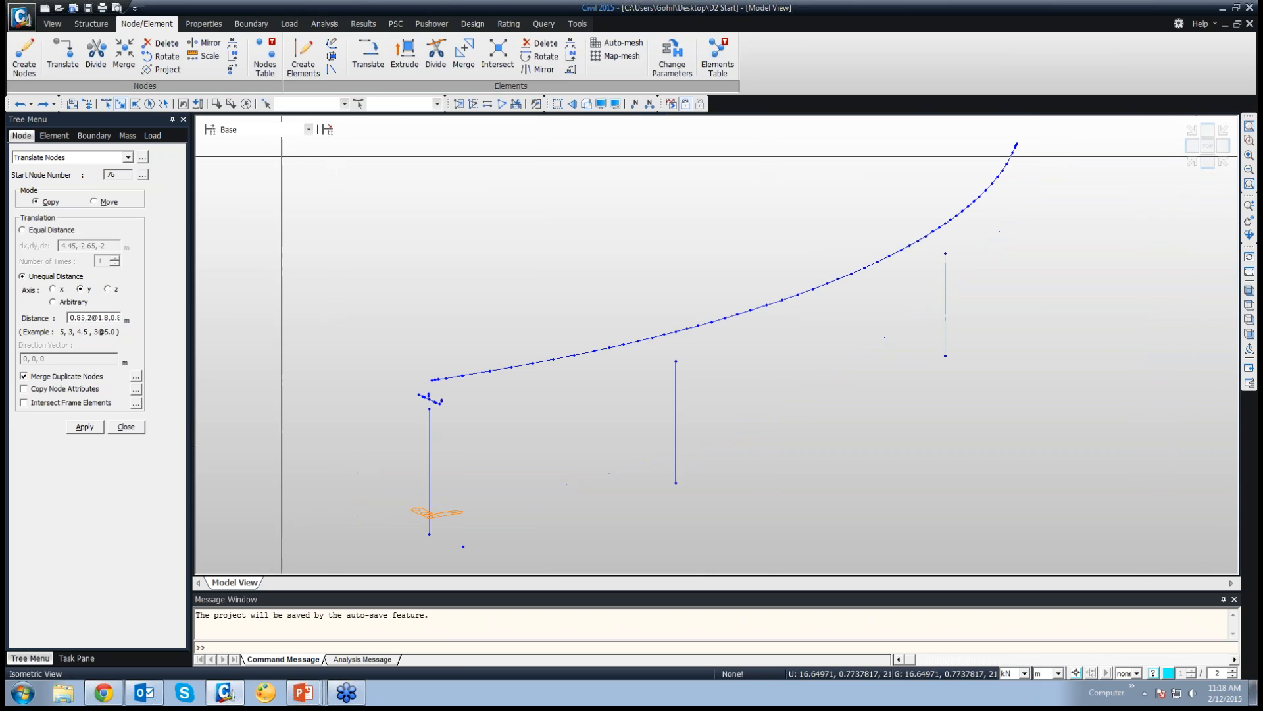
click(463, 546)
click(85, 426)
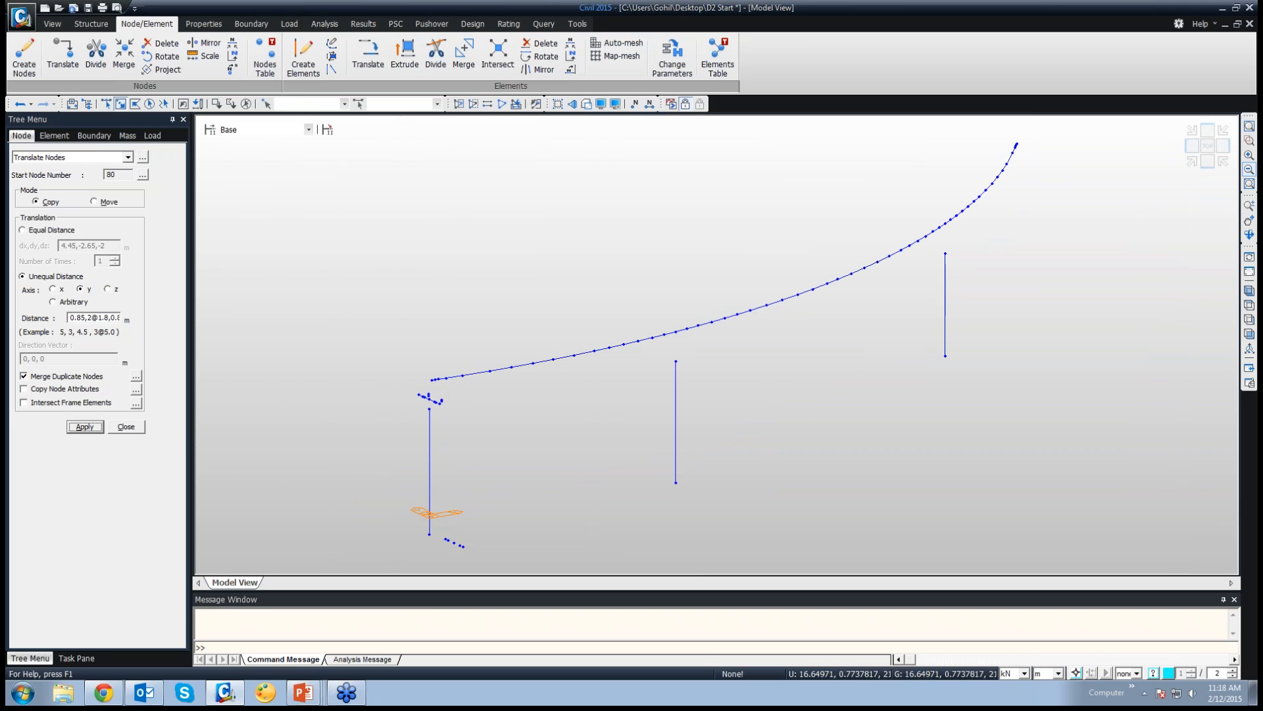
Create line elements along the pile cap edge from node 75 to node 79, splitting at the intermediate nodes
drag(406, 513, 474, 555)
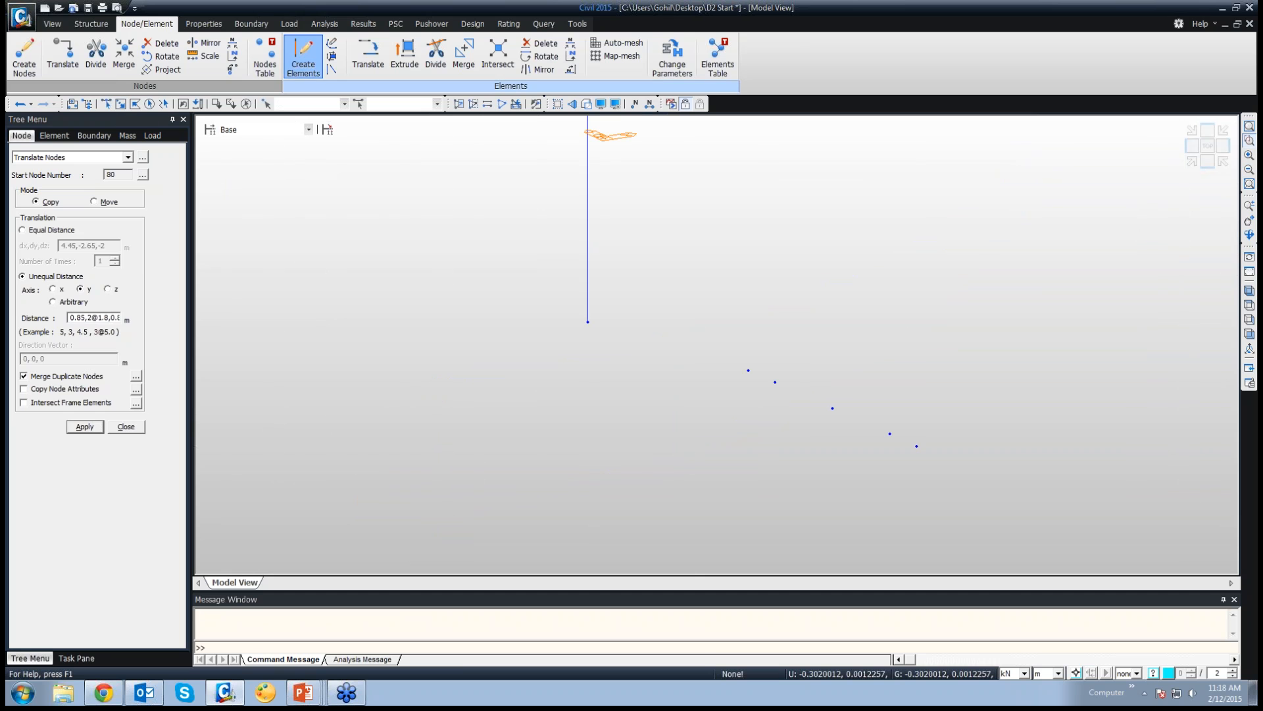
click(304, 58)
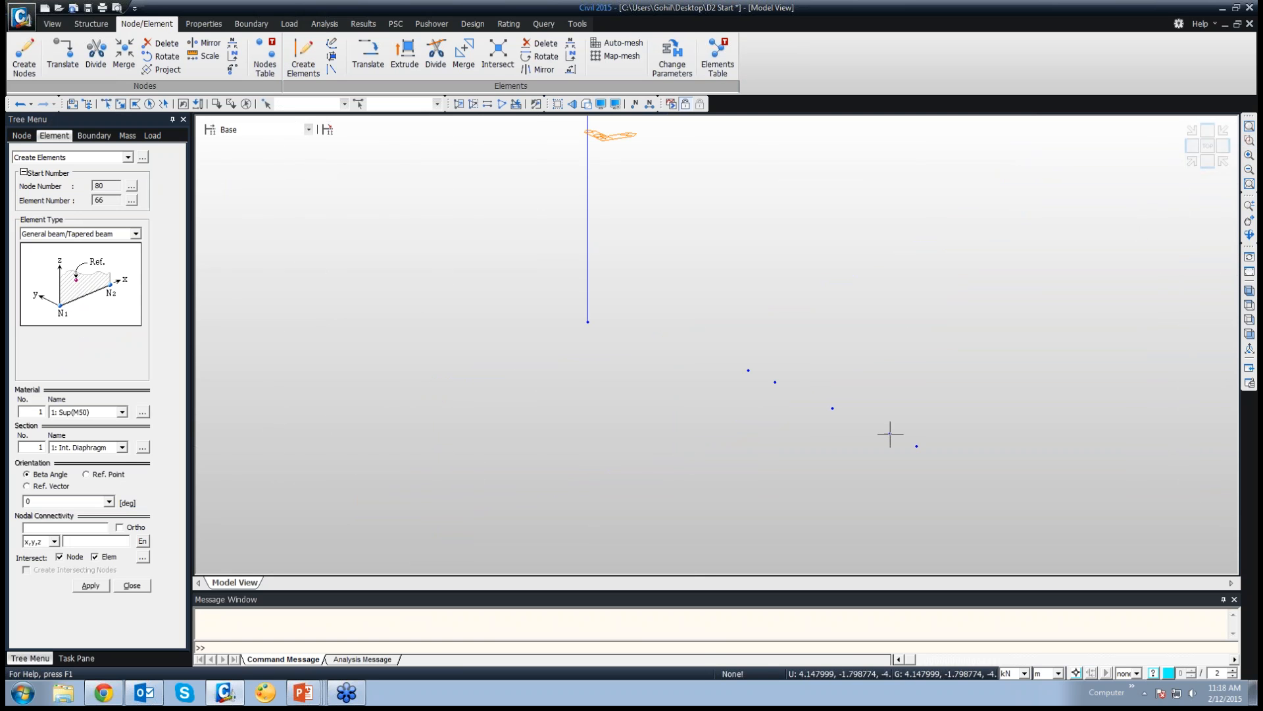
click(916, 447)
click(748, 370)
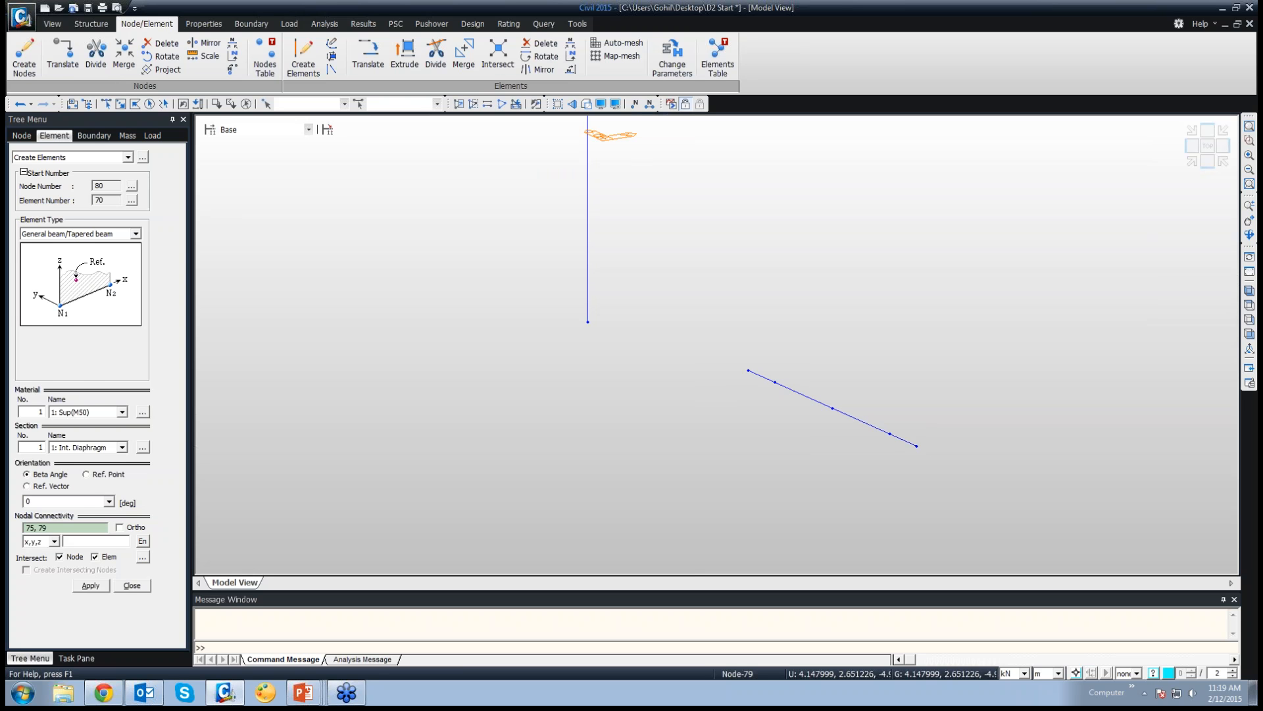
click(131, 585)
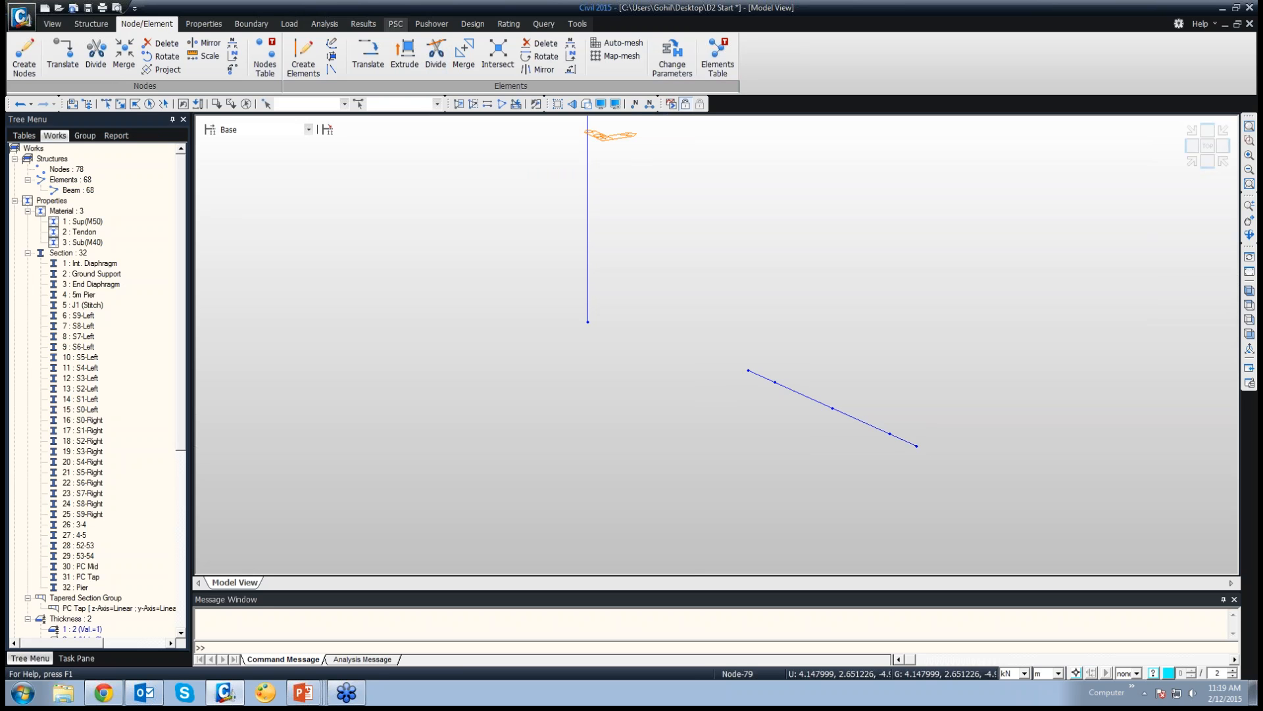
Set up a line-to-planar element extrusion for the selected pile cap edge elements 66 to 69, using material 3: Sub(M40)
click(405, 55)
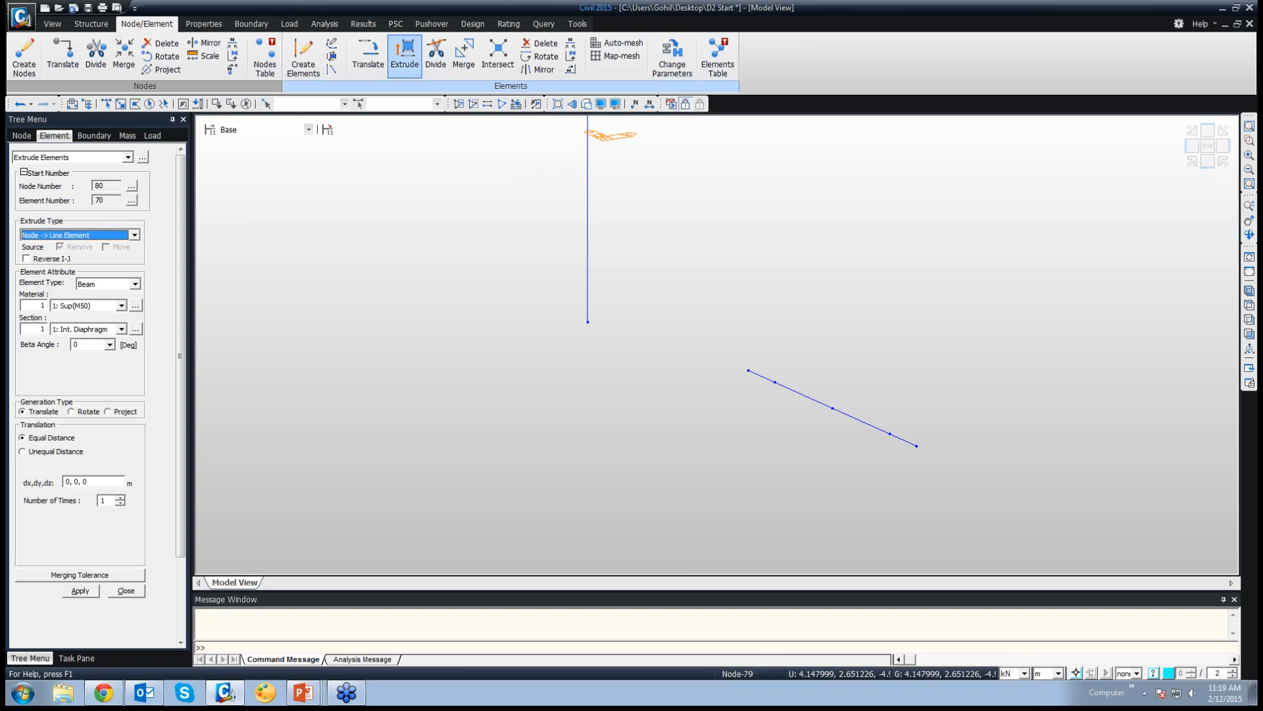
click(135, 235)
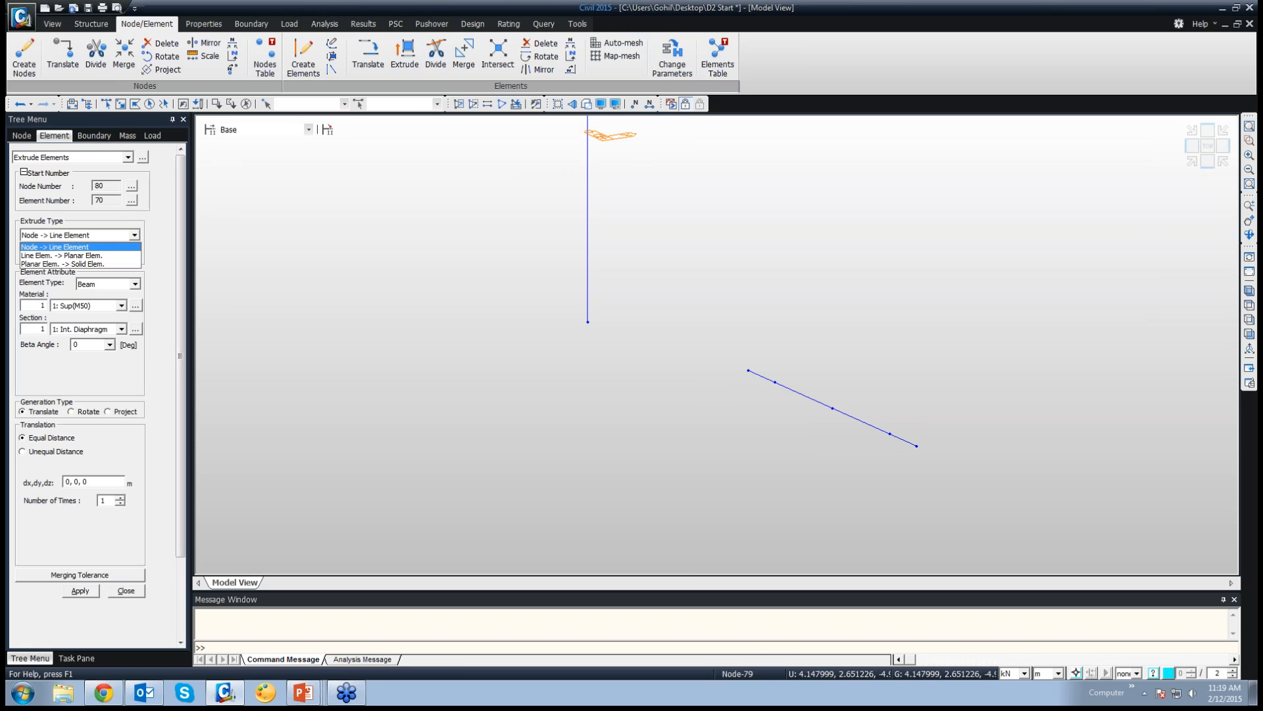
click(61, 255)
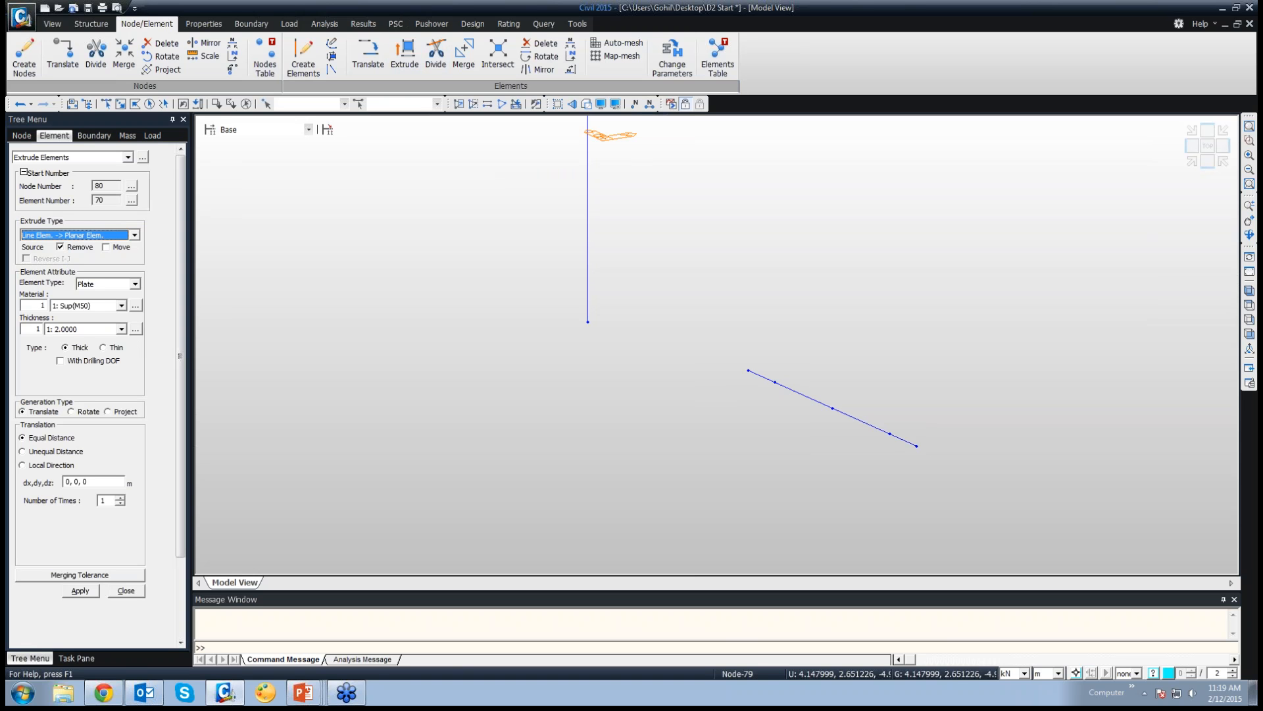
click(120, 103)
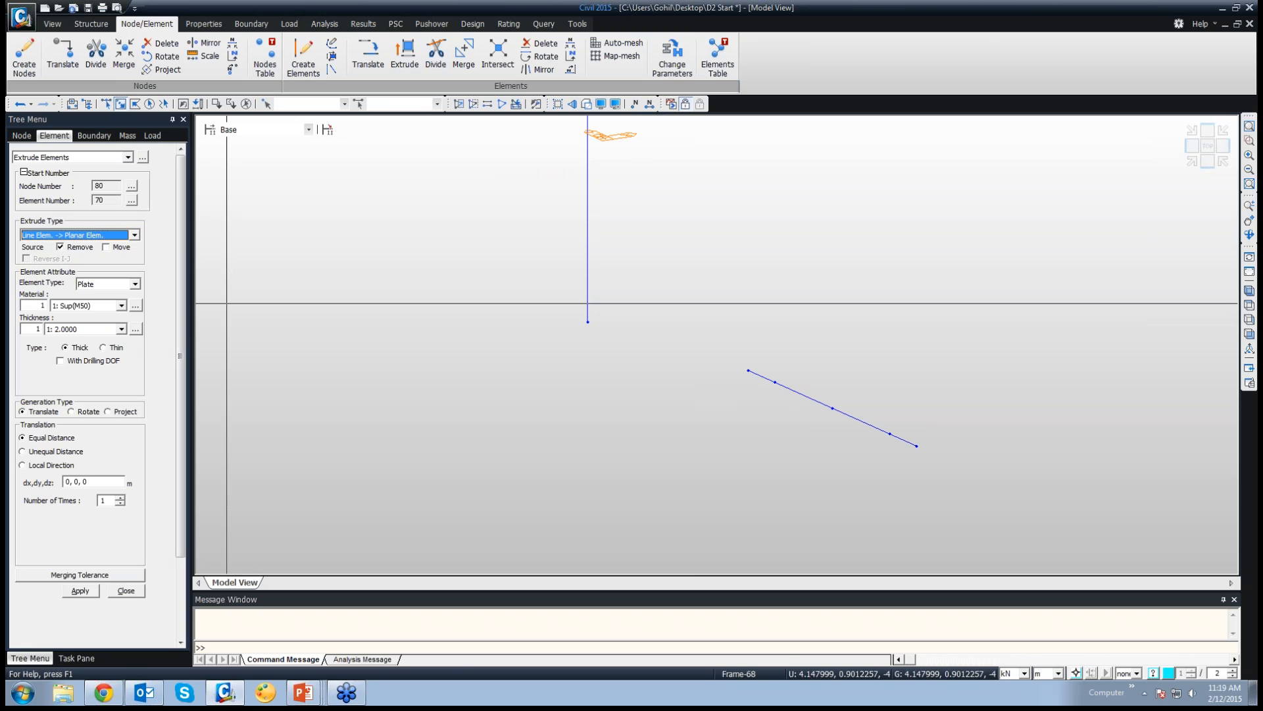
drag(701, 339, 991, 509)
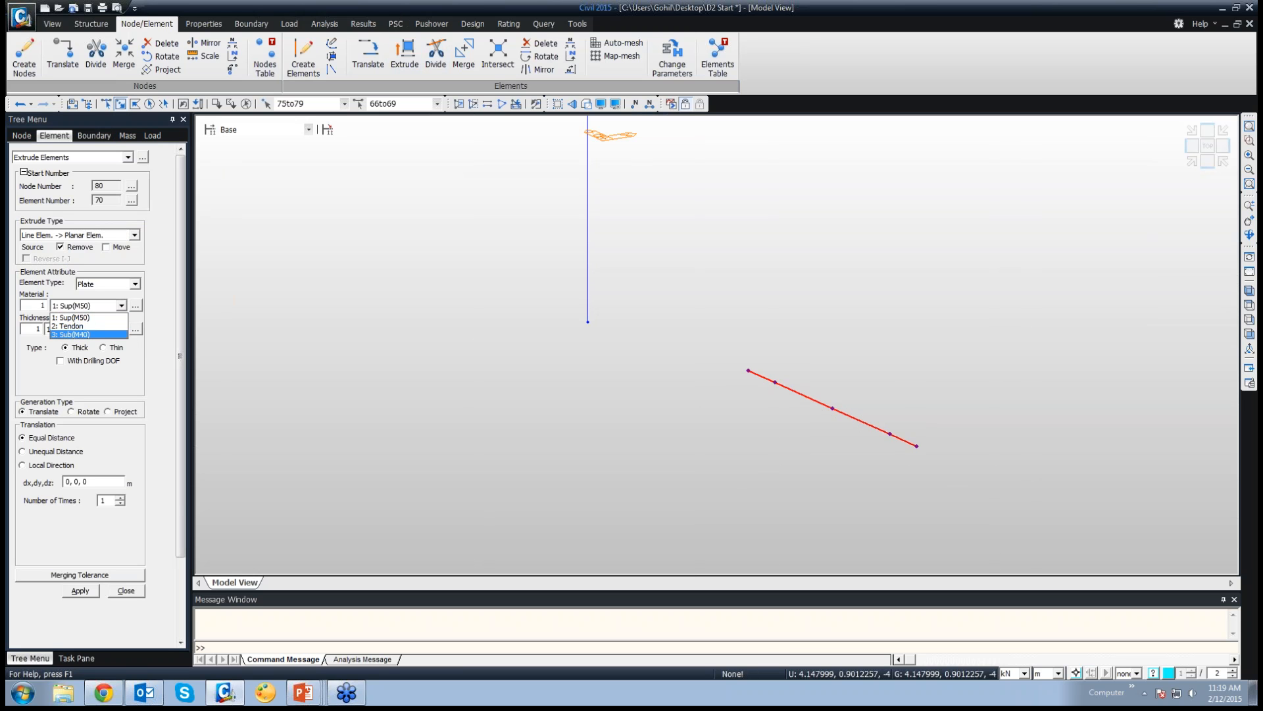
click(89, 334)
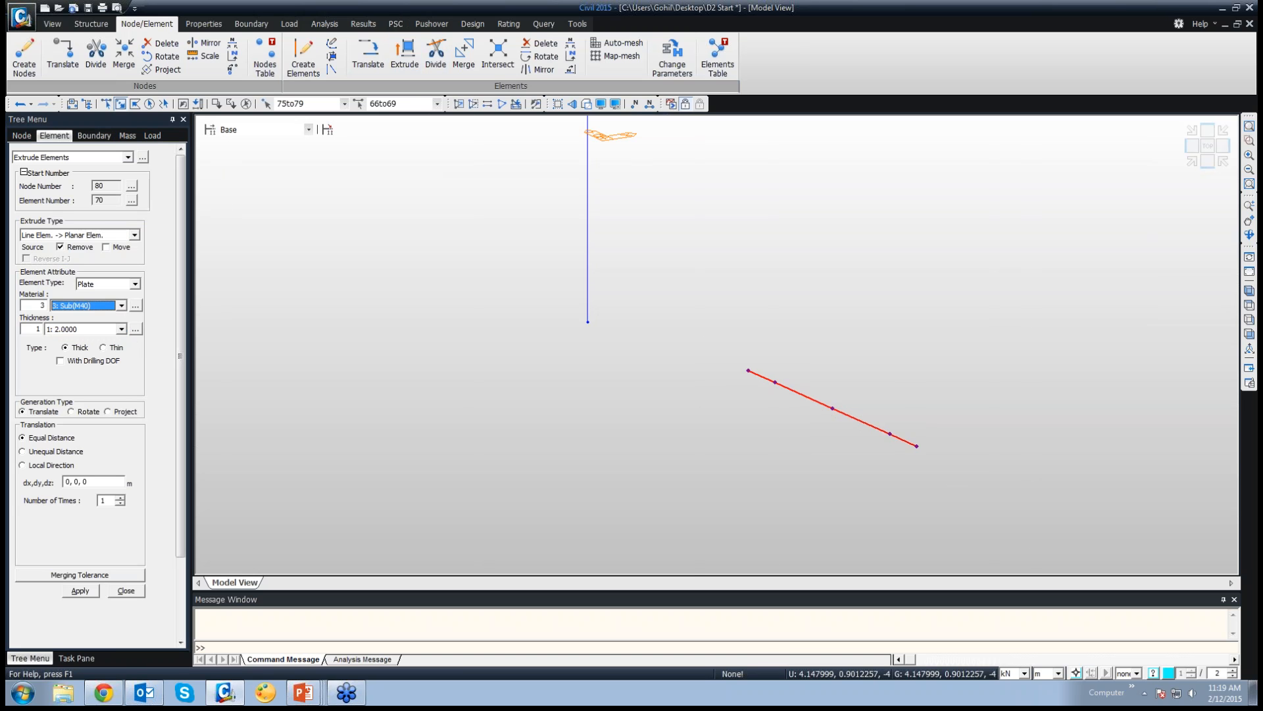
click(46, 451)
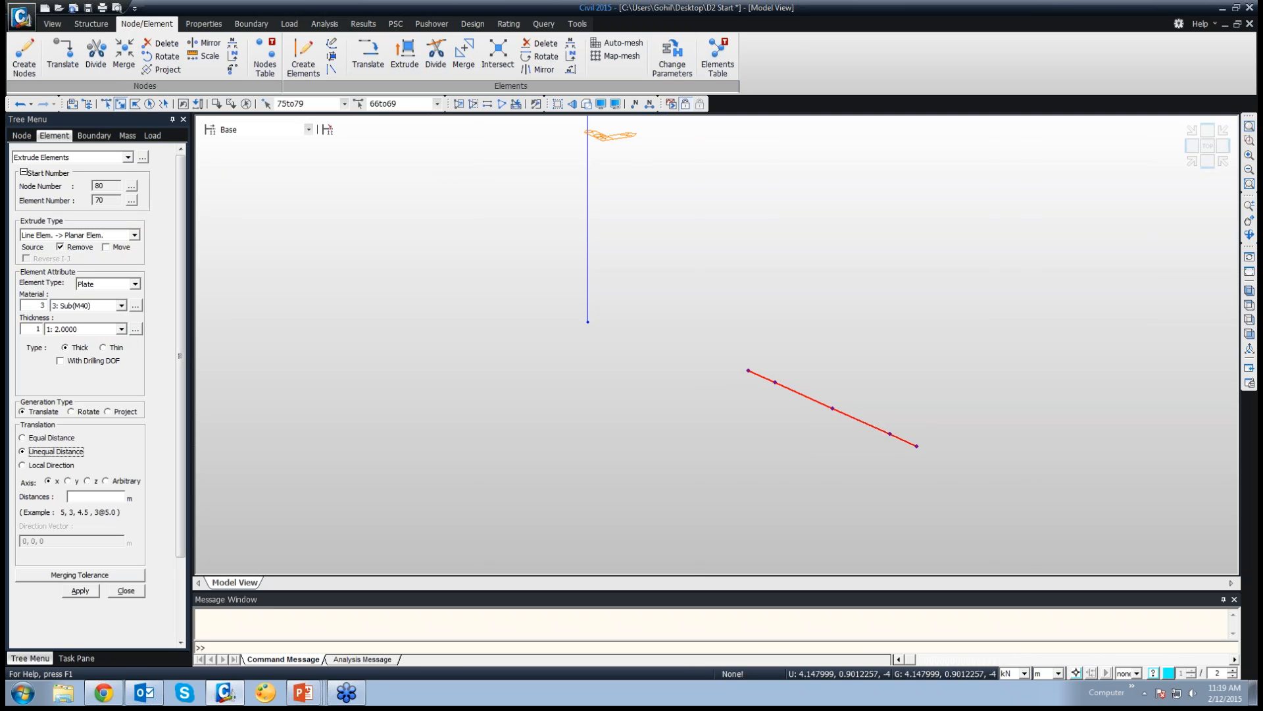
click(95, 497)
text(-)
text(0.85)
text(,2@)
text(-)
text(3.6,-0.85)
click(80, 590)
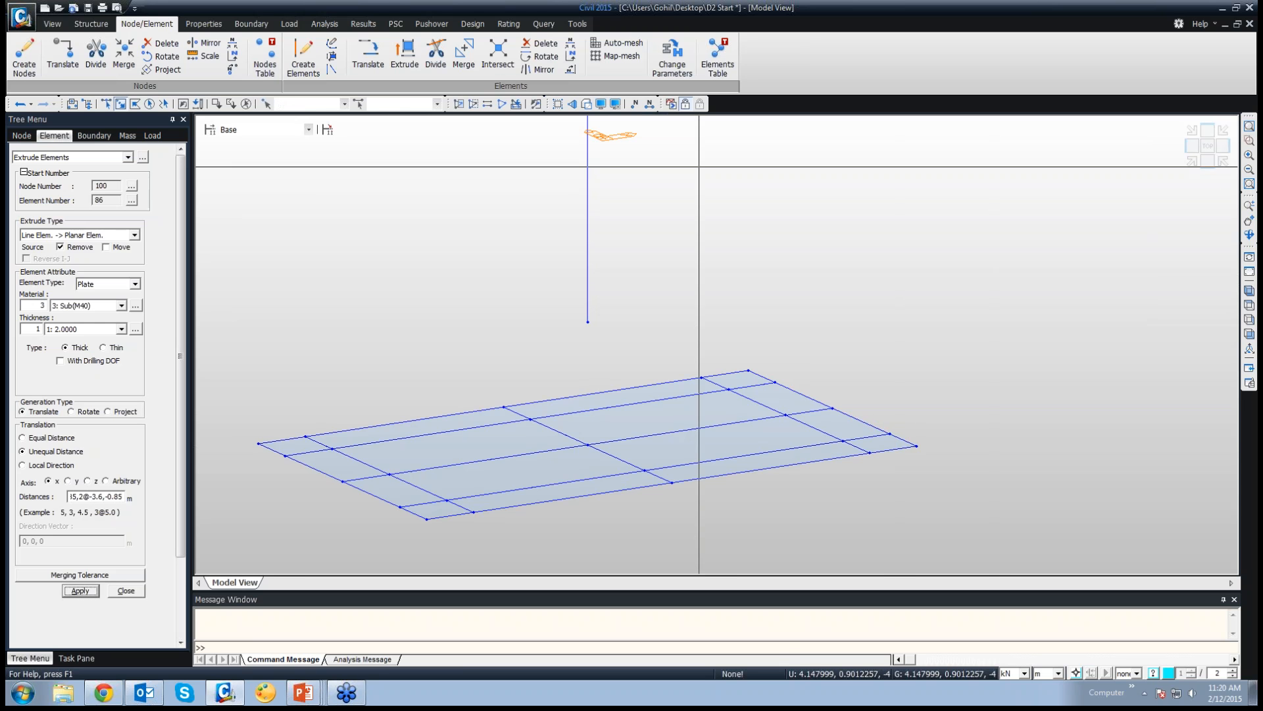
click(587, 103)
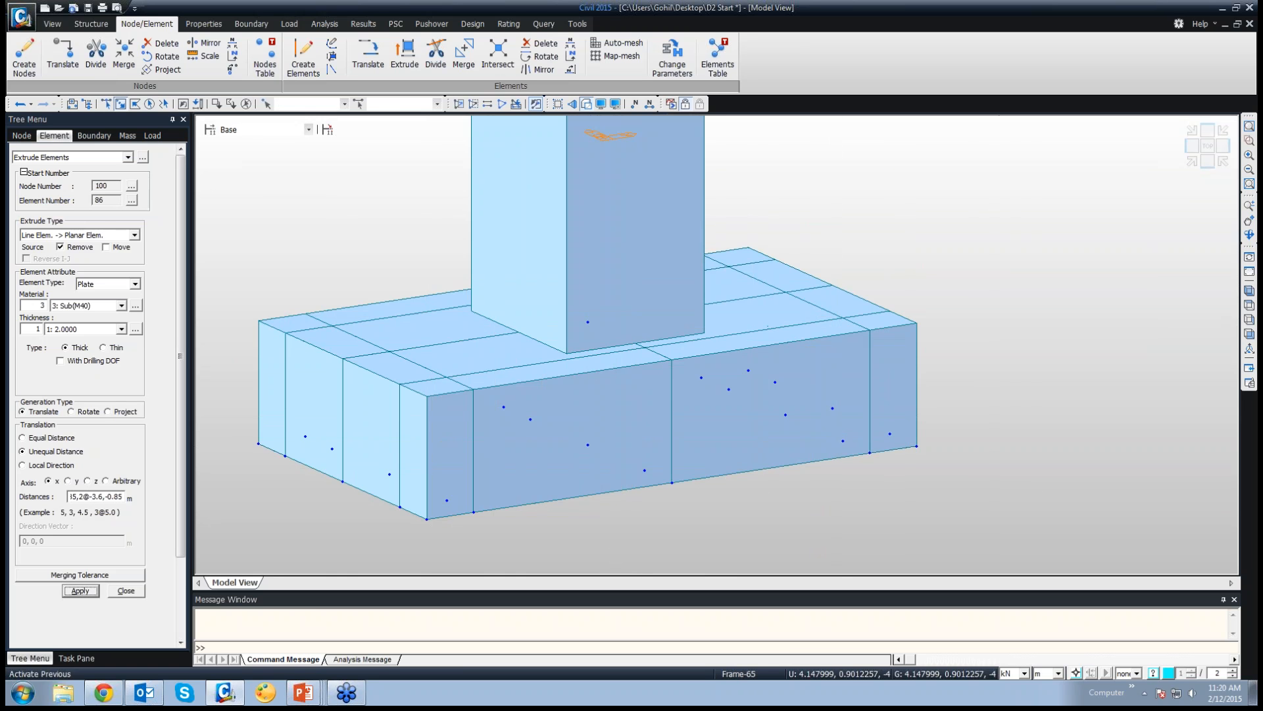
click(536, 103)
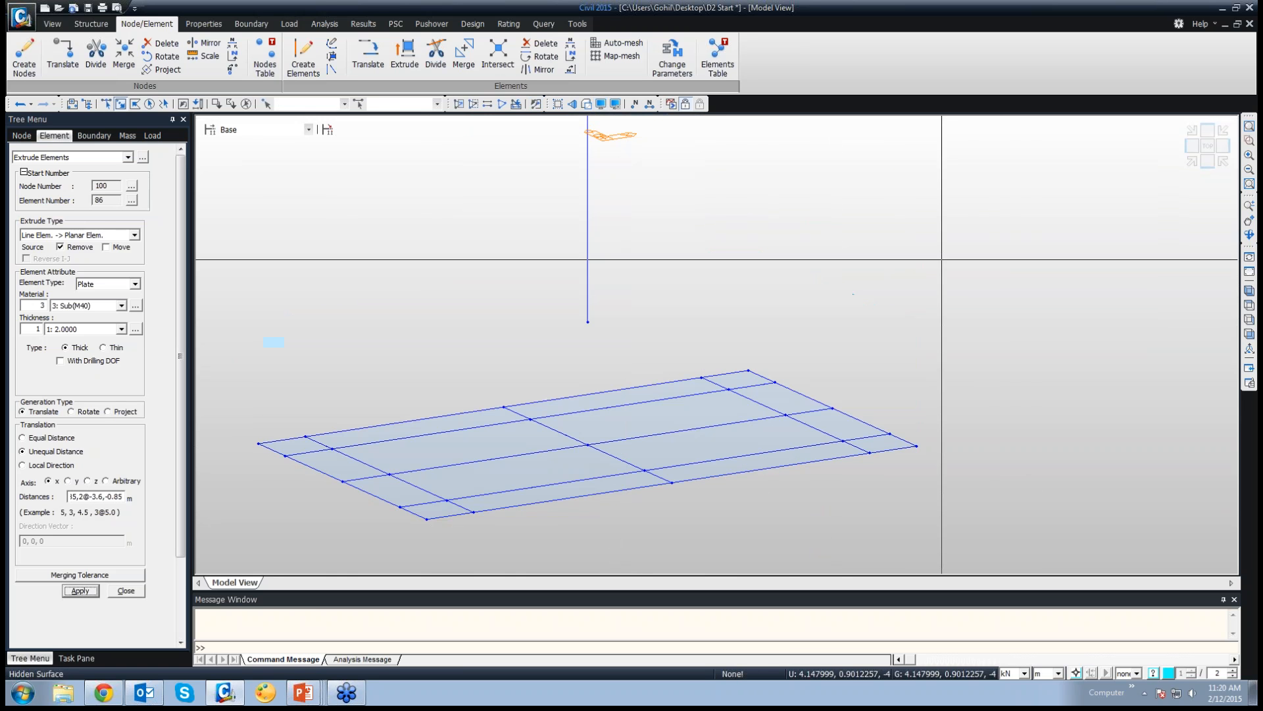
Select pile nodes 81, 83, 88, 91 and 93 at the inner grid intersections of the pile cap
click(331, 447)
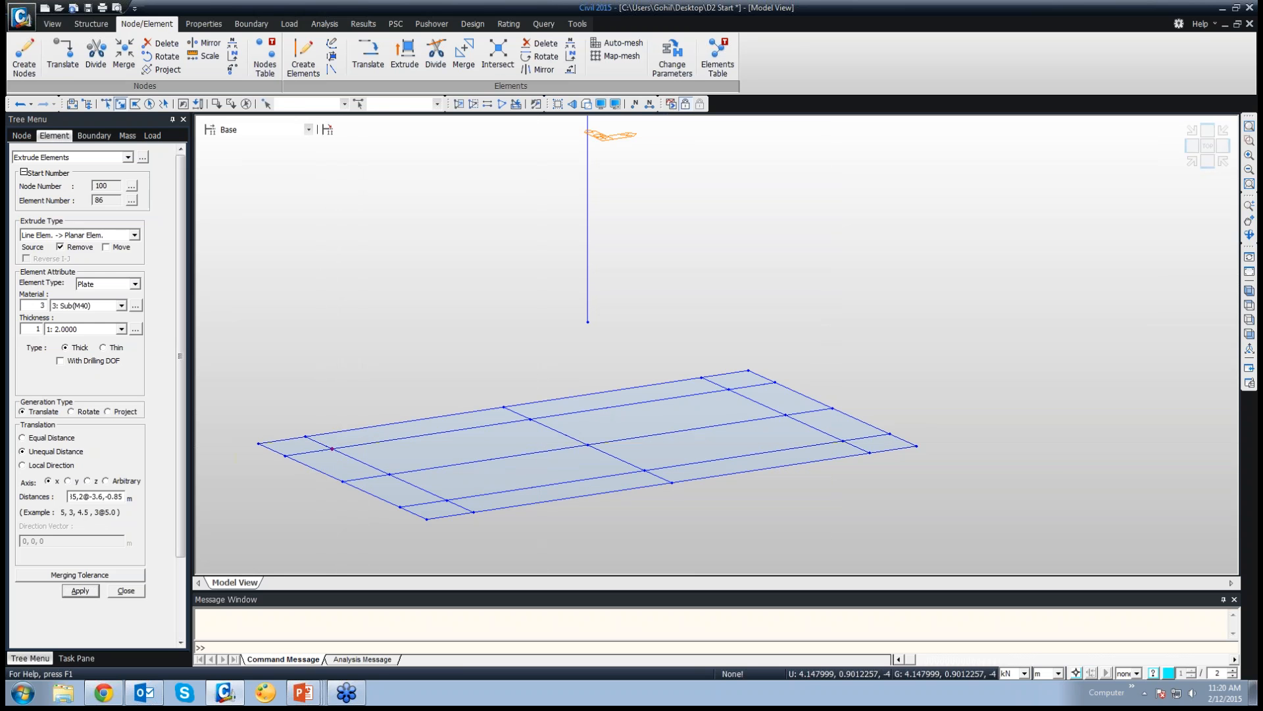
click(446, 500)
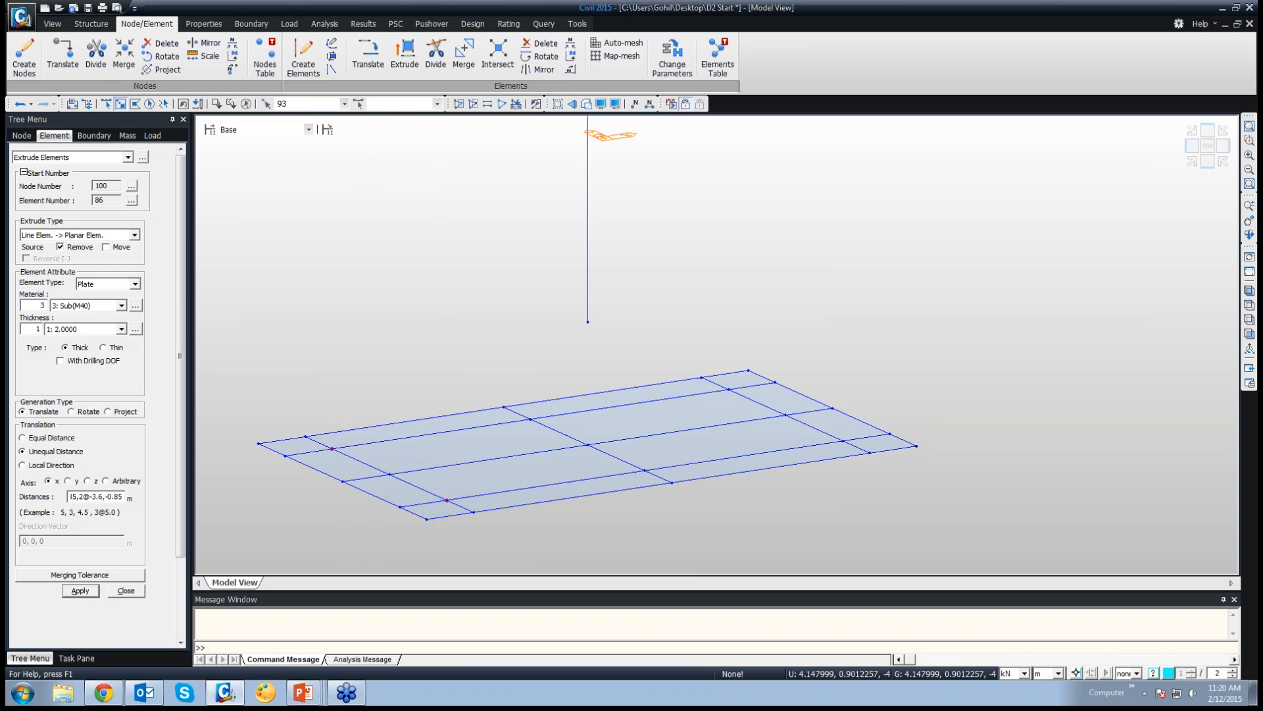
click(529, 419)
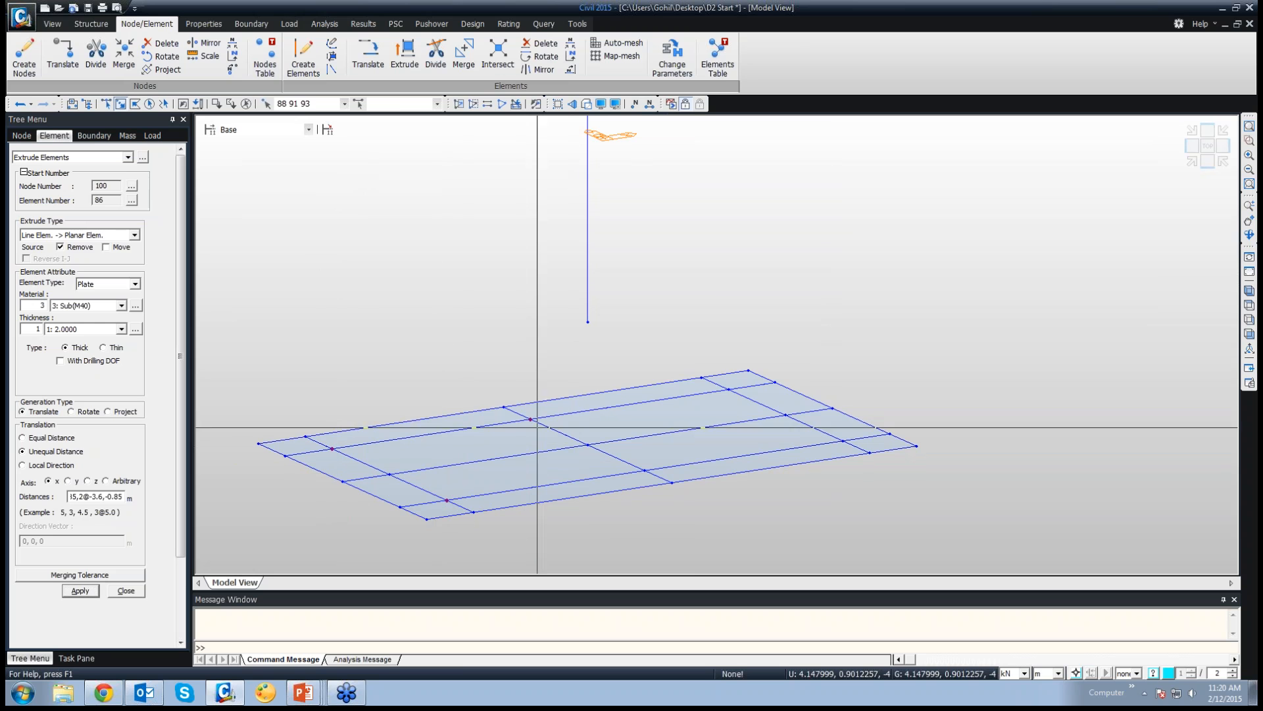
click(729, 389)
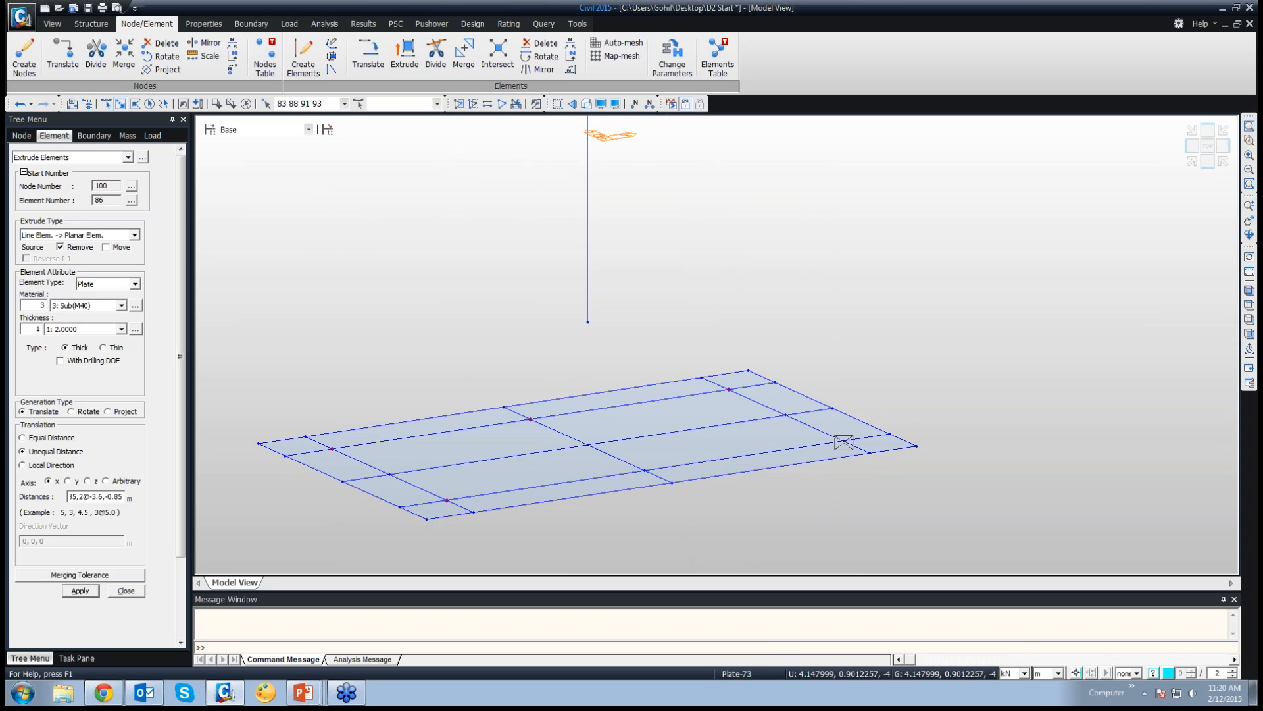
click(843, 442)
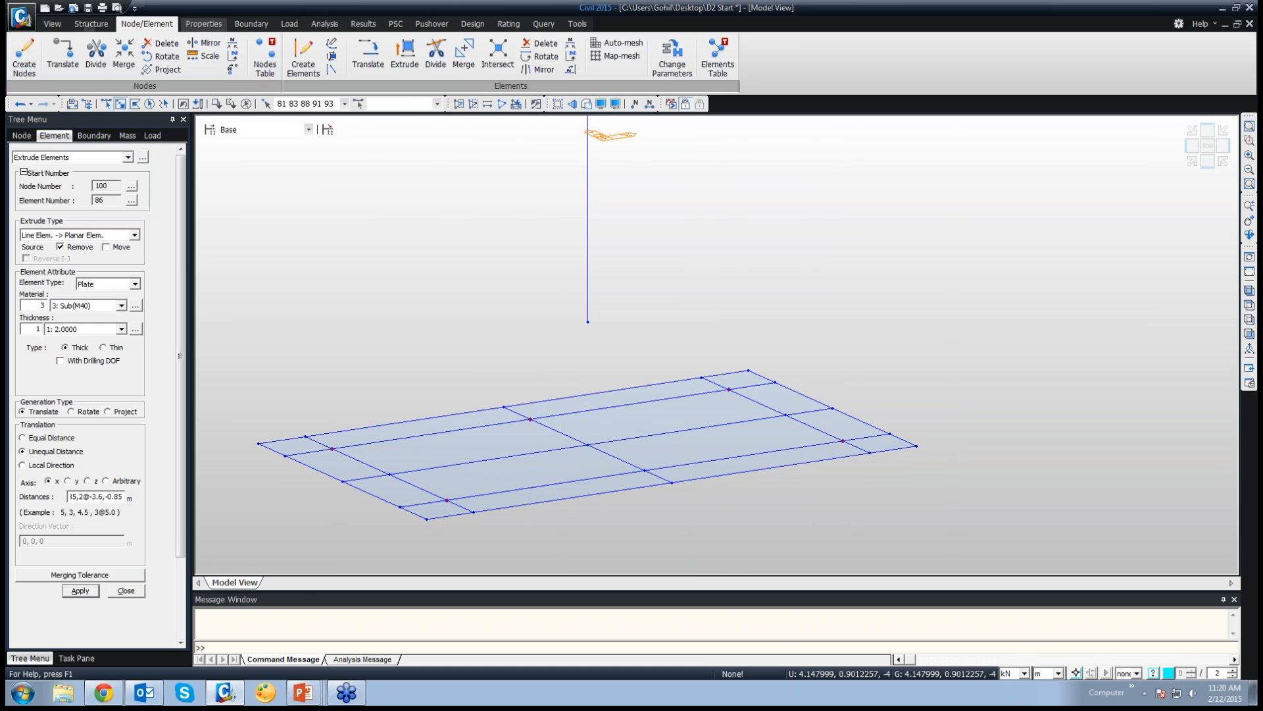
Add a user-defined solid round section named 1.2m Pile with a diameter of 1.2 m
click(204, 23)
click(273, 58)
click(277, 51)
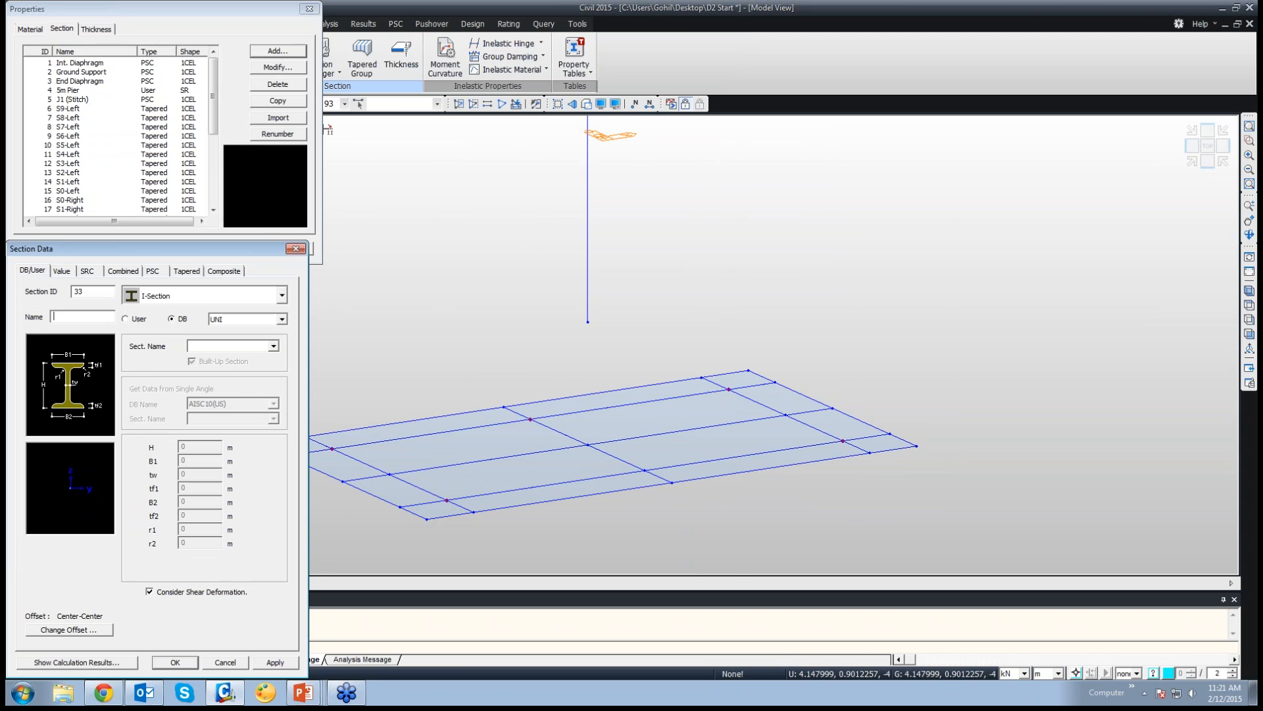
click(282, 296)
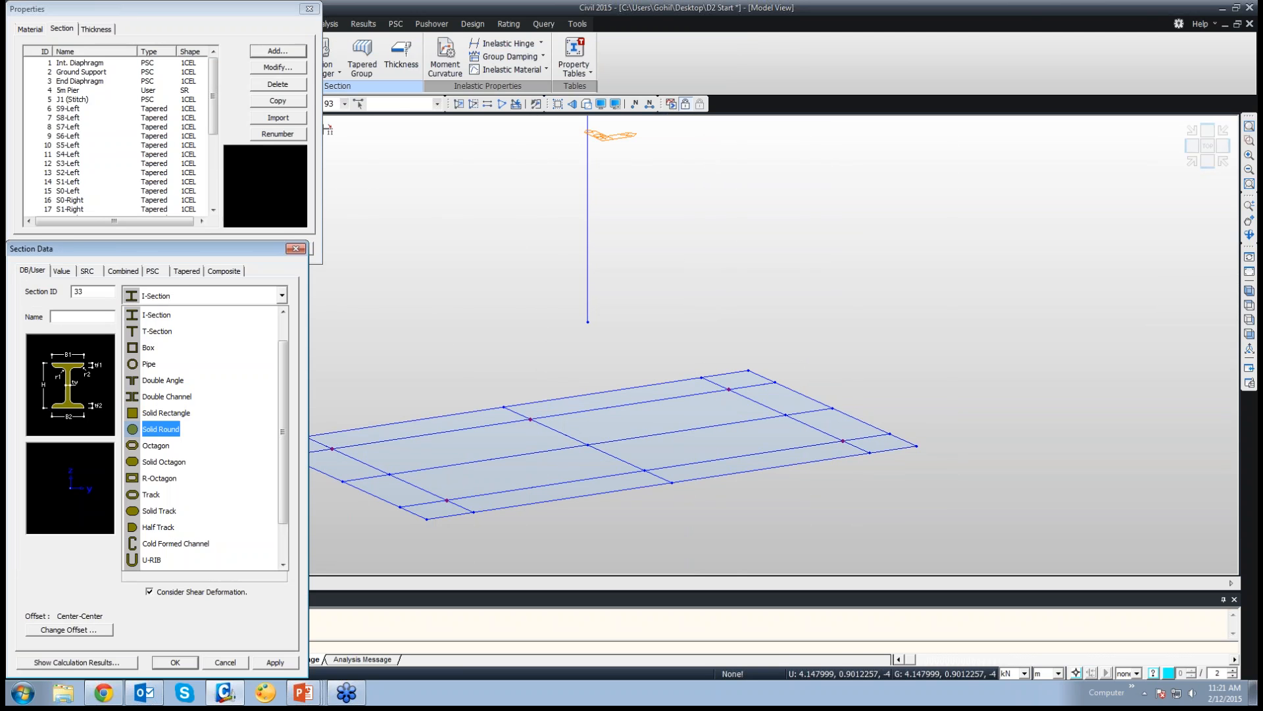
click(158, 429)
click(82, 317)
text(1.2m Pile)
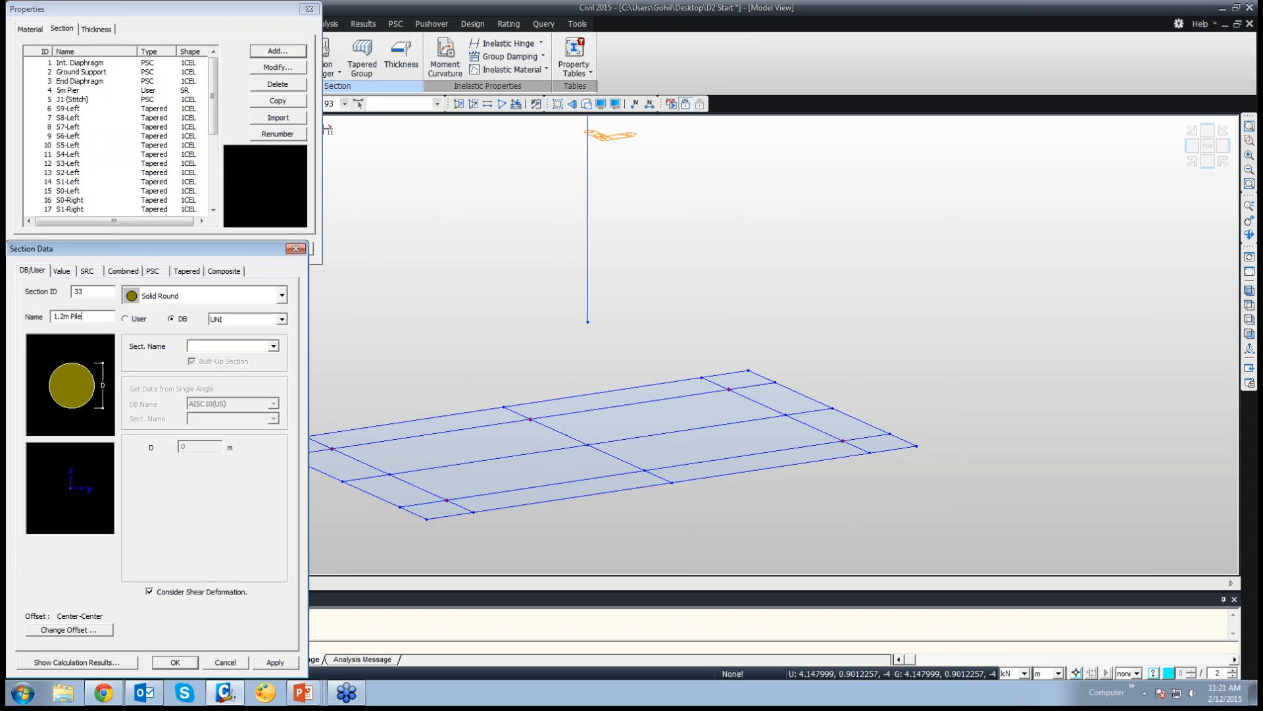
click(125, 319)
key(Tab)
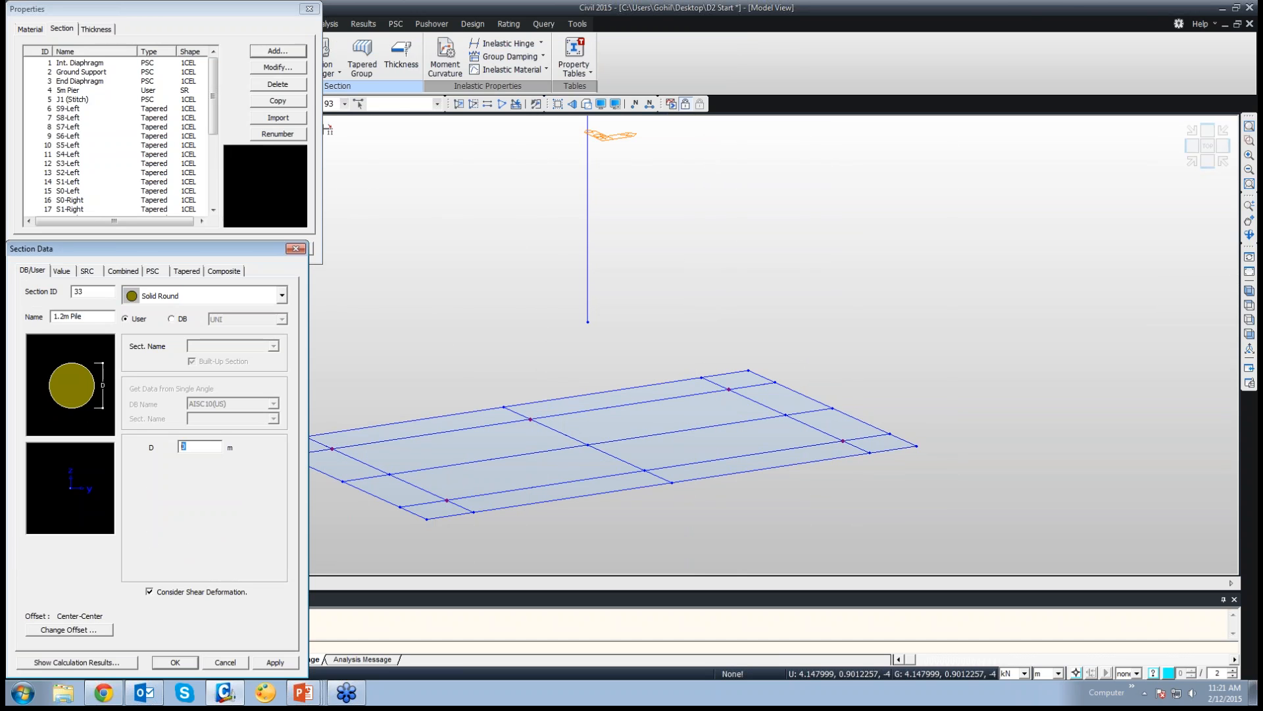
text(1.2)
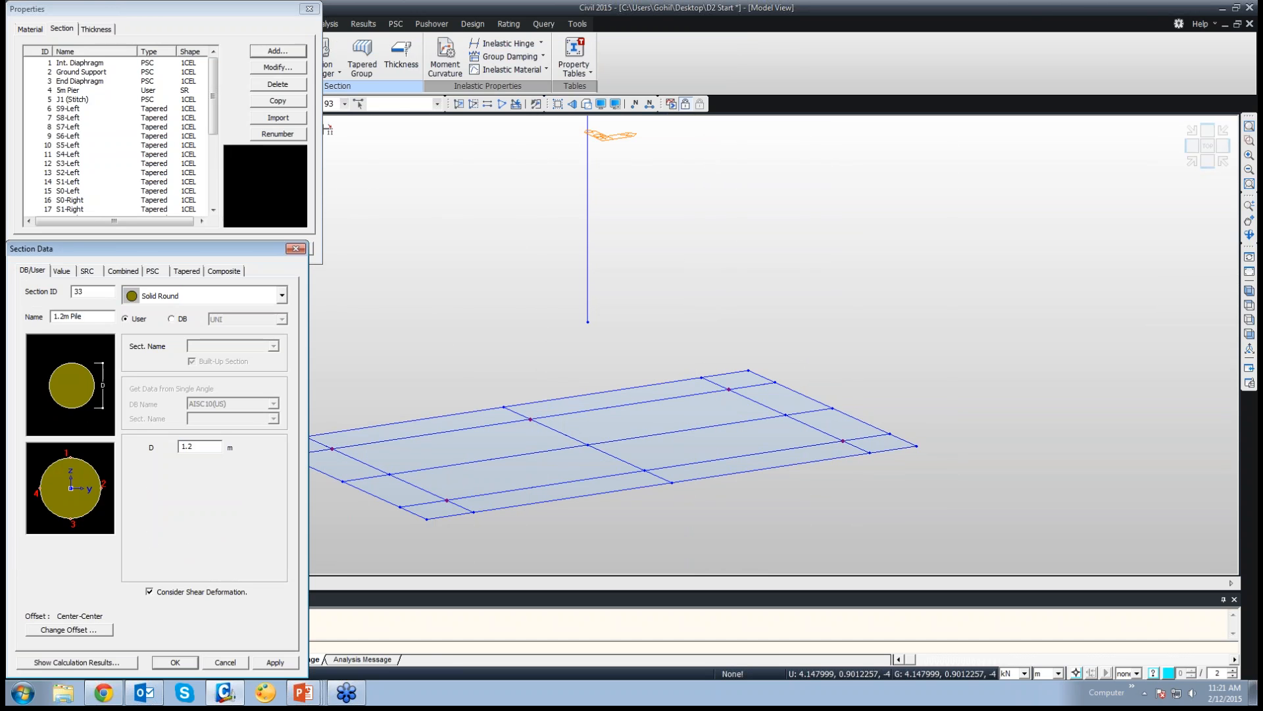
click(275, 662)
Add a second solid round section named 1.5m Pile with a diameter of 1.5 m and finish defining sections
click(64, 317)
key(BackSpace)
text(5)
text(5)
key(Return)
scroll(118, 135, down, 6)
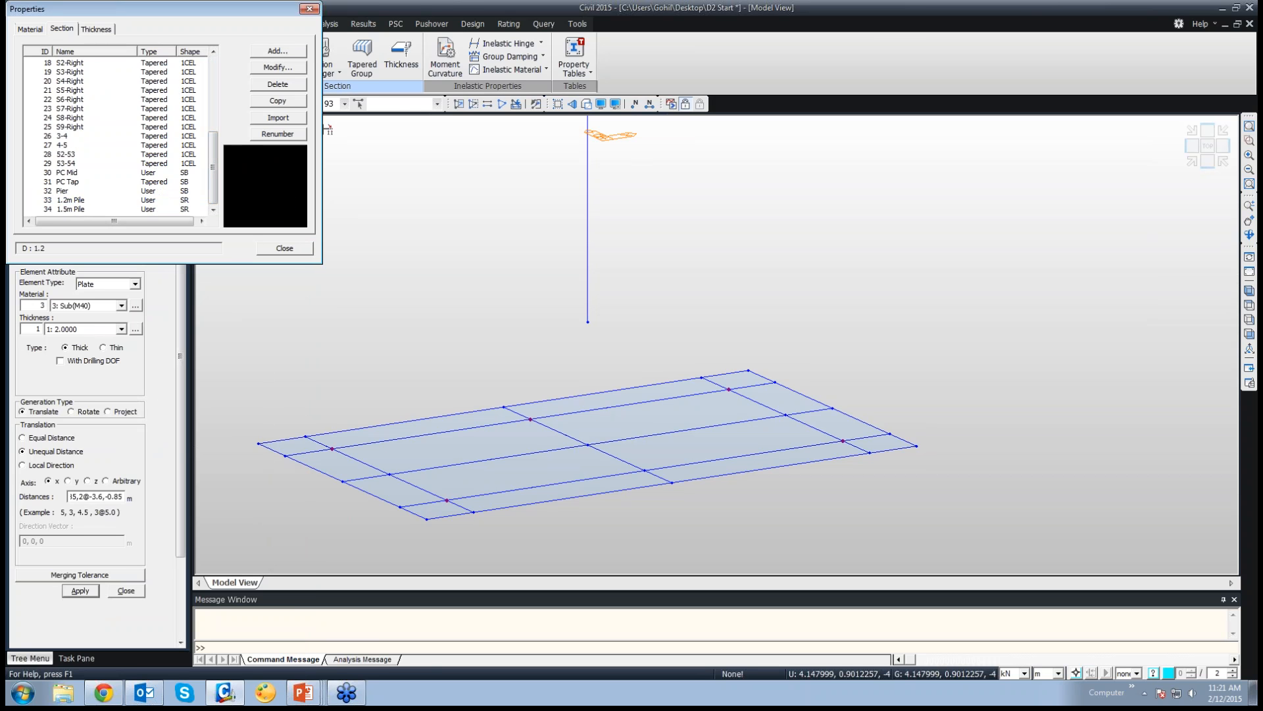
click(71, 210)
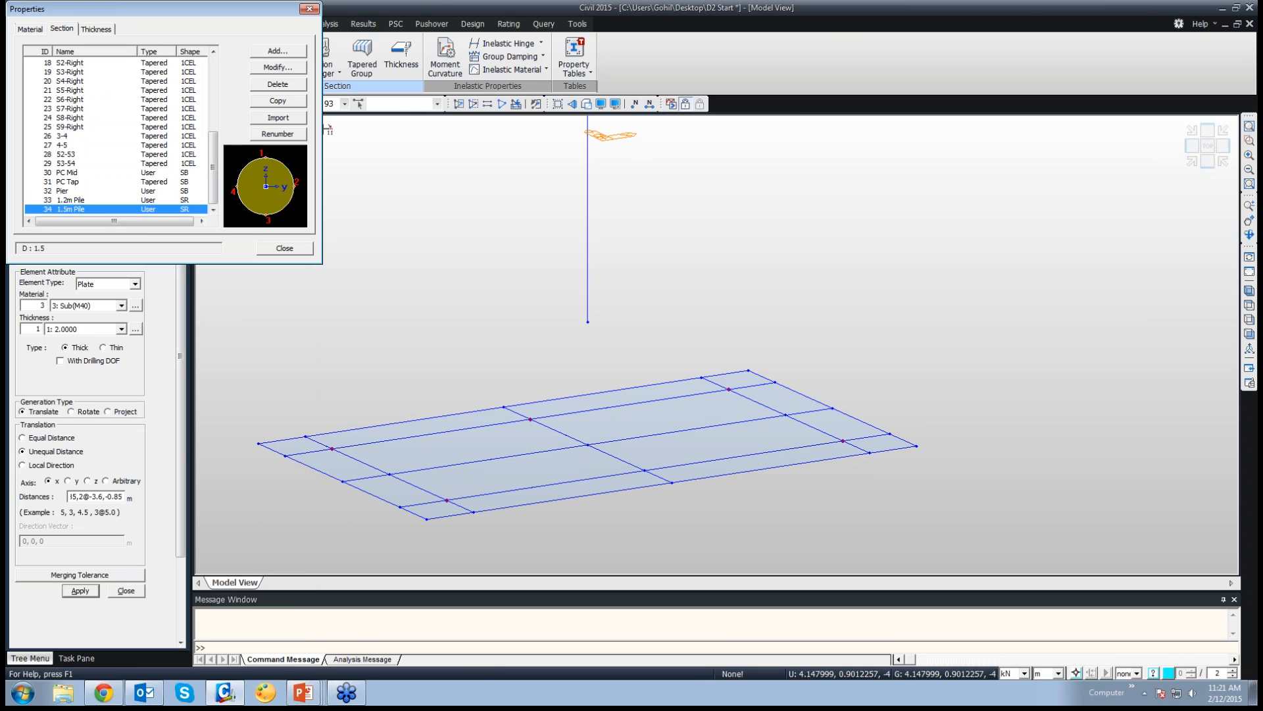
click(284, 248)
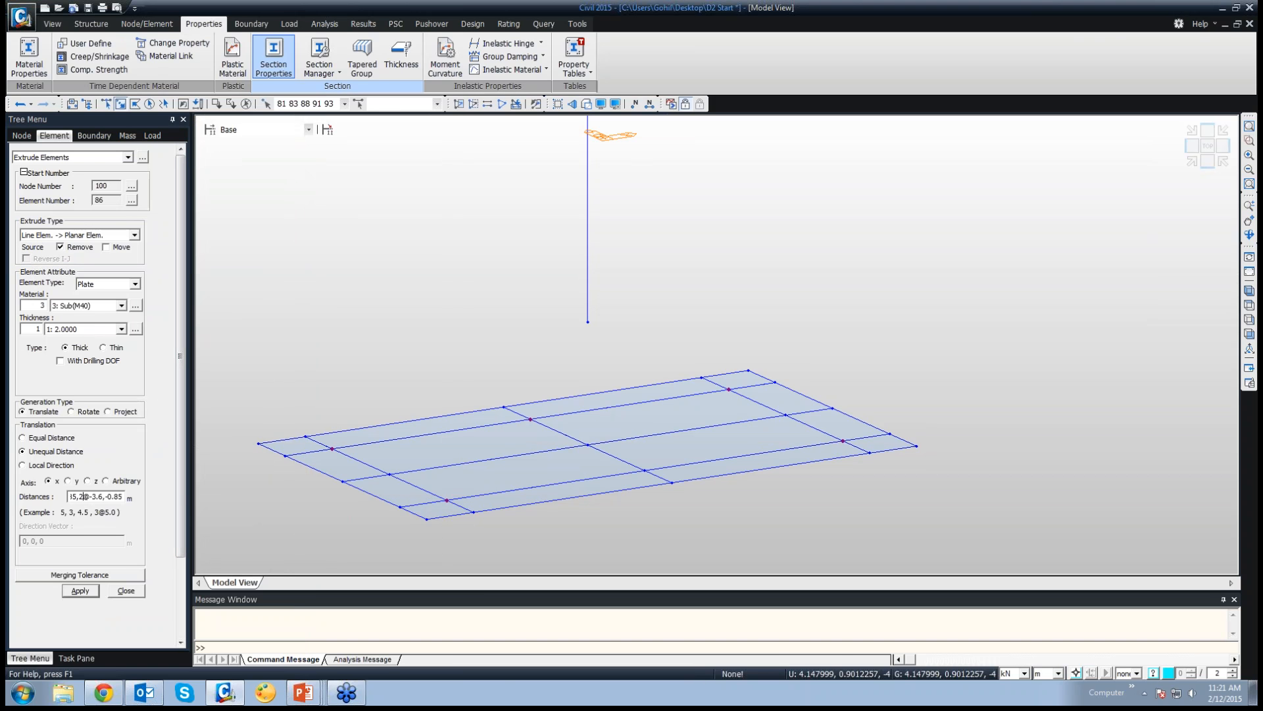
Set the extrusion type to Node -> Line Element and assign section 33: 1.2m Pile
click(134, 235)
click(66, 245)
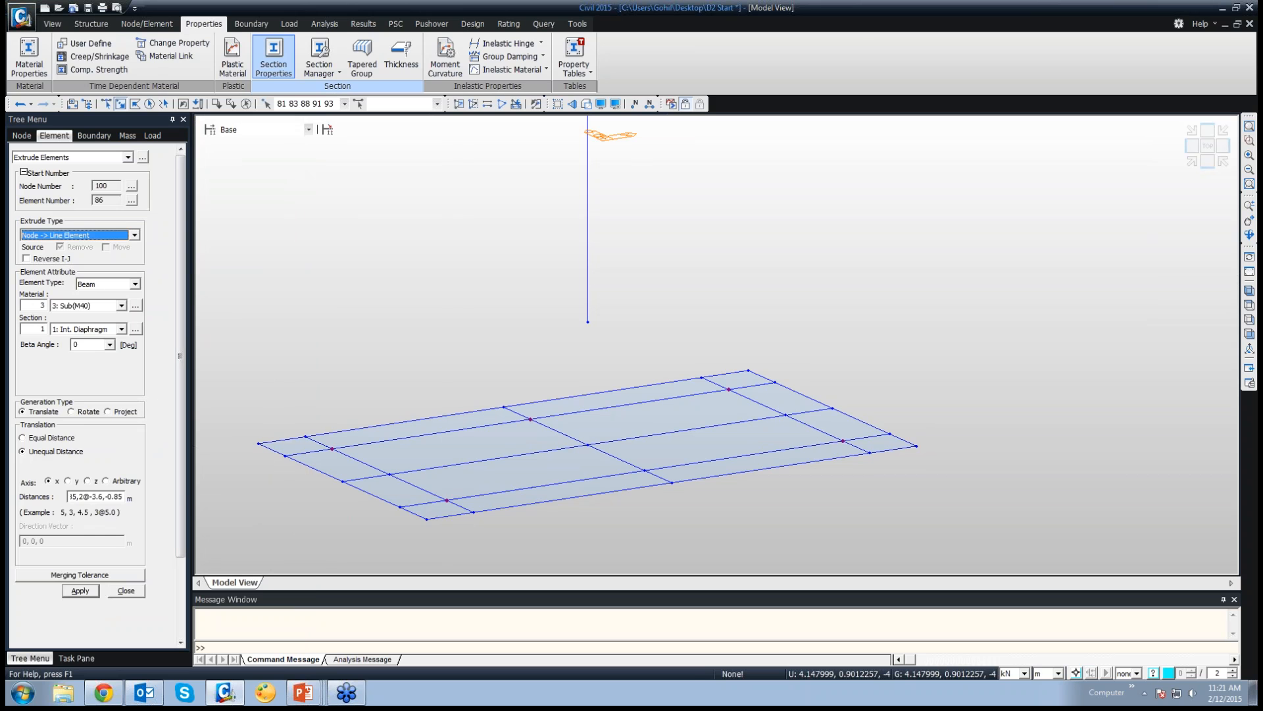
click(121, 329)
drag(123, 370, 122, 431)
click(82, 451)
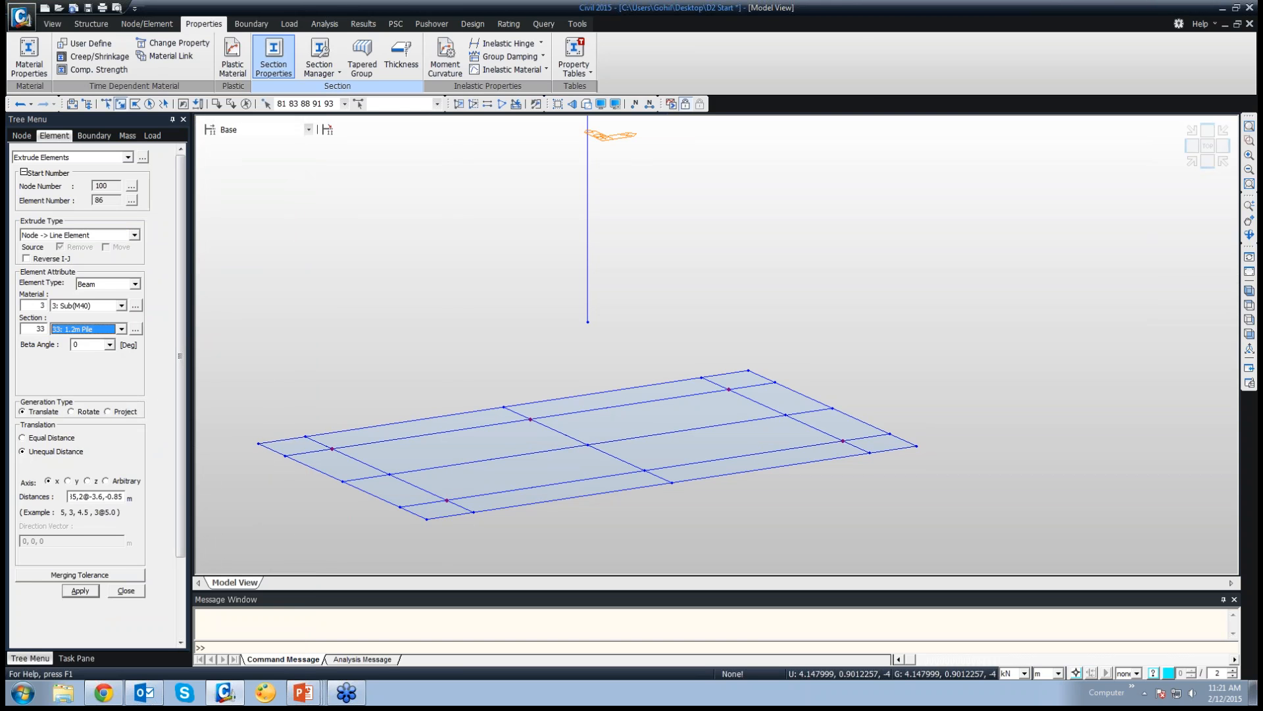
Add the missing sixth pile node to the selection and extrude the pile nodes along z by unequal distances -0.5,28@-1 m
click(88, 481)
click(94, 496)
key(ctrl+Home)
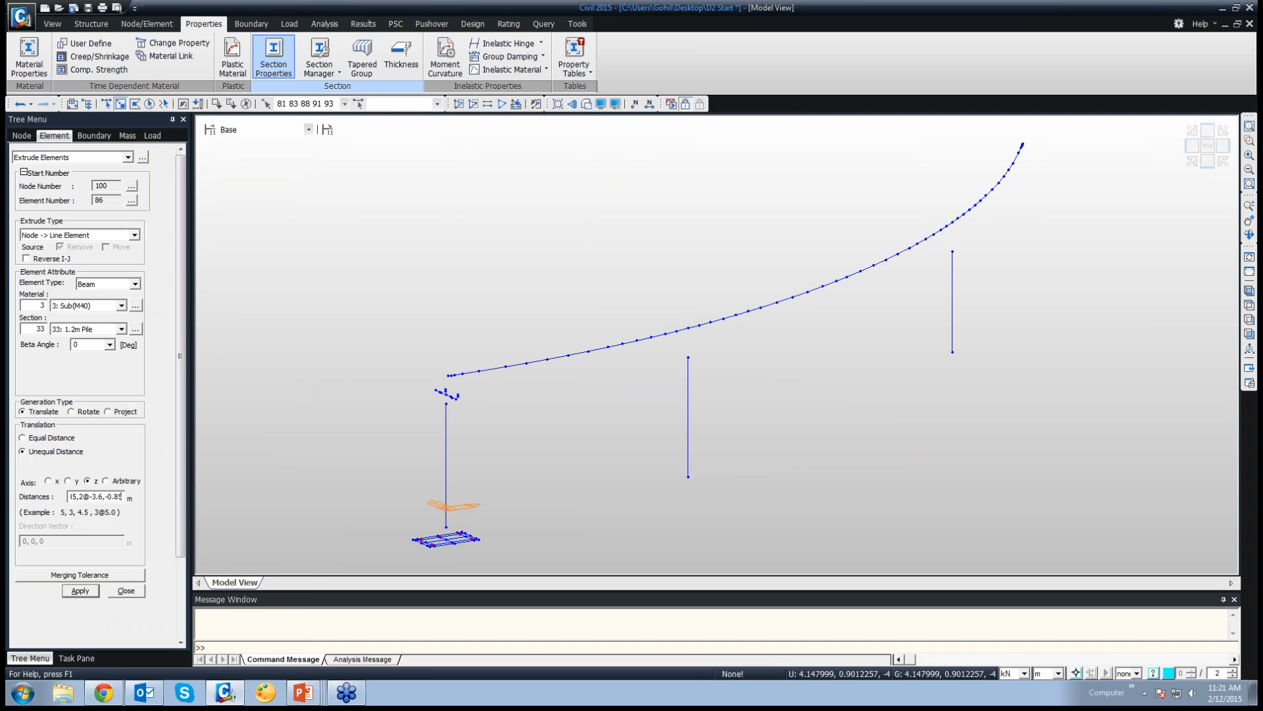
key(shift+Home)
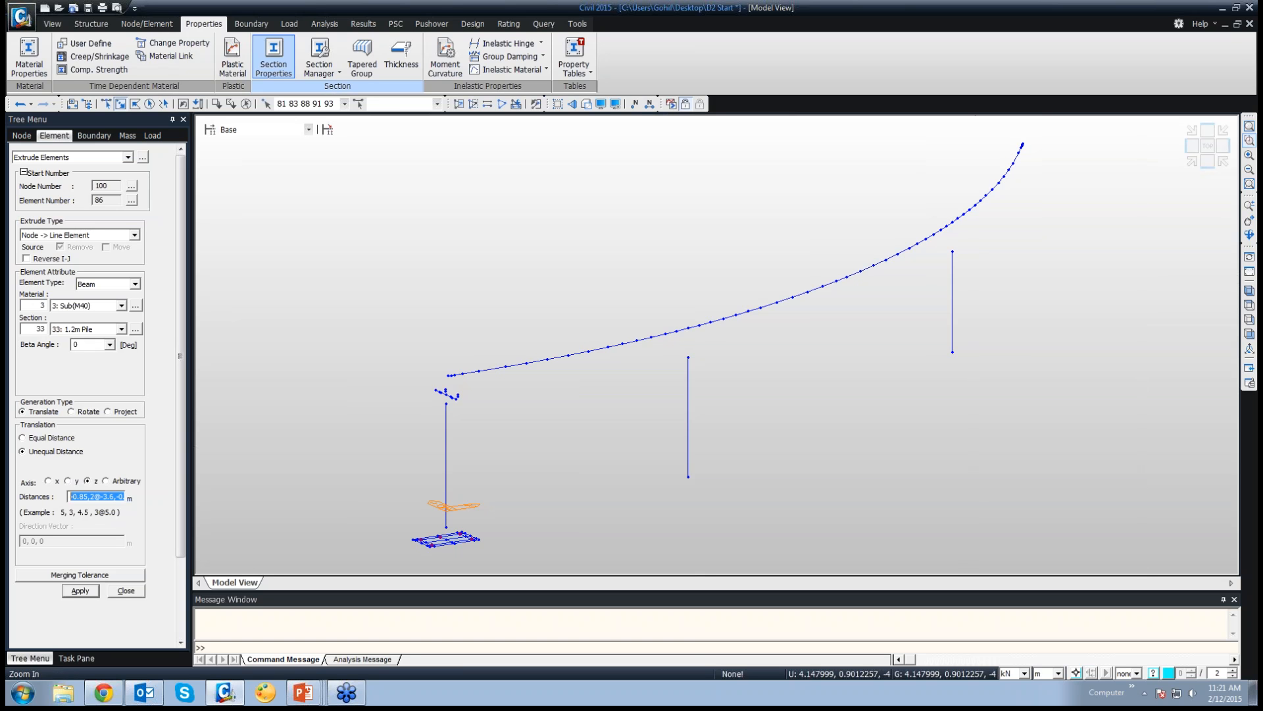
drag(392, 505, 497, 564)
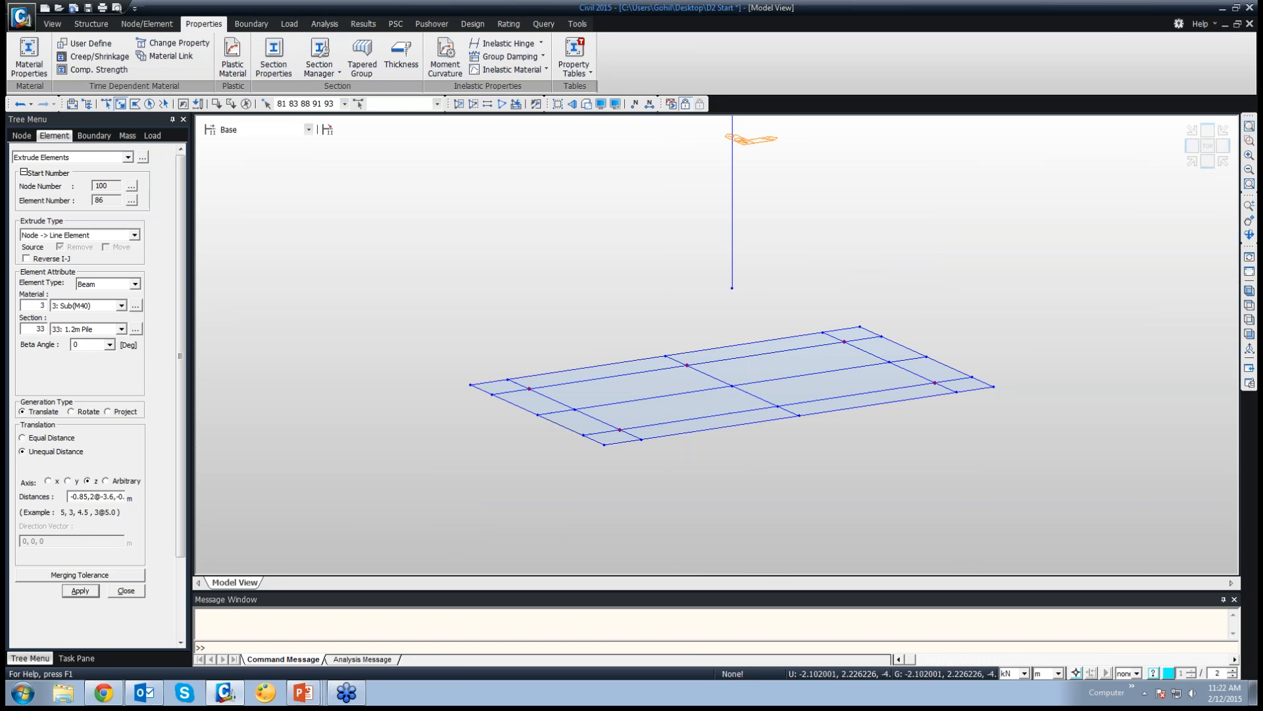
drag(767, 397, 785, 415)
double_click(96, 497)
text(-0.5,28@-1)
click(80, 590)
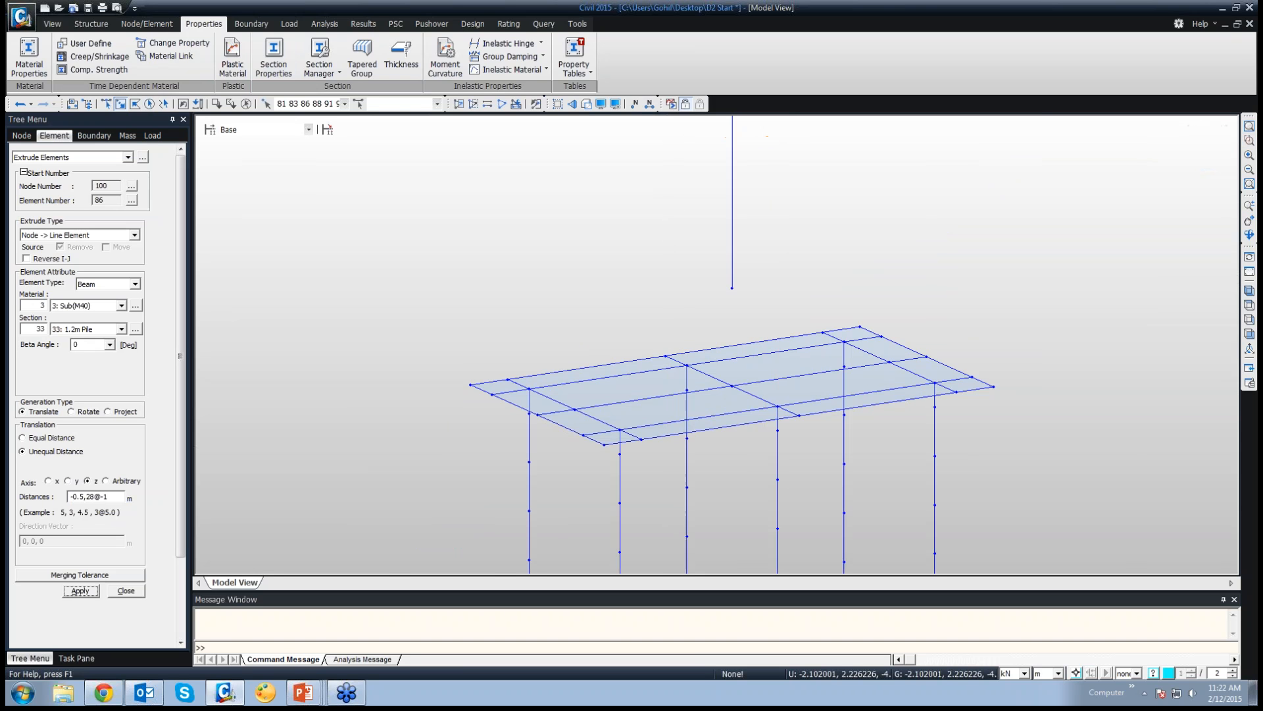
Select the base node of the first integral pier and consult the Pile Caps & Piles slide in PowerPoint
click(1249, 305)
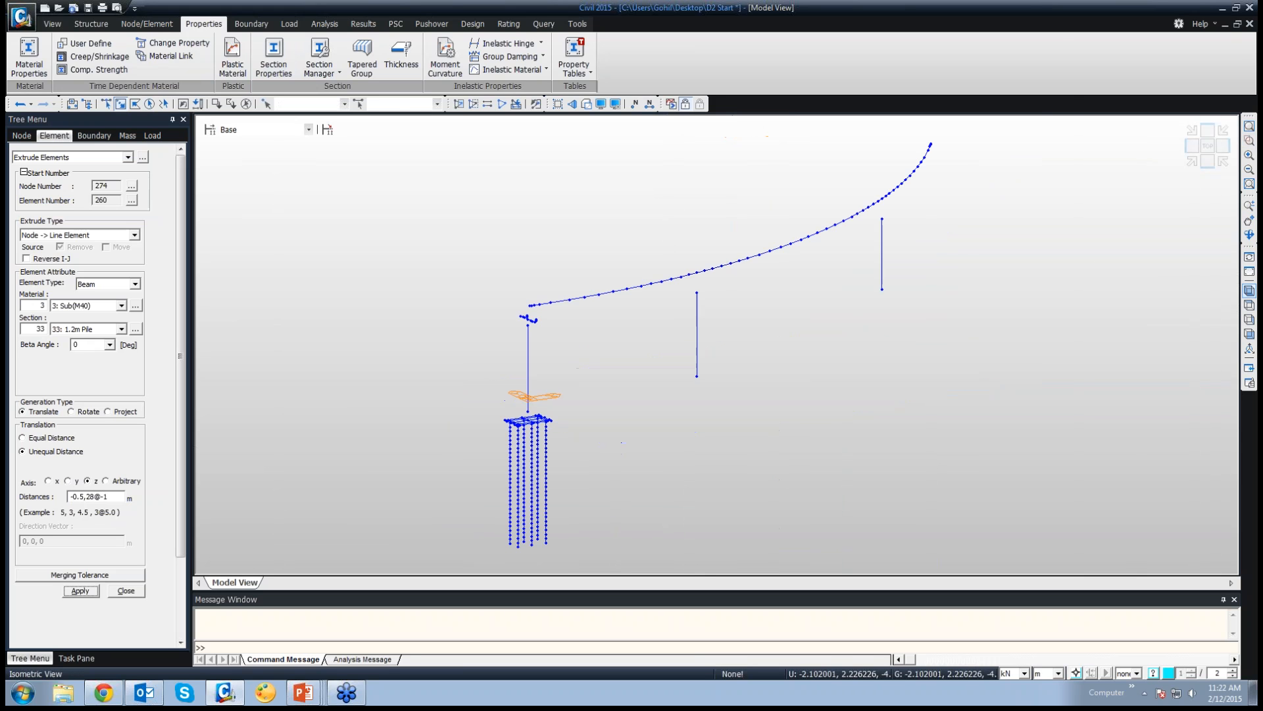
click(587, 104)
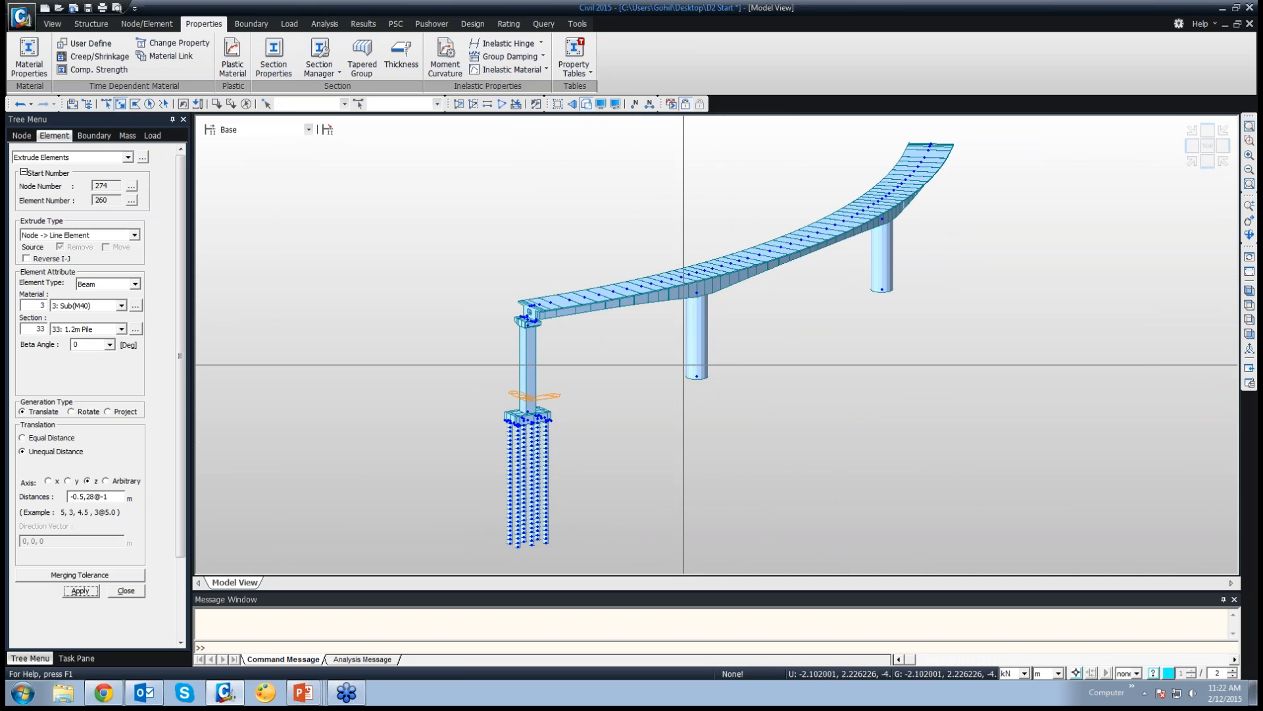
drag(676, 360, 724, 401)
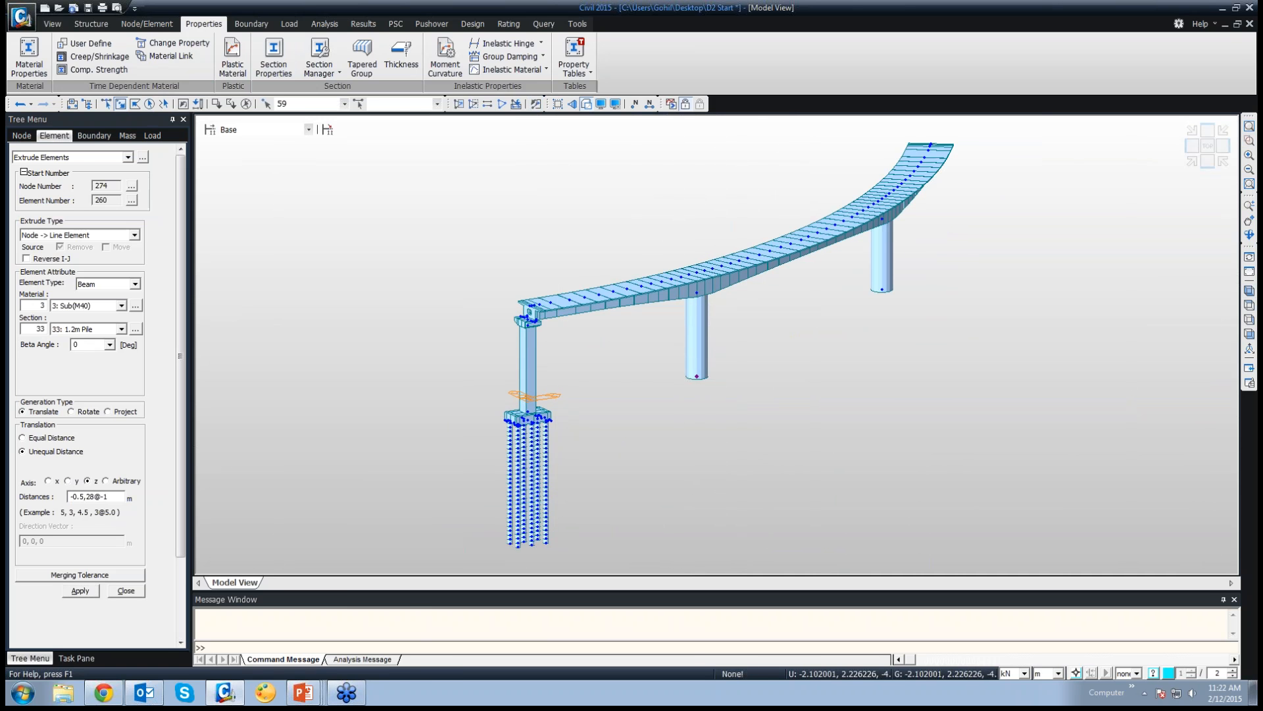
click(303, 692)
click(299, 641)
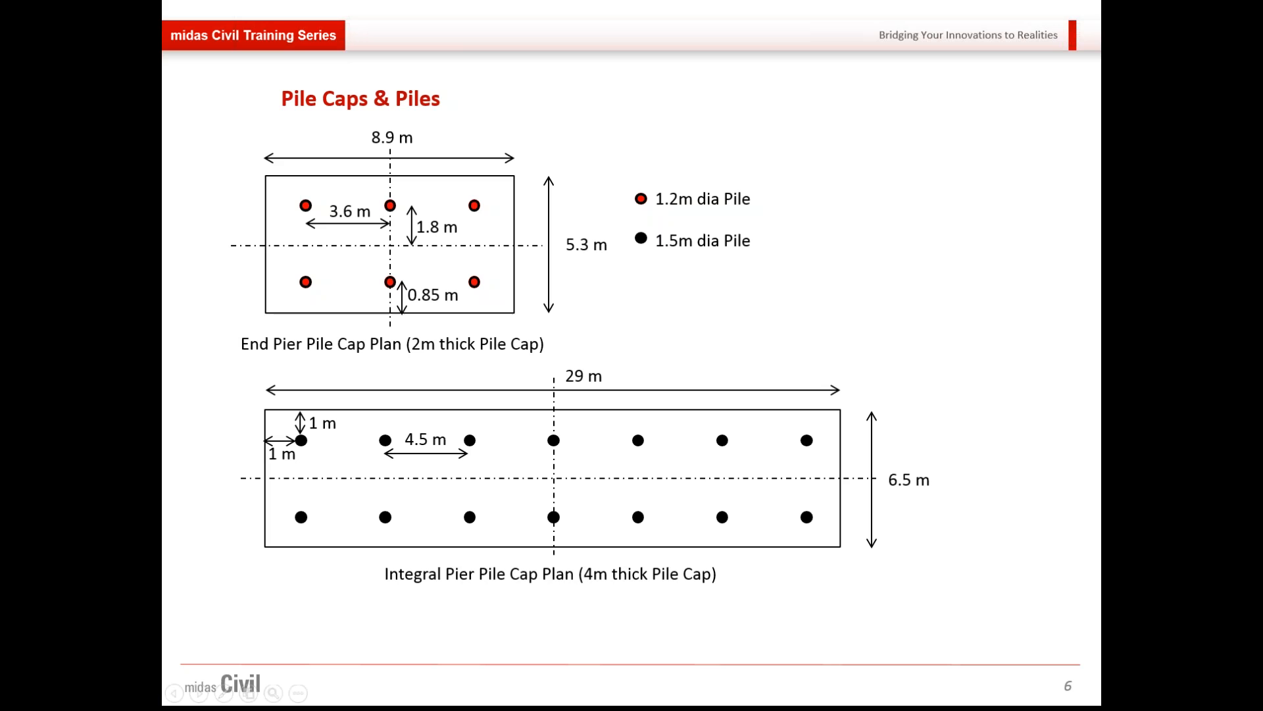
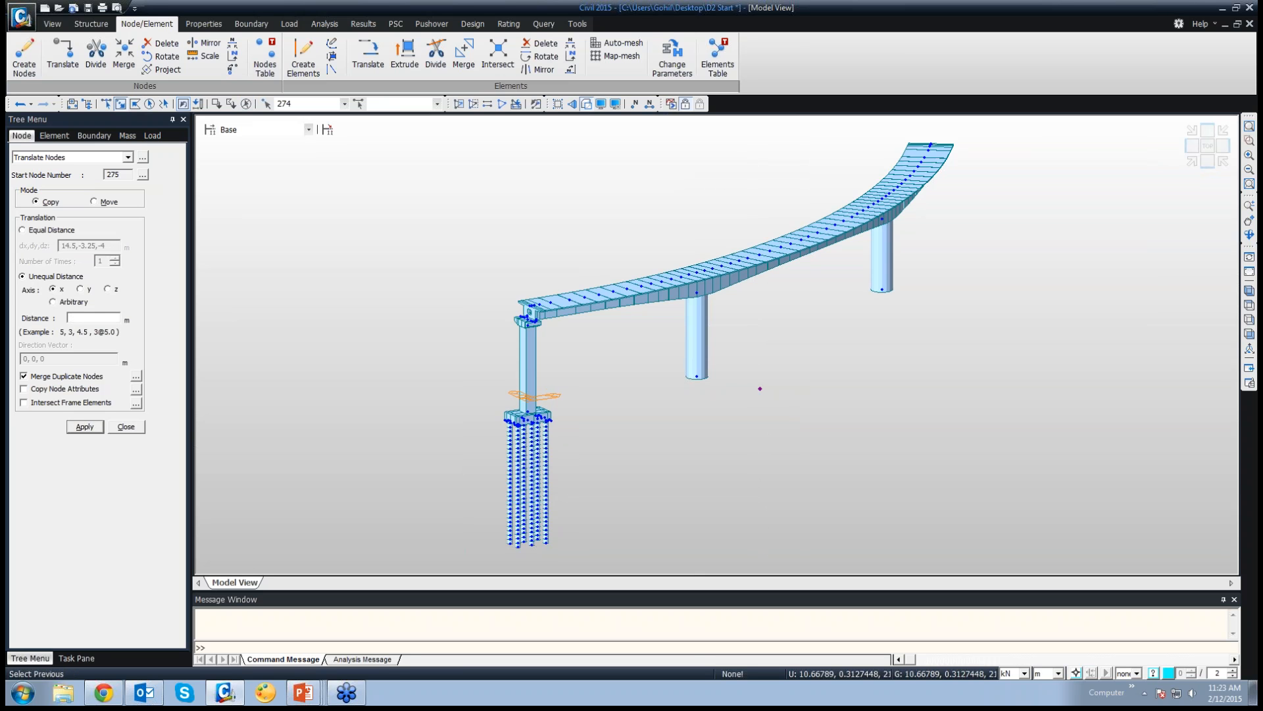
click(587, 104)
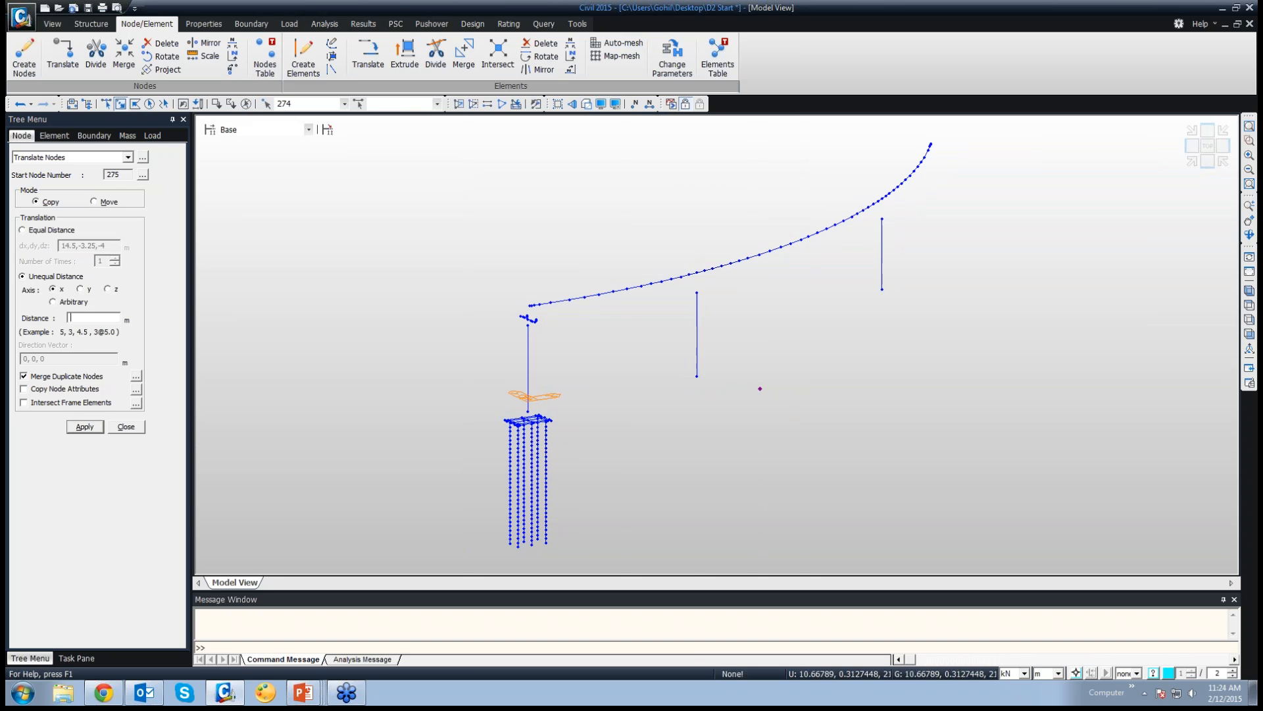
text(1,2@2.25,1)
click(80, 289)
click(85, 426)
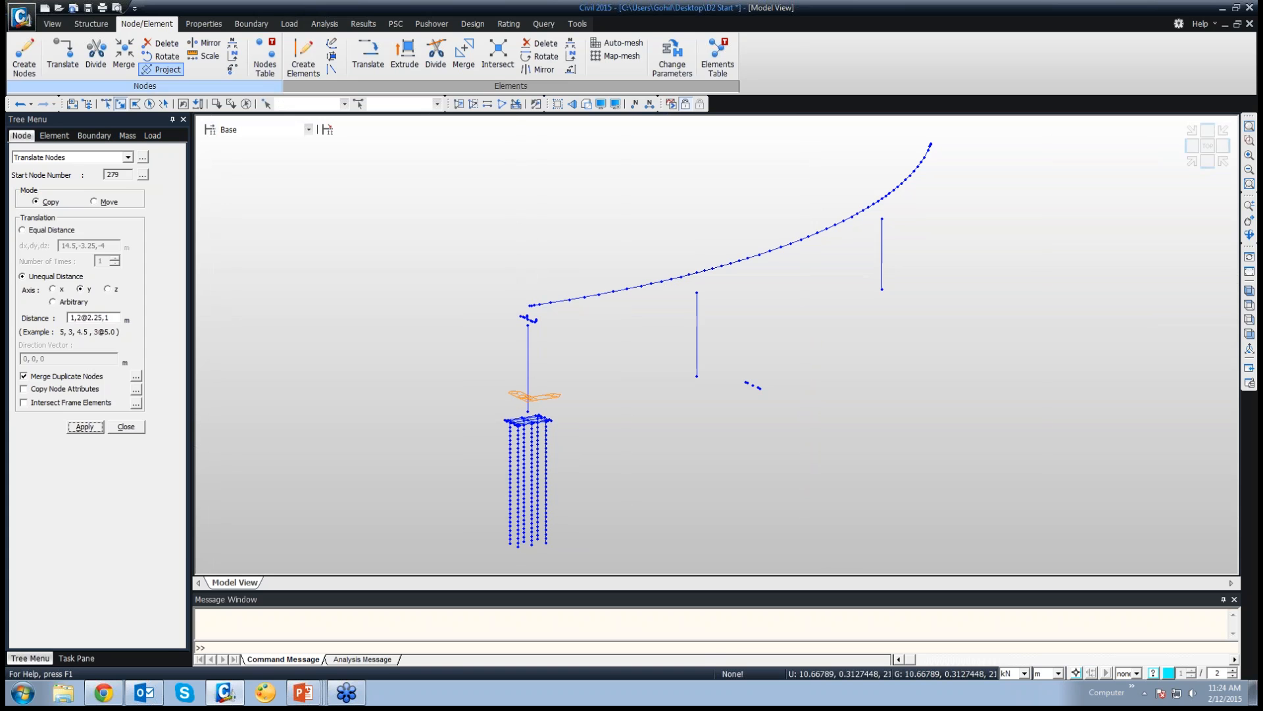
Create general beam elements along the pile cap's short edge, from corner node 274 to the last copied node 278
click(303, 58)
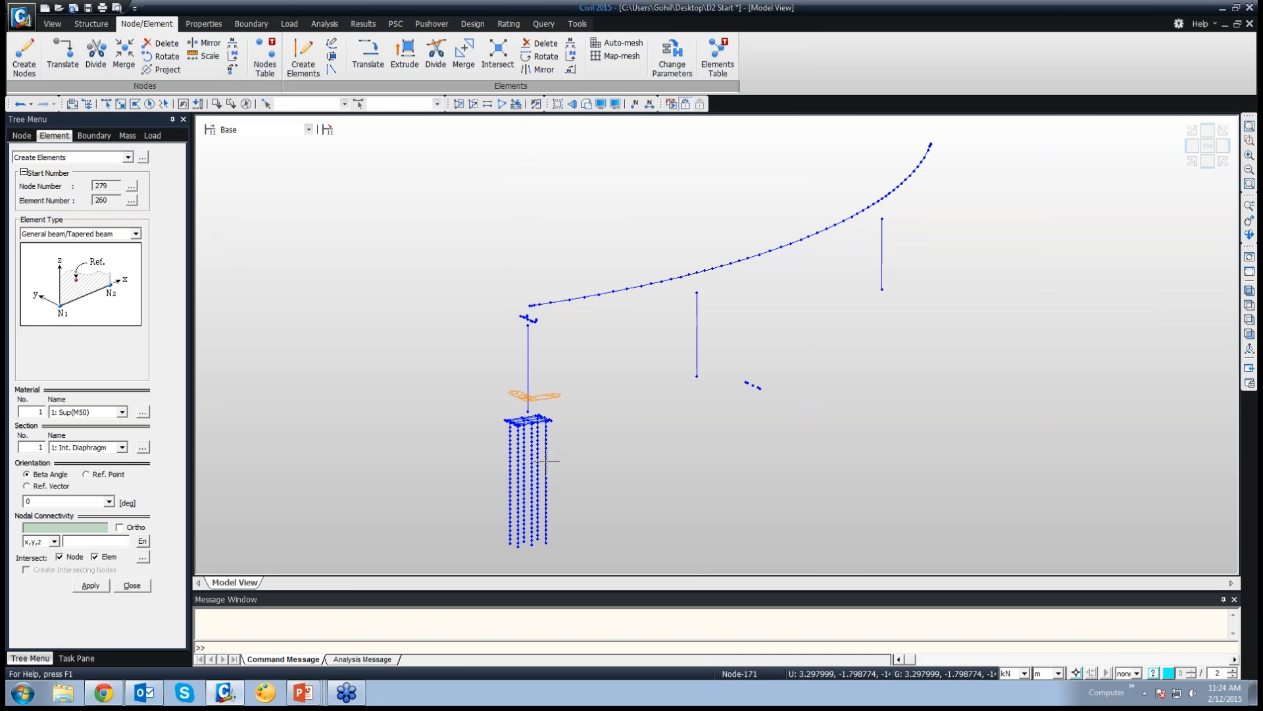
click(759, 387)
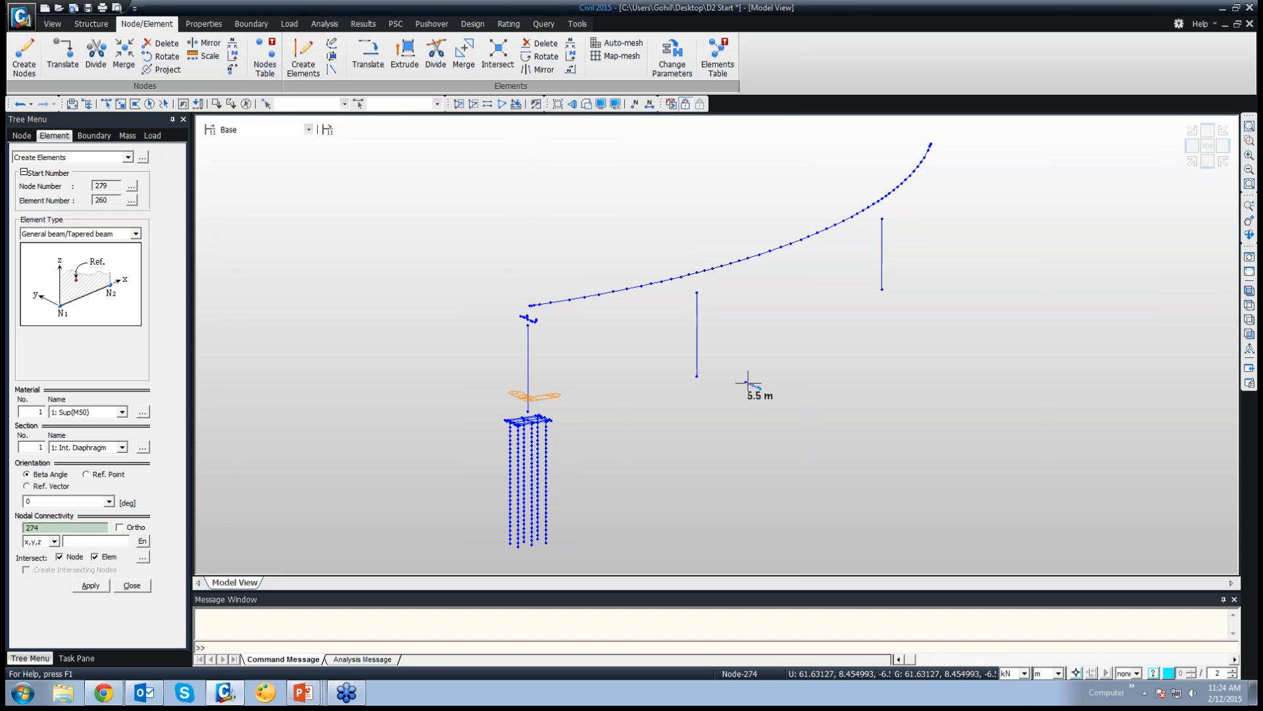
click(746, 381)
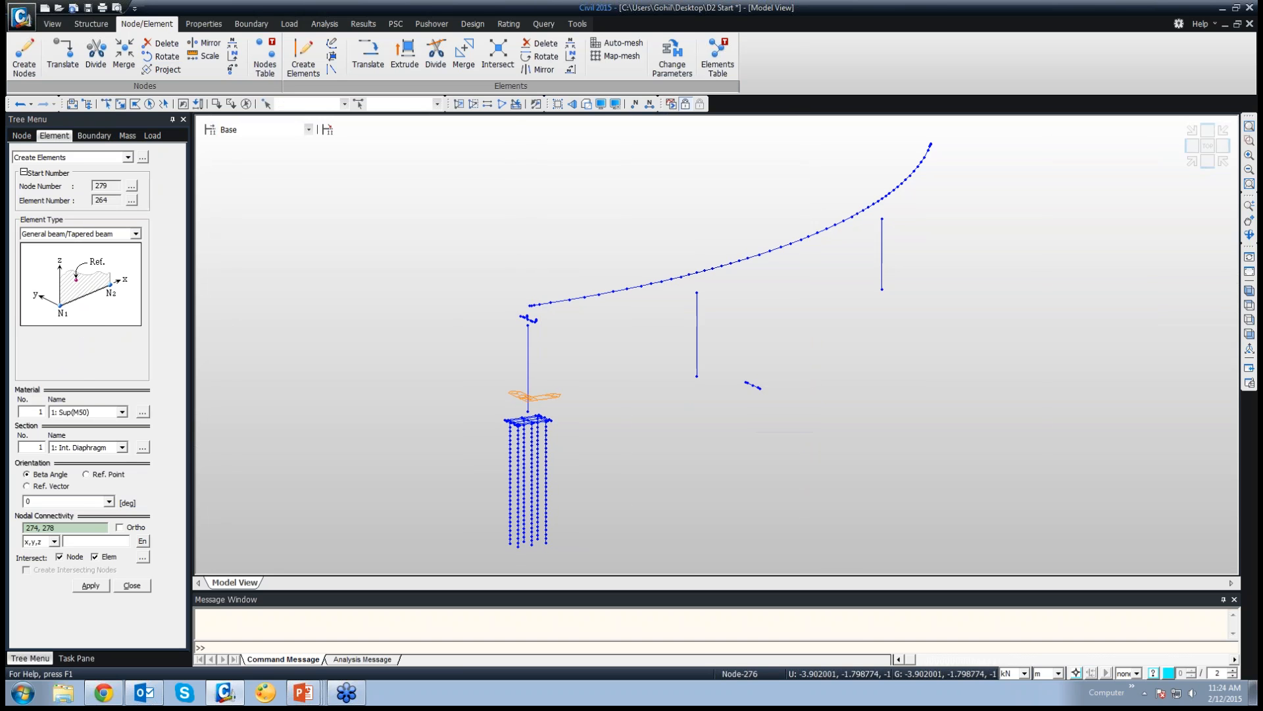
key(Escape)
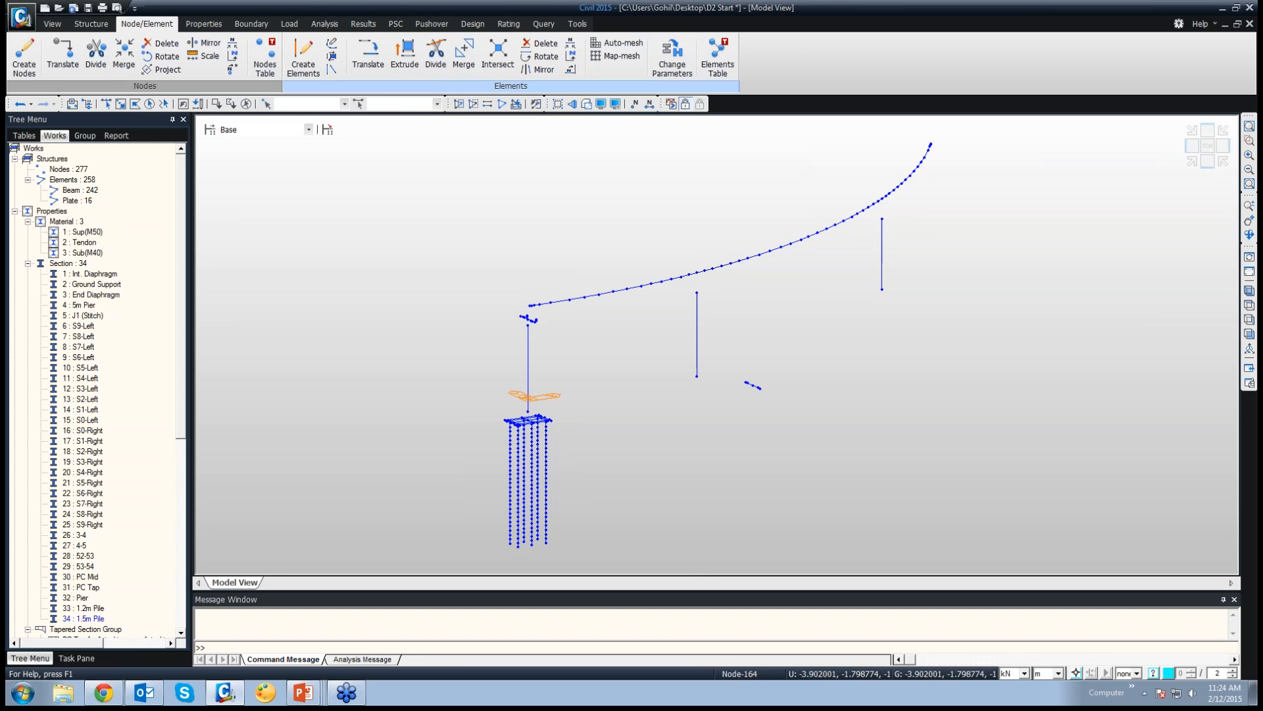
Configure element extrusion as Line Elem. -> Planar Elem. with plates, material 3: Sub(M40) and thickness 2: 4.0000
click(404, 56)
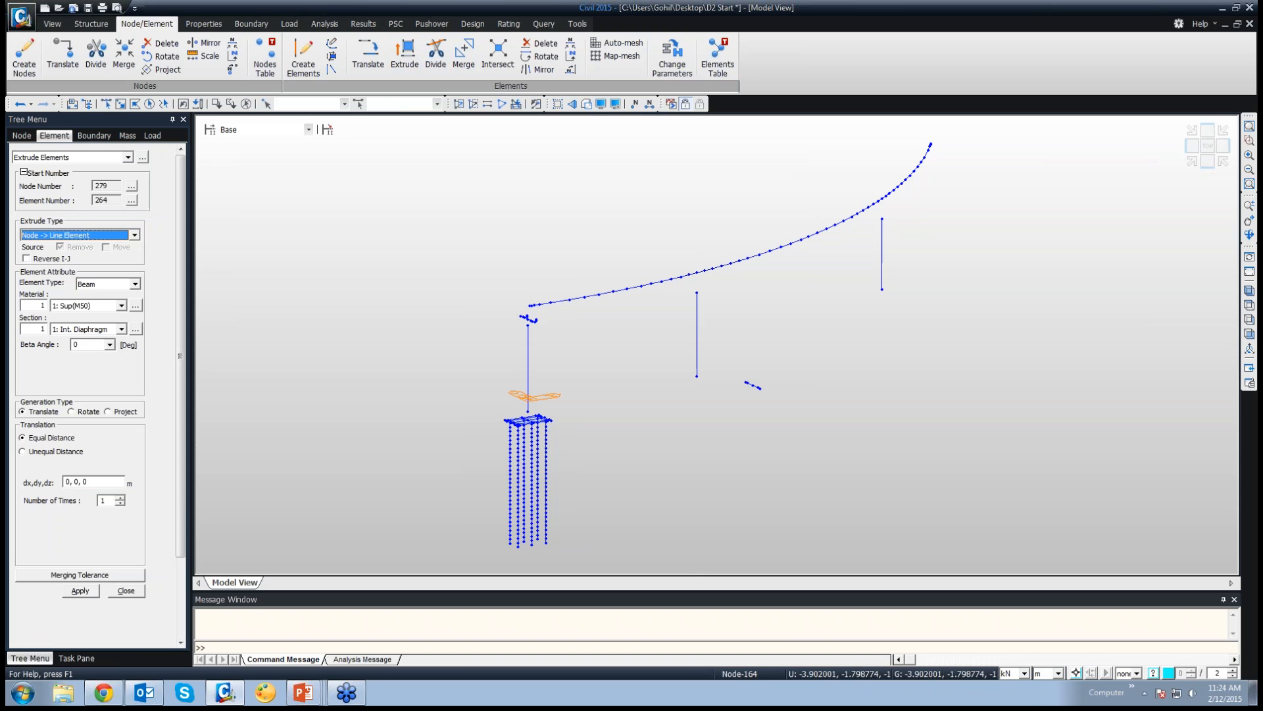
click(134, 235)
click(73, 253)
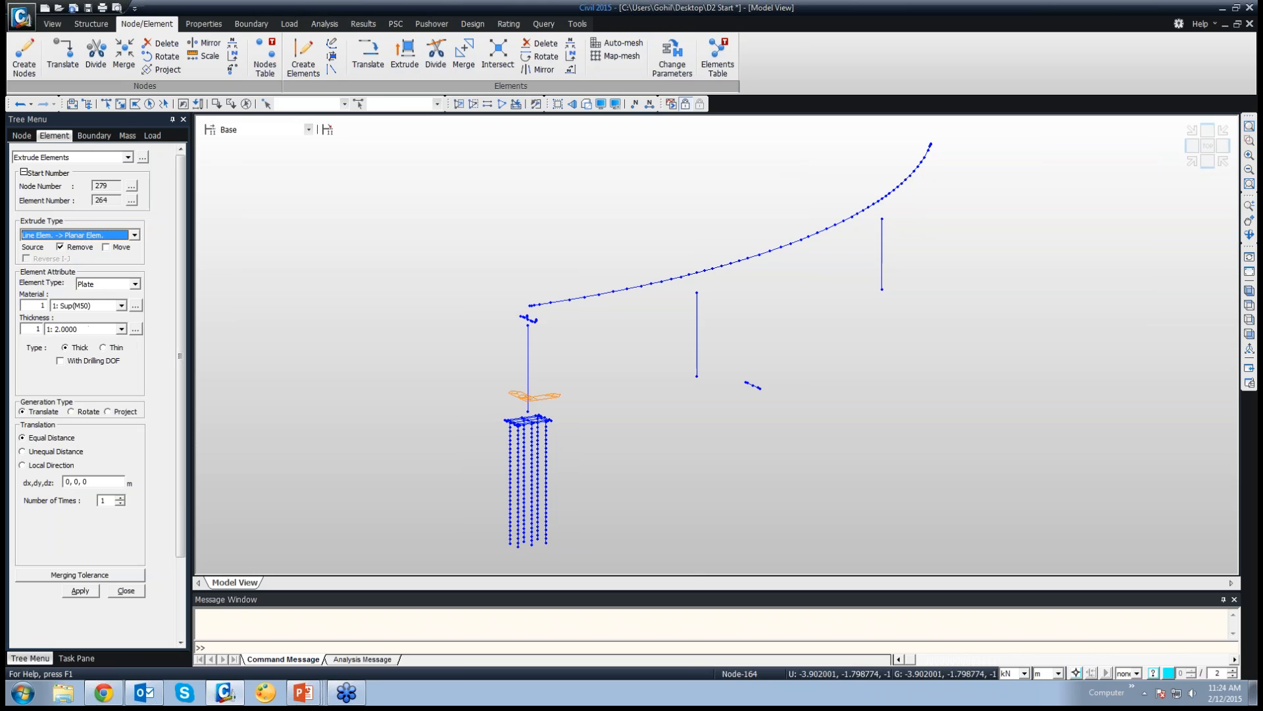
click(121, 305)
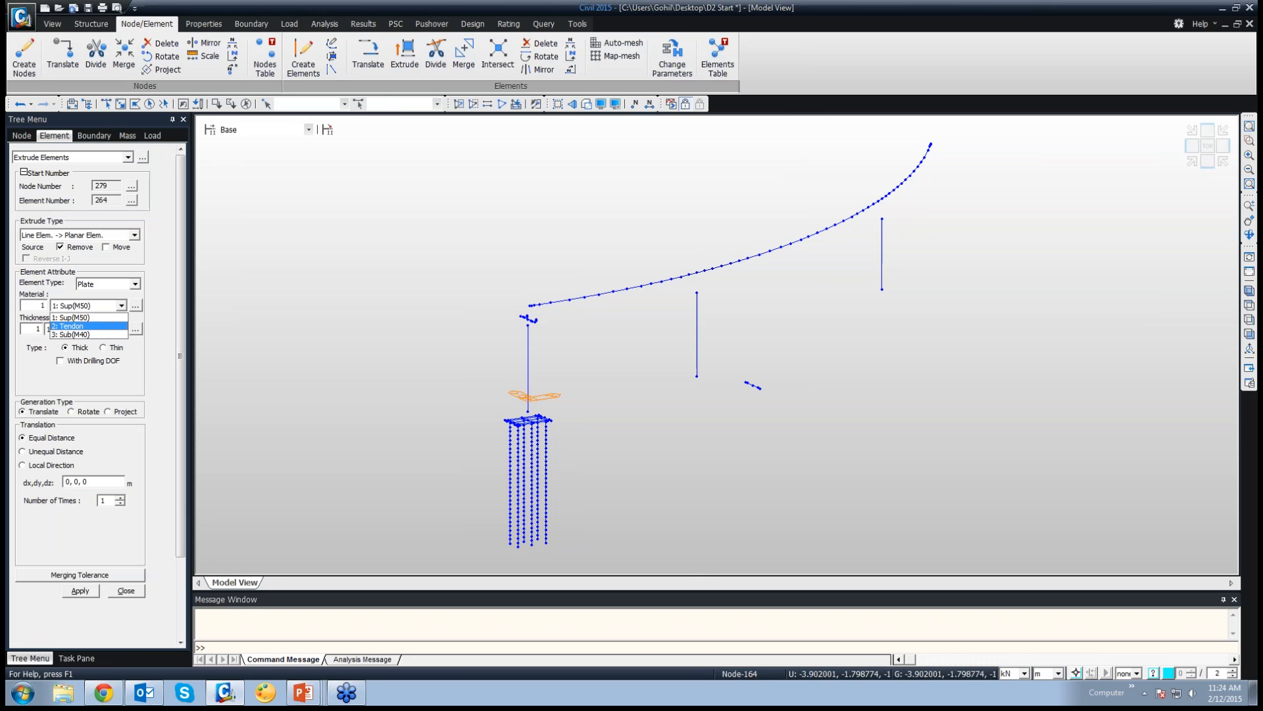
click(79, 334)
click(121, 329)
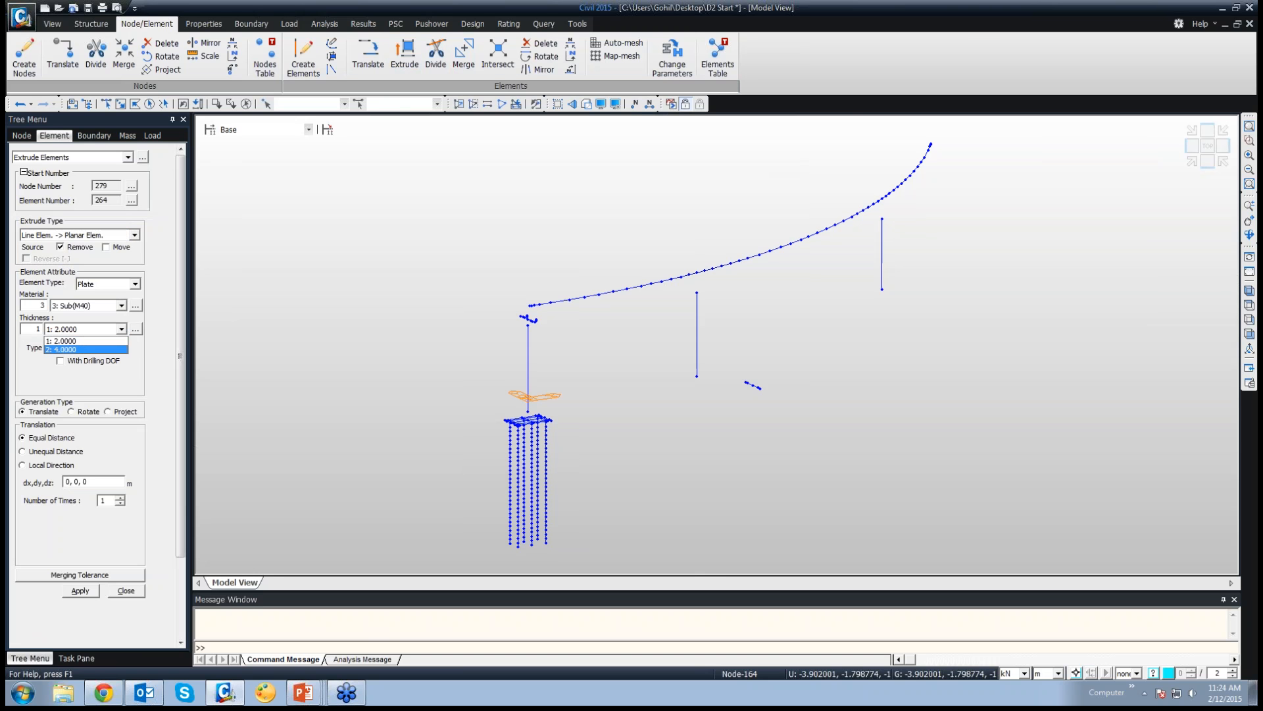
click(85, 349)
click(46, 451)
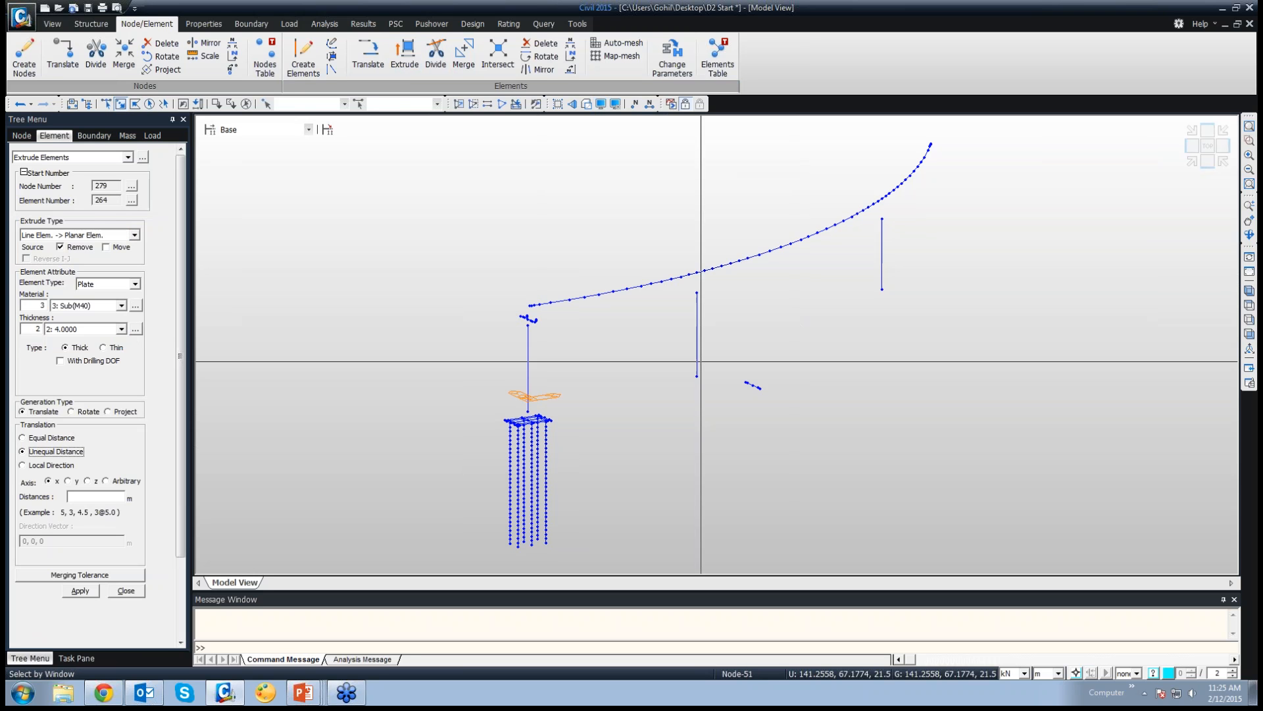
click(725, 377)
click(782, 406)
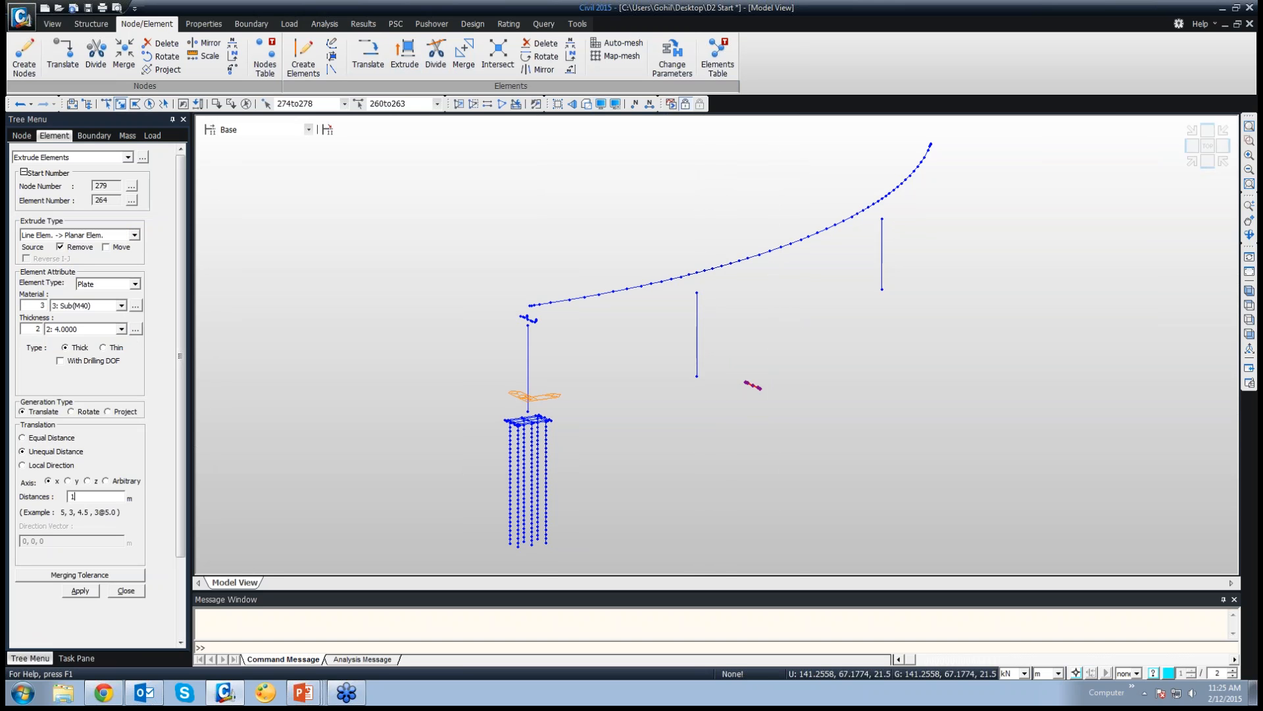
text(1,)
text(6@-)
text(4.5,-)
text(1)
text(-)
text(-)
text(-)
click(79, 591)
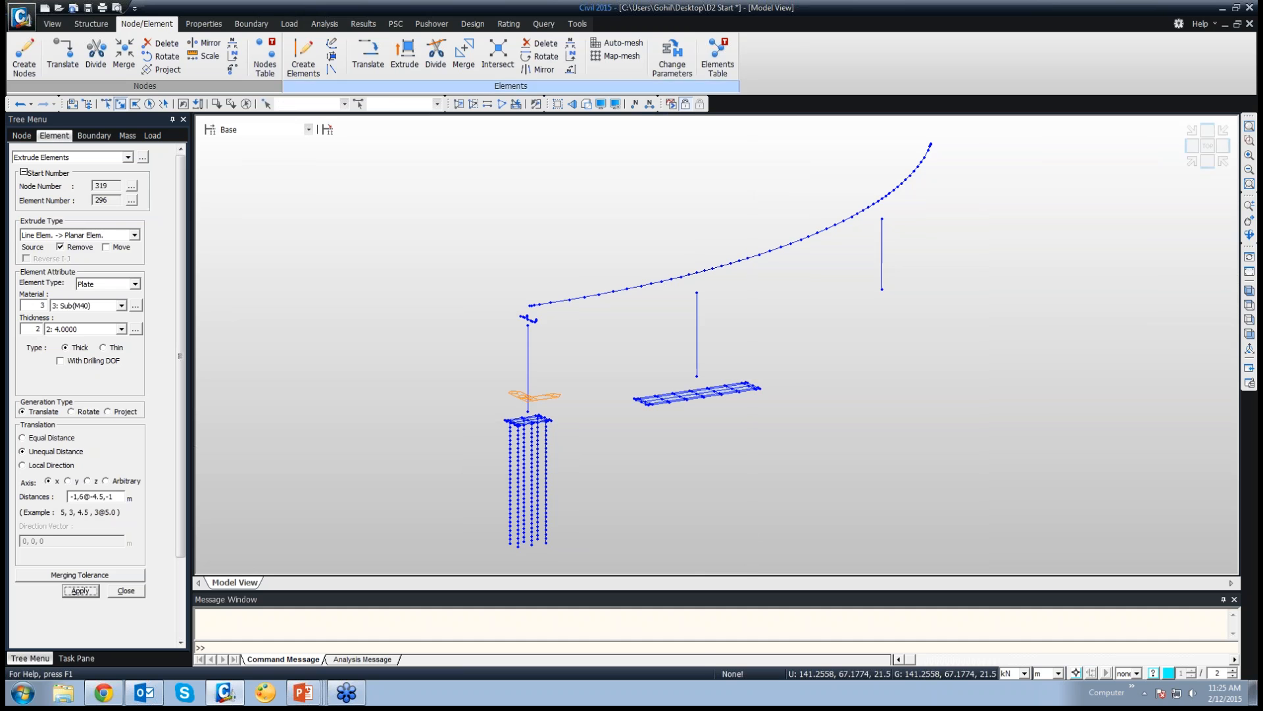
click(586, 104)
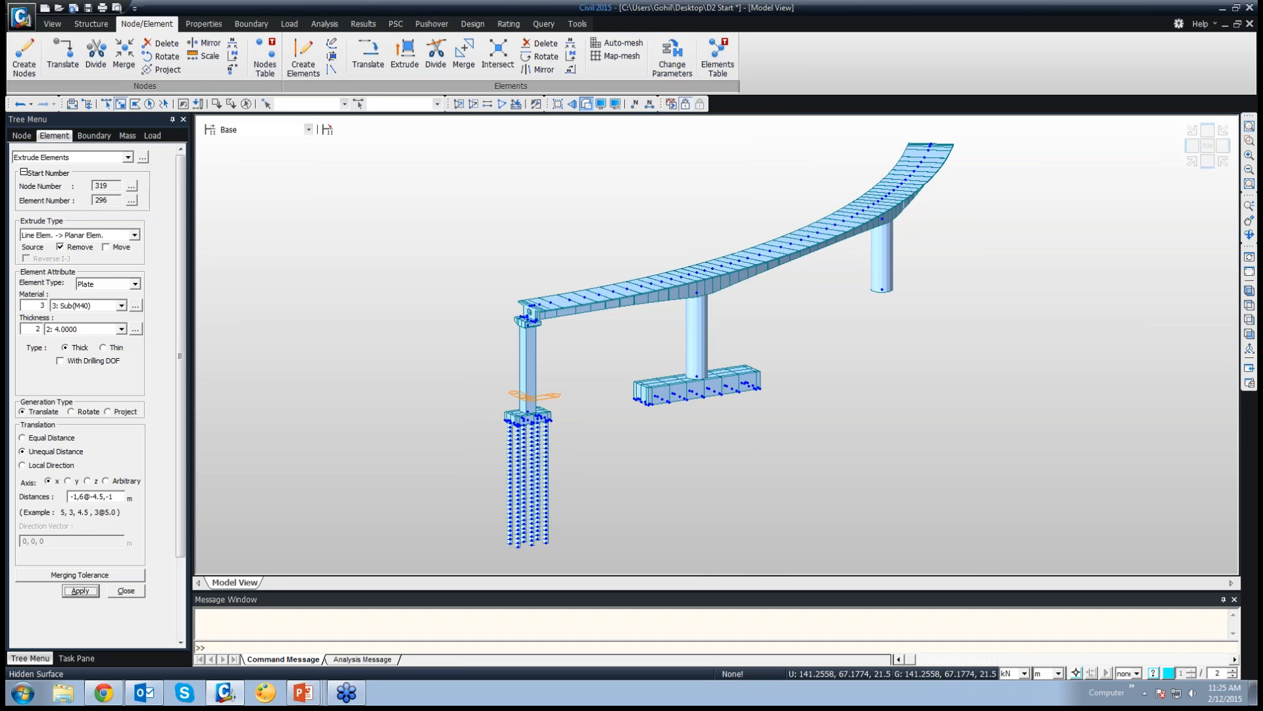
click(586, 104)
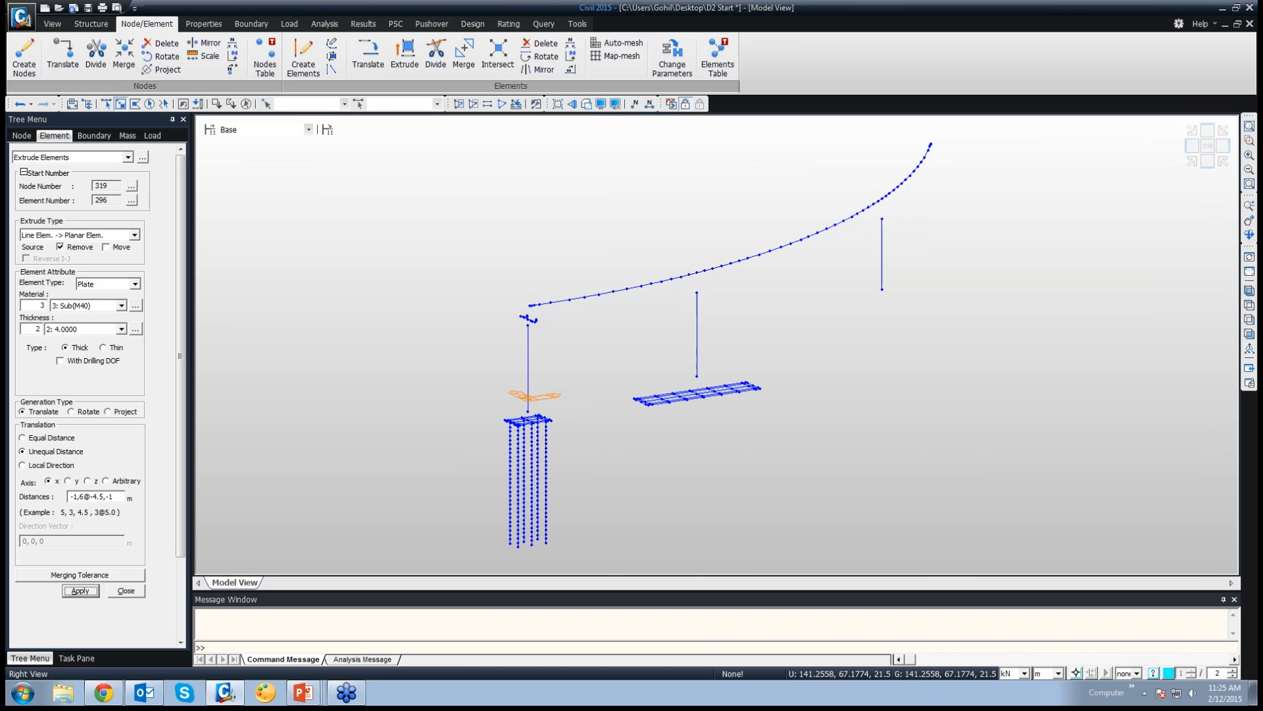
Isolate the integral pier's pile cap by activating only its plates and nodes
click(1250, 334)
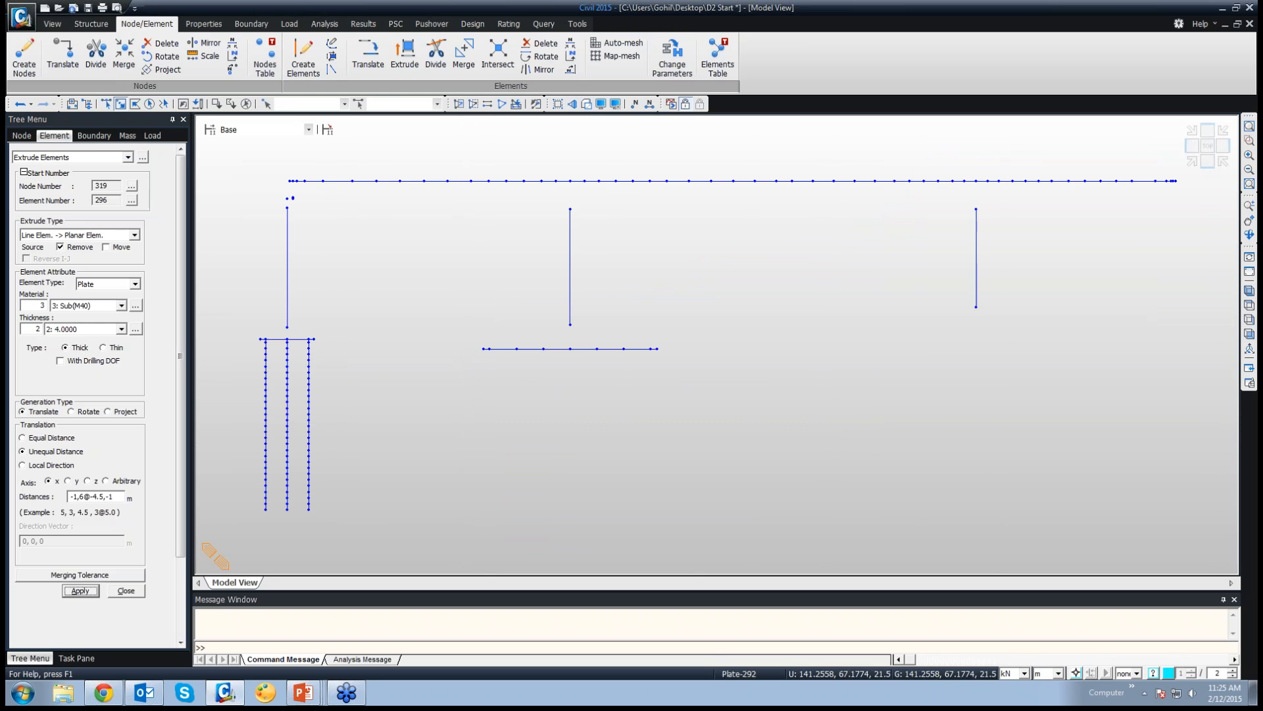
drag(464, 334, 713, 396)
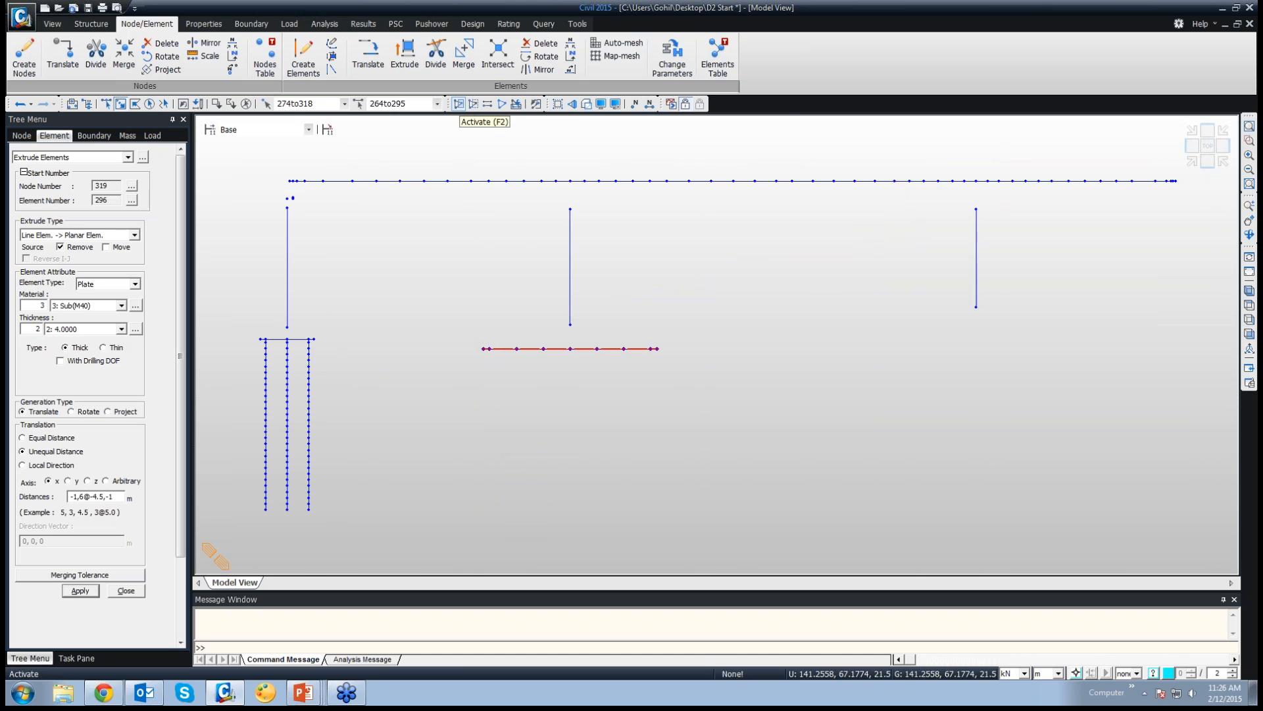
click(459, 104)
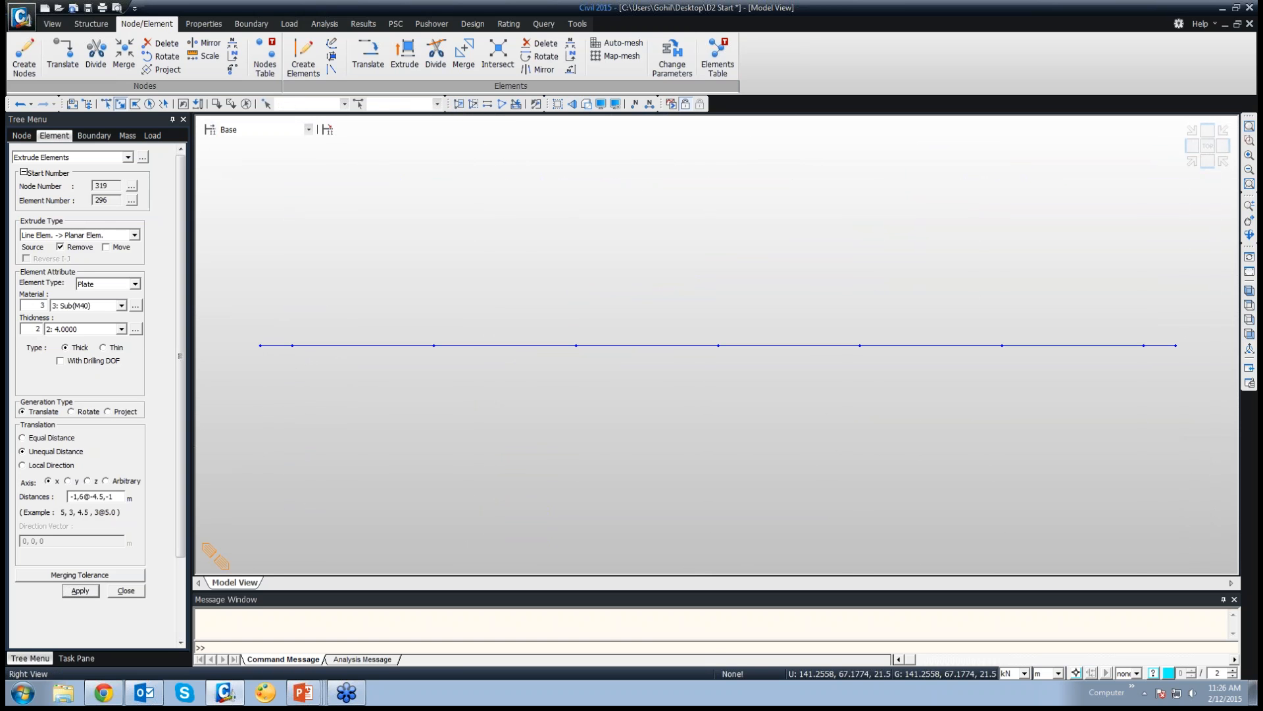
Select the pile nodes along the two inner longitudinal grid lines of the pile cap, excluding the cap's edge nodes
click(1249, 305)
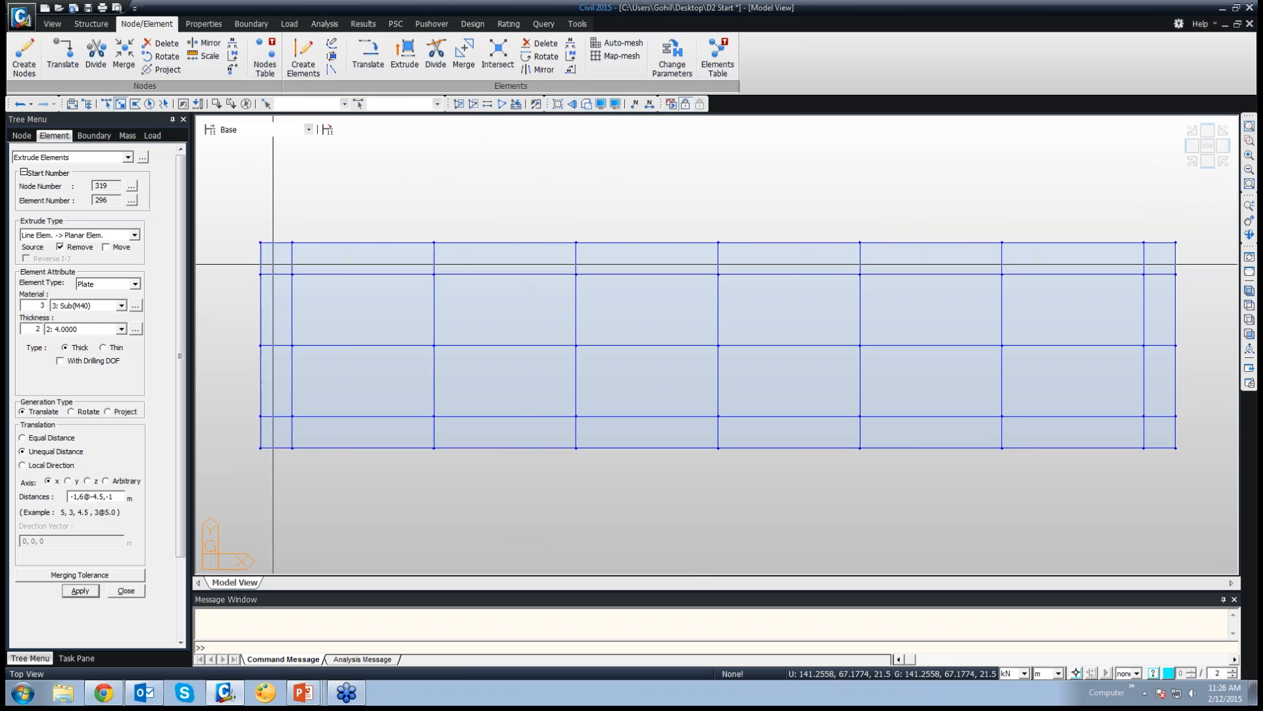
drag(276, 264, 1157, 296)
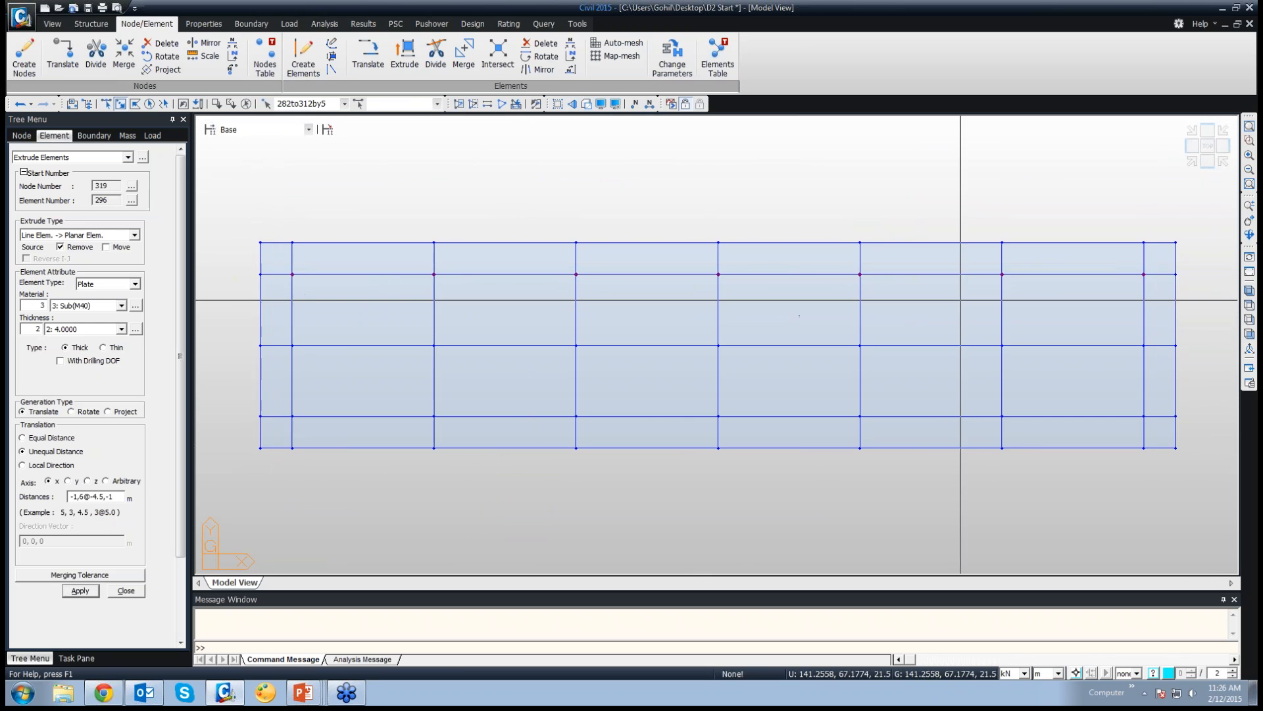
drag(276, 398, 1148, 424)
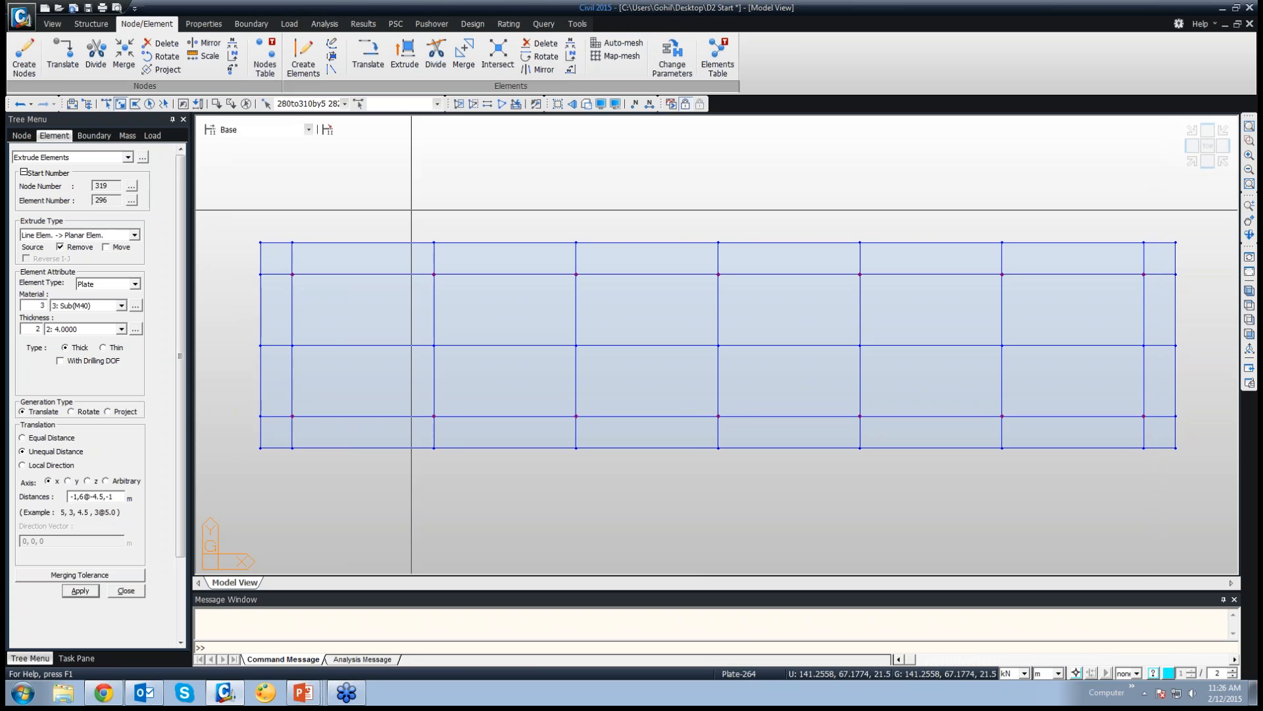
Set the extrusion type to Node -> Line Element and assign section 34: 1.5m Pile
click(135, 235)
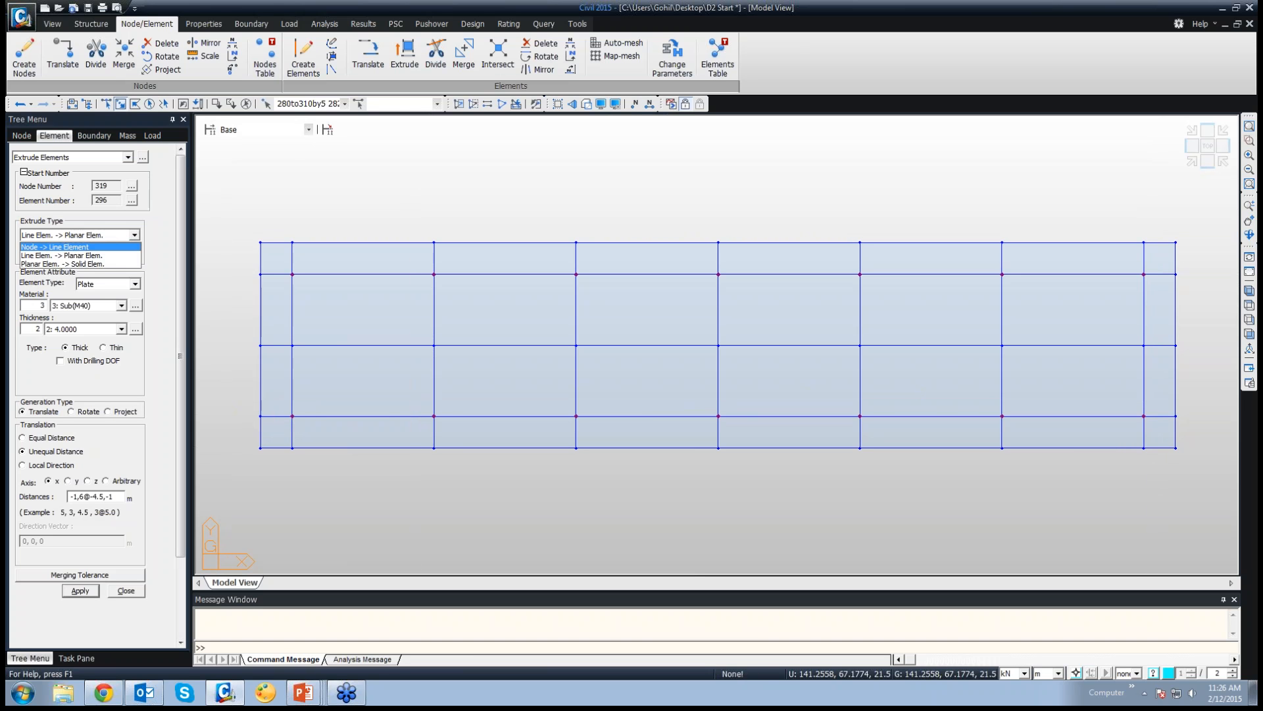
click(72, 247)
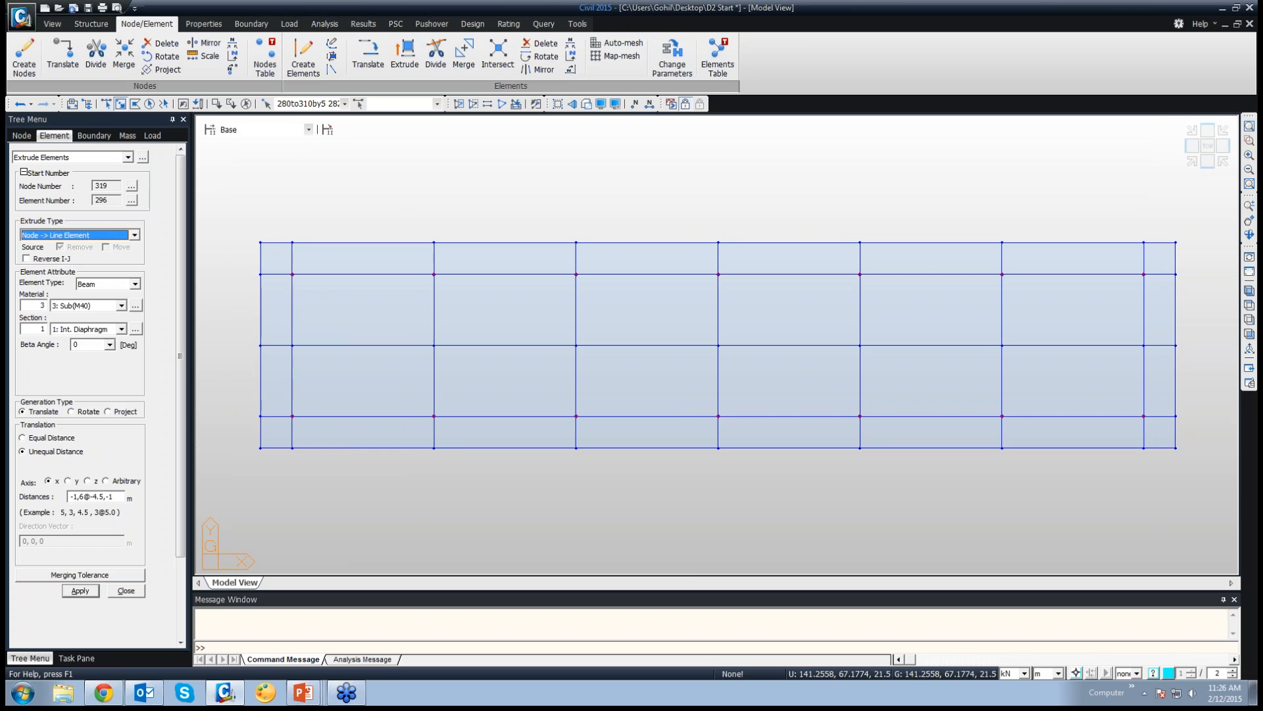
click(121, 329)
scroll(84, 421, down, 5)
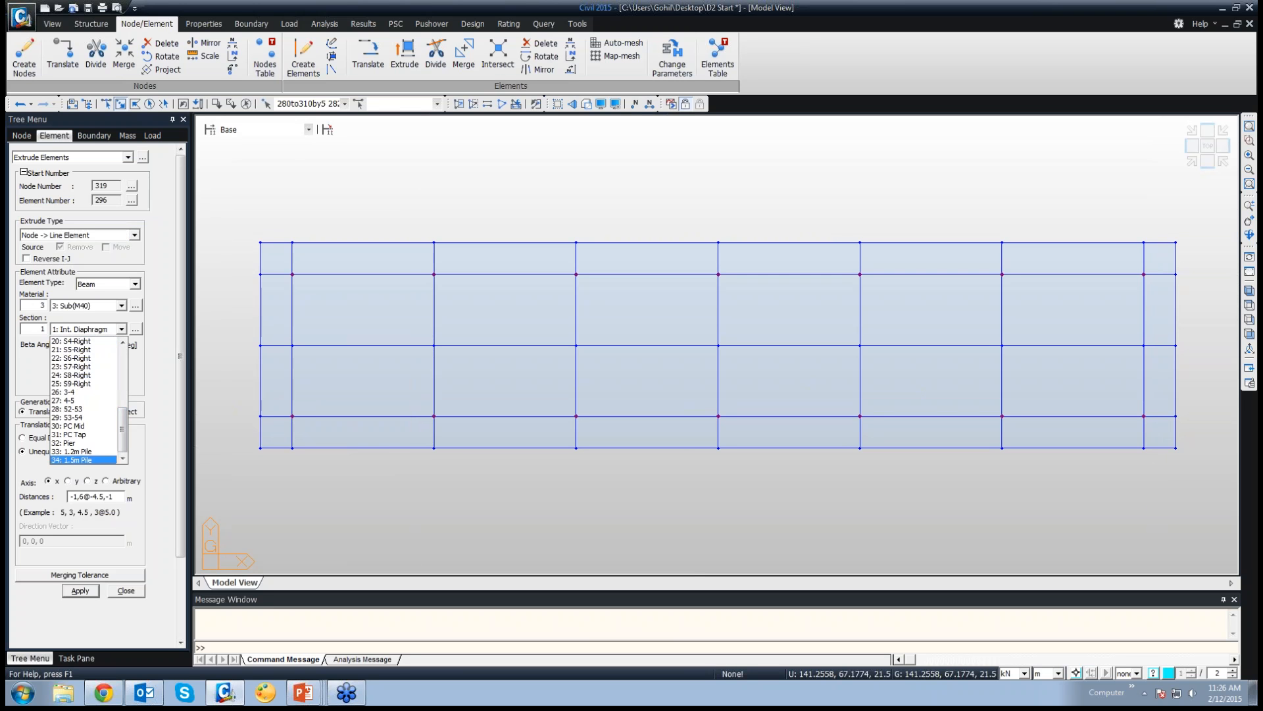
click(84, 459)
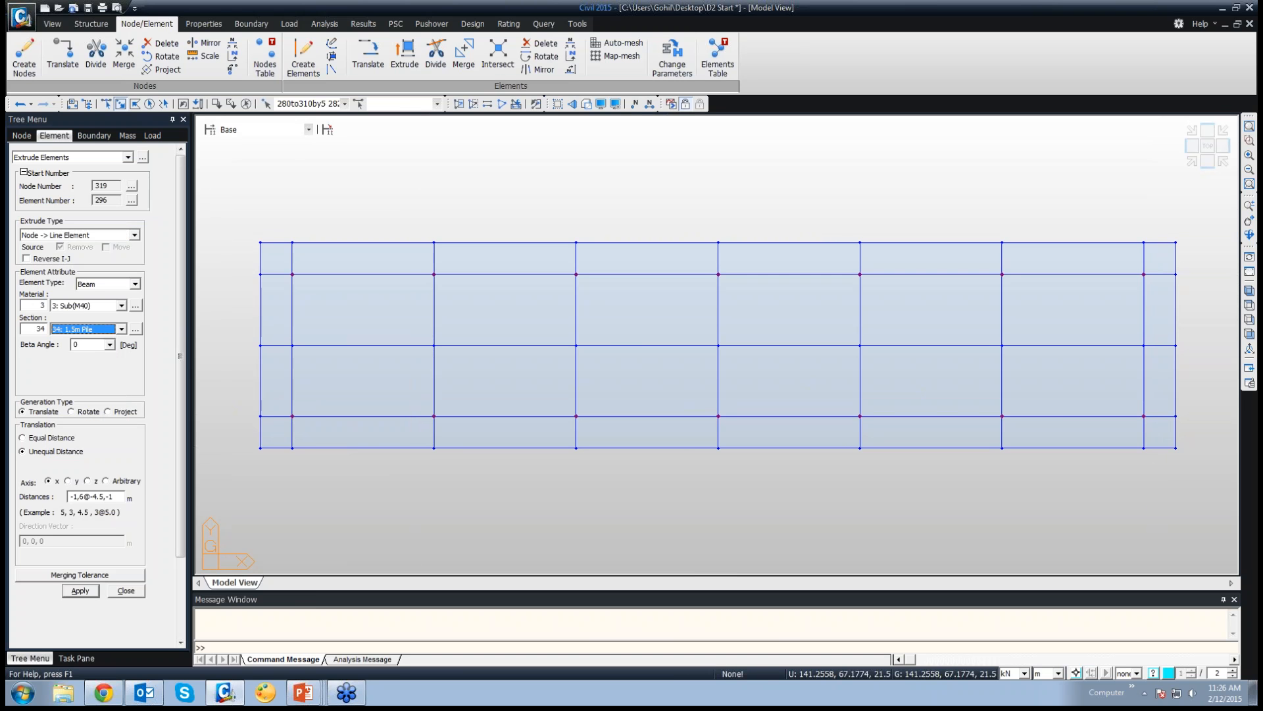
Extrude the selected pile nodes along z by unequal distances -0.5,26@-1 m, check the rendered piles in isometric view, and reactivate the whole model
click(88, 481)
drag(116, 497, 70, 497)
text(-0.5,26@-)
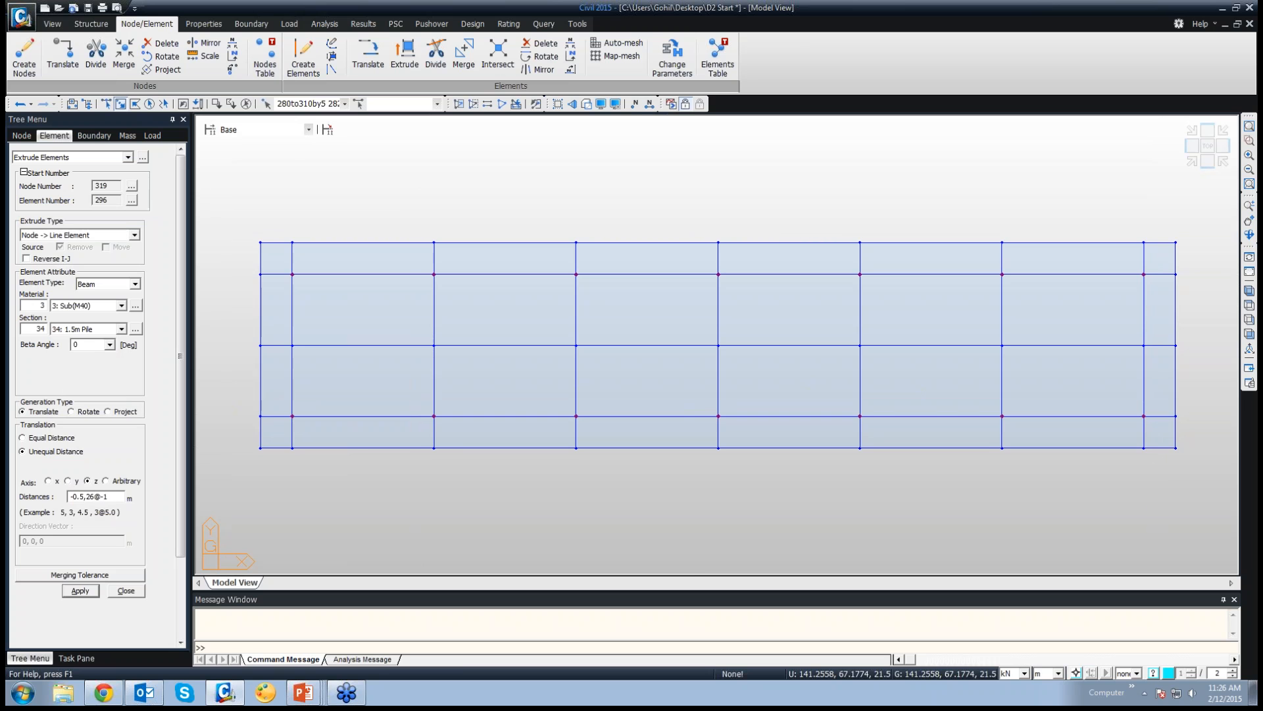
click(80, 590)
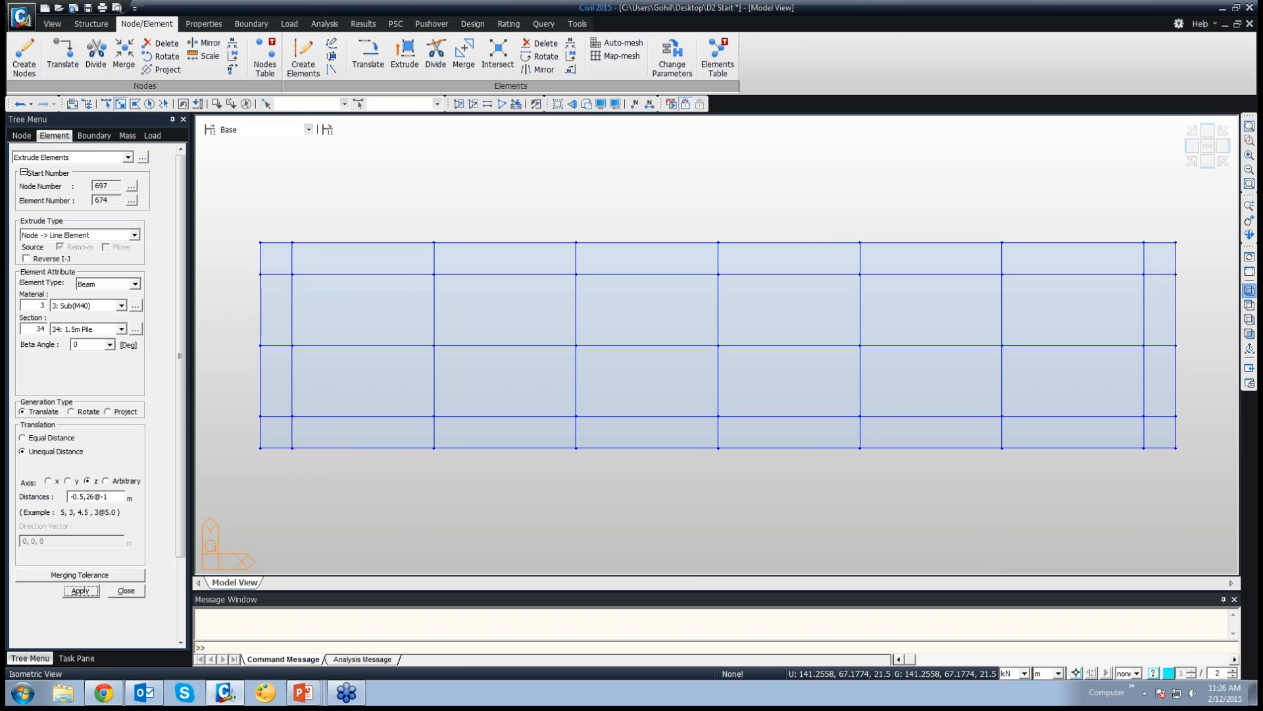
click(1249, 290)
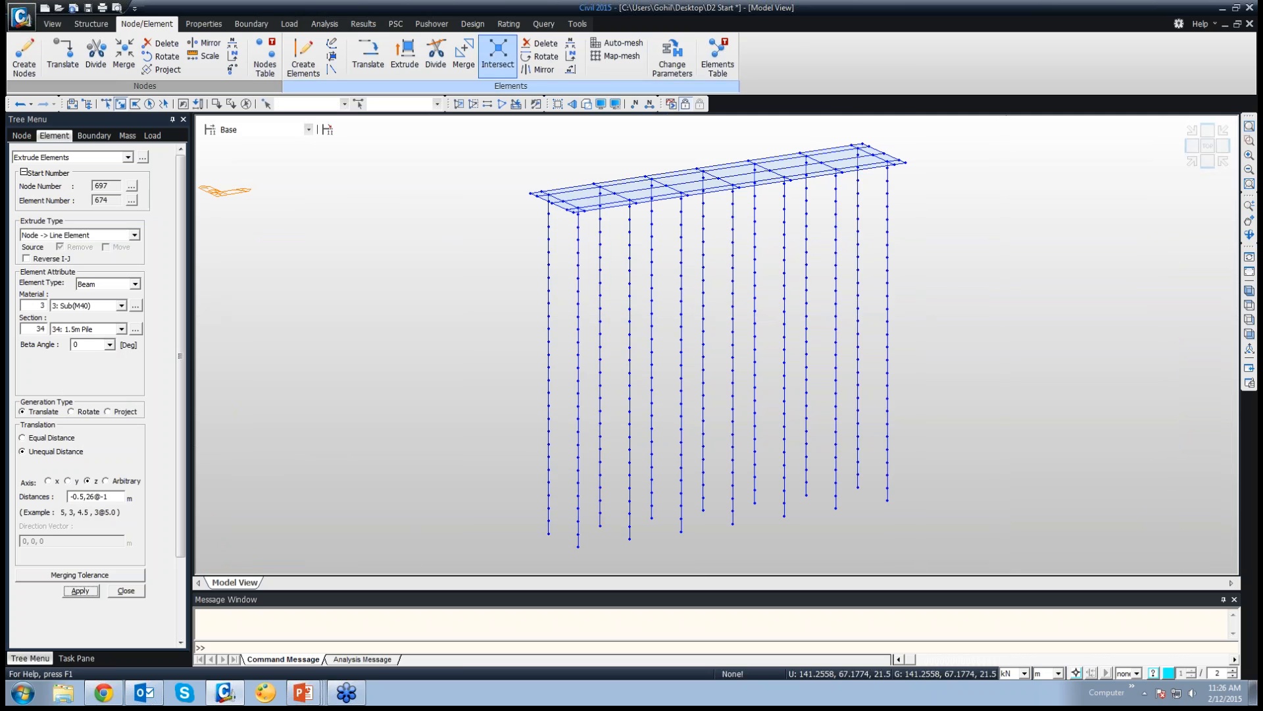
click(587, 104)
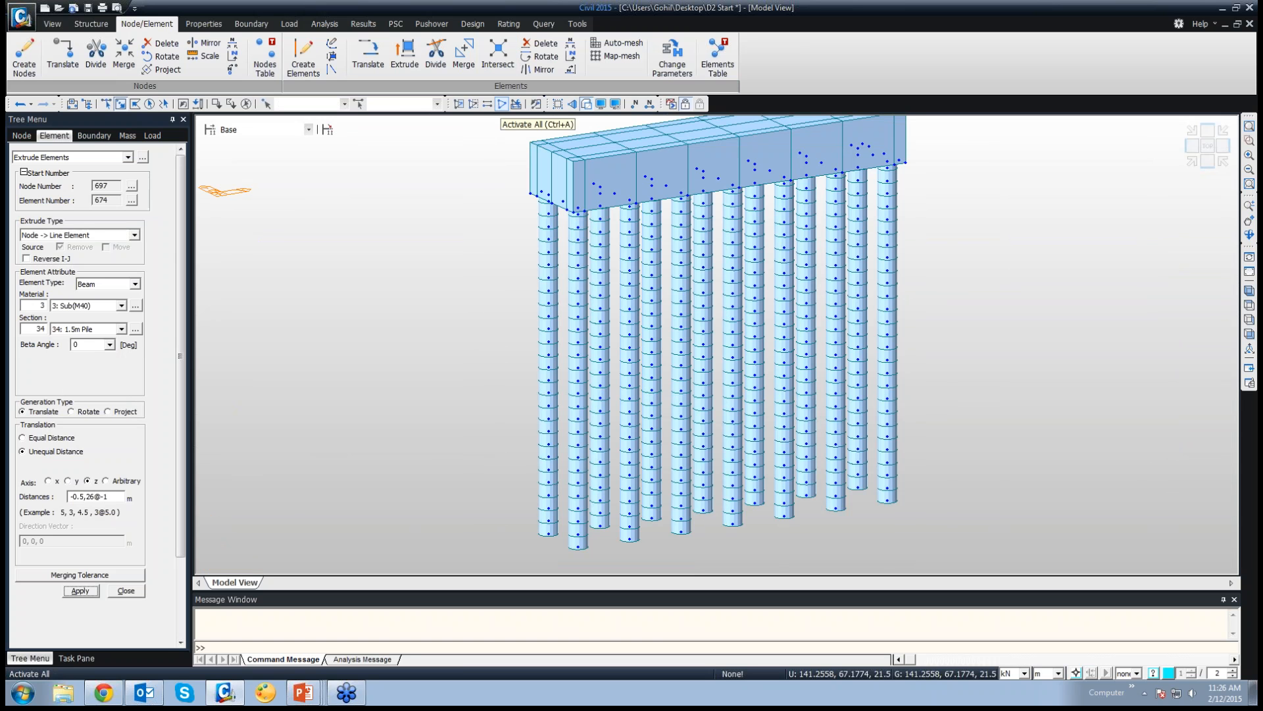
click(501, 104)
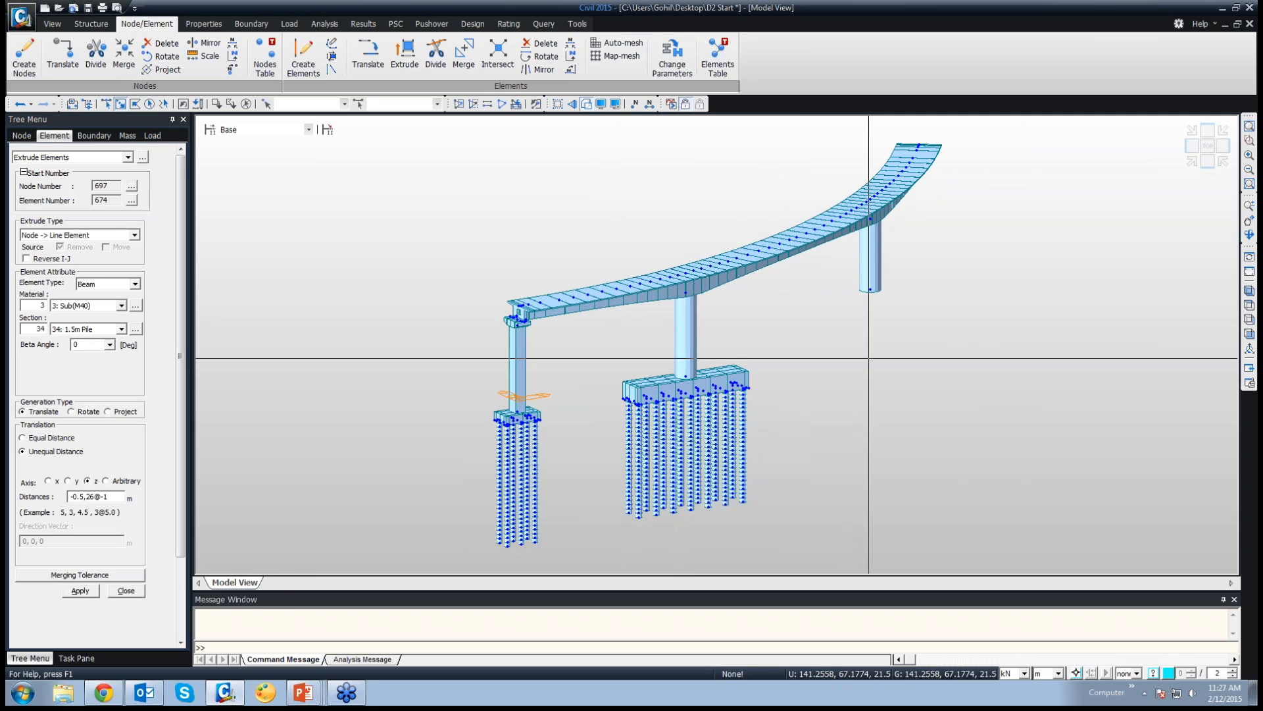
Query the base nodes of the two integral pier columns to measure the distance between them
click(544, 24)
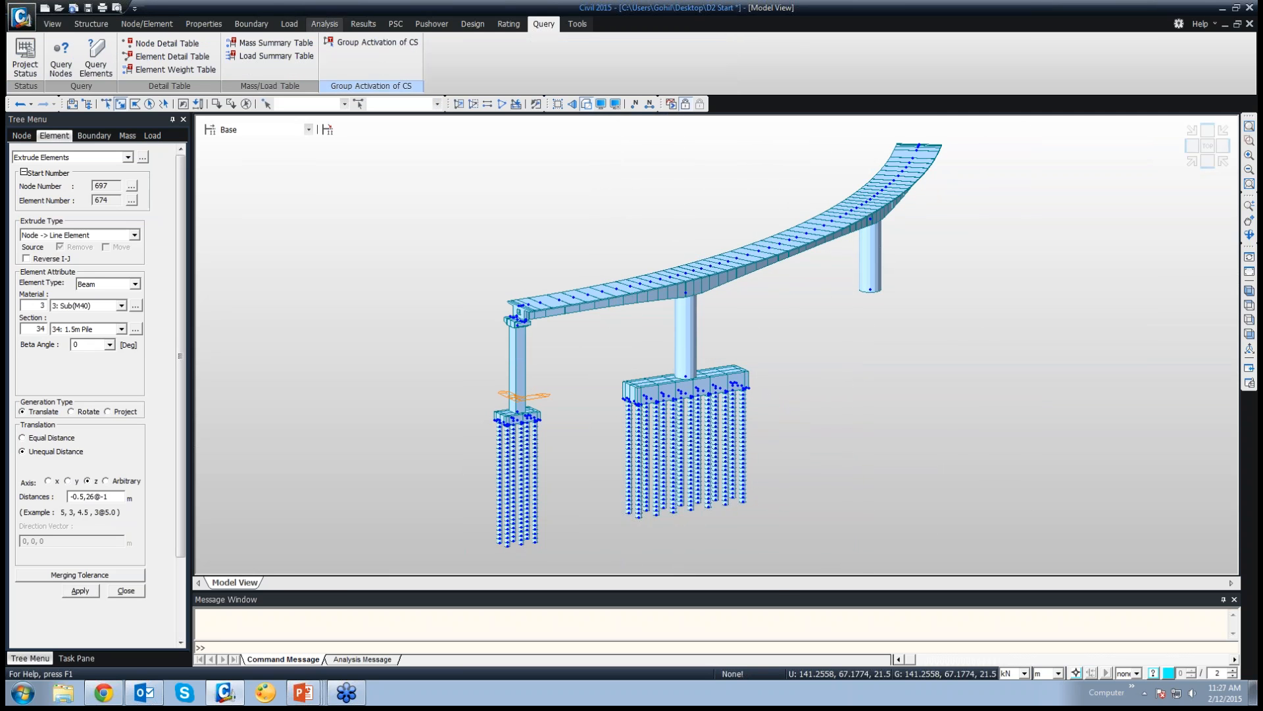
click(60, 60)
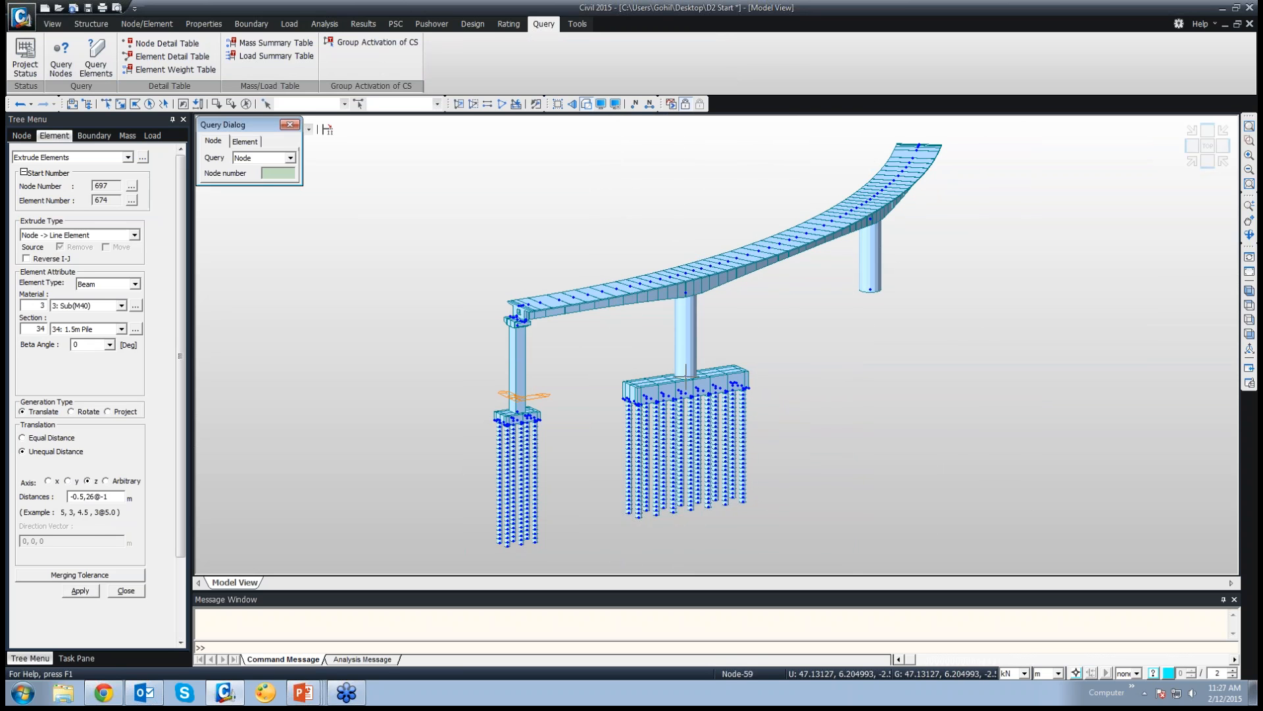
click(686, 374)
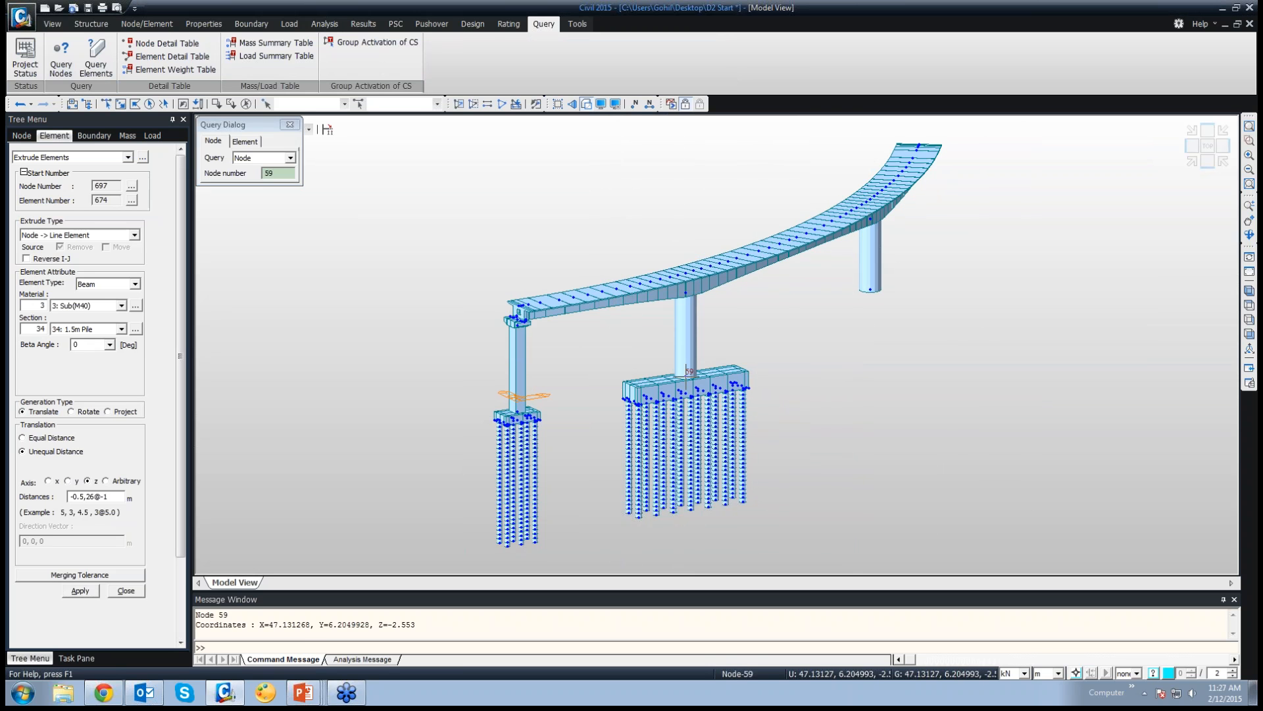
click(870, 290)
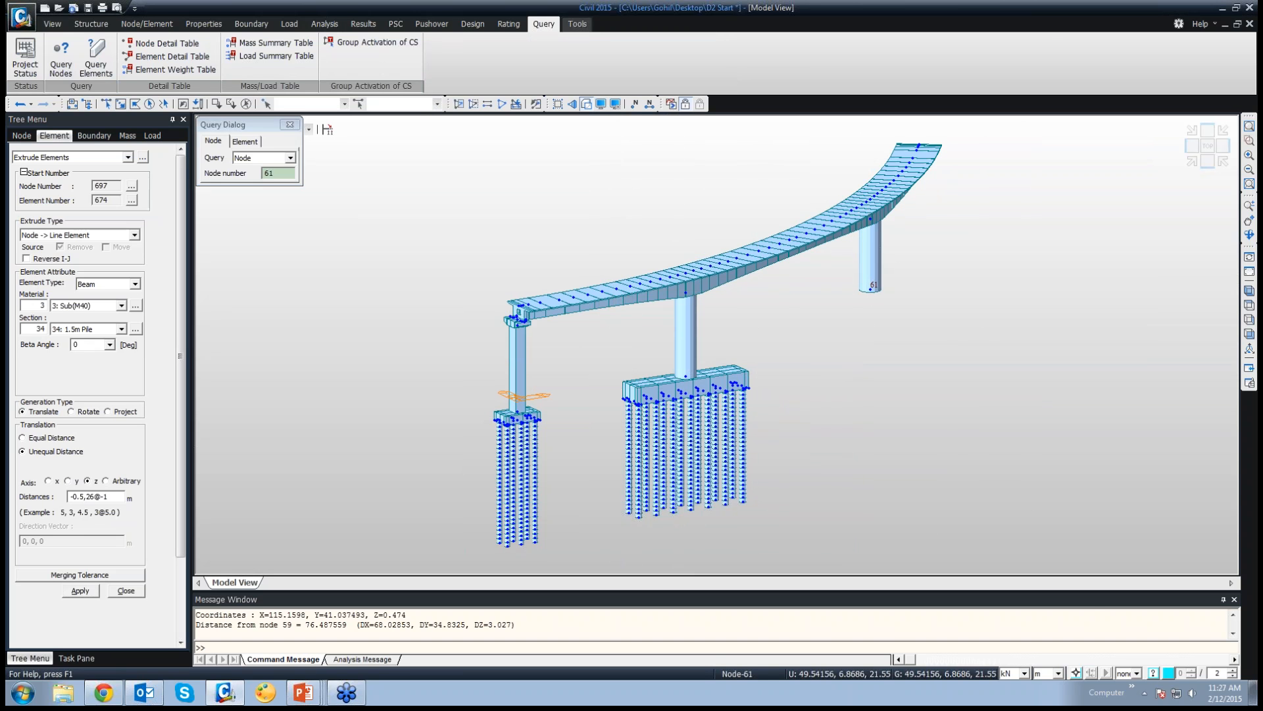
Select the first integral pier's whole pile cap and piles and start Translate Elements for them
click(120, 104)
drag(620, 359, 804, 528)
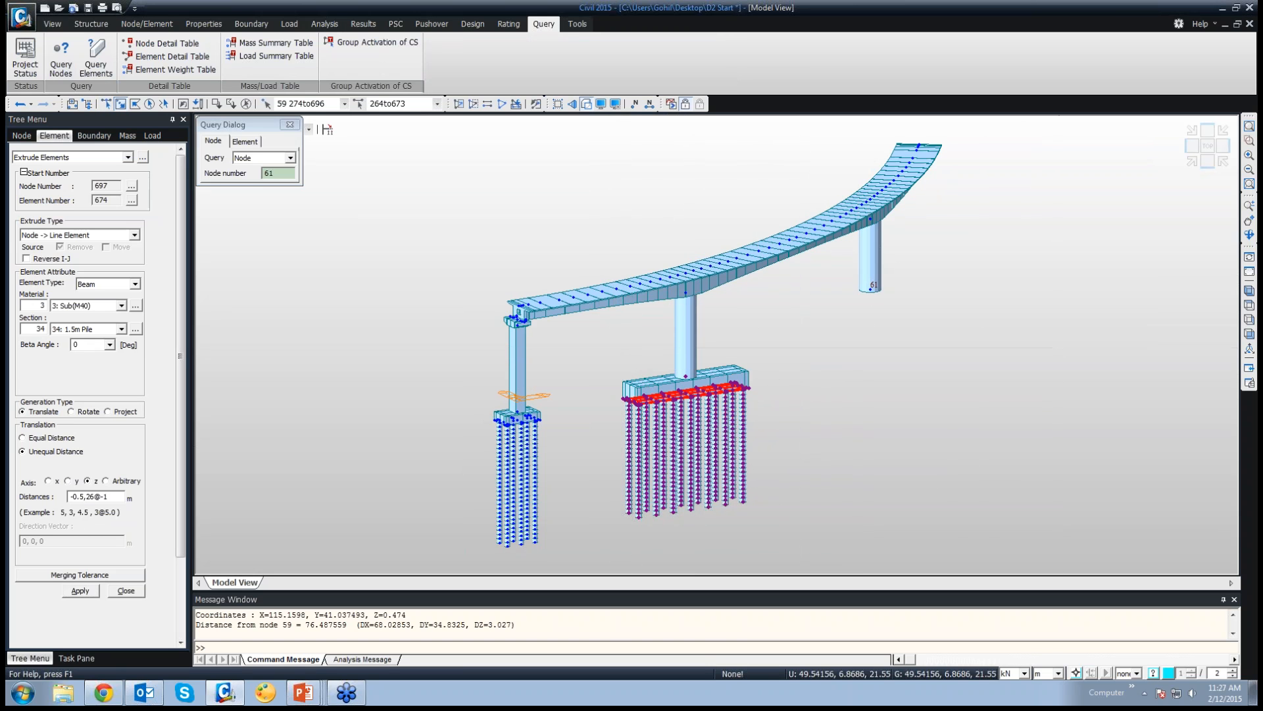
click(146, 23)
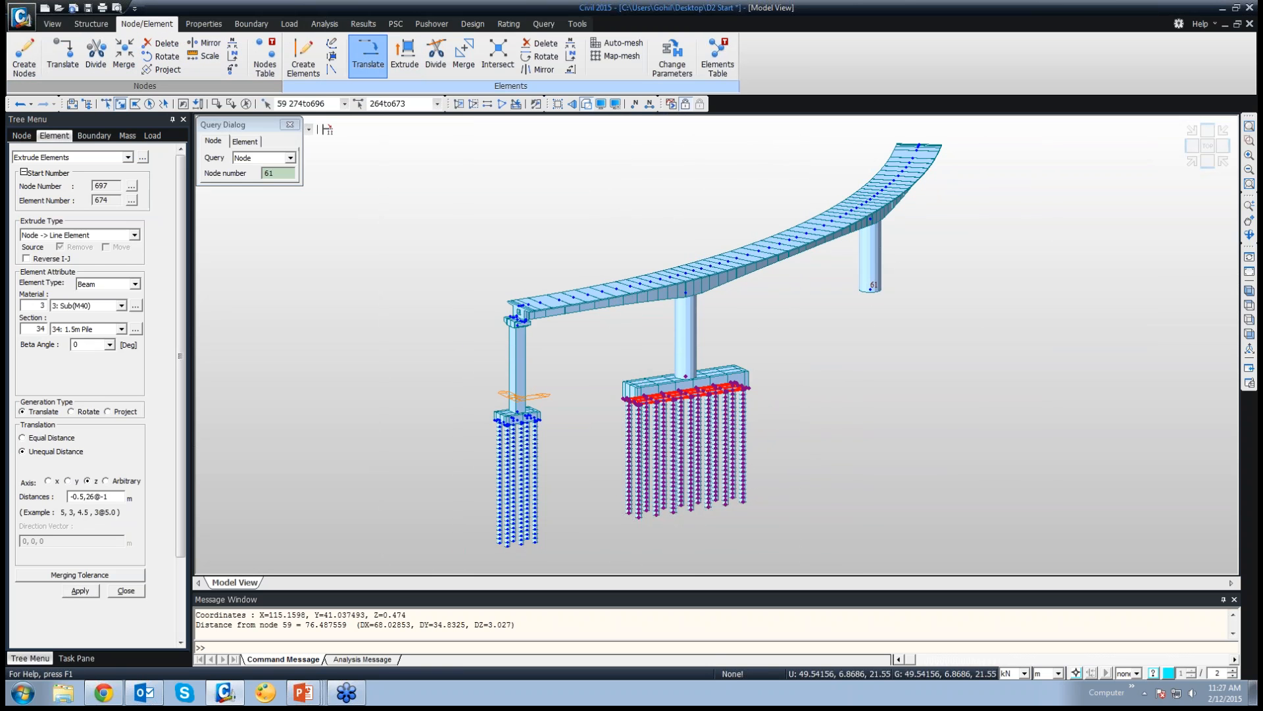
click(368, 56)
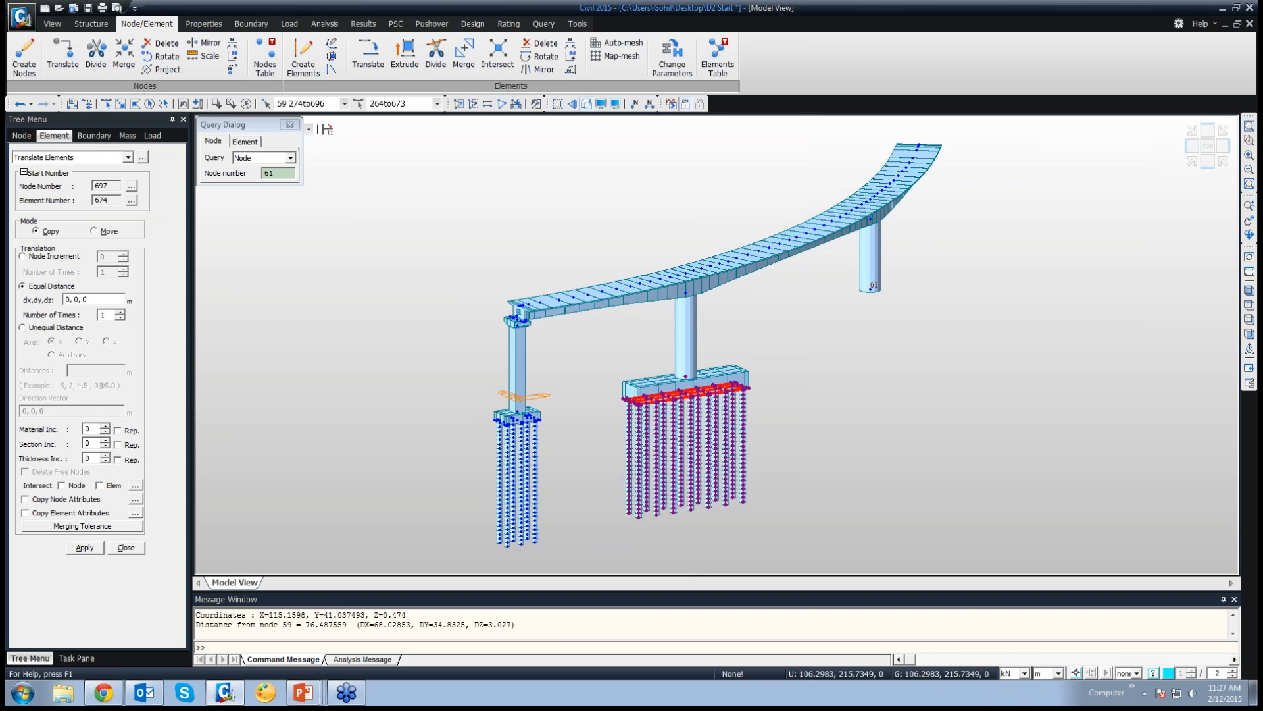
Set the equal copy distance to the queried offset between the two pier base nodes, 68.02853, 34.8325, 3.027 m
click(92, 300)
click(686, 373)
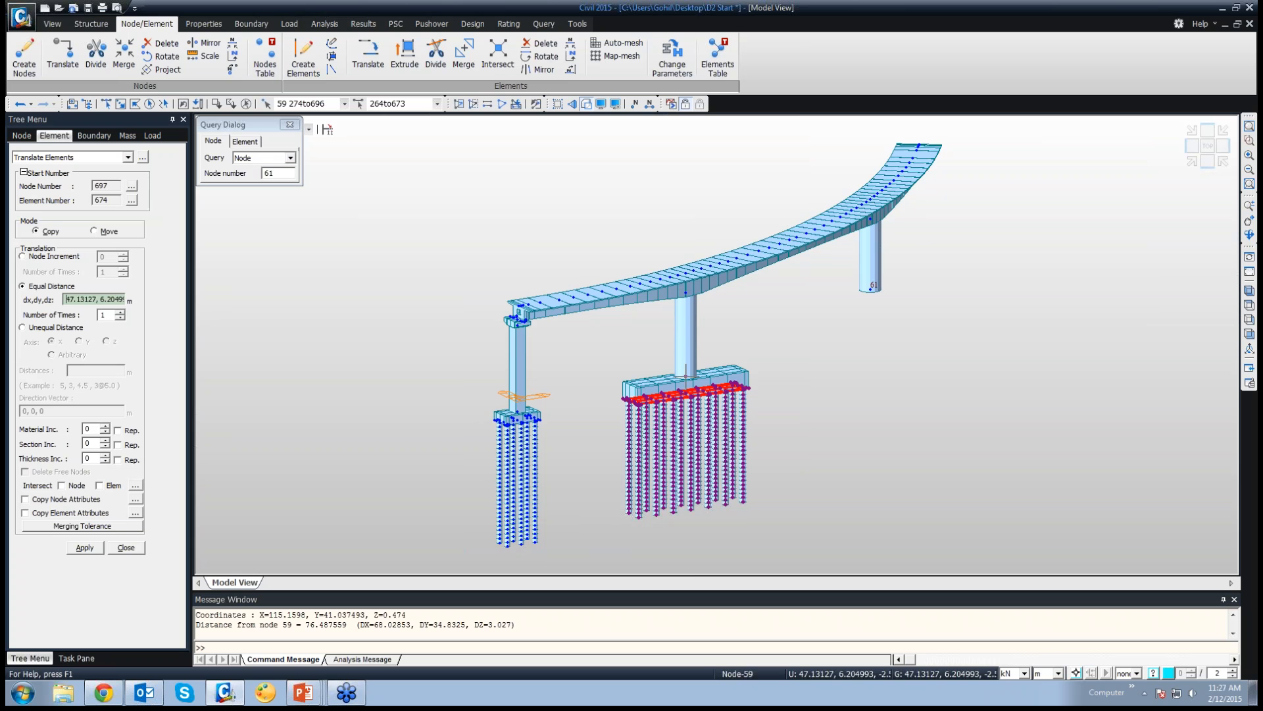
click(746, 500)
drag(511, 625, 359, 624)
key(ctrl+c)
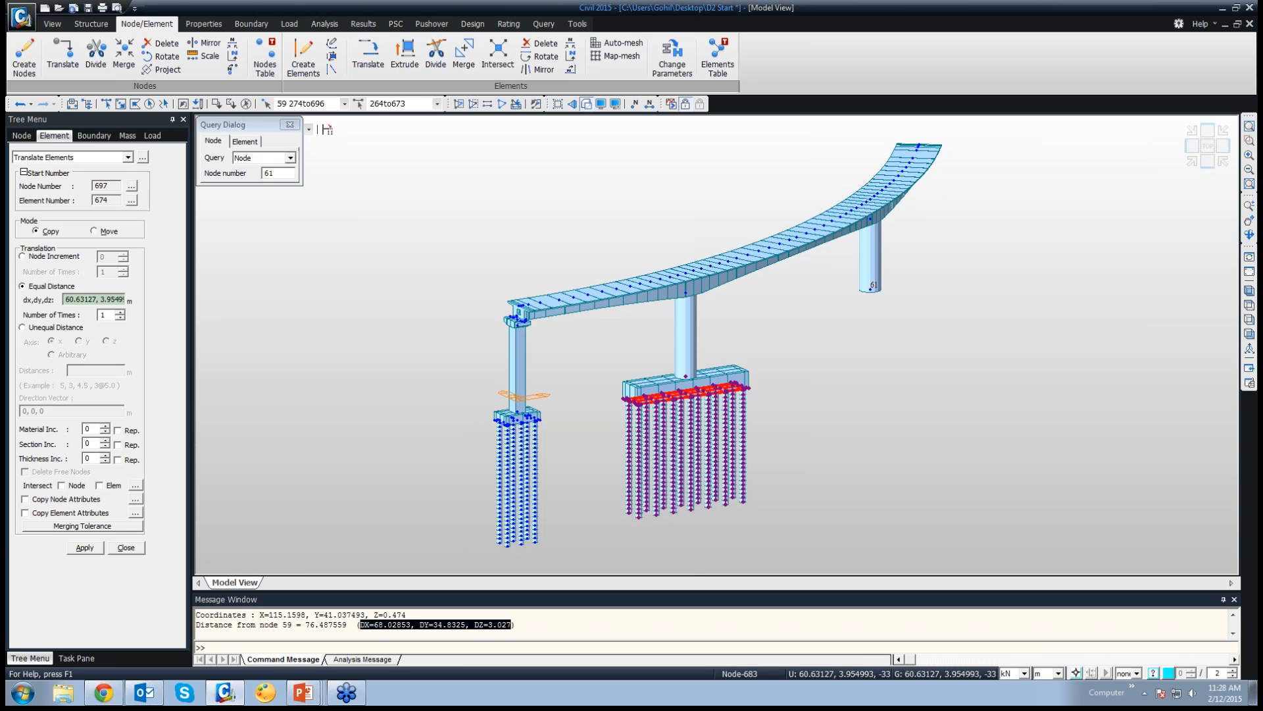
click(95, 300)
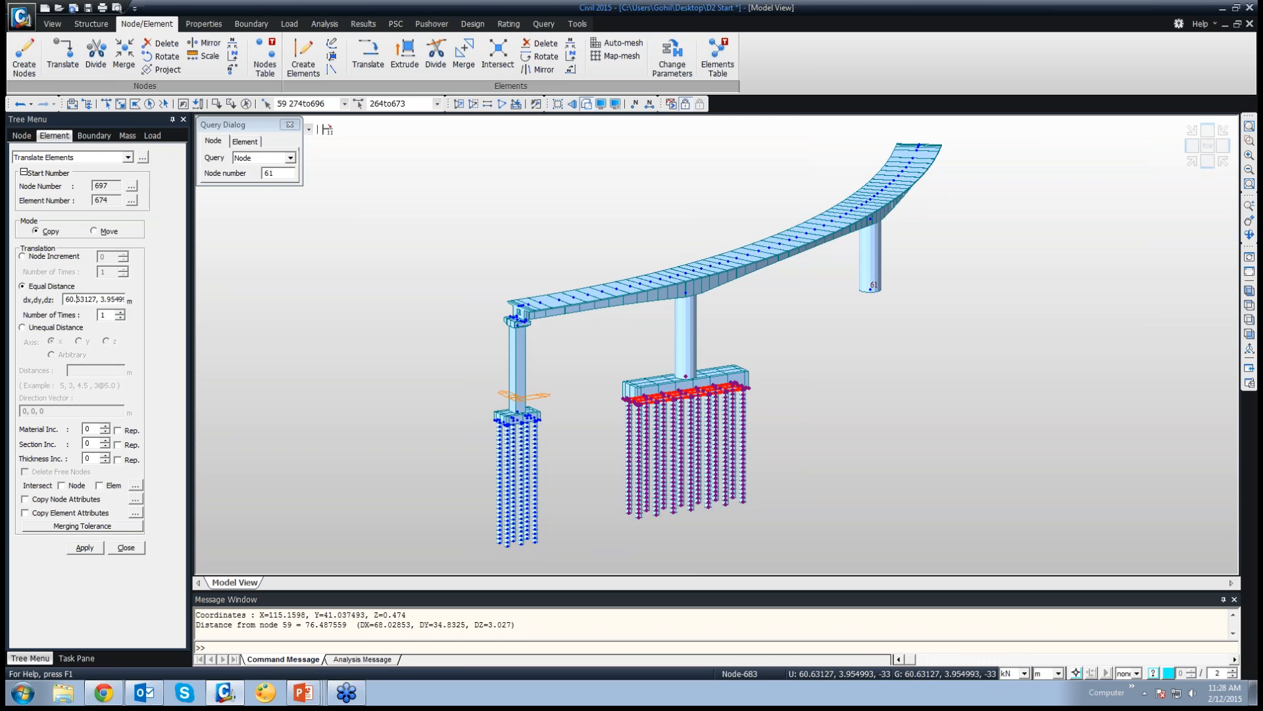
click(77, 299)
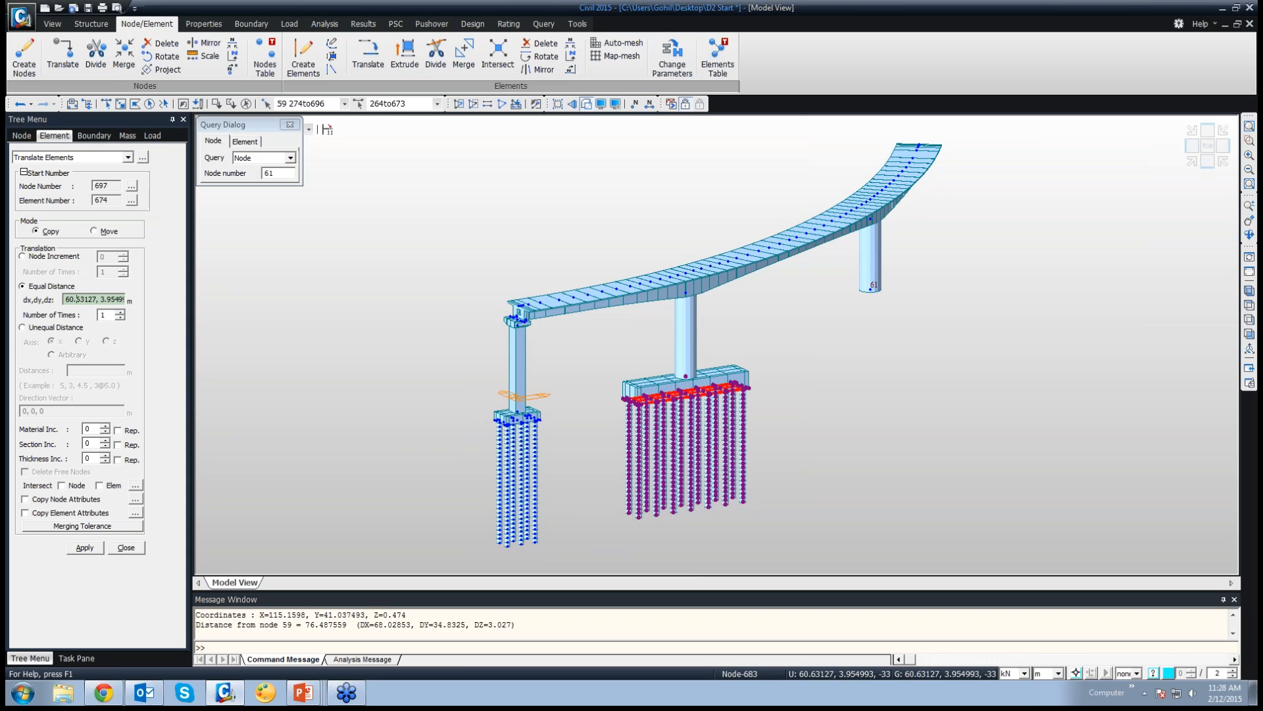
key(ctrl+v)
key(End)
key(shift+Home)
key(End)
click(105, 299)
key(BackSpace)
key(BackSpace)
key(BackSpace)
click(73, 299)
key(BackSpace)
key(BackSpace)
key(BackSpace)
key(Home)
key(Delete)
key(Delete)
key(Delete)
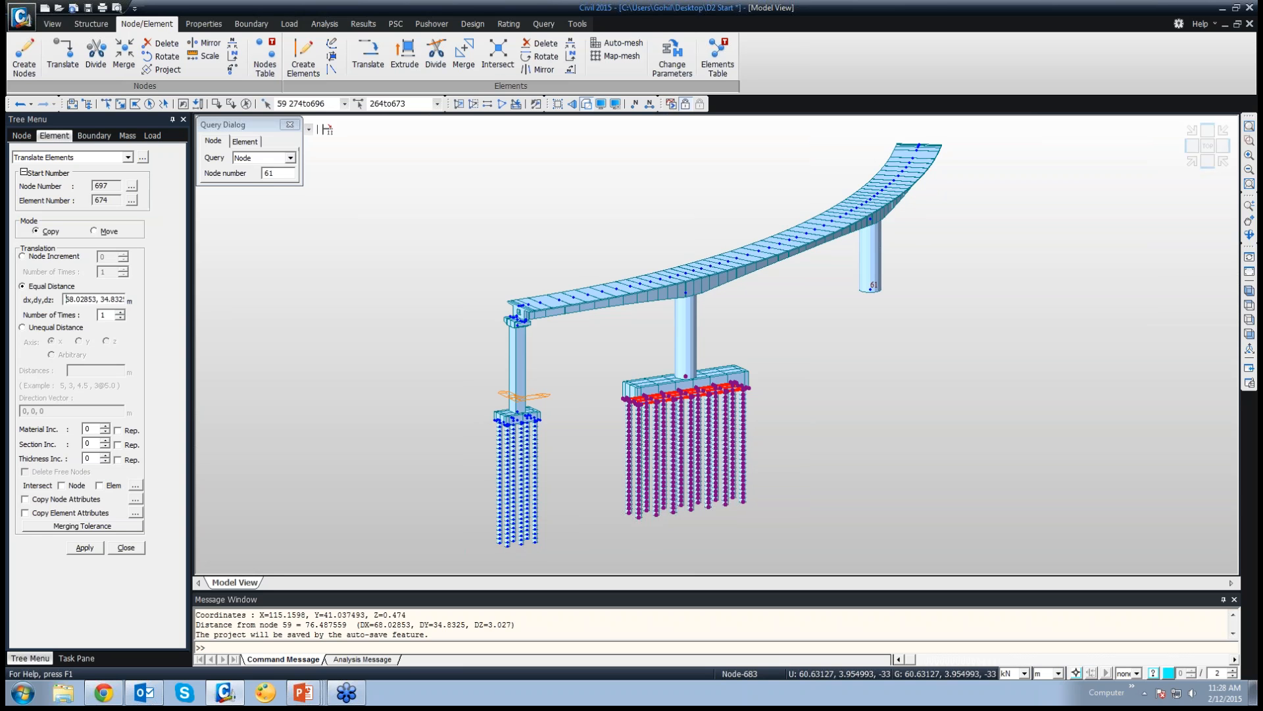
Copy the pile cap and piles to the second integral pier, including node and element attributes
click(26, 513)
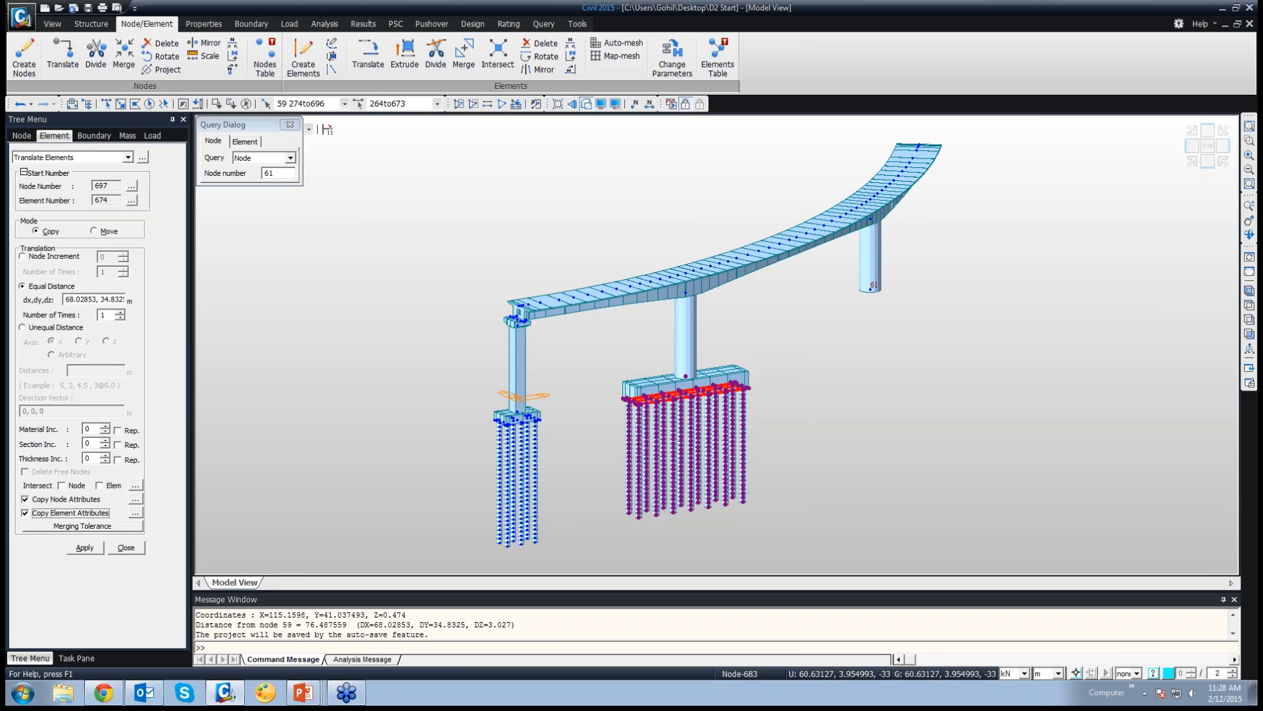
click(85, 548)
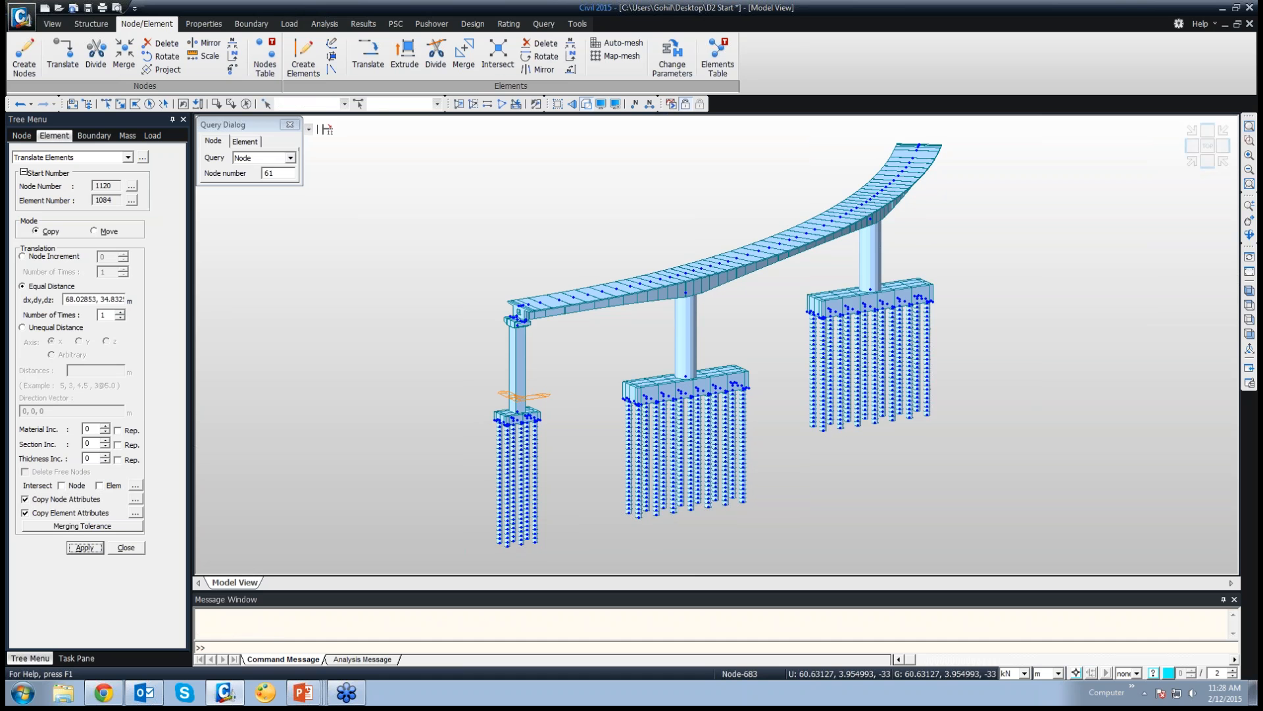
Undo the pile foundation copy and reselect the first integral pier's pile cap and piles
key(ctrl+z)
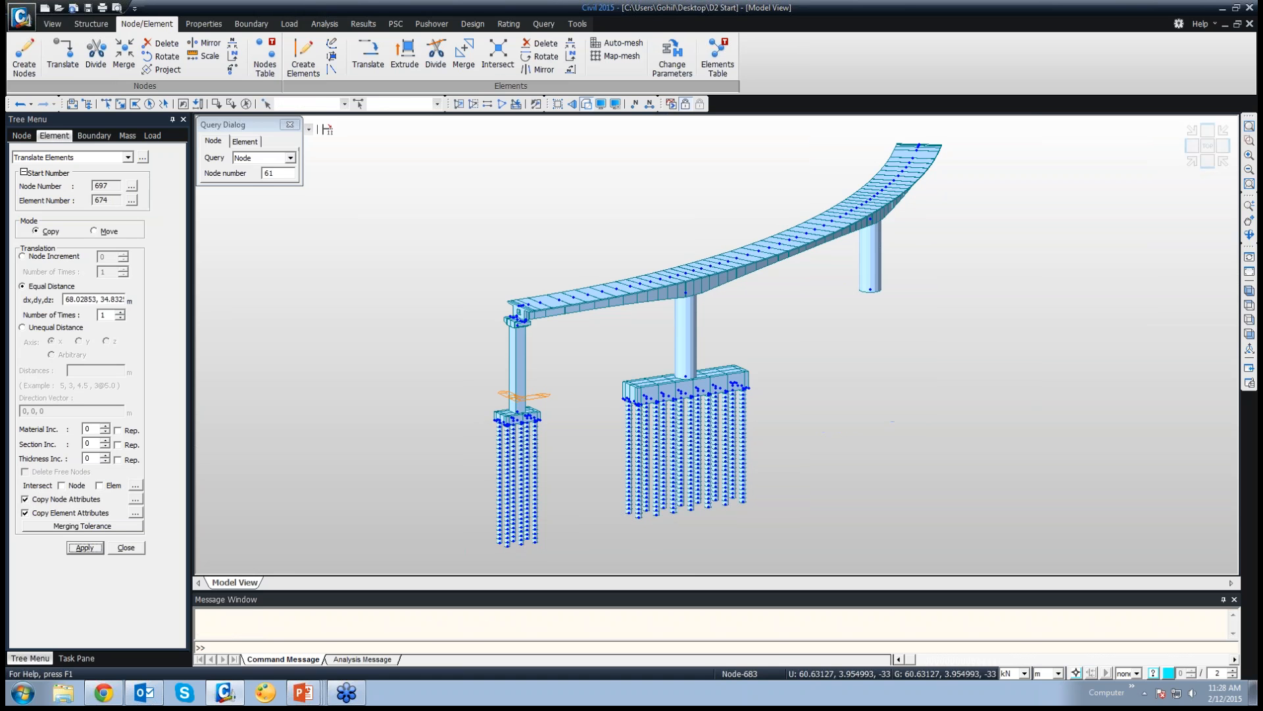
click(121, 104)
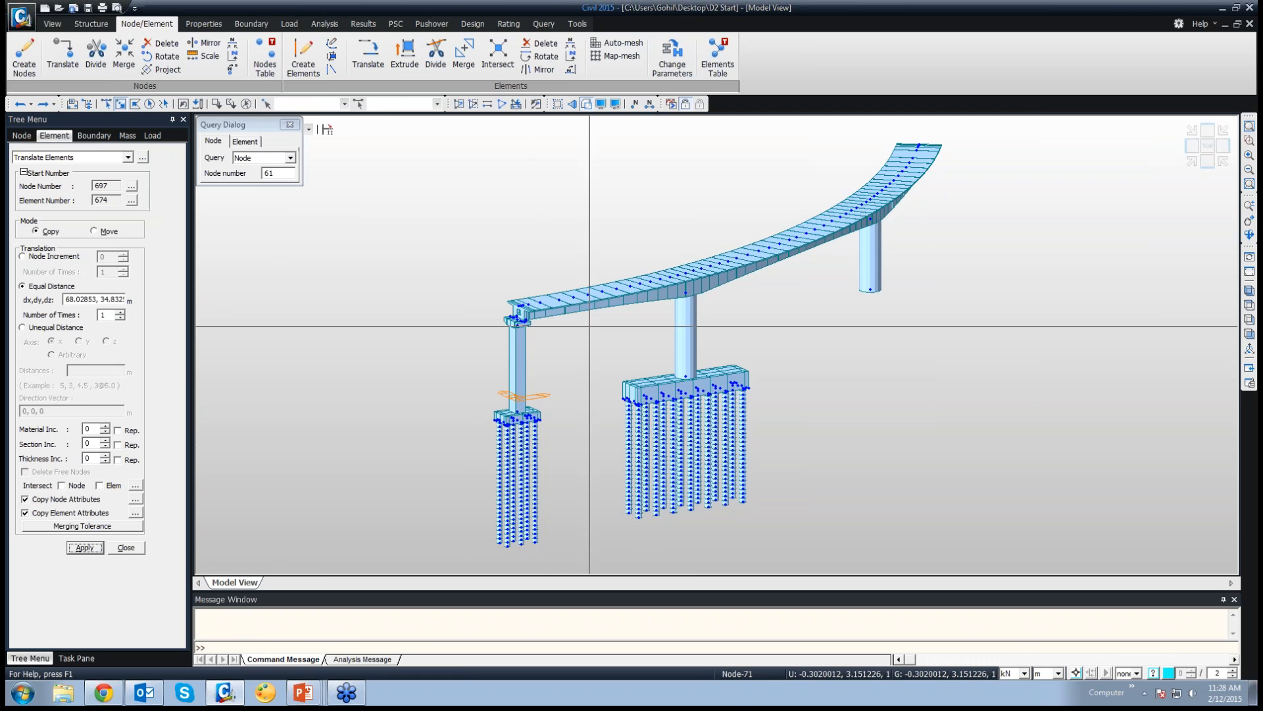
drag(595, 353, 819, 552)
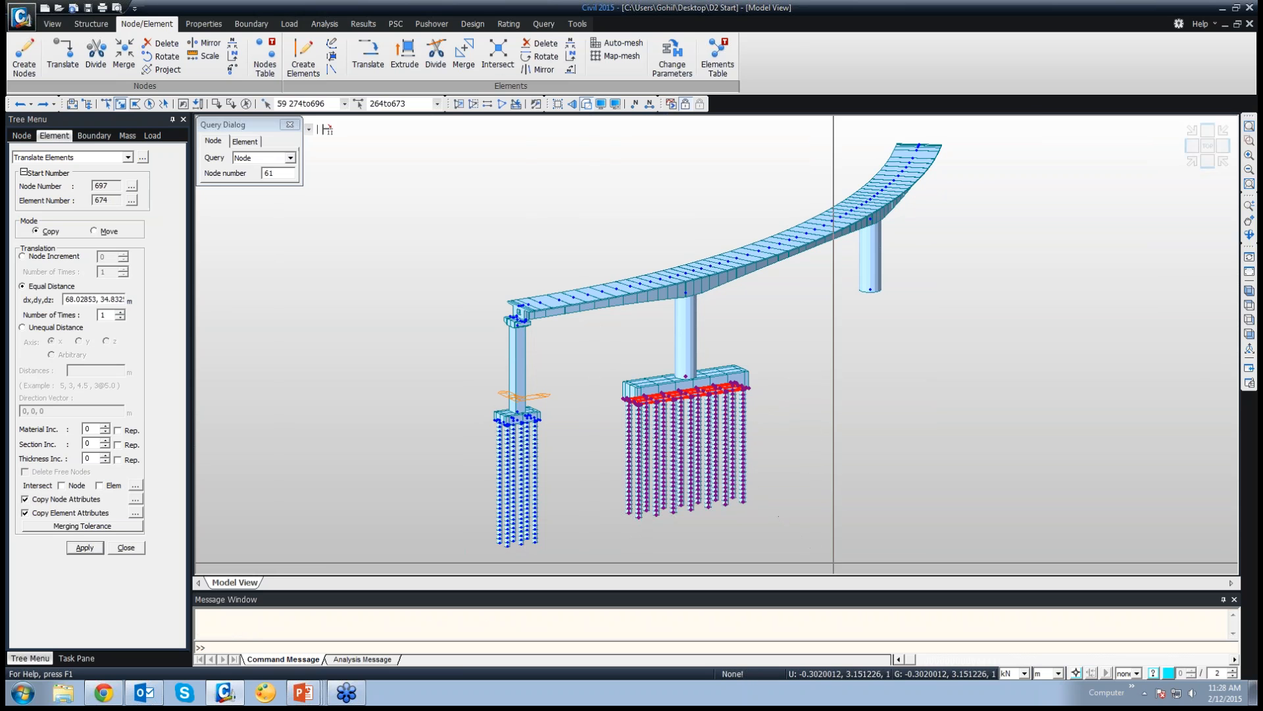
Copy the pile foundation once by the vector picked from the first integral pier's base node to the second's, and check the wireframe and rendered shape
double_click(77, 299)
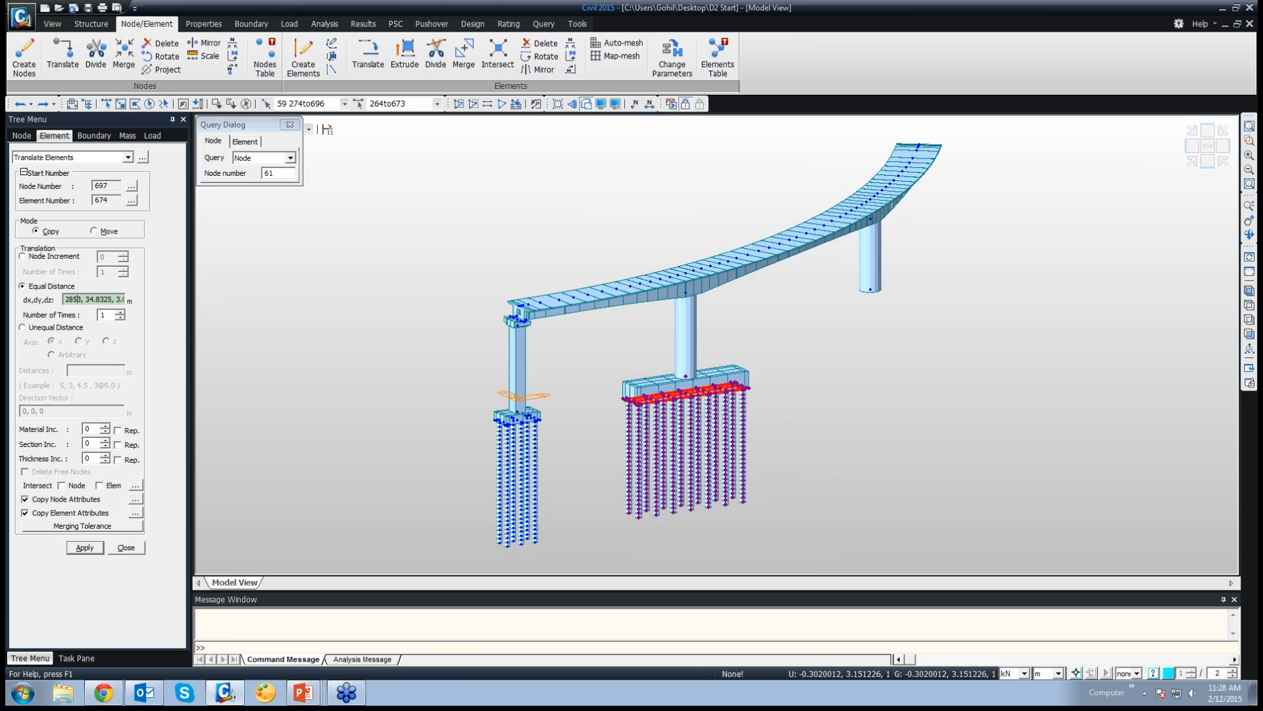
double_click(79, 300)
key(Delete)
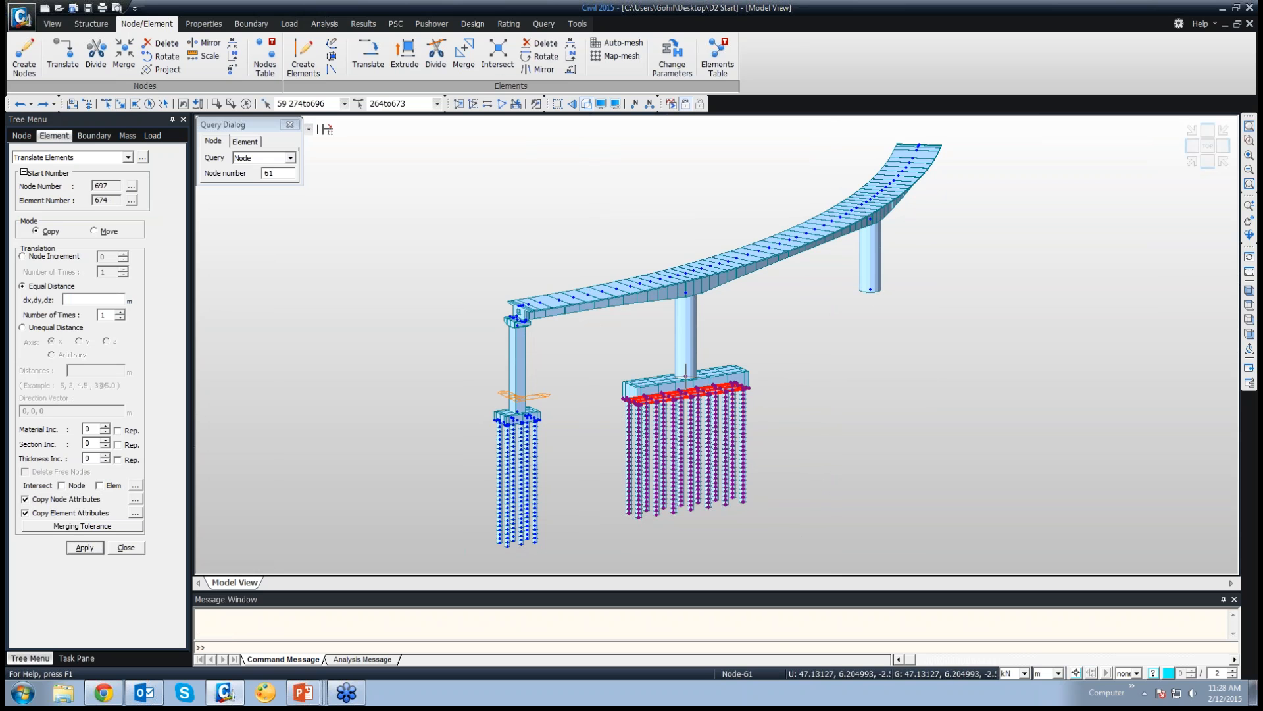
click(686, 376)
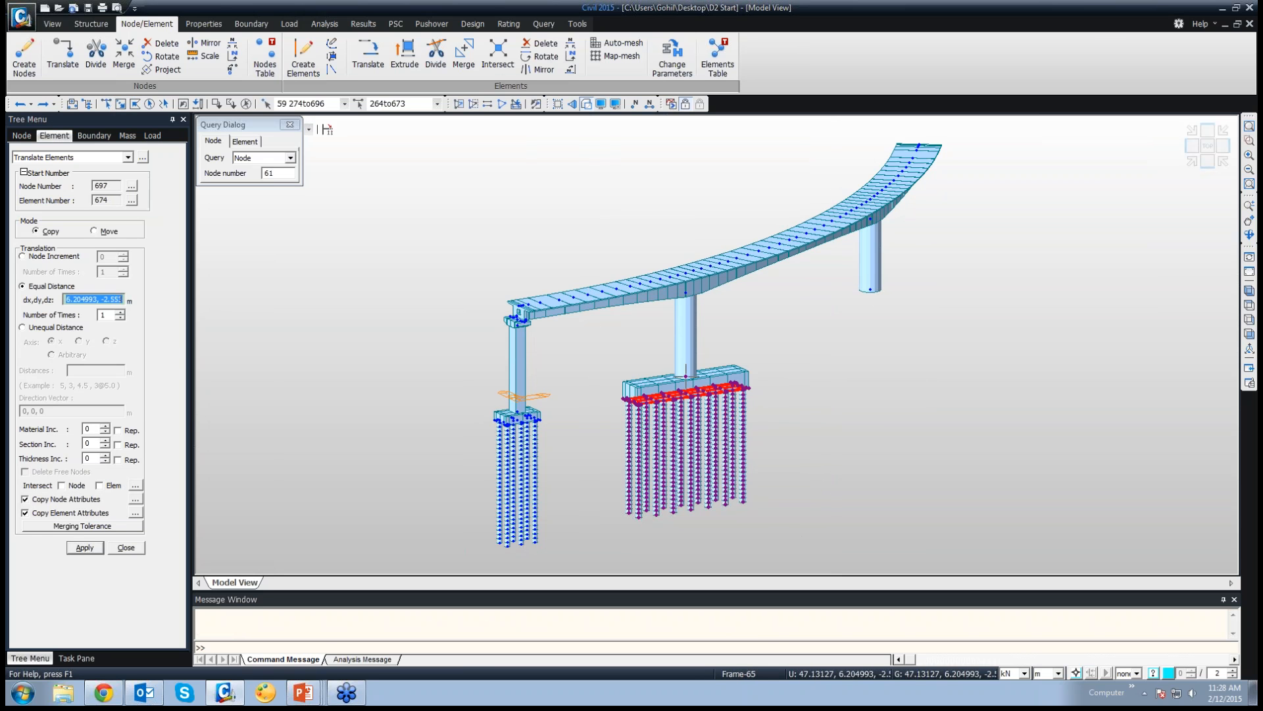
click(869, 290)
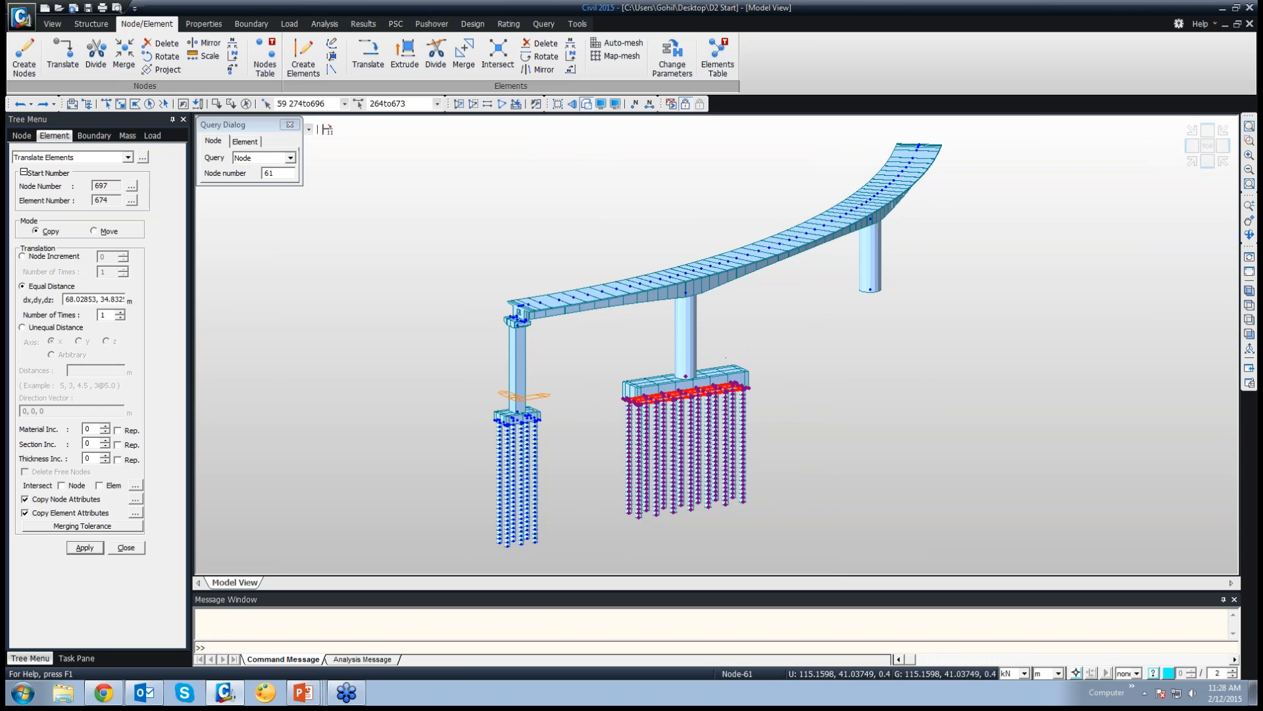
click(85, 548)
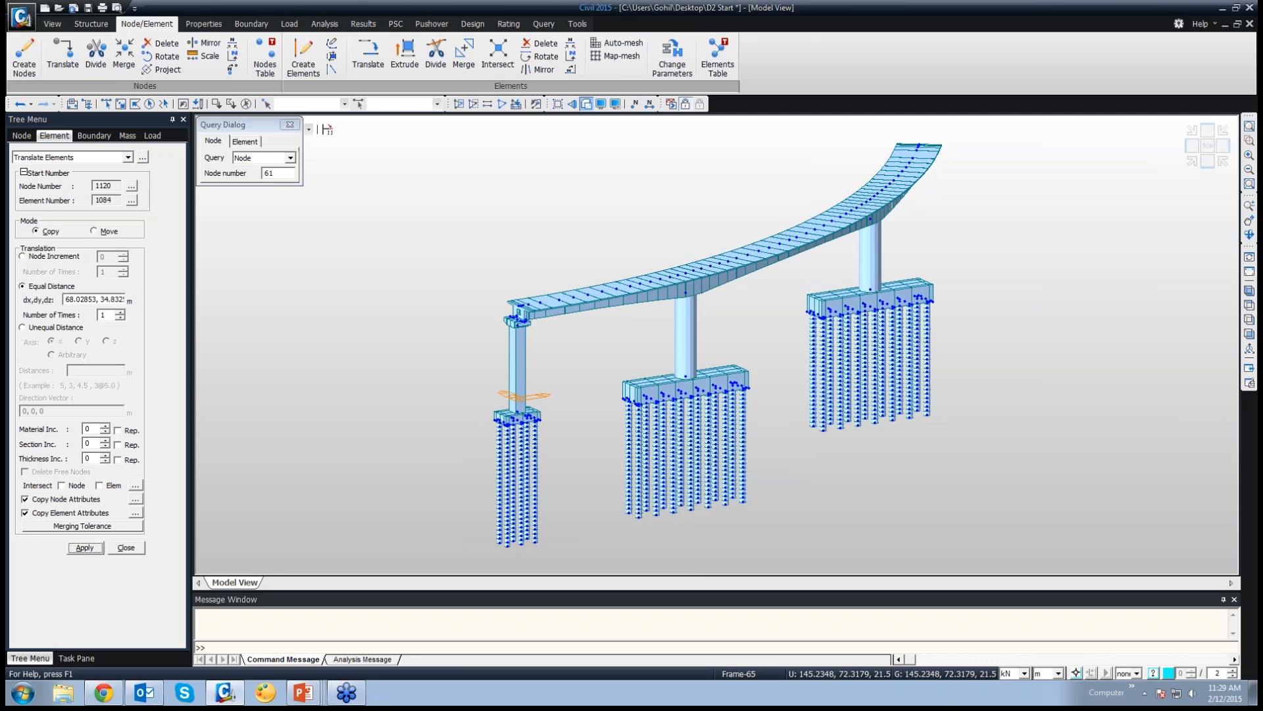
click(586, 104)
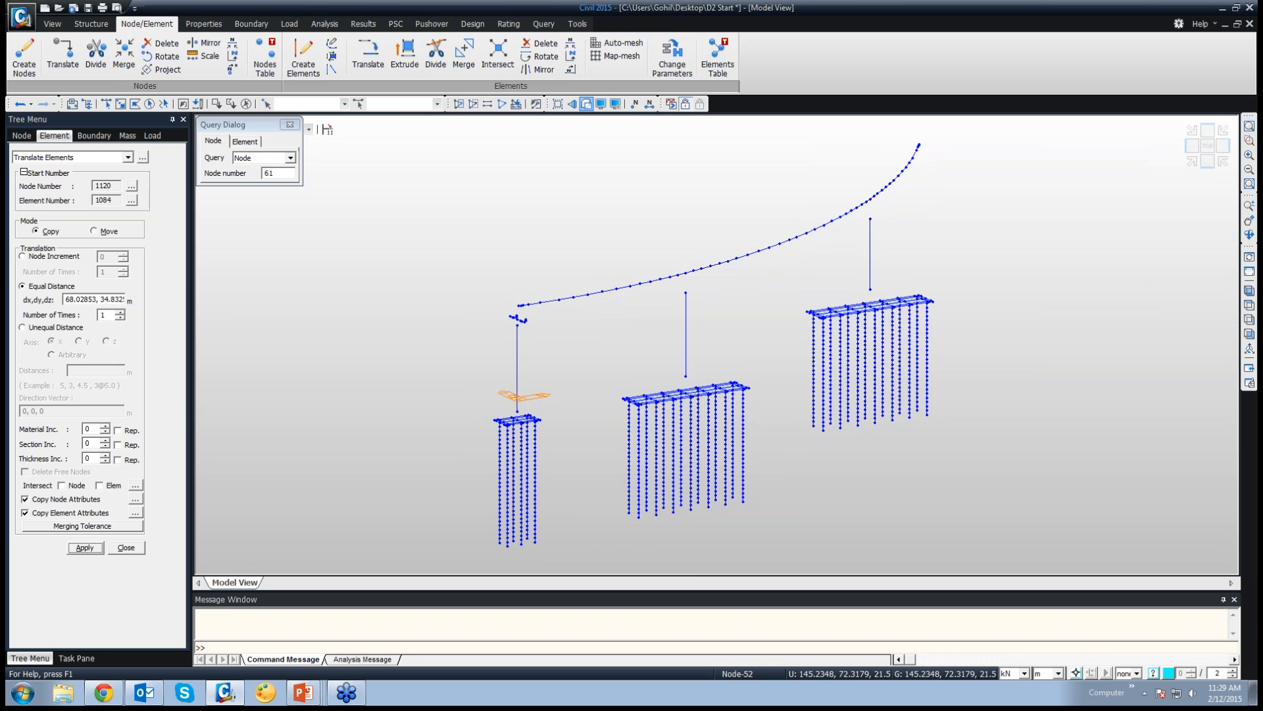
click(586, 104)
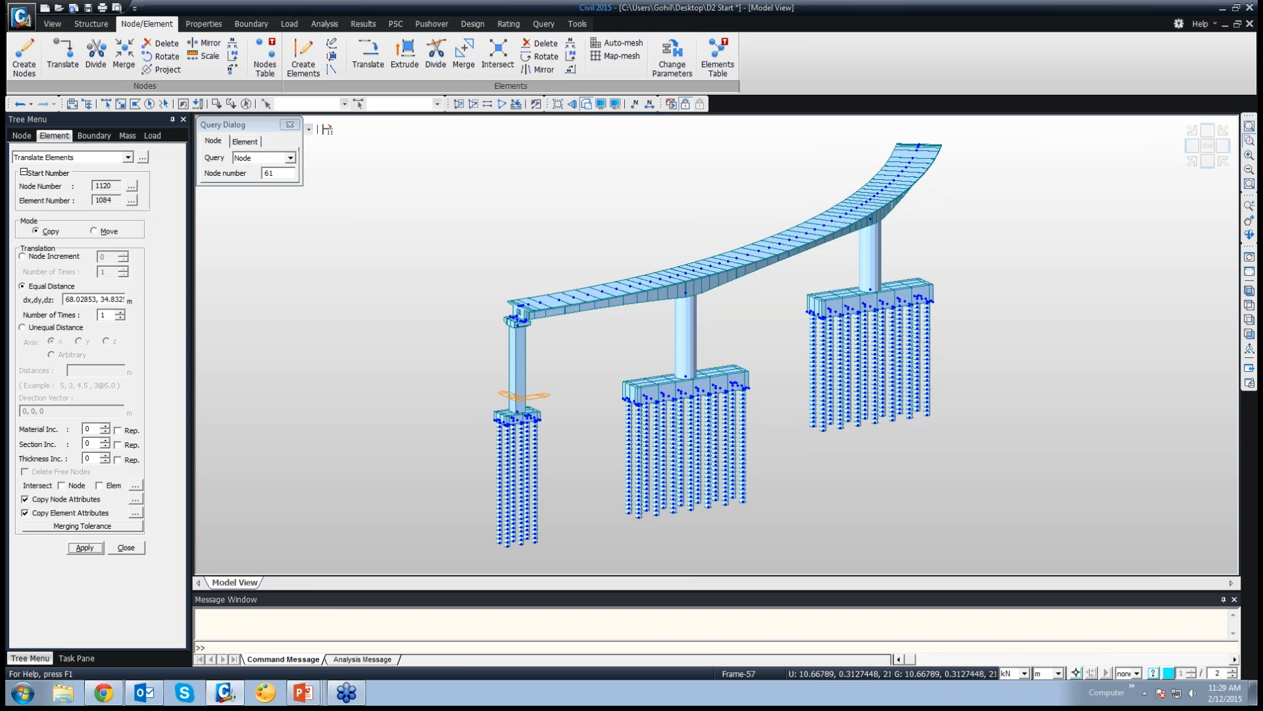
Start a rigid link at the end pier and set girder node 2, the second node from the girder end, as master node
drag(505, 289, 552, 331)
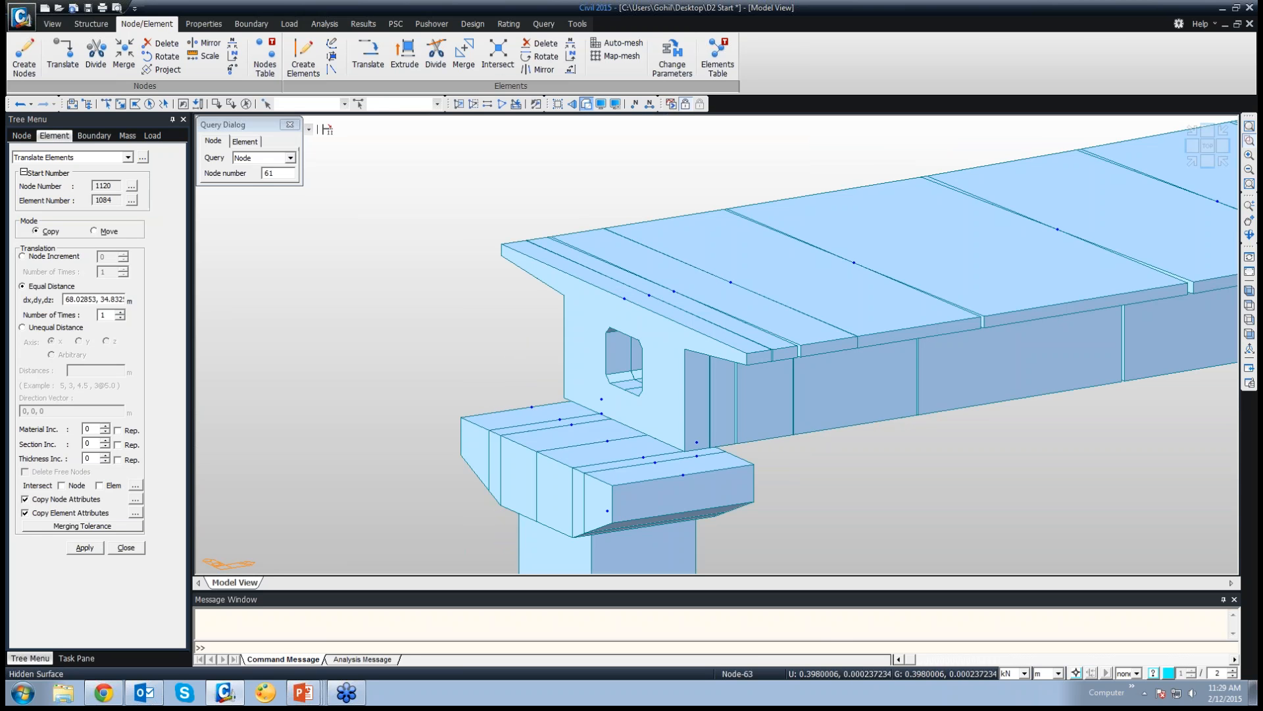
click(587, 103)
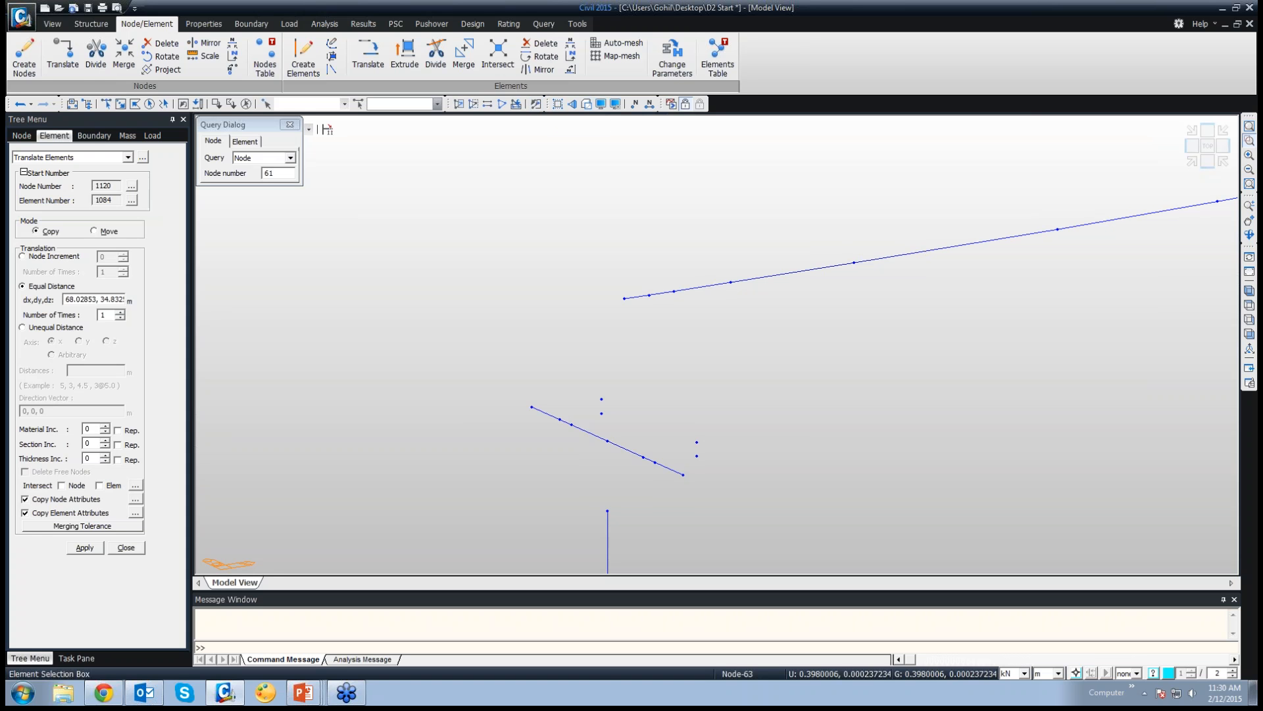
click(251, 24)
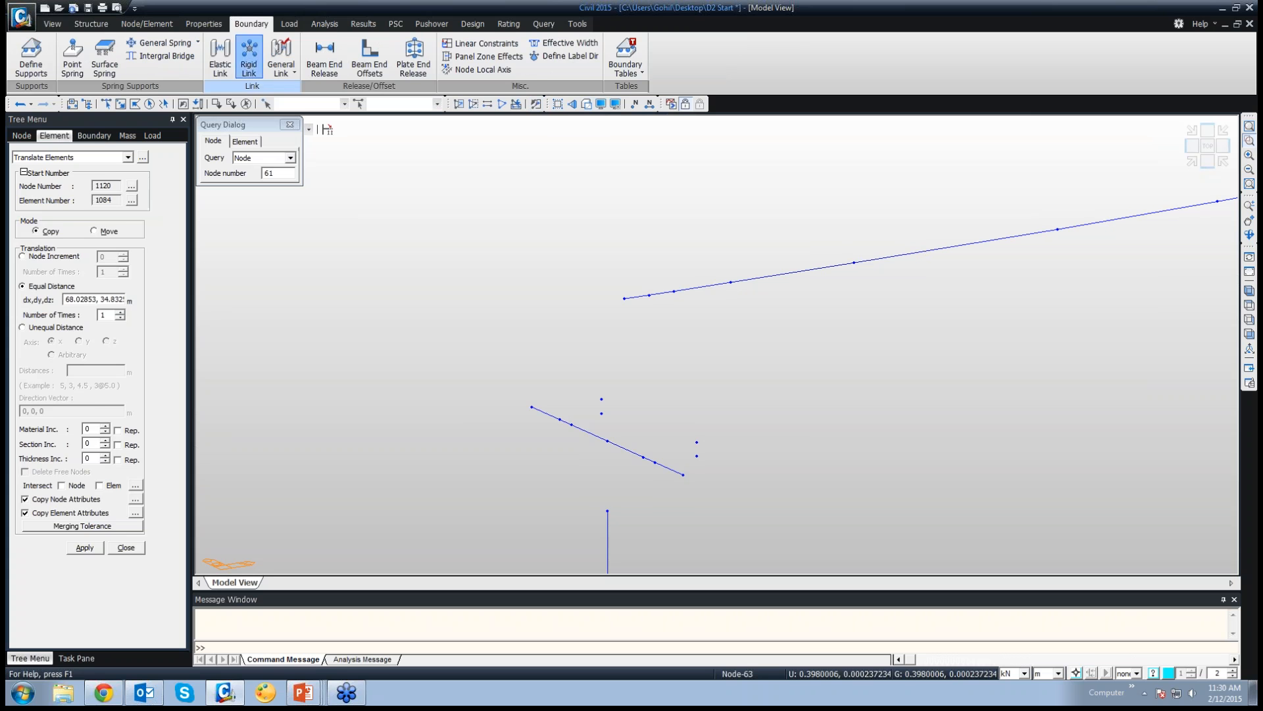
click(248, 53)
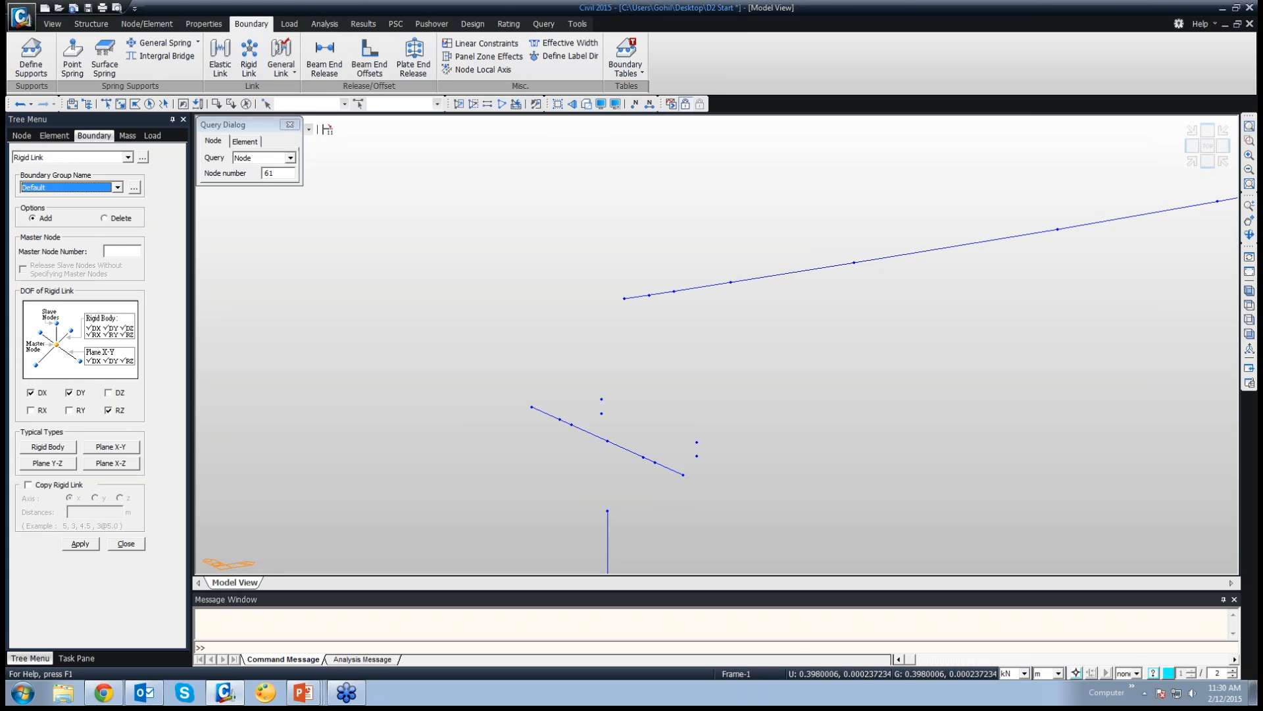
click(123, 251)
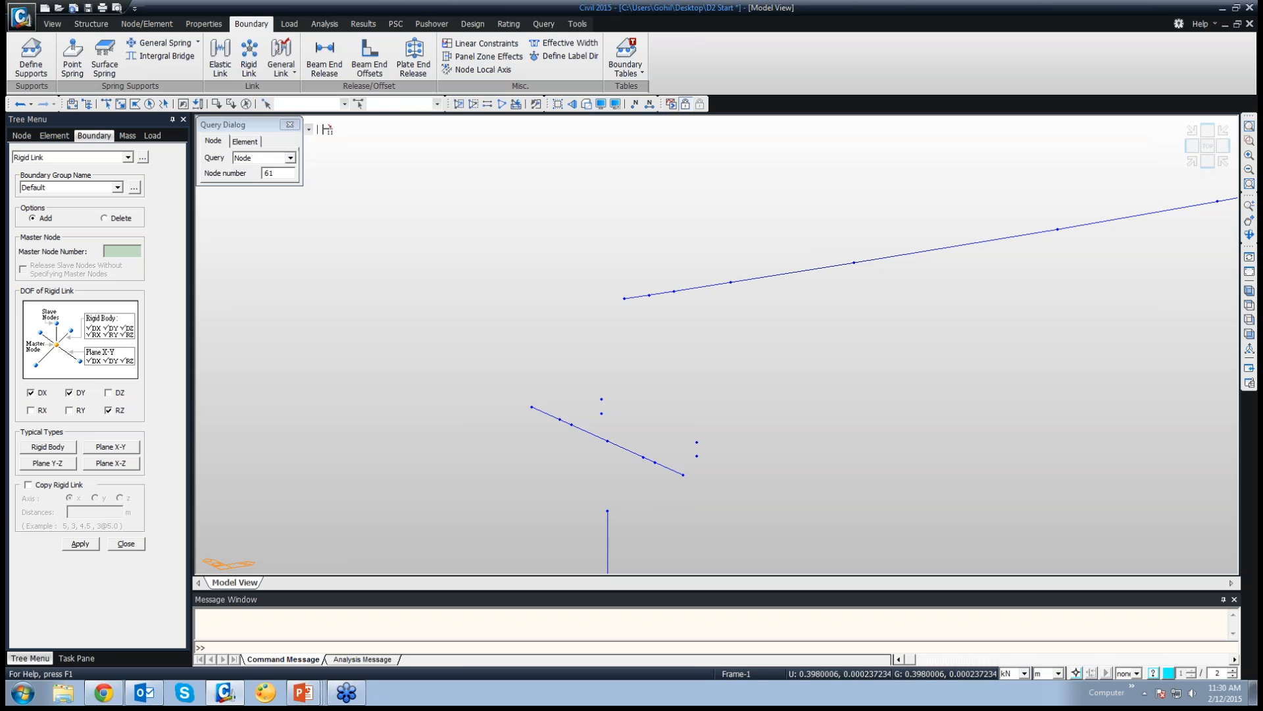
click(649, 296)
Connect the two upper bearing nodes to the girder's master node using the Rigid Body type, and check the links on the rendered shape
click(120, 104)
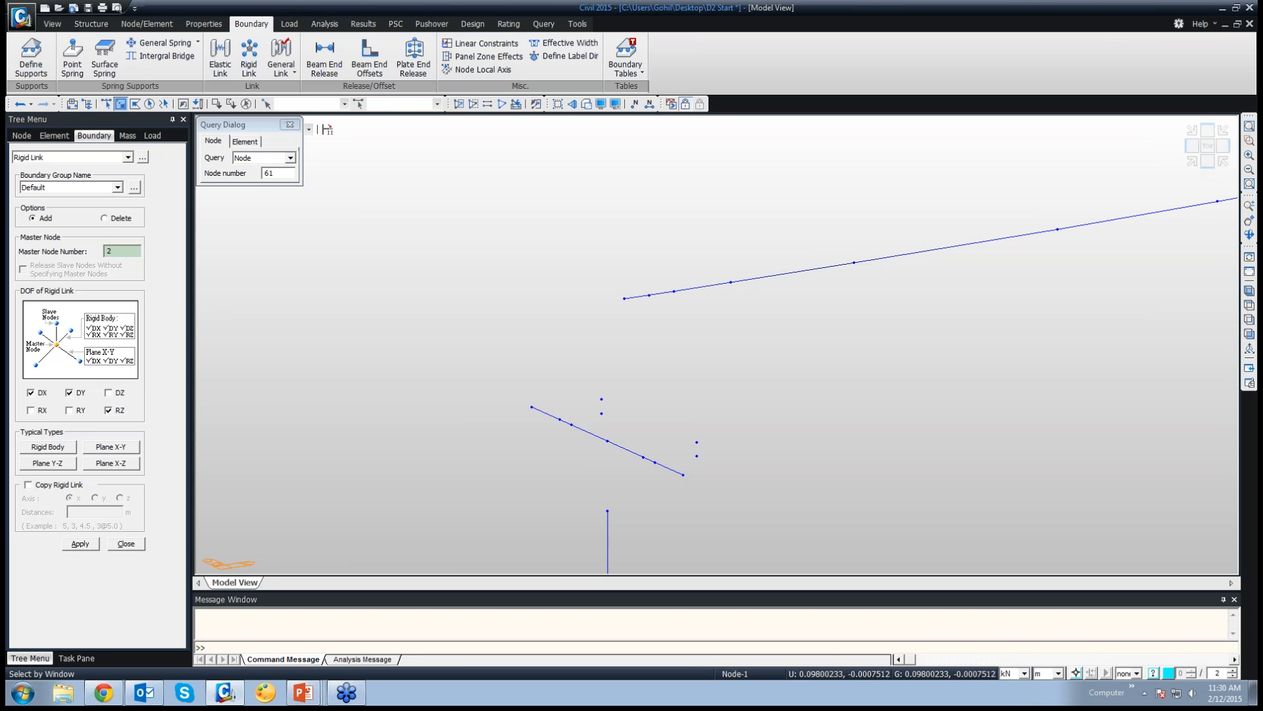
click(572, 391)
click(47, 446)
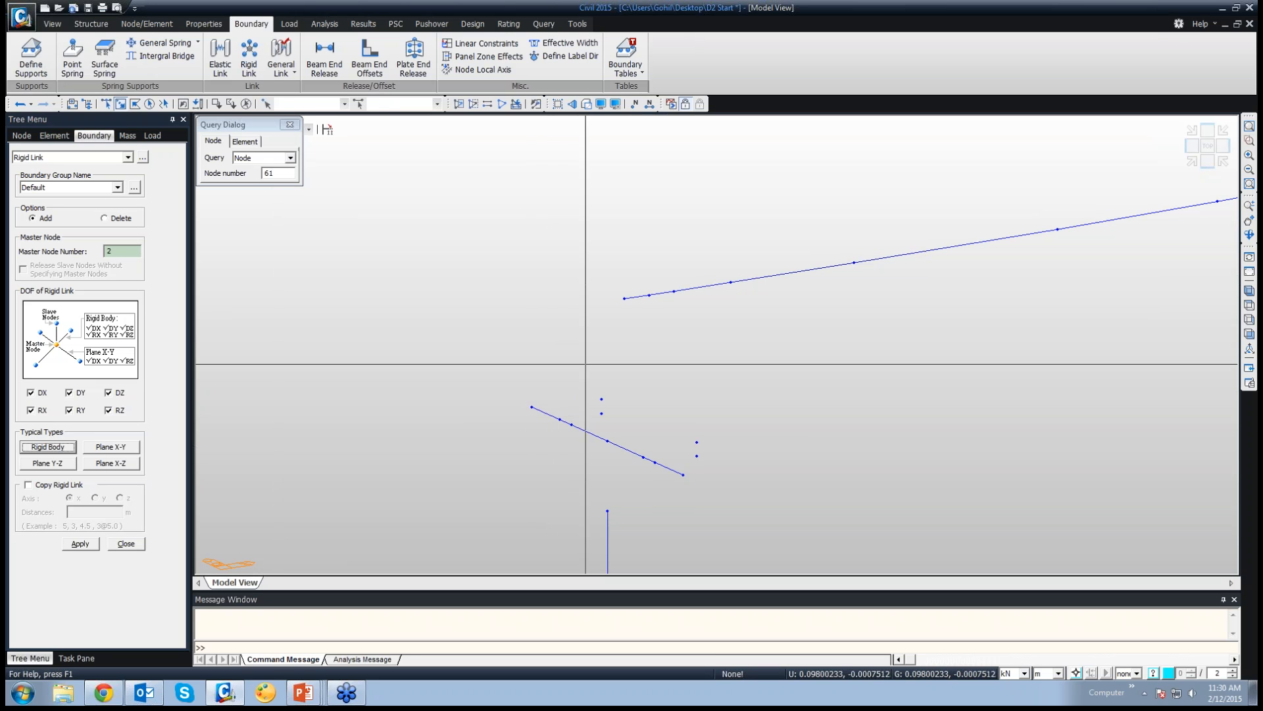
click(601, 395)
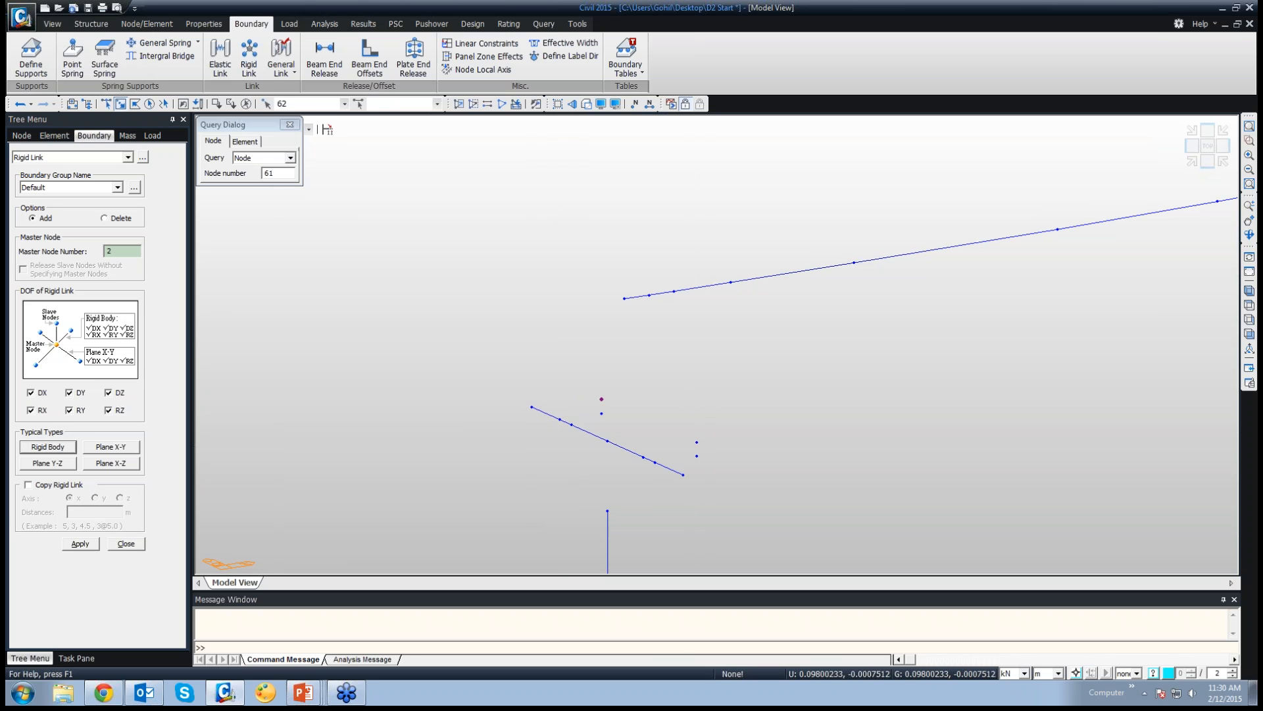
click(697, 437)
click(80, 543)
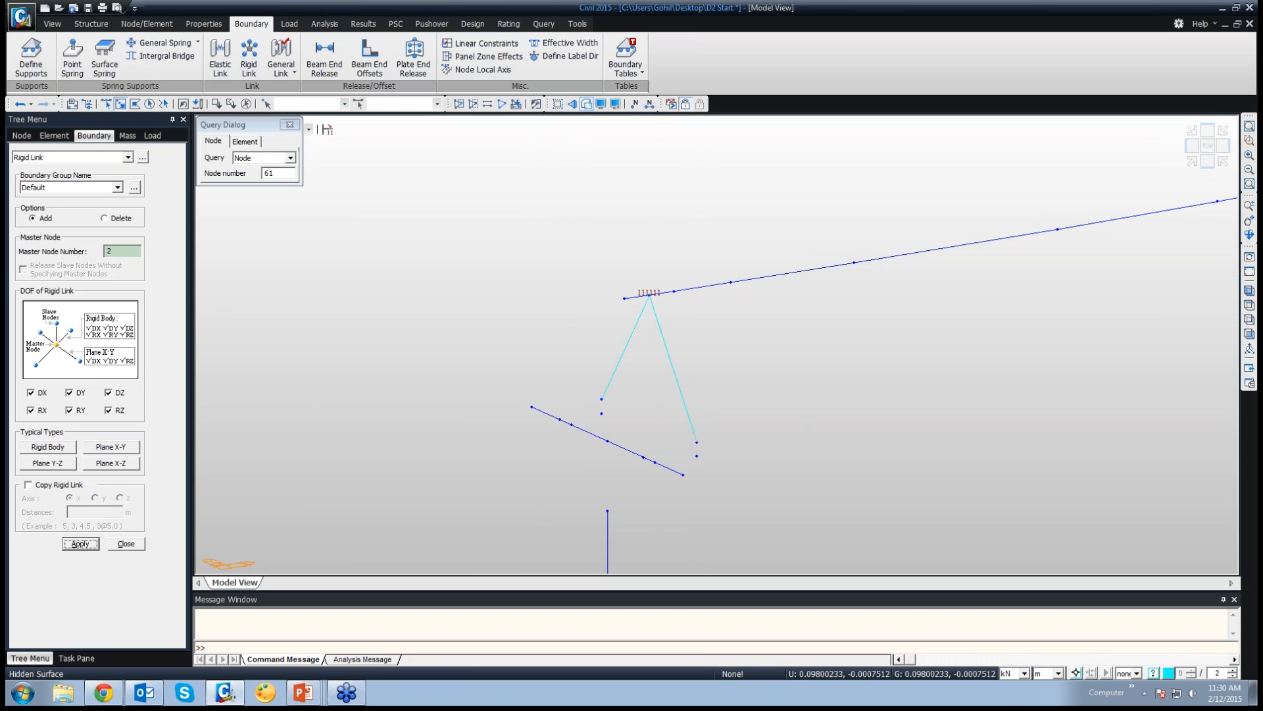
click(586, 104)
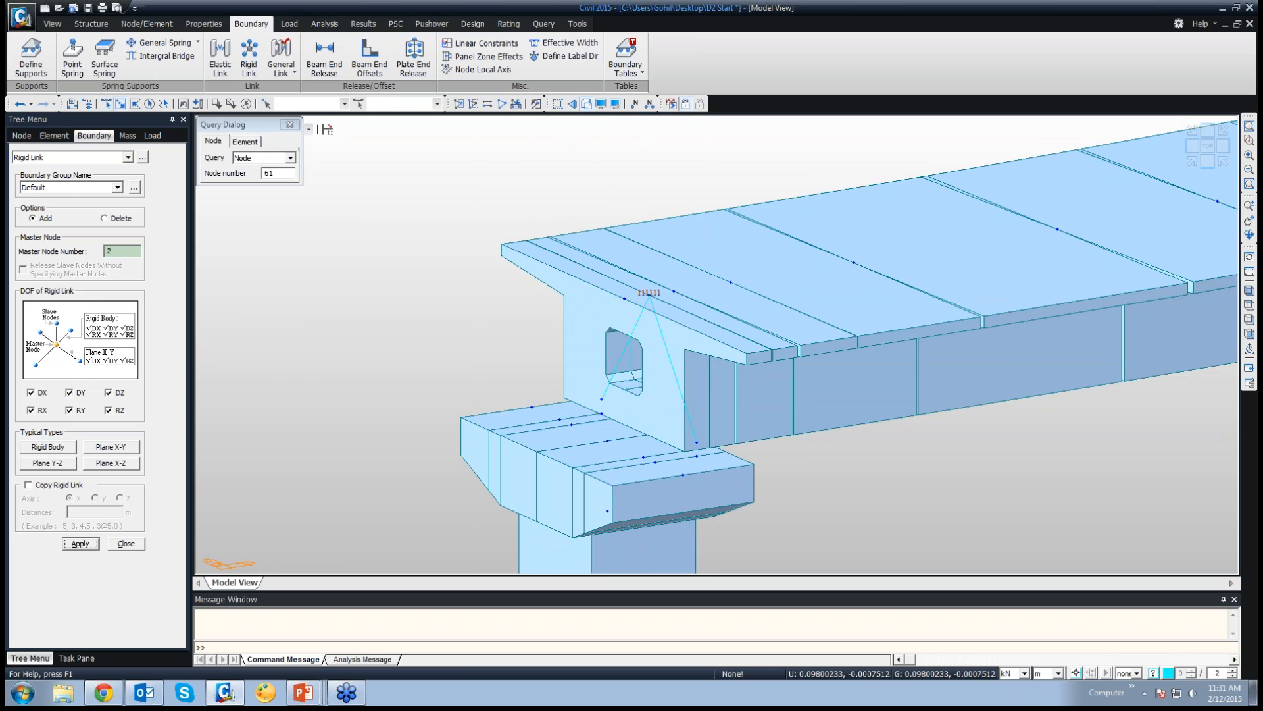
click(125, 544)
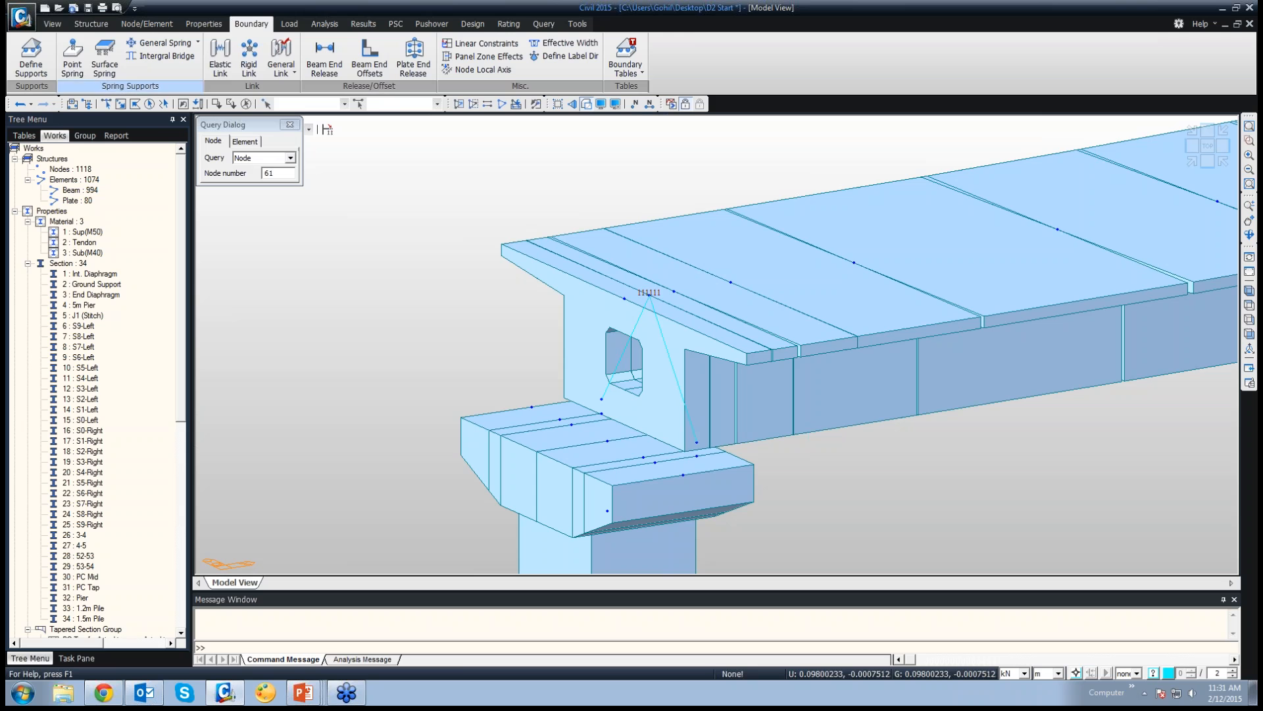
Set up a General elastic link for the bearings with SDx 10000000 kN/m and SDy 10000 kN/m
click(220, 54)
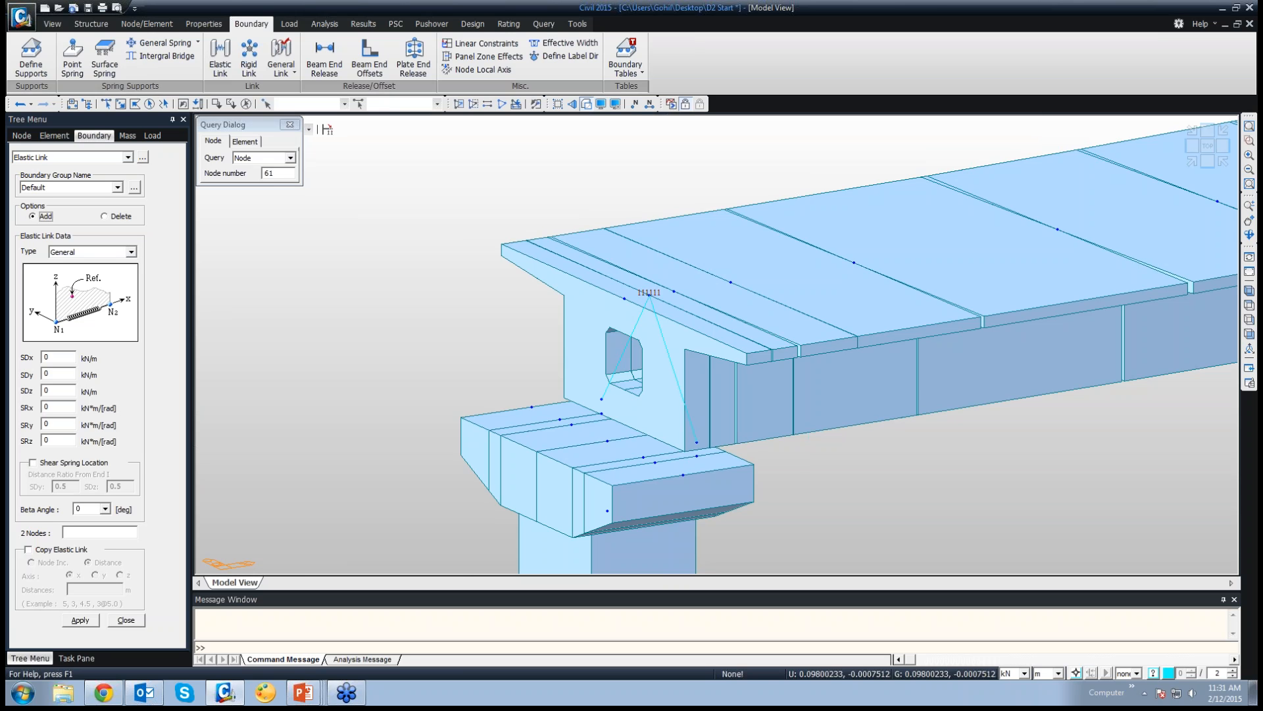
double_click(47, 357)
text(10000000)
double_click(46, 373)
text(10000)
Enable copying of the elastic link by a distance of 3.95 m along the y axis
click(28, 549)
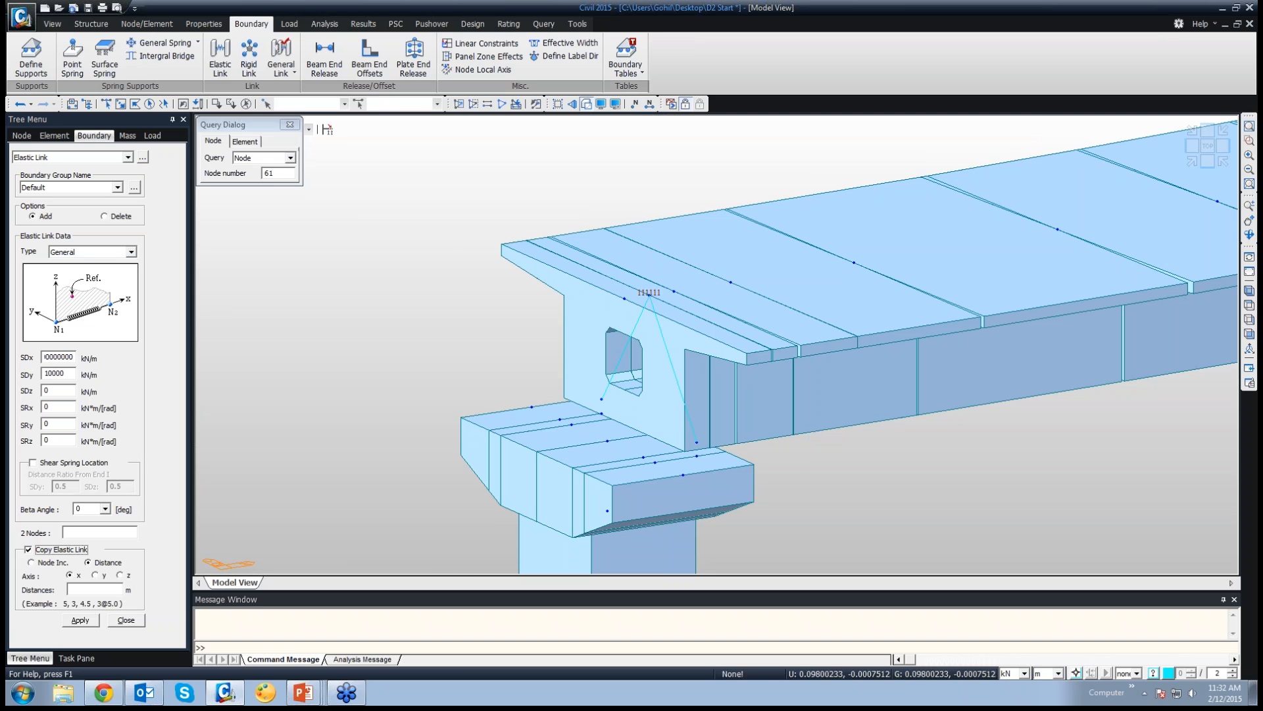
click(100, 532)
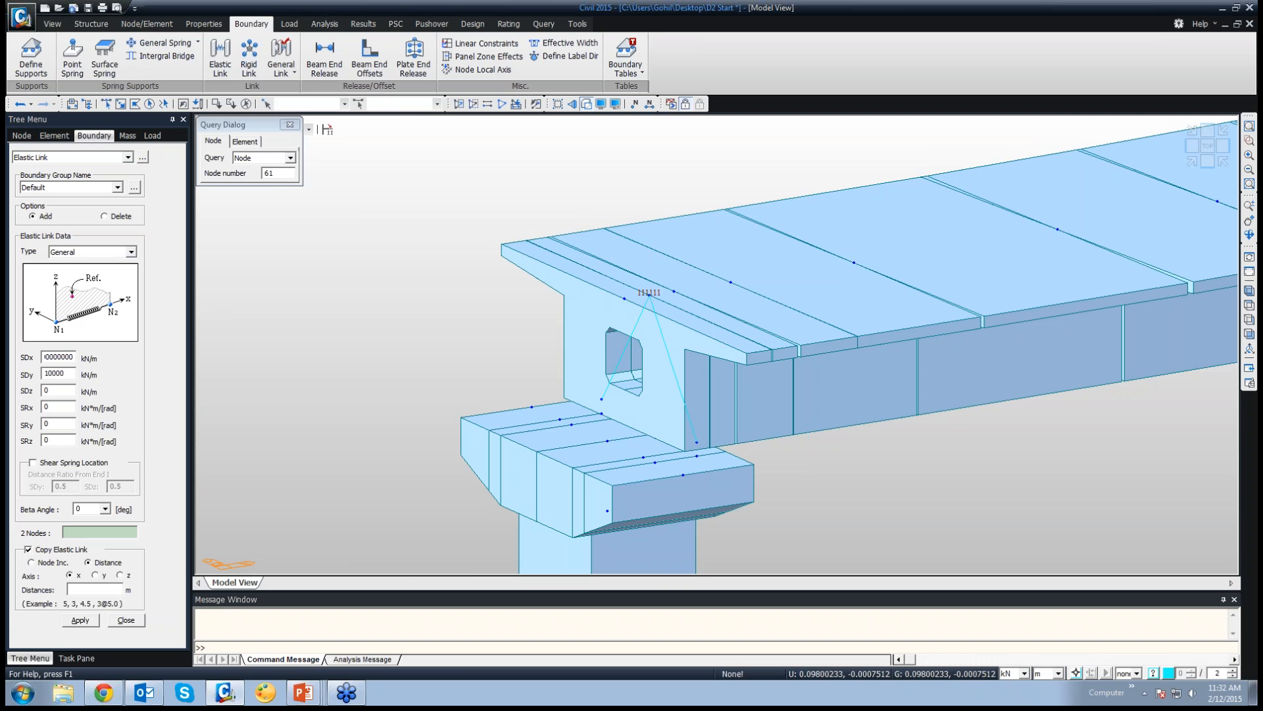
text(3.95)
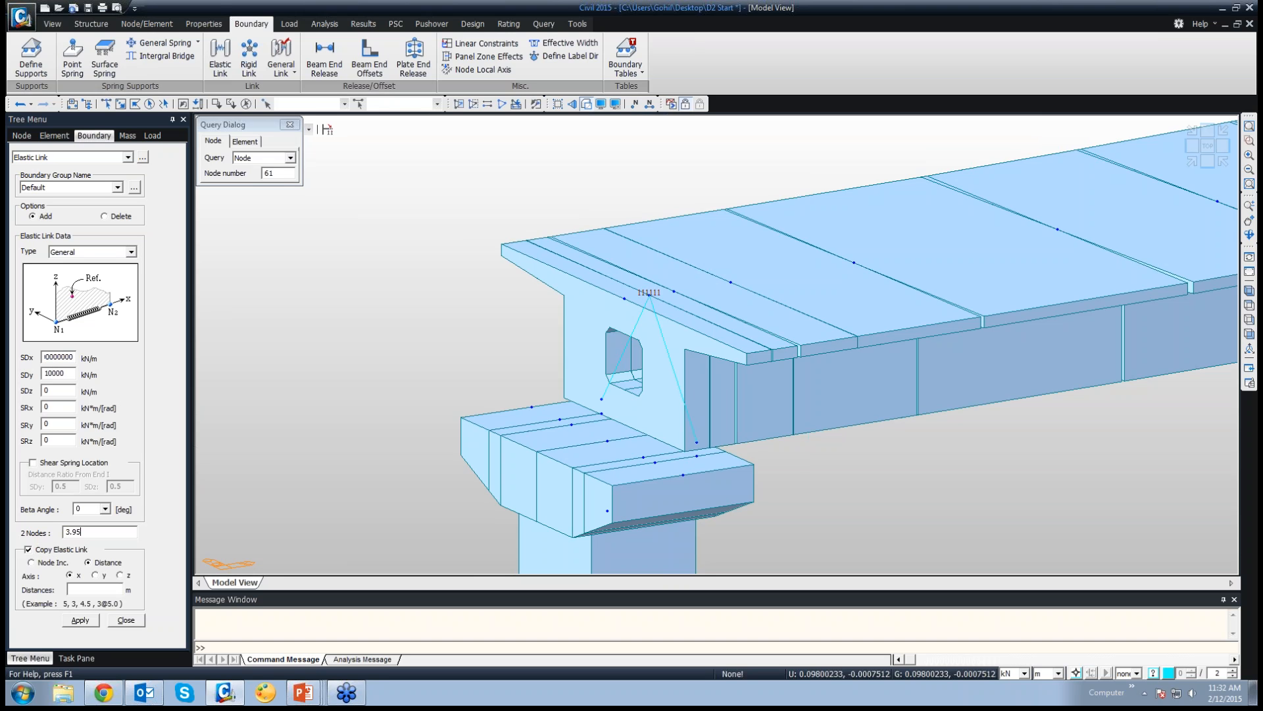
click(104, 575)
drag(83, 532, 65, 532)
key(BackSpace)
text(3.95)
Create the elastic link between the near bearing's lower and upper nodes with its copy at the other bearing, and inspect it up close
click(99, 531)
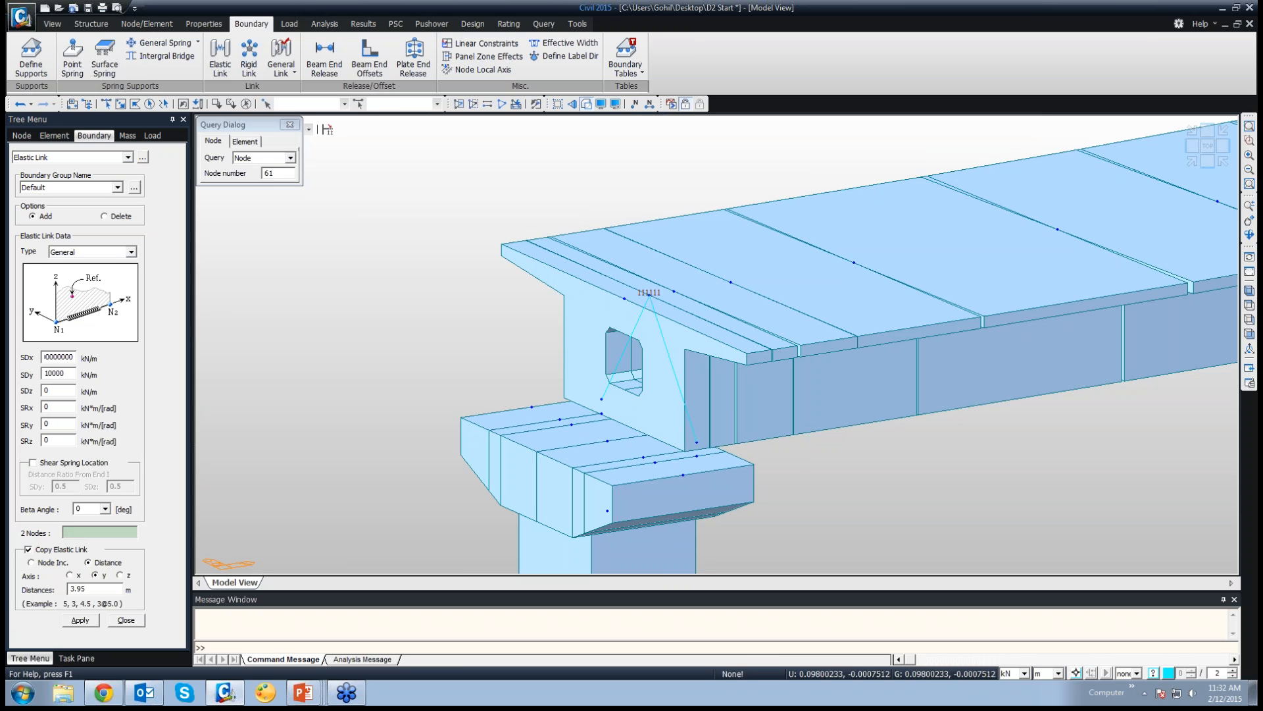
click(608, 510)
click(696, 456)
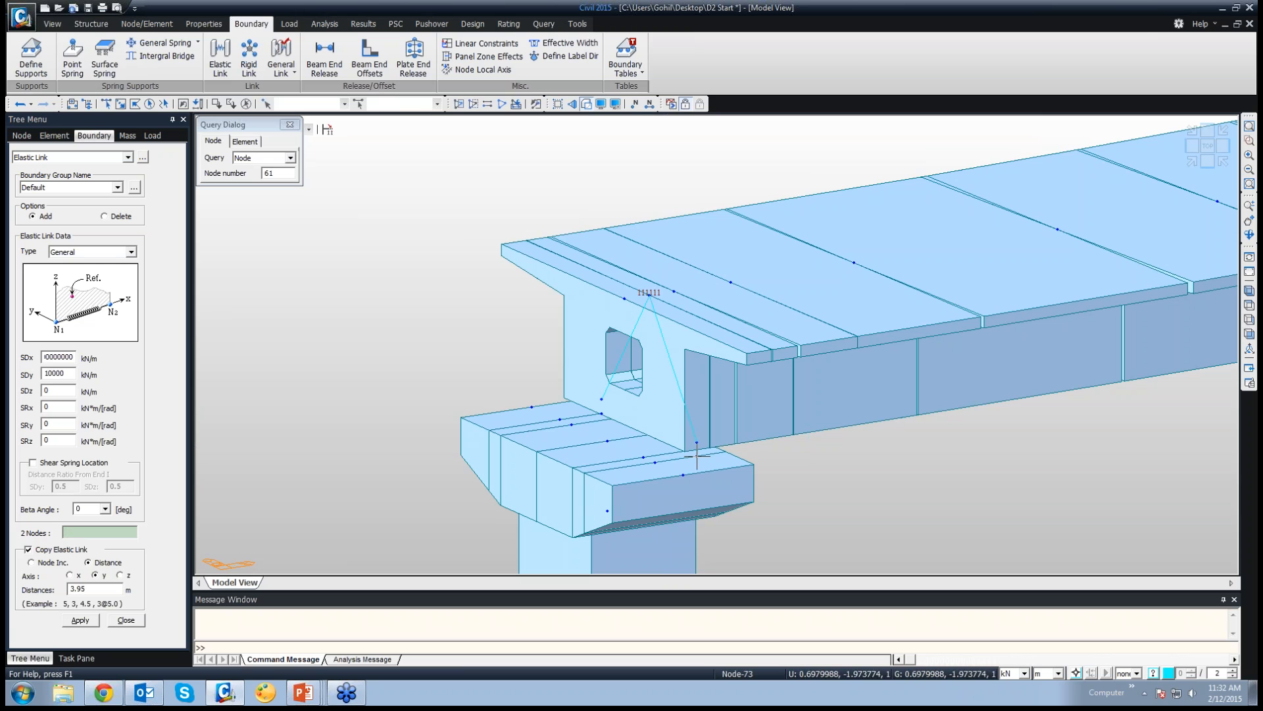
click(697, 445)
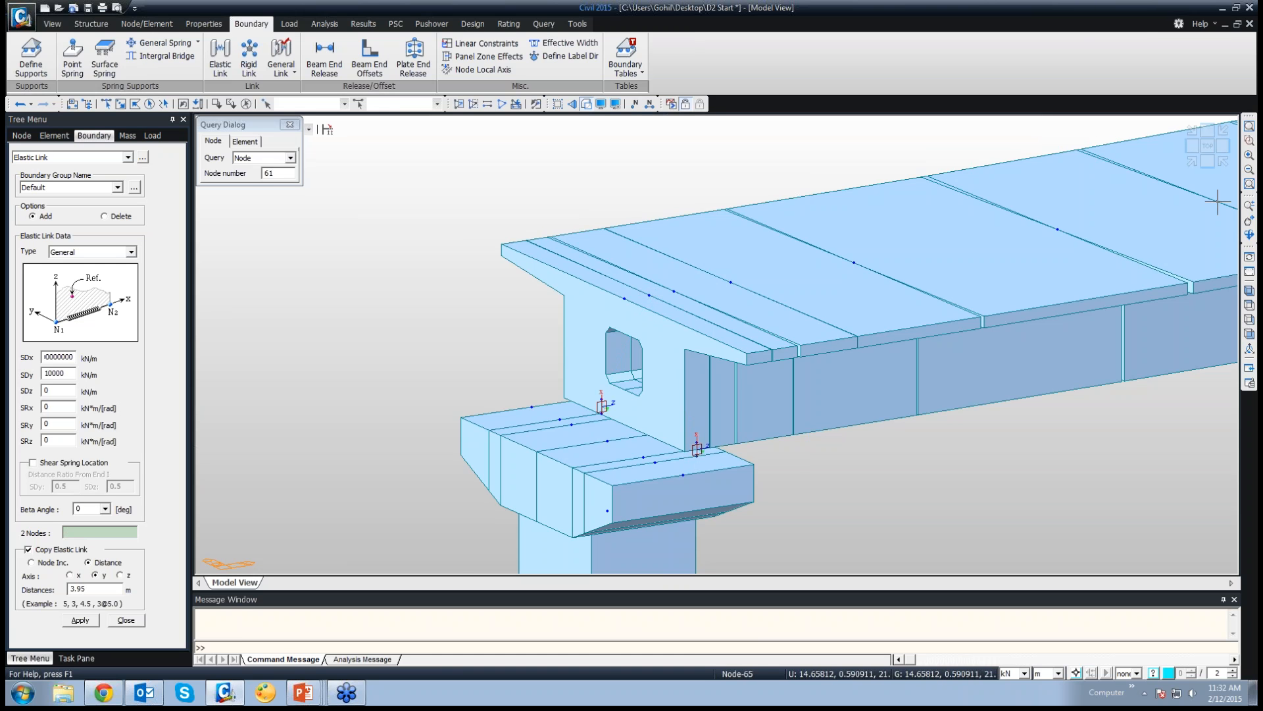
click(1250, 140)
drag(679, 427, 726, 468)
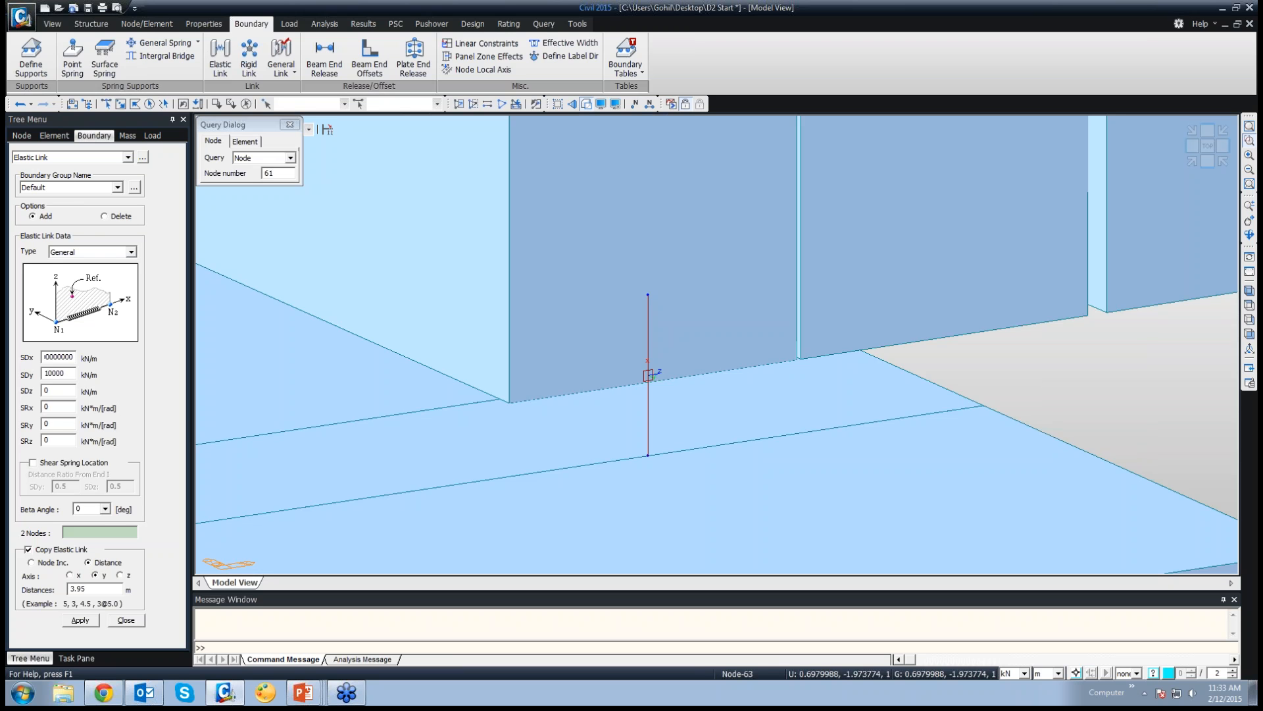
key(Escape)
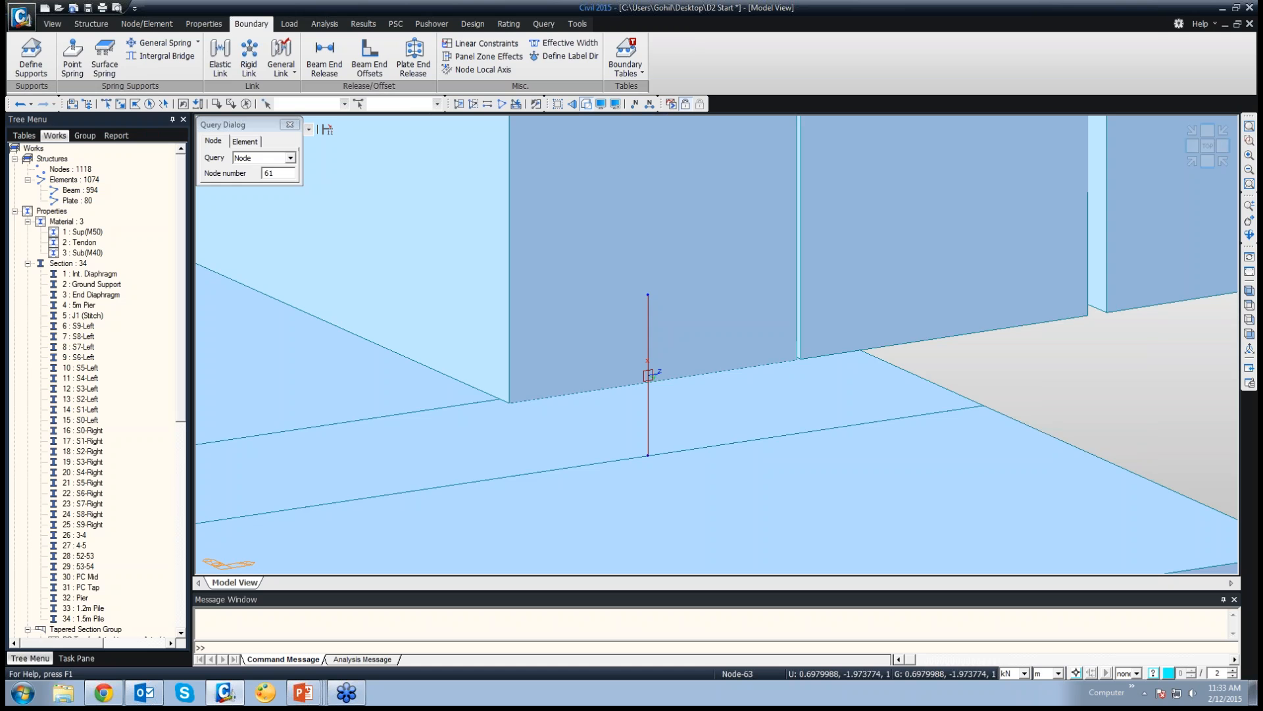
Start another rigid link in the end pier's wireframe view and make the master node ready for picking
click(1249, 291)
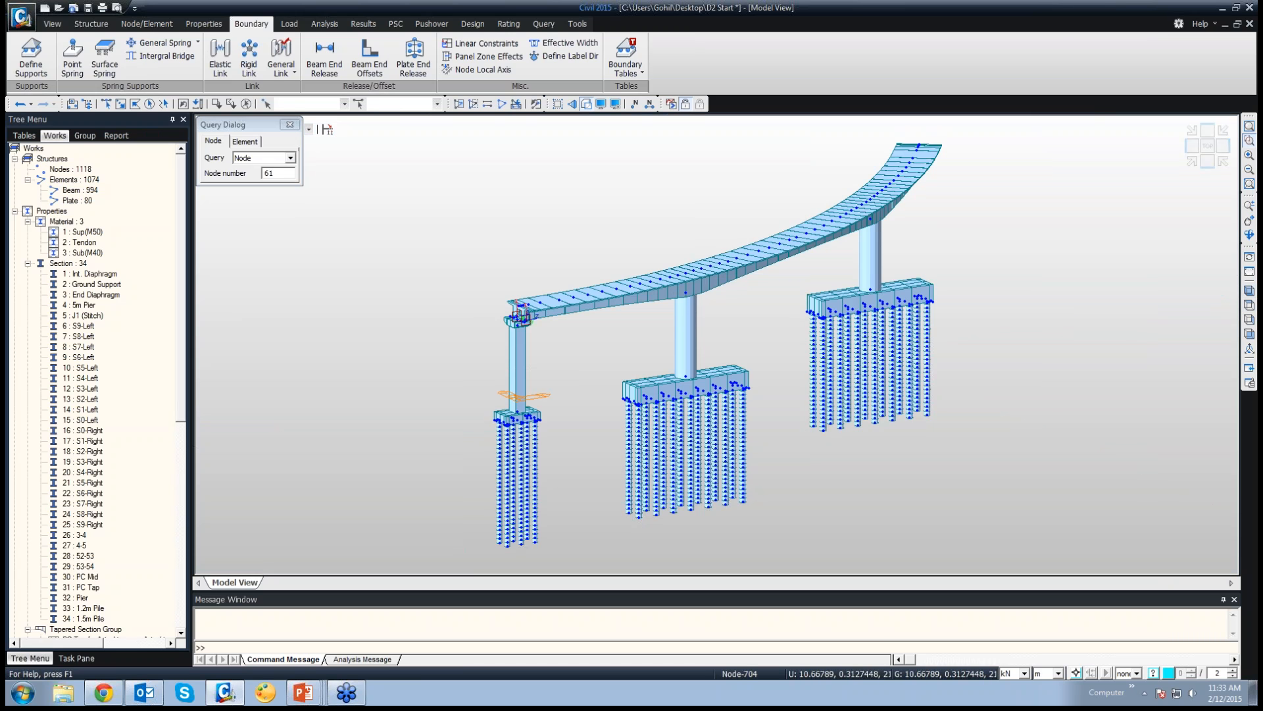
drag(493, 295, 538, 337)
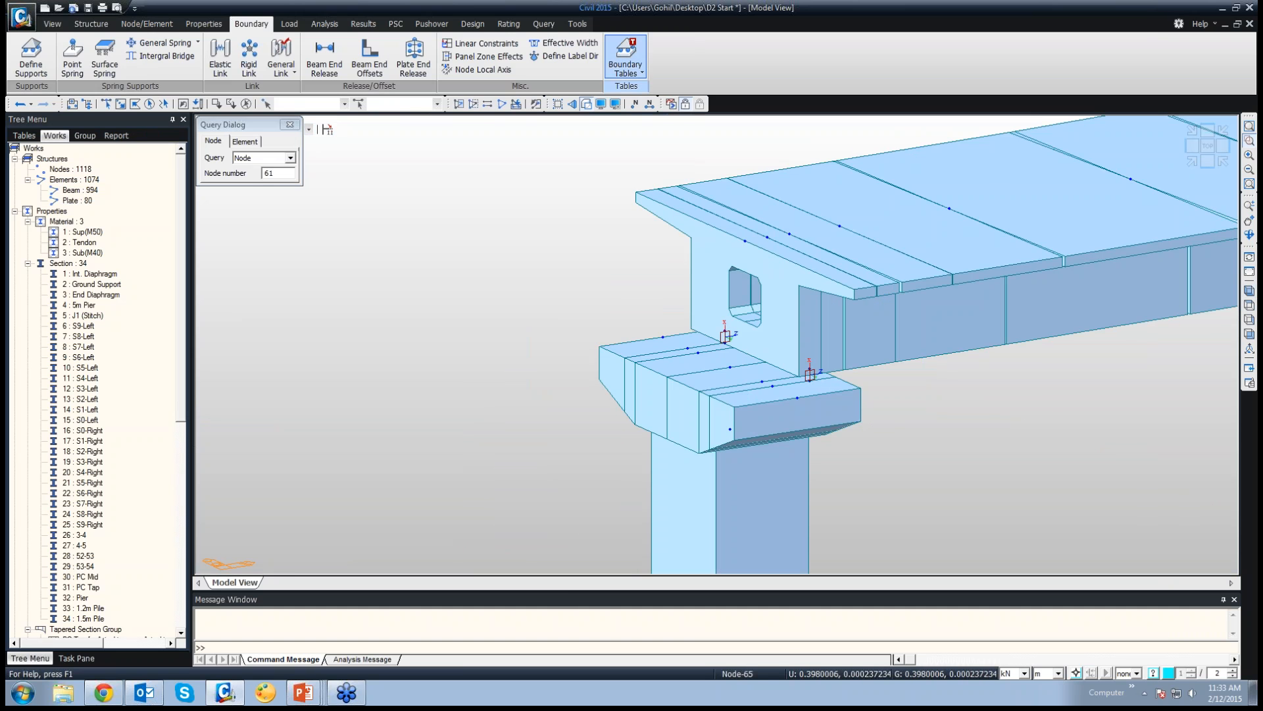
click(586, 103)
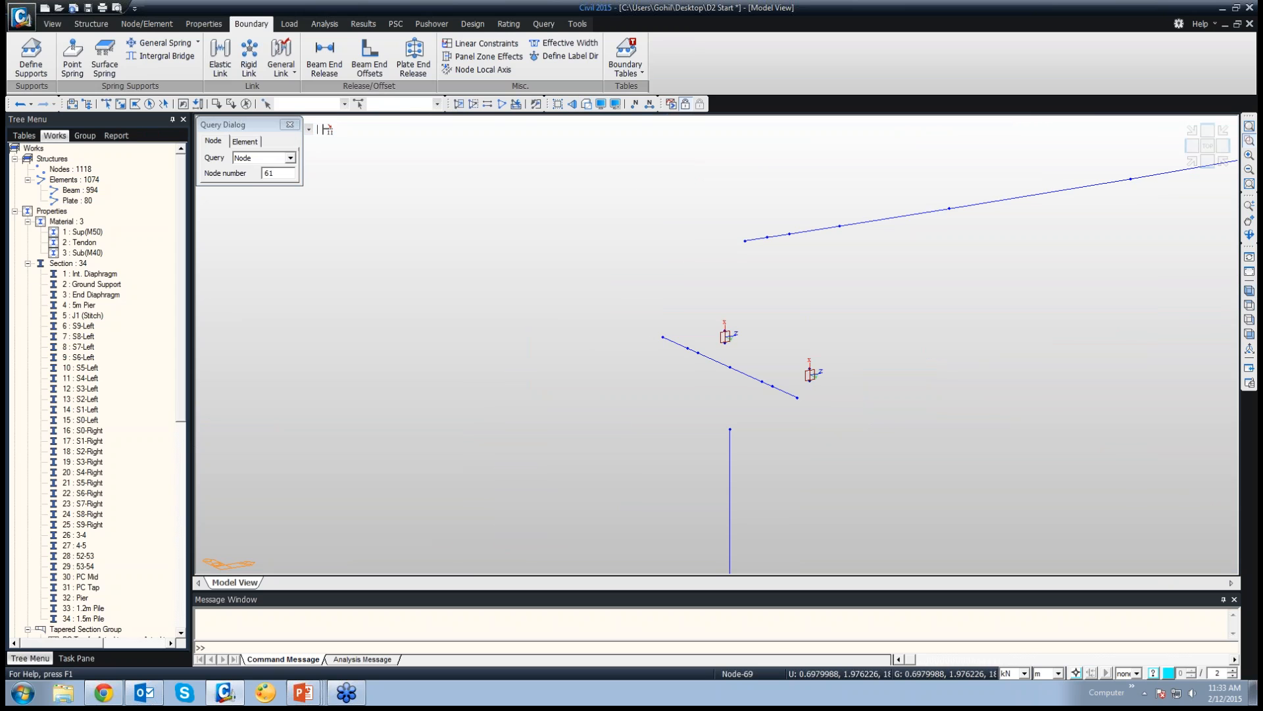
click(248, 56)
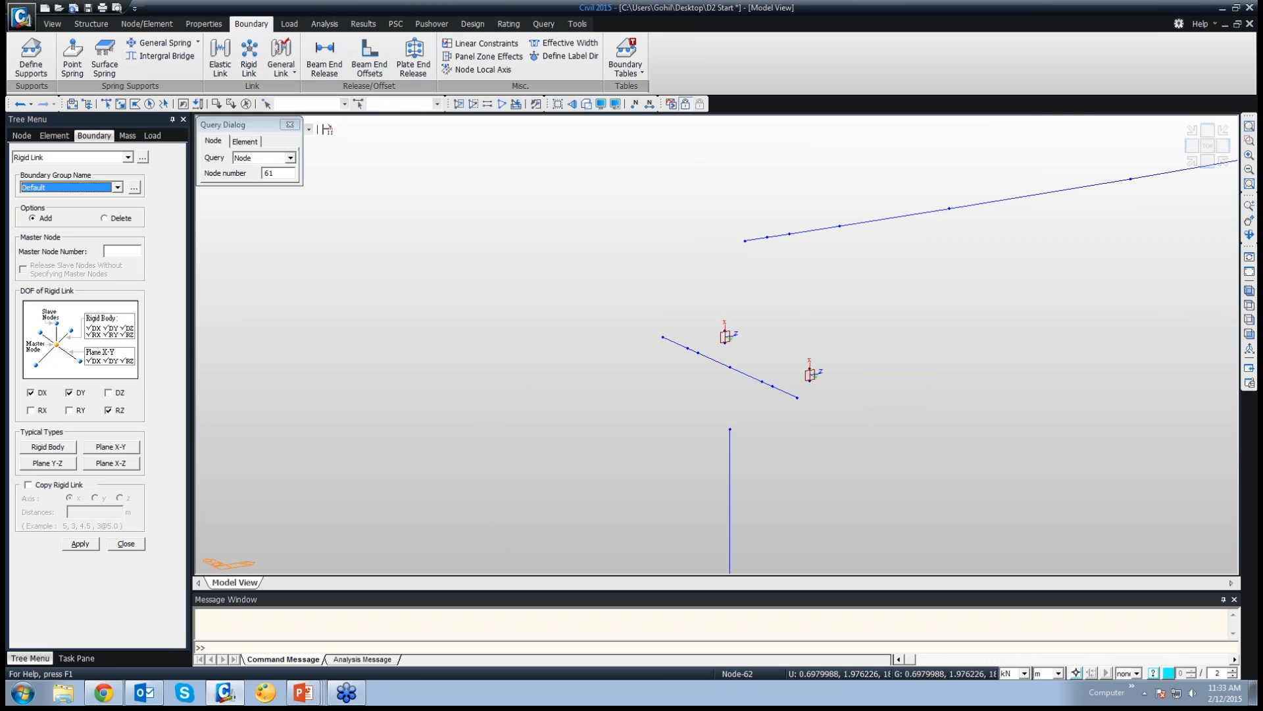
click(123, 251)
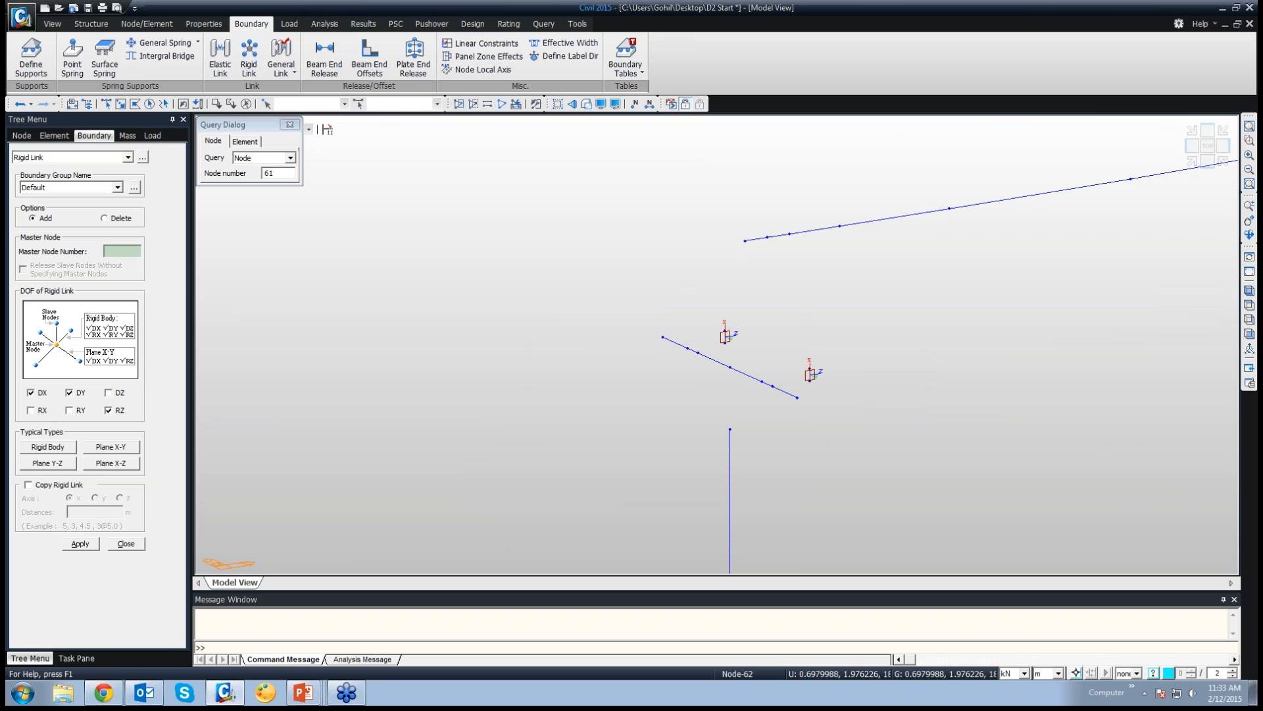
Create a rigid body link from master node 64, the first bearing's lower node, to node 67 on the pier cap
click(726, 340)
click(47, 447)
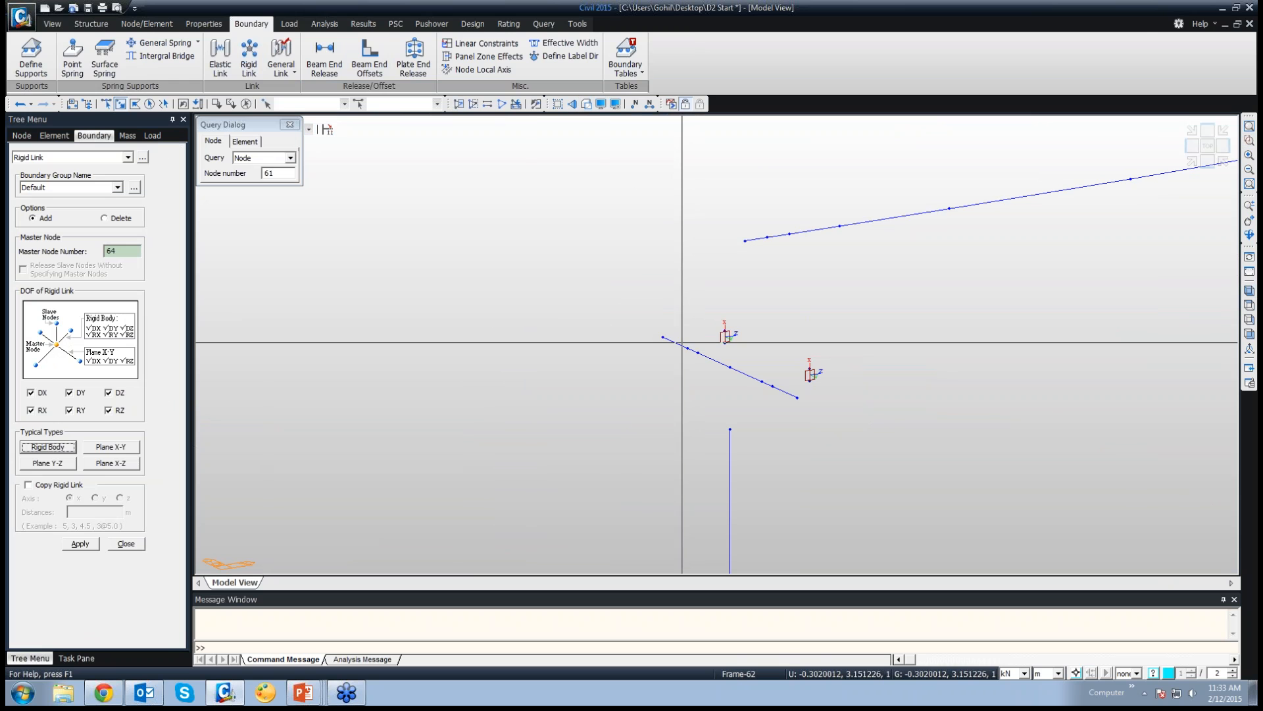
click(688, 348)
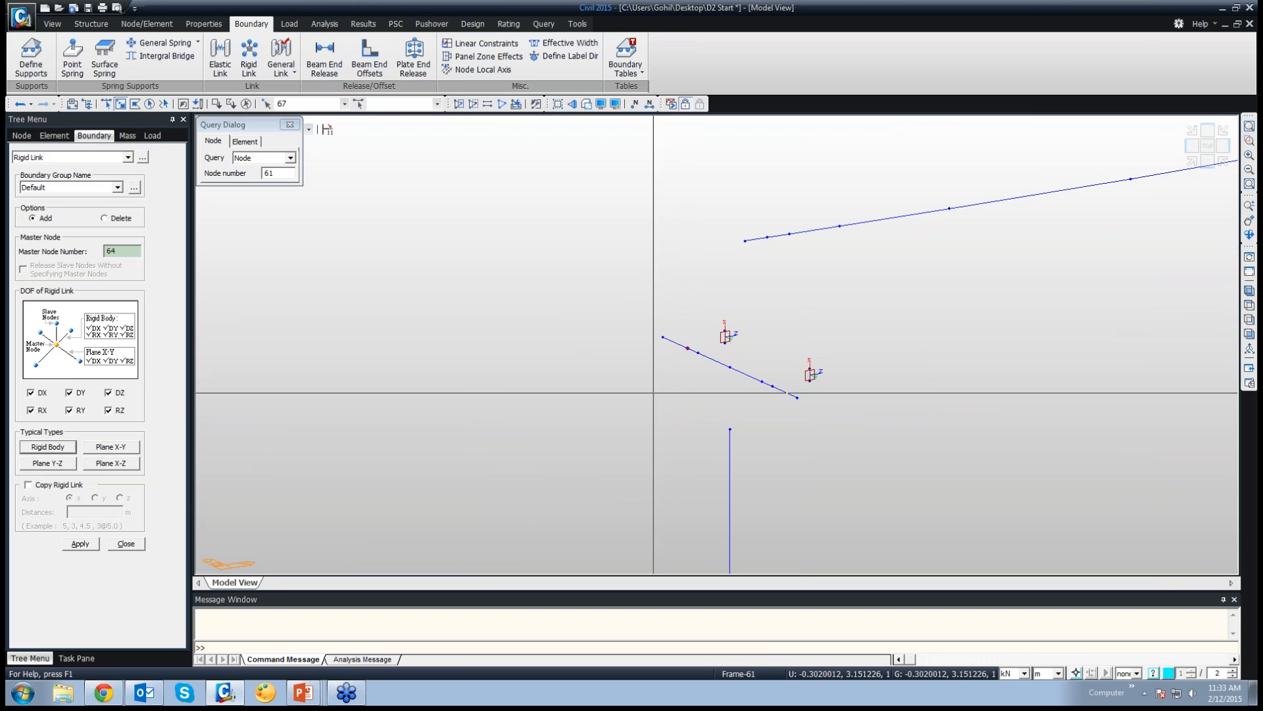
click(80, 544)
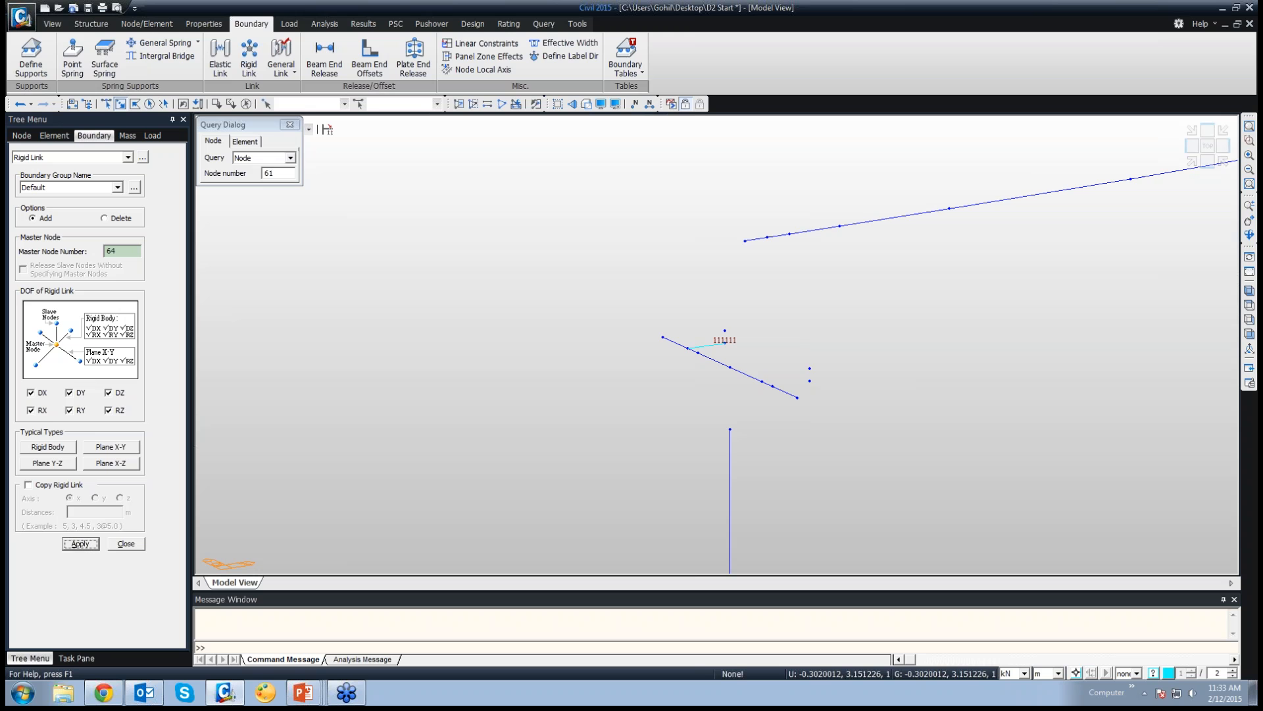
Create a rigid body link from master node 65, the second bearing's lower node, to node 68 on the pier cap
click(810, 380)
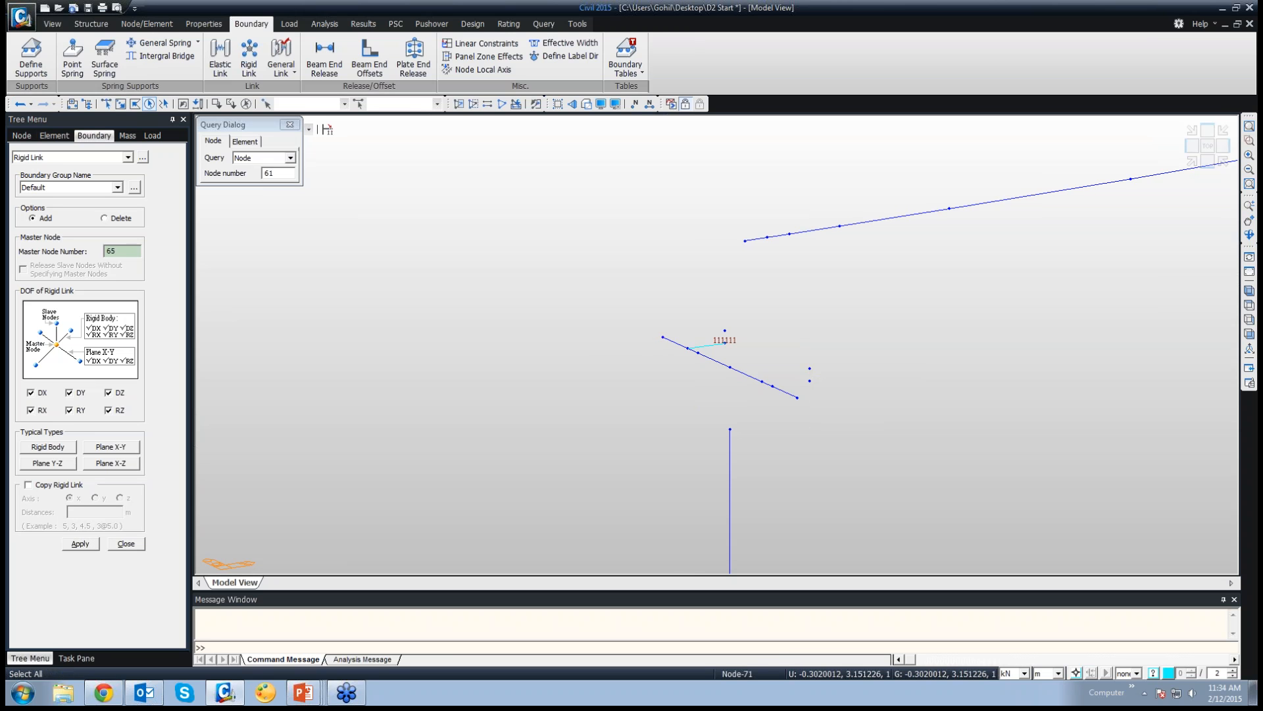
click(121, 104)
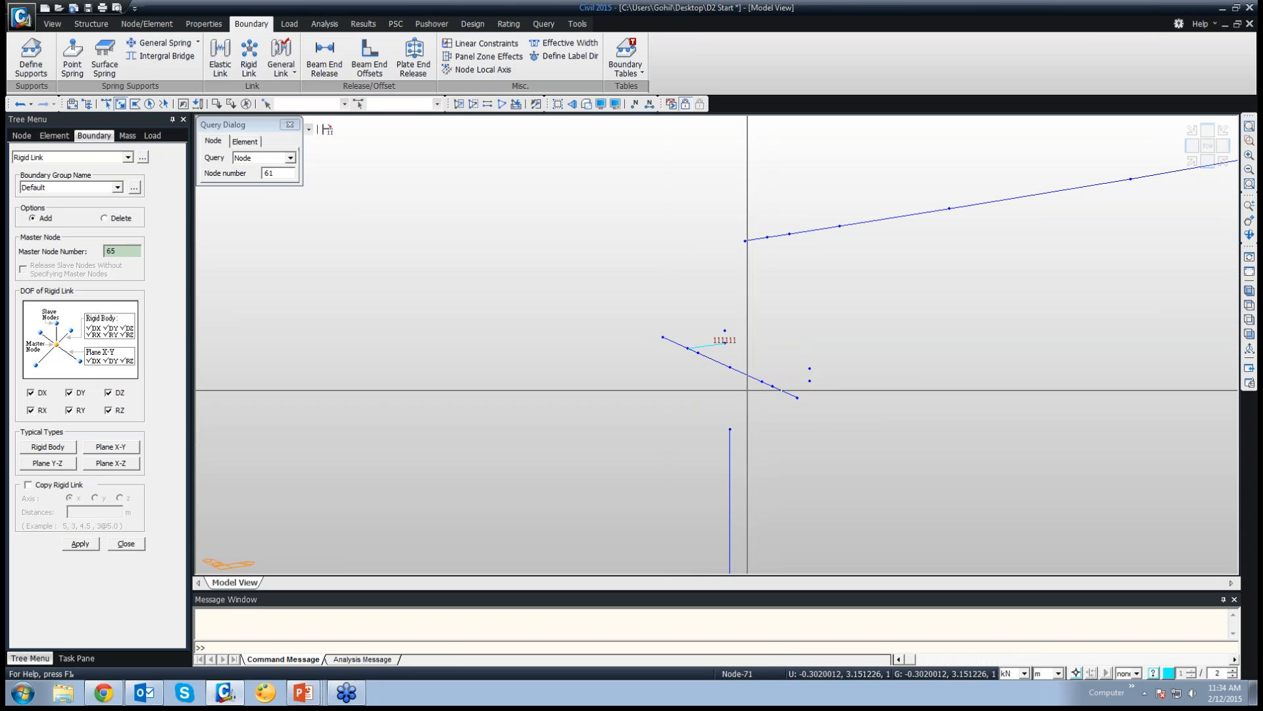
click(772, 386)
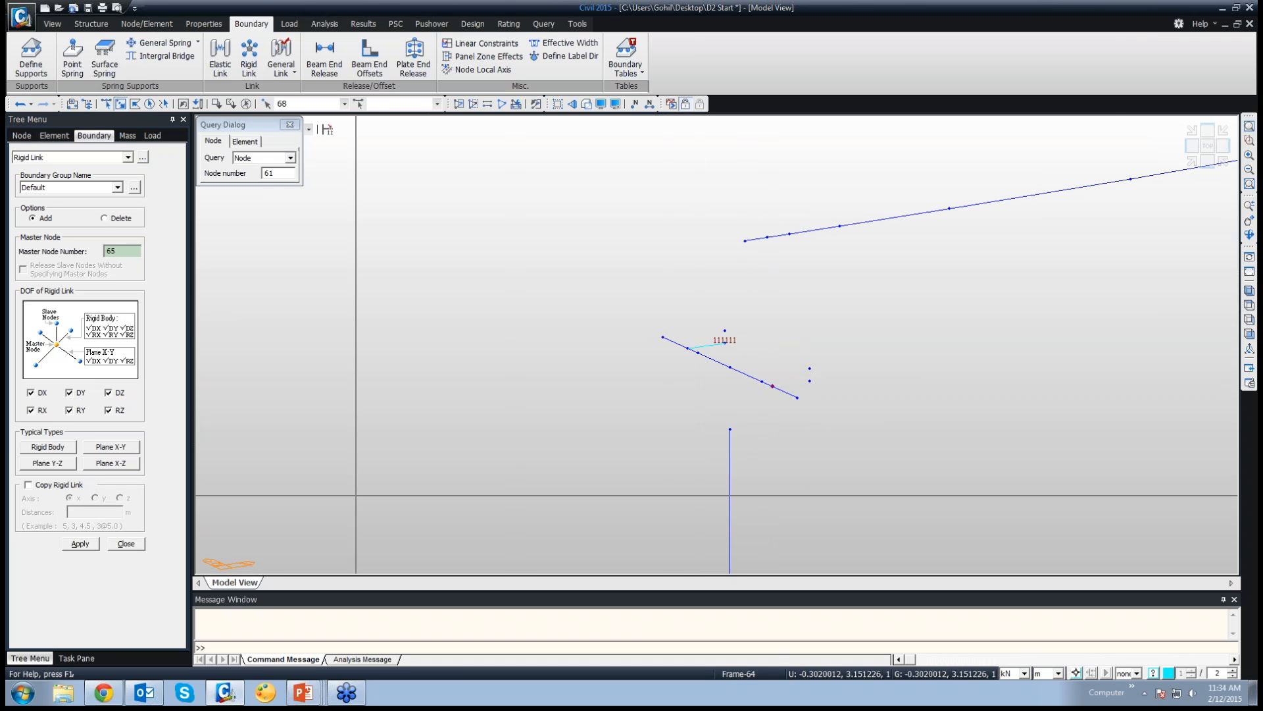
click(81, 544)
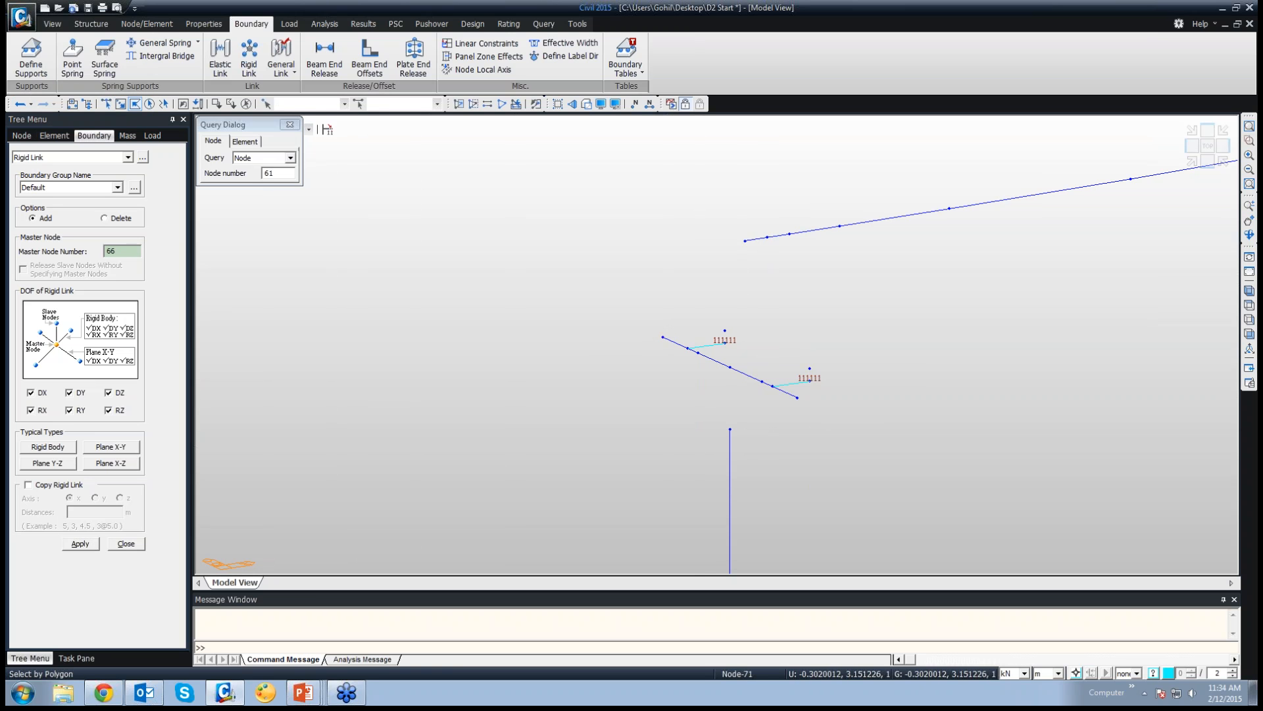
Create a rigid body link from master node 66 at the pier cap's centre to the top node of the pier column
click(120, 104)
drag(716, 406, 743, 444)
click(80, 543)
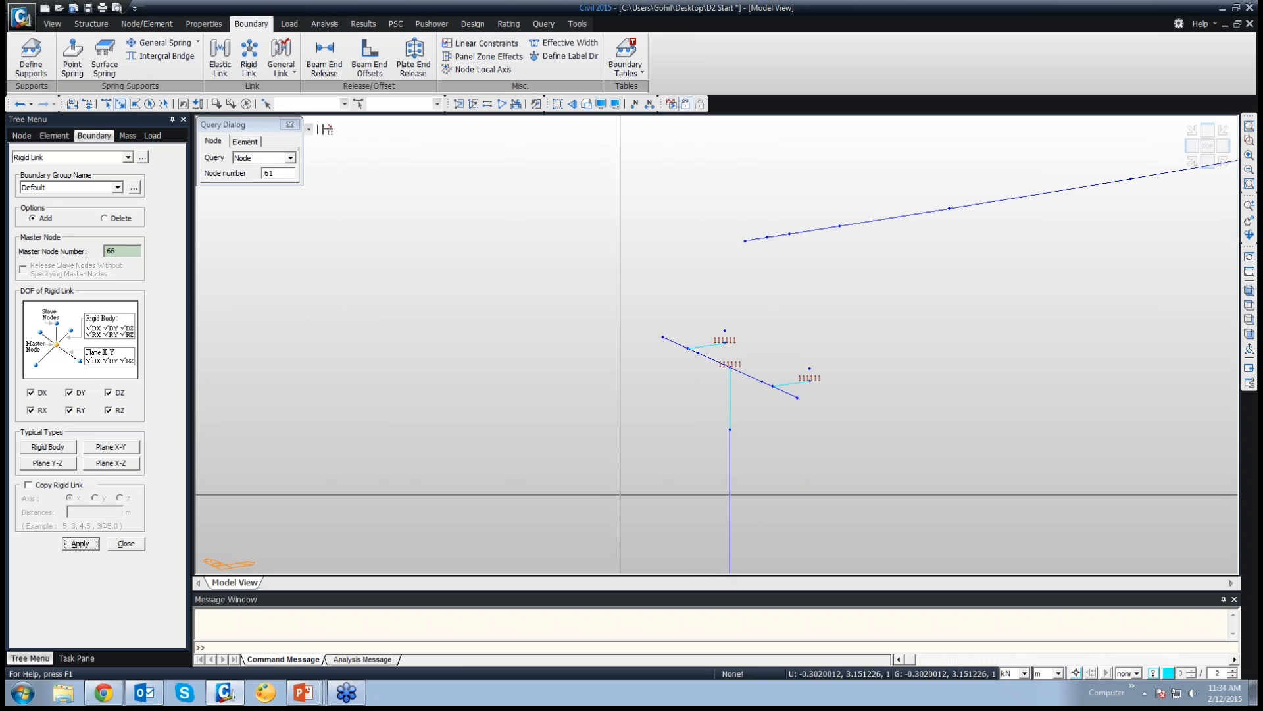
Create a rigid body link from master node 74 at the pier column's base to the pile cap's centre node 87
middle_drag(620, 494, 621, 305)
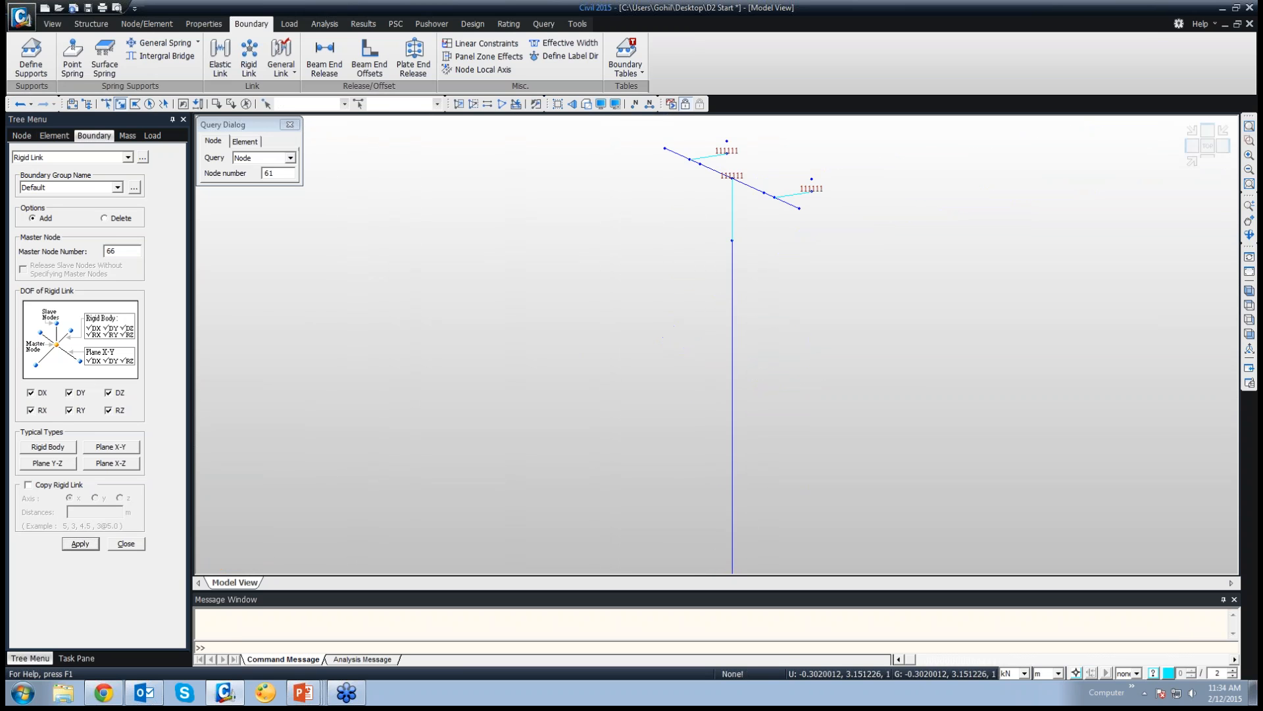
middle_drag(691, 494, 675, 362)
middle_drag(744, 476, 756, 329)
middle_drag(798, 468, 799, 375)
middle_drag(808, 512, 804, 308)
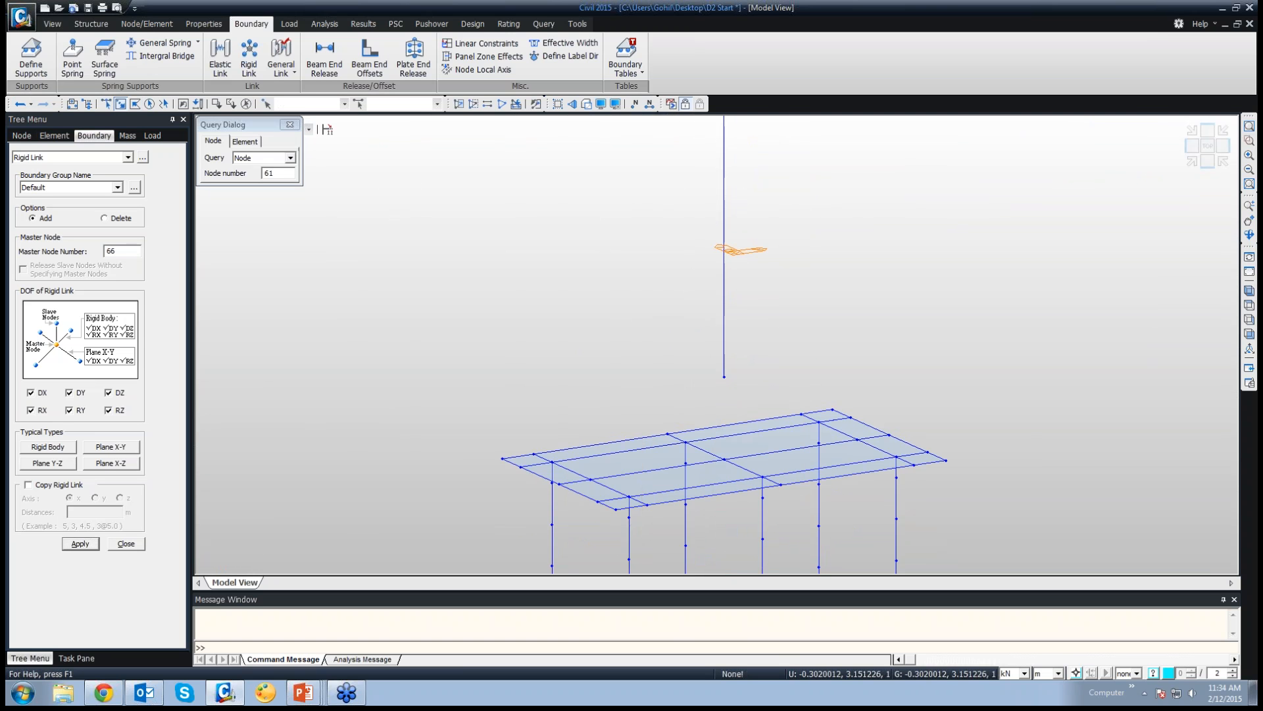
click(121, 251)
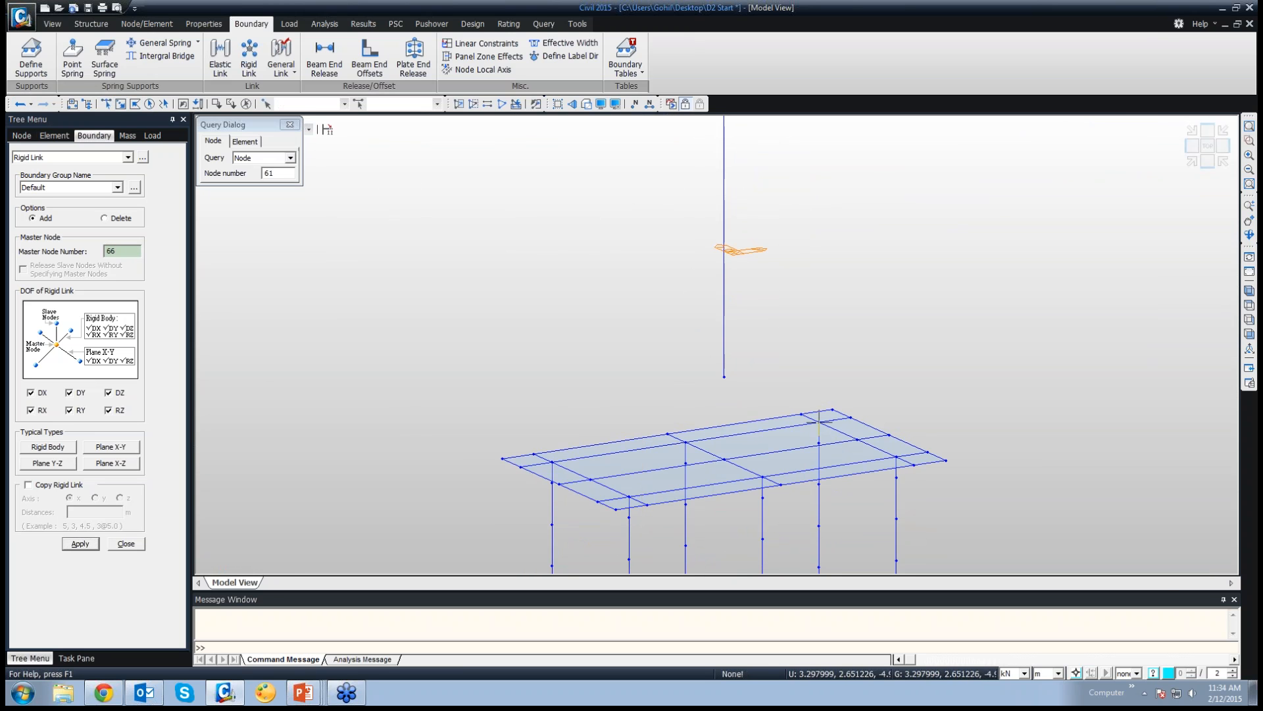
click(724, 377)
mouse_move(725, 378)
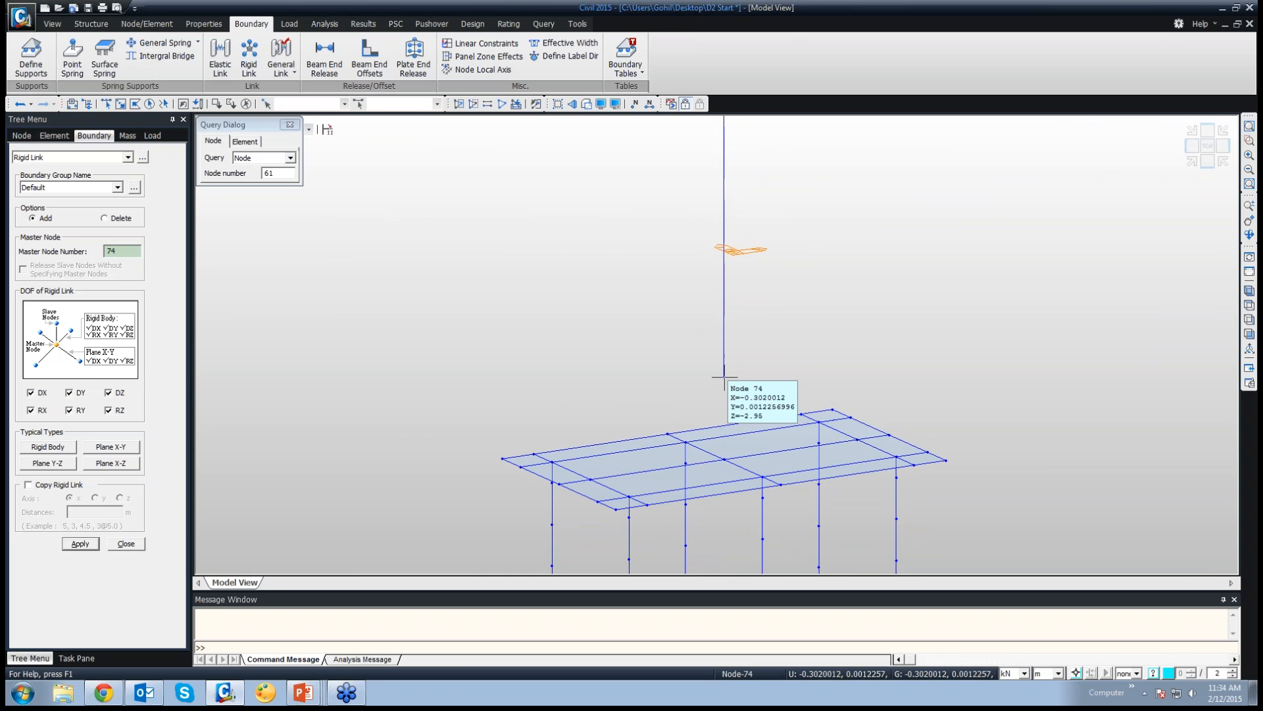
click(121, 103)
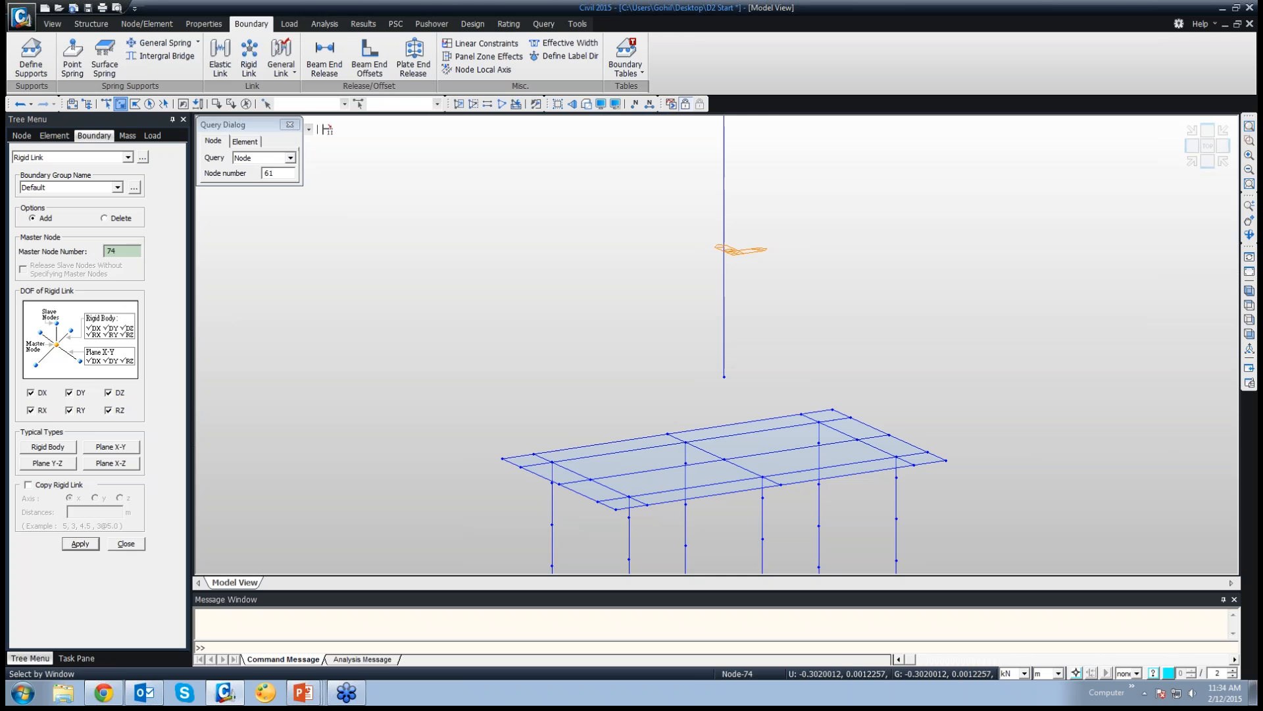
drag(718, 450, 729, 462)
click(79, 543)
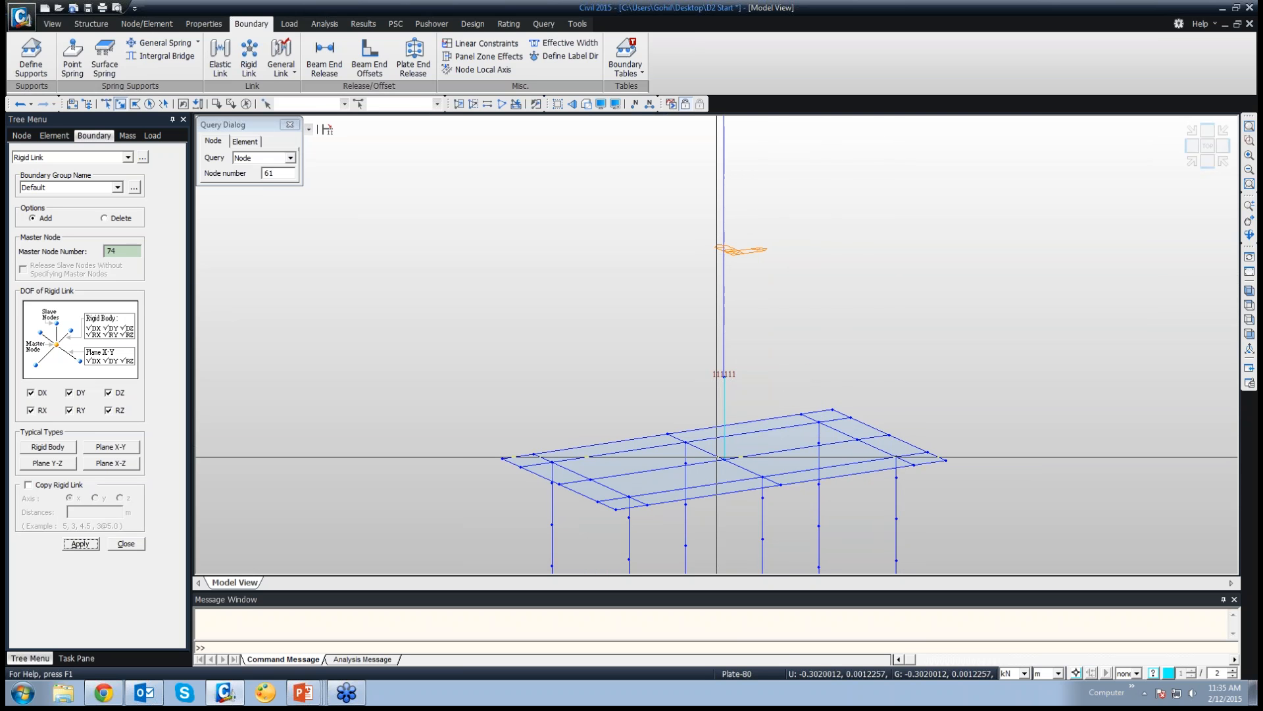
Try to rigidly link pile cap centre node 87 and pile-head nodes 81, 83, 86, 88, 91 and 93 to master node 74
click(111, 251)
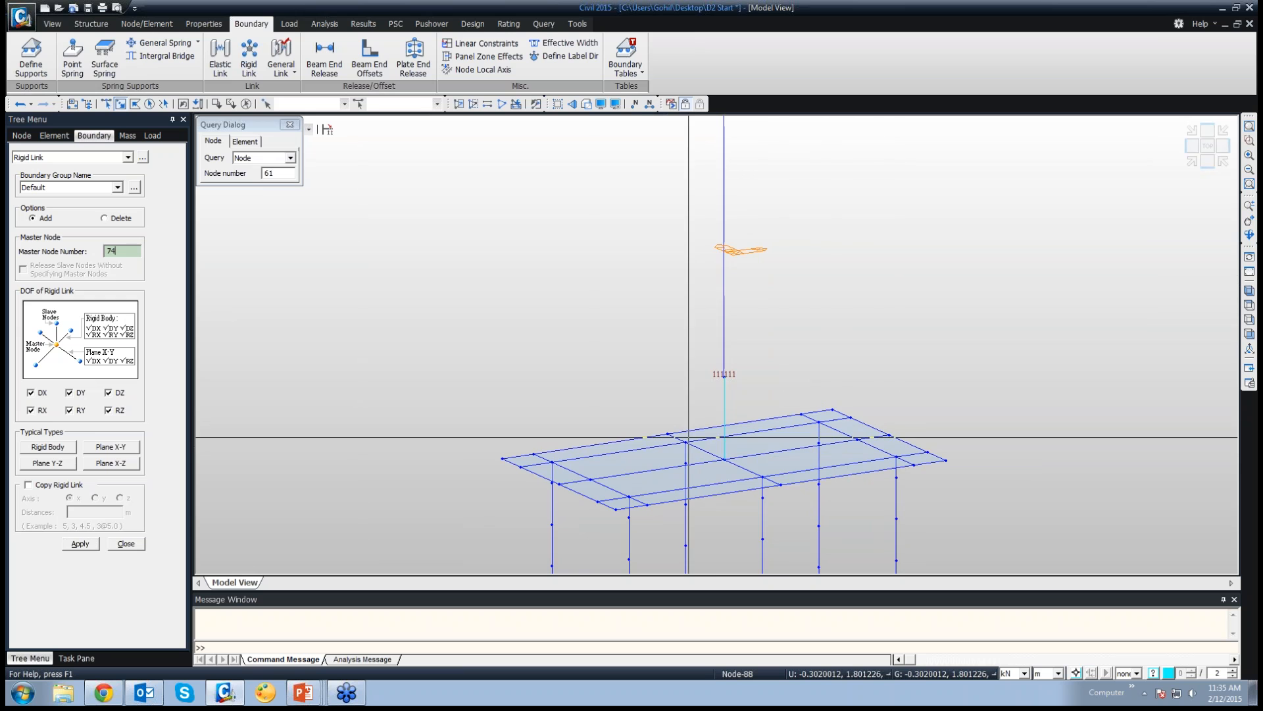
click(724, 459)
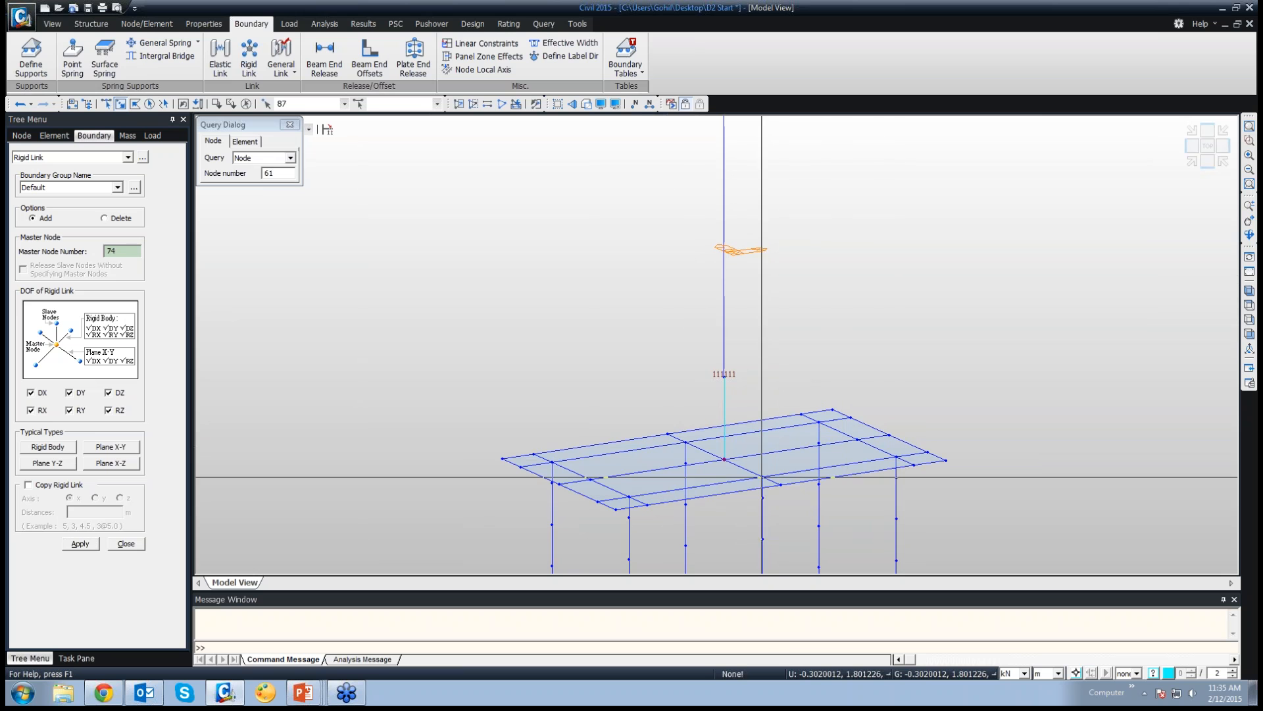
click(685, 442)
click(552, 461)
click(629, 496)
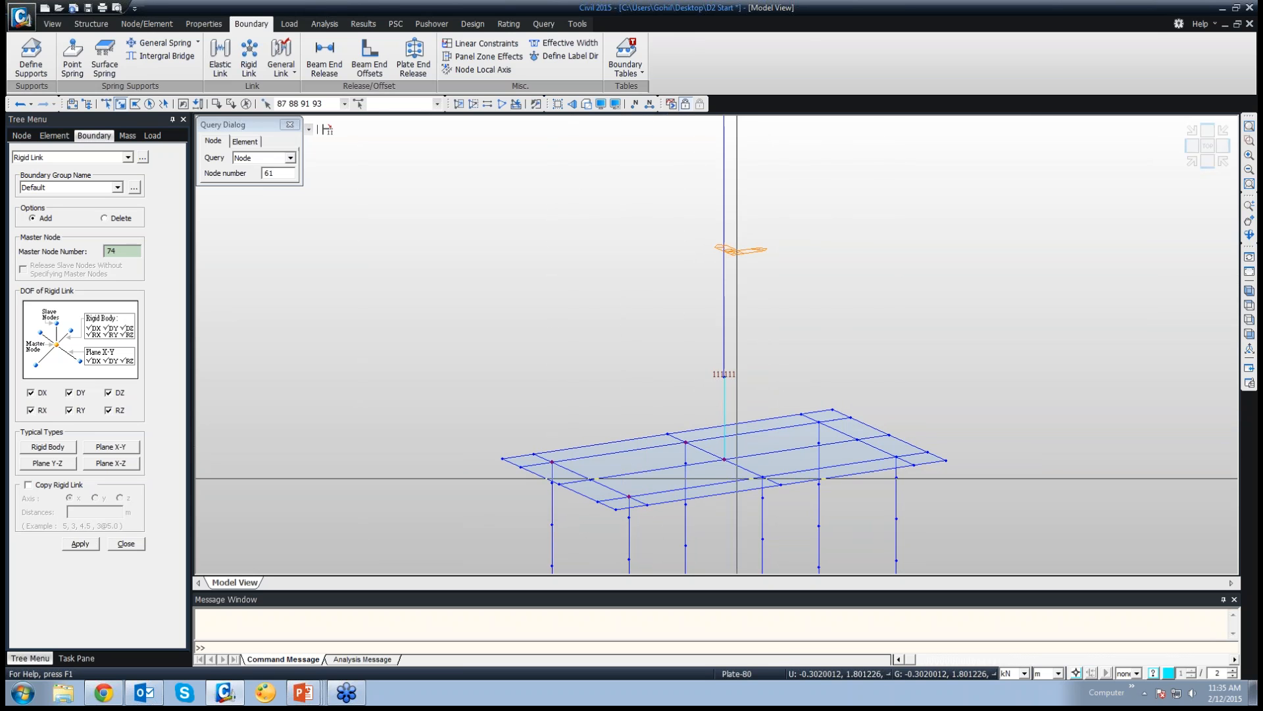
click(763, 476)
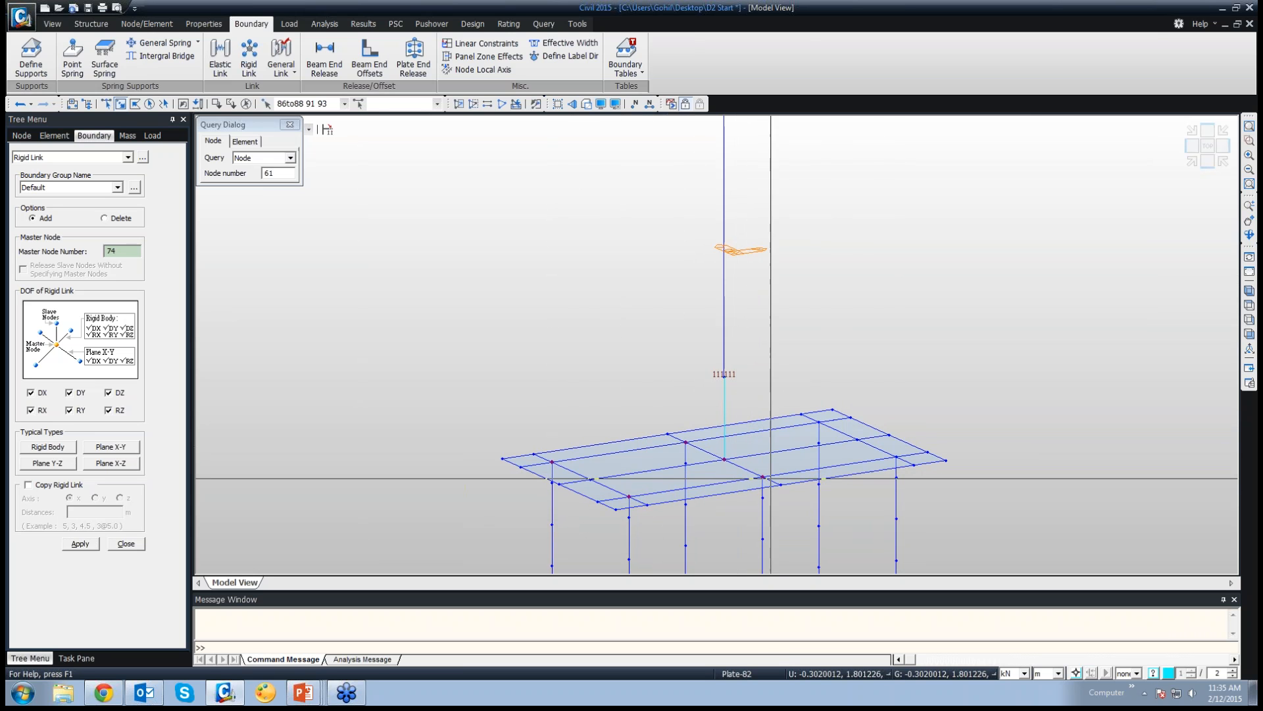
click(819, 422)
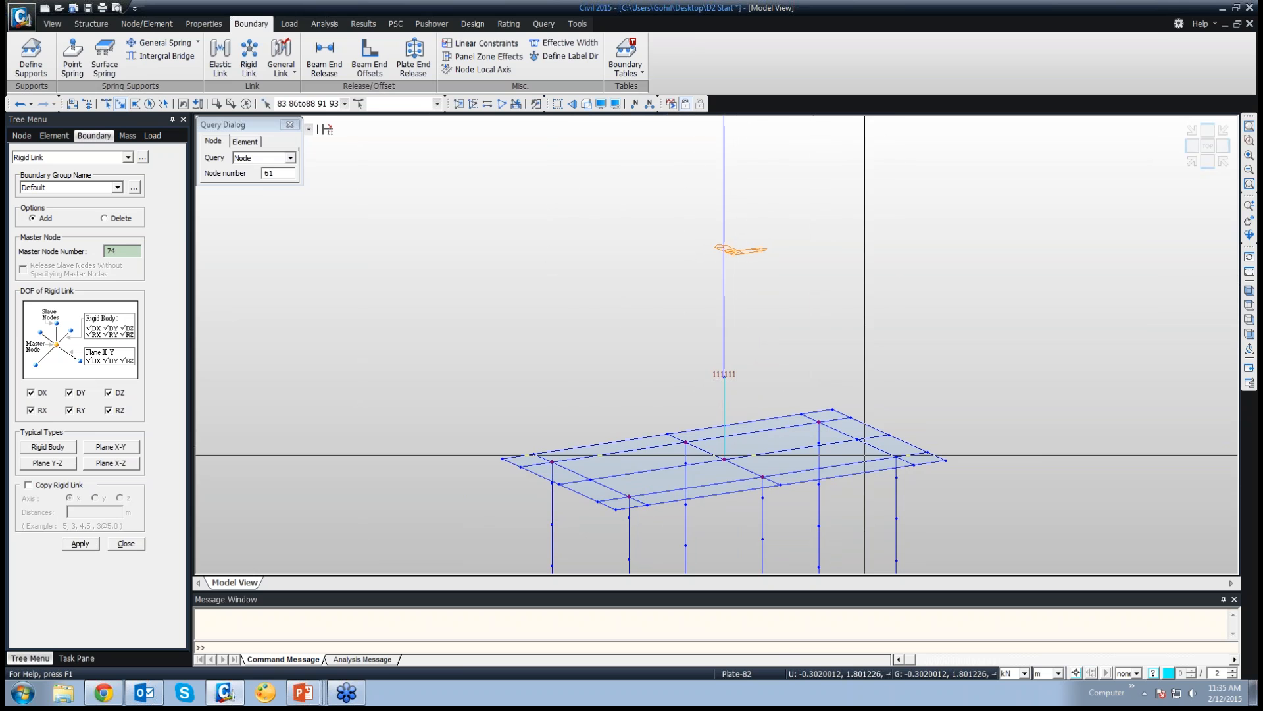
click(895, 454)
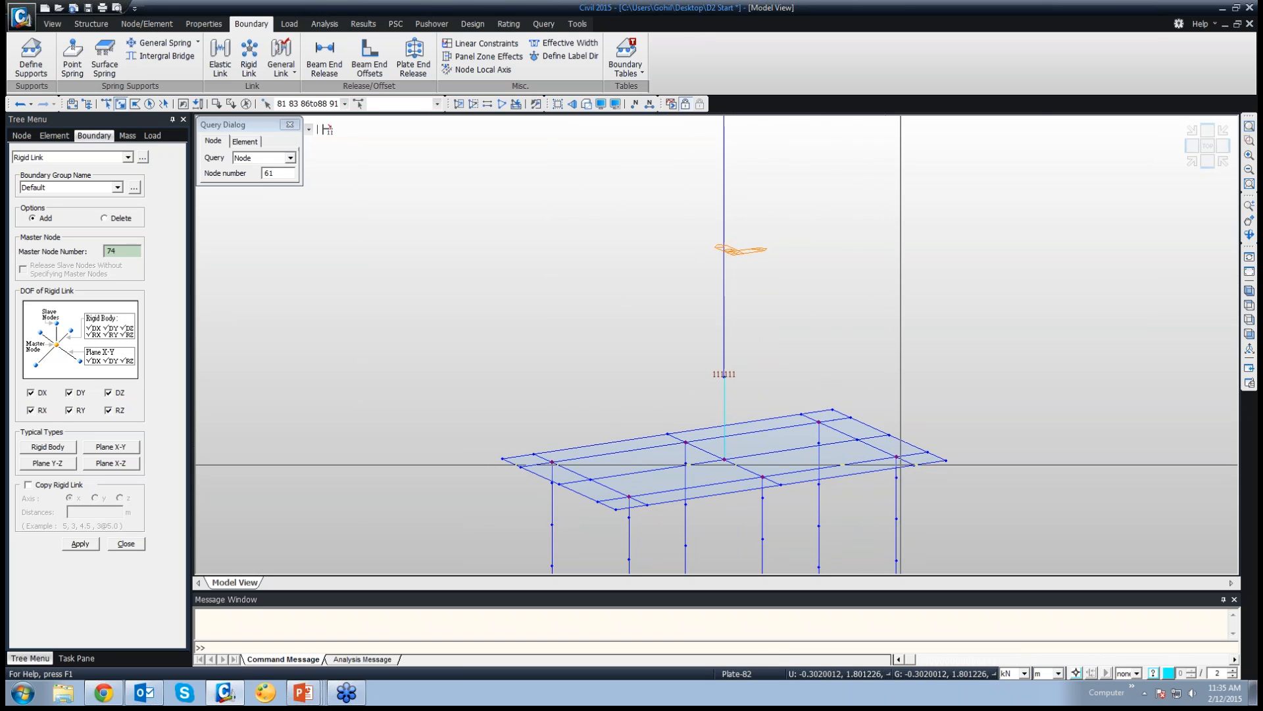
click(80, 544)
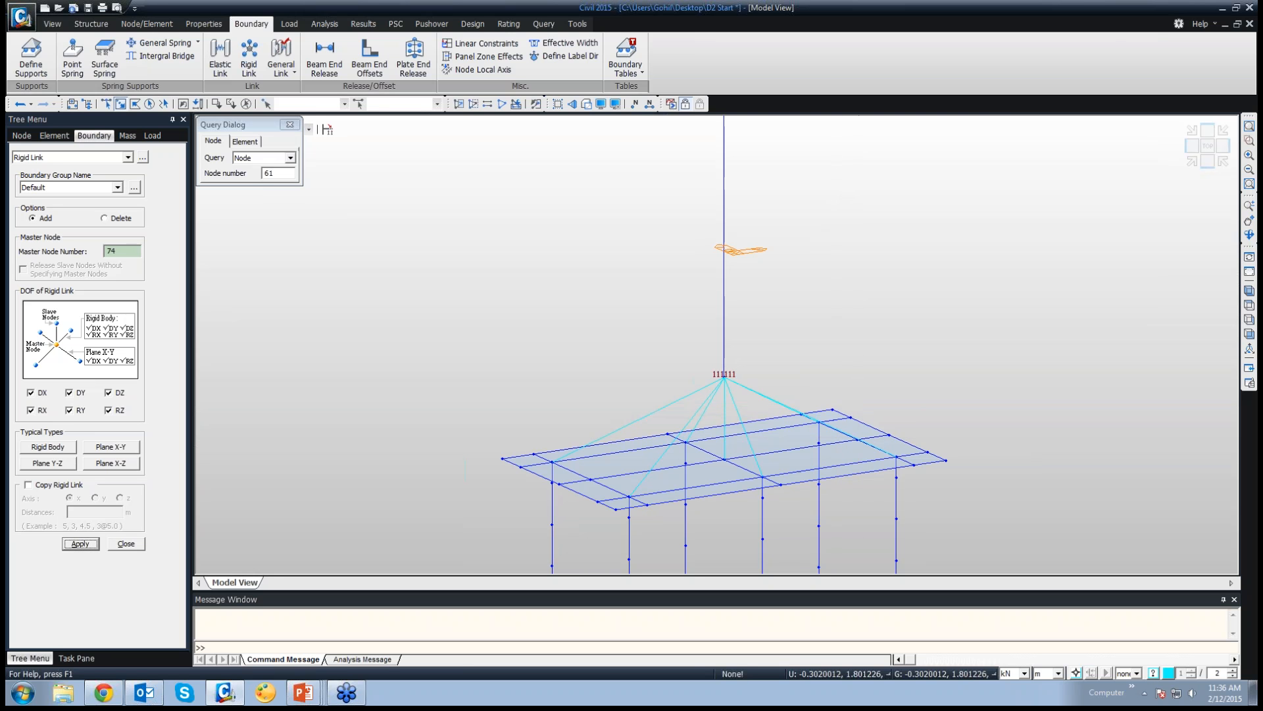
Undo the rigid links at node 74 and recreate only the one to the pile cap's centre node 87
click(20, 104)
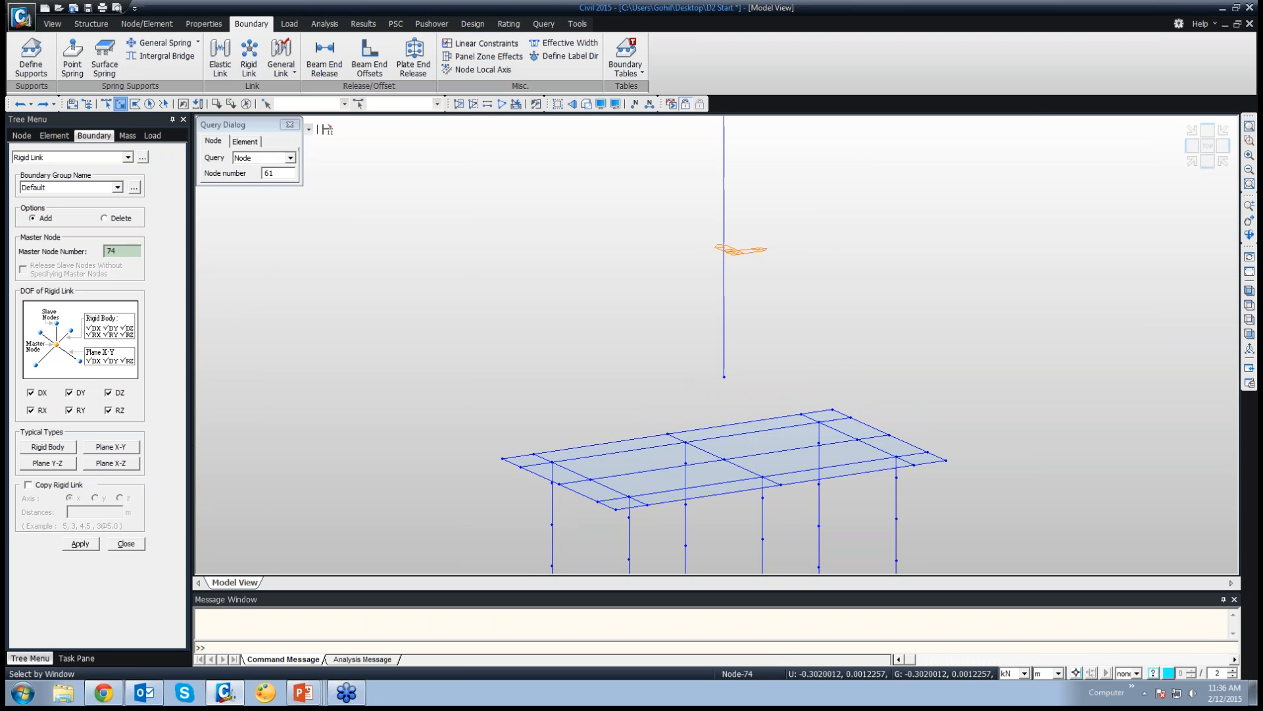
click(725, 458)
click(80, 544)
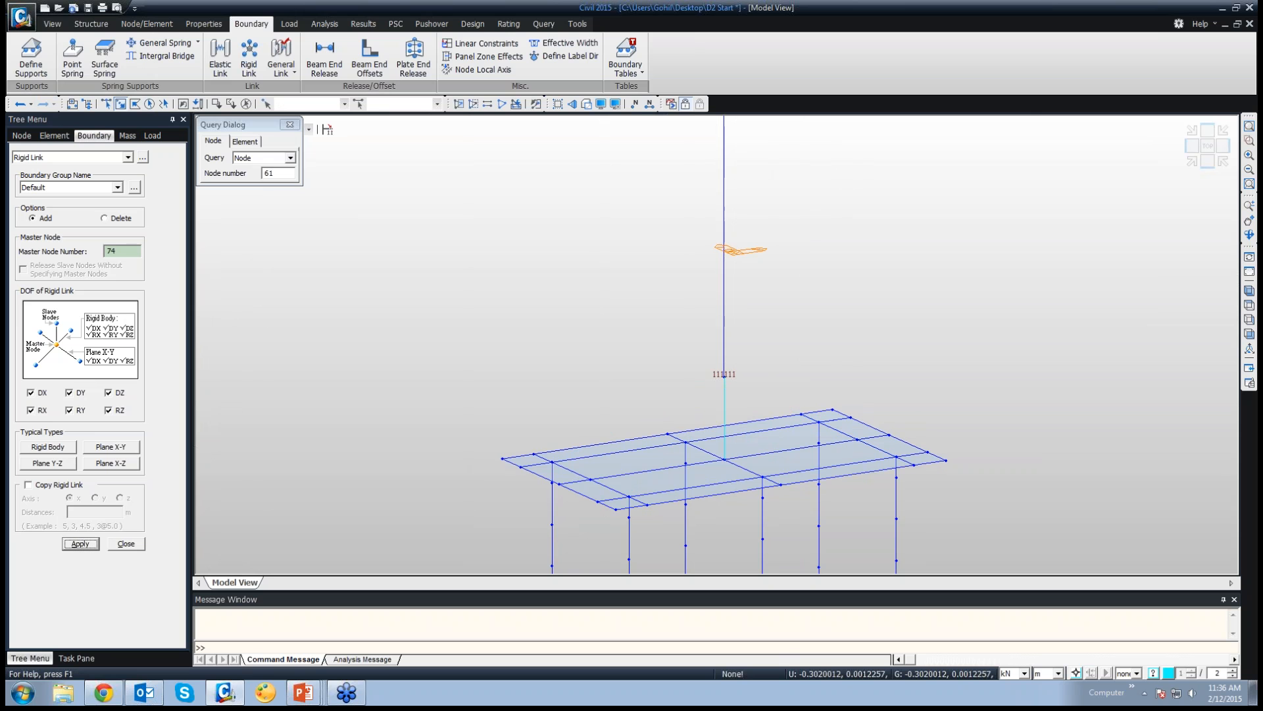
Create rigid body links from master node 87 at the pile cap's centre to pile-head nodes 81, 83, 86, 88, 91 and 93
click(725, 458)
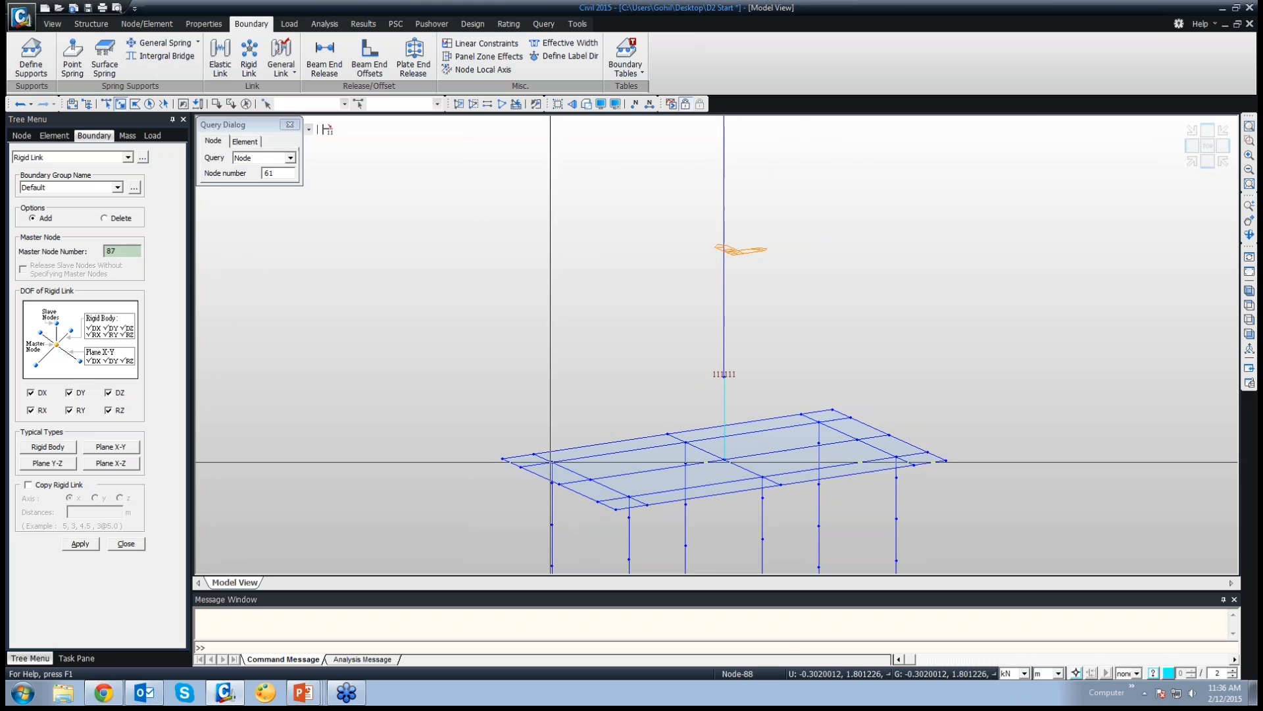
drag(546, 460, 558, 466)
drag(681, 438, 691, 447)
drag(812, 416, 826, 428)
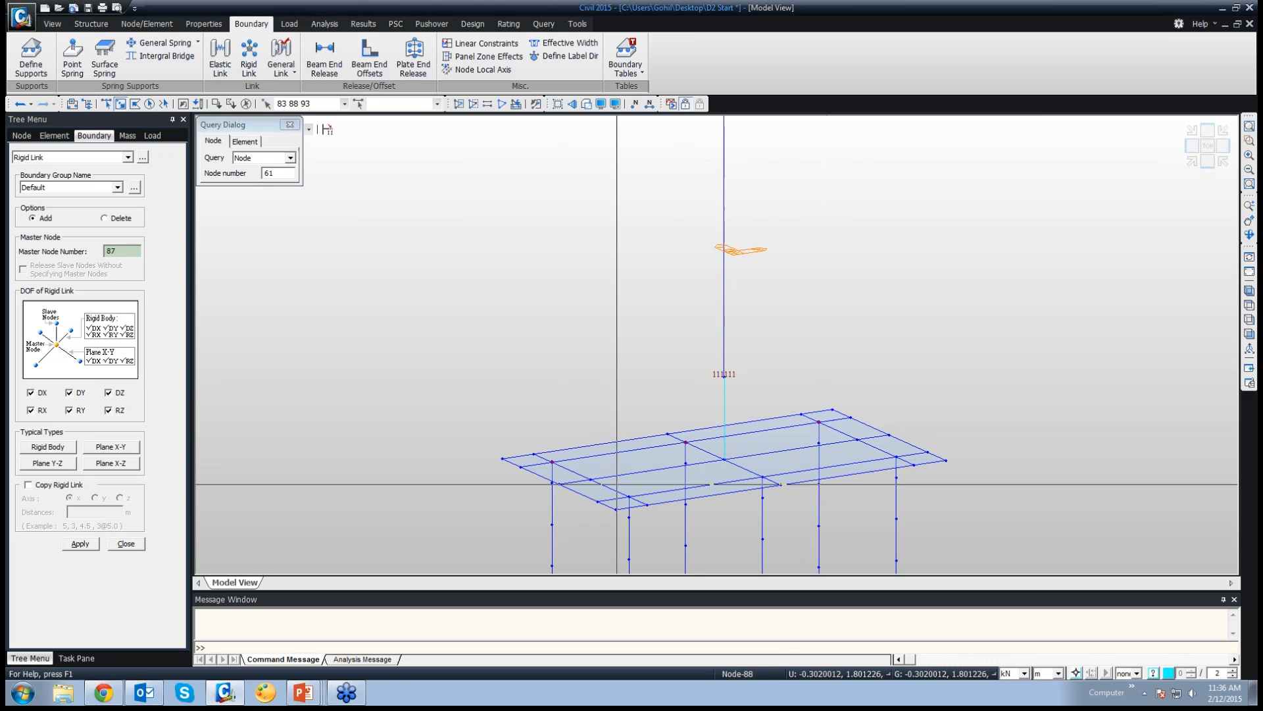
drag(622, 490, 637, 507)
drag(756, 467, 766, 480)
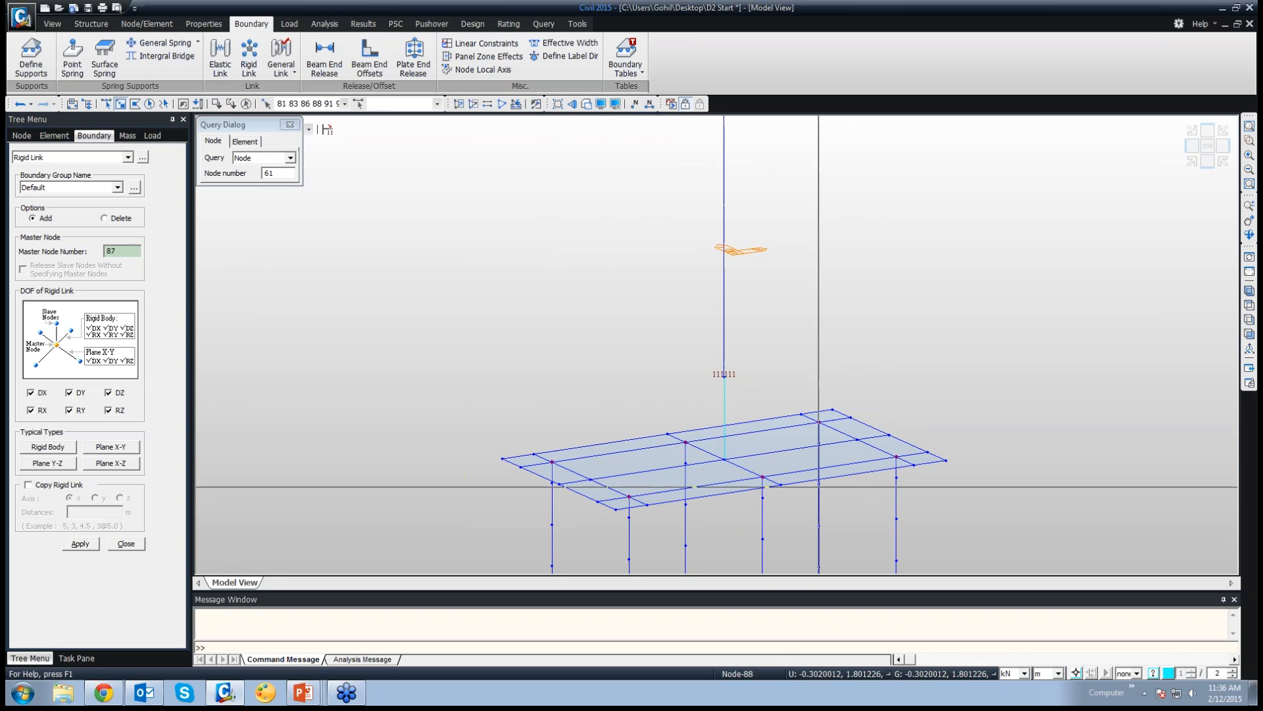
click(80, 543)
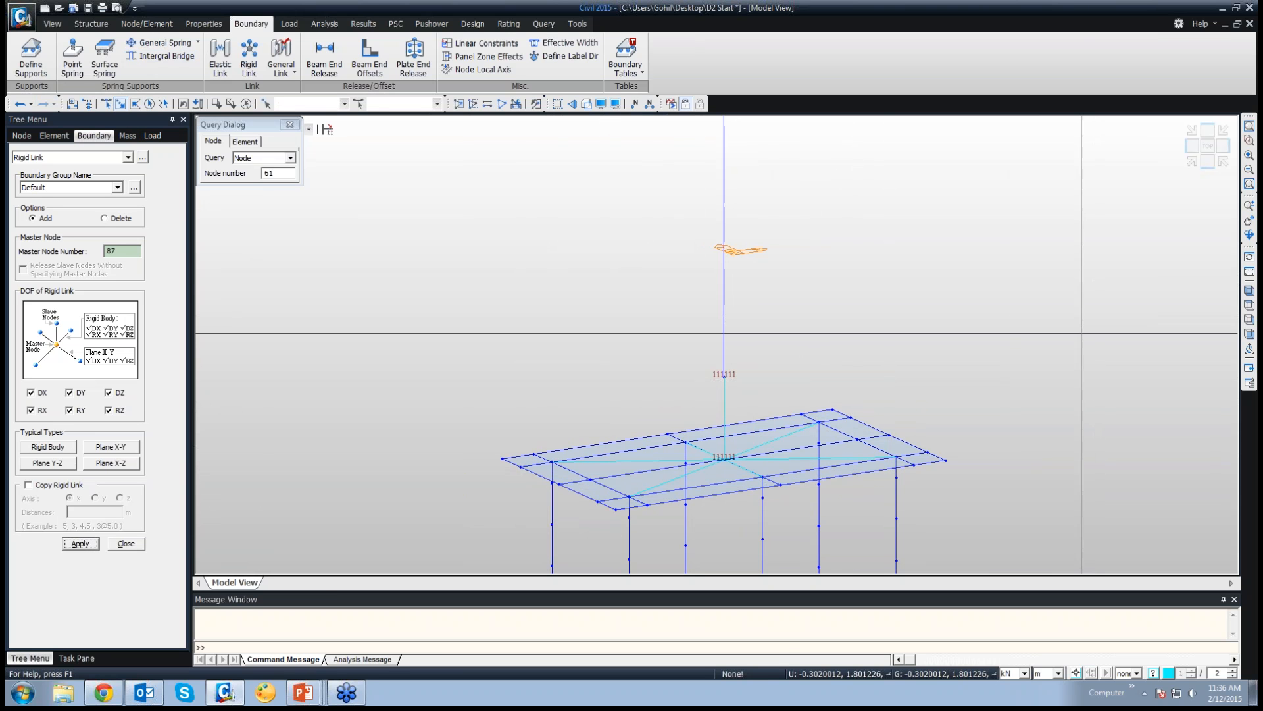
Copy the first pier's pile cap and piles by 149.132, 77.139 m to the deck's far end, including node and element attributes
middle_drag(1081, 333, 1081, 333)
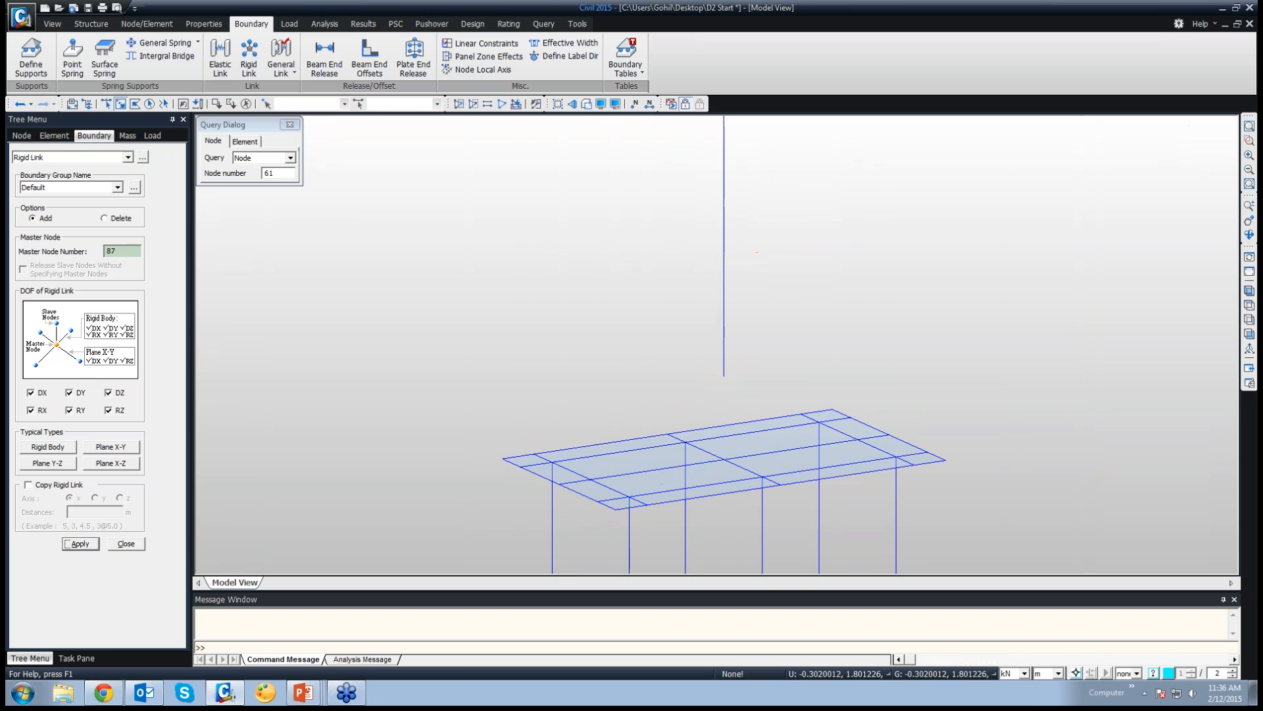
click(1249, 290)
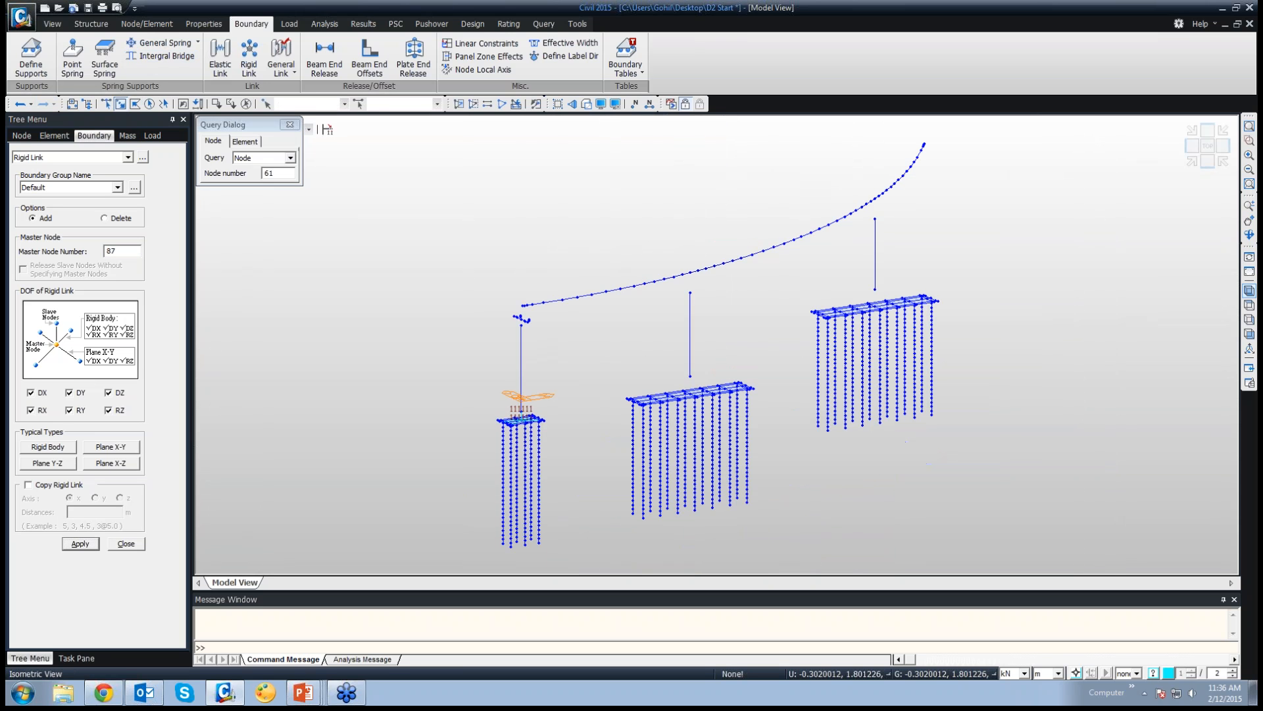
middle_drag(999, 328, 919, 397)
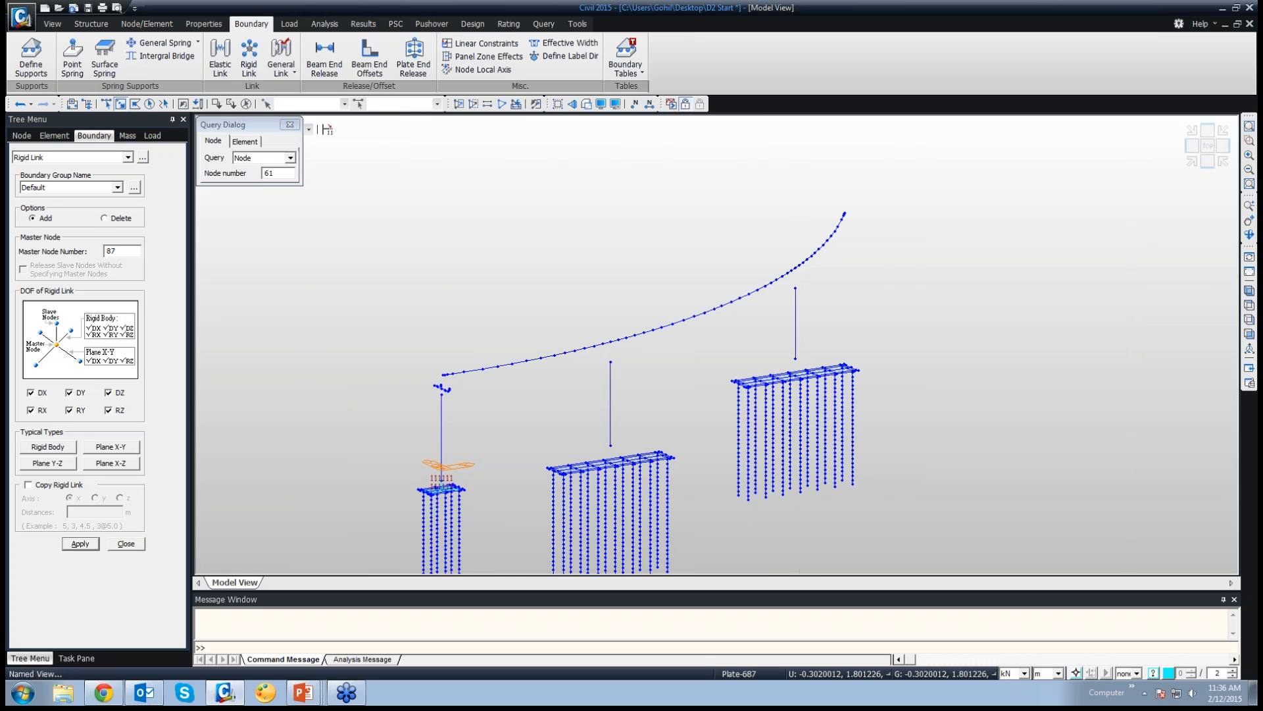
click(1248, 305)
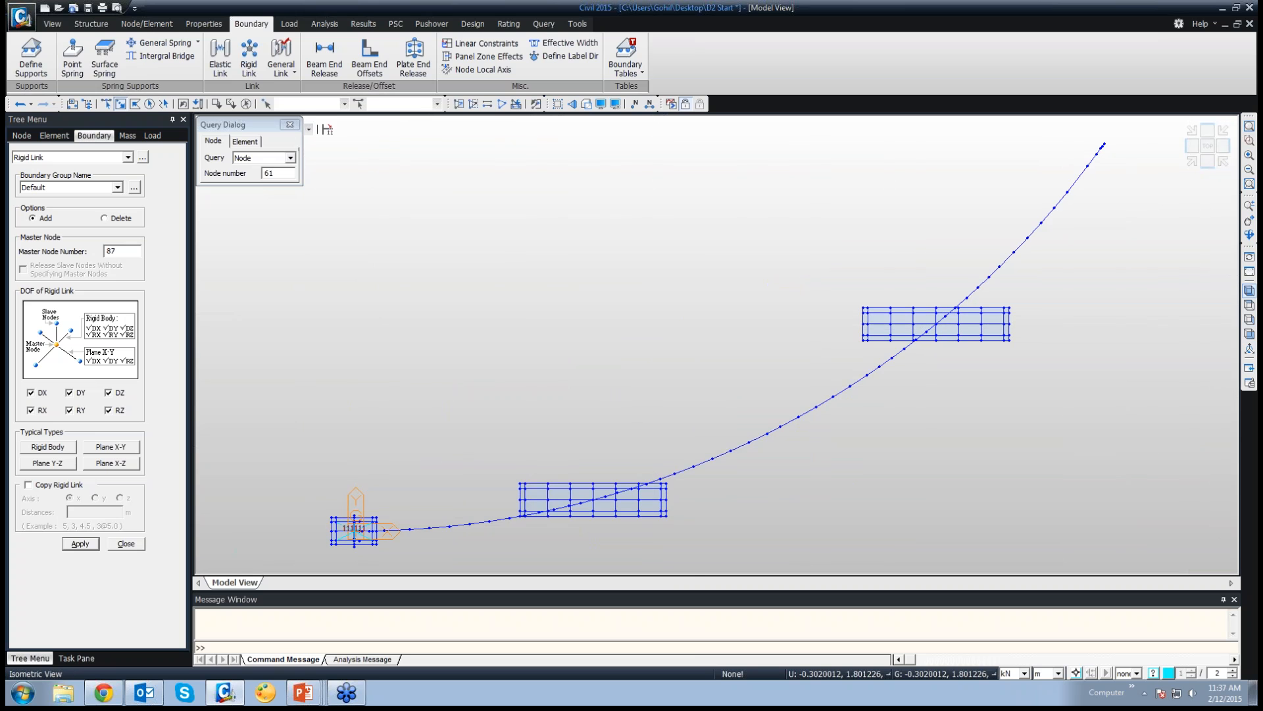
click(1249, 290)
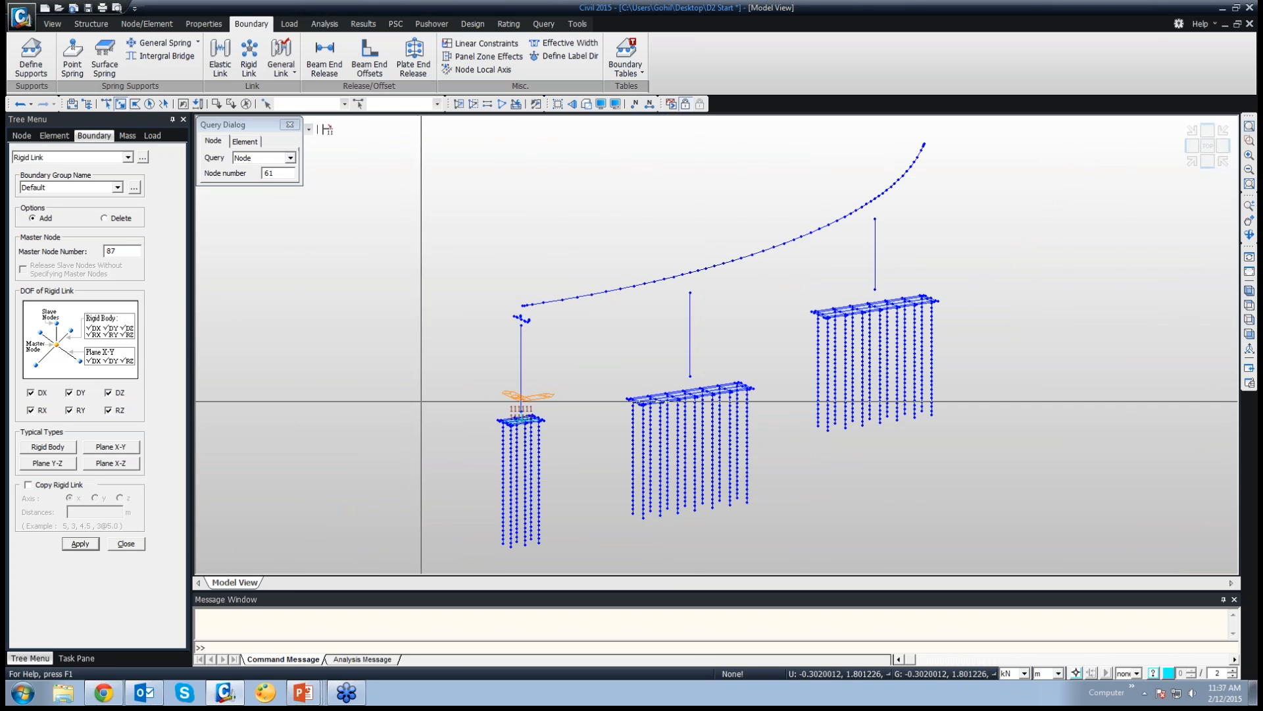
drag(444, 402, 586, 558)
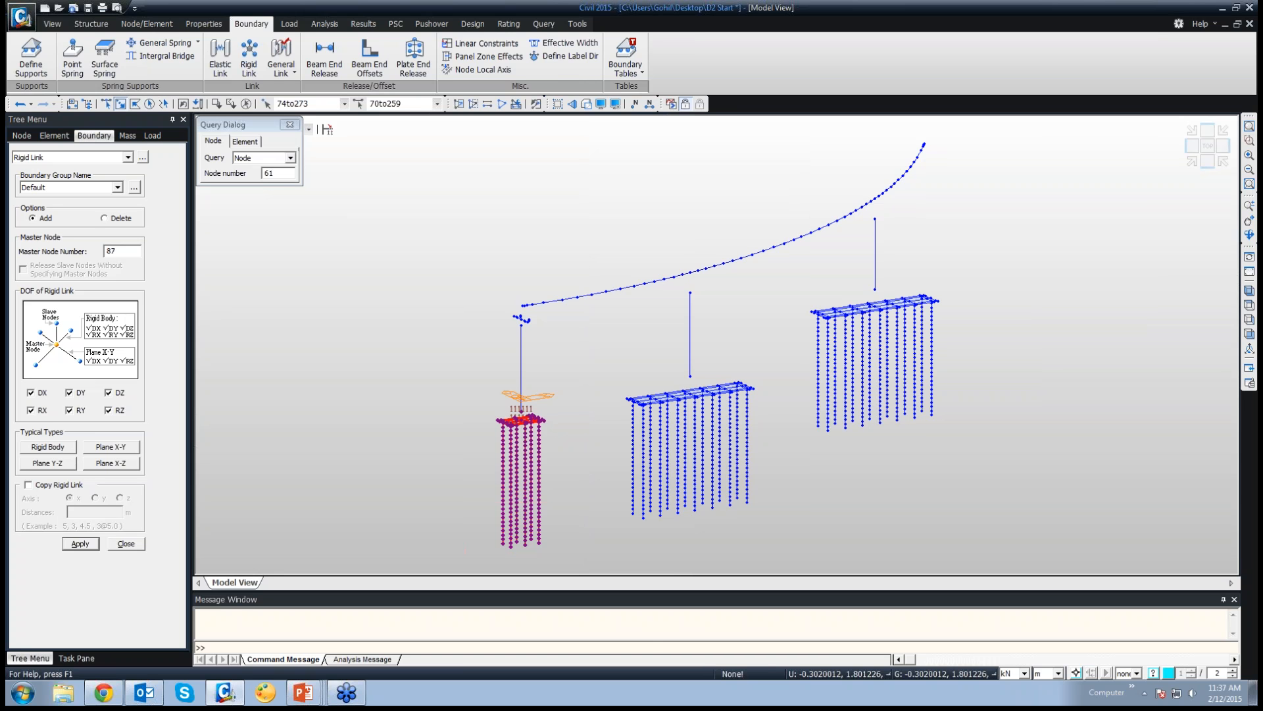
click(147, 24)
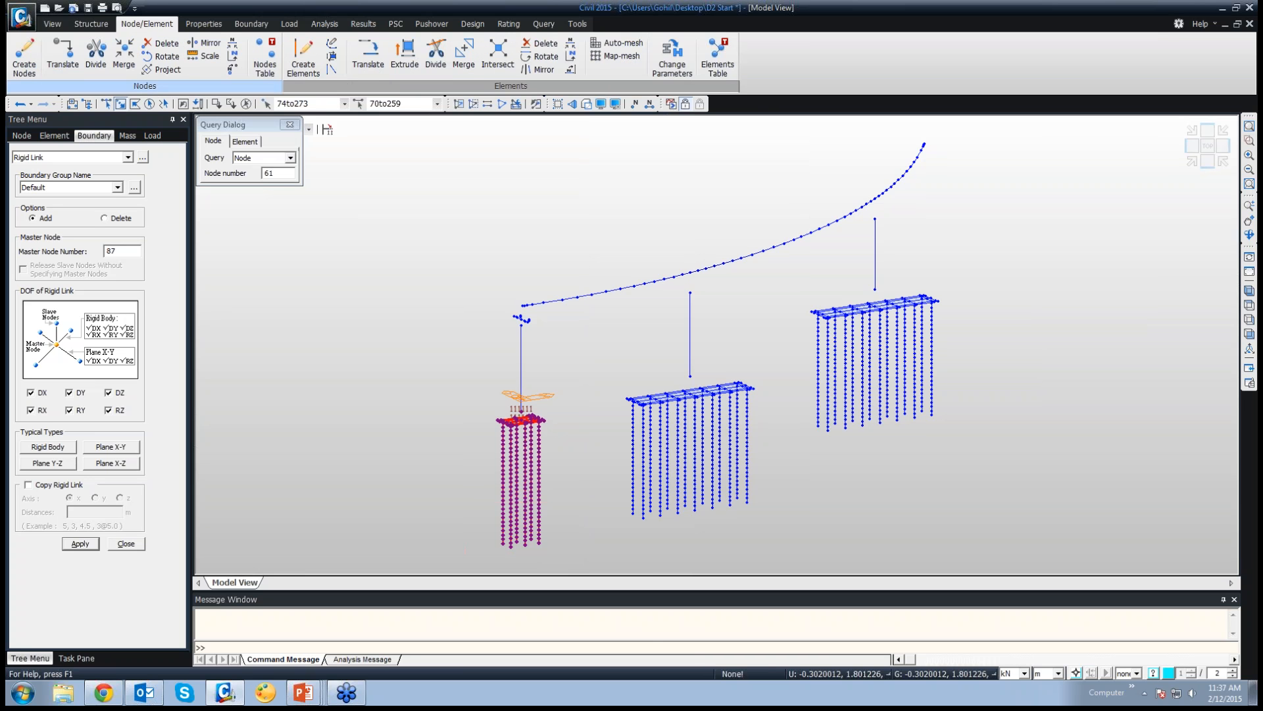
click(367, 56)
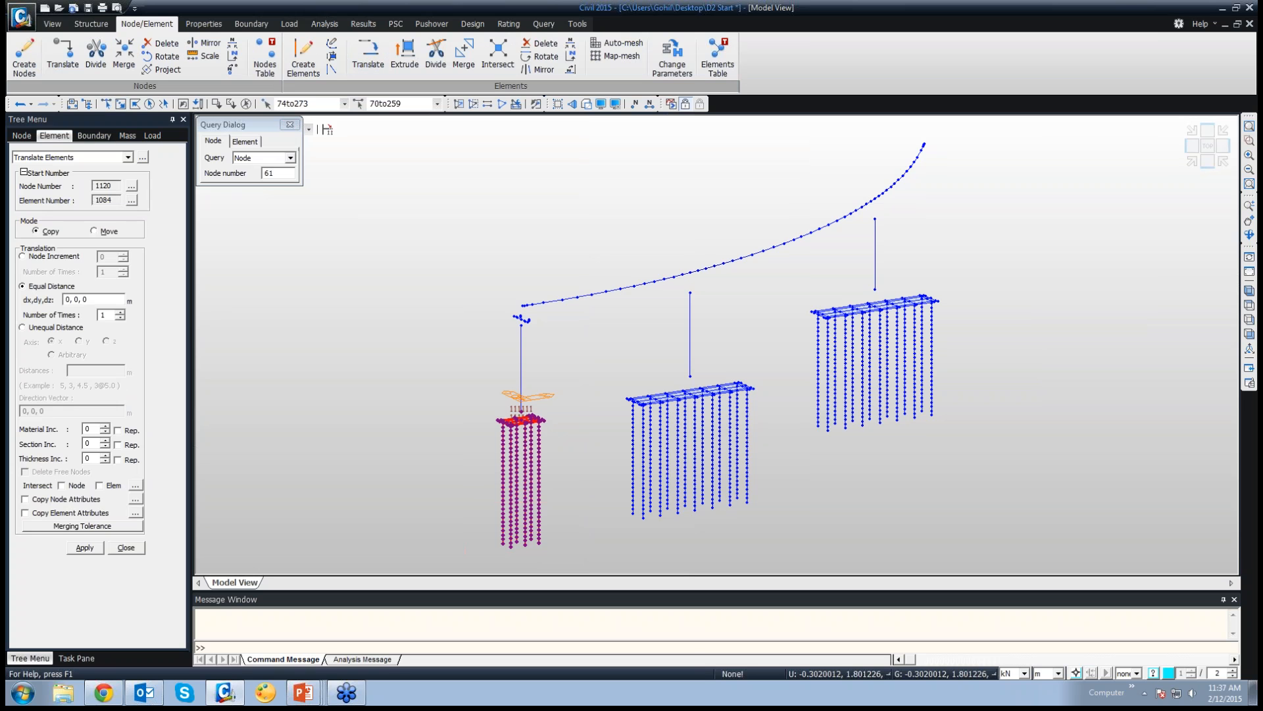
drag(95, 300, 69, 299)
text(14)
text(9)
text(.14)
text(3)
text(2)
text(,77.1)
text(39)
click(25, 499)
click(25, 513)
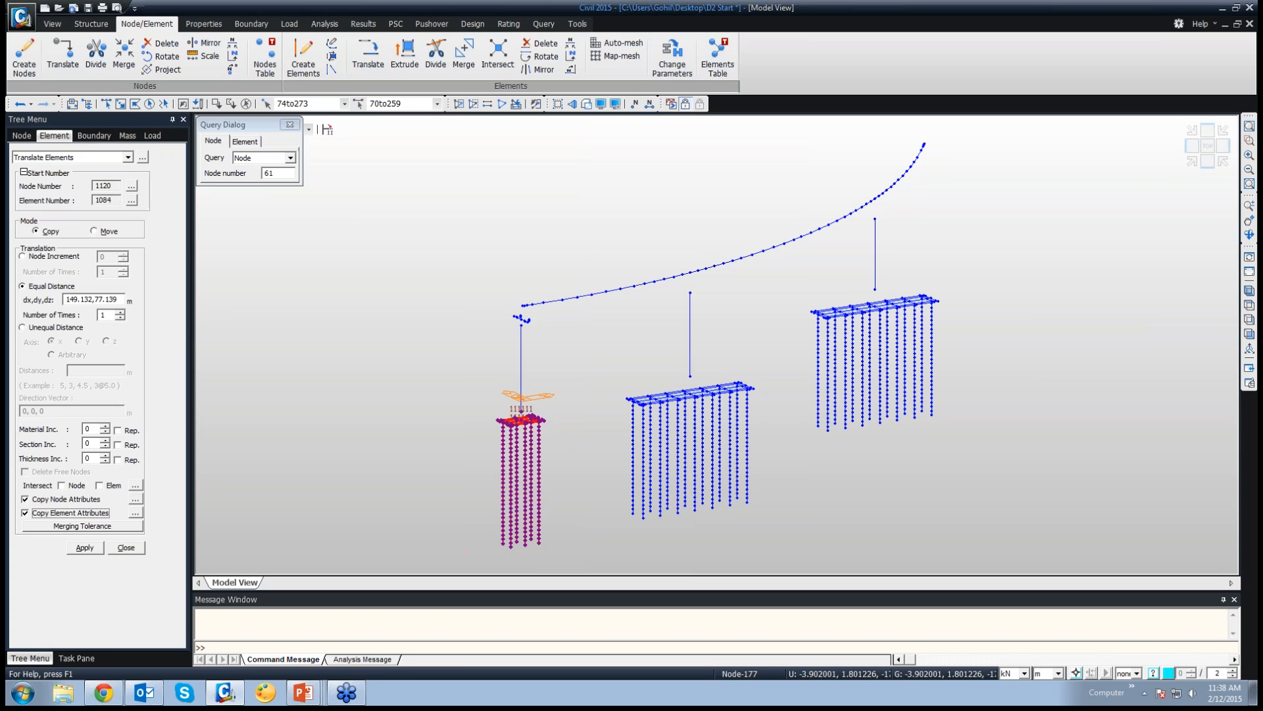
click(85, 547)
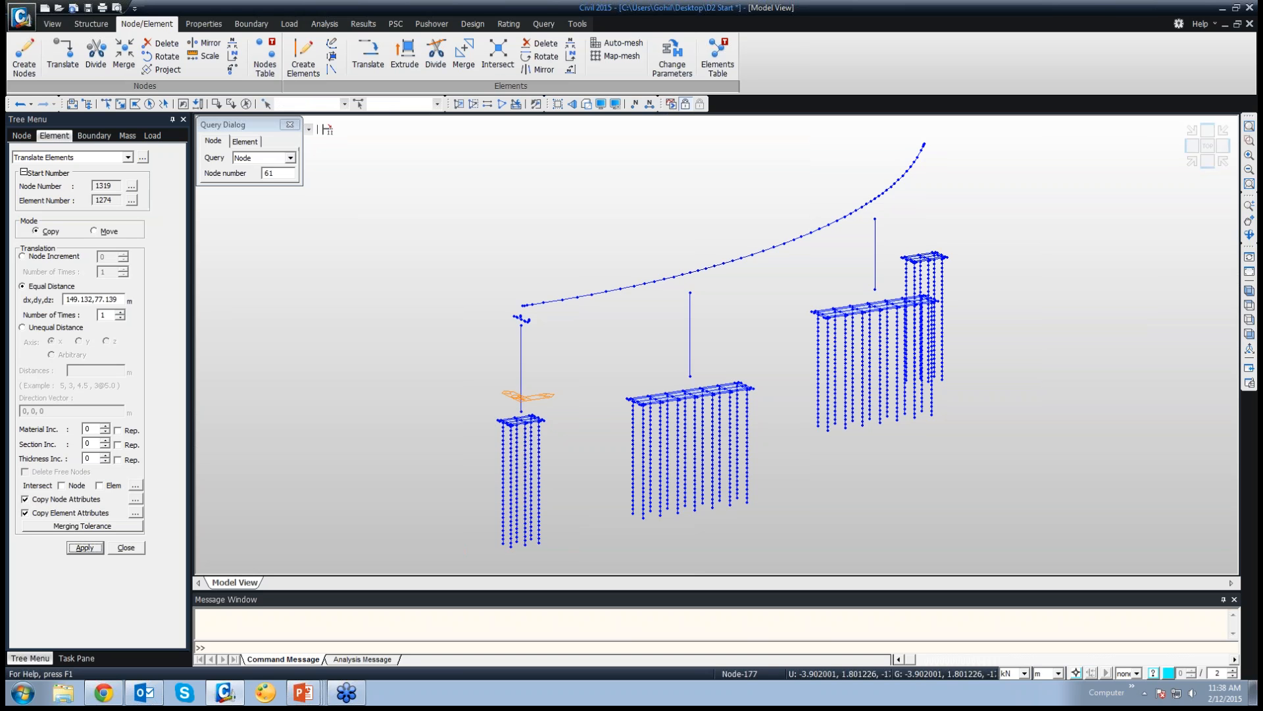
Select the copied pile cap and piles and set up a node rotation of -54.8° about an axis defined by two points
click(1250, 304)
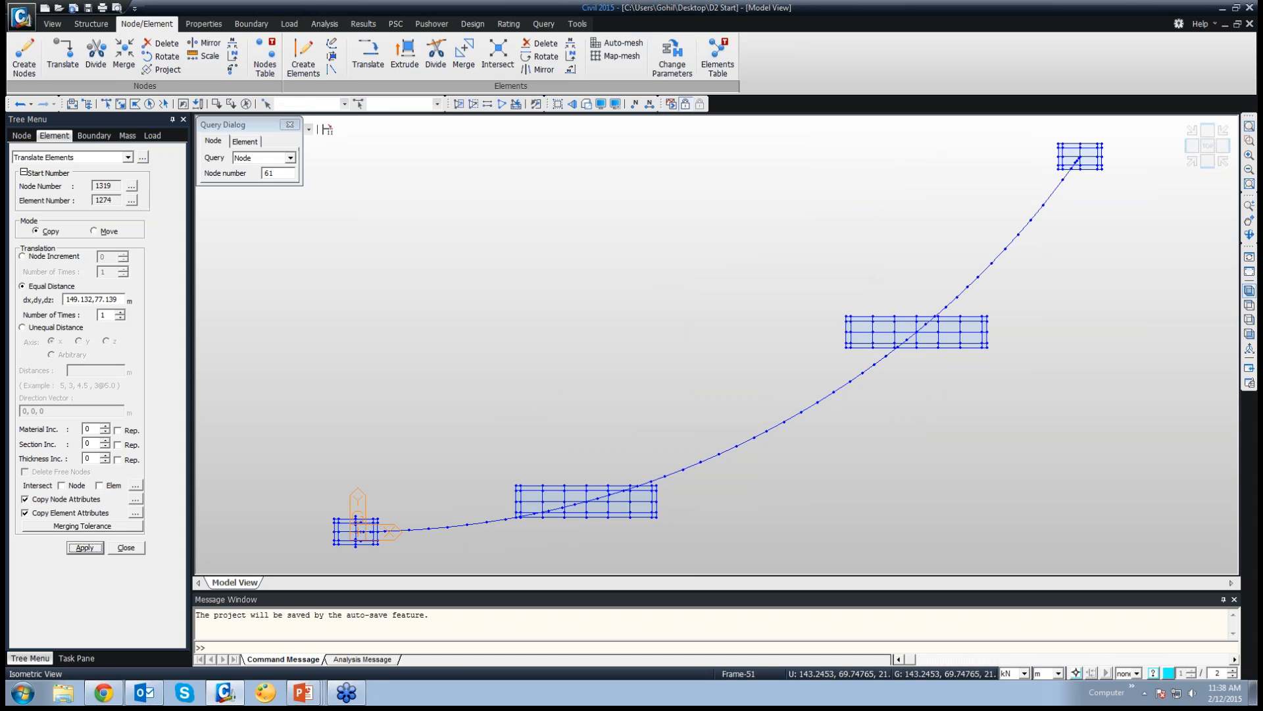
click(1249, 290)
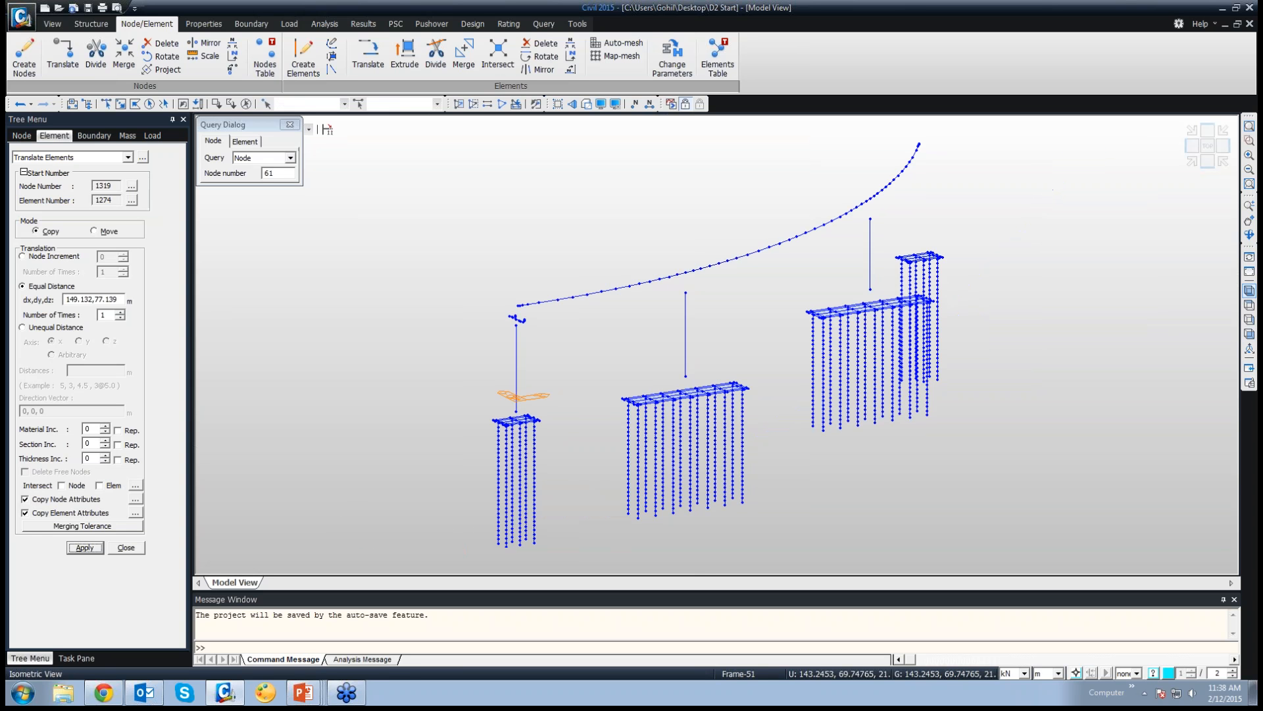
click(1249, 334)
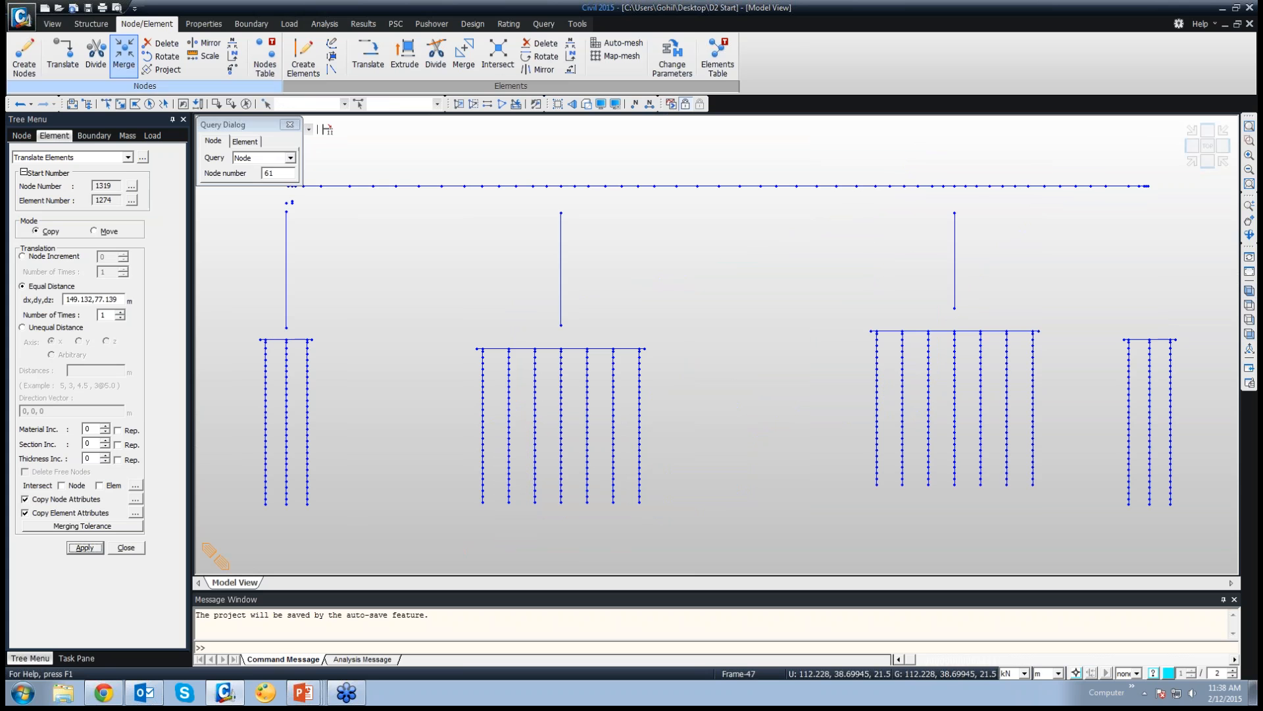
click(120, 104)
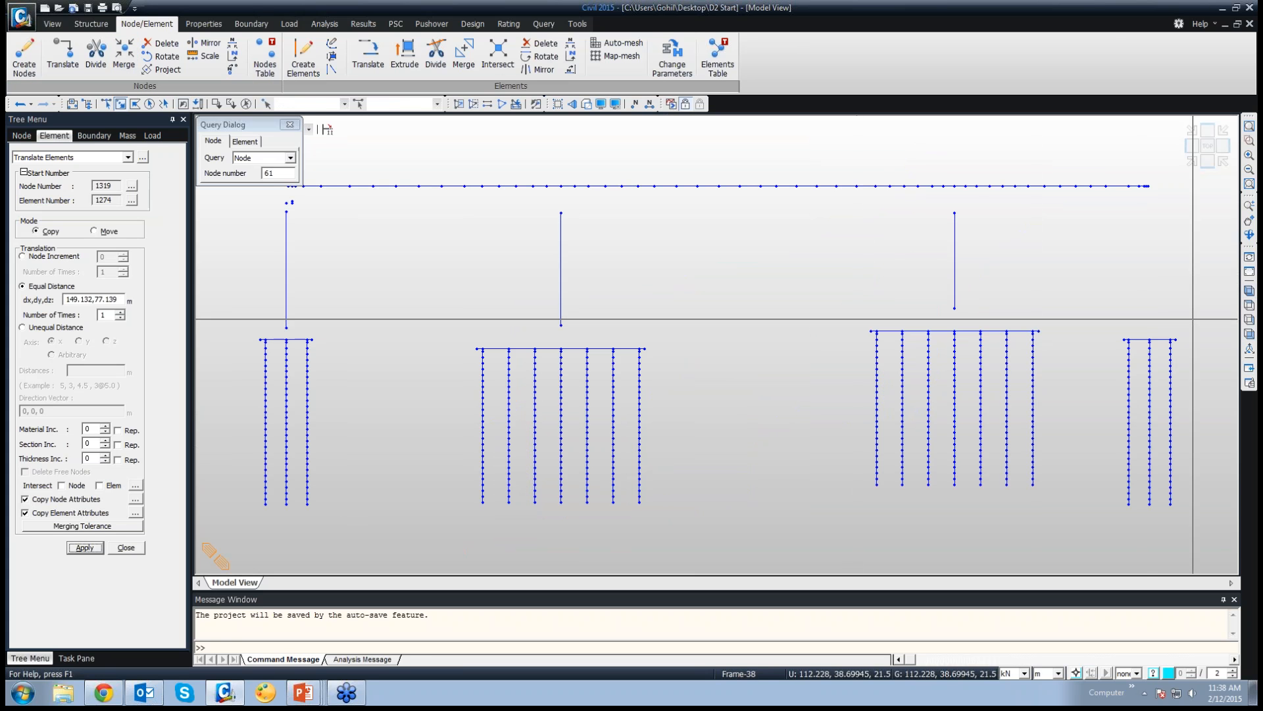
drag(1235, 319, 1110, 531)
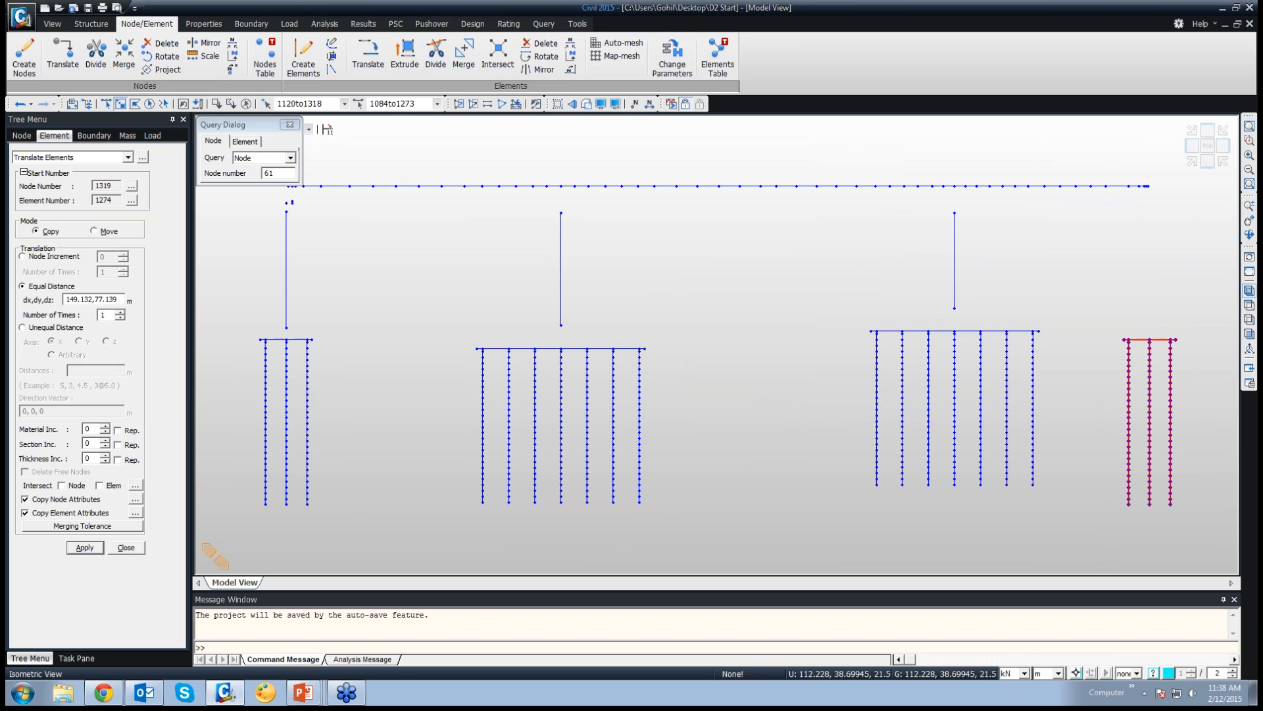
click(1249, 290)
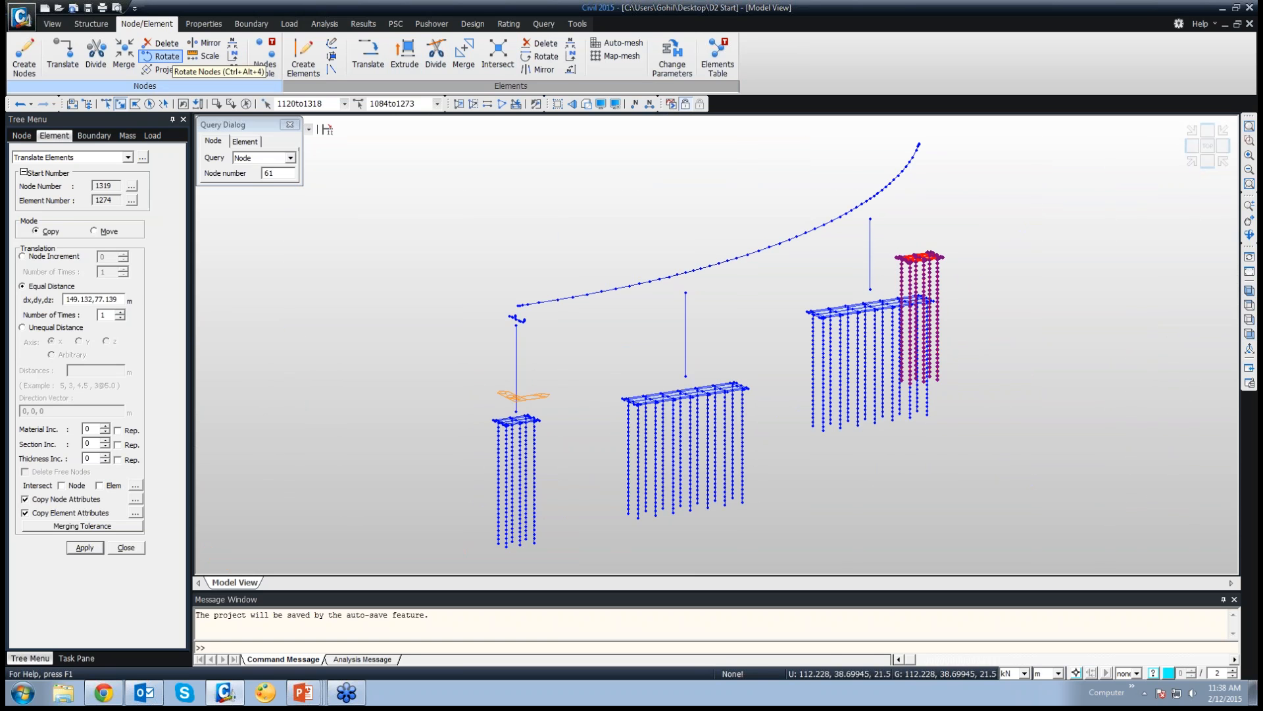
click(163, 57)
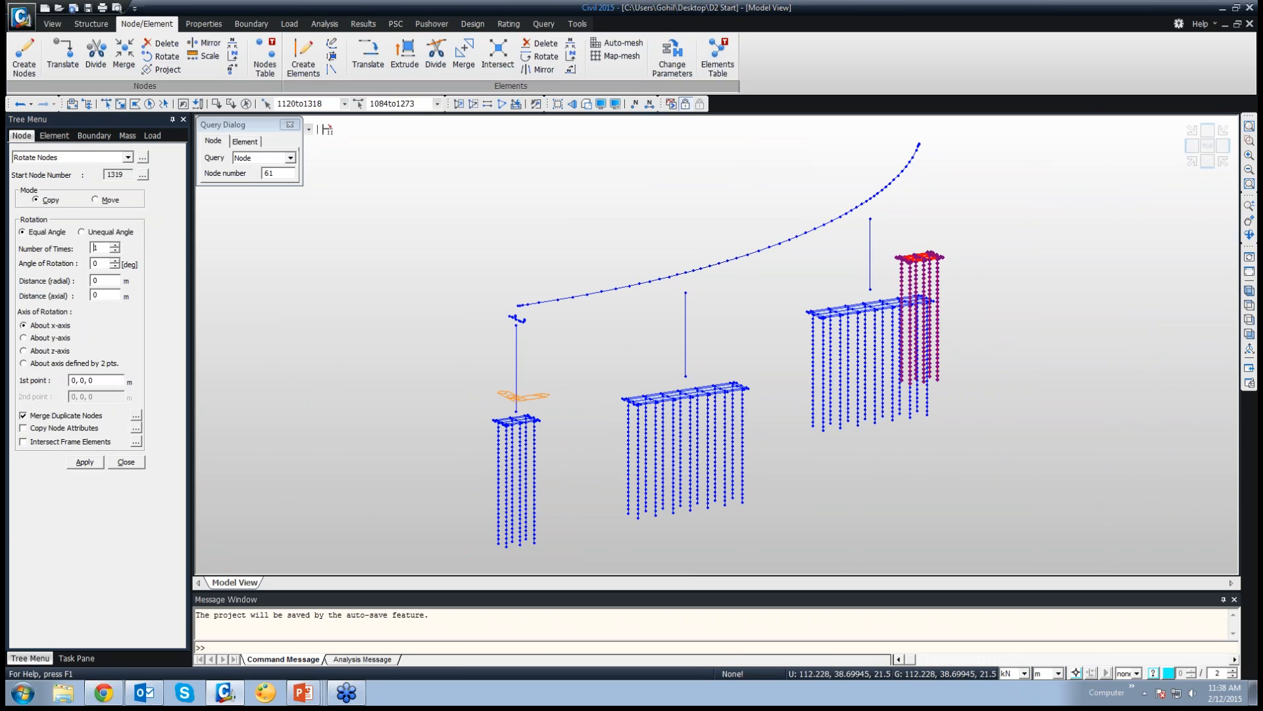
double_click(96, 263)
text(-54)
text(.8)
click(39, 363)
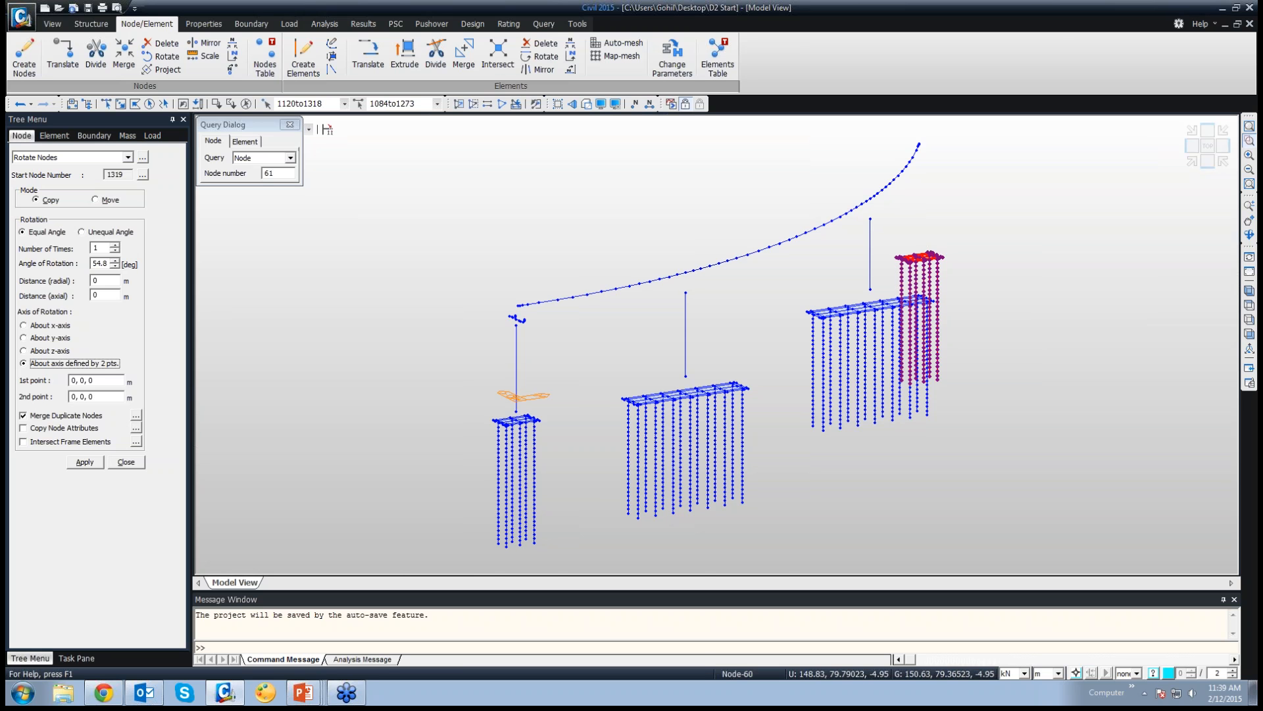
Pick the copied pile cap's centre node at 148.83, 77.14023, -4.95 as the rotation axis's first point
drag(894, 241, 971, 282)
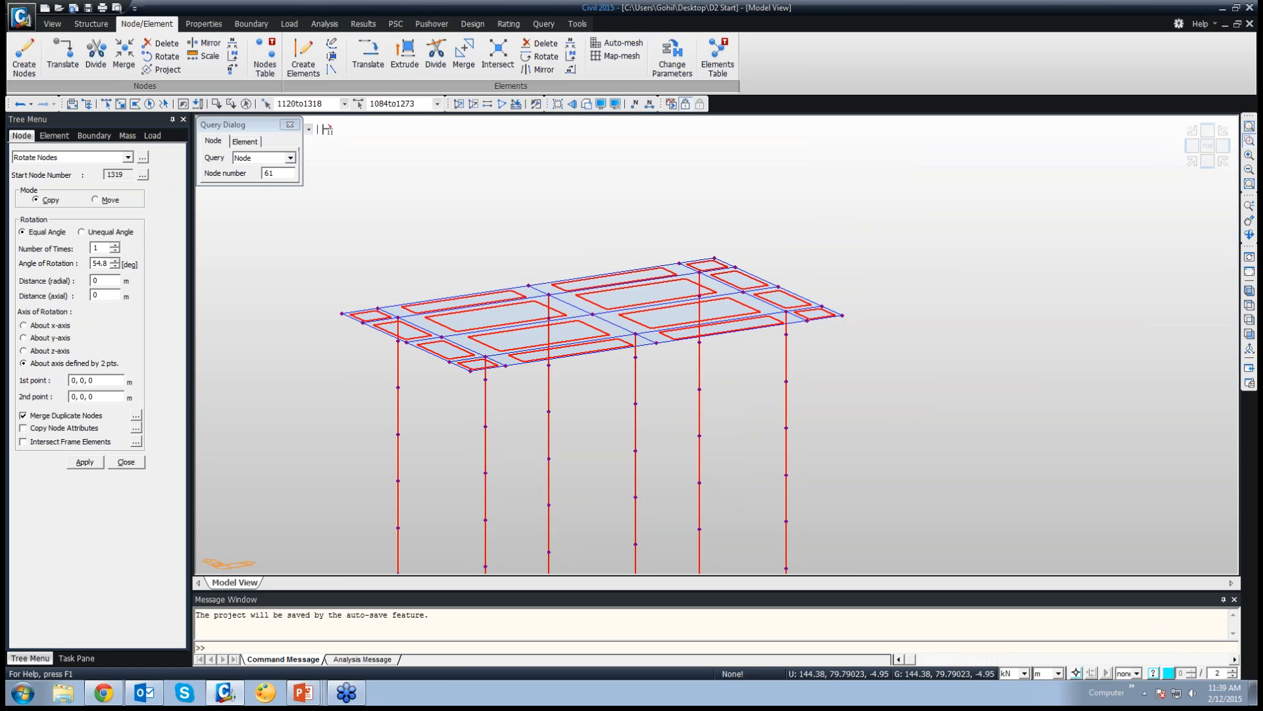
click(96, 381)
click(592, 314)
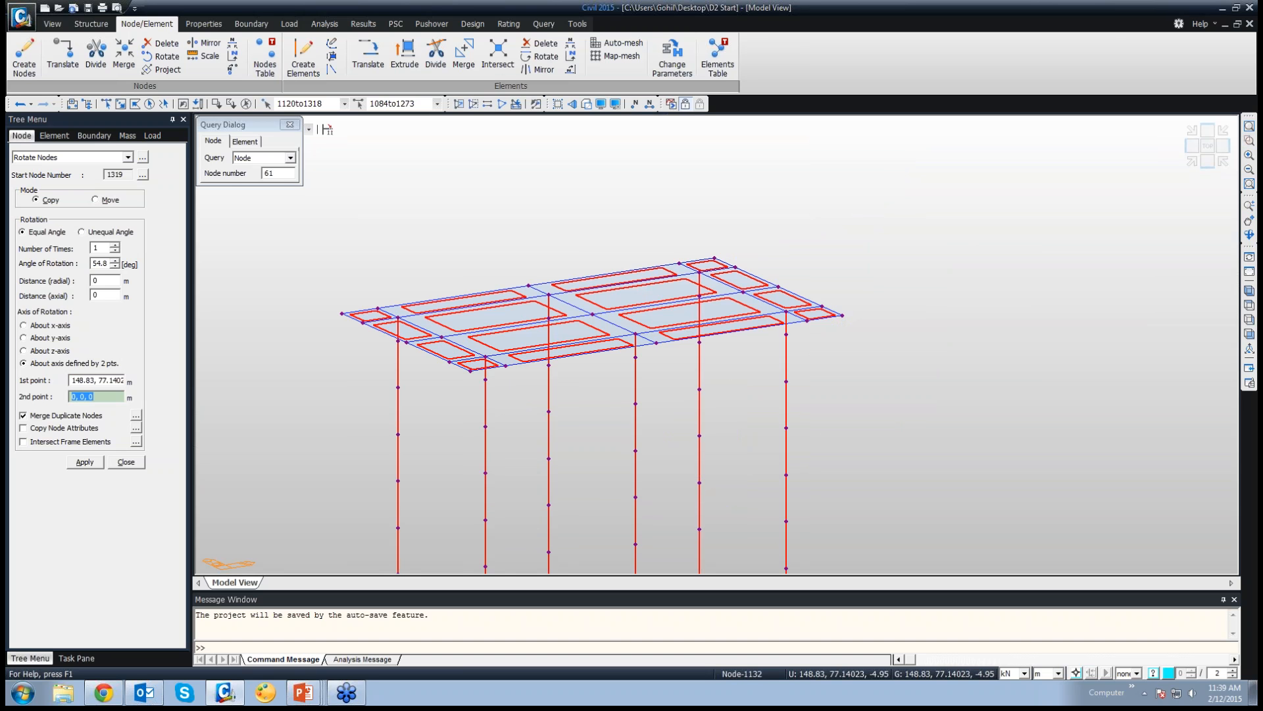
click(342, 314)
click(341, 313)
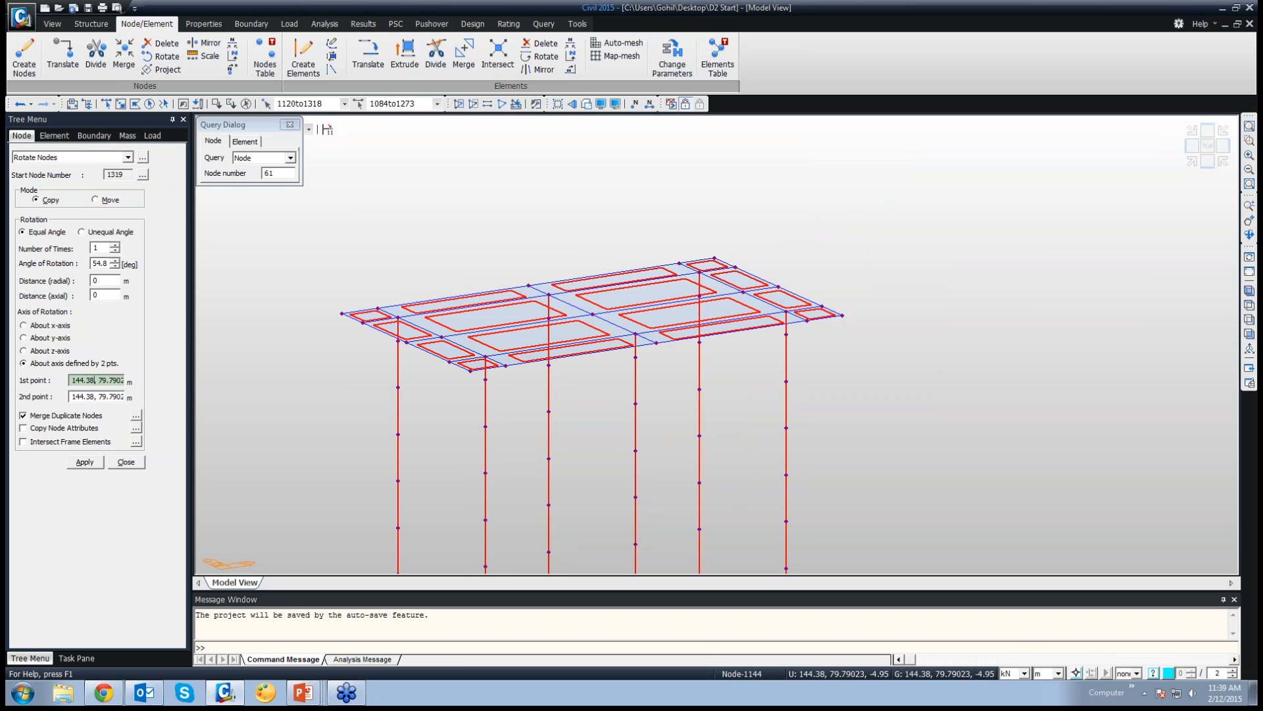
click(592, 314)
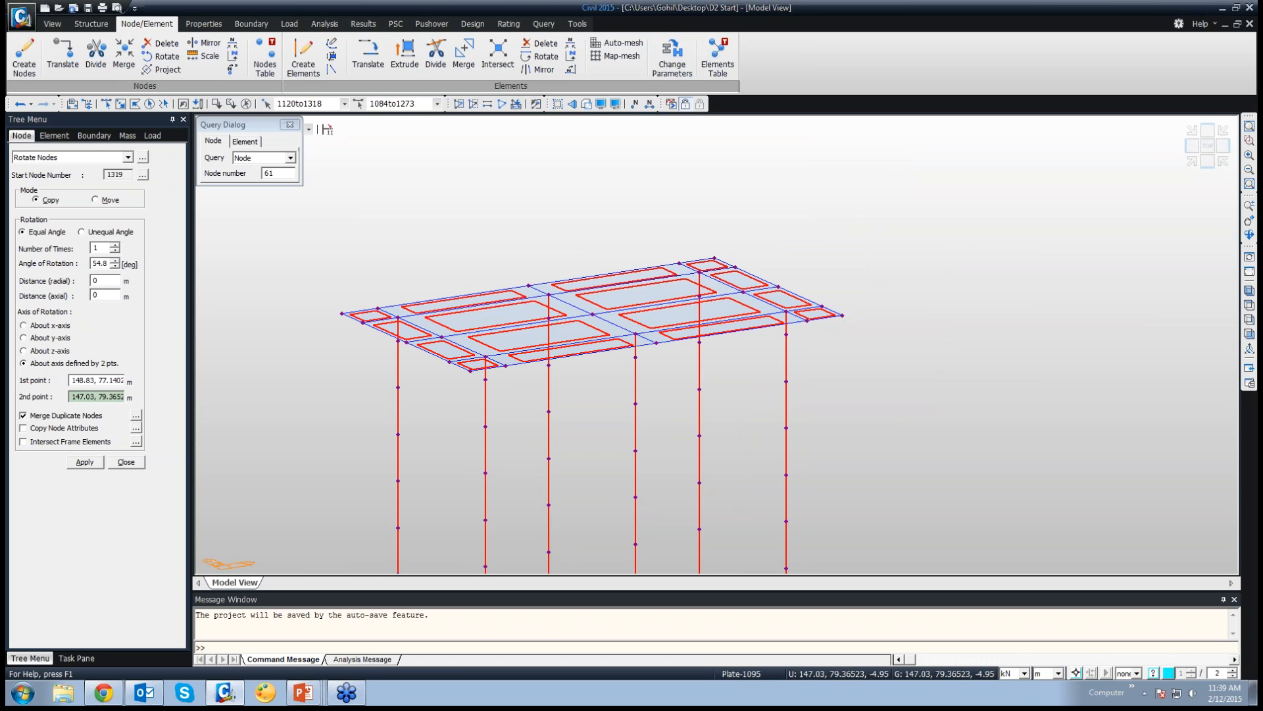
Set the axis's second point to 148.83, 77.14023, -4 and rotate the copied foundation in Move mode
click(73, 380)
click(74, 380)
drag(73, 380, 130, 381)
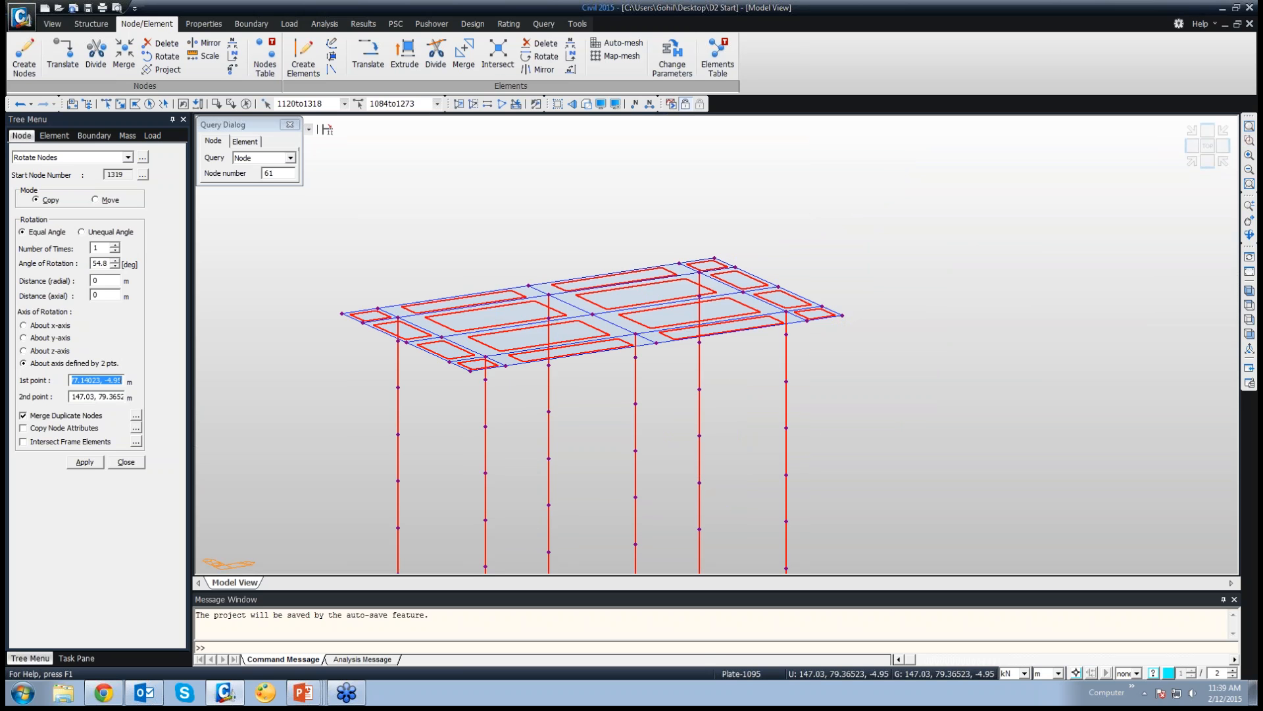
click(74, 396)
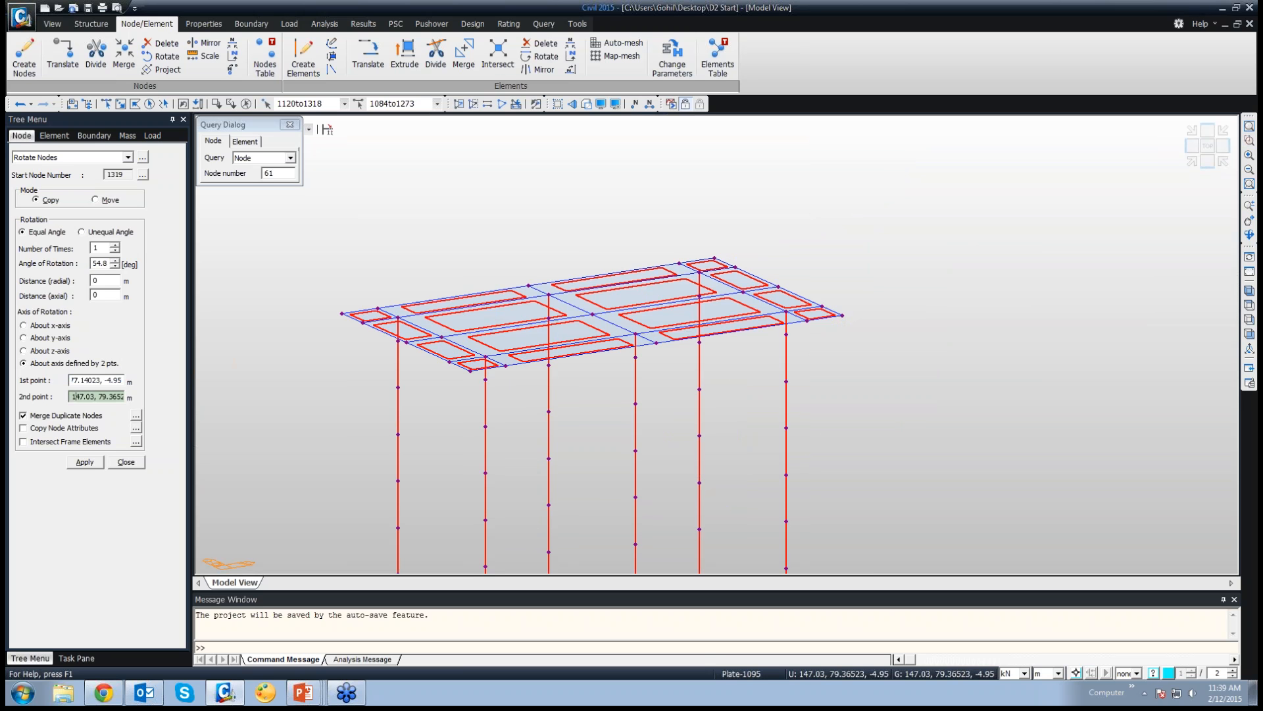
click(73, 396)
drag(72, 397, 130, 396)
text(77.14023, -4.95)
key(BackSpace)
key(BackSpace)
key(BackSpace)
click(96, 199)
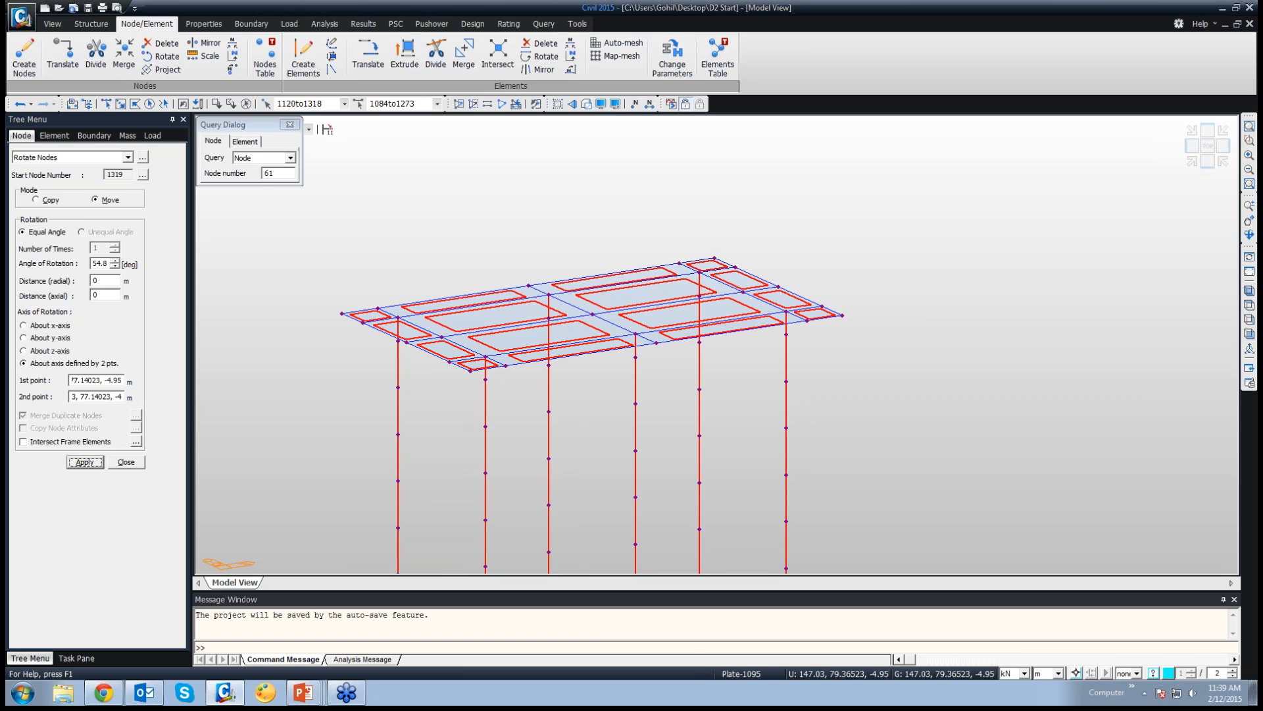
click(85, 462)
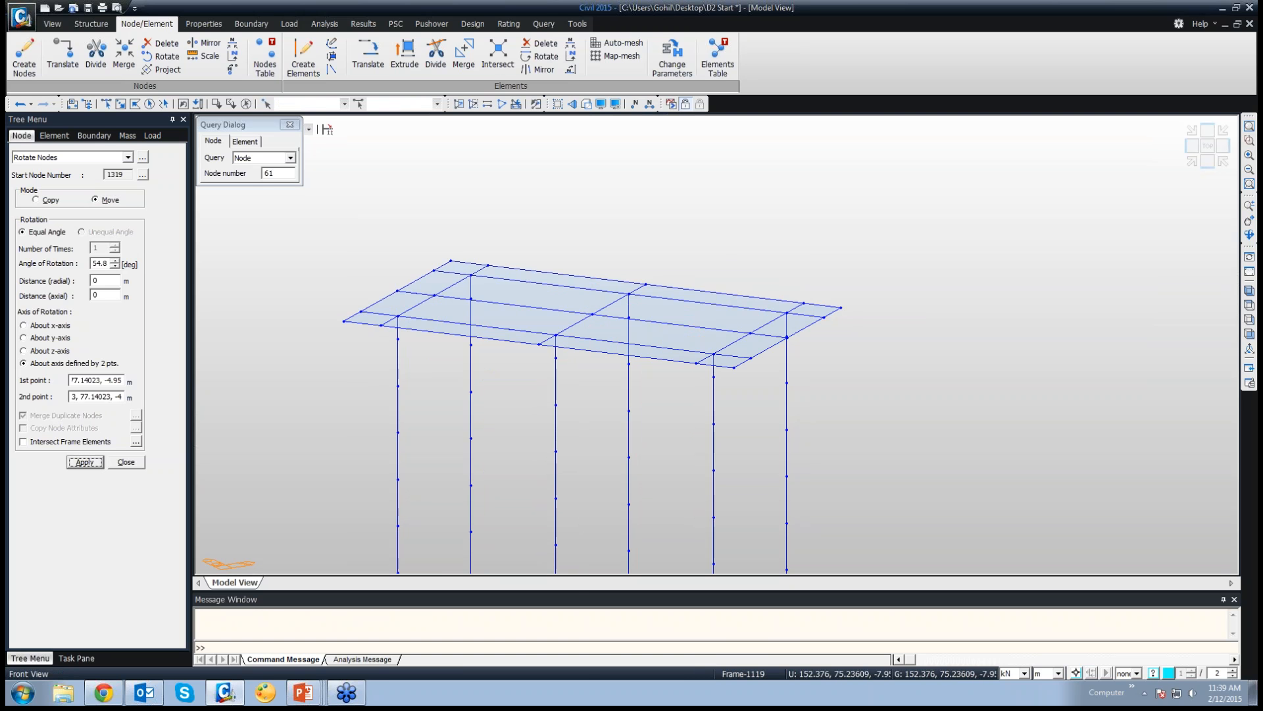
click(1249, 305)
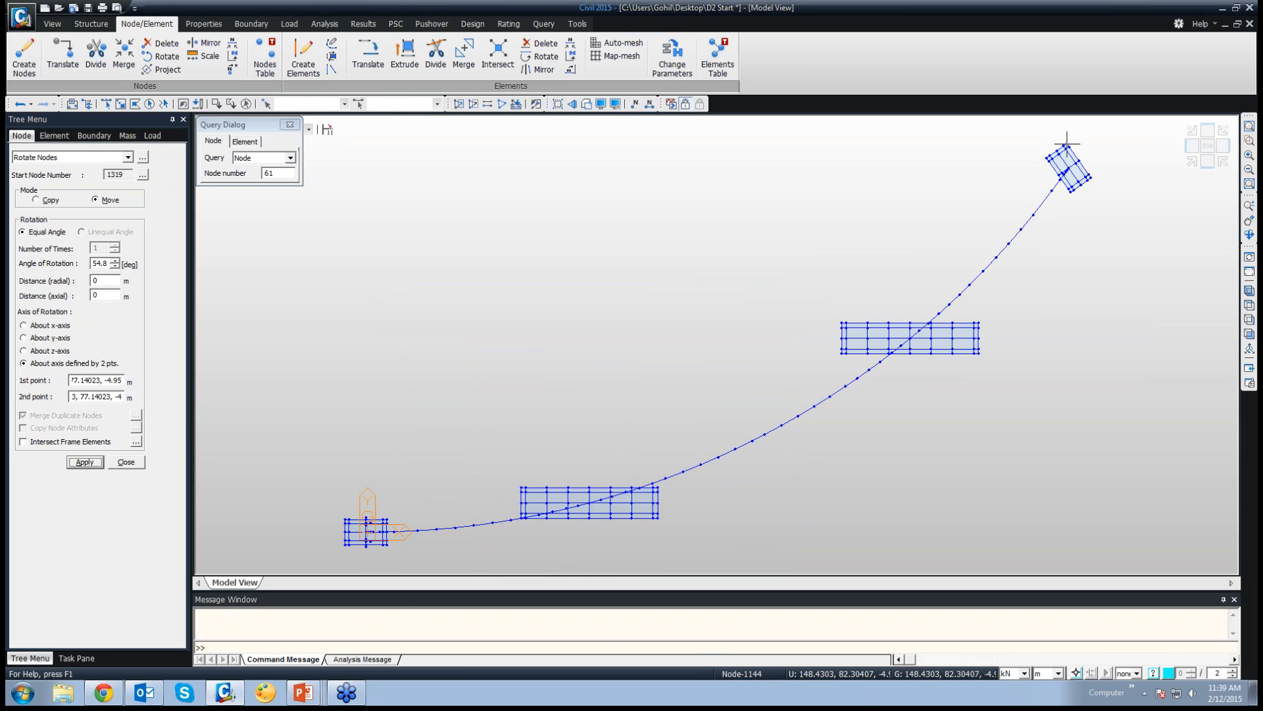
mouse_move(1067, 141)
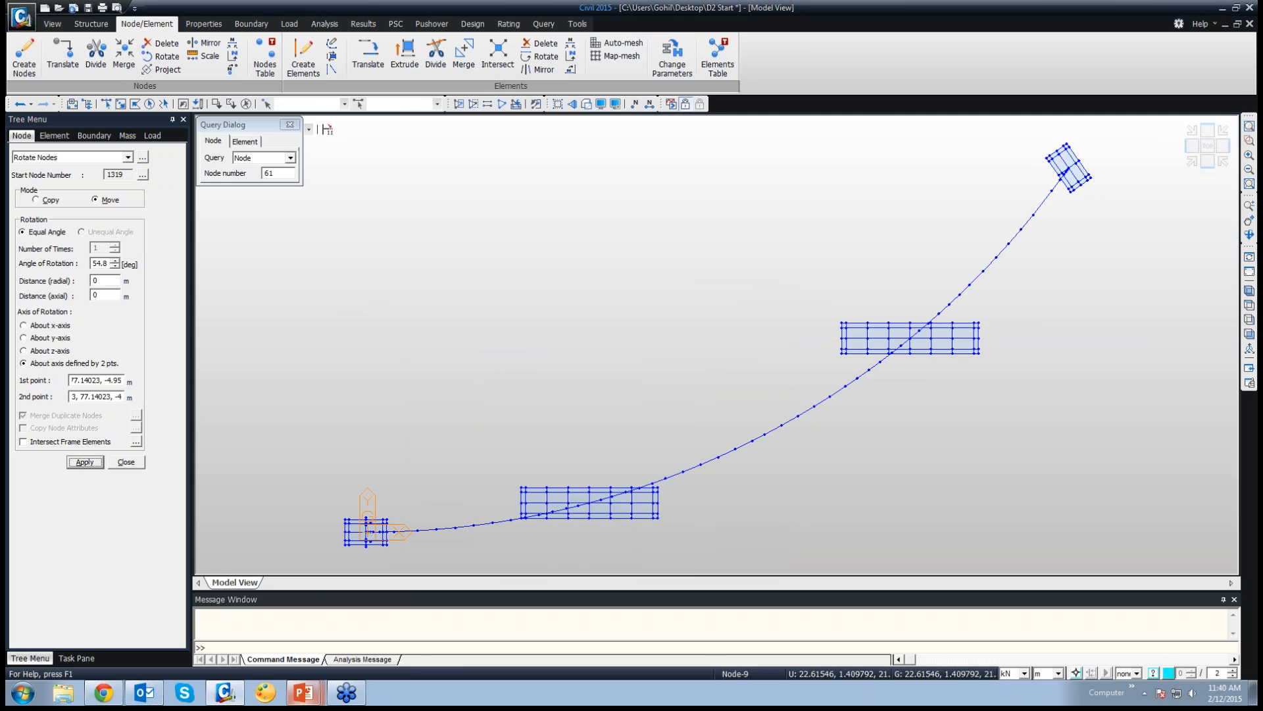
Switch to the PowerPoint slide show and advance from the pile cap plans to the Defining Groups slide
click(302, 692)
click(299, 641)
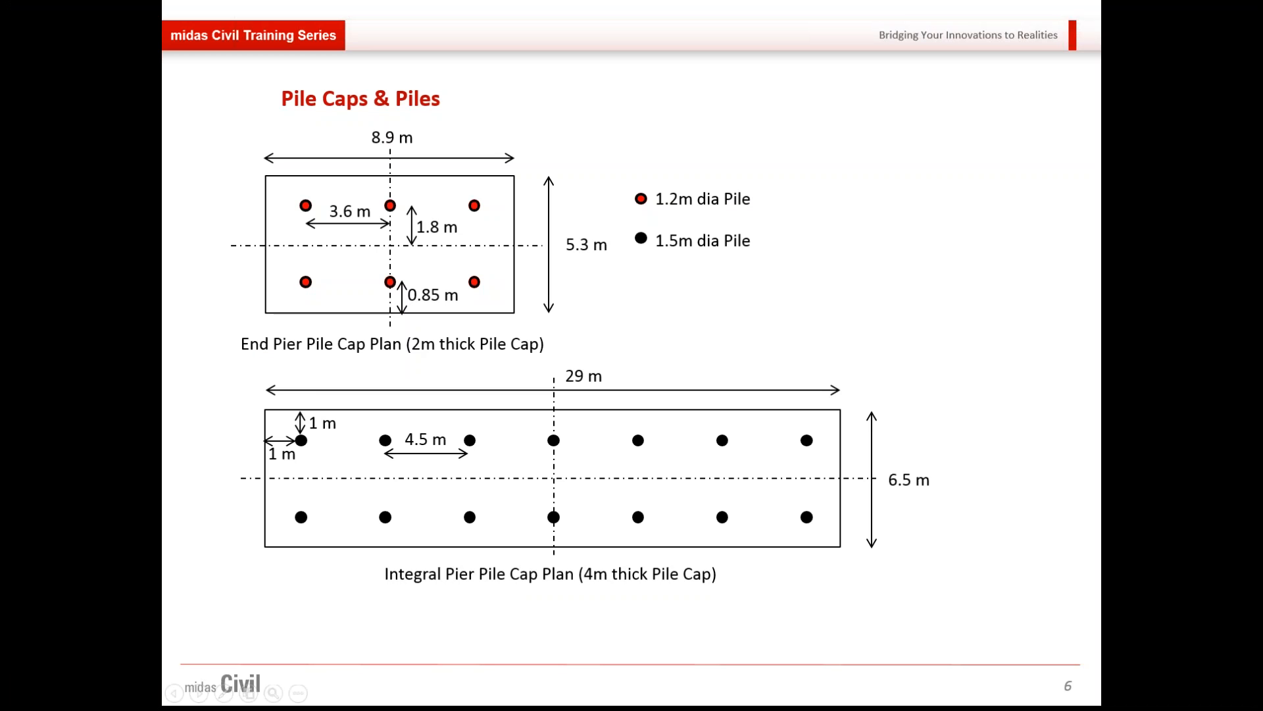
key(Right)
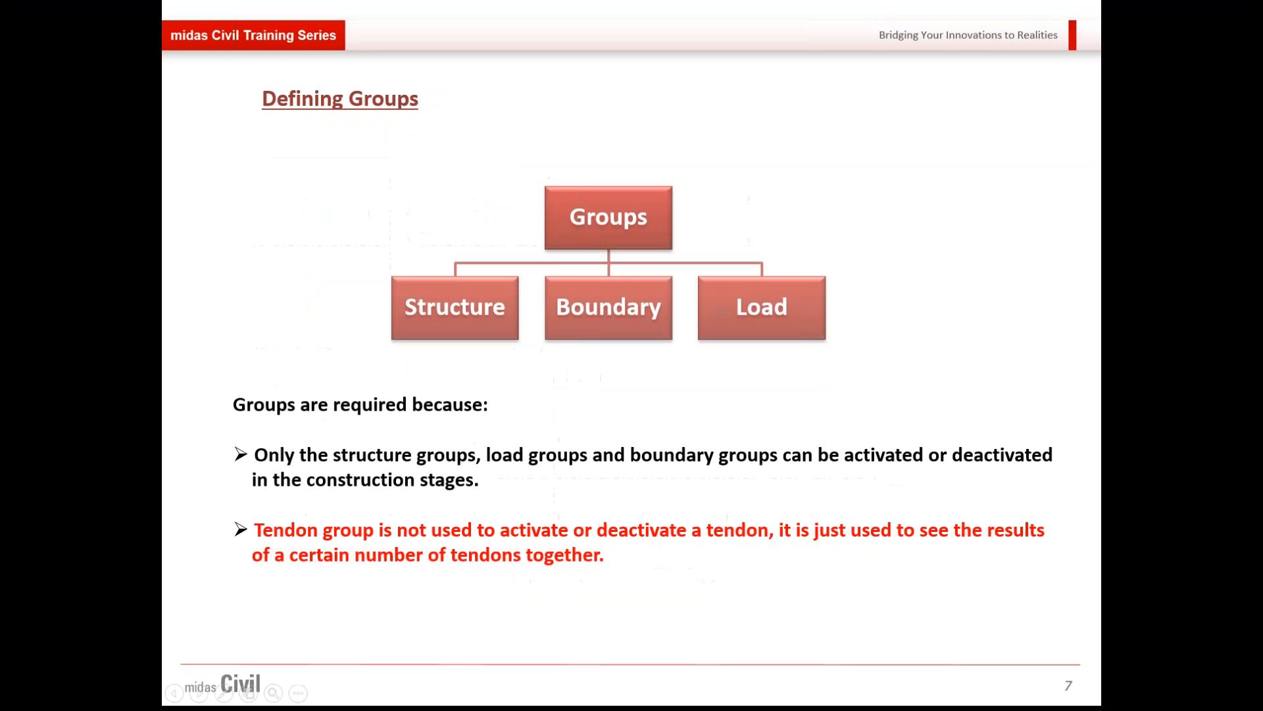
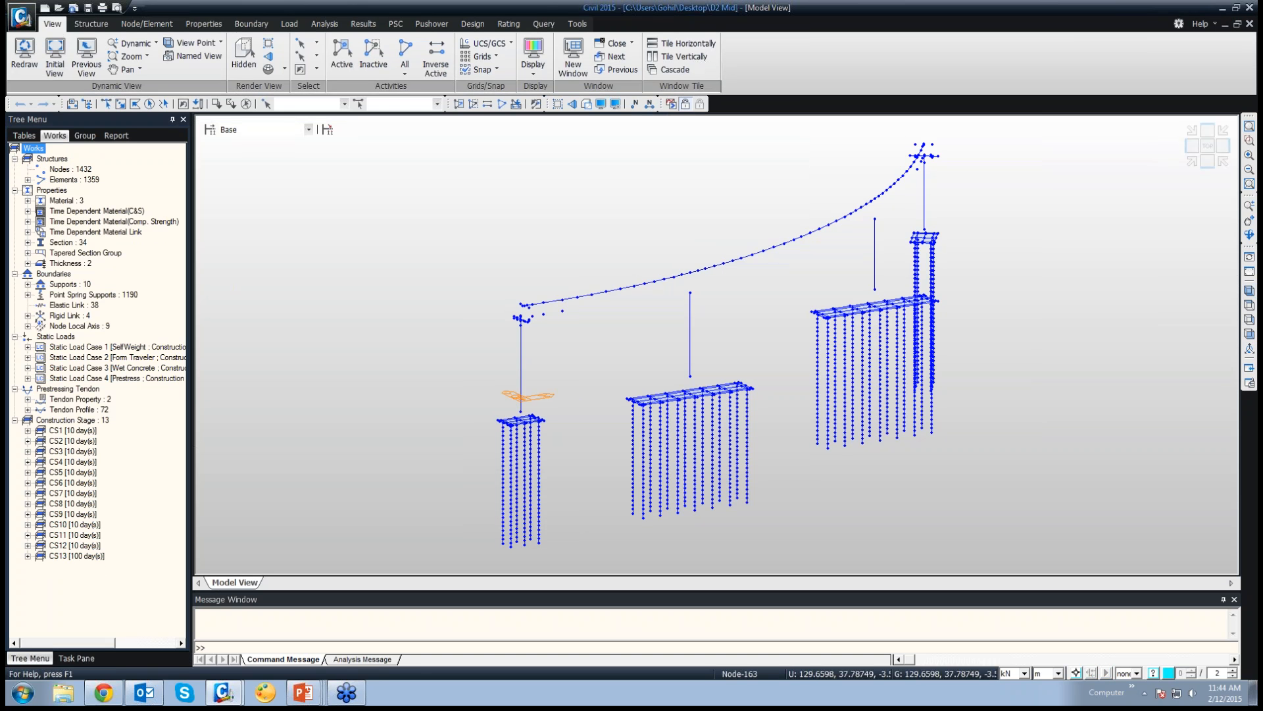
Show the complete bridge model with its solid sections and examine it in plan and from several 3D angles
click(586, 103)
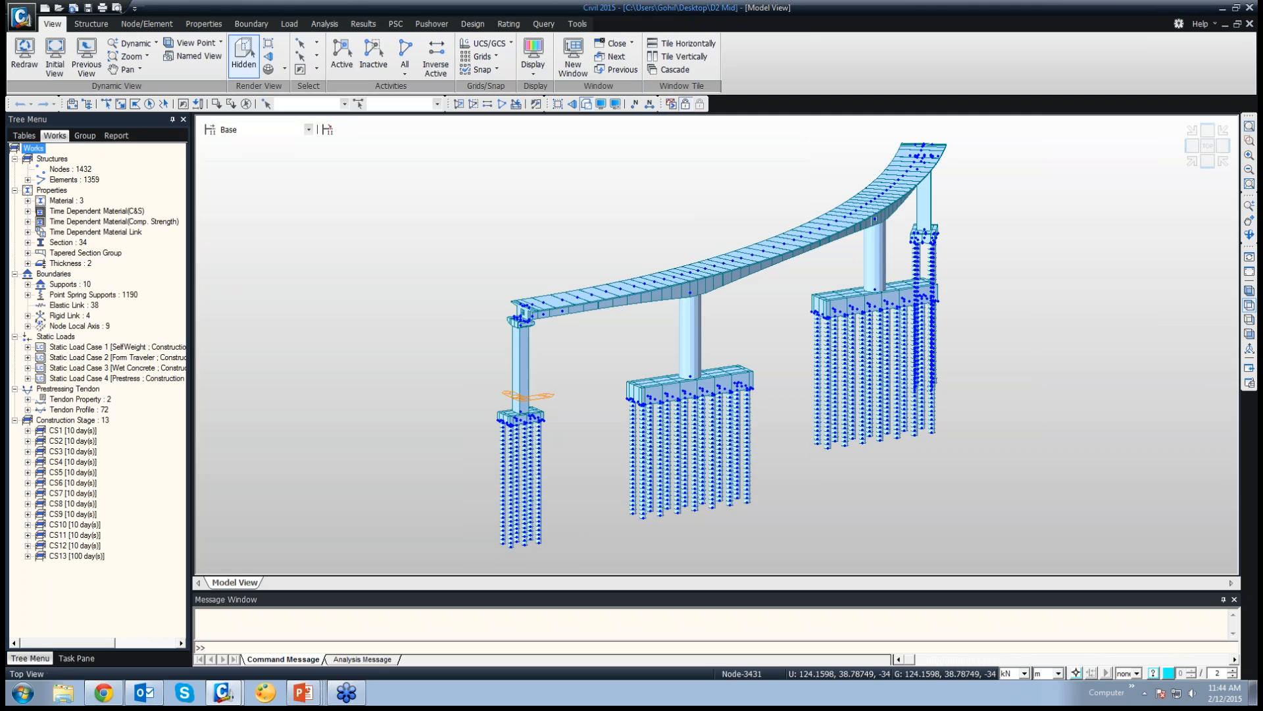
click(1249, 305)
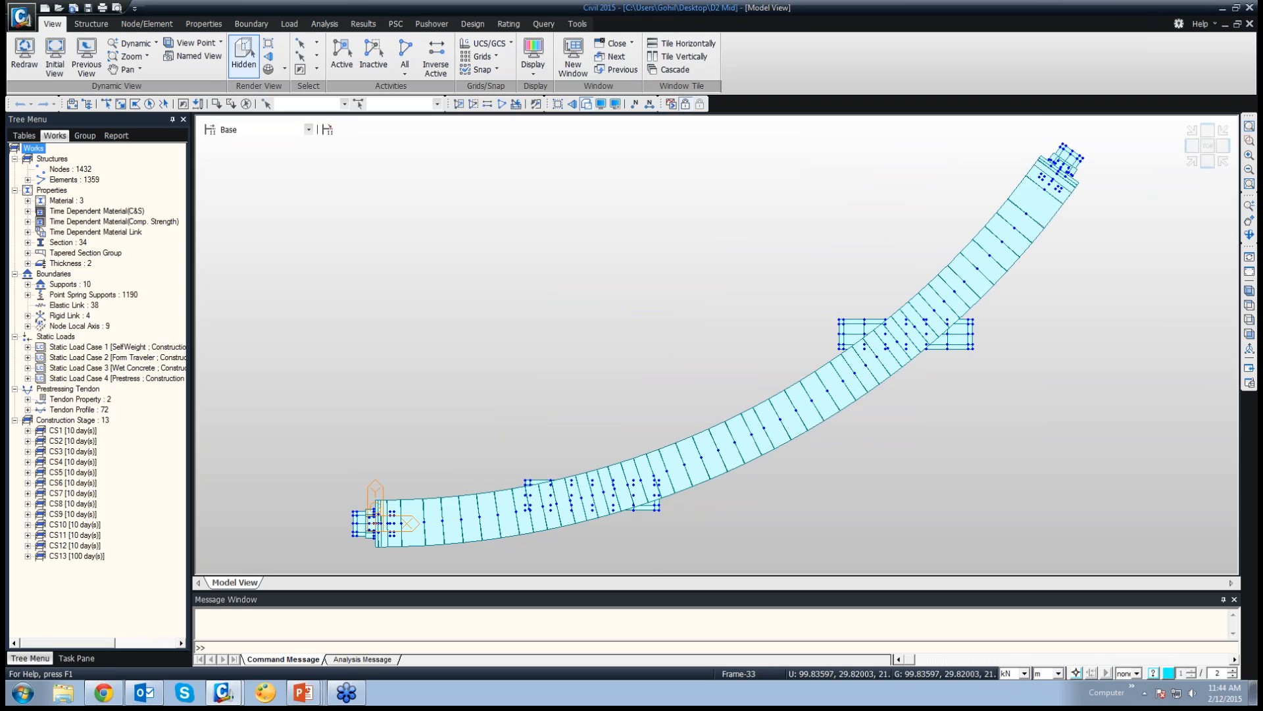
click(1249, 235)
drag(790, 408, 806, 263)
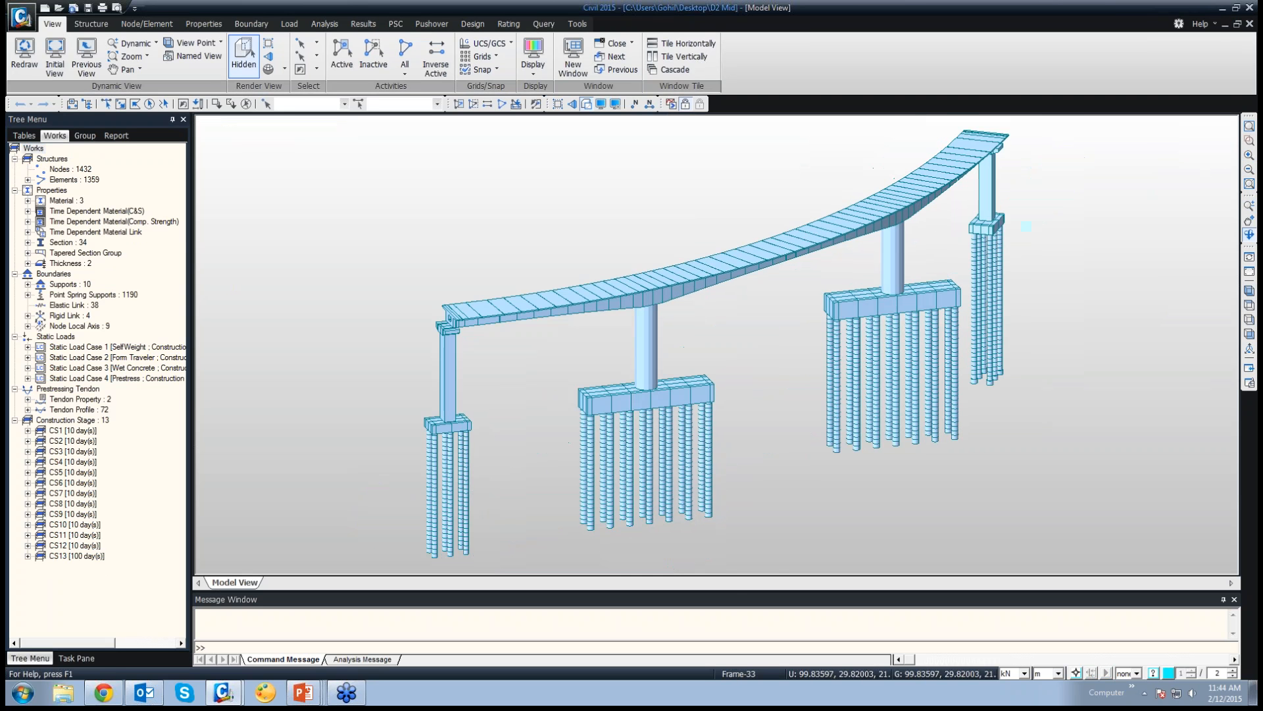
drag(685, 329, 697, 283)
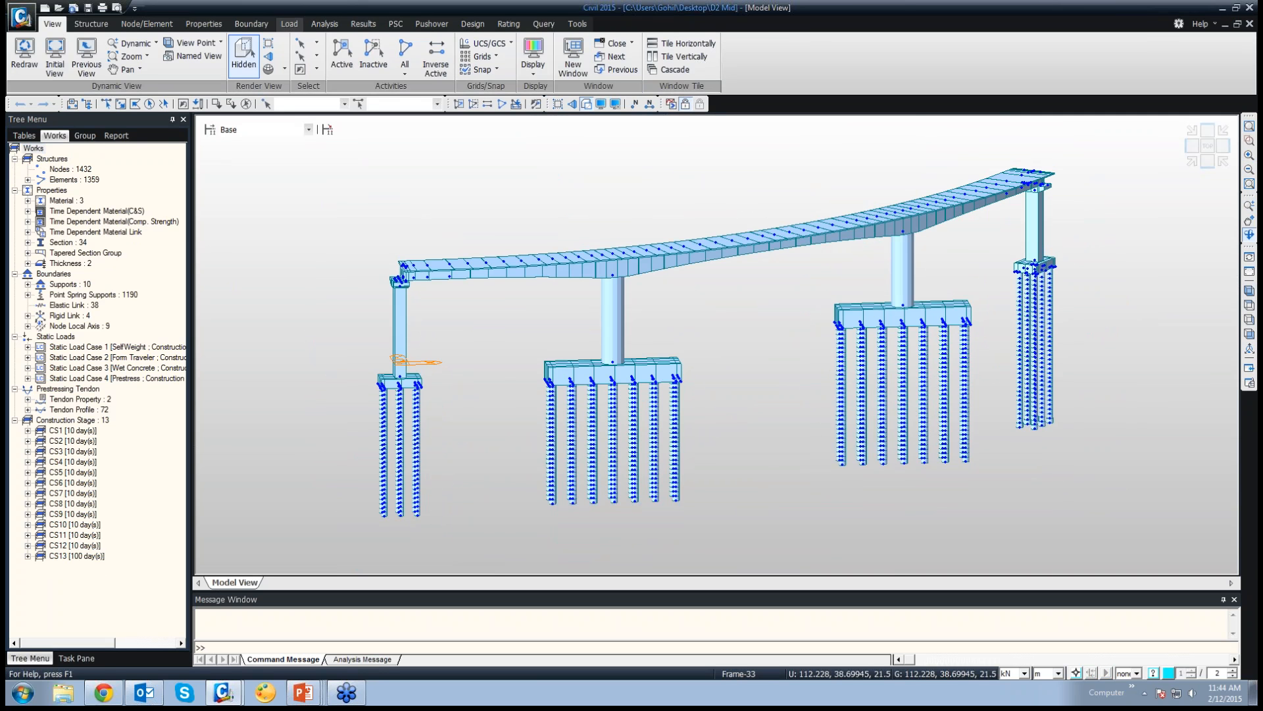
Add a static load case SIDL of type Dead Load of Wearing Surfaces and Utilities (DW) with the description Wearing Course
click(290, 23)
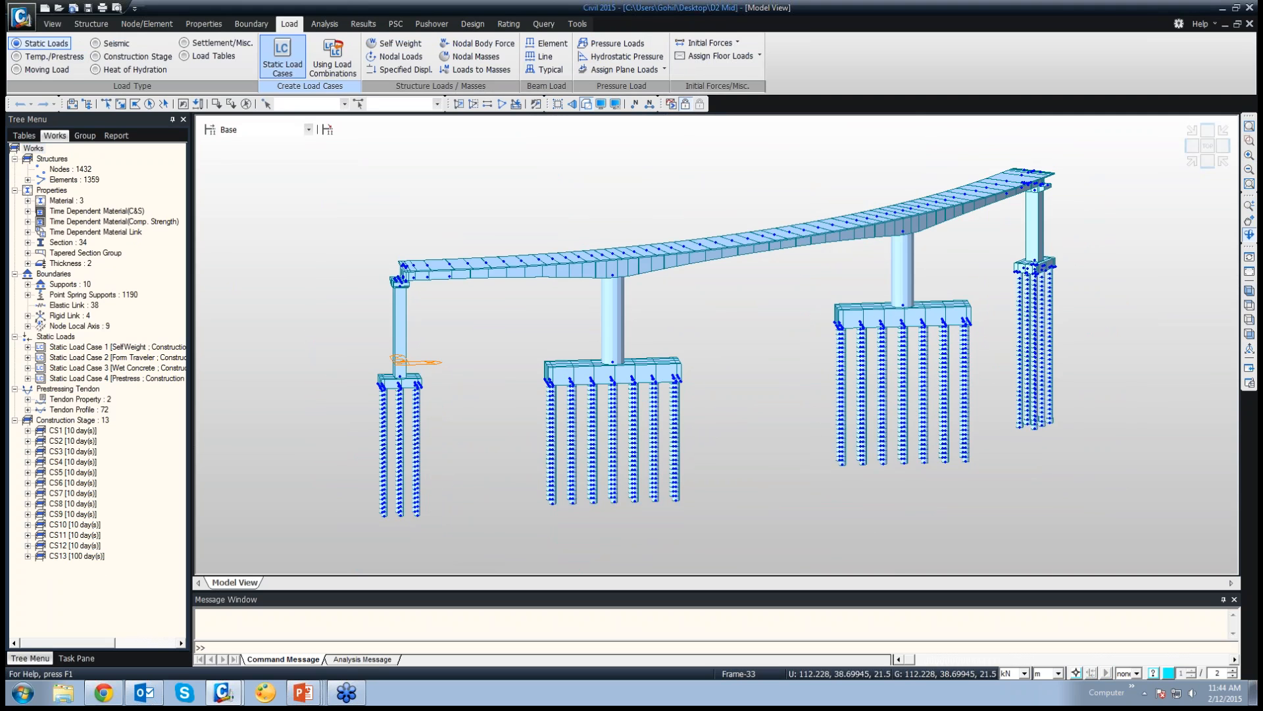
click(282, 59)
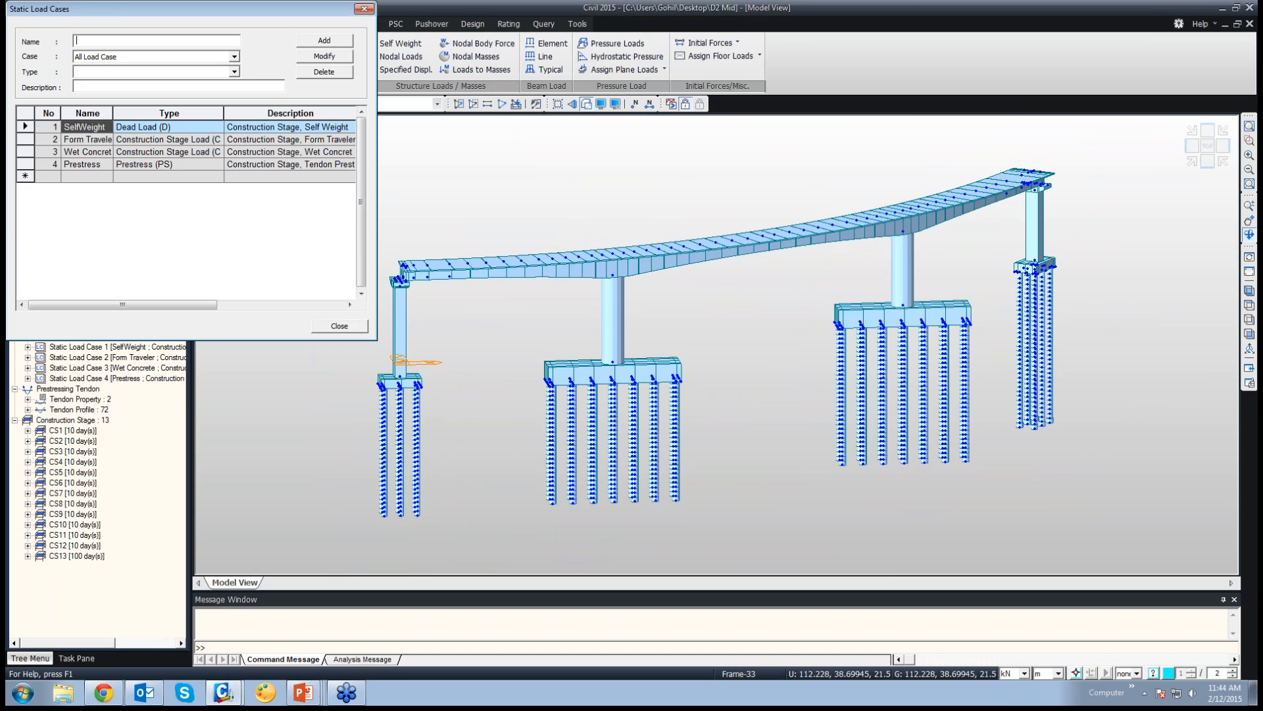
text(SIDL)
key(Tab)
key(Tab)
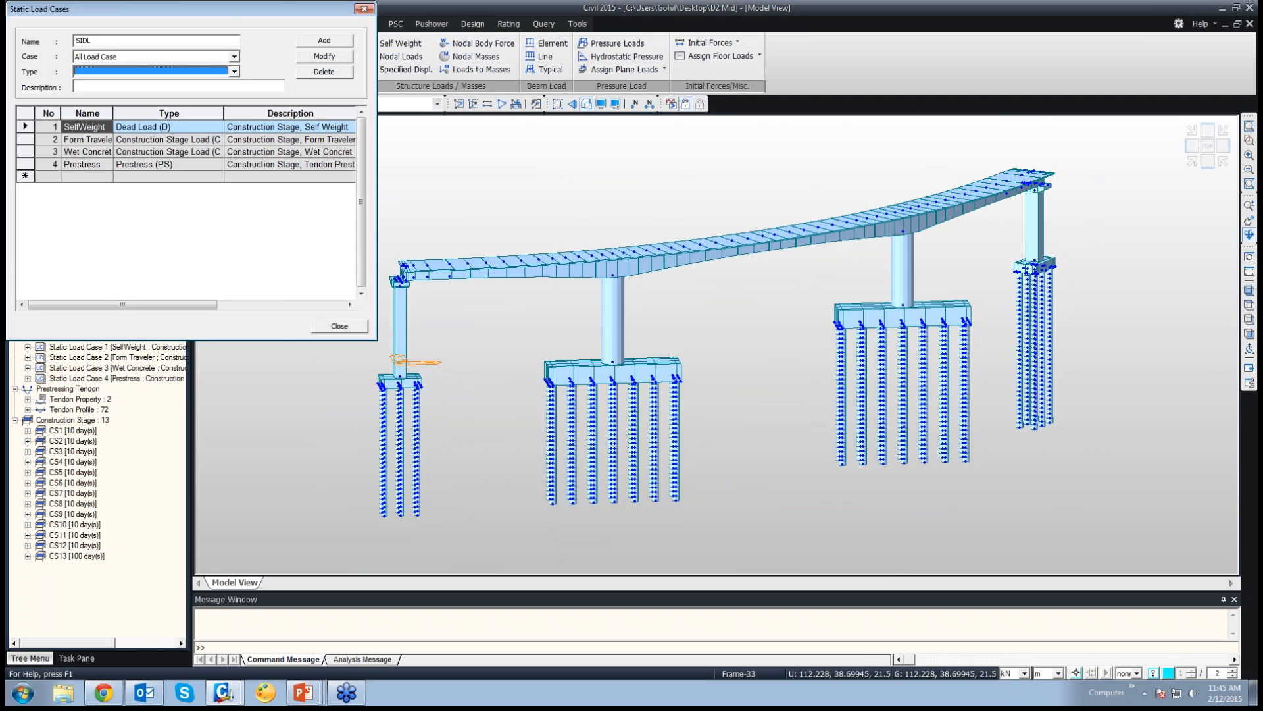
key(alt+Down)
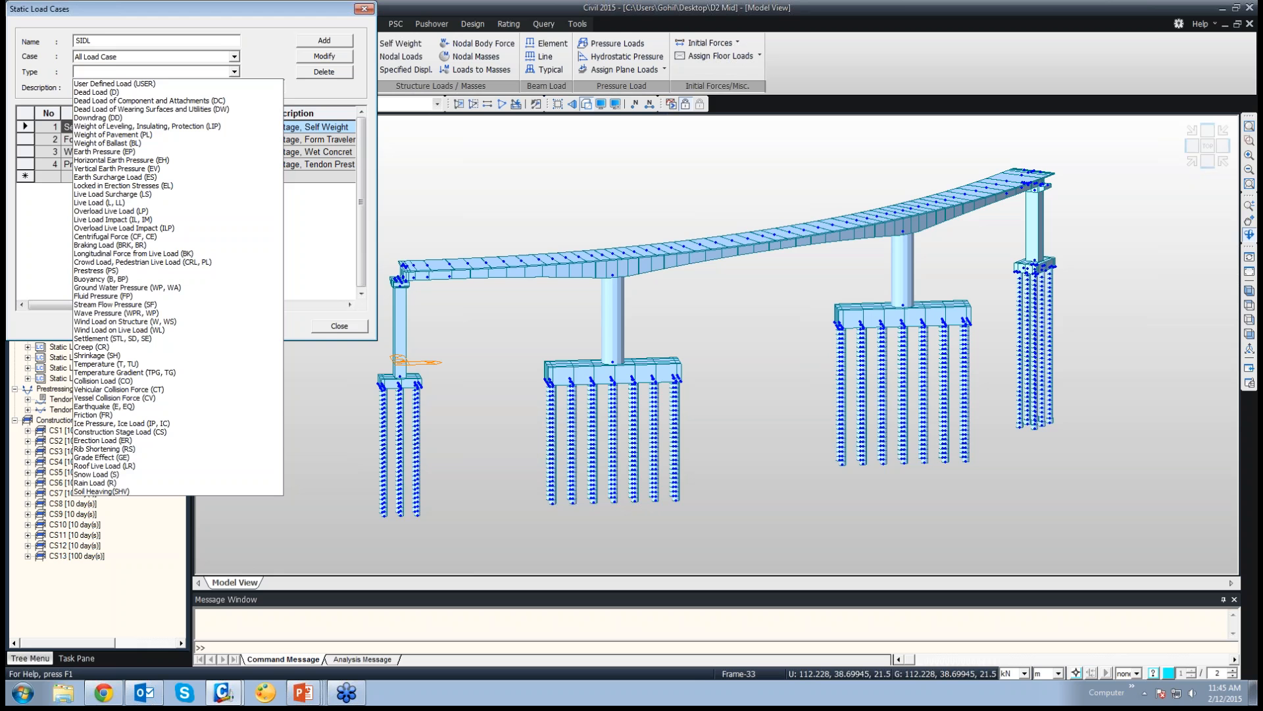
key(Down)
key(Down)
key(Down)
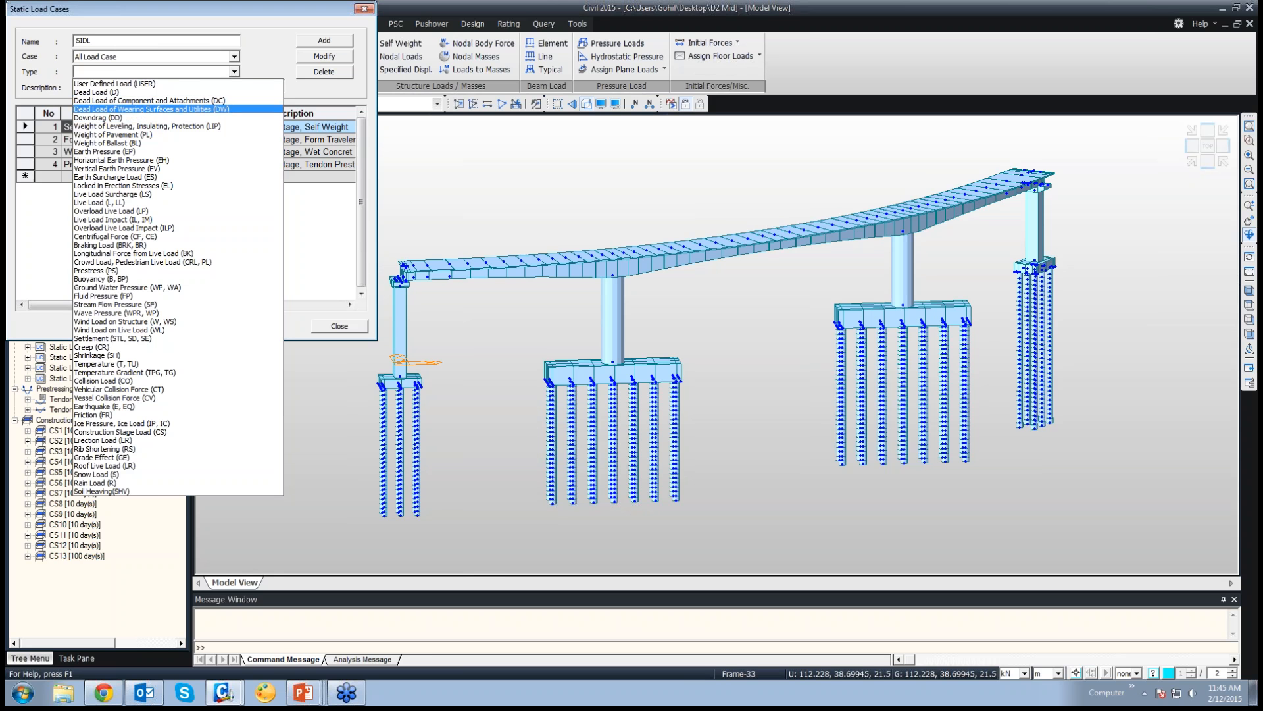
key(Return)
key(Tab)
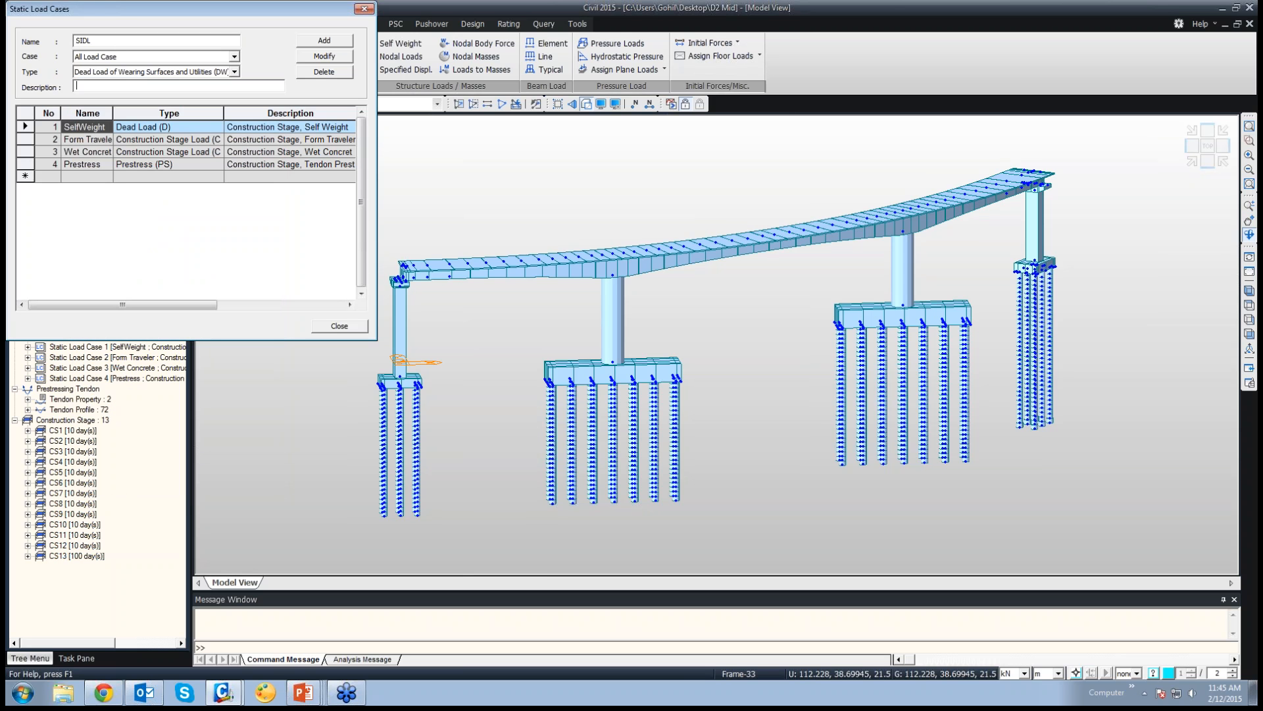
text(Wearing  Course)
click(325, 41)
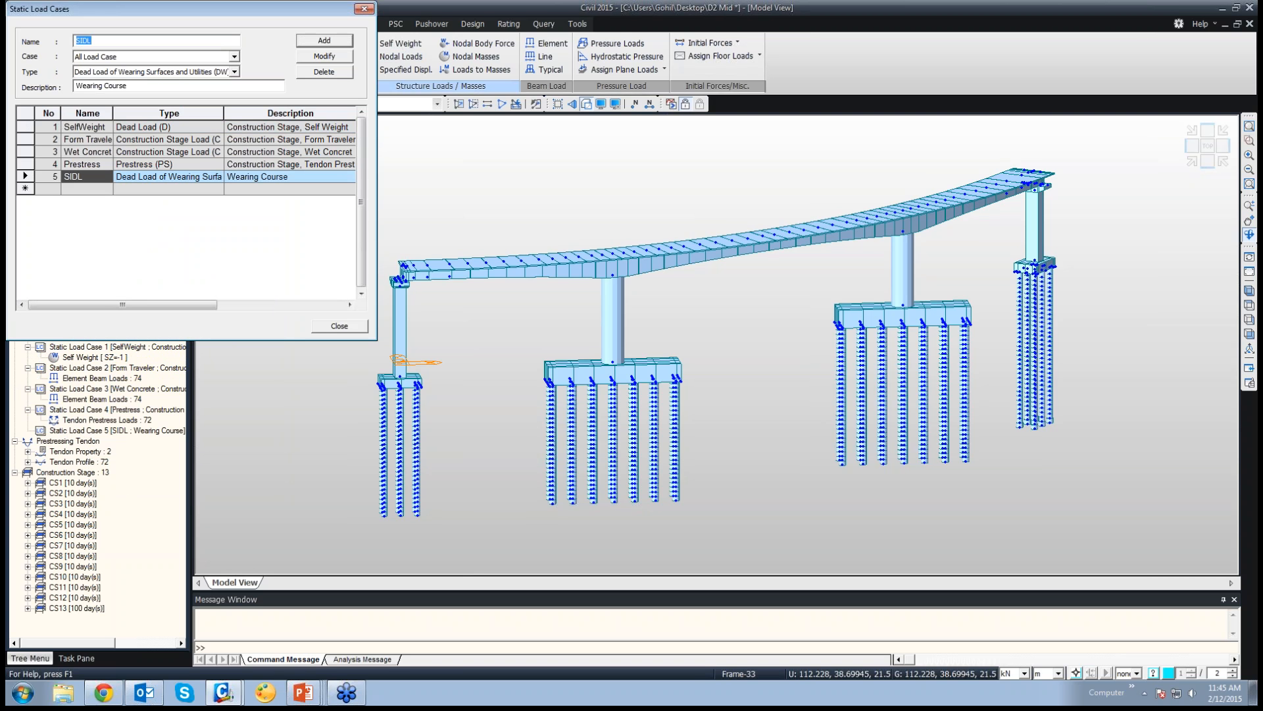
Add a static load case named Temp Rise of type Temperature (T, TU) with an empty description
text(Temp Rise)
click(234, 72)
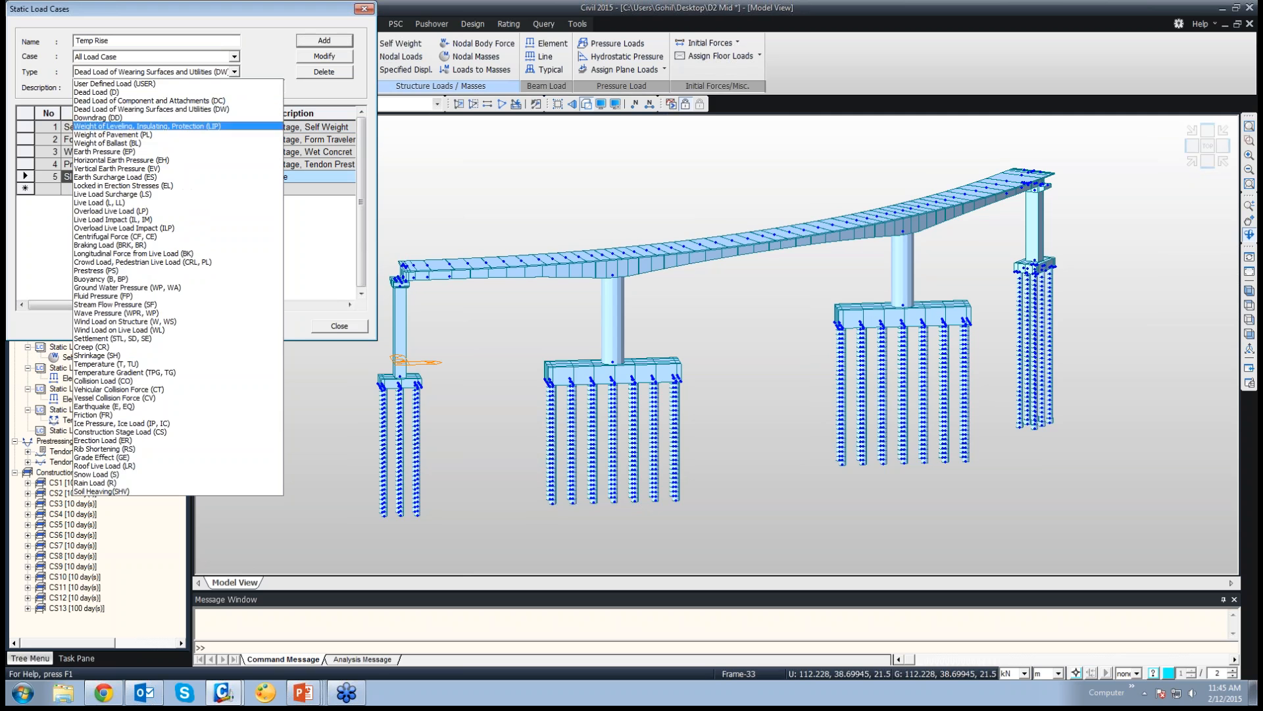
key(Return)
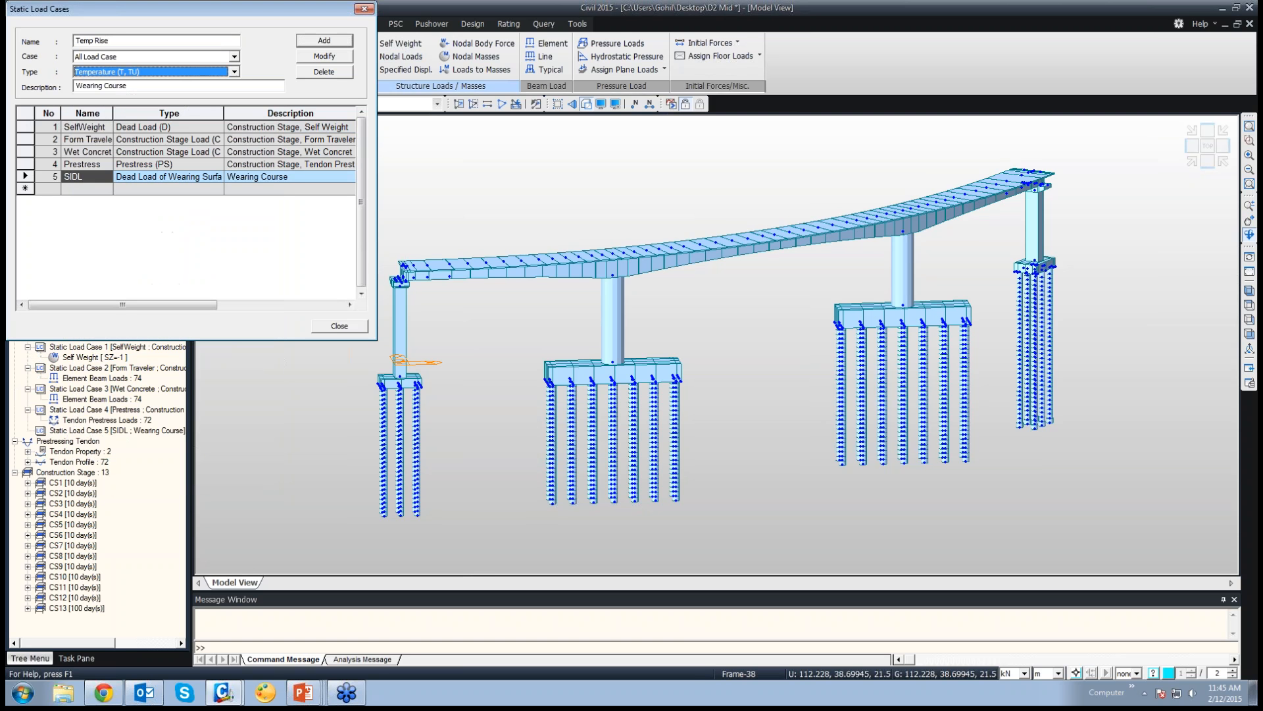
key(Tab)
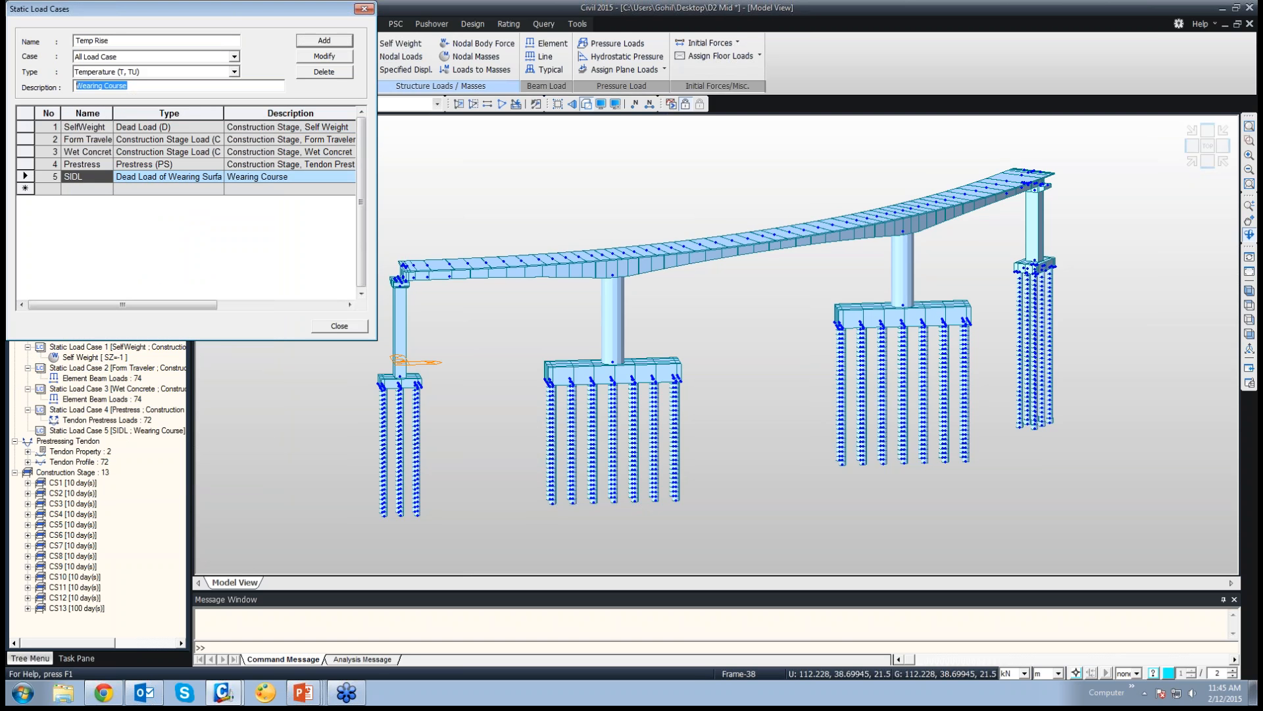
key(BackSpace)
key(Return)
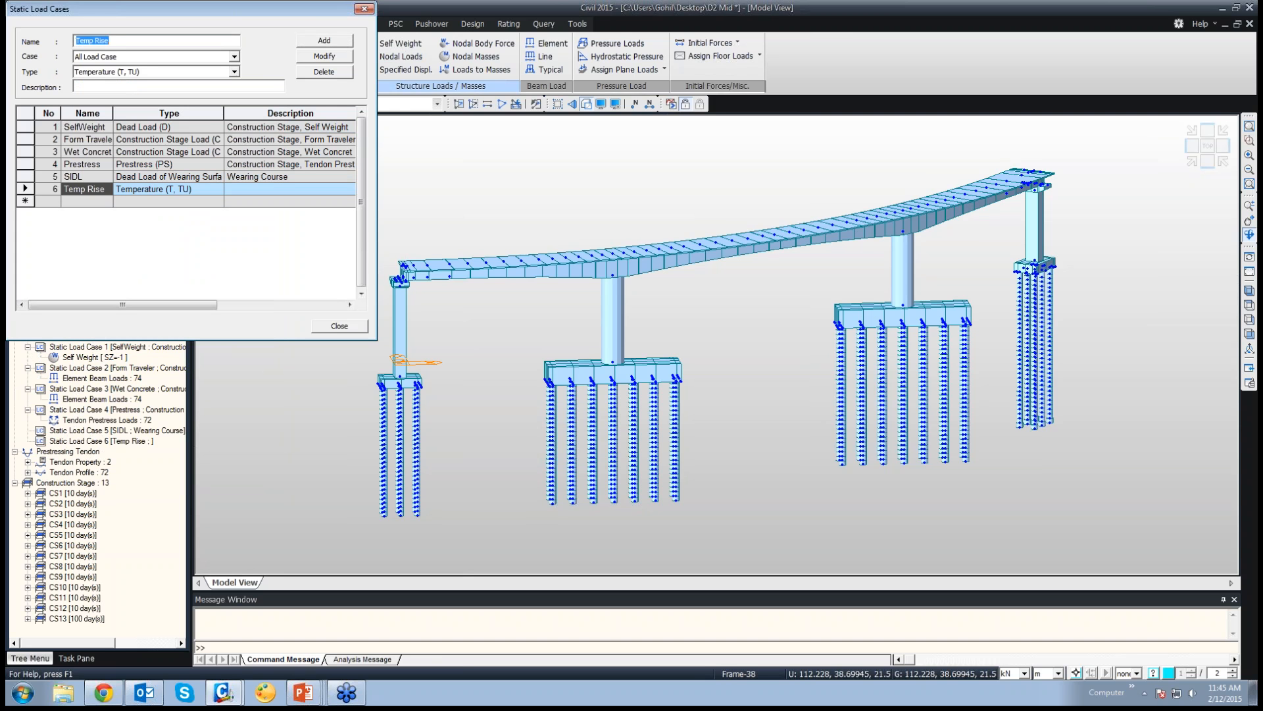
Add a second temperature load case of the same type, named Temp Fall
key(End)
key(ctrl+shift+Left)
key(BackSpace)
key(Return)
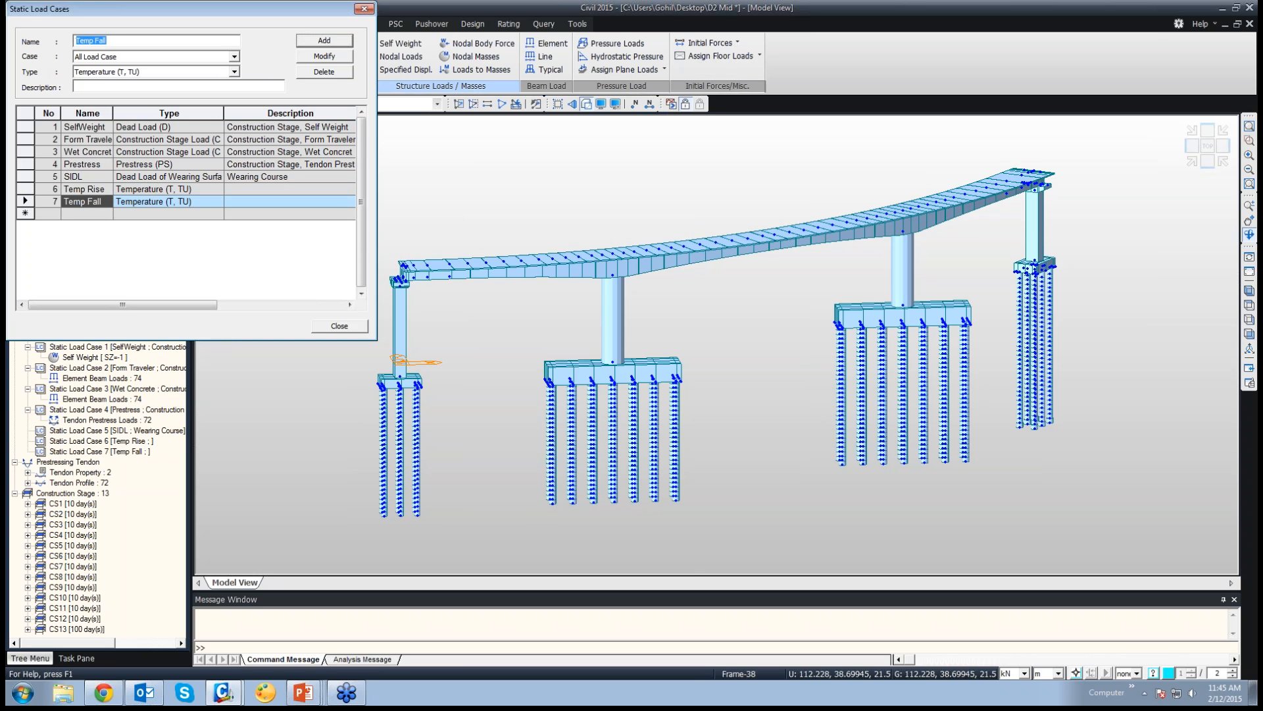
Add a static load case named + Temp Grad of type Temperature Gradient (TPG, TG)
text(+ Temp Grad)
click(234, 72)
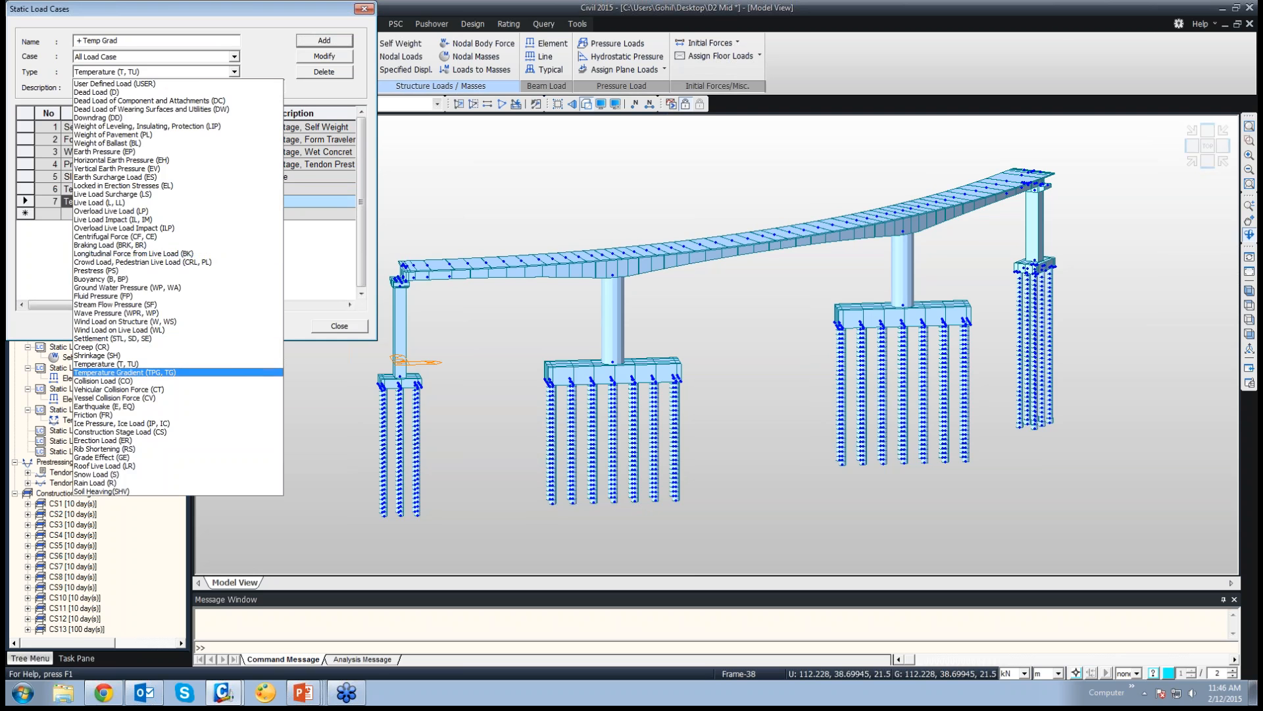
click(125, 373)
click(324, 41)
Add a matching temperature gradient load case named - Temp Grad and finish defining the static load cases
click(83, 41)
key(BackSpace)
key(BackSpace)
text(-)
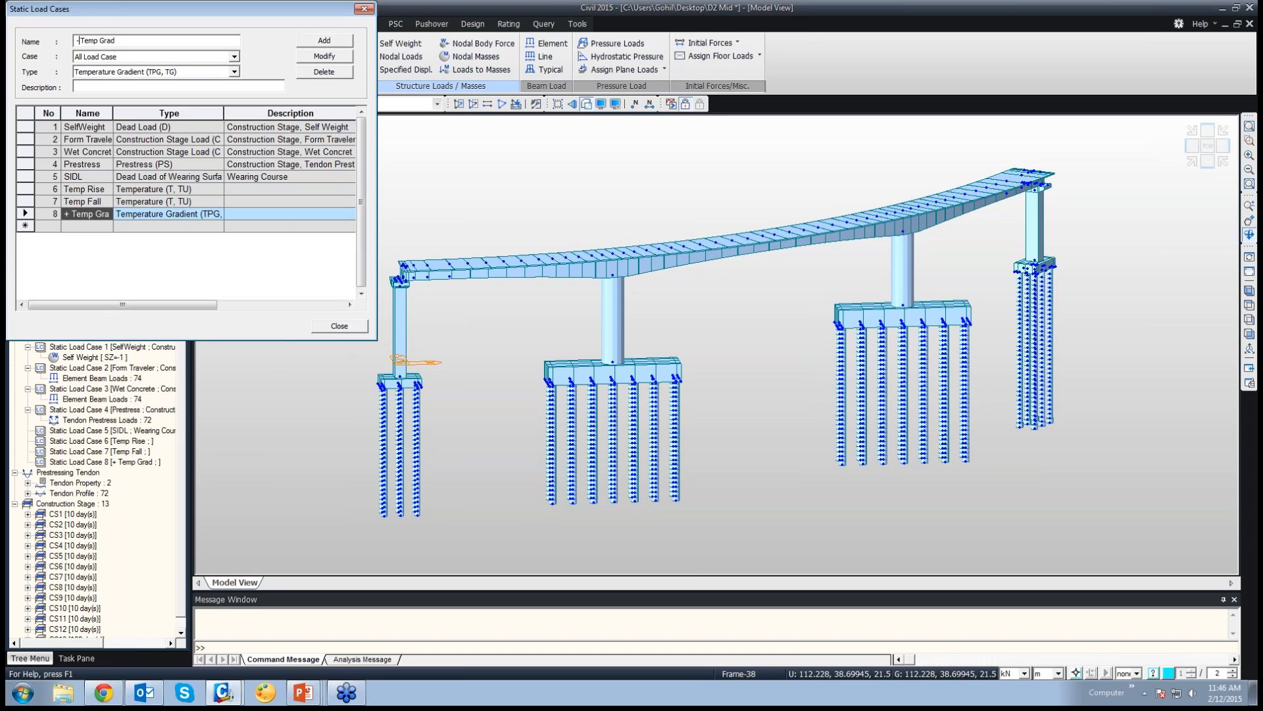
click(324, 41)
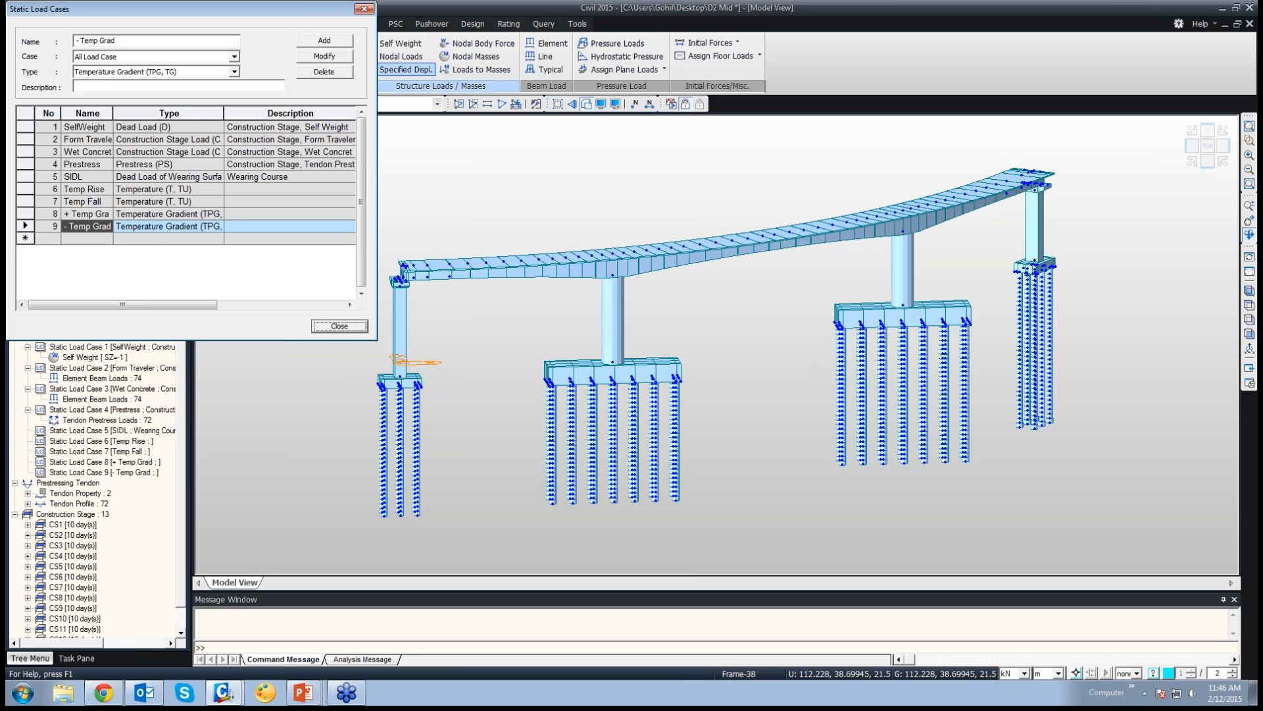
click(339, 325)
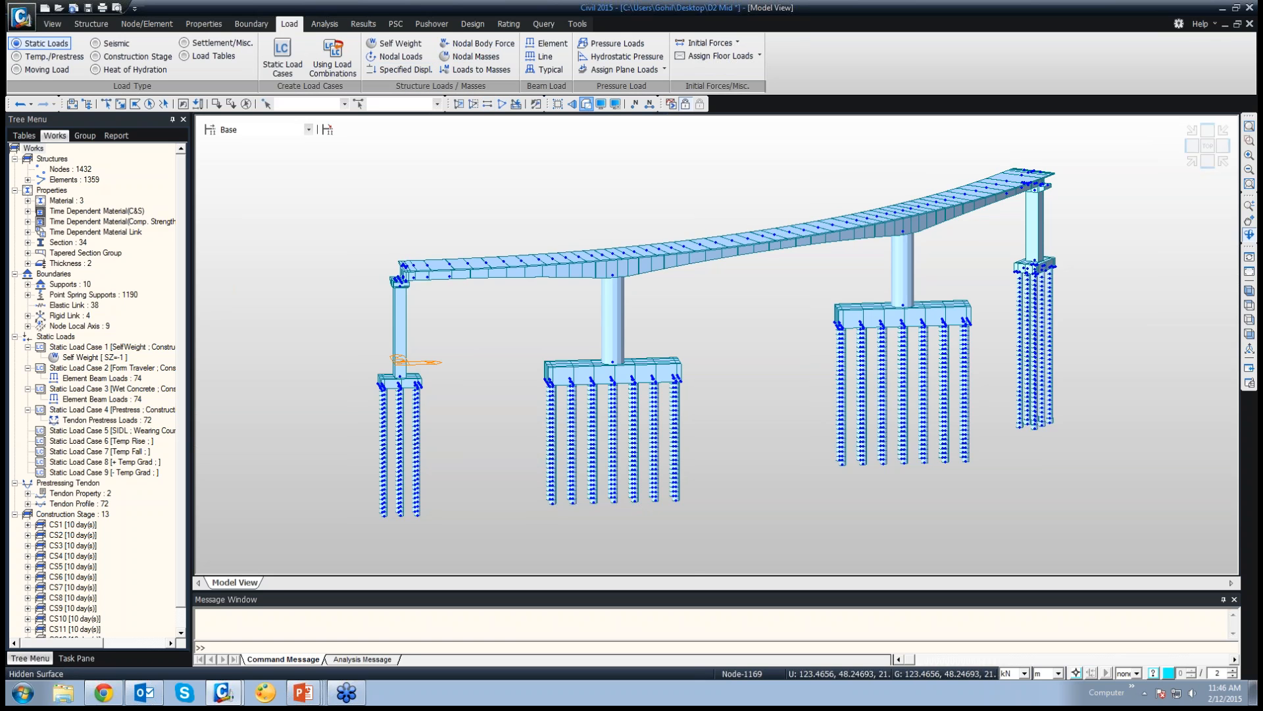
Show the bridge as wireframe in elevation and select all the deck girder elements along its length
click(586, 103)
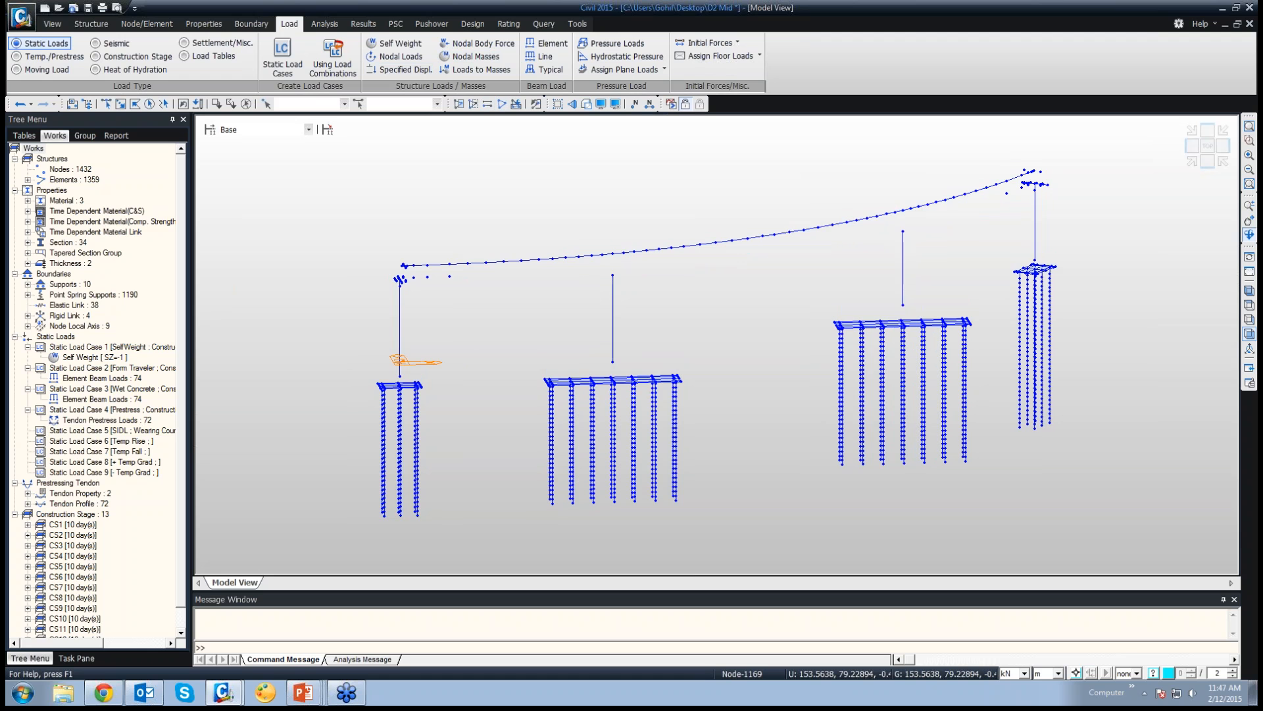
click(1249, 334)
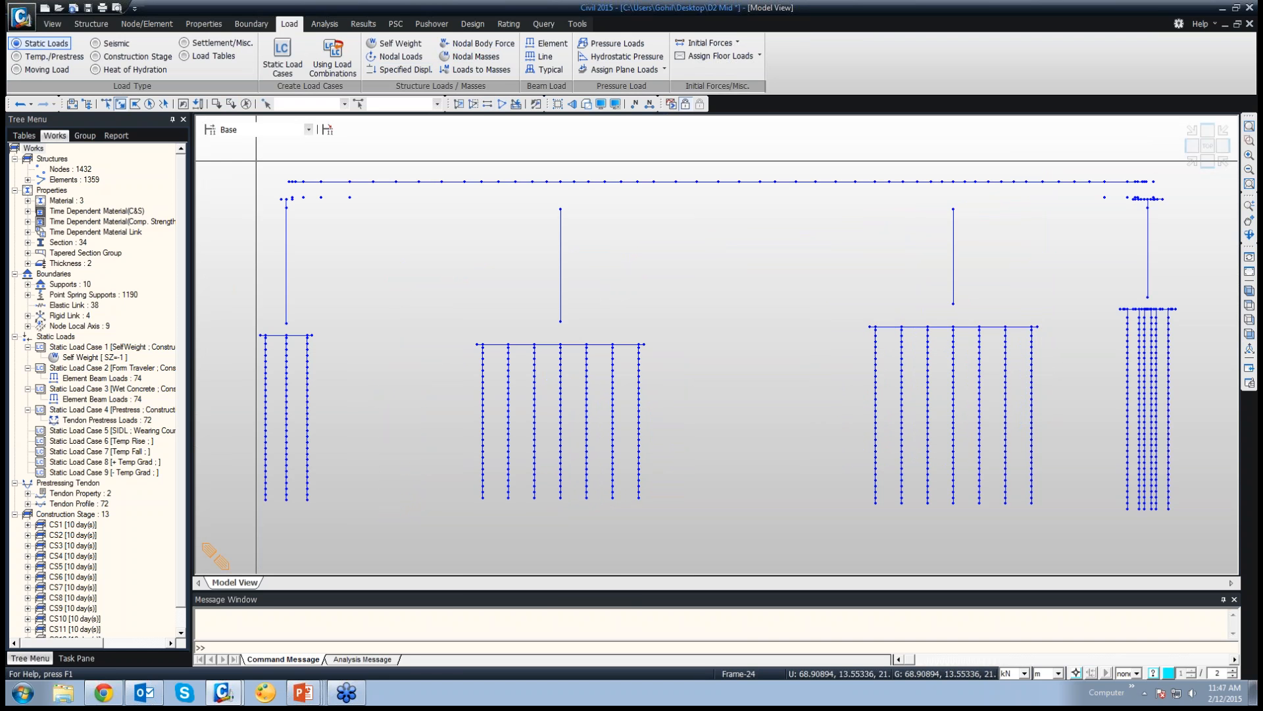
drag(265, 161, 1210, 187)
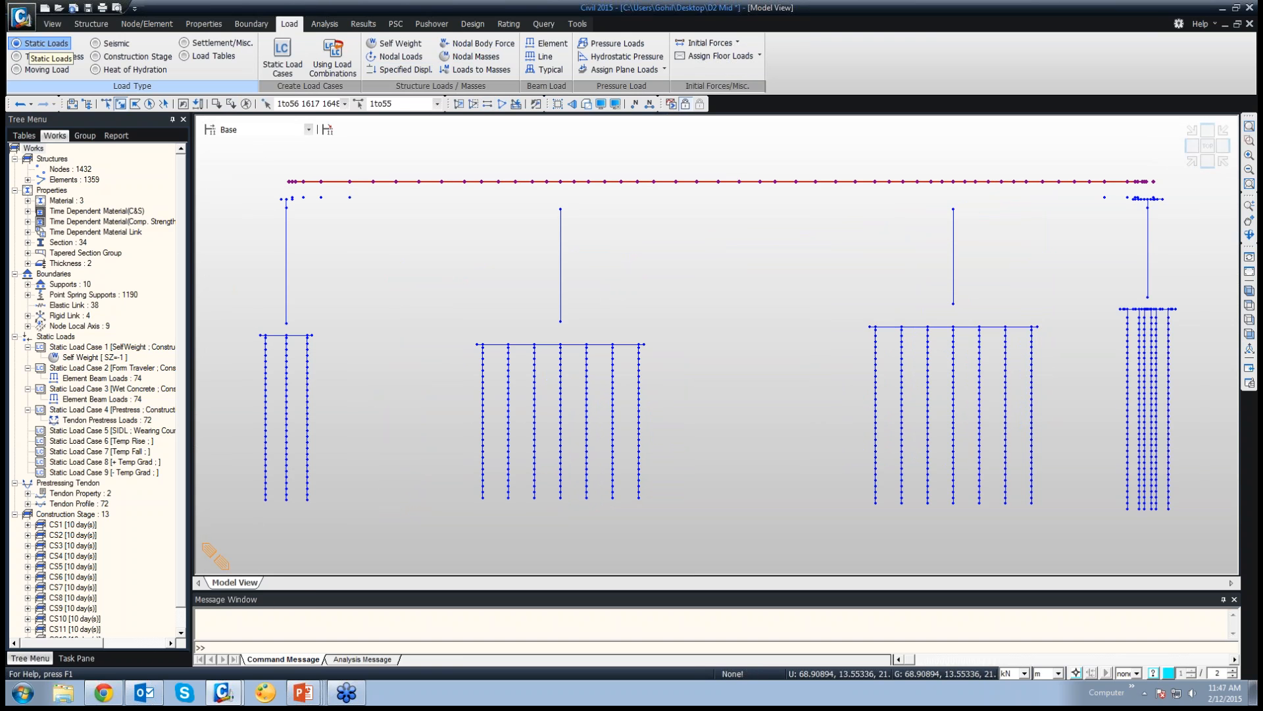
Start an element beam load for the selected deck elements under the SIDL load case
click(547, 43)
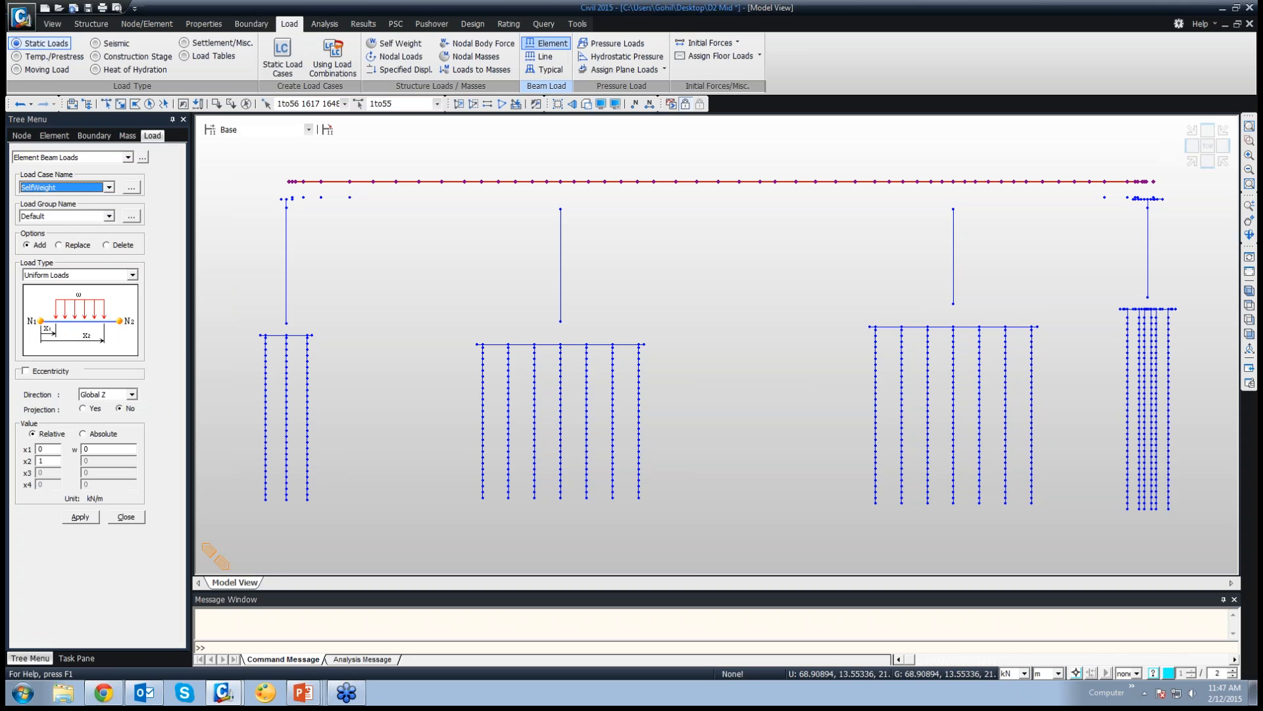
click(109, 188)
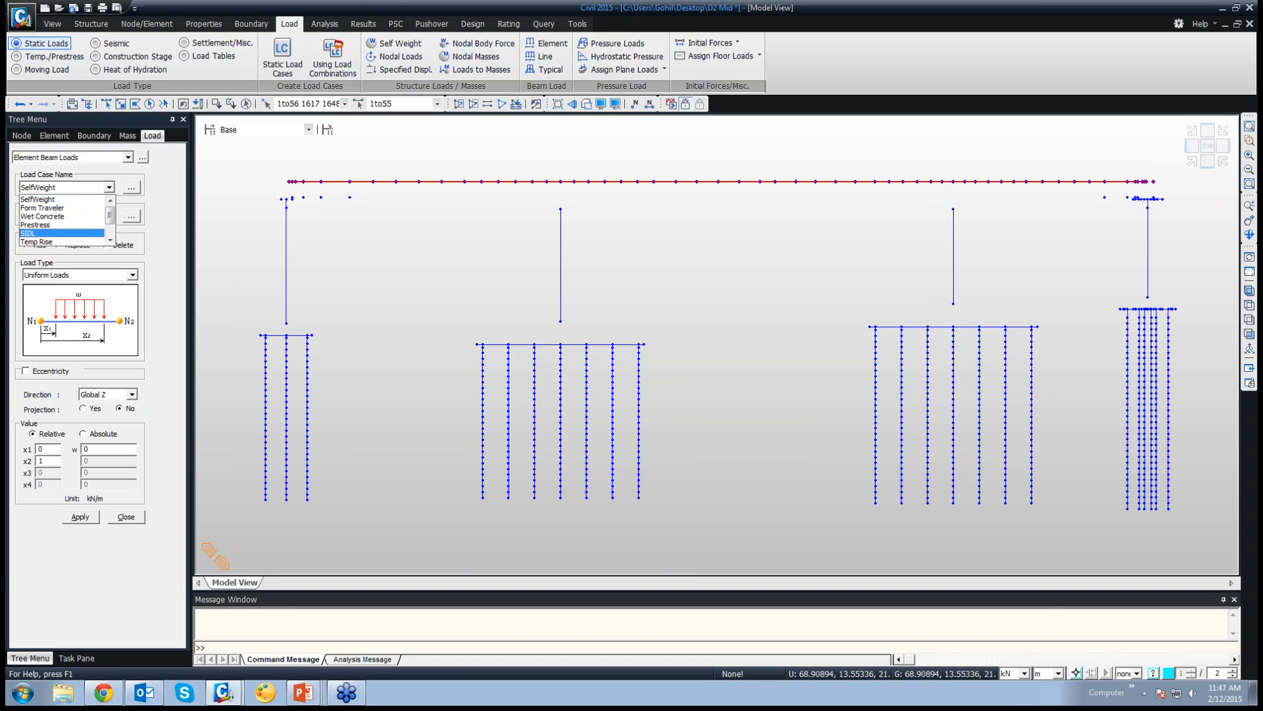
click(61, 234)
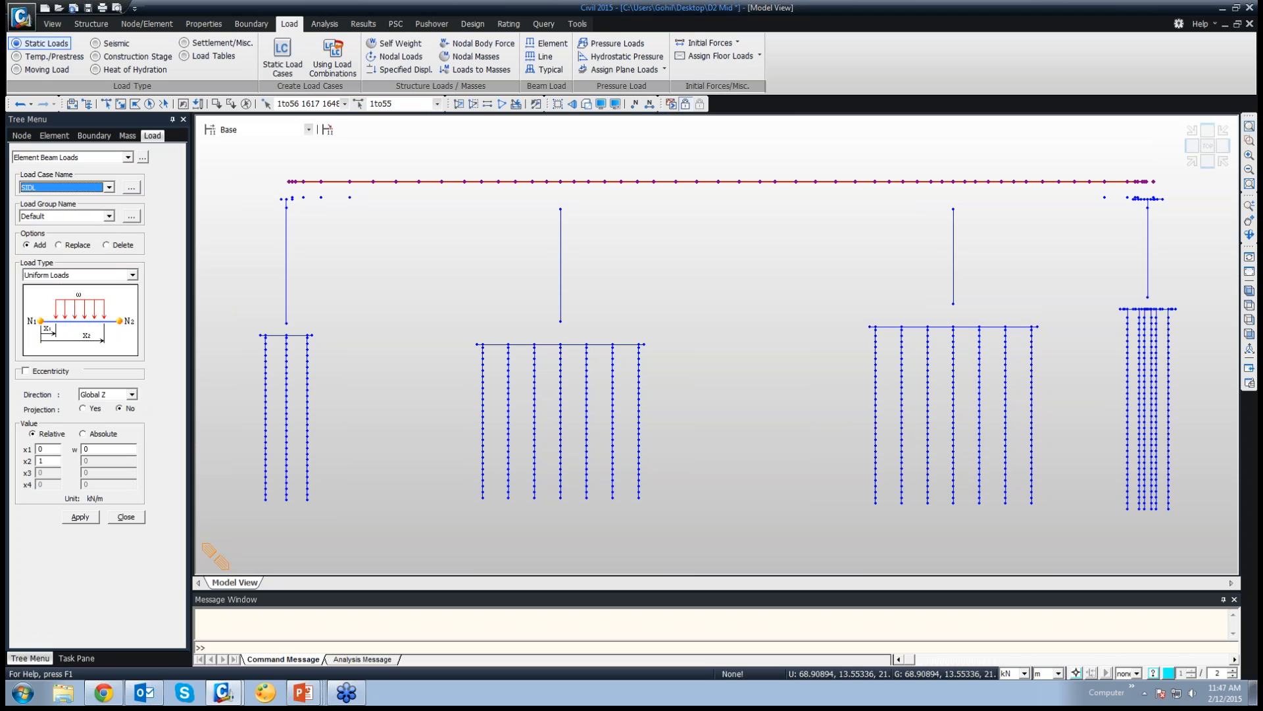
click(109, 216)
scroll(62, 249, down, 5)
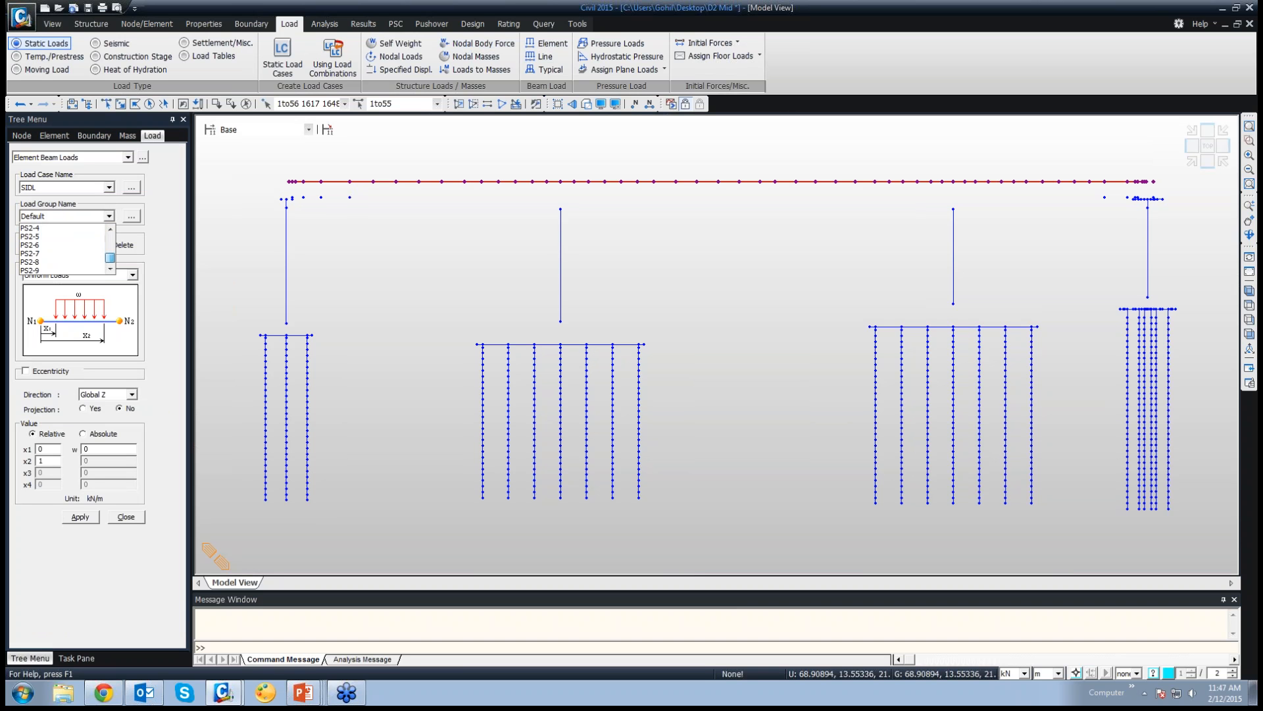
scroll(62, 248, up, 3)
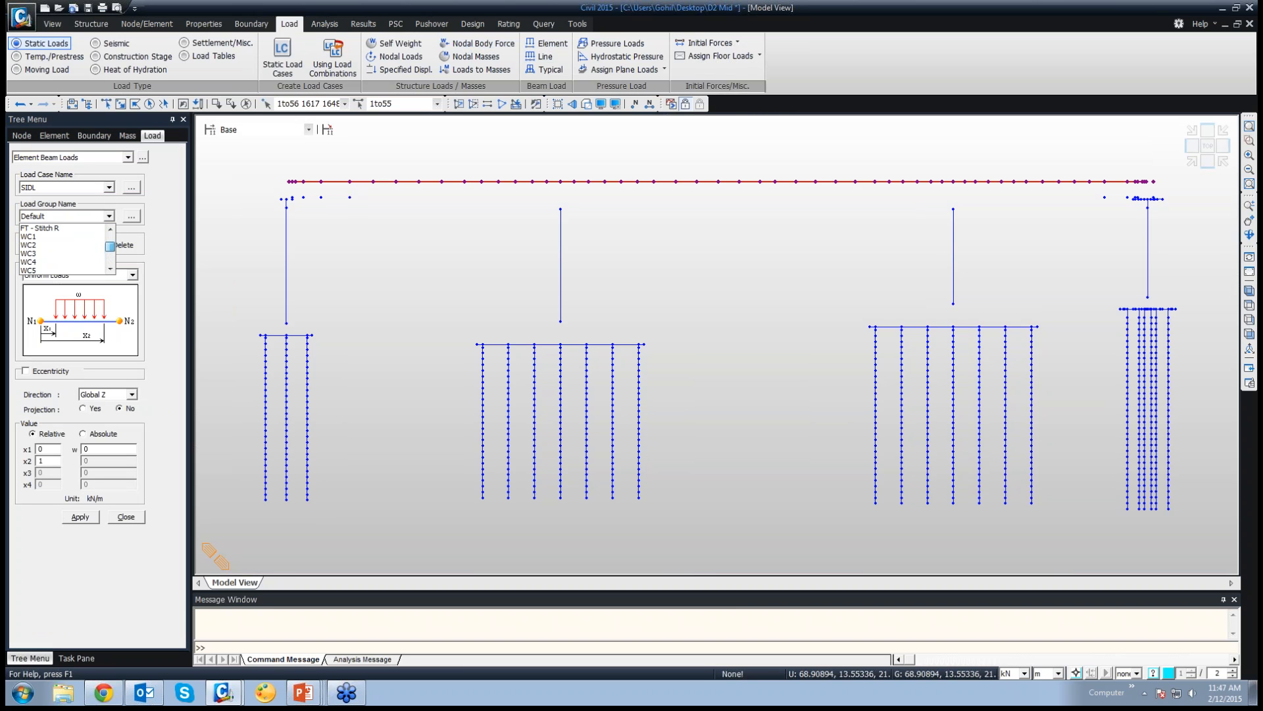
scroll(62, 249, up, 2)
scroll(63, 249, up, 4)
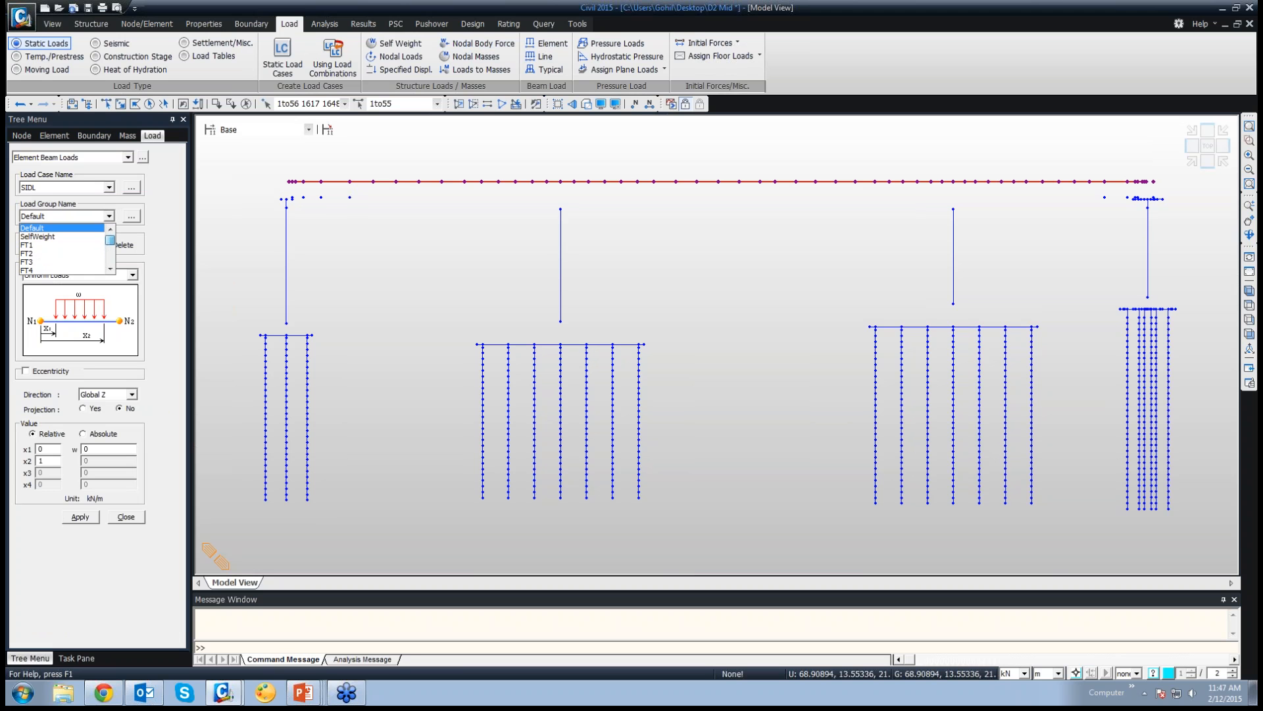
scroll(62, 248, down, 8)
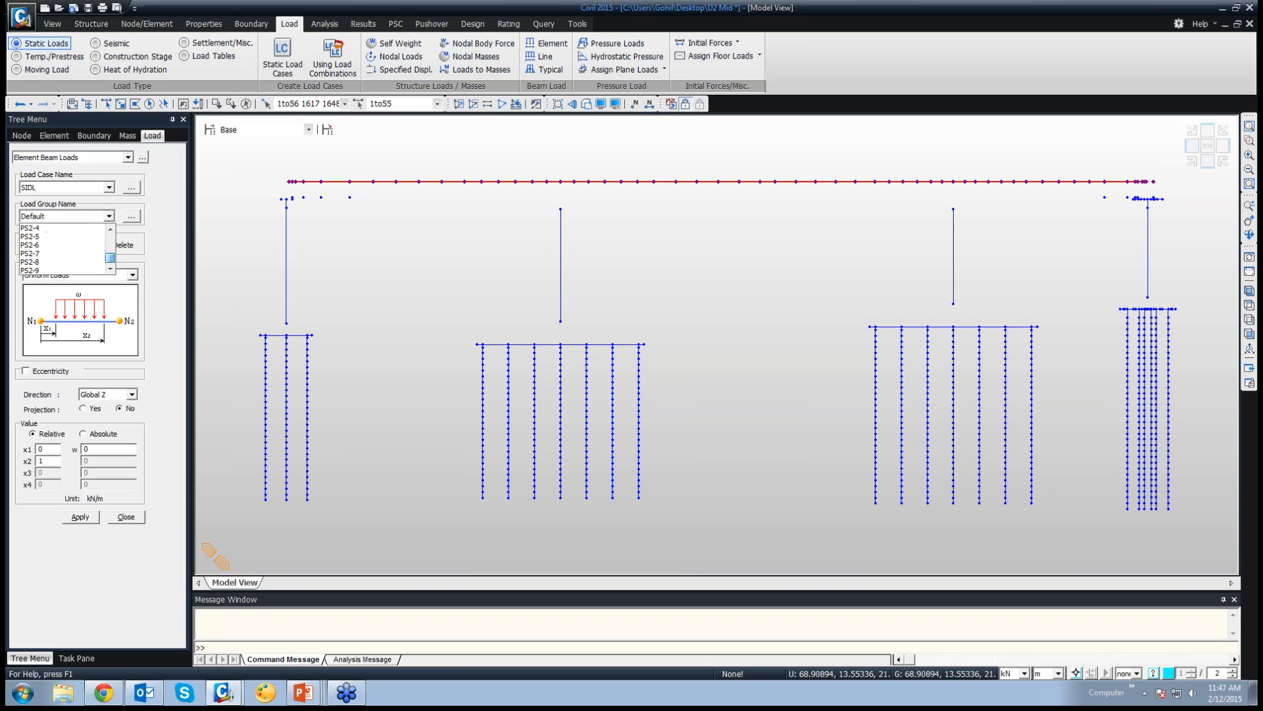
key(Escape)
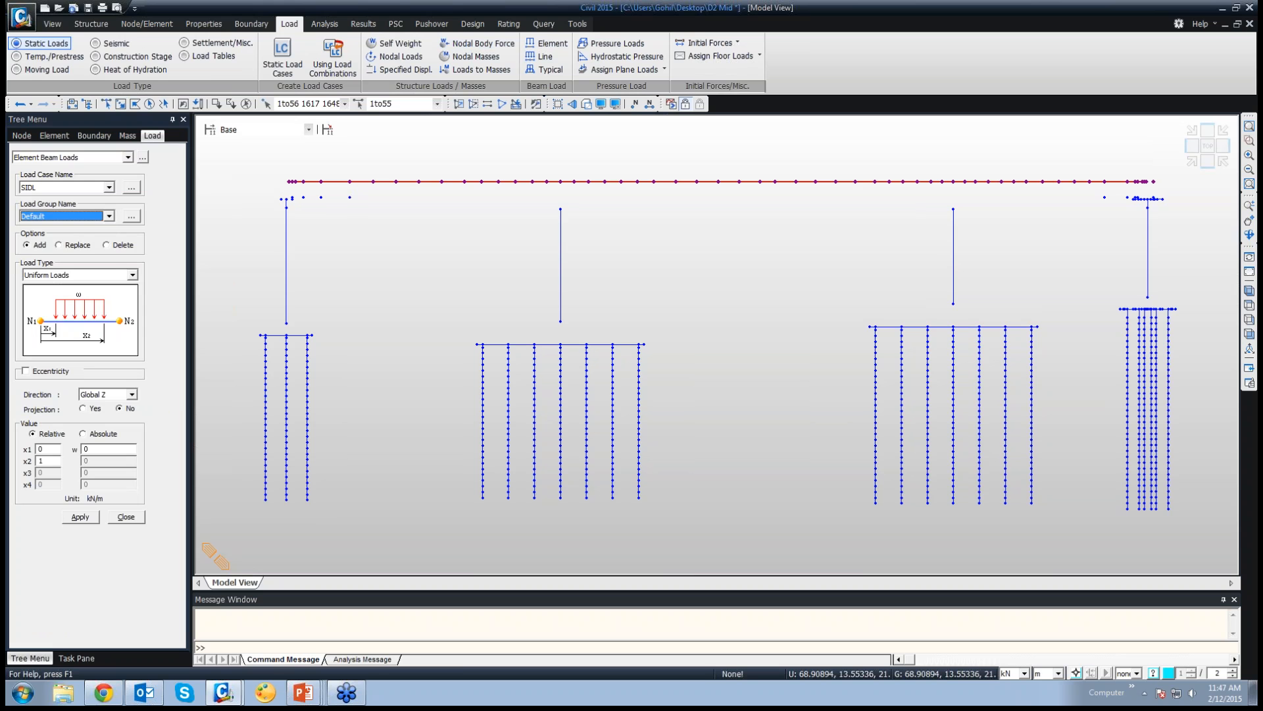
Define a load group named SIDL Group and choose it for the element beam load
click(132, 216)
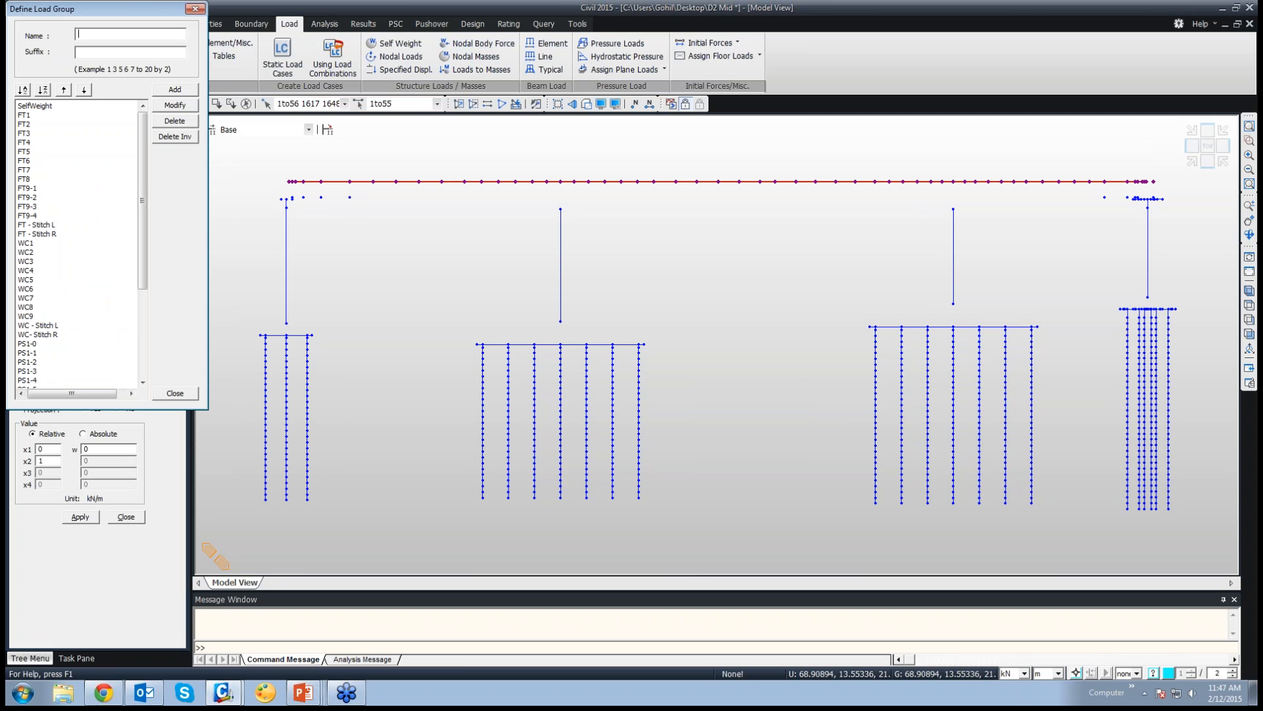
drag(99, 8, 347, 52)
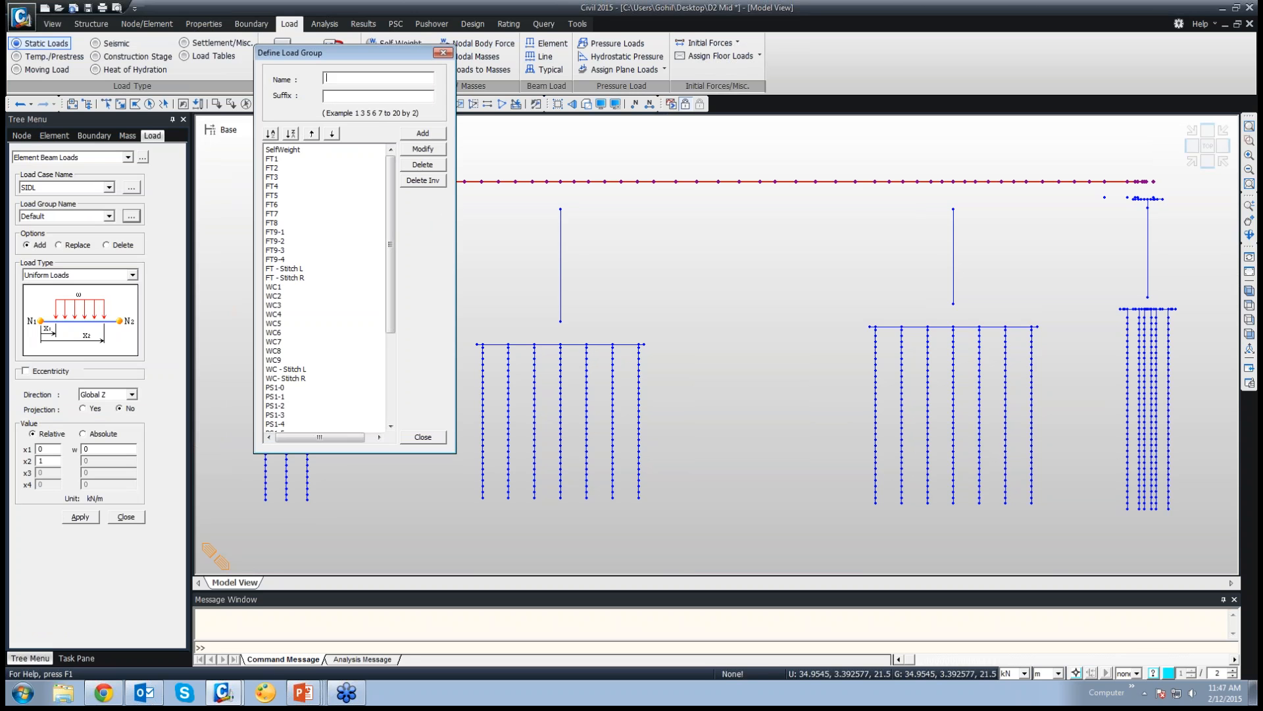
text(SIDL Group)
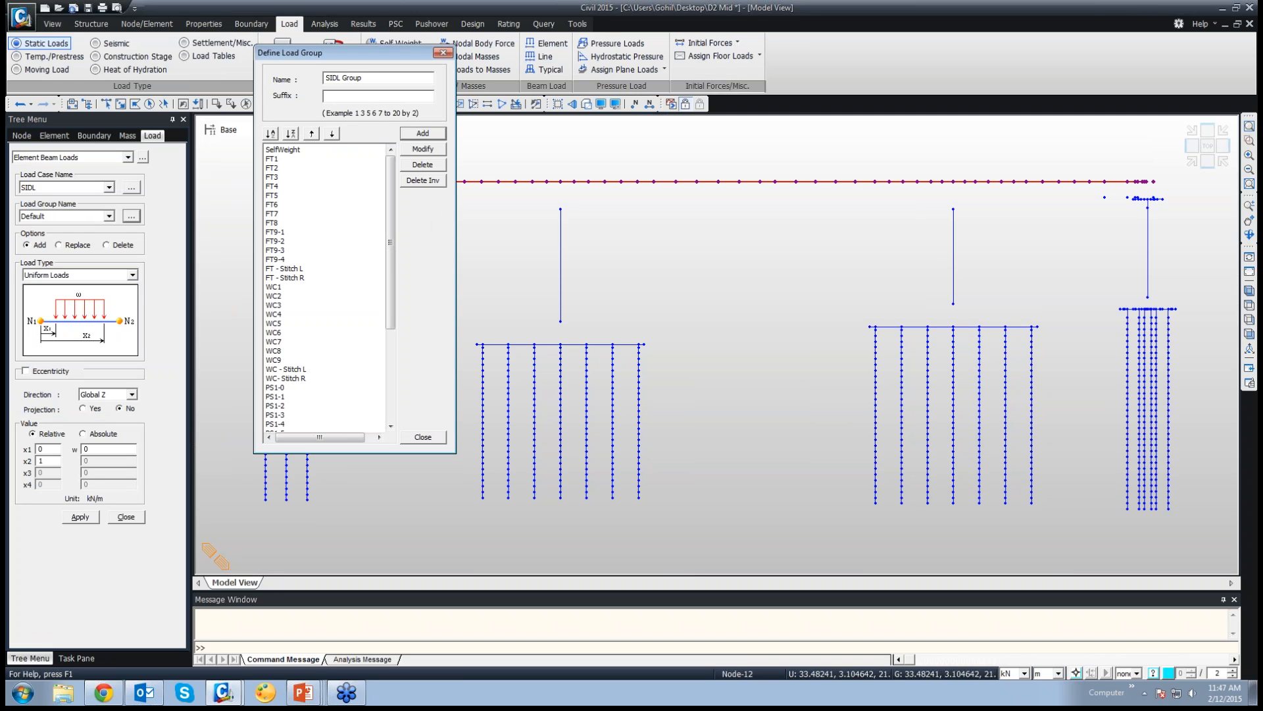
click(423, 437)
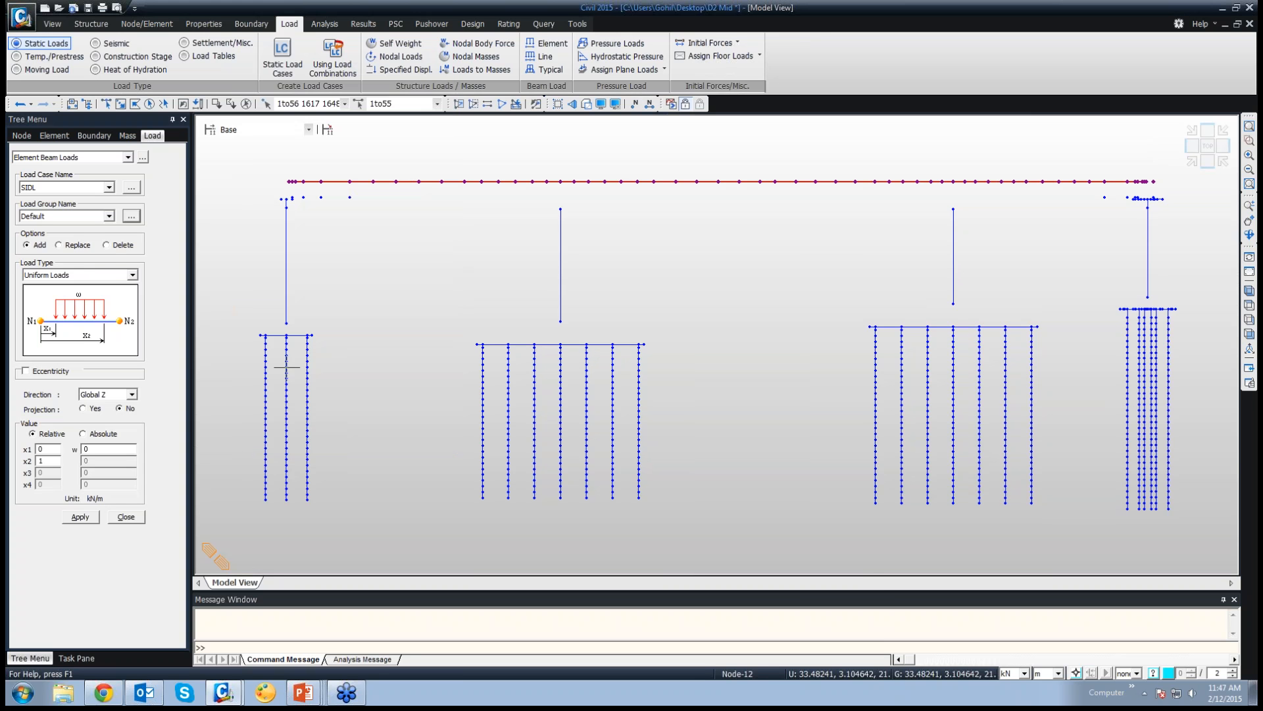
click(109, 215)
drag(110, 241, 110, 260)
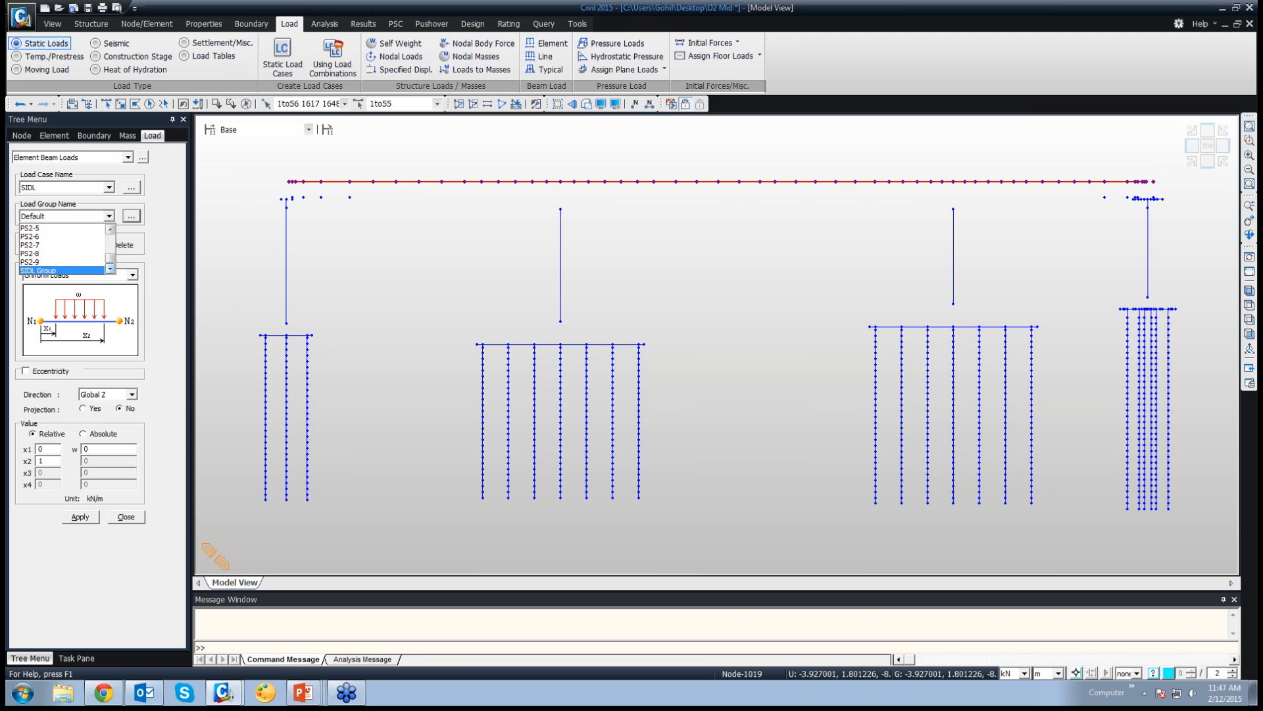
click(61, 270)
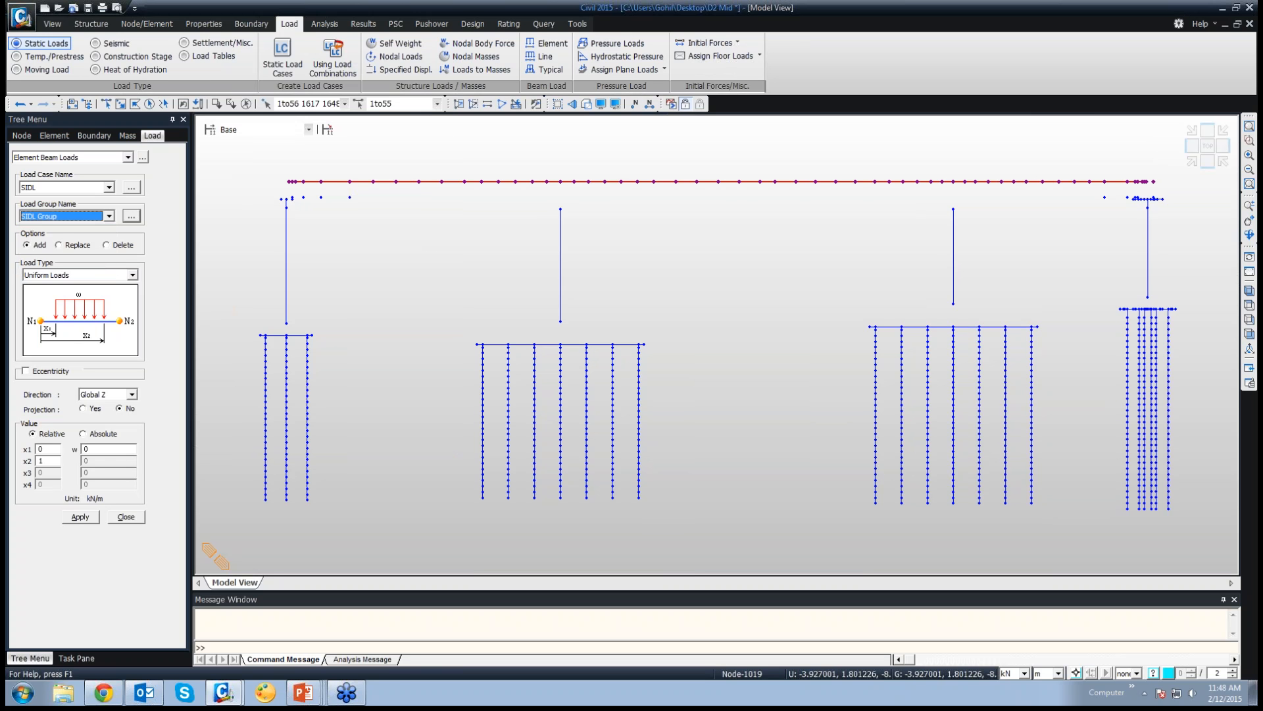
Apply a uniform SIDL beam load of -16.26 kN/m in Global Z over the full relative length of the selected deck elements
click(83, 434)
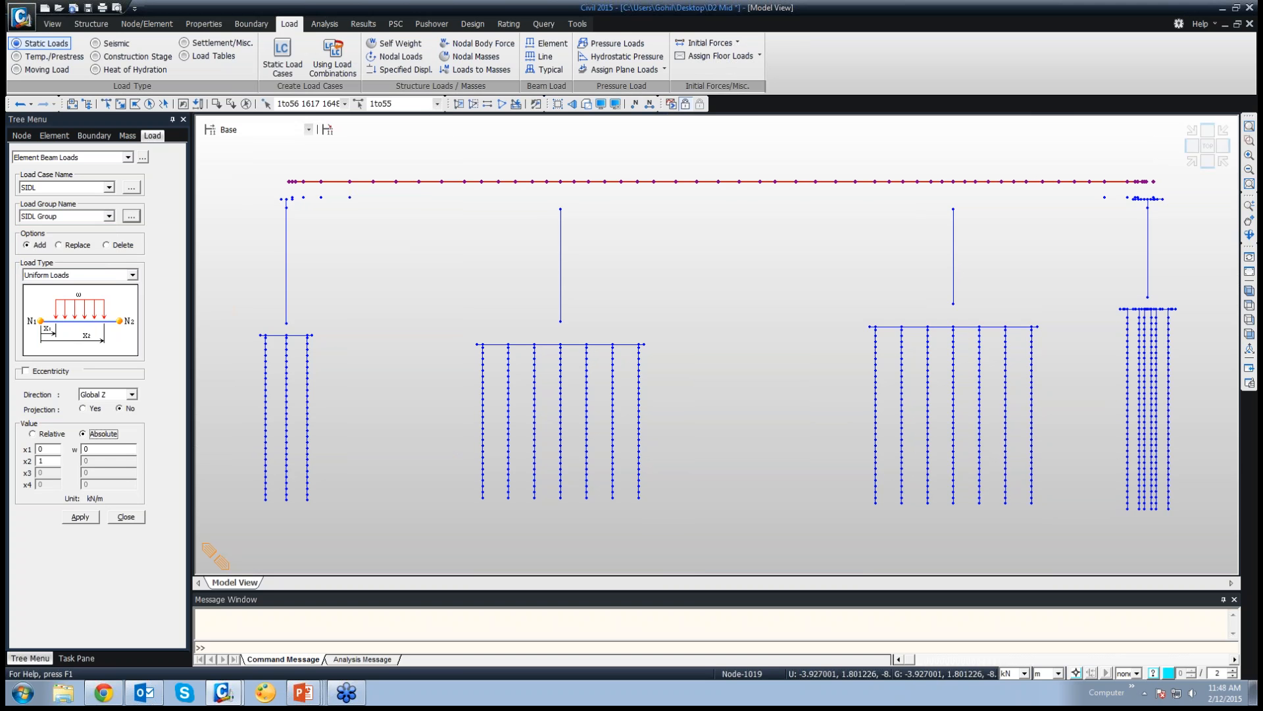
click(34, 433)
double_click(86, 448)
text(-16.26)
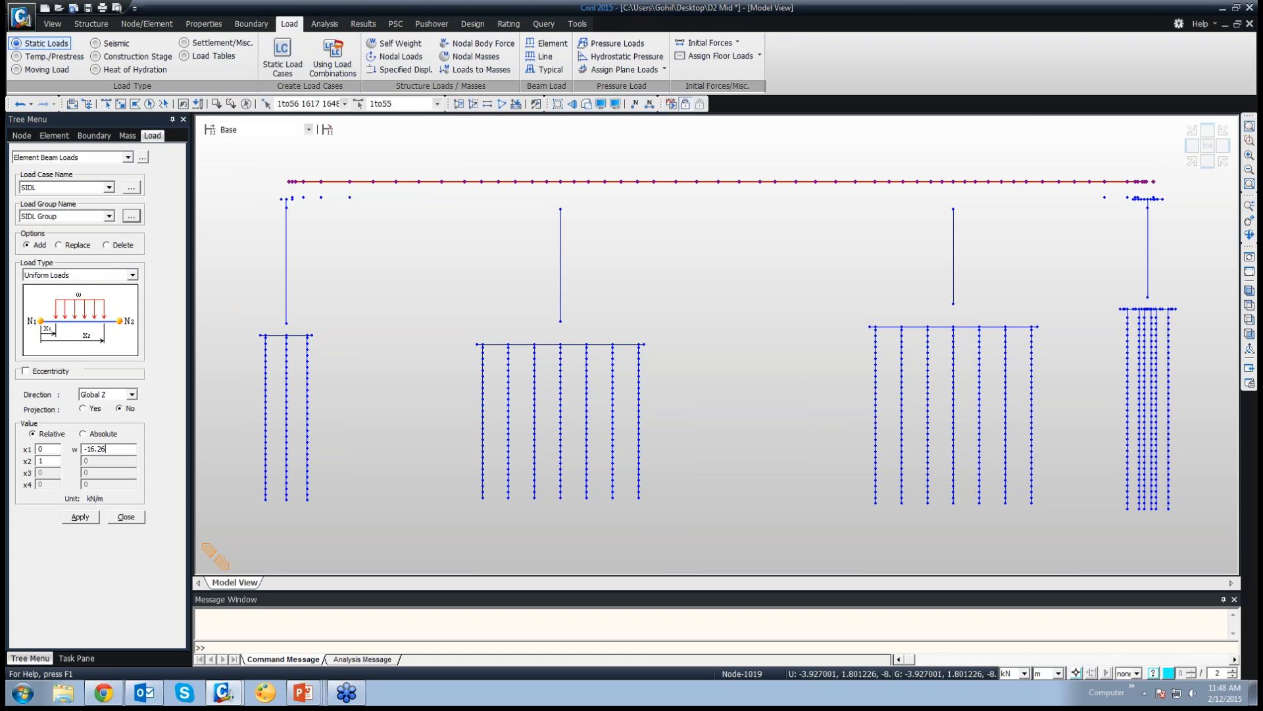
click(79, 516)
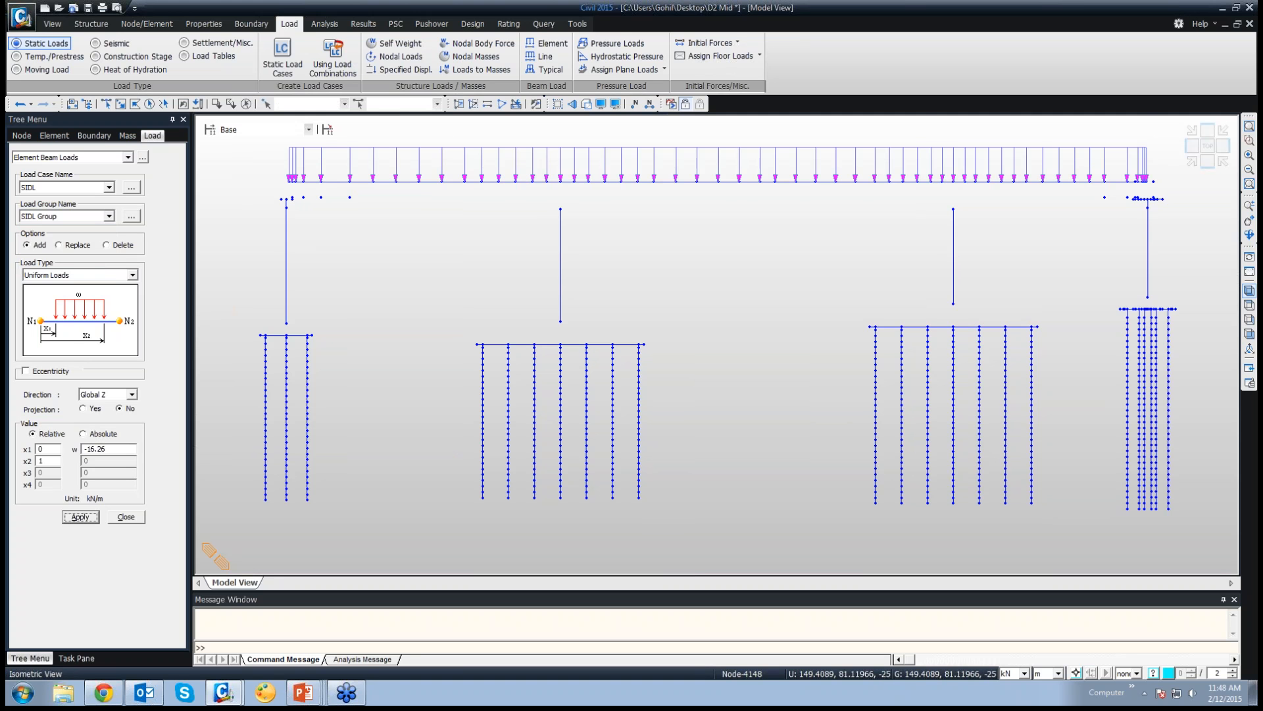
click(1249, 290)
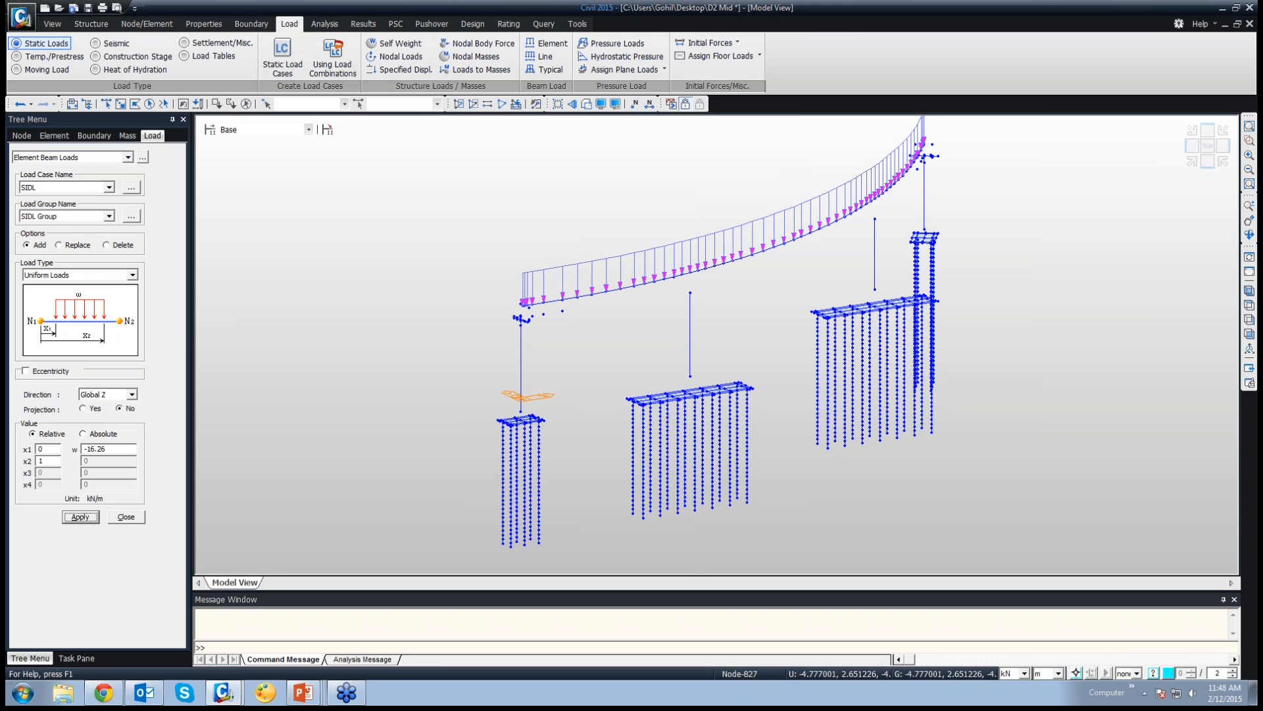
Examine the eccentricity options and their directions for the element beam load, leaving the load definition without applying them
click(26, 371)
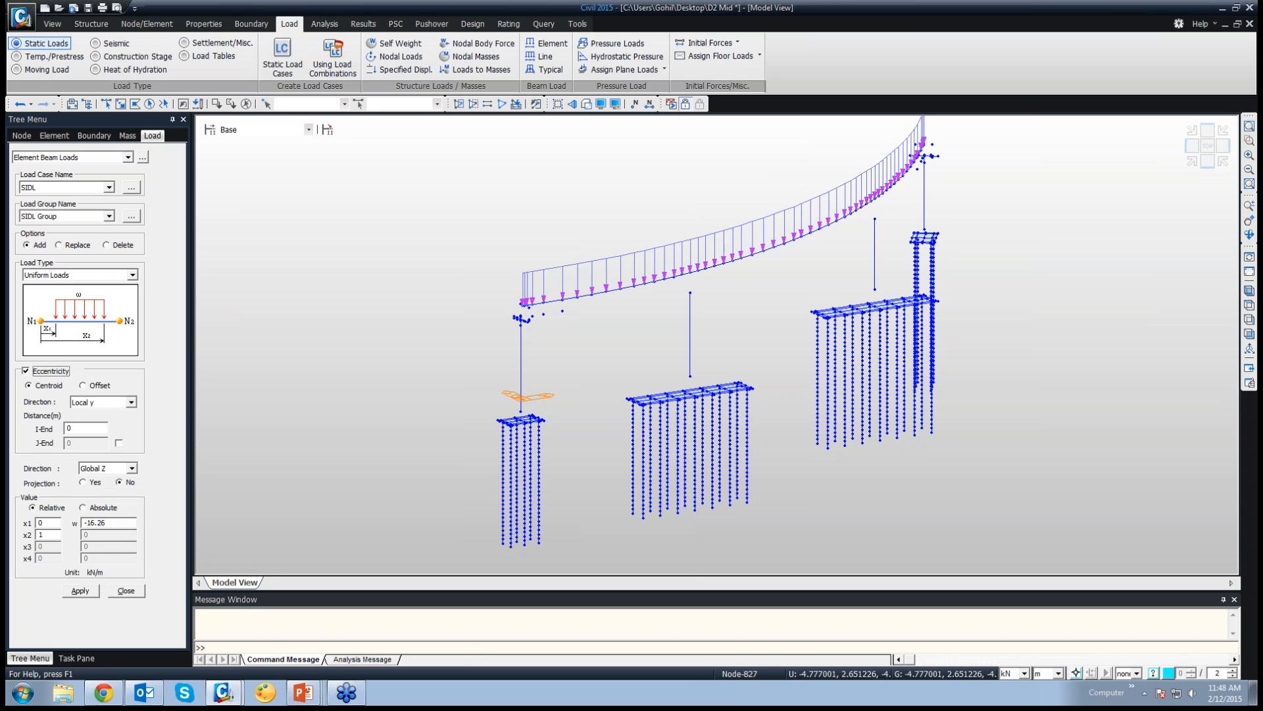
click(132, 402)
key(Up)
key(Up)
key(Up)
key(Up)
key(Return)
click(126, 591)
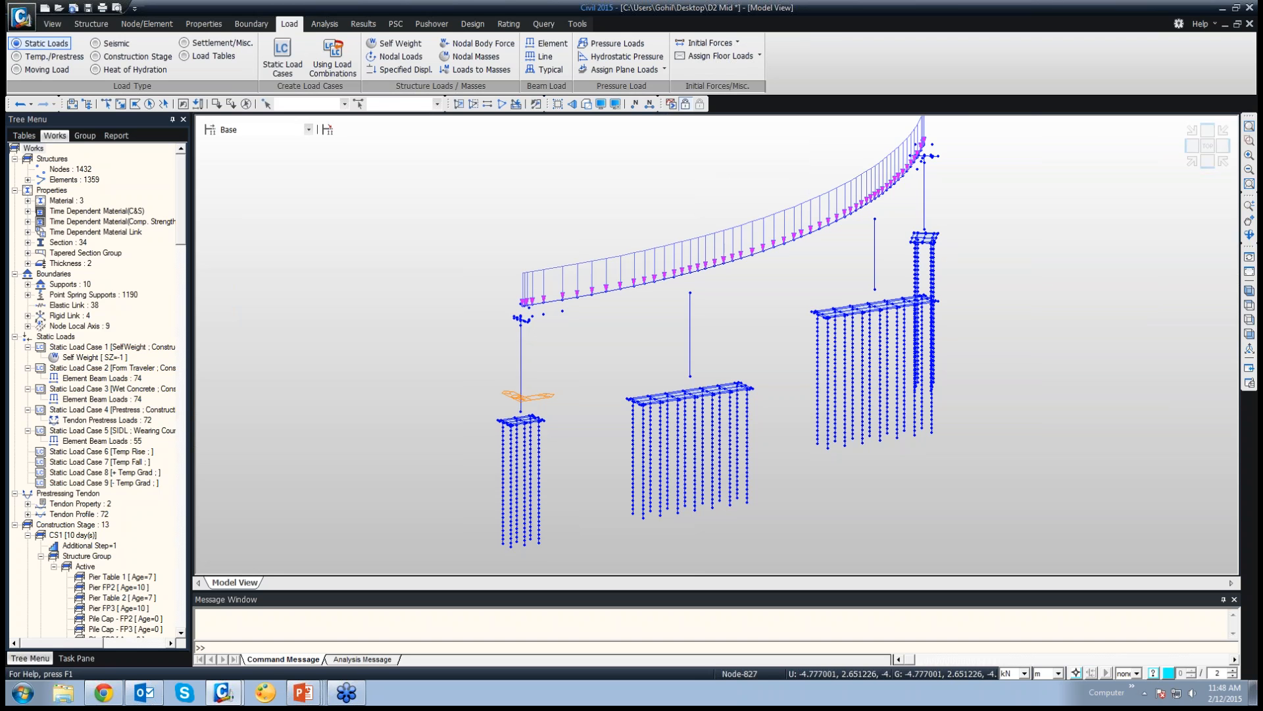
Switch to the PowerPoint slide show and review the slides on applicable loads and static load cases
click(303, 693)
click(307, 641)
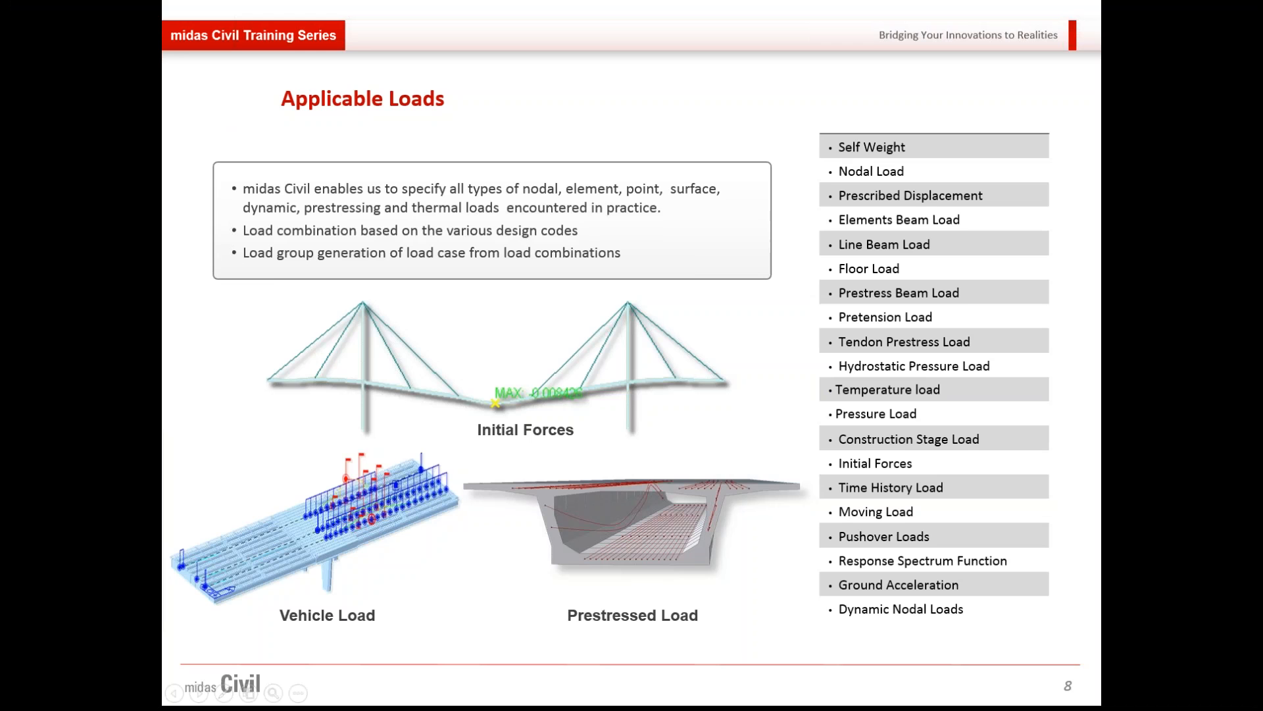
key(Right)
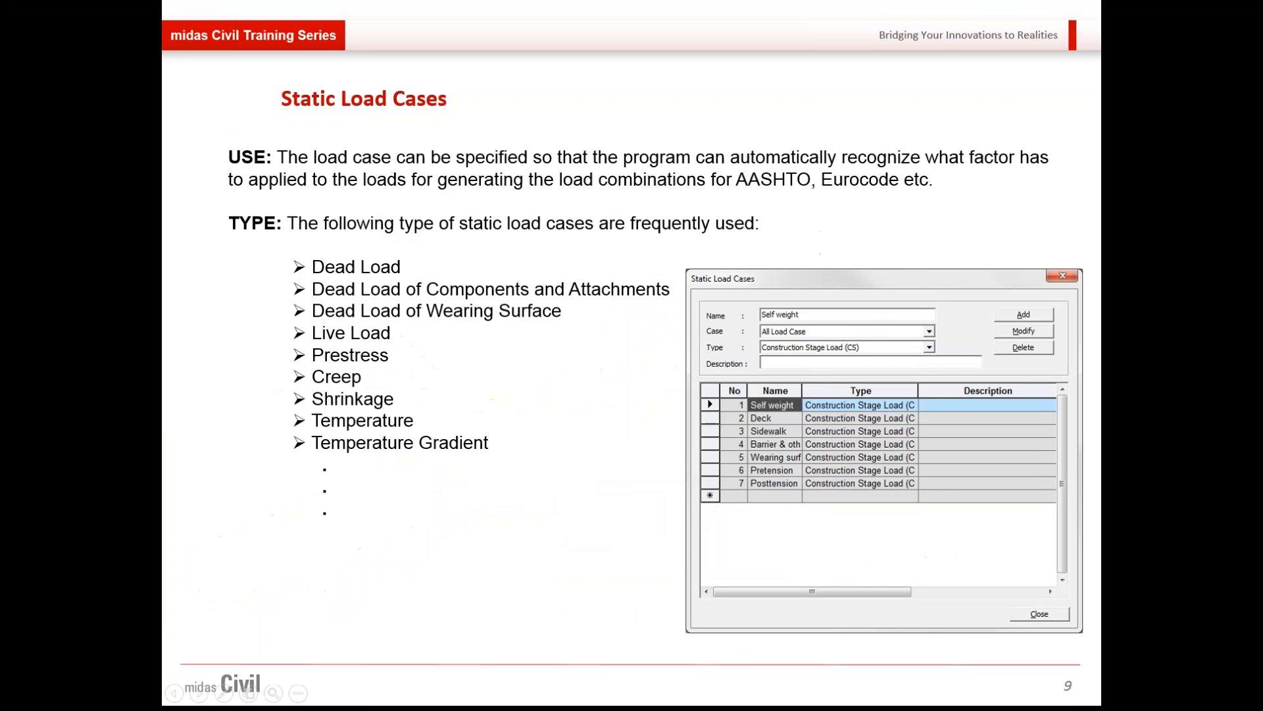
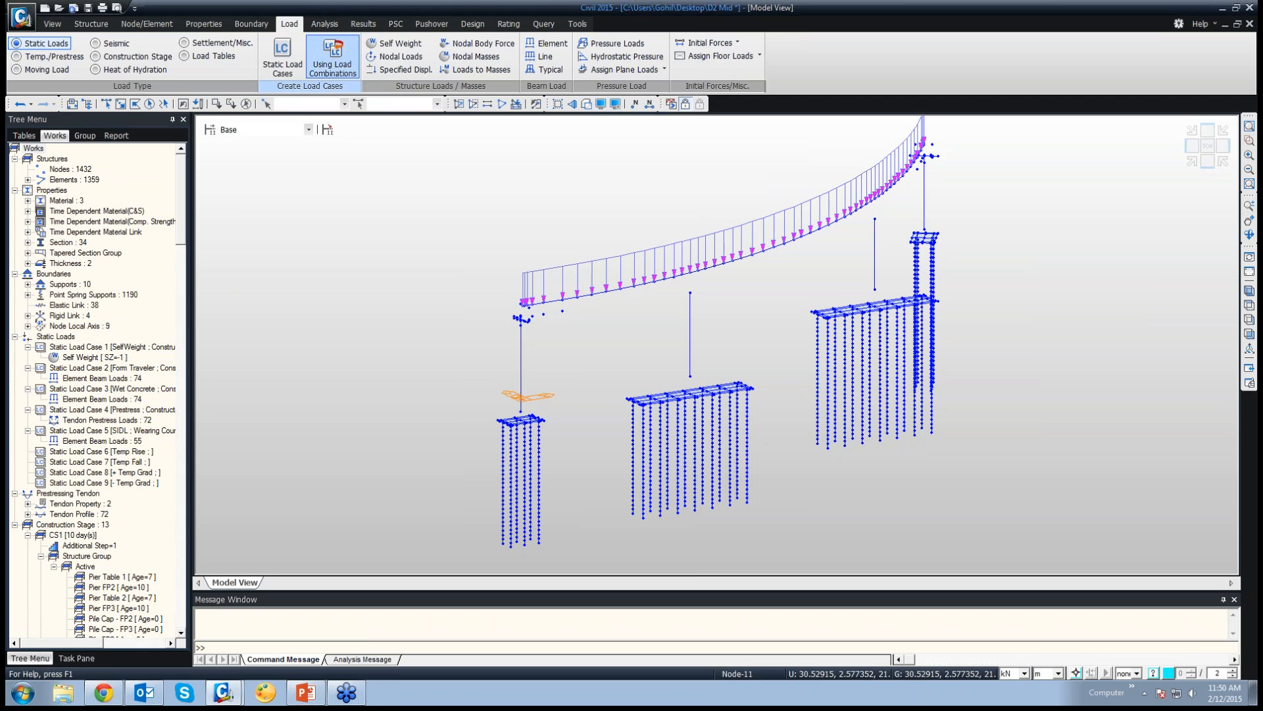
Apply an element temperature load with a final temperature of 13 °C to all deck girder elements under the Temp Rise load case
click(55, 56)
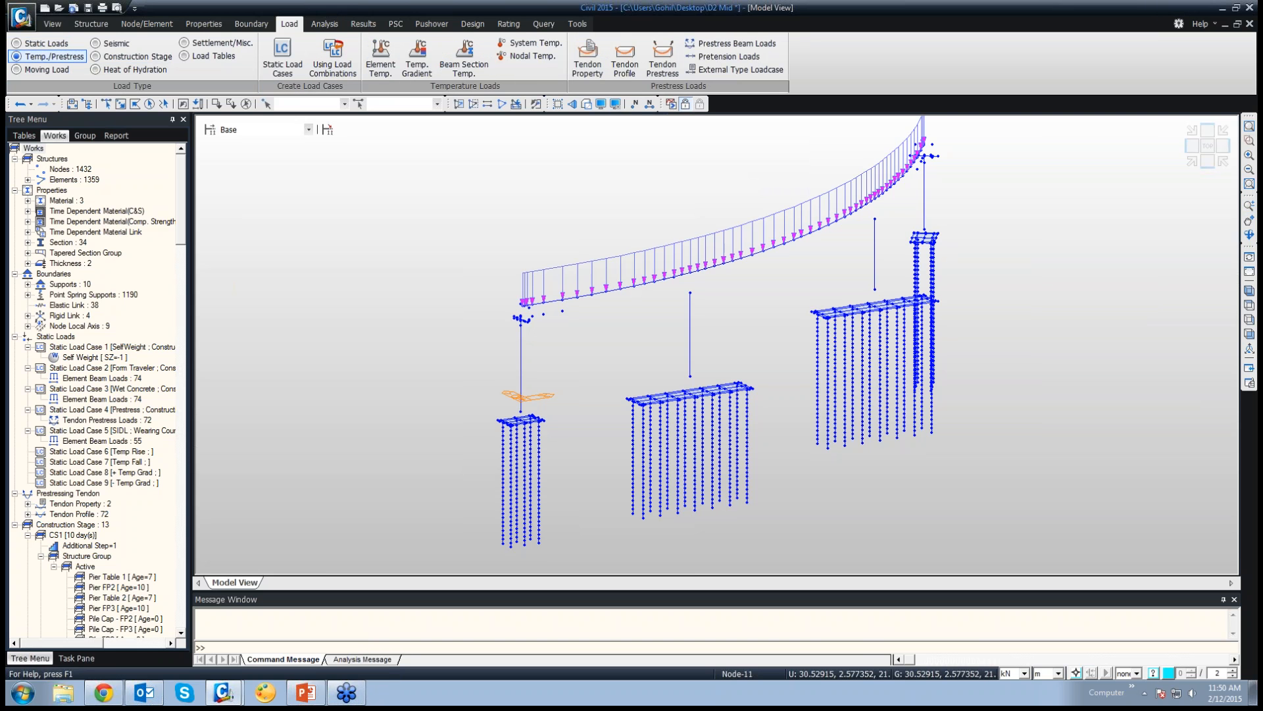
click(1250, 334)
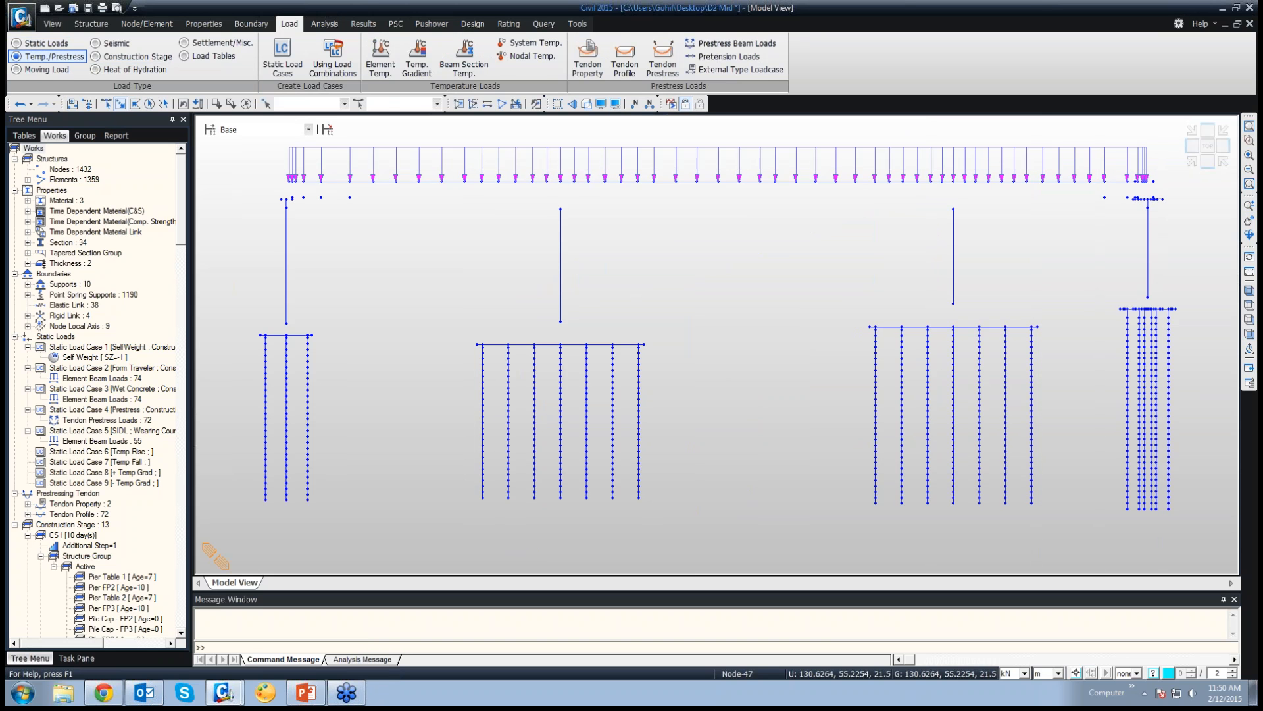
drag(1159, 166, 258, 191)
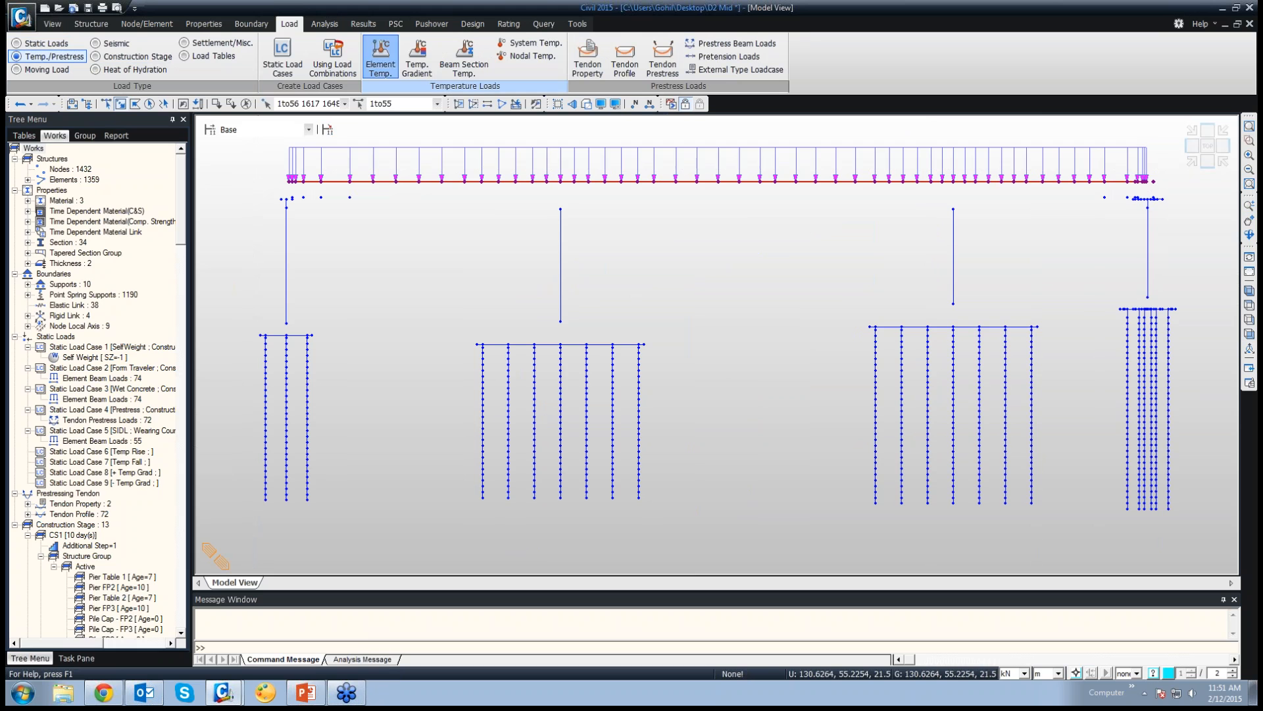
click(380, 58)
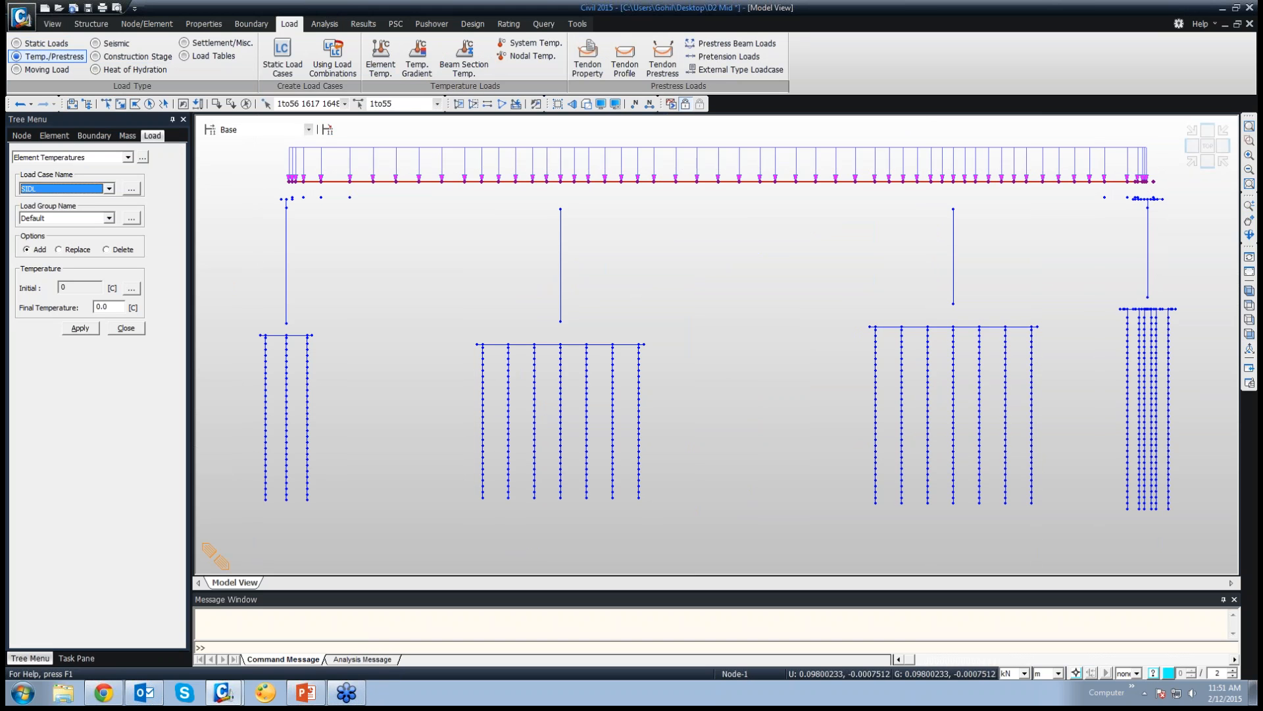
click(109, 189)
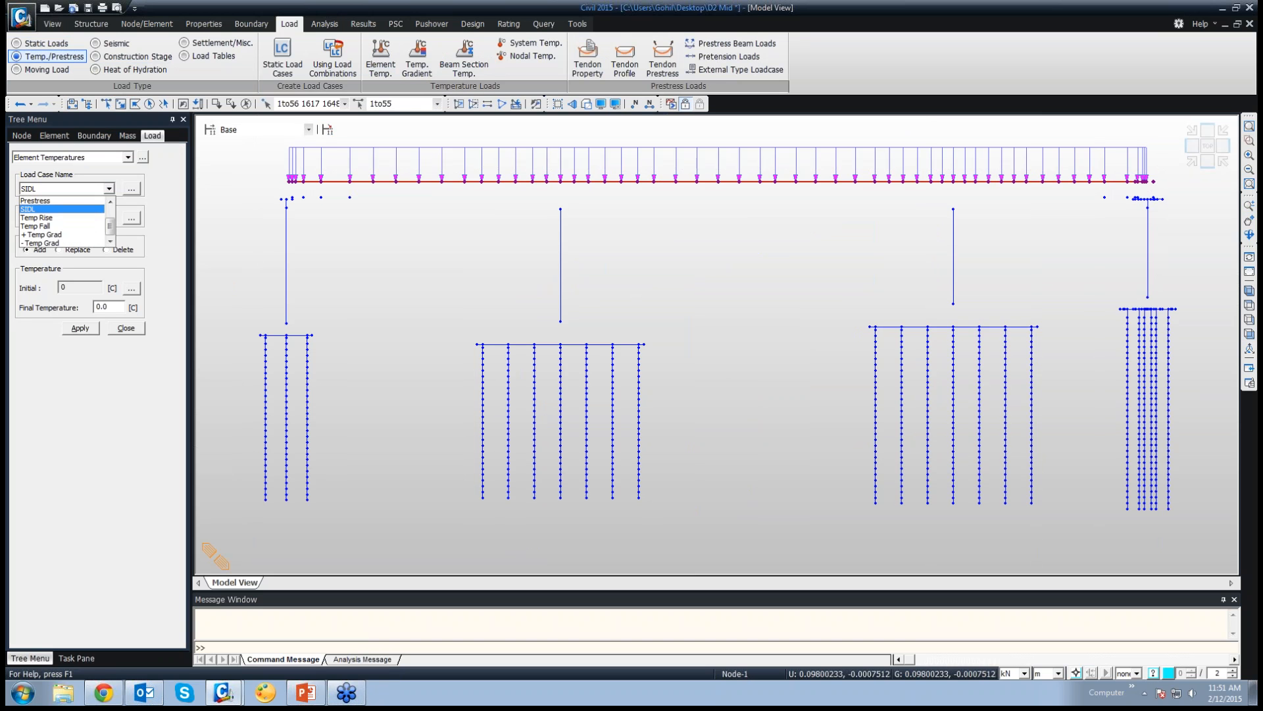
click(37, 218)
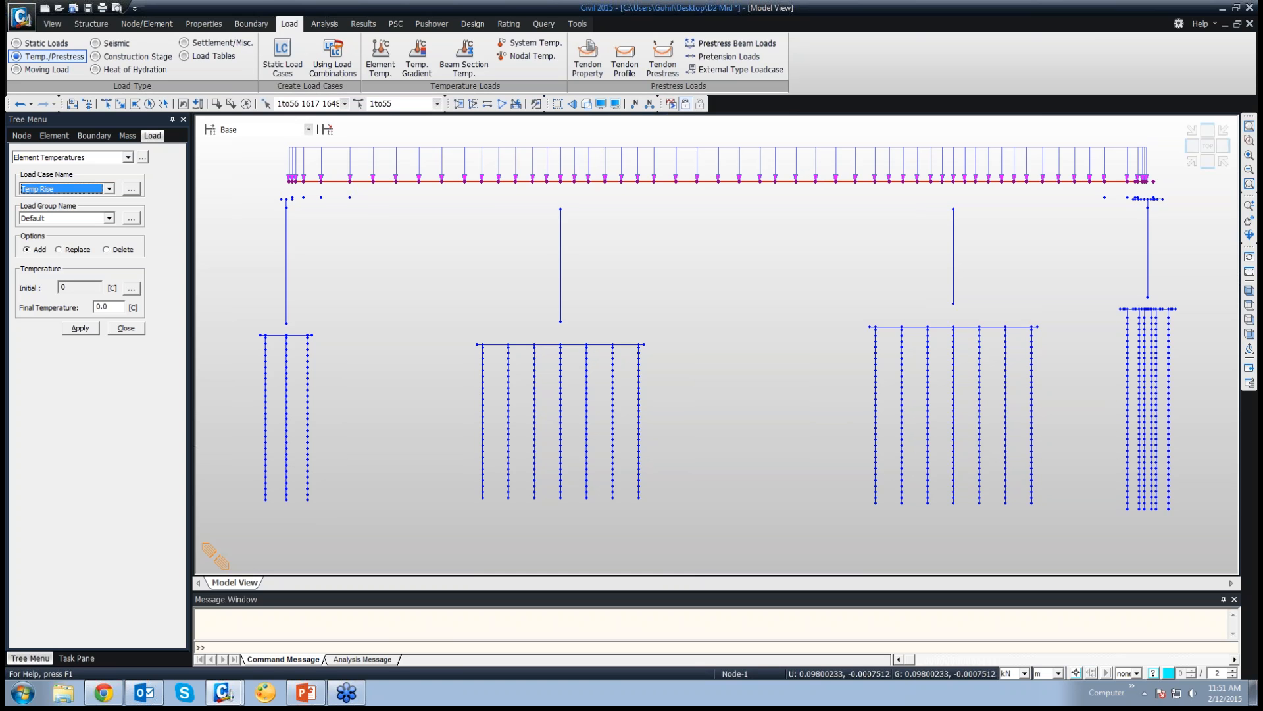
double_click(103, 307)
text(13)
click(80, 328)
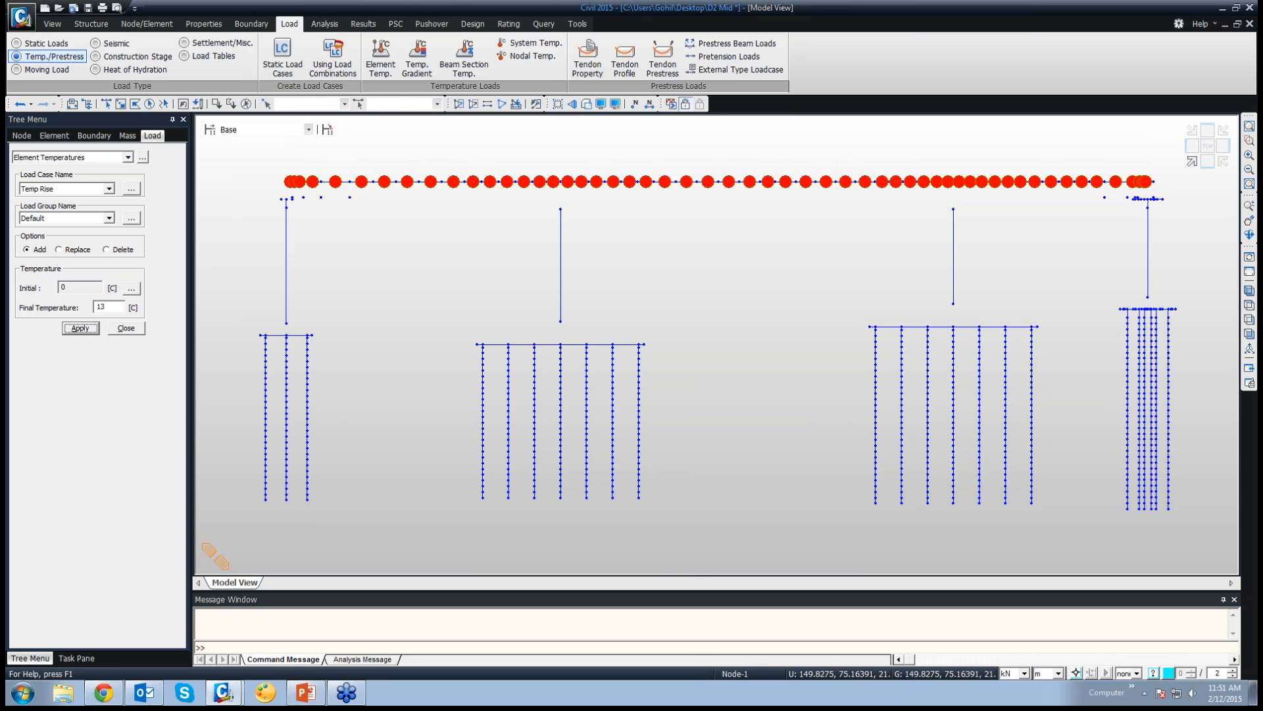
Apply a final element temperature of -12 °C to all deck girder elements under the Temp Fall load case and finish the command
click(120, 103)
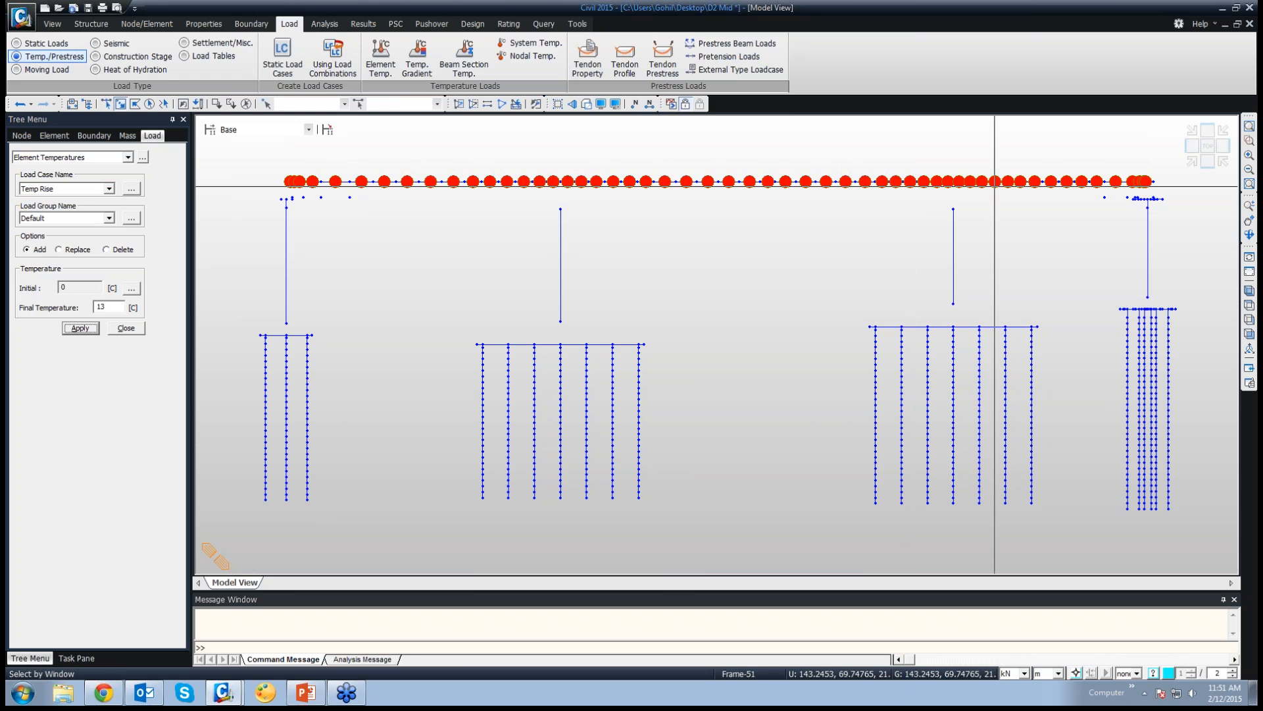
drag(1157, 188, 250, 168)
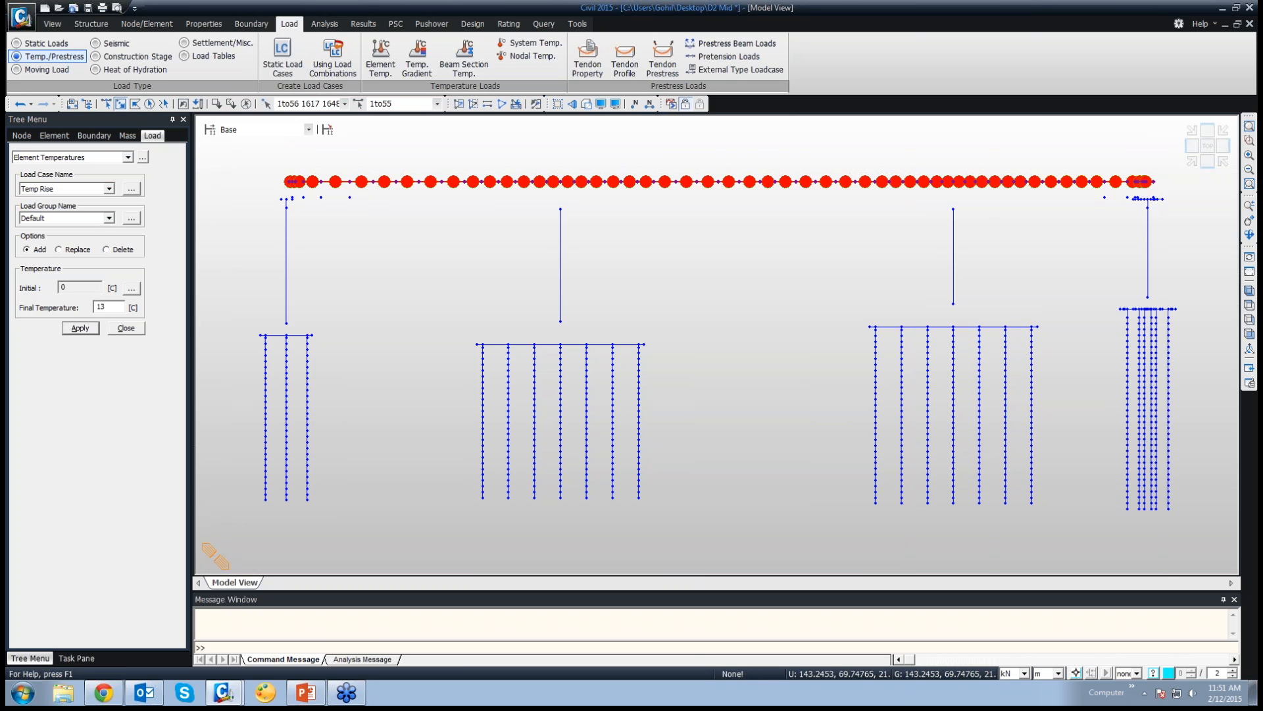
click(109, 189)
click(59, 226)
double_click(100, 307)
text(-12)
click(80, 328)
click(125, 327)
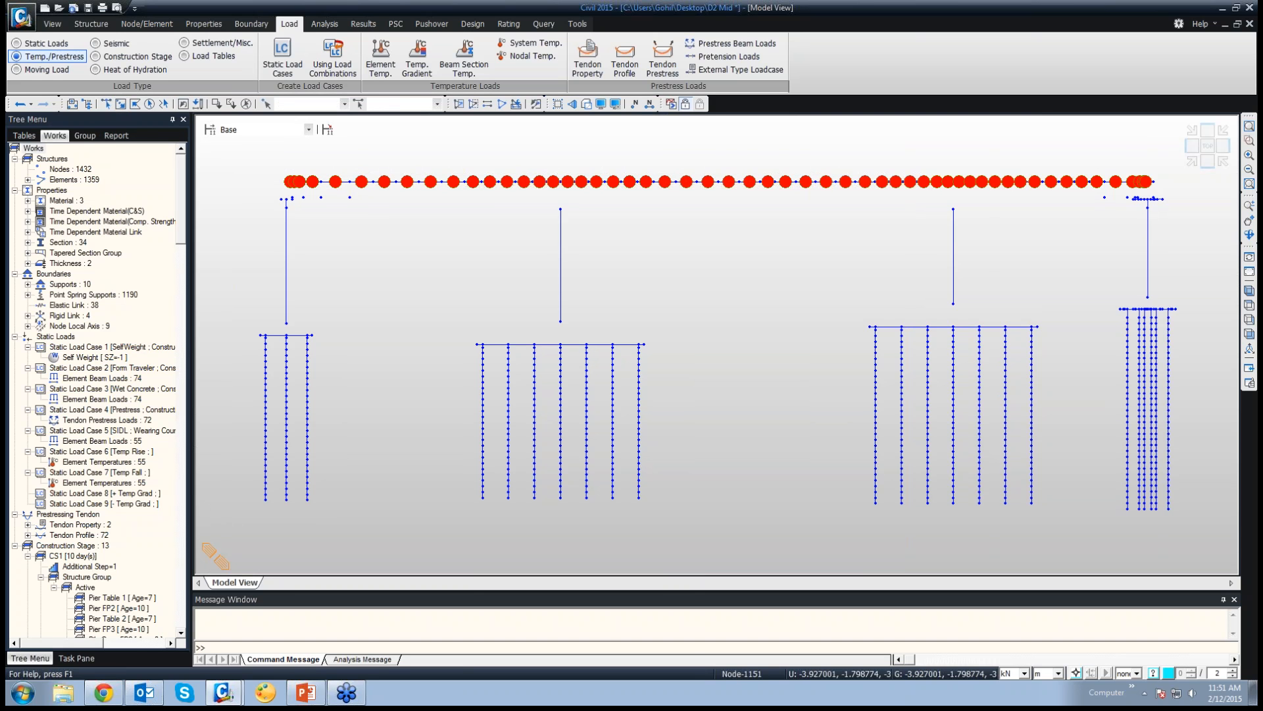
Check the element temperatures listed under Temp Rise and Temp Fall and view the loaded deck isometrically
click(99, 451)
click(99, 462)
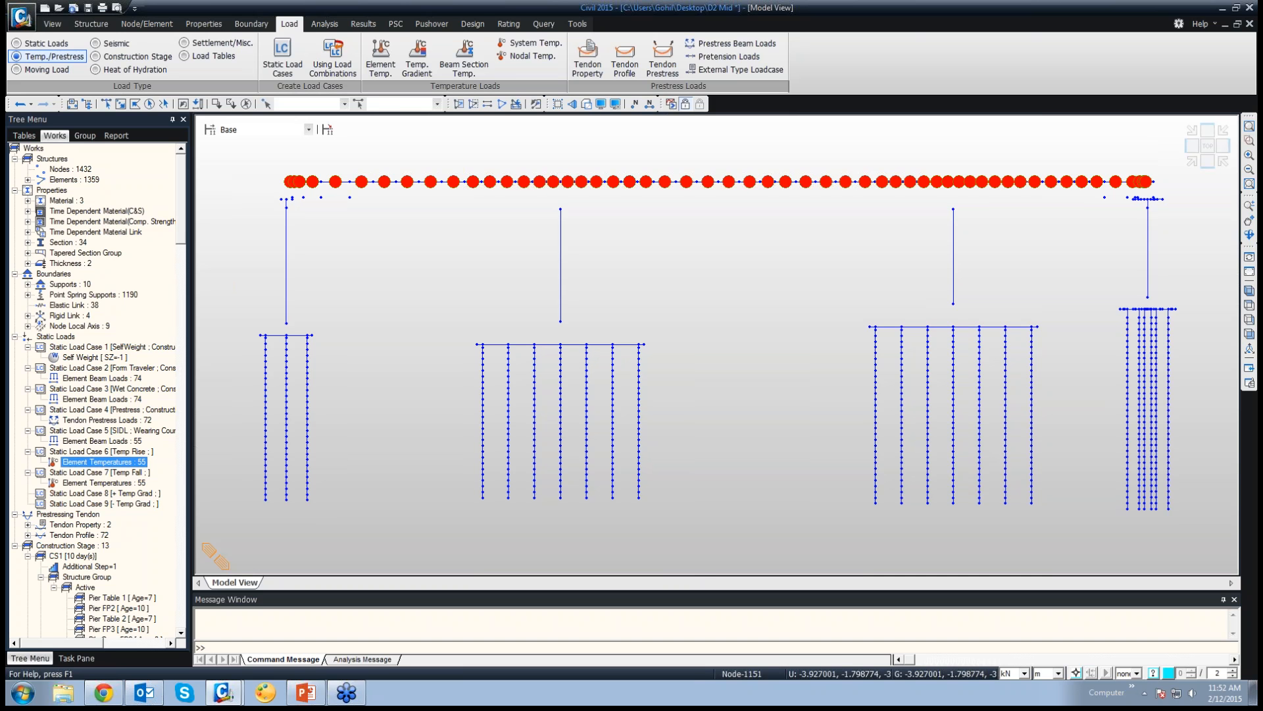
click(99, 472)
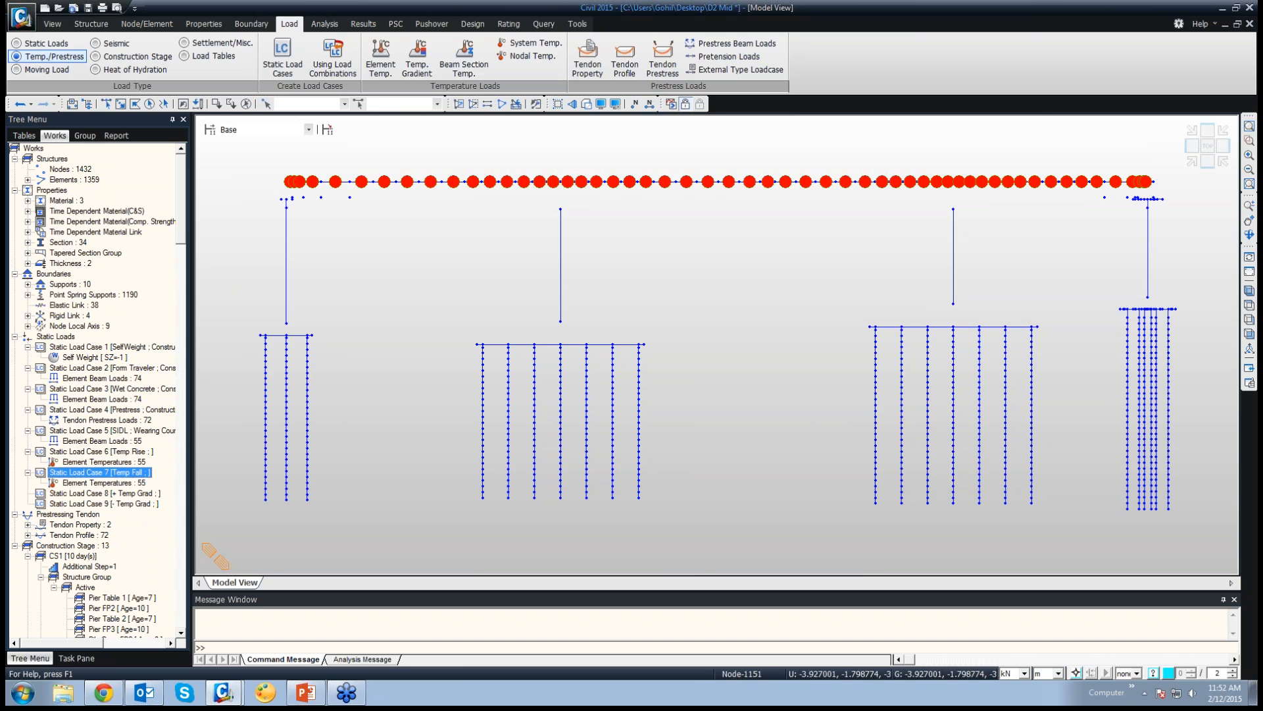
click(104, 482)
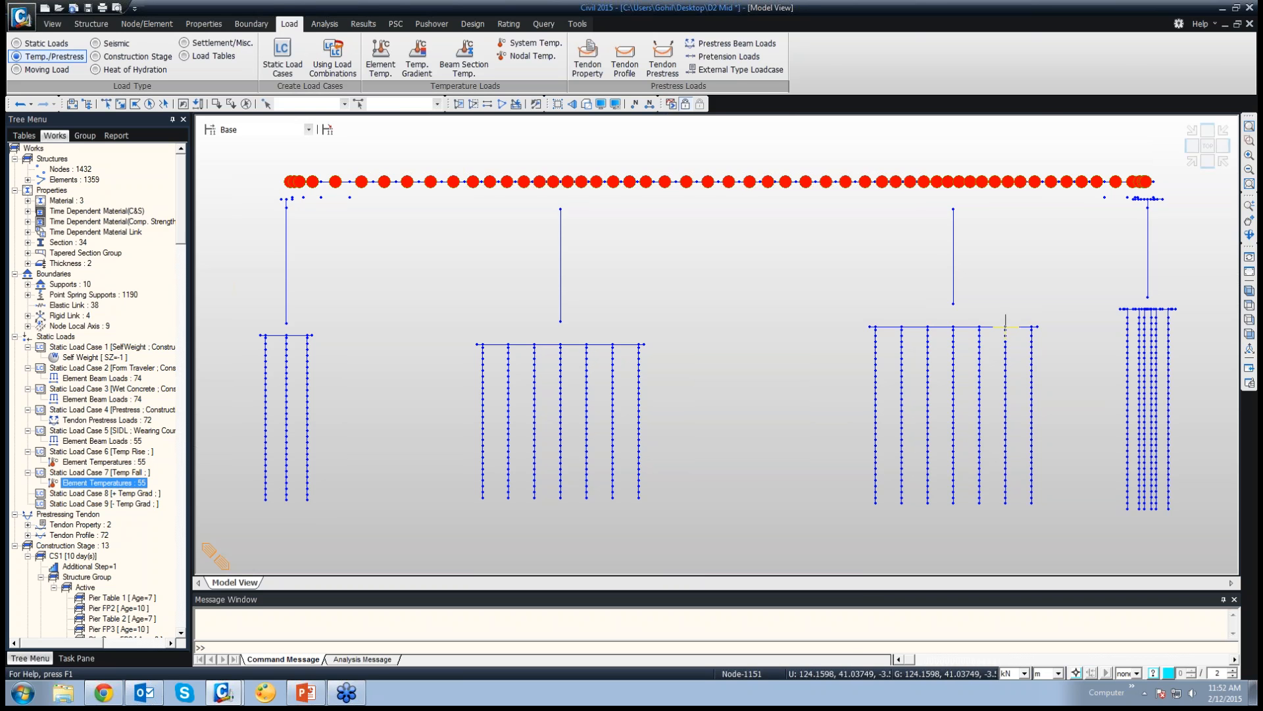
click(1249, 290)
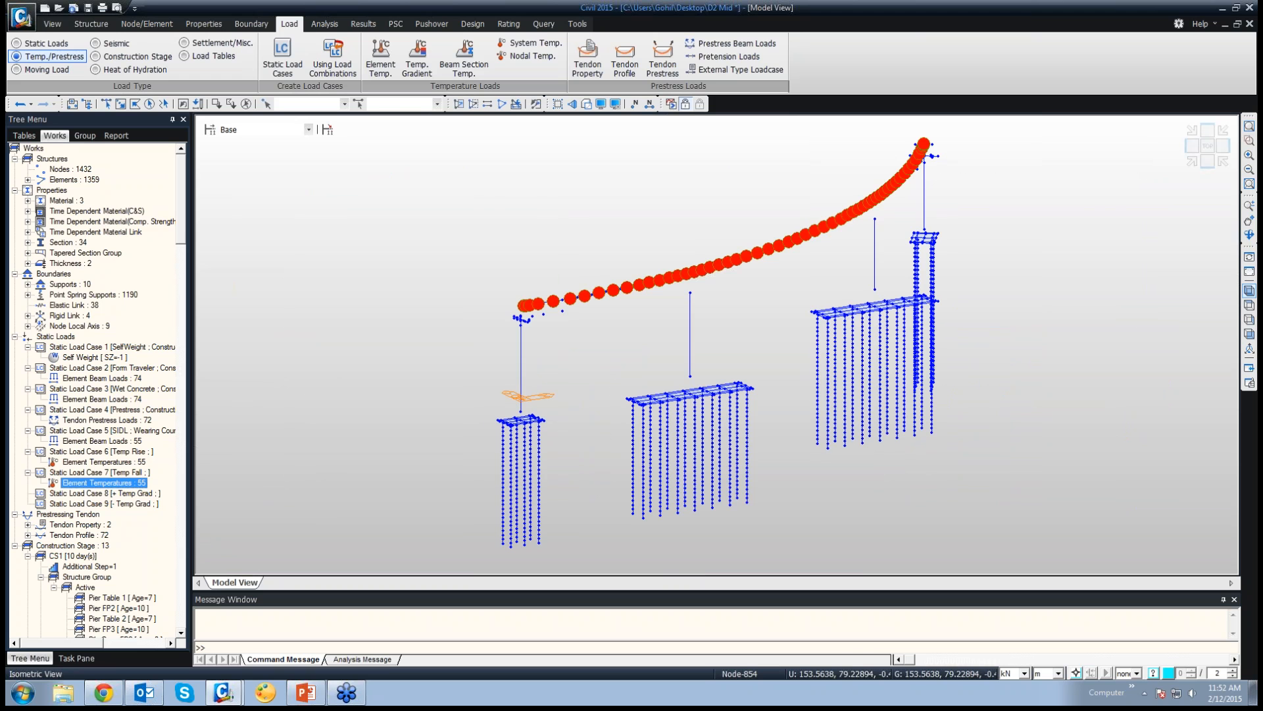
Start a beam section temperature load and select all the deck girder elements in elevation
click(105, 493)
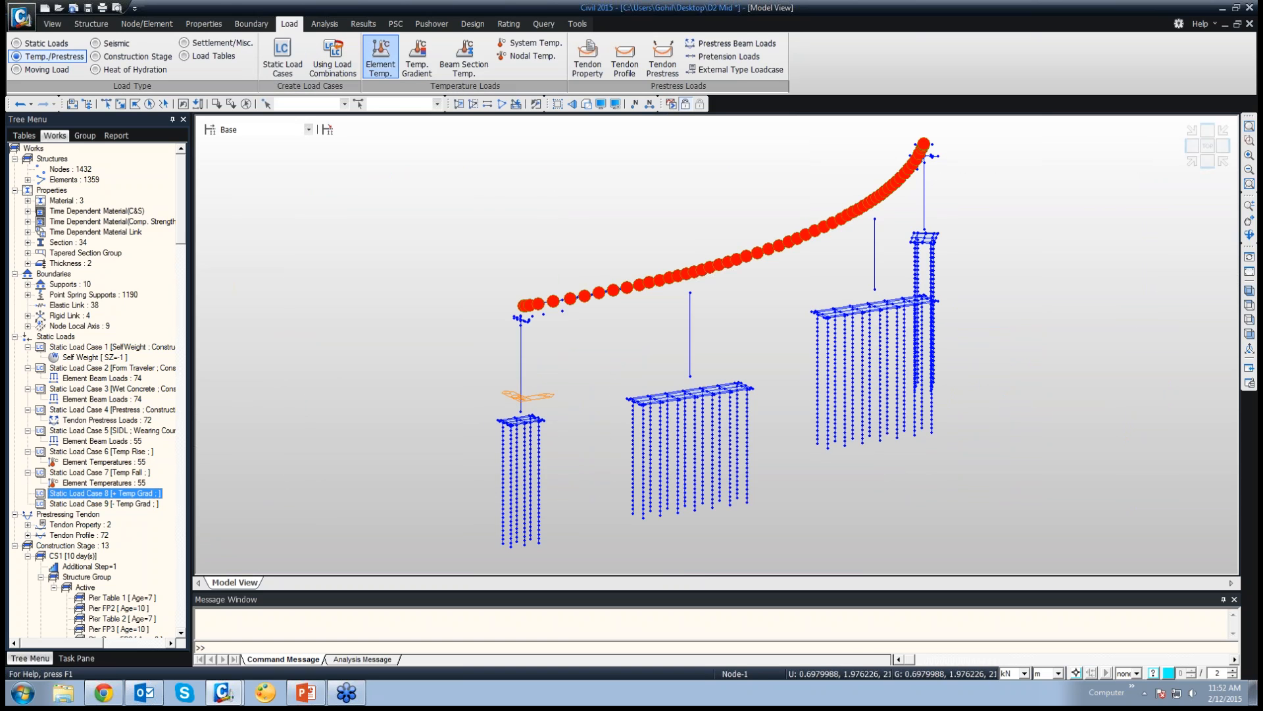
click(464, 64)
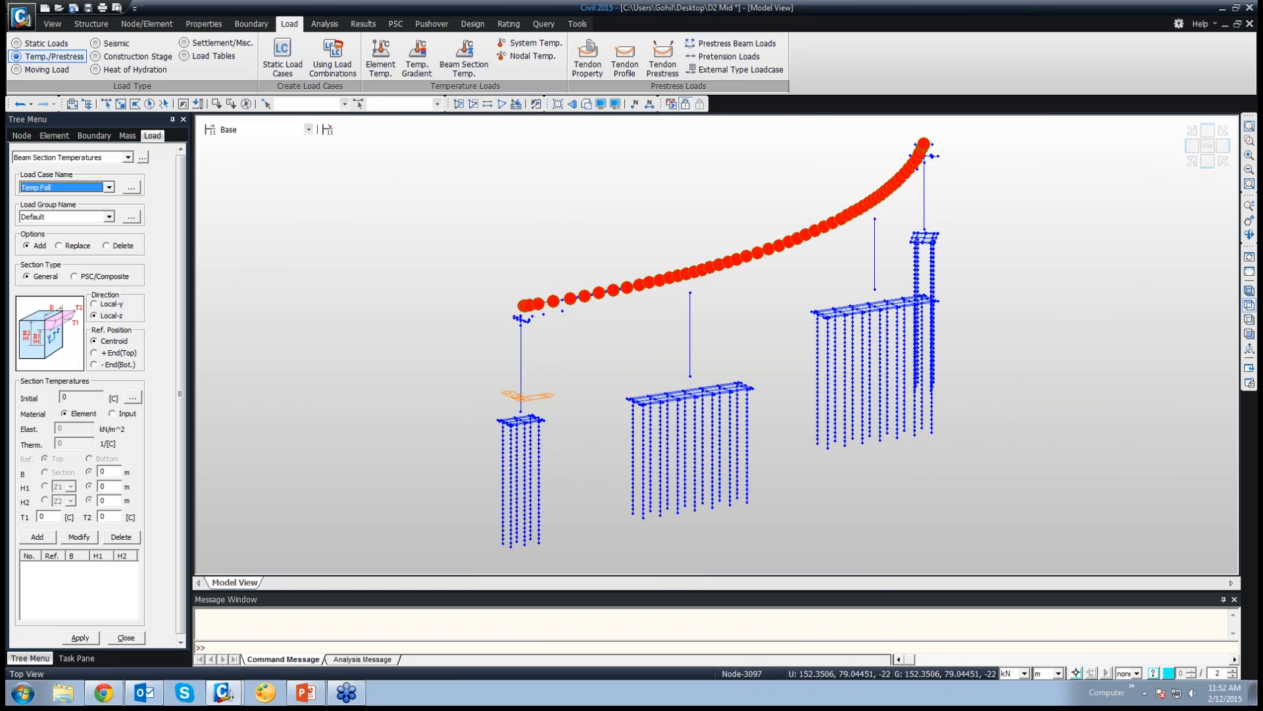
click(1249, 319)
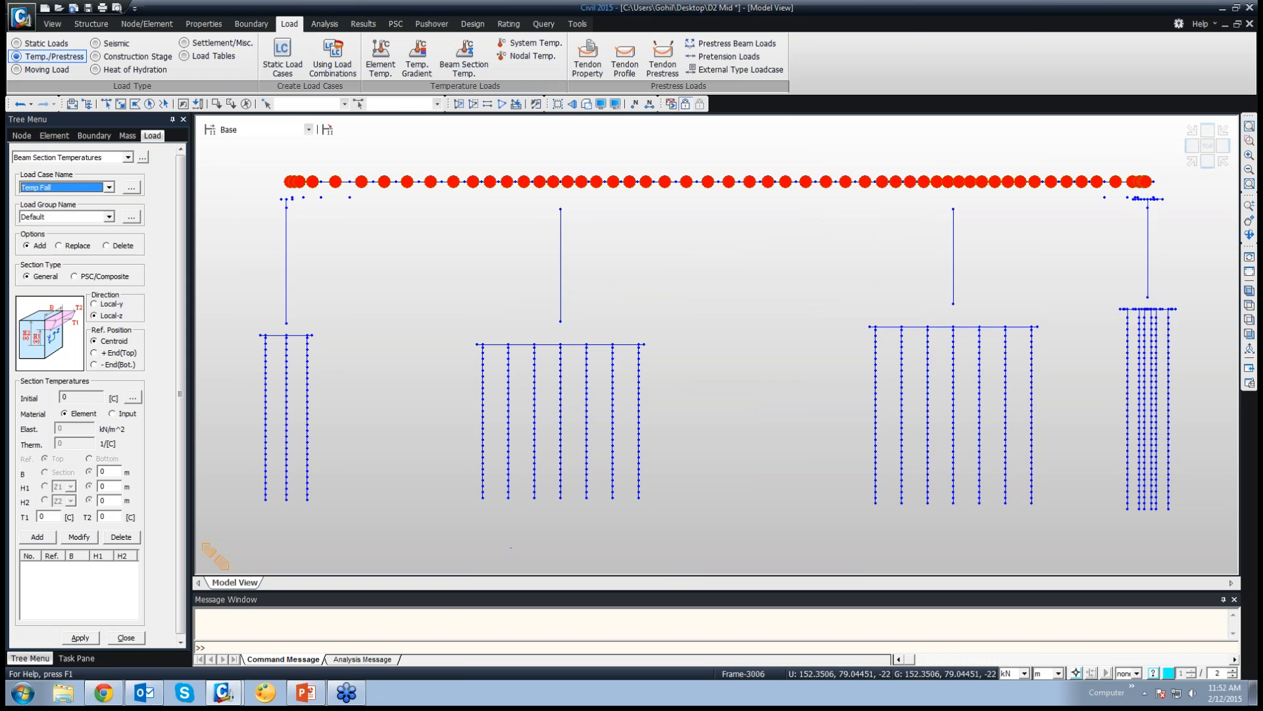
click(1250, 271)
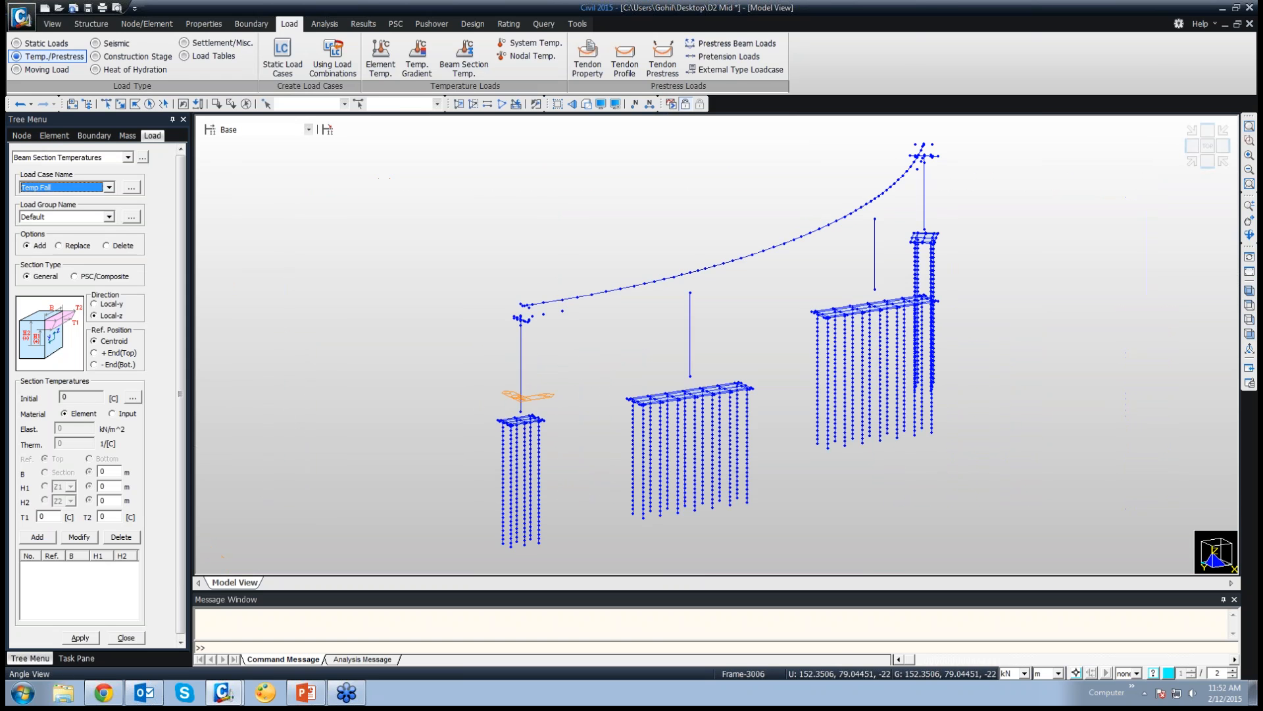
click(1250, 334)
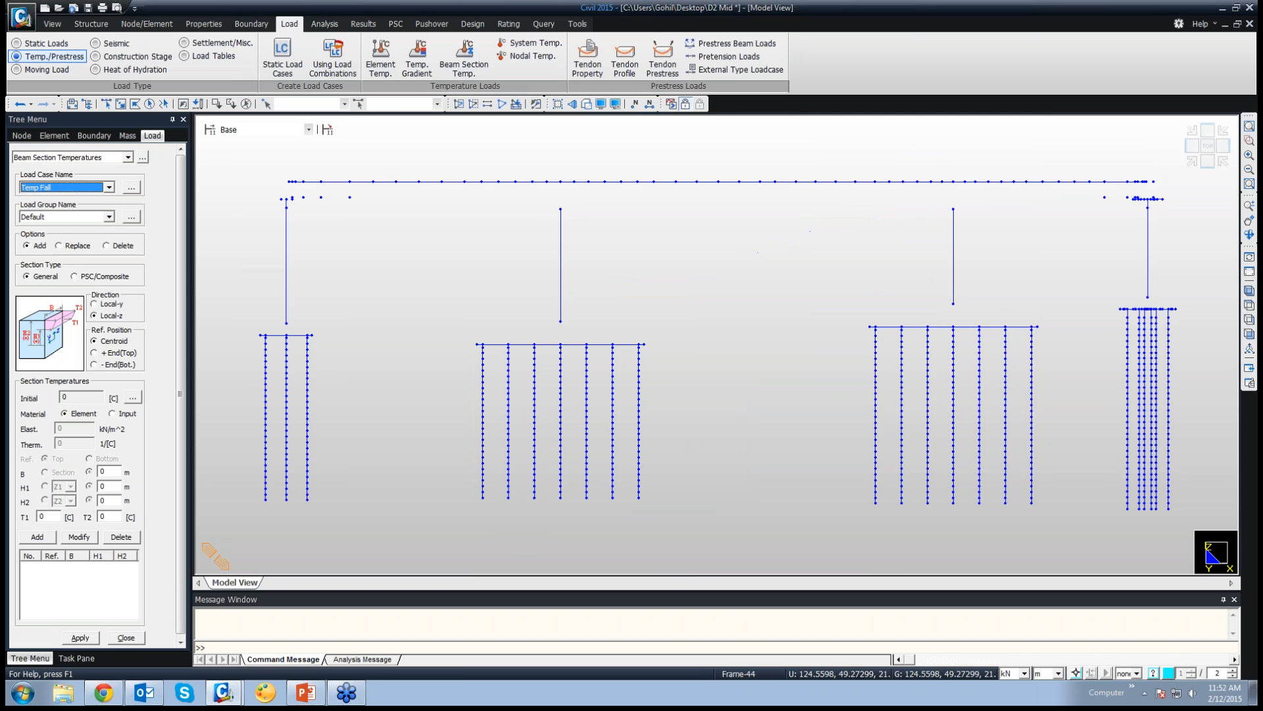
click(1162, 182)
drag(1162, 163, 252, 187)
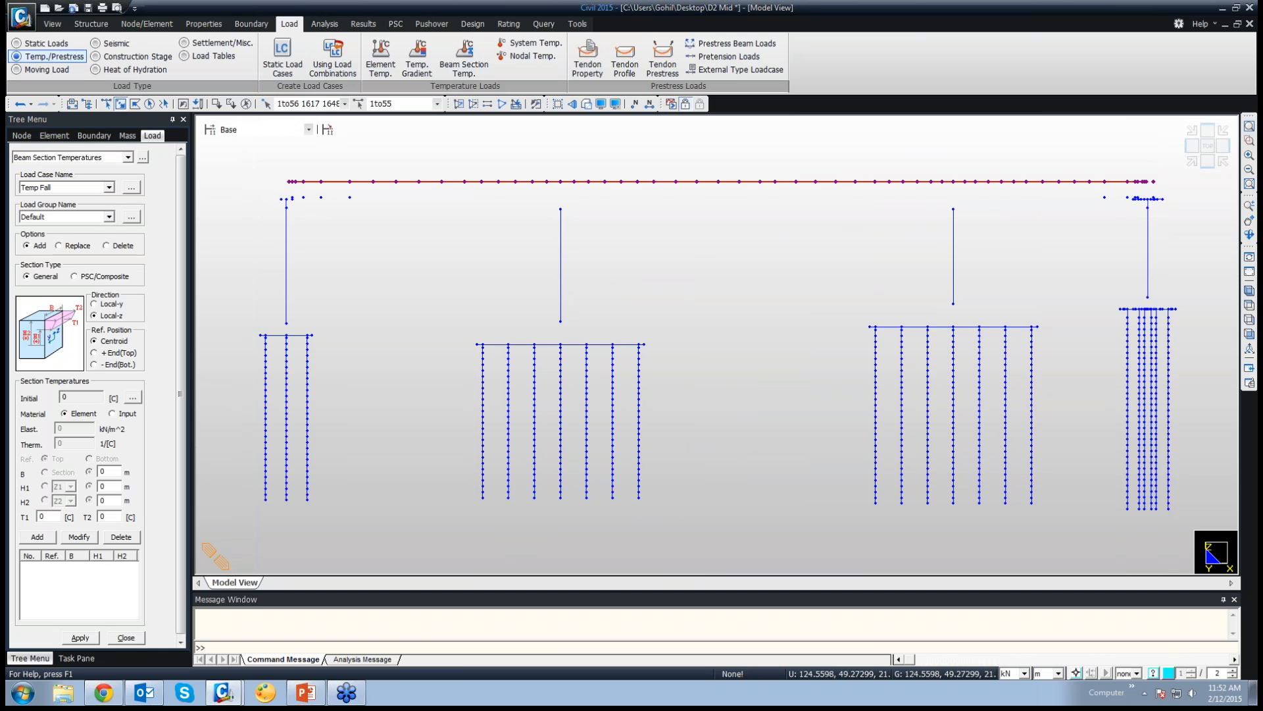
Set the beam section temperature to the + Temp Grad load case, PSC/Composite section type, with width B taken from the section
click(110, 187)
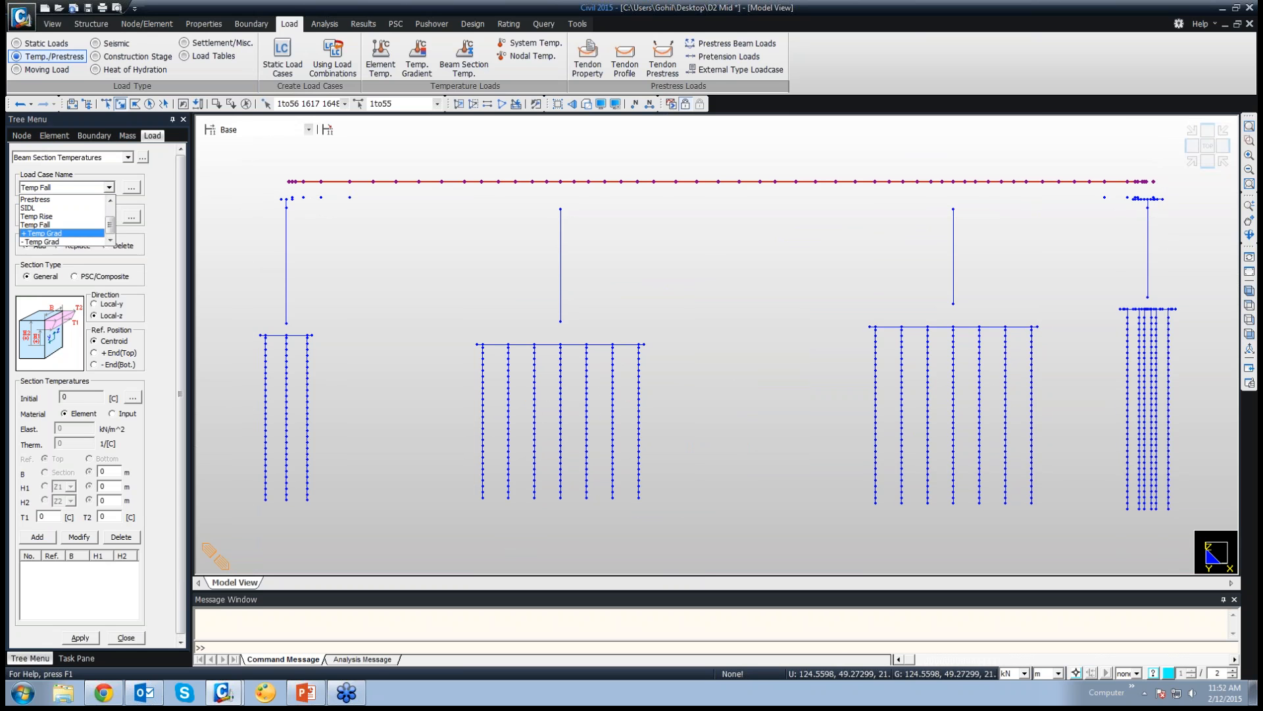
click(62, 233)
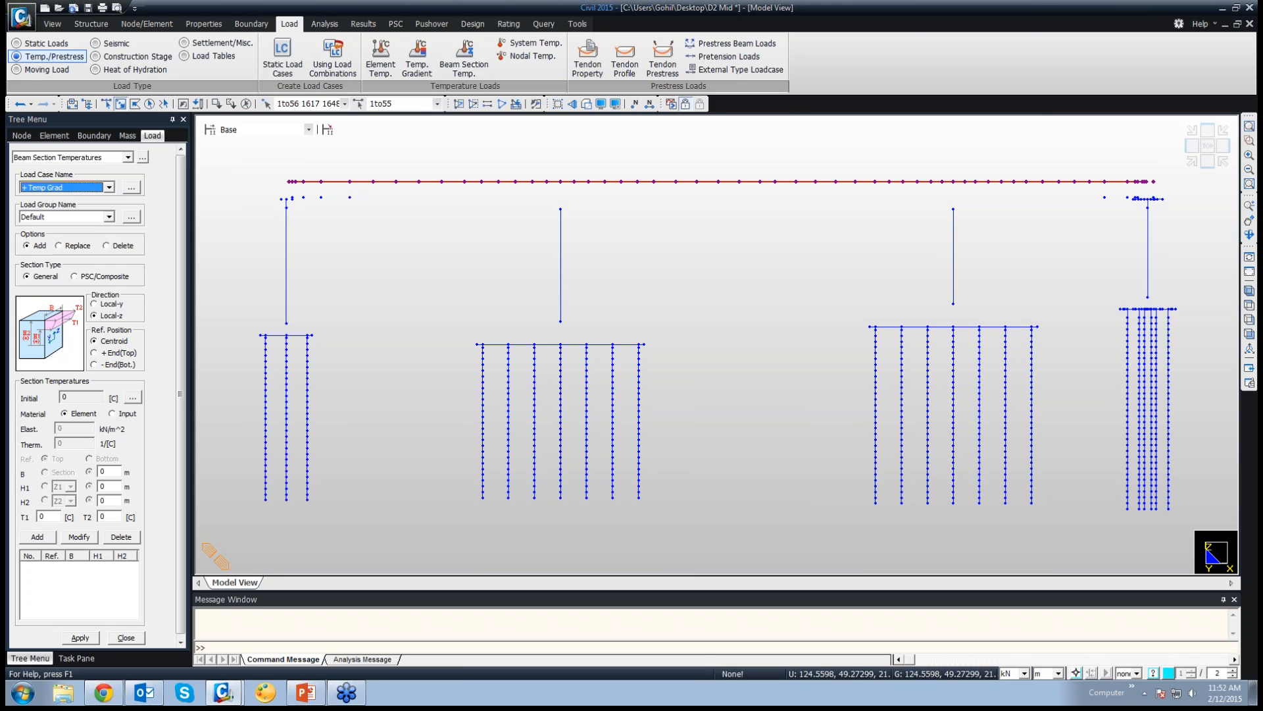
click(90, 276)
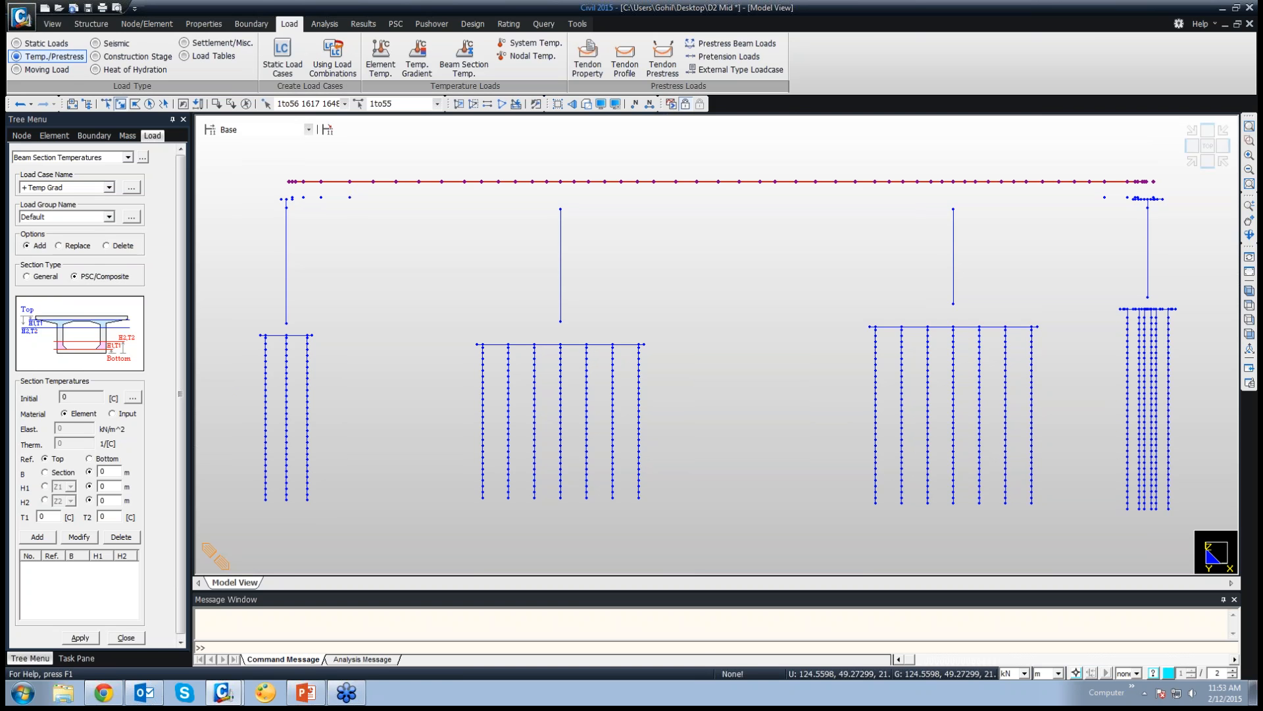
text(3)
key(BackSpace)
text(0)
click(45, 472)
Switch to the PowerPoint slide show and look up the design temperature gradient values for the concrete bridge deck
click(306, 693)
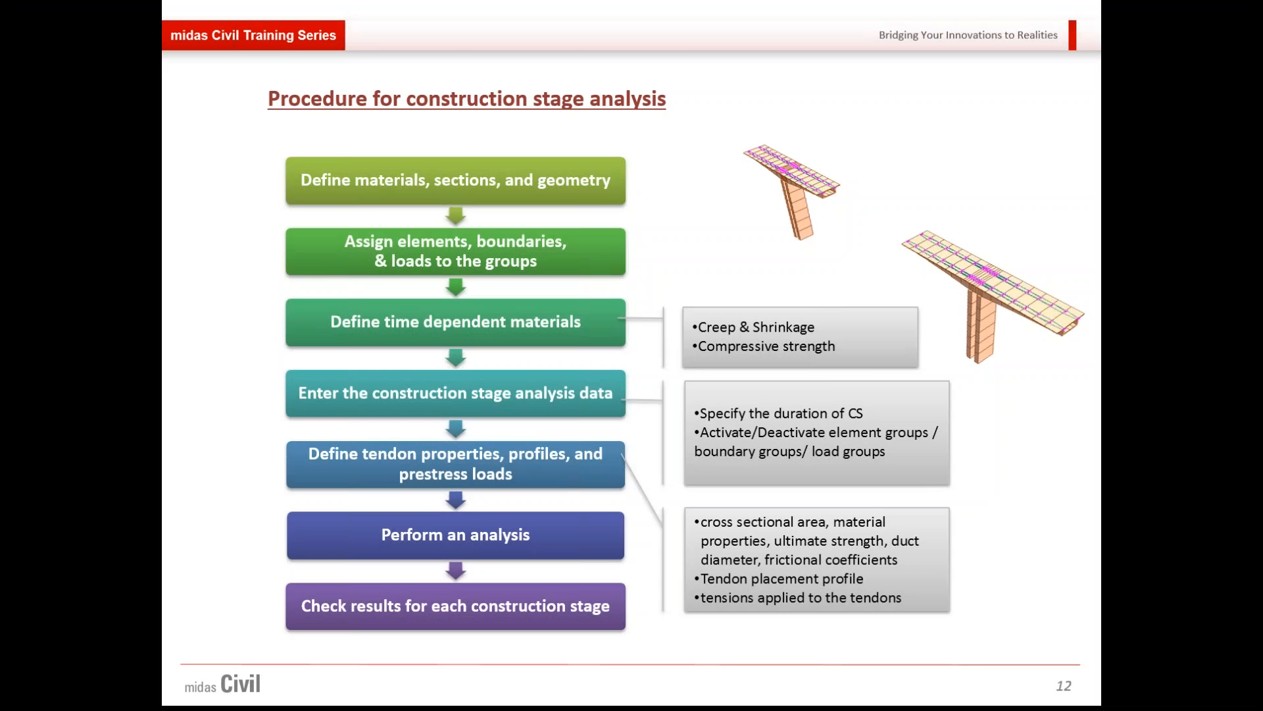
key(Left)
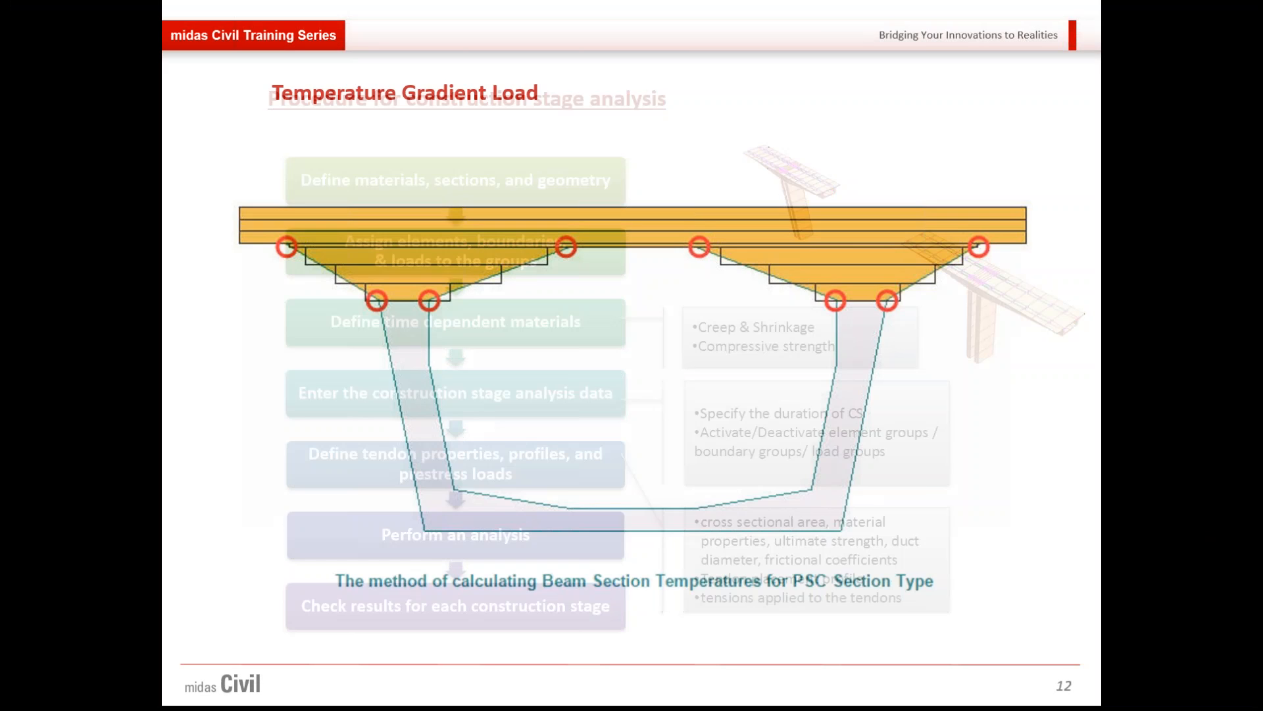
key(Left)
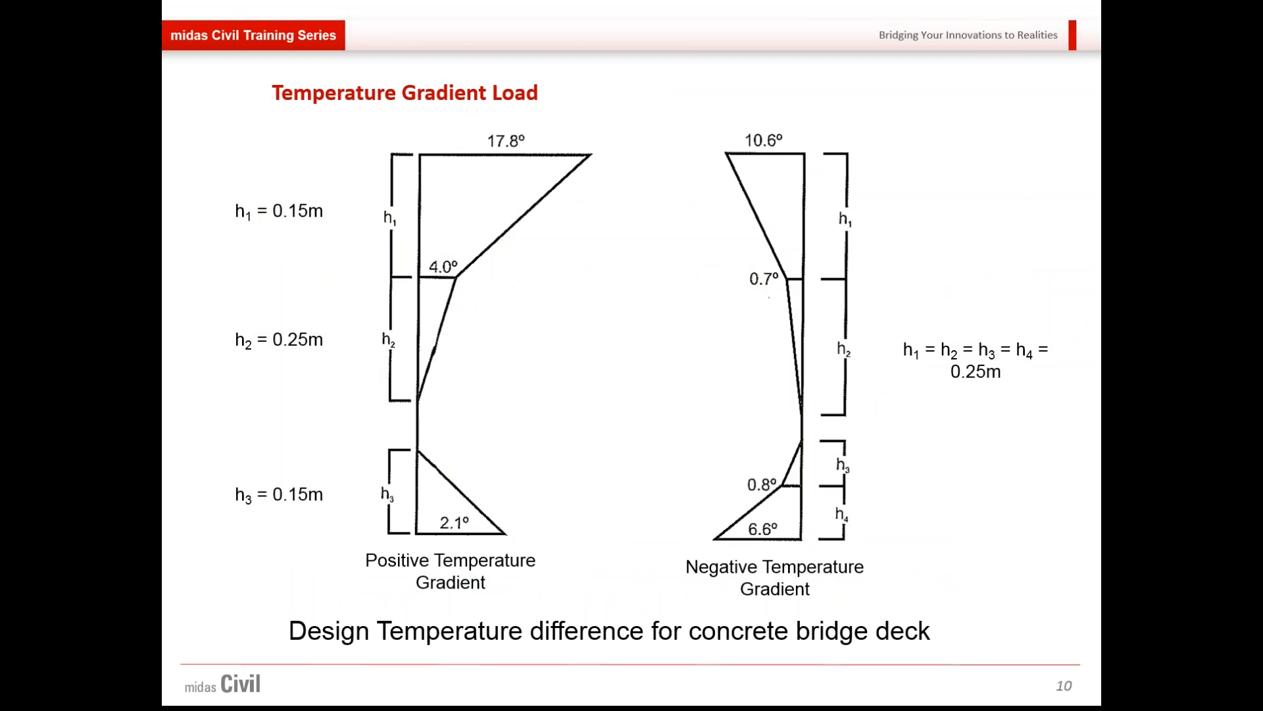
Switch back to midas Civil and set the first top-referenced + Temp Grad layer to H2 0.15 m and T1 17.8
key(super)
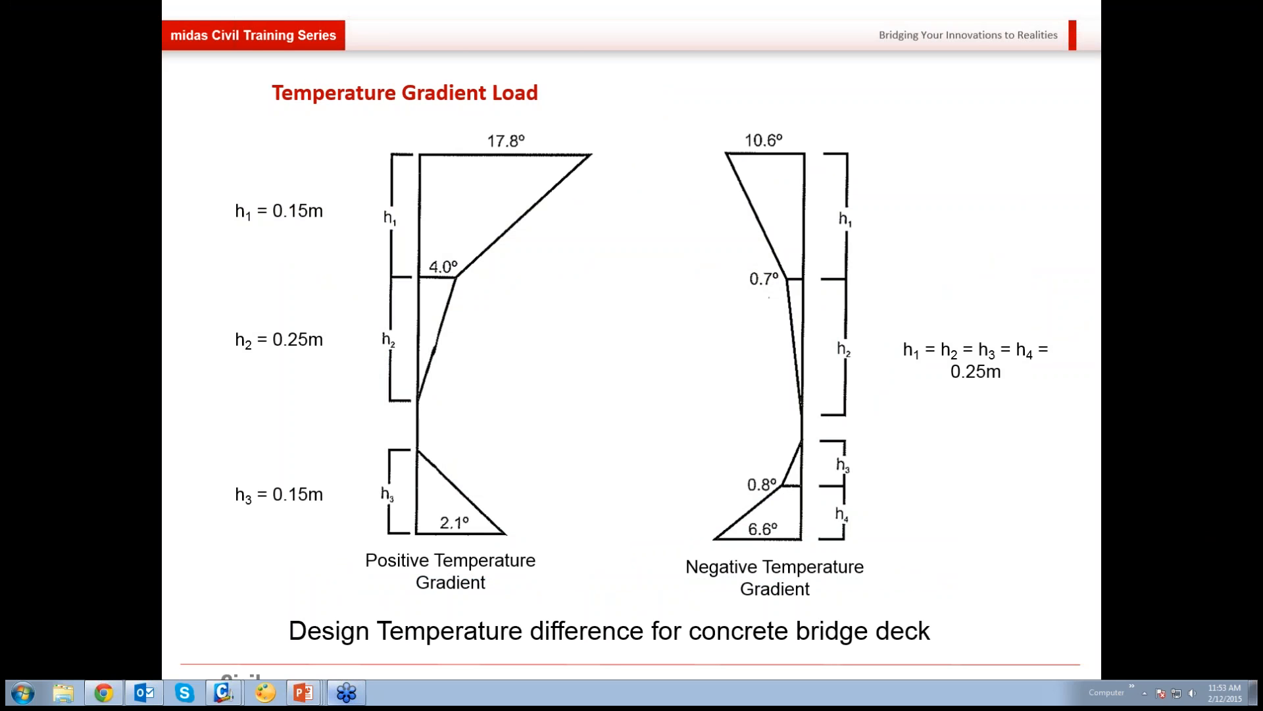
mouse_move(224, 693)
click(217, 663)
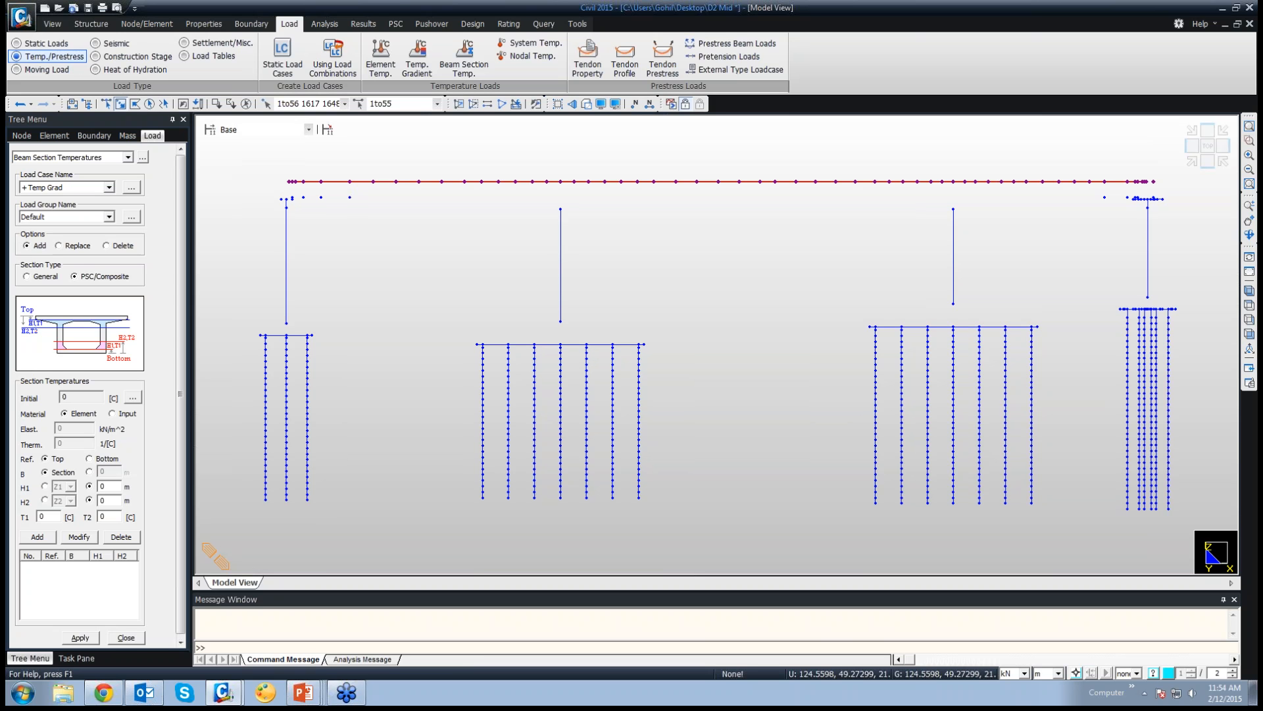
double_click(103, 501)
text(0.15)
key(Tab)
text(2)
key(BackSpace)
text(17)
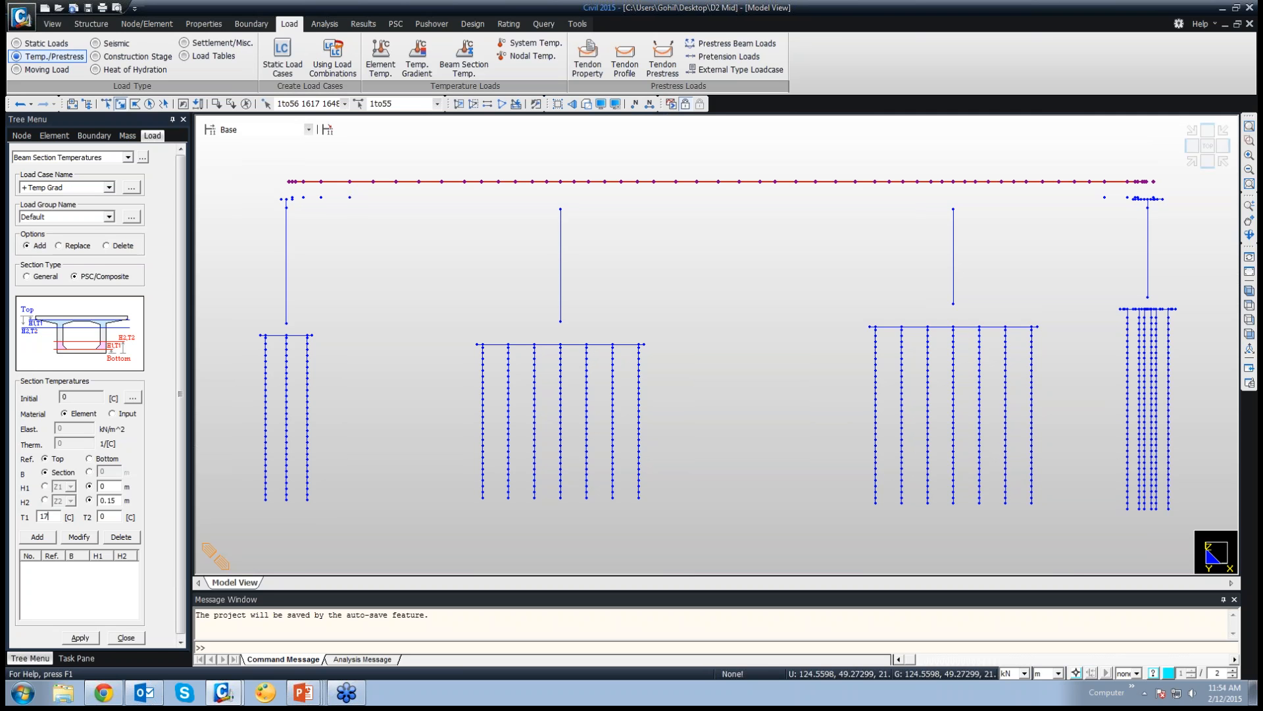
text(.8)
Check the positive gradient on the PowerPoint slide, return to midas Civil, and add the first top layer with T2 set to 4
mouse_move(302, 693)
click(306, 642)
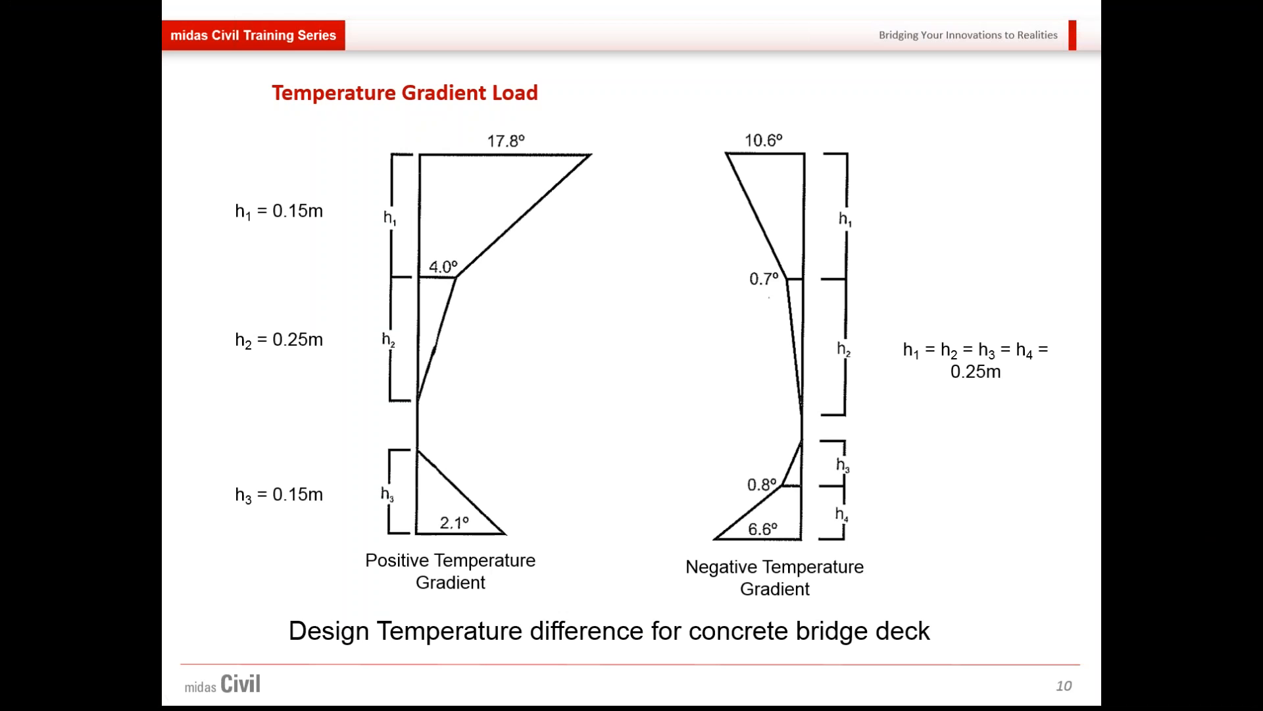
key(super)
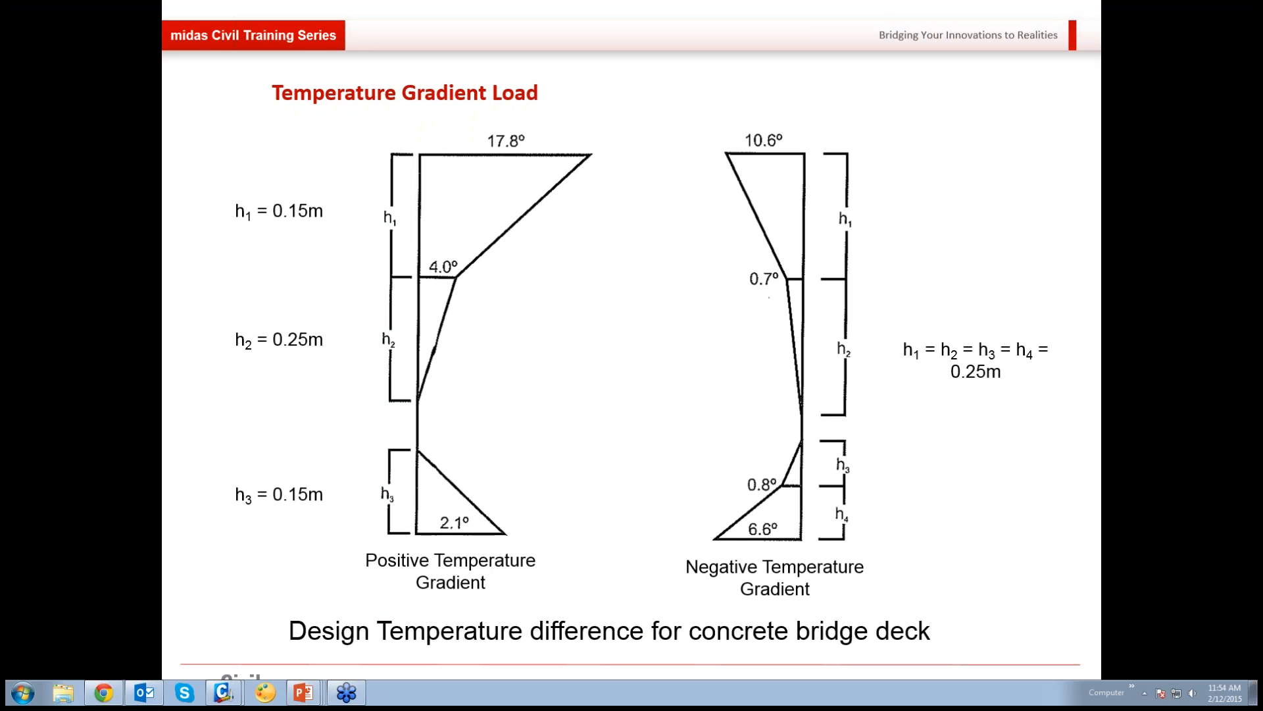
mouse_move(226, 695)
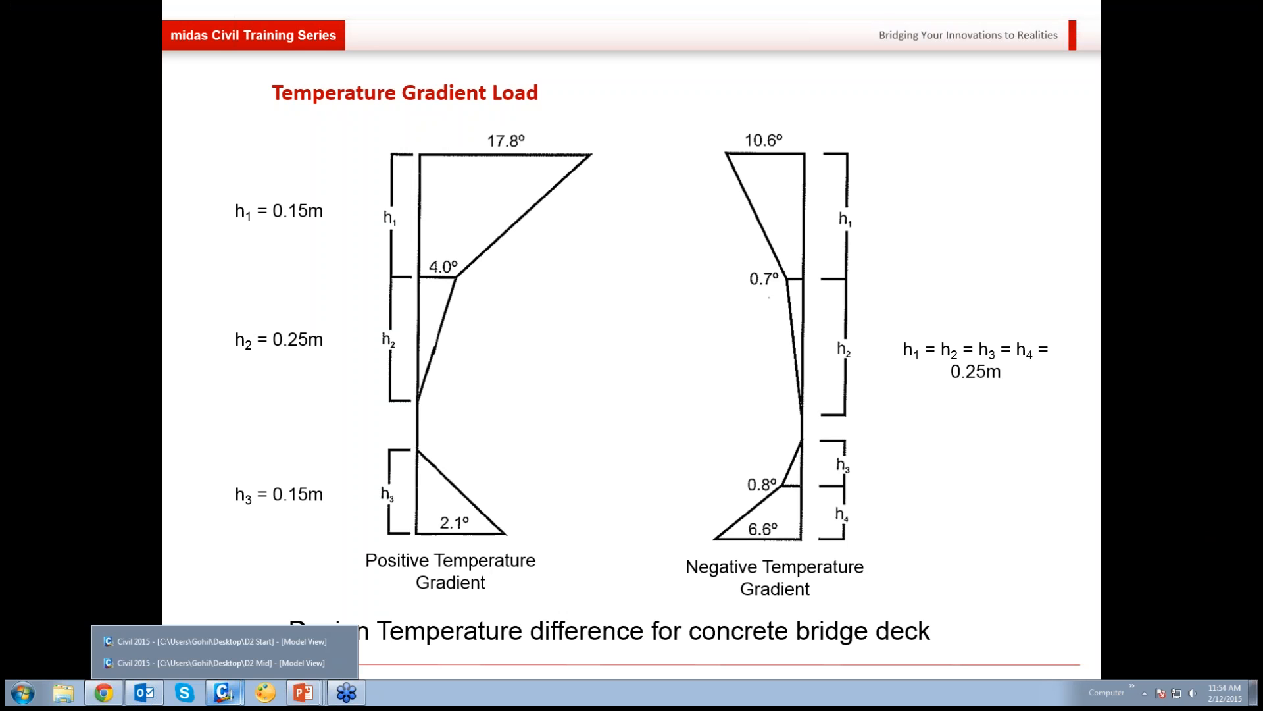
click(221, 663)
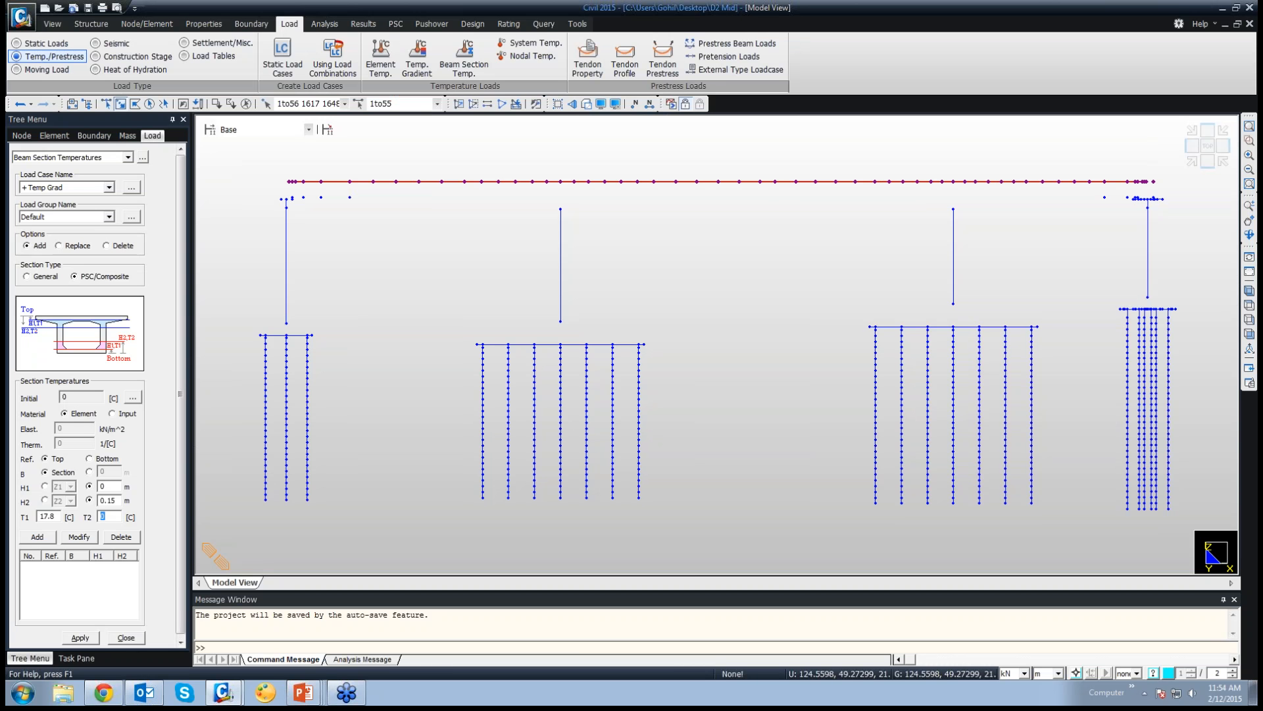
text(4)
click(38, 537)
Set the second top-referenced layer to H1 0.15 m, H2 0.4 m, T1 4 and T2 0
double_click(104, 486)
text(0.15)
double_click(107, 500)
text(0.)
click(47, 516)
text(4)
key(Tab)
text(0)
Undo the premature application of the beam section temperature load and add the second top layer to the temperature list
click(80, 637)
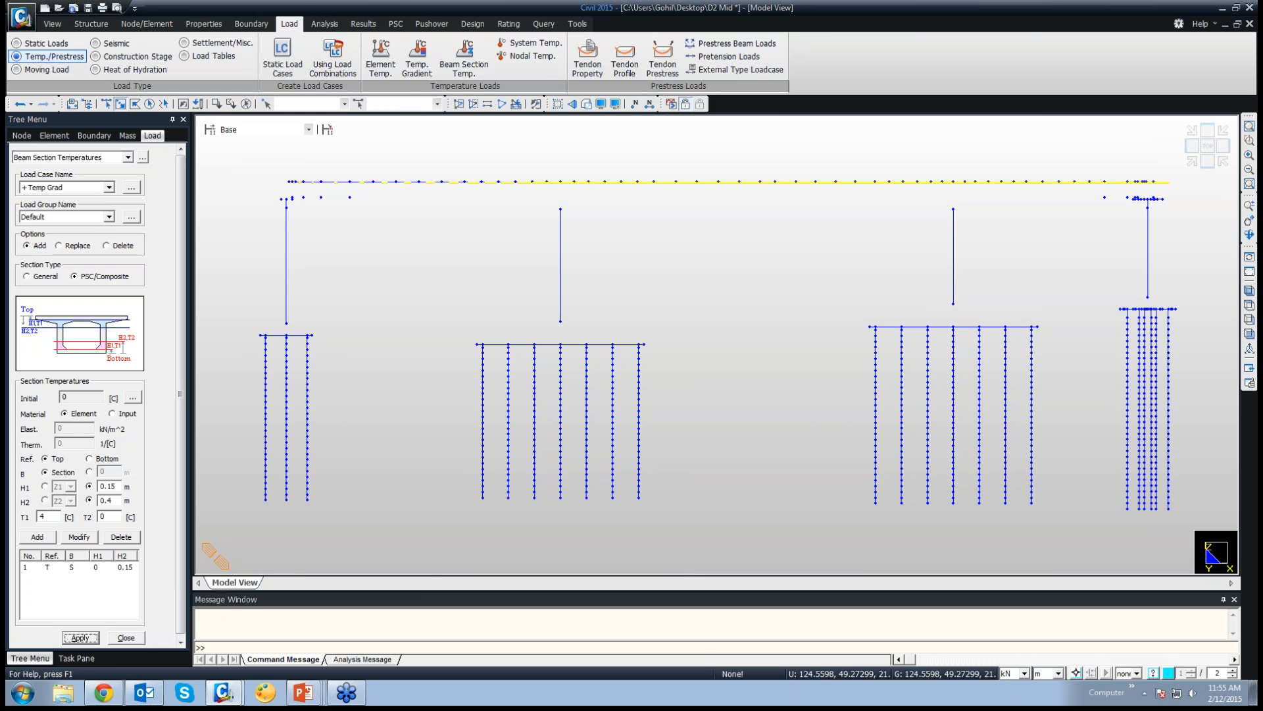
key(ctrl+s)
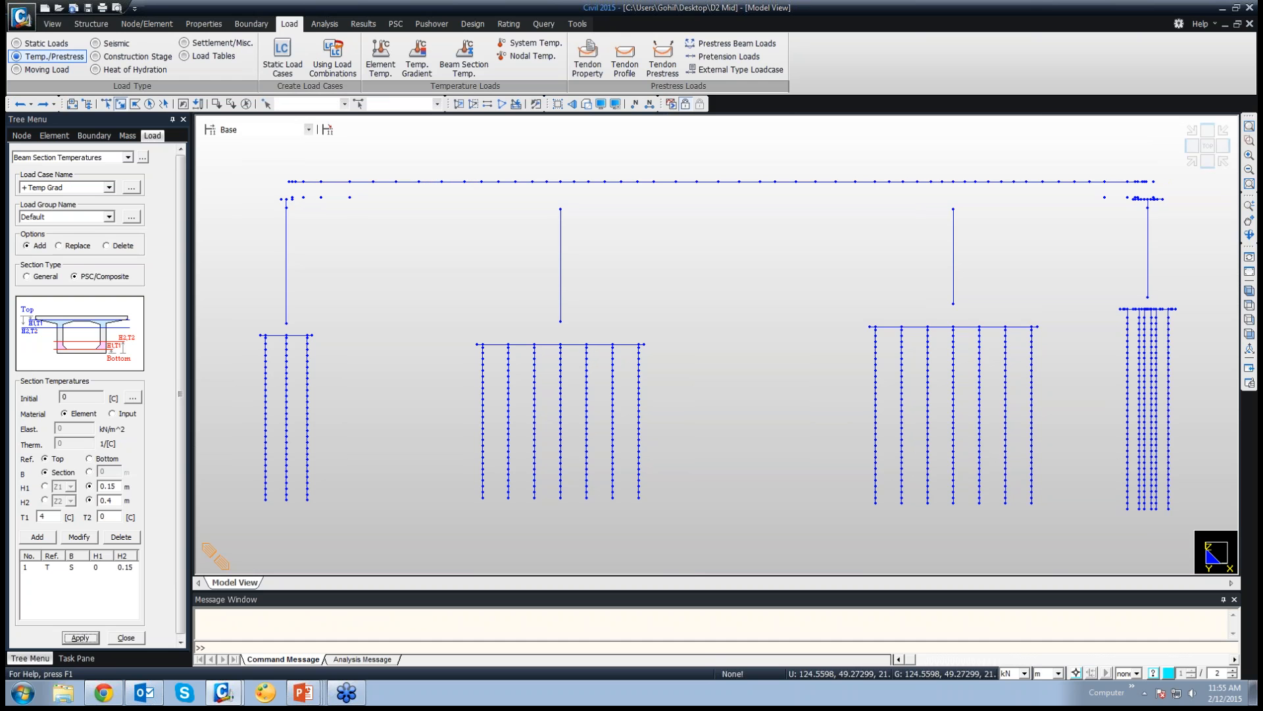
click(38, 536)
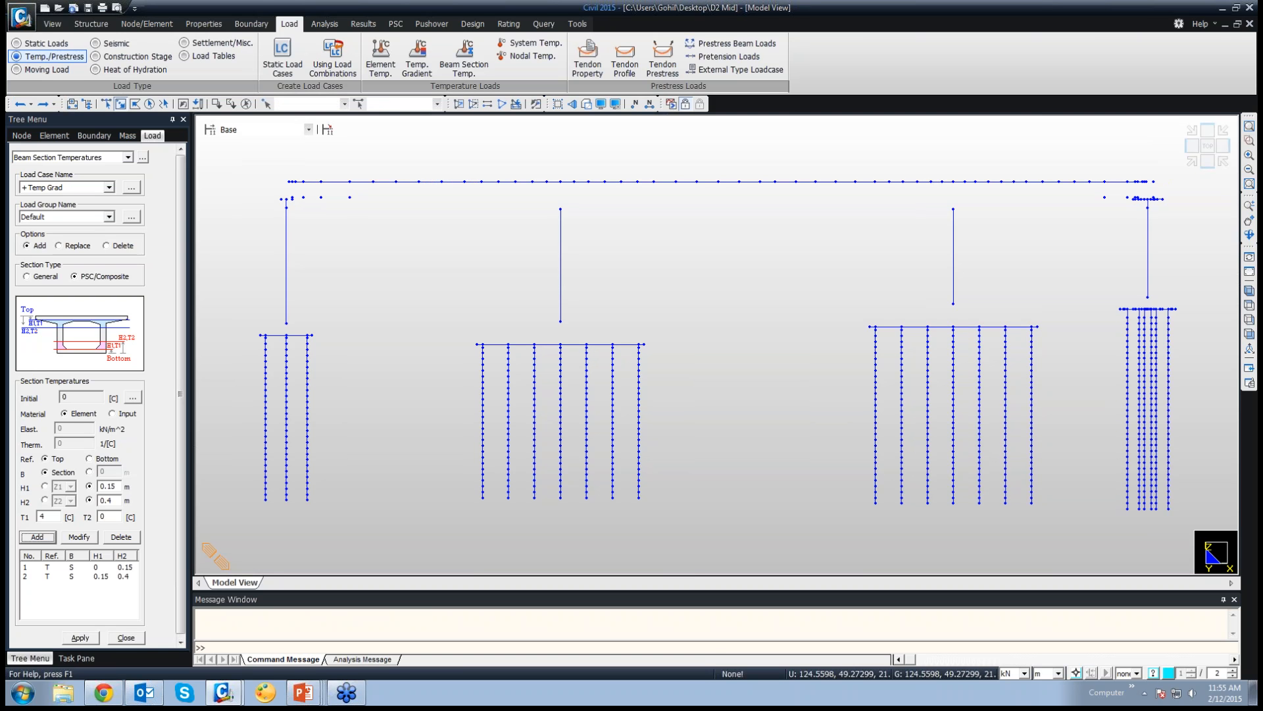
Add a bottom-referenced + Temp Grad layer with H1 0, H2 0.15 m, T1 2.1 and T2 0
click(90, 458)
drag(117, 486, 100, 486)
text(0)
key(Tab)
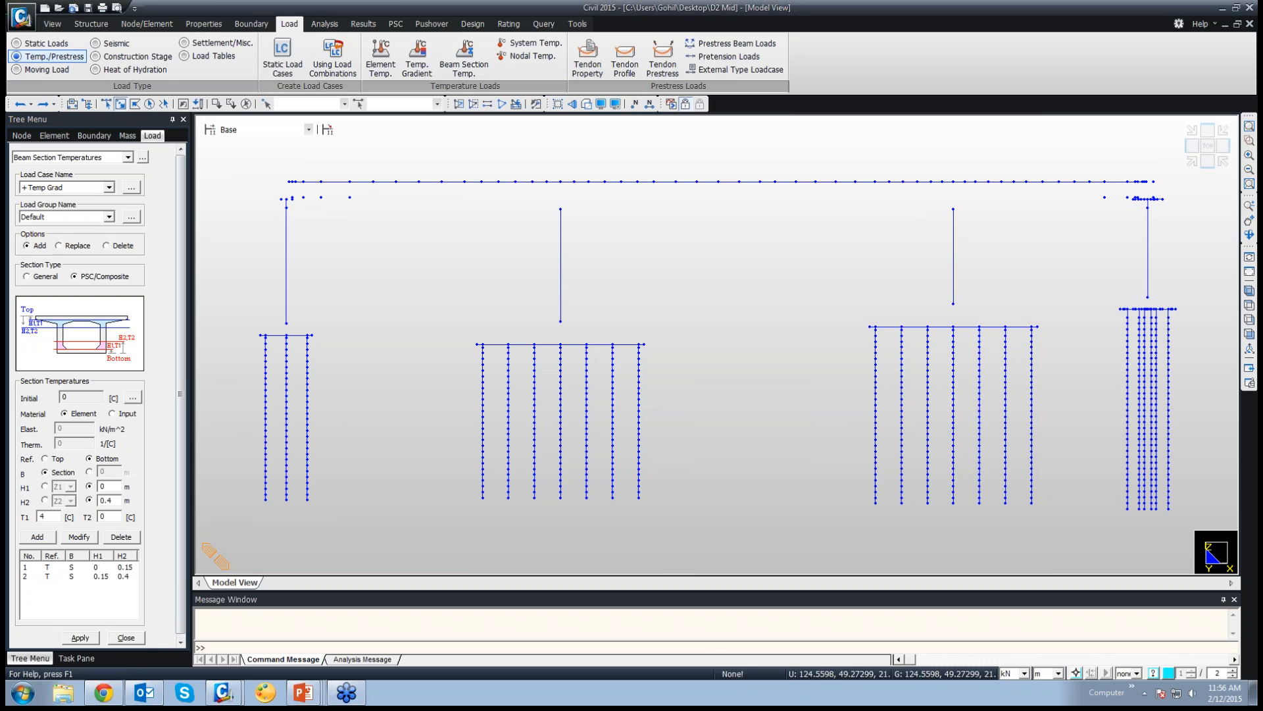
double_click(107, 500)
text(0.15)
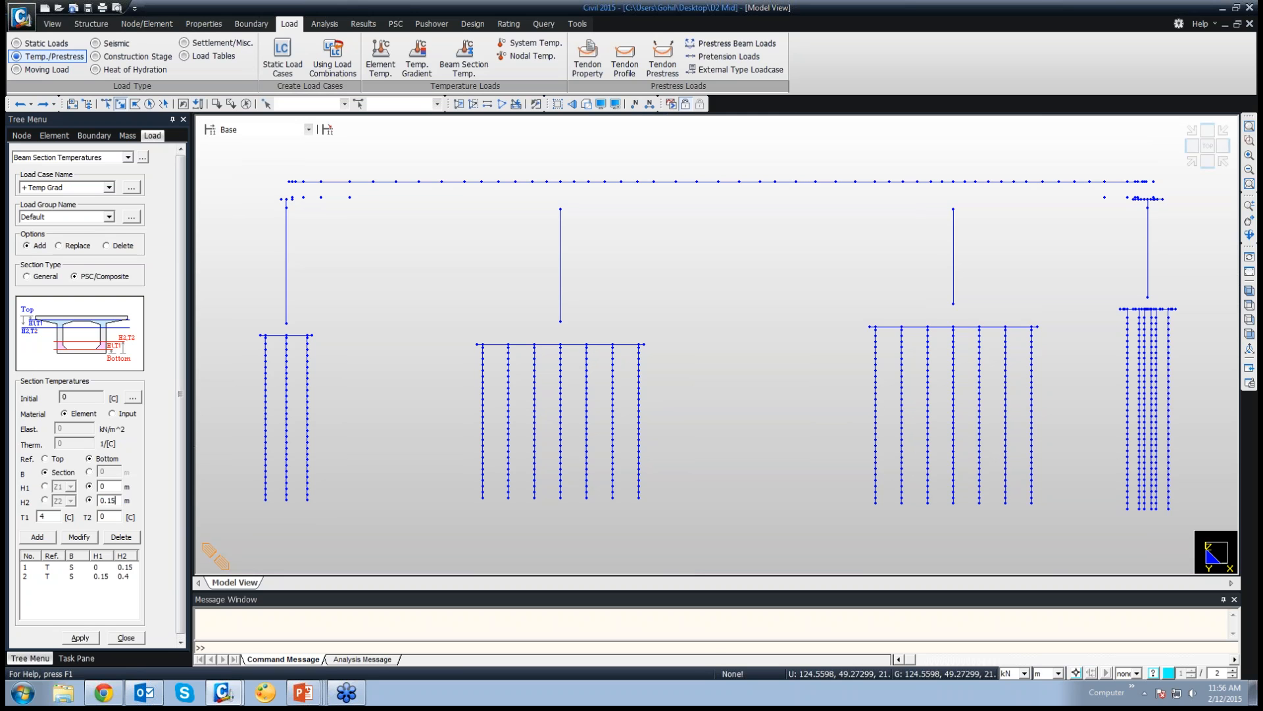
key(Tab)
text(2.1)
click(38, 537)
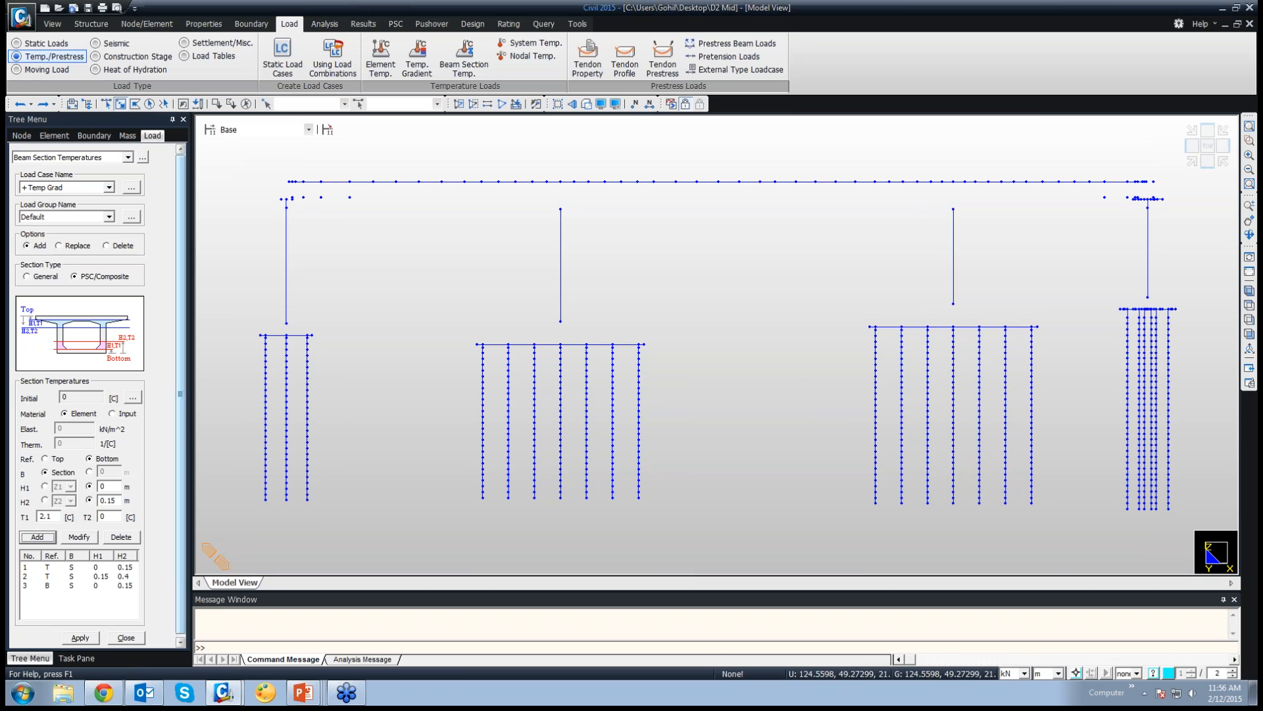
Select all the deck girder elements and apply the three-layer + Temp Grad beam section temperature to them
drag(180, 395, 180, 429)
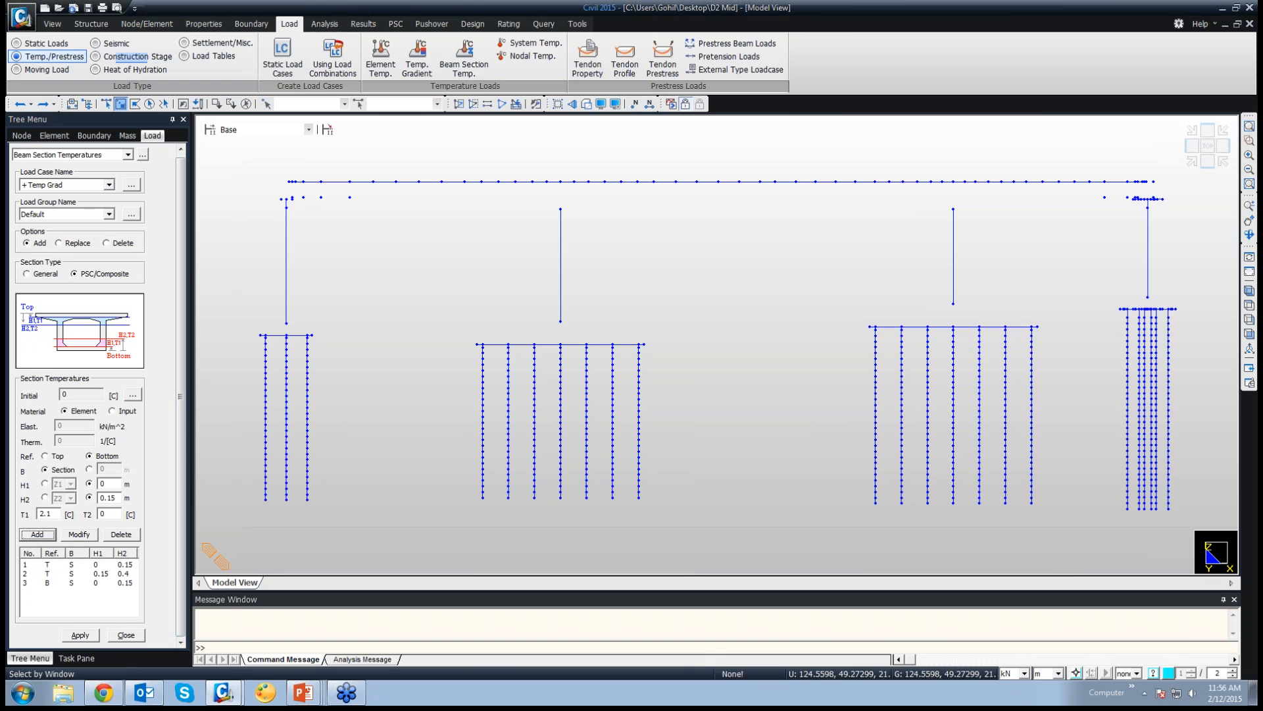
click(121, 104)
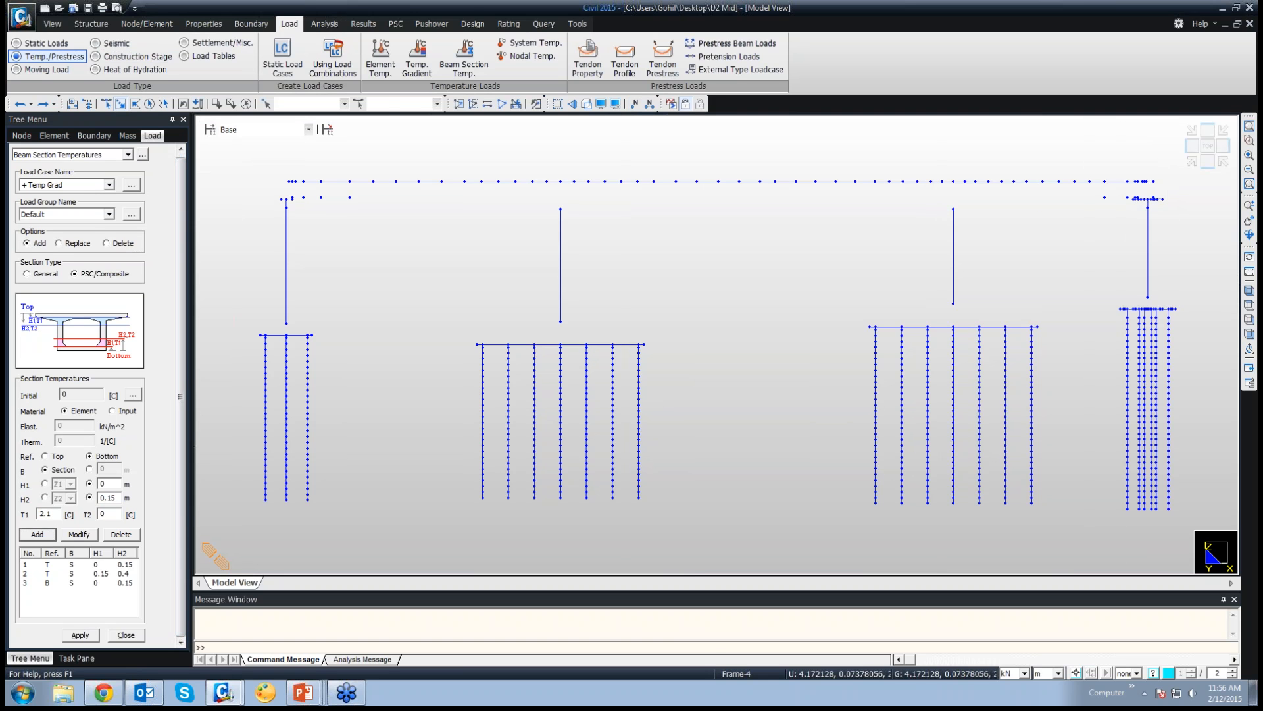
drag(1165, 171, 249, 186)
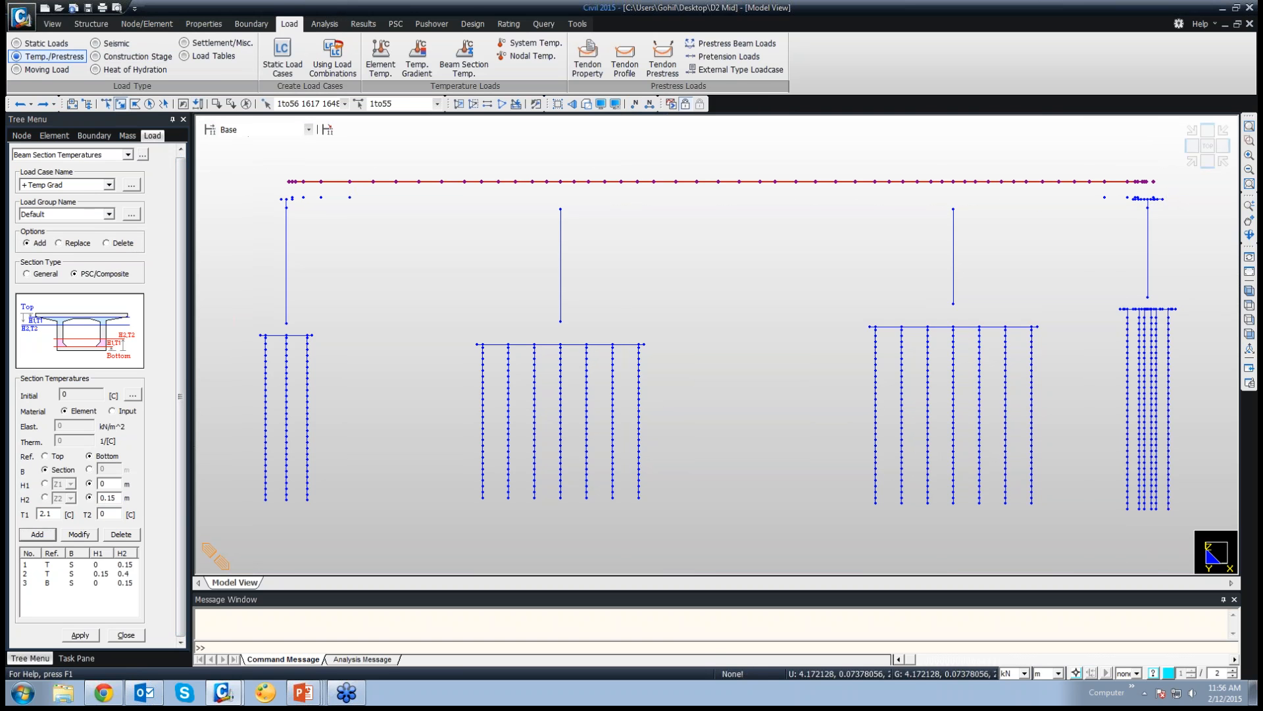
click(80, 635)
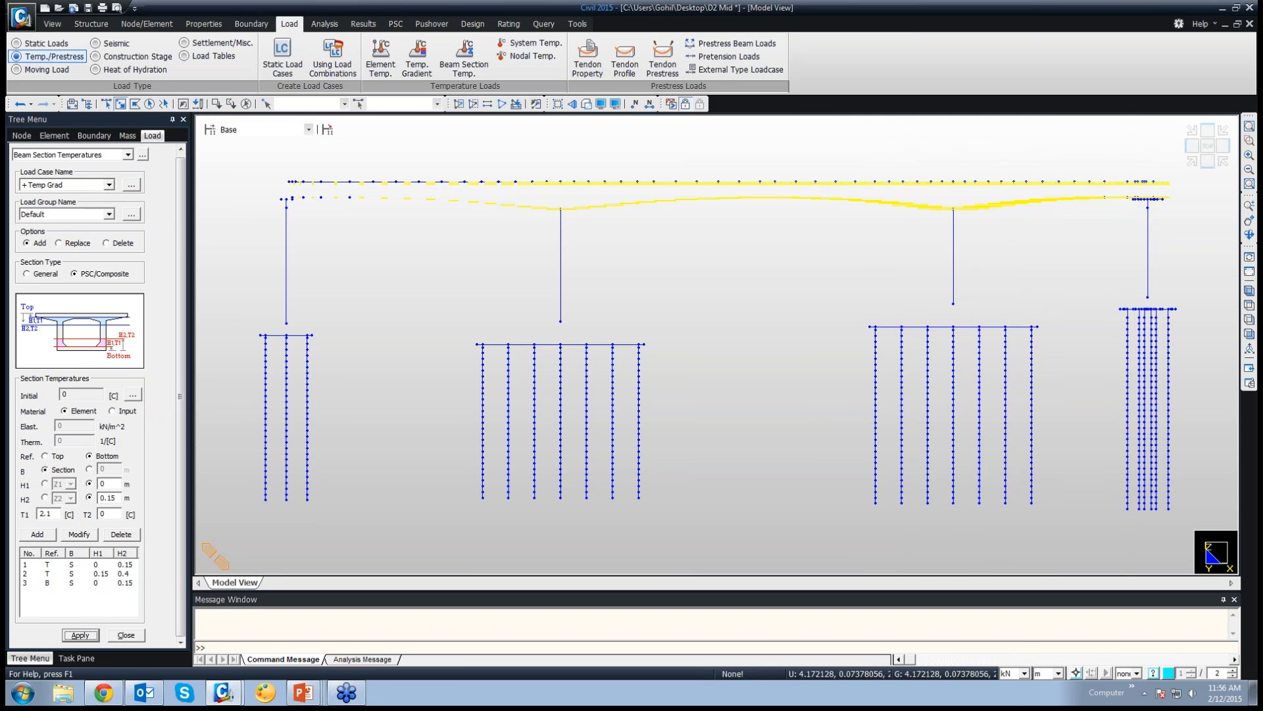
click(87, 104)
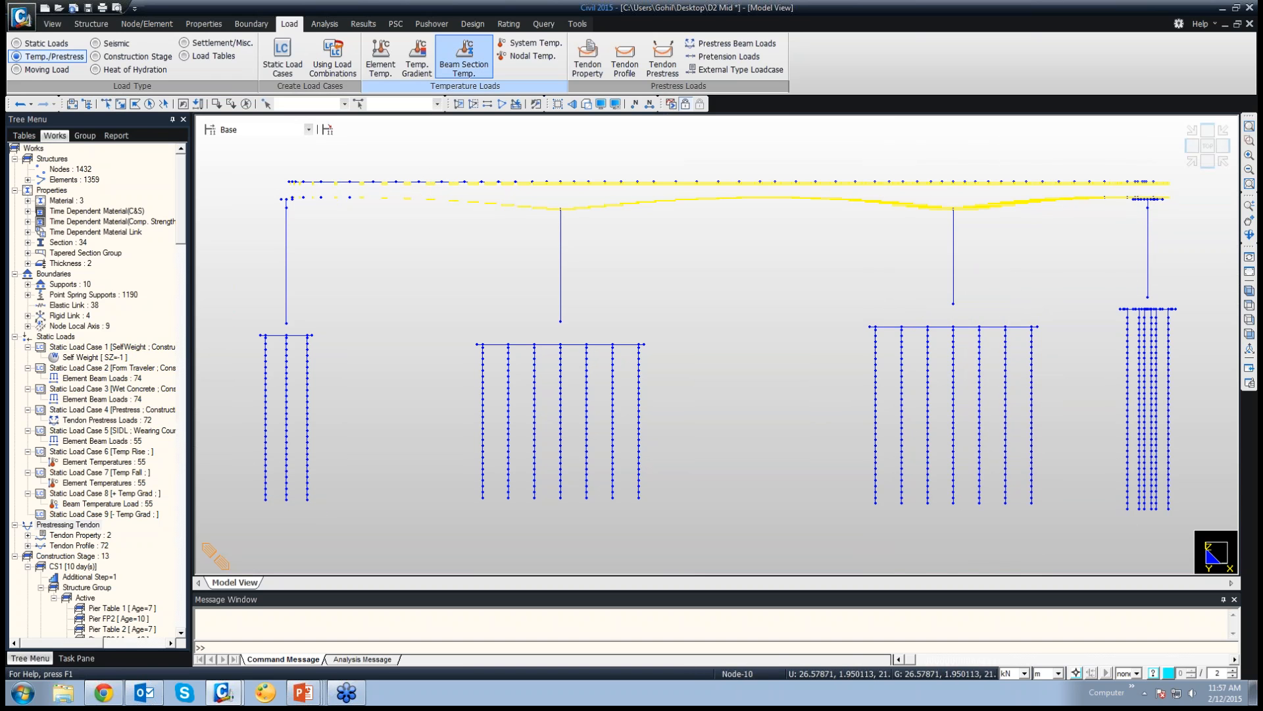
Start a beam section temperature for the - Temp Grad load case with PSC/Composite section type and width B taken from the section
click(464, 56)
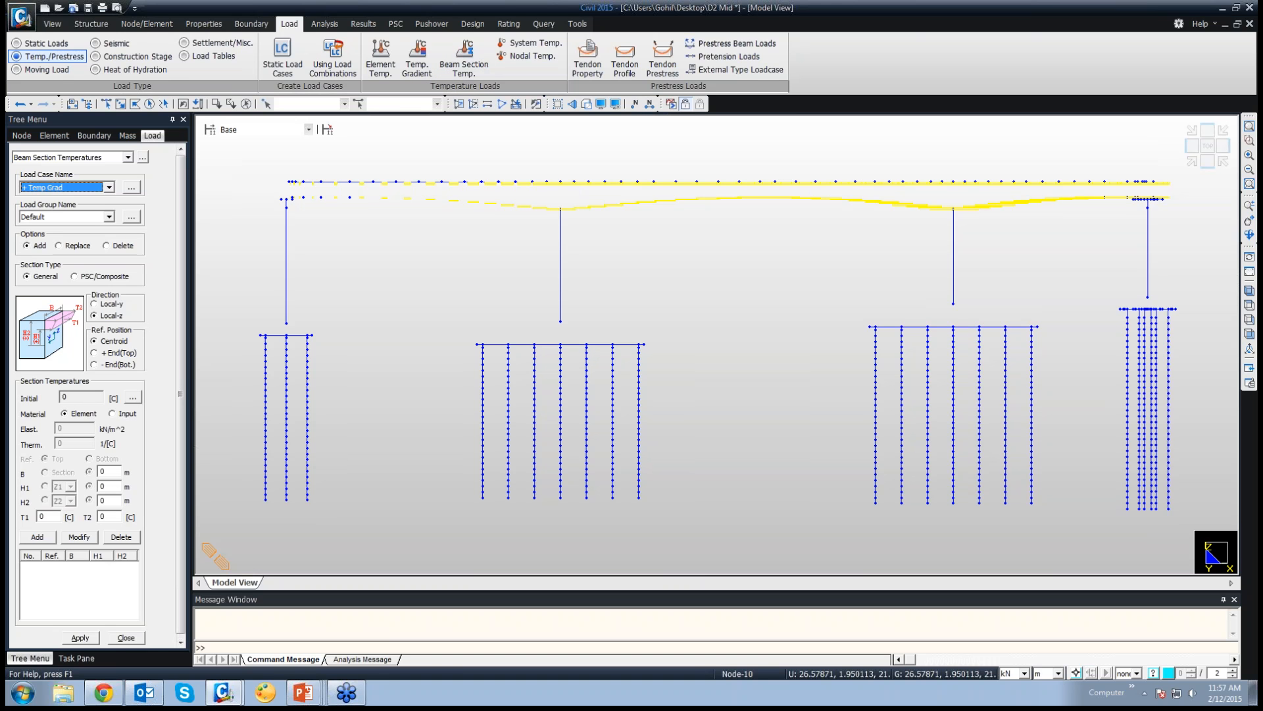
click(110, 187)
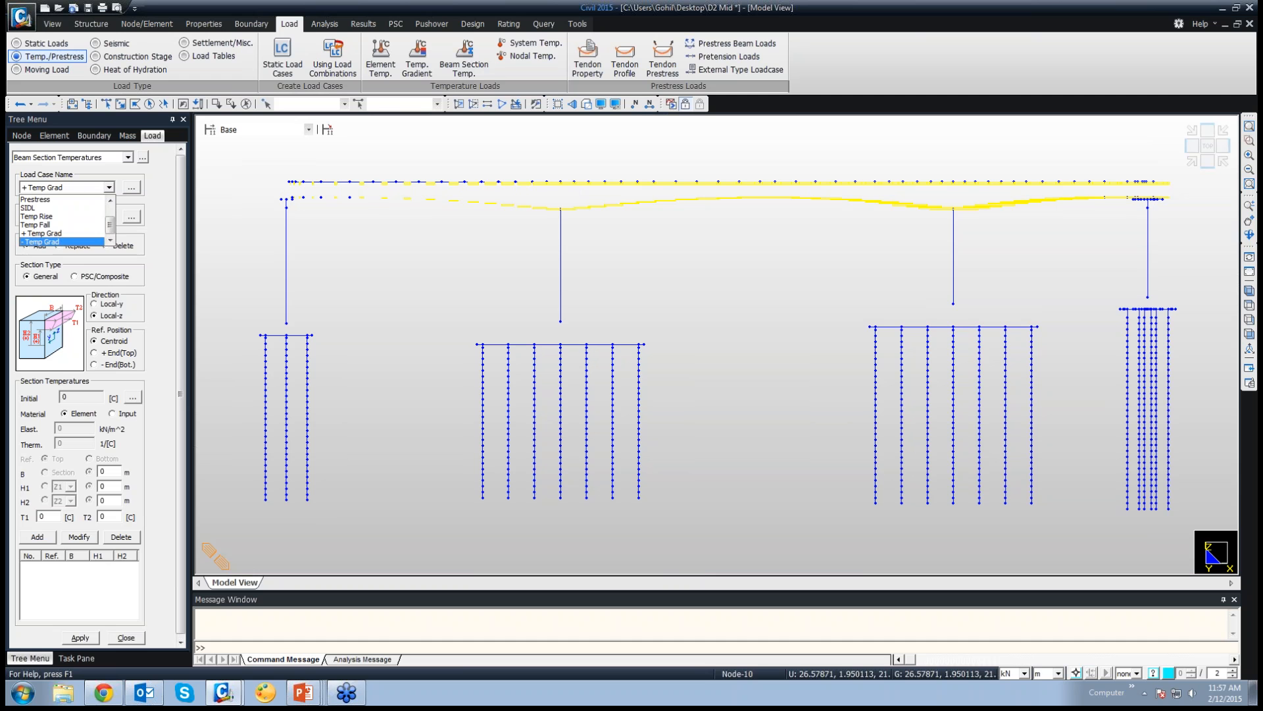
click(62, 241)
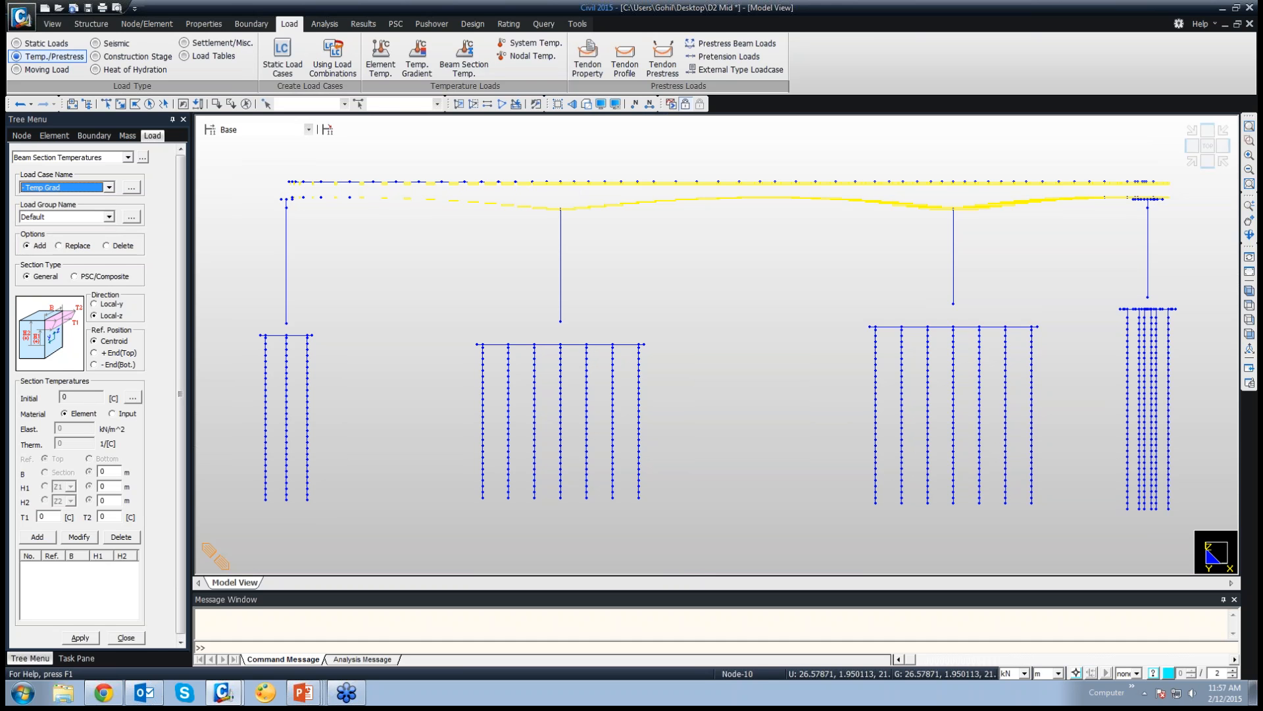
click(74, 276)
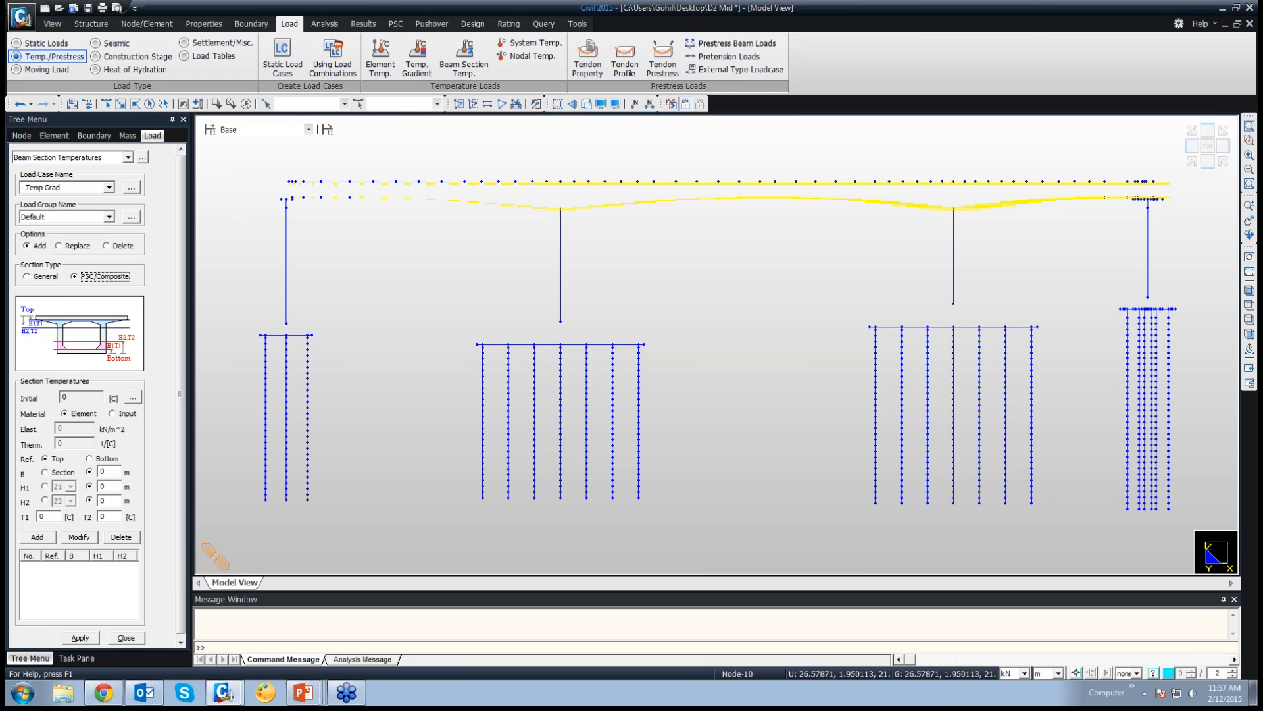
click(45, 472)
Add the first top-referenced - Temp Grad layer with H2 0.25 m, T1 -10.6 and T2 -0.7
double_click(103, 500)
text(0.25)
key(Tab)
text(-10.6)
key(Tab)
text(-0.7)
click(37, 536)
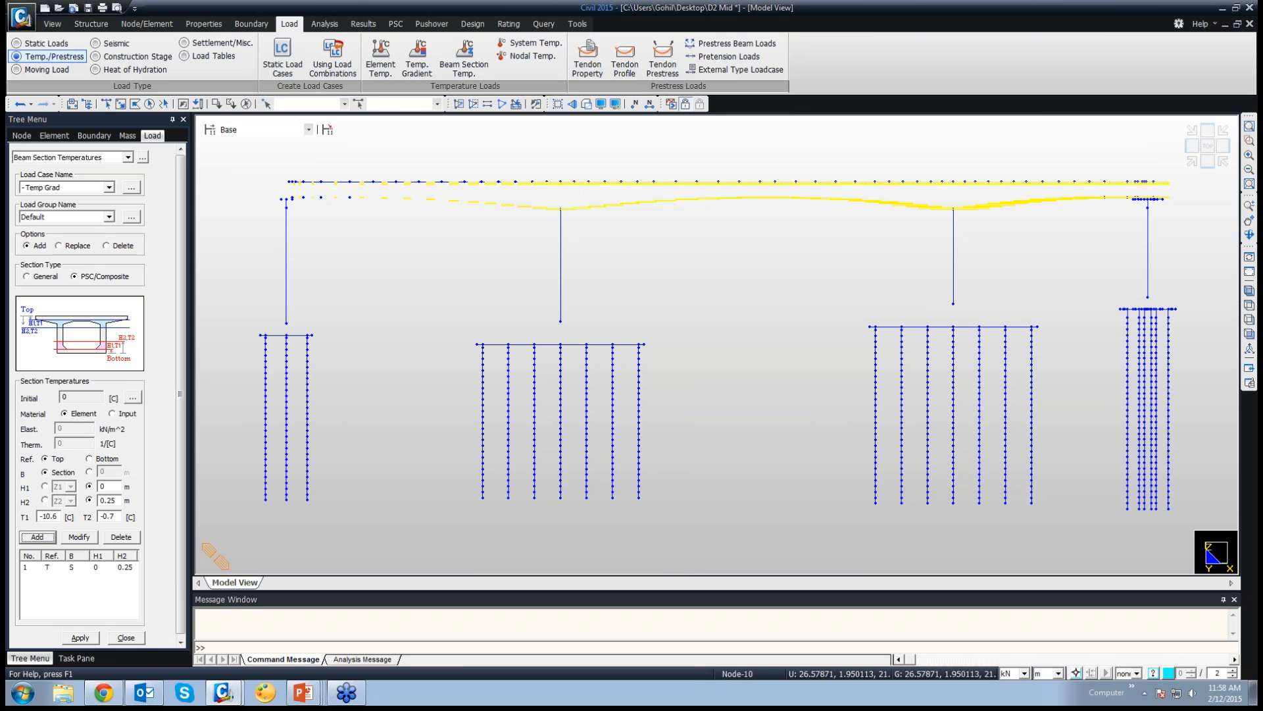
Add a second top-referenced layer with H1 0.25 m, H2 0.5 m, T1 -0.7 and T2 0
click(106, 486)
text(.25)
key(Tab)
text(0.)
key(Tab)
text(-0.7)
key(Tab)
text(0)
click(37, 537)
Add a bottom-referenced - Temp Grad layer with H1 0, H2 0.25 m, T1 -6.6 and T2 -0.8
click(105, 459)
drag(117, 486, 99, 486)
text(0)
key(Tab)
text(0.2)
key(Tab)
text(-6.6)
key(Tab)
text(-0.8)
click(37, 537)
Add a second bottom-referenced layer with H1 0.25 m, H2 0.5 m, T1 -0.8 and T2 0
double_click(104, 487)
text(0.25)
key(Tab)
text(0.)
key(Tab)
text(-0.8)
key(Tab)
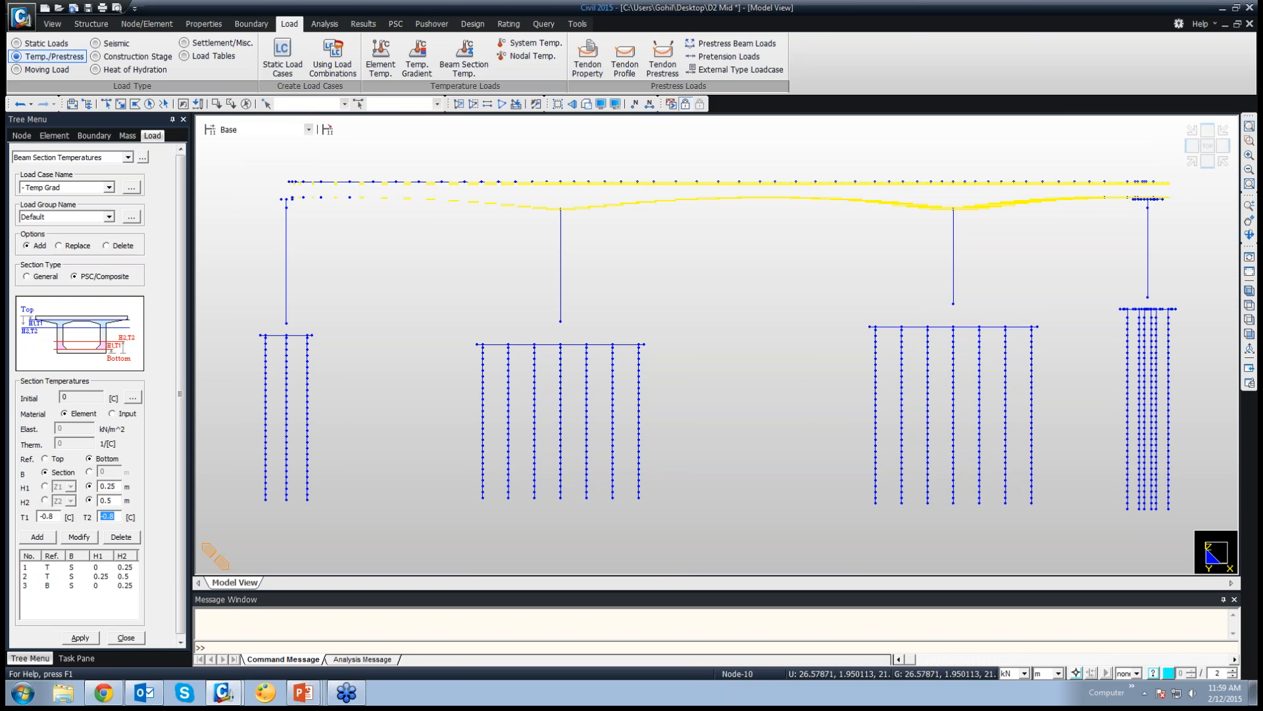
text(0)
click(38, 537)
Apply the four-layer - Temp Grad beam section temperature to all the deck girder elements and view the loaded deck isometrically
click(81, 637)
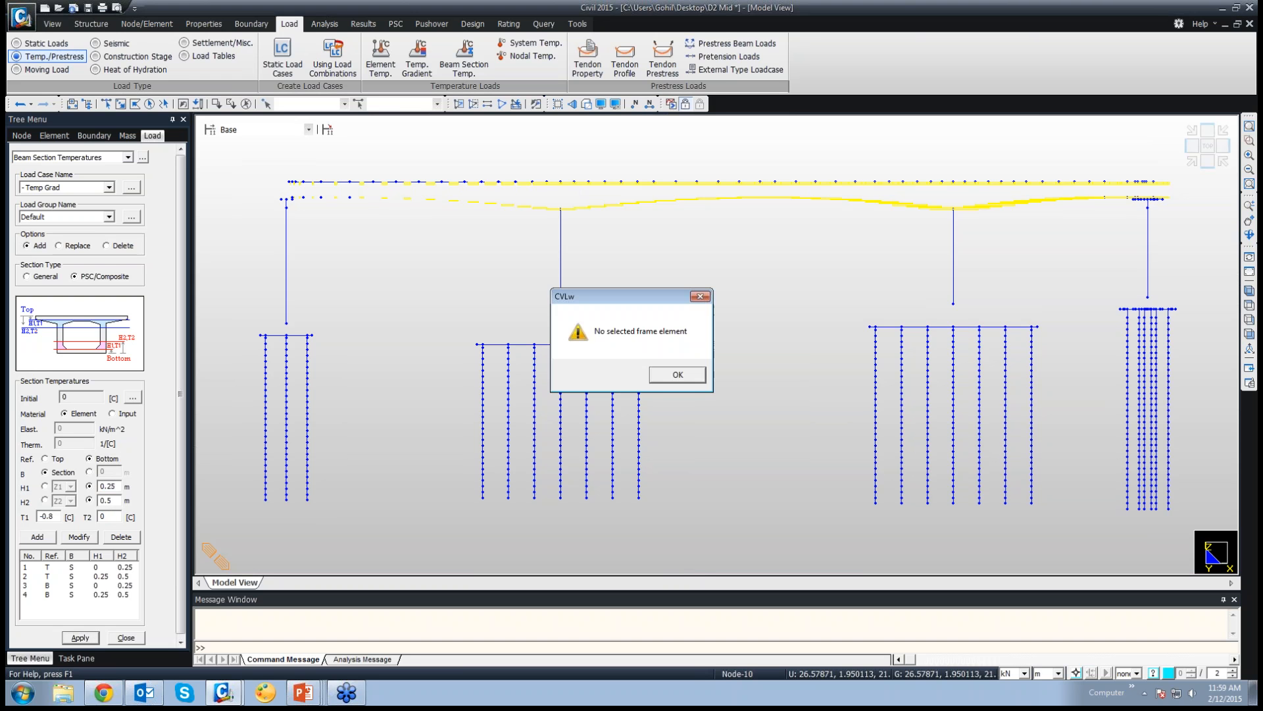
click(677, 375)
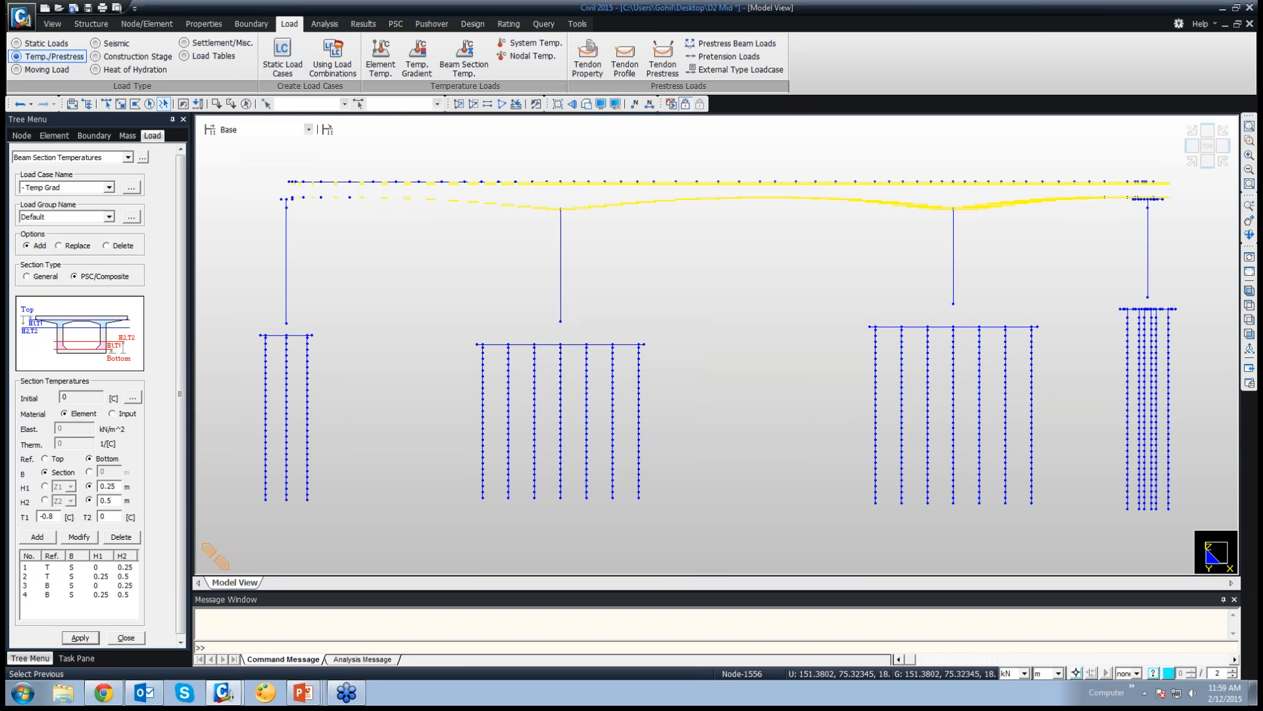
click(121, 104)
drag(1166, 187, 268, 170)
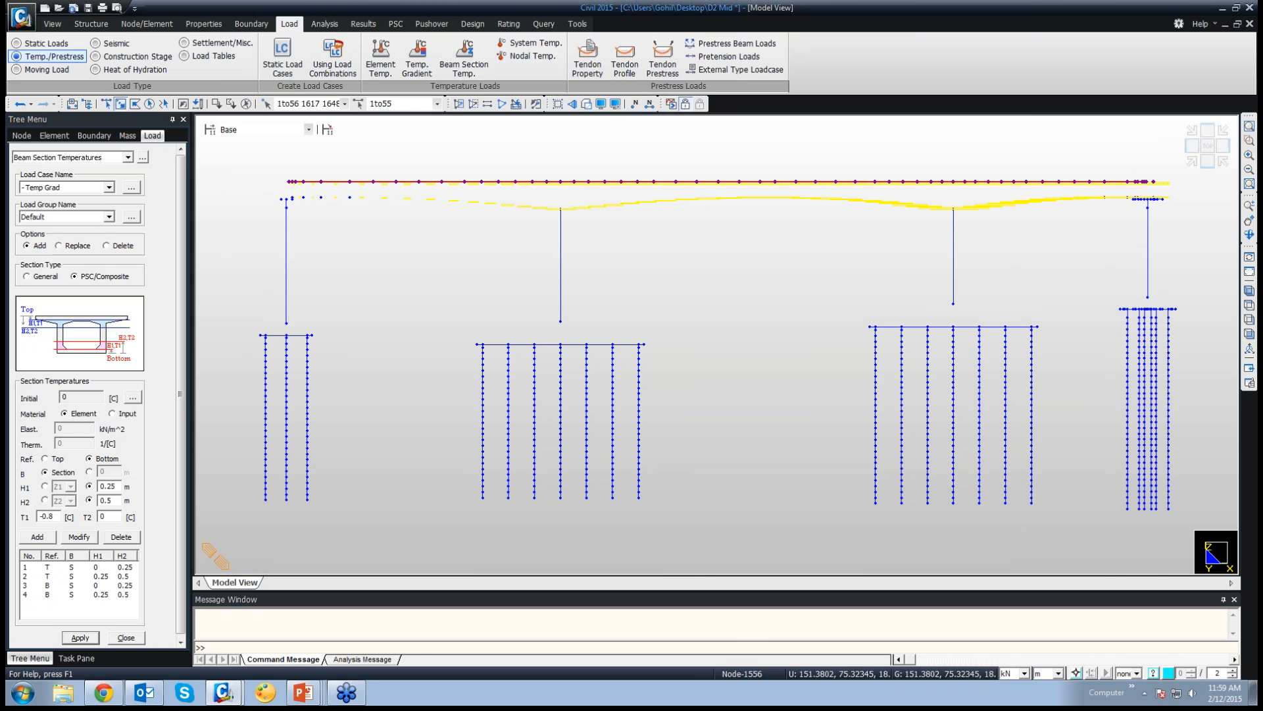
click(80, 638)
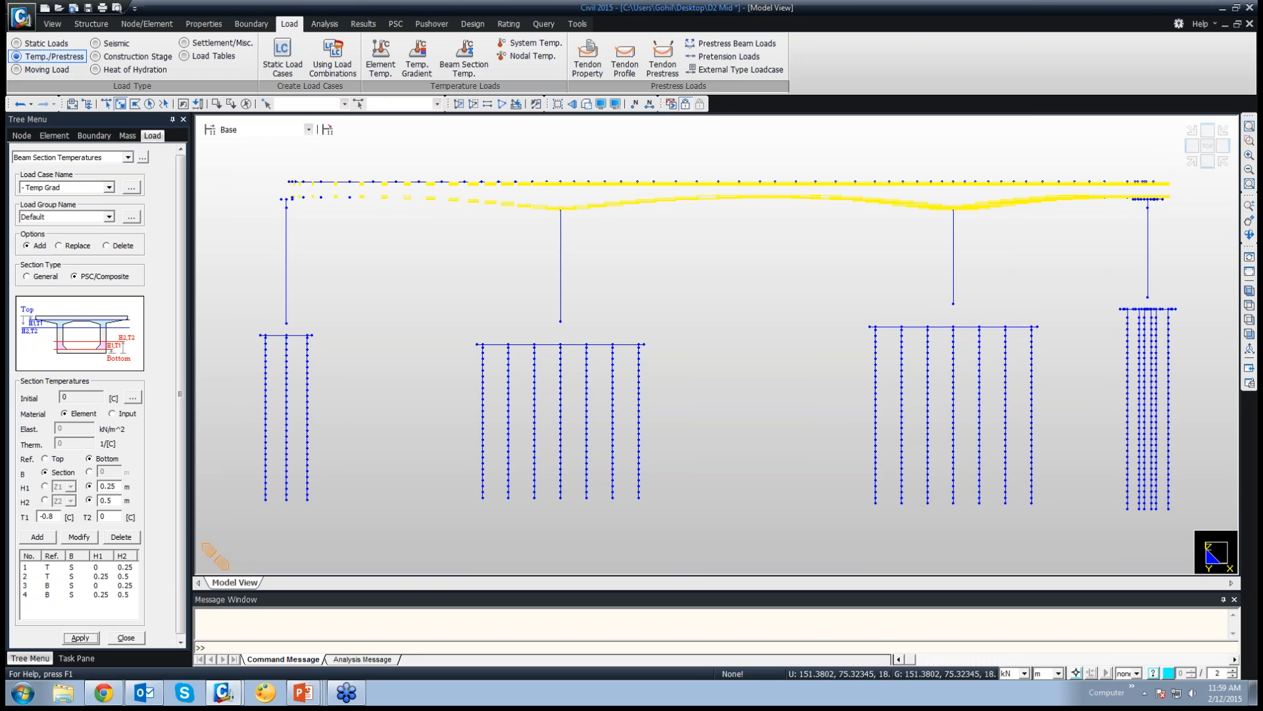
click(1249, 290)
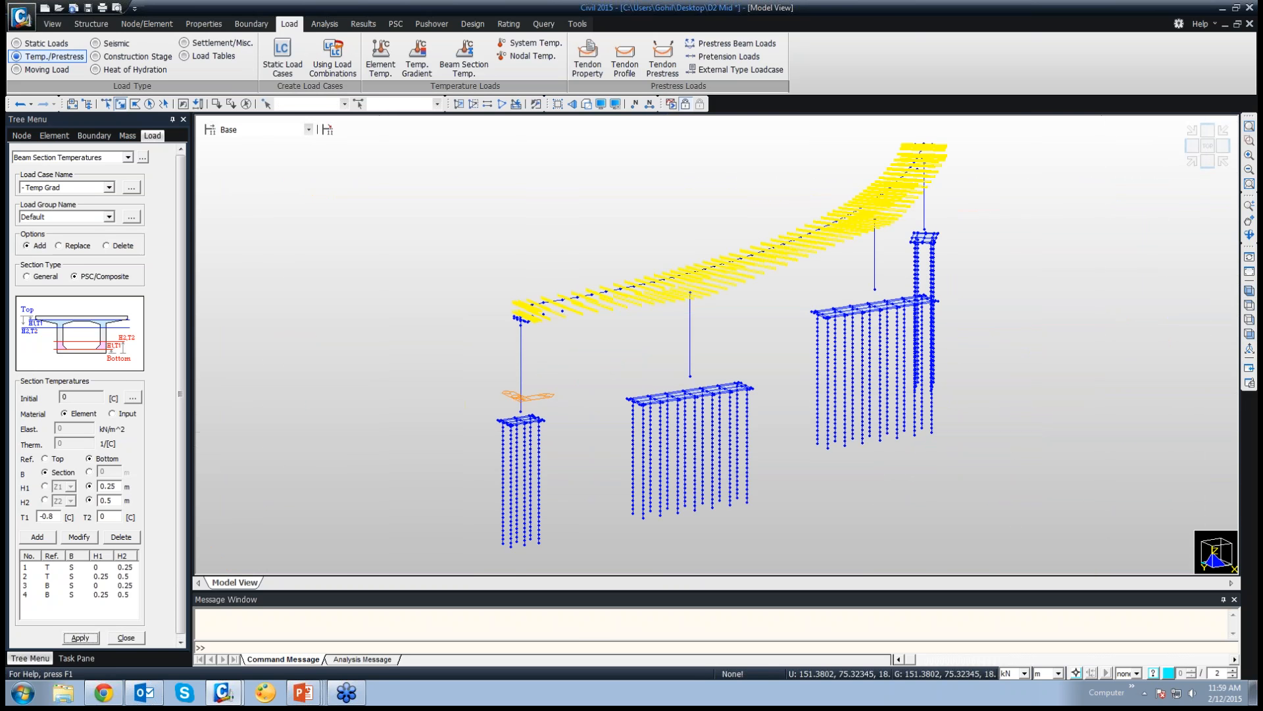
click(126, 638)
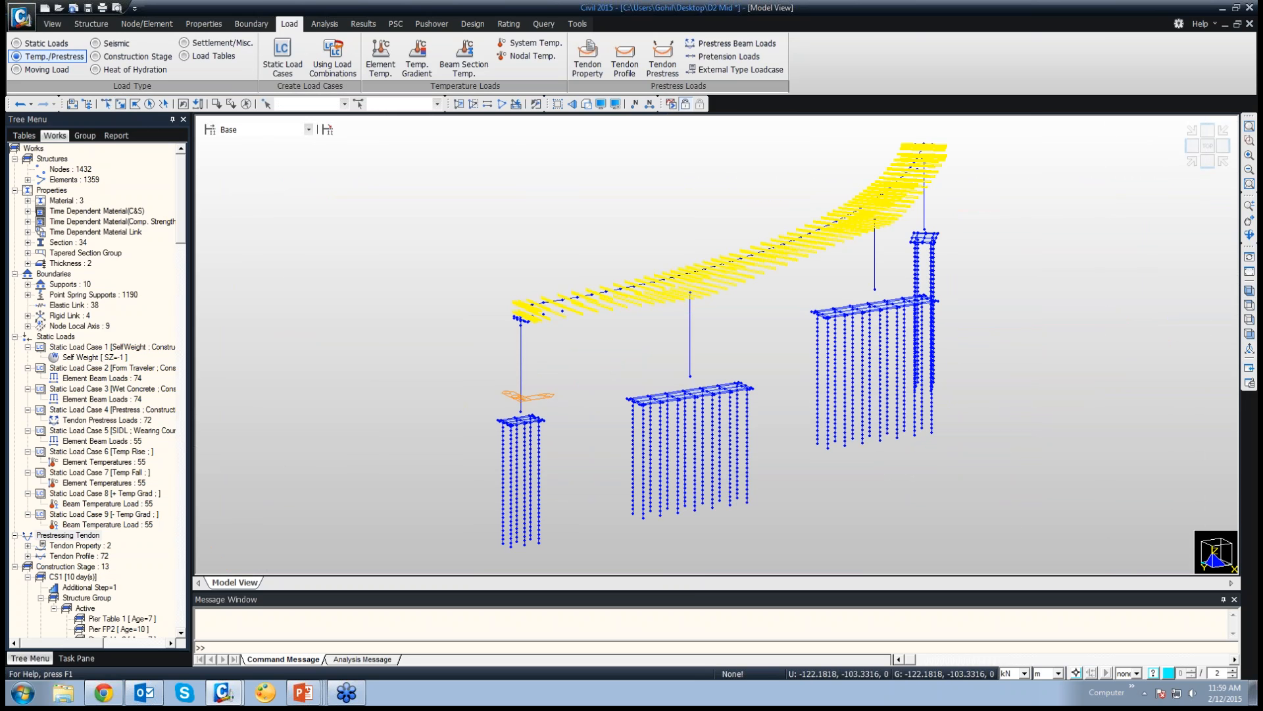
Switch to the PowerPoint slide show and advance to the procedure for construction stage analysis
mouse_move(303, 692)
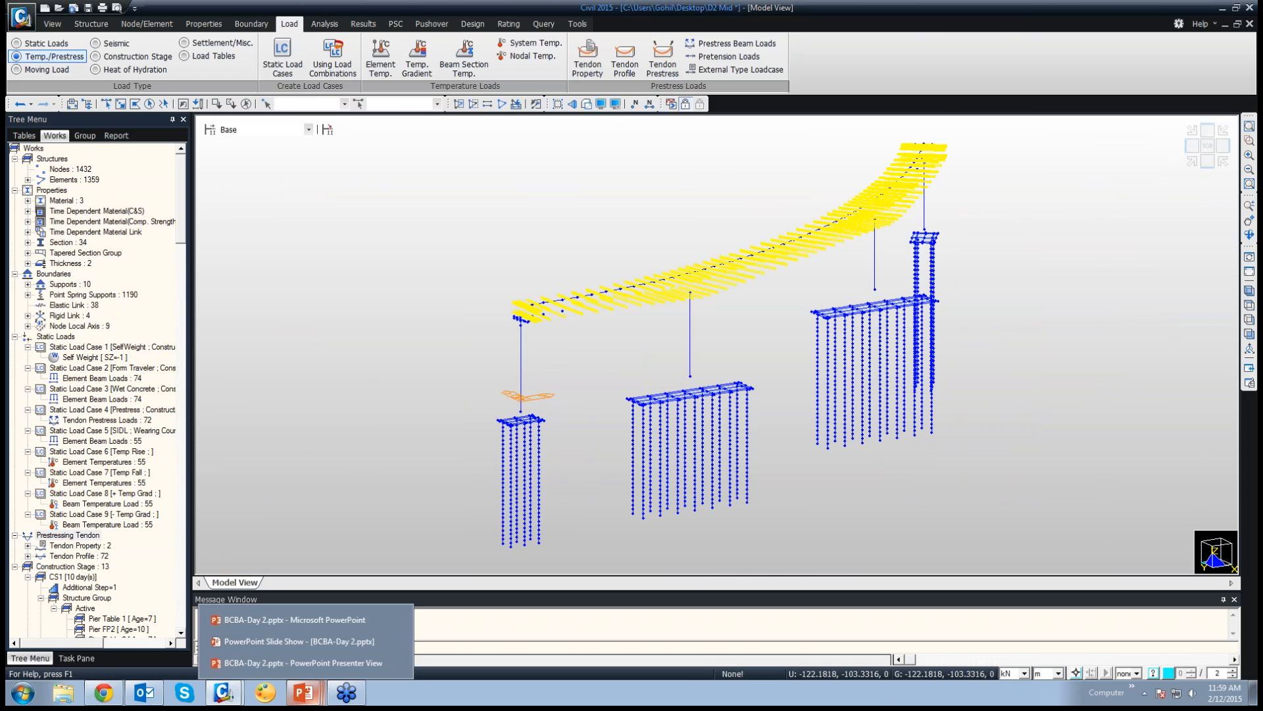
click(299, 641)
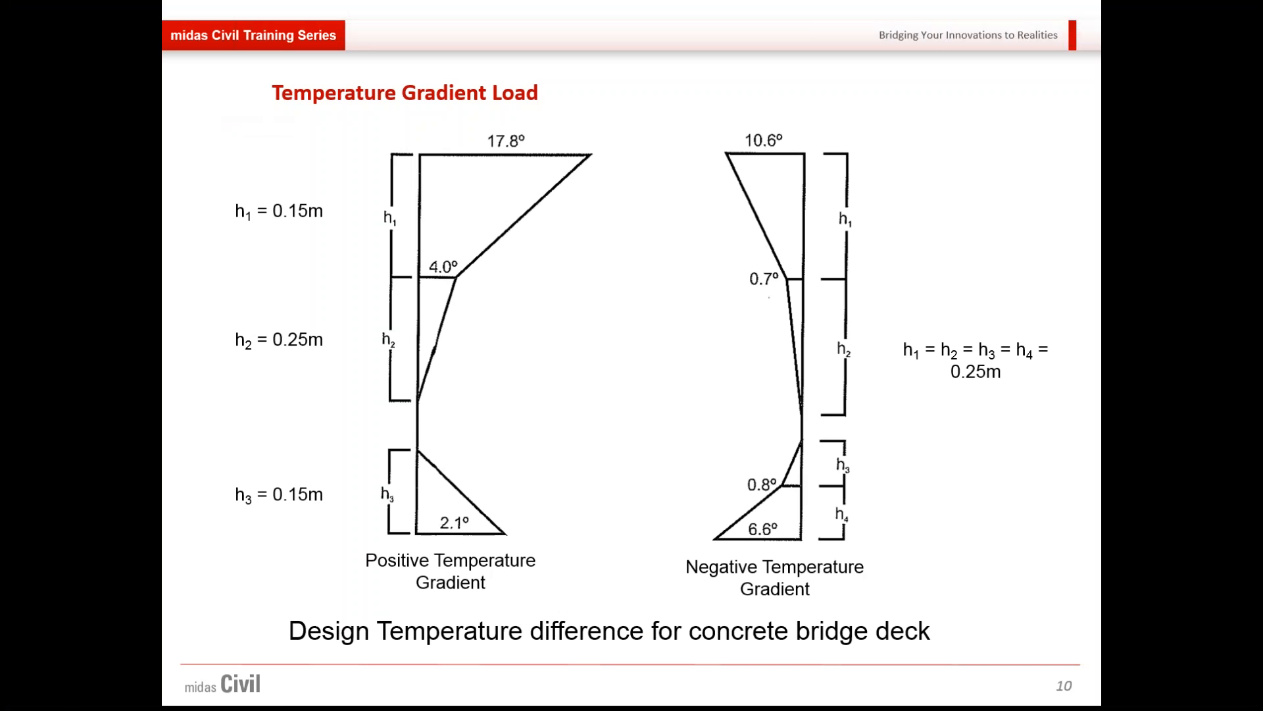
key(Right)
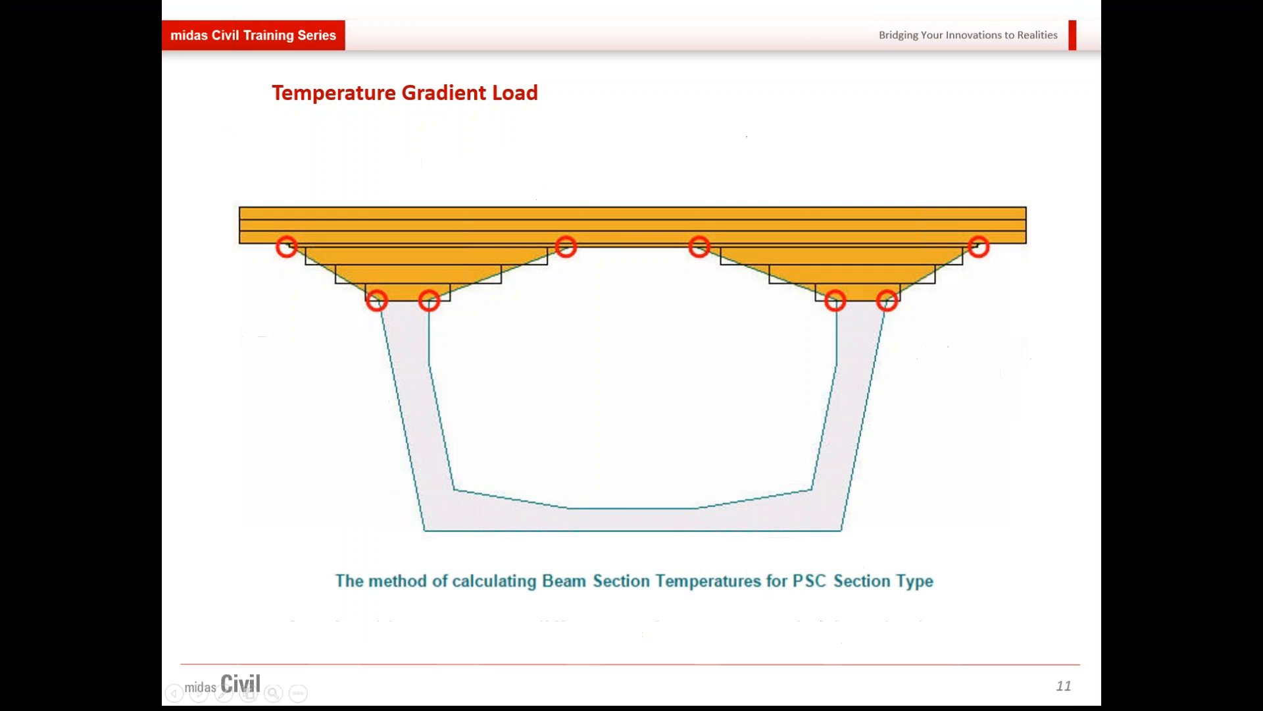
key(Right)
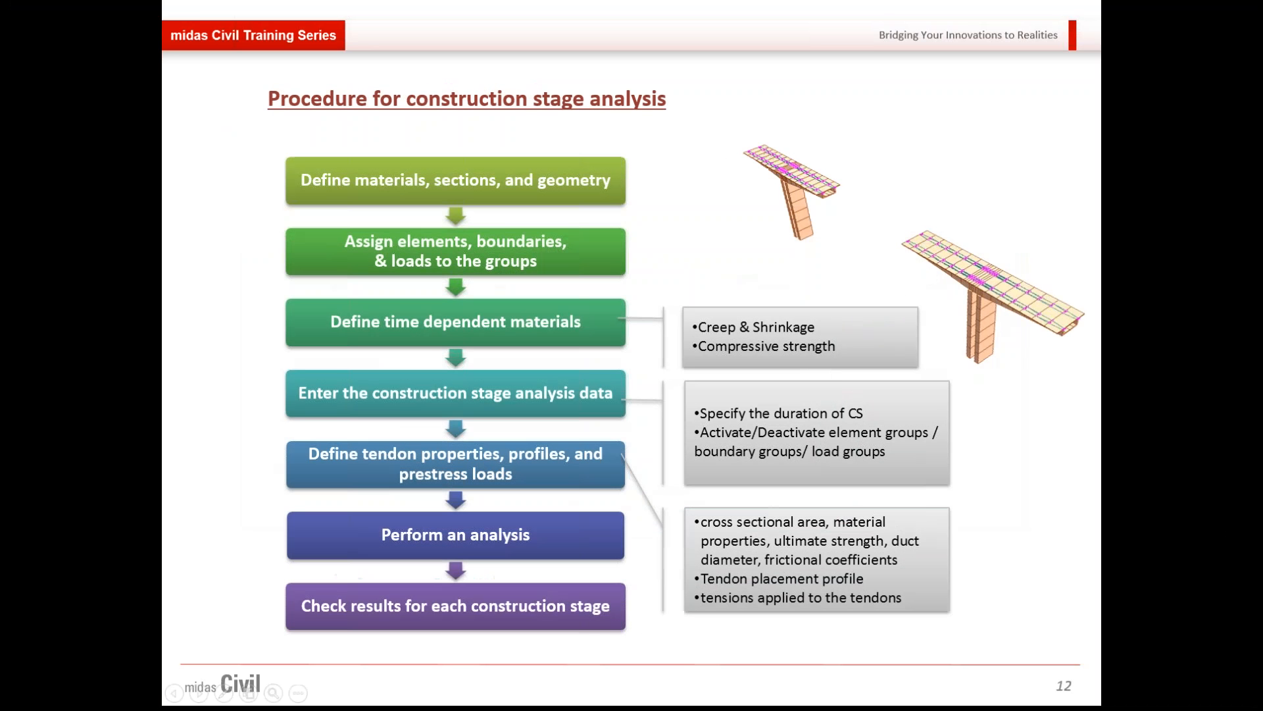
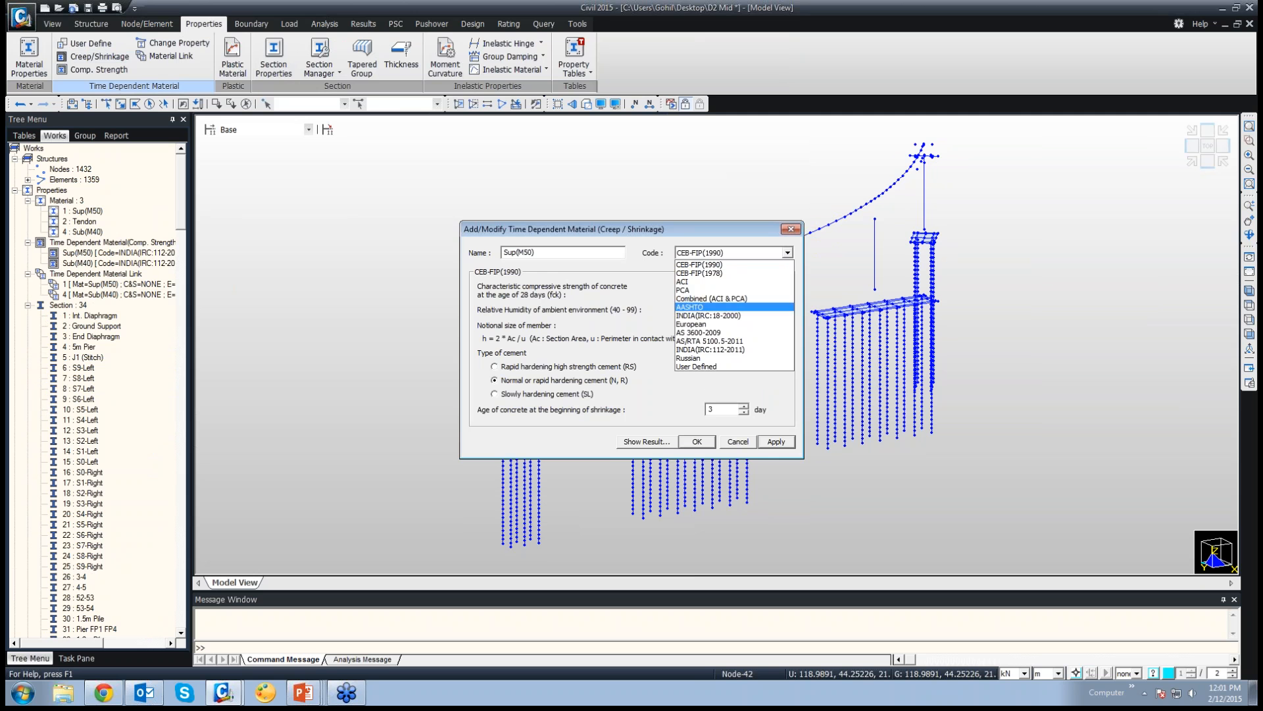
Assign the INDIA(IRC:112-2011) code to the Sup(M50) creep/shrinkage material, with 28-day strength 50 kN/m^2 and notional size 1 m
click(711, 349)
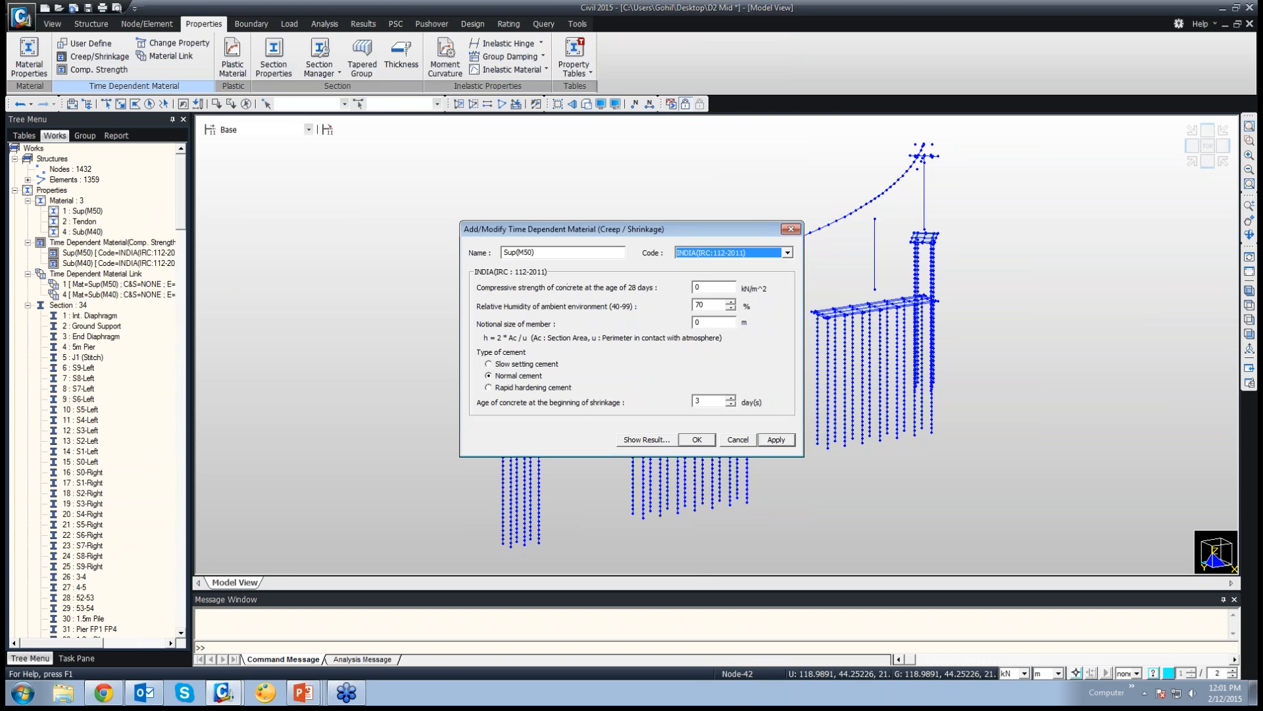
key(Tab)
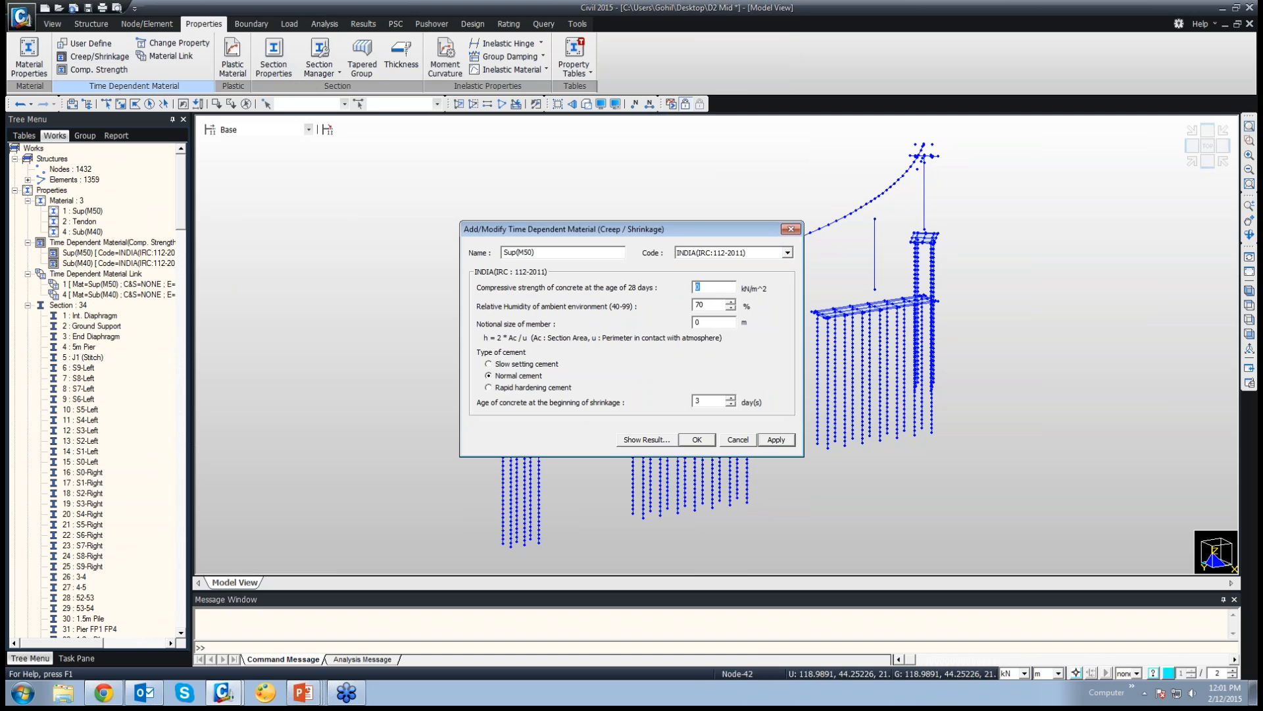
text(50)
key(Tab)
key(Tab)
Preview the creep coefficient curve for Sup(M50) and save the creep/shrinkage material
click(646, 440)
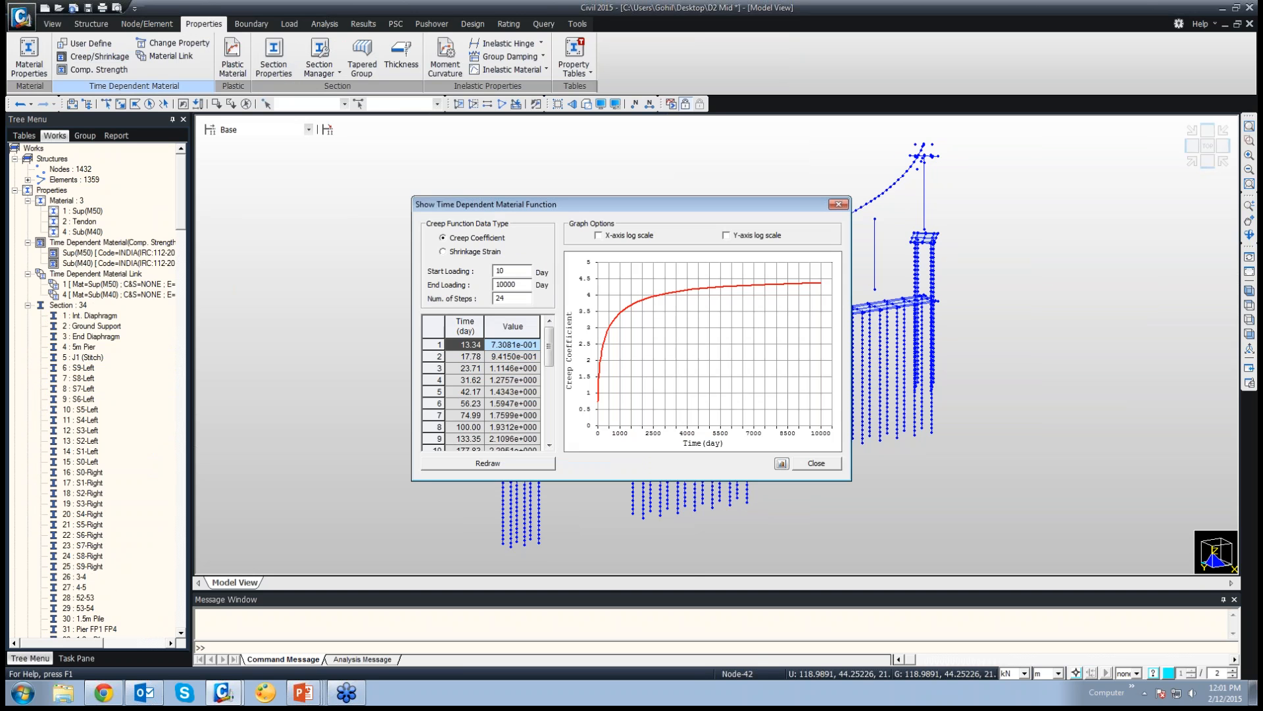
drag(493, 204, 174, 178)
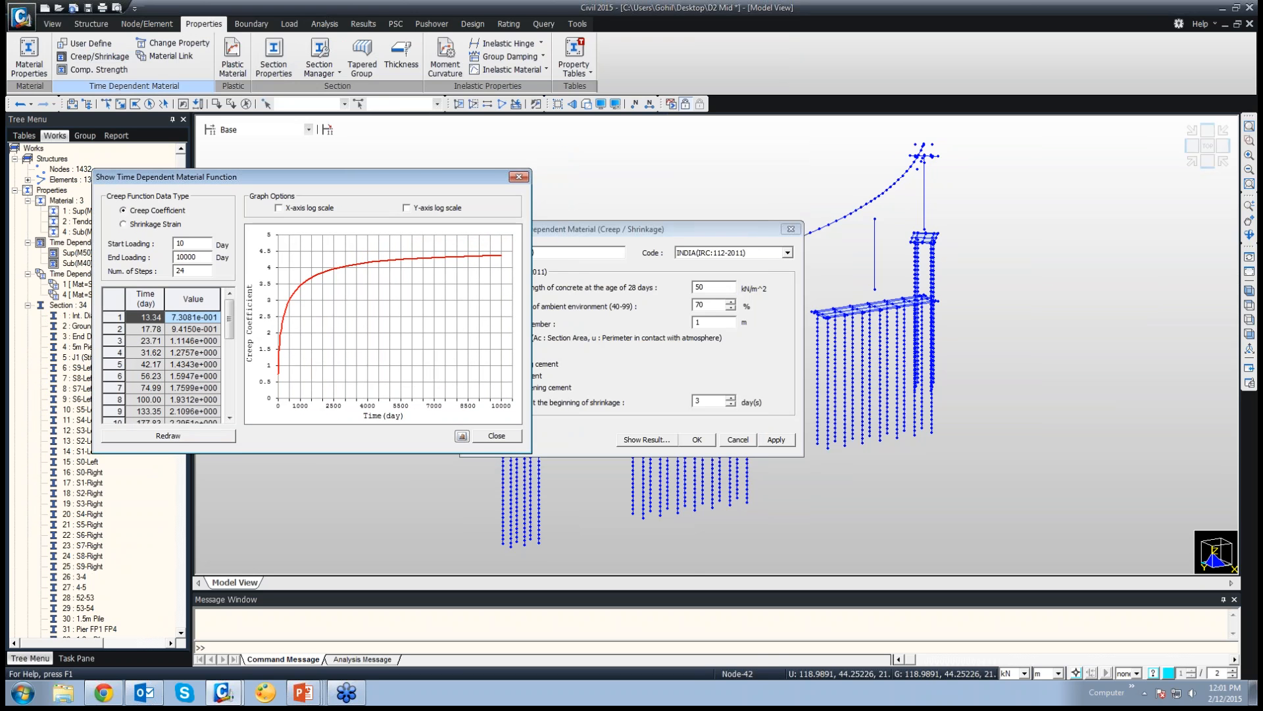
key(Escape)
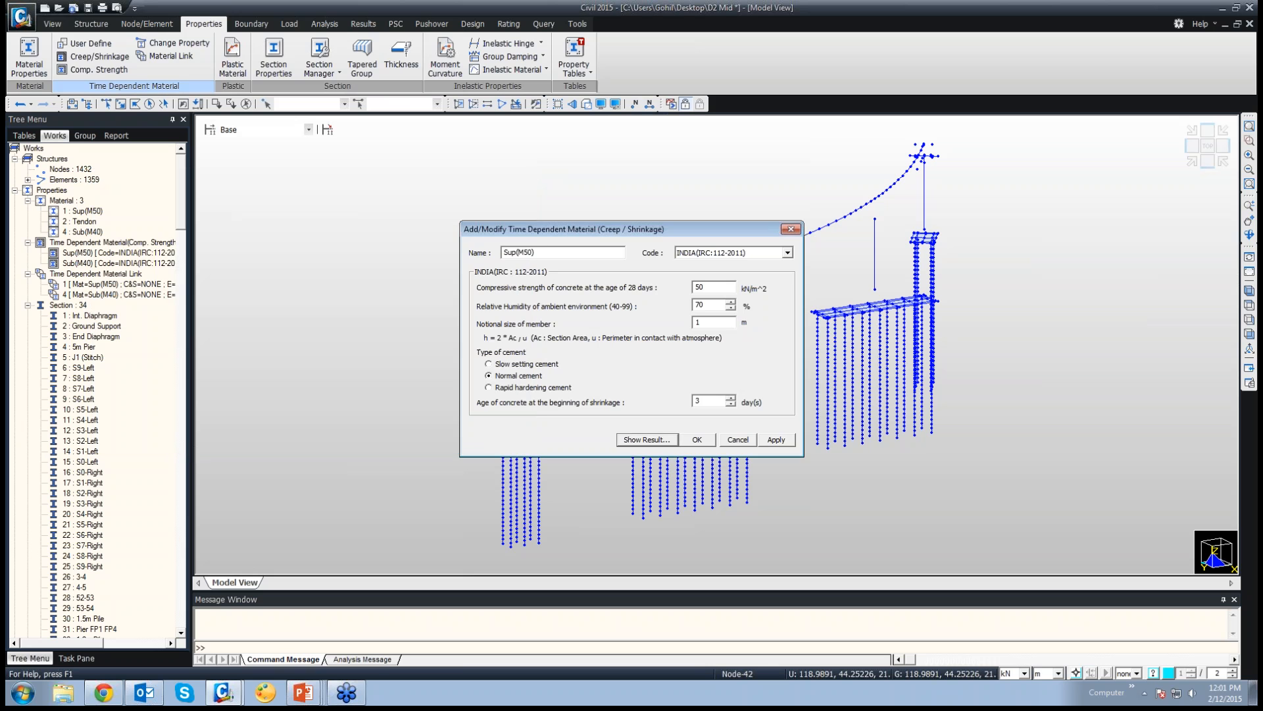
key(Return)
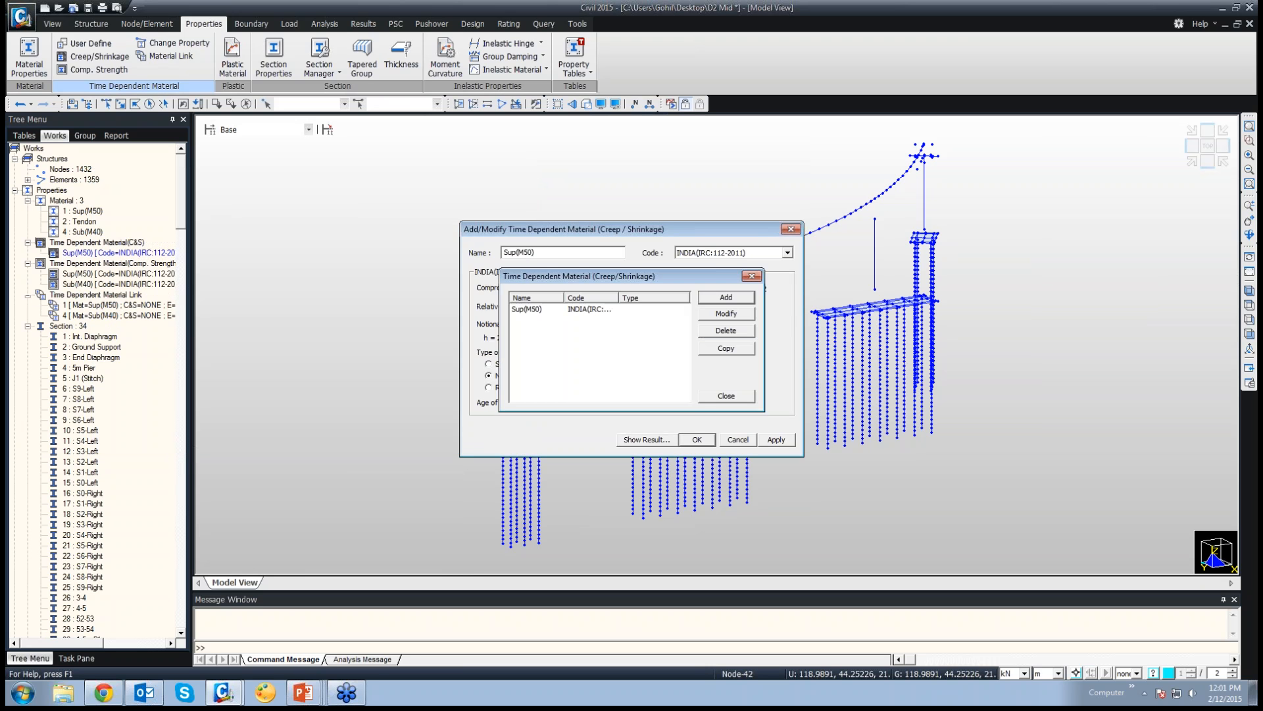
Add a second creep/shrinkage material named Sub(M40) using the INDIA(IRC:112-2011) code
click(727, 297)
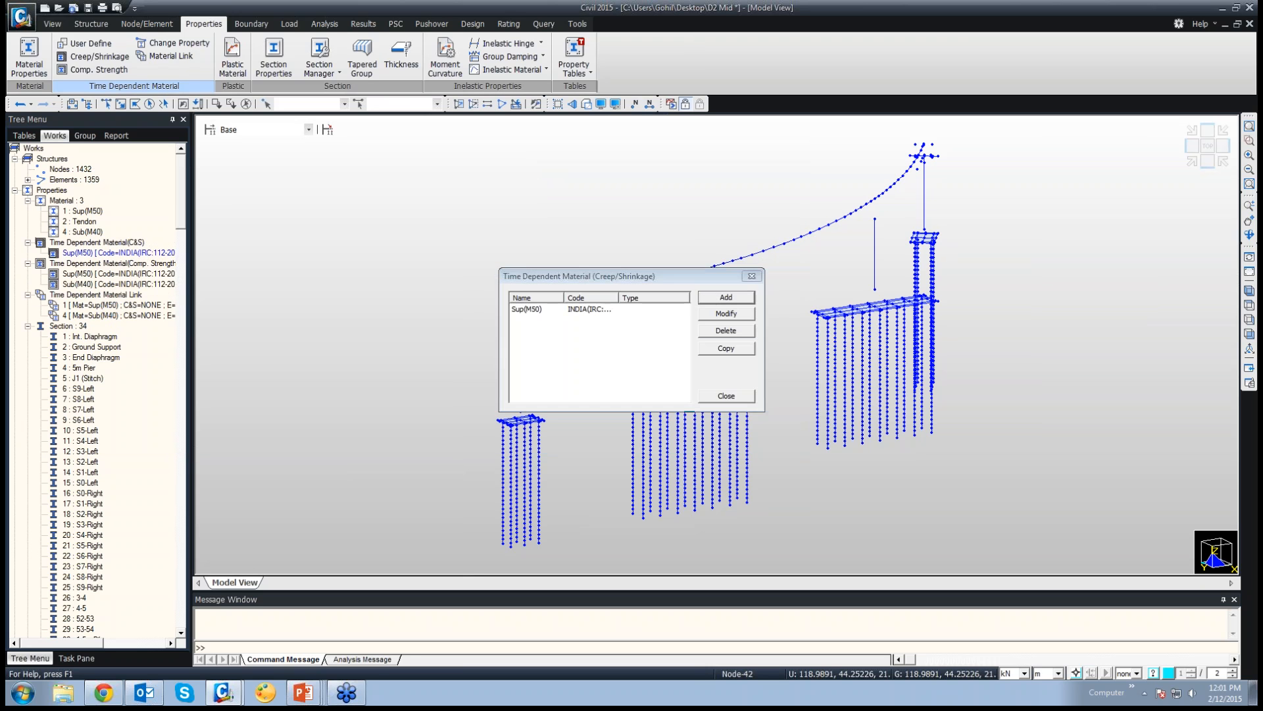
text(S)
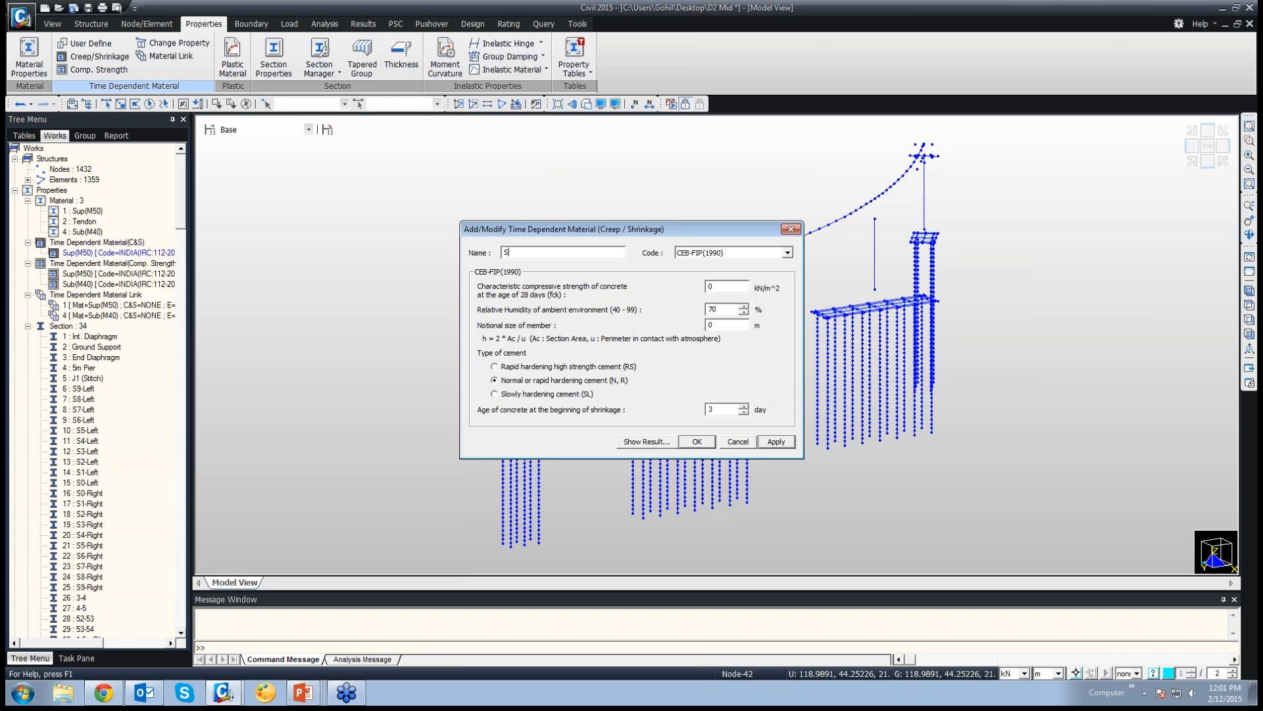
text(ub(M40))
click(788, 252)
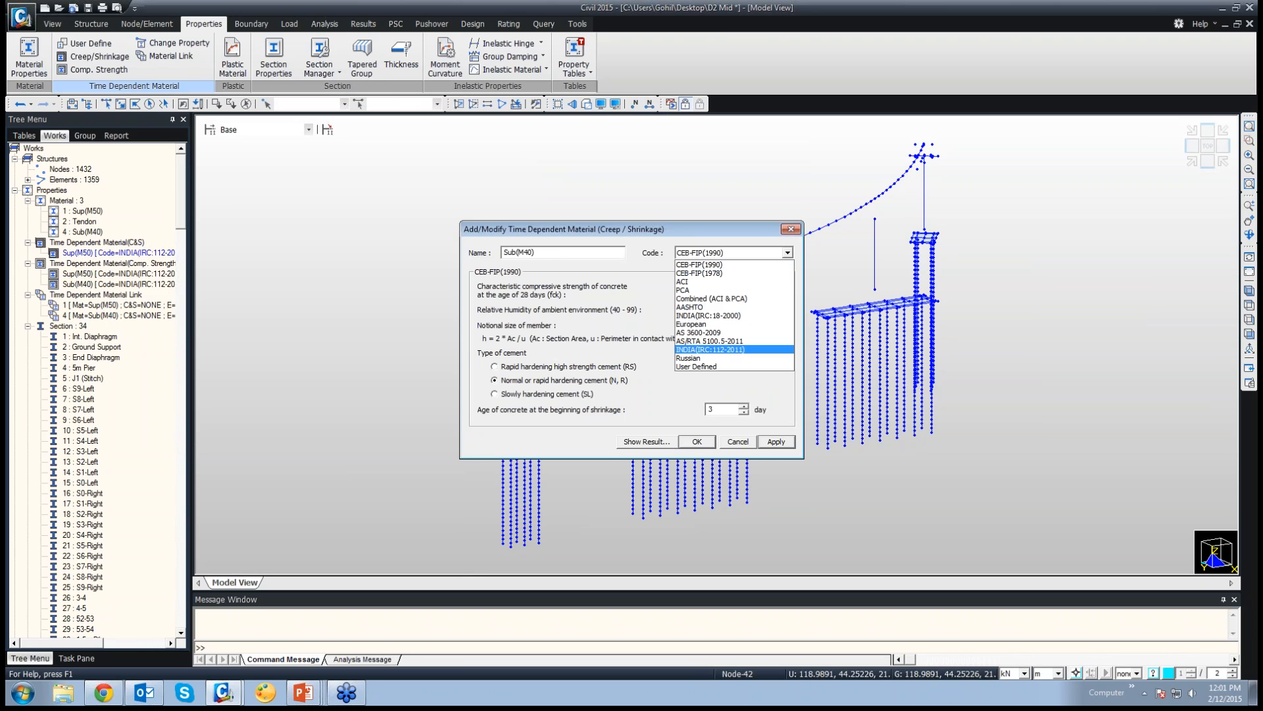
click(711, 349)
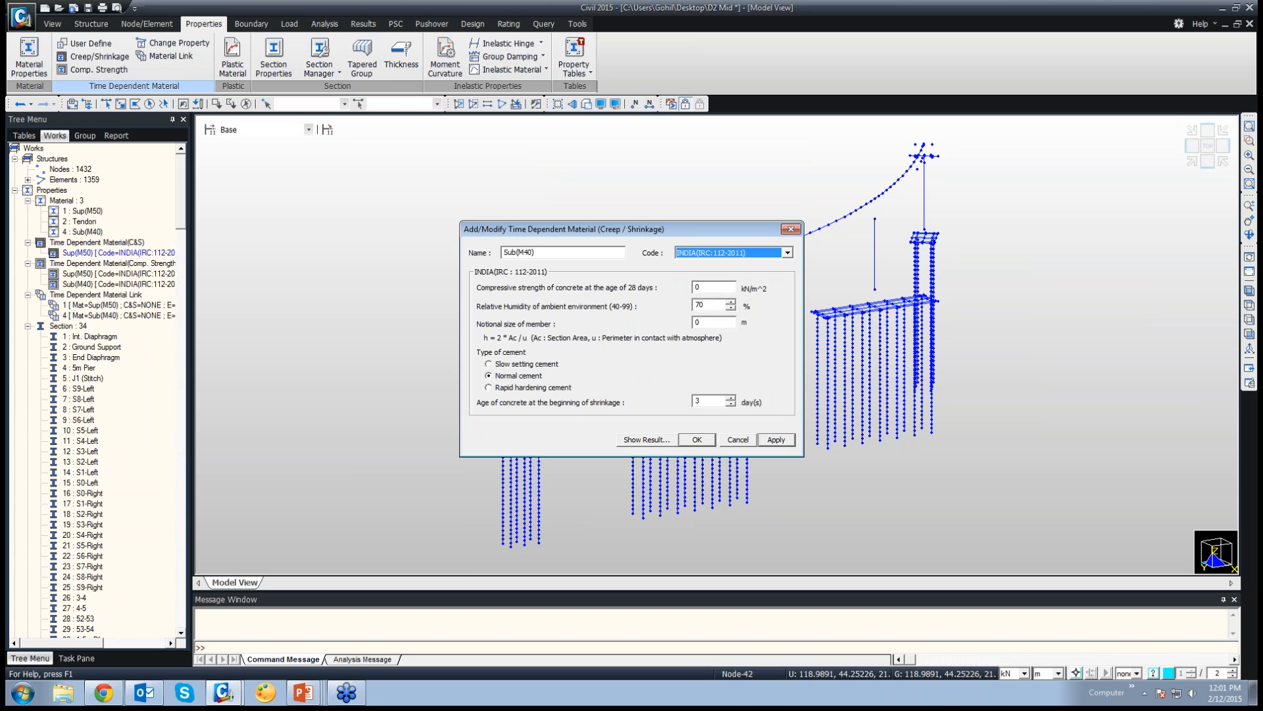
Set the 28-day compressive strength of Sub(M40) to 40 kN/m^2, preview its time-dependent function and save the material
key(Tab)
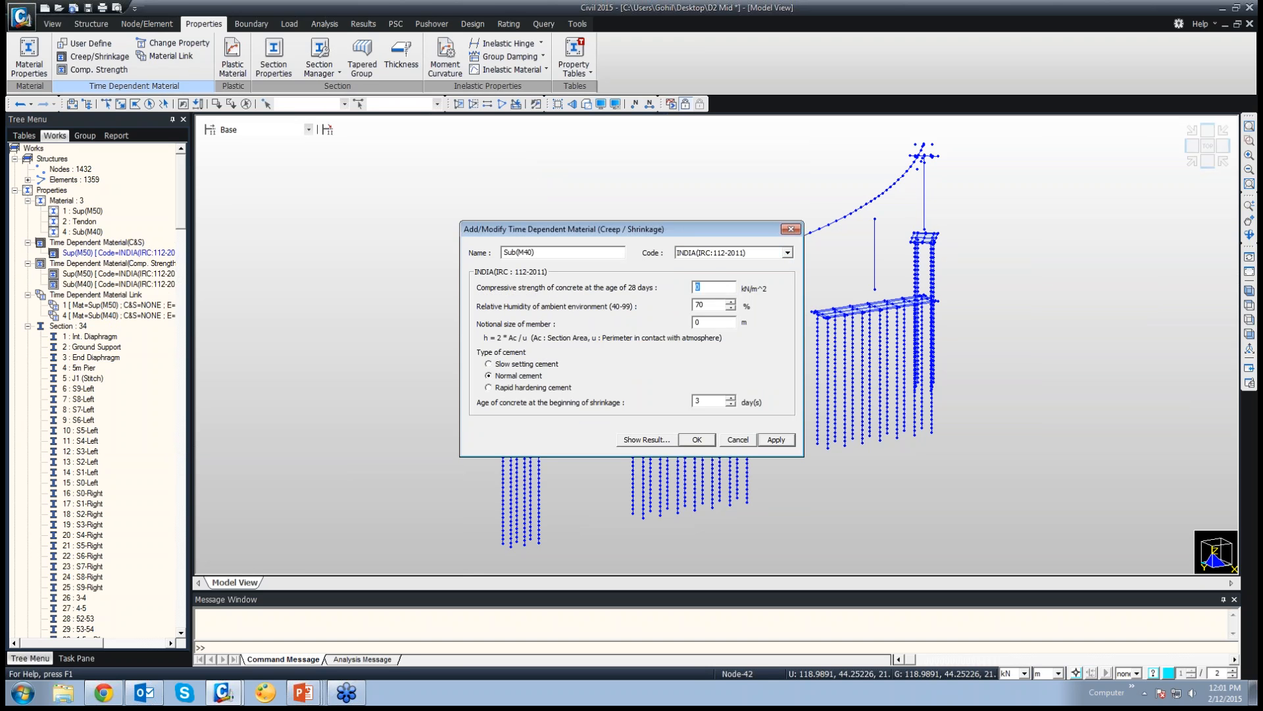
text(40)
key(Tab)
key(Tab)
click(647, 439)
key(Escape)
click(697, 440)
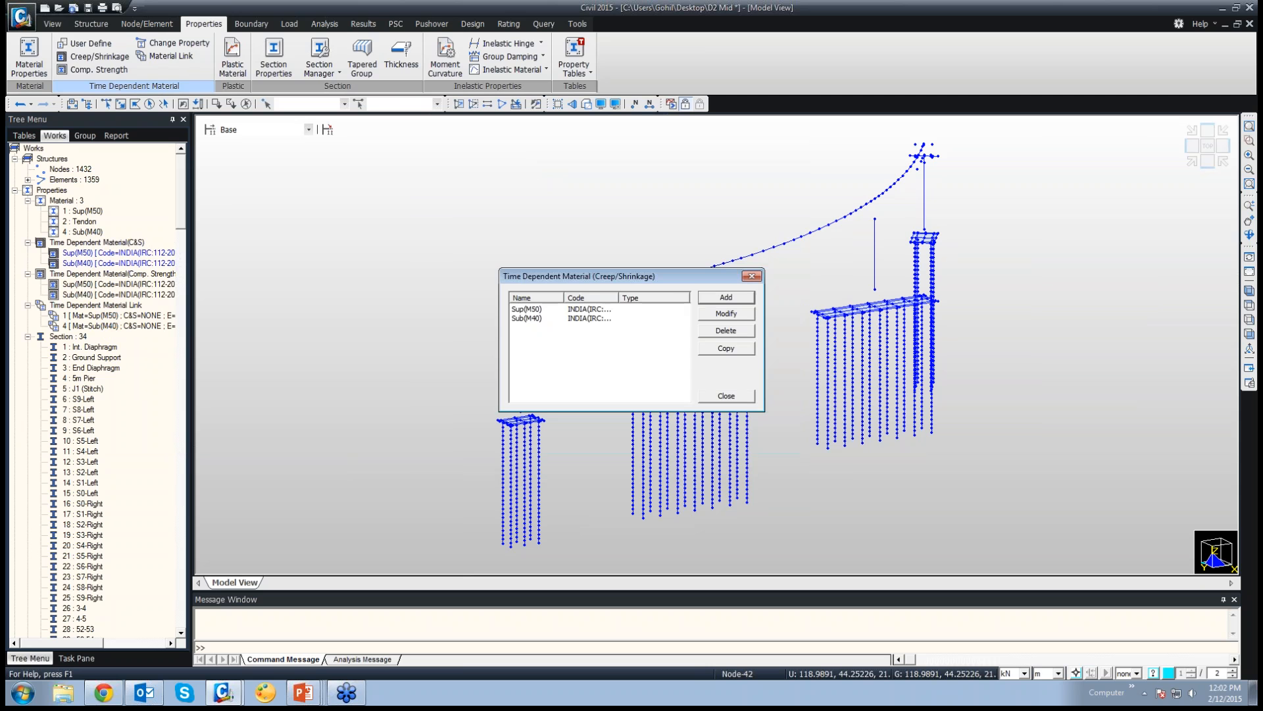
click(726, 396)
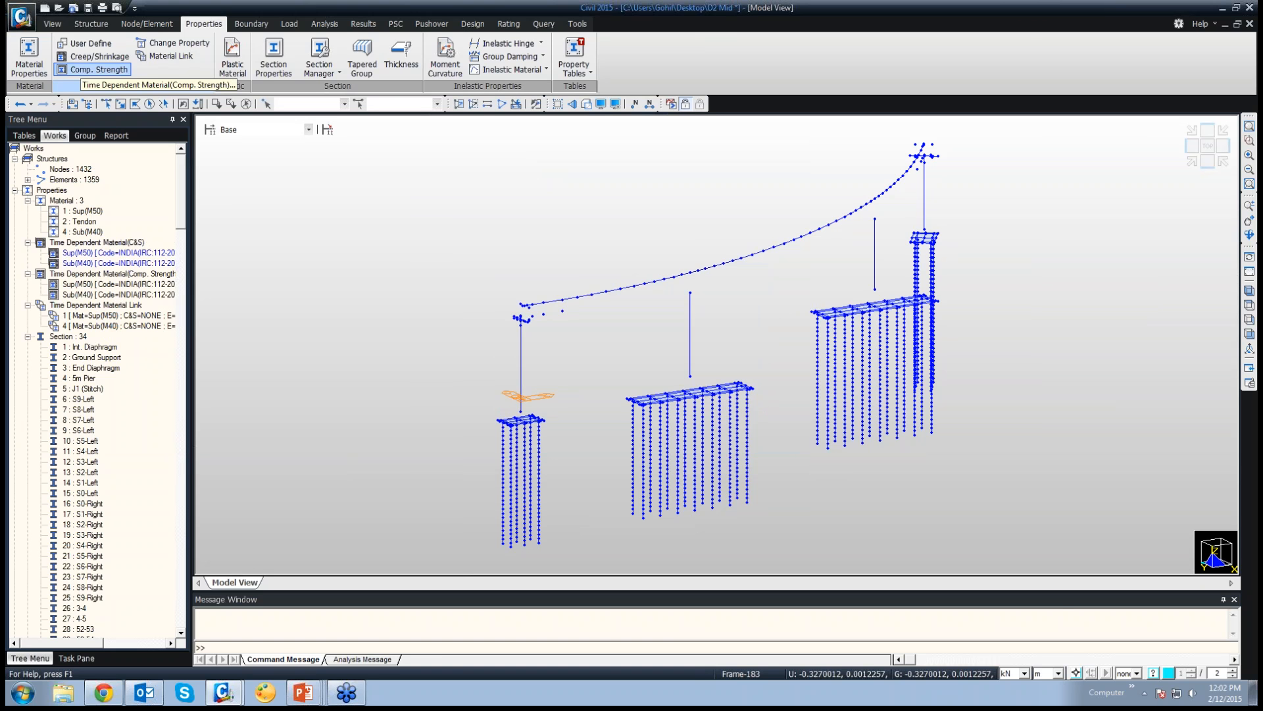
Delete the existing Sup(M50) and Sub(M40) time-dependent compressive strength materials
click(99, 69)
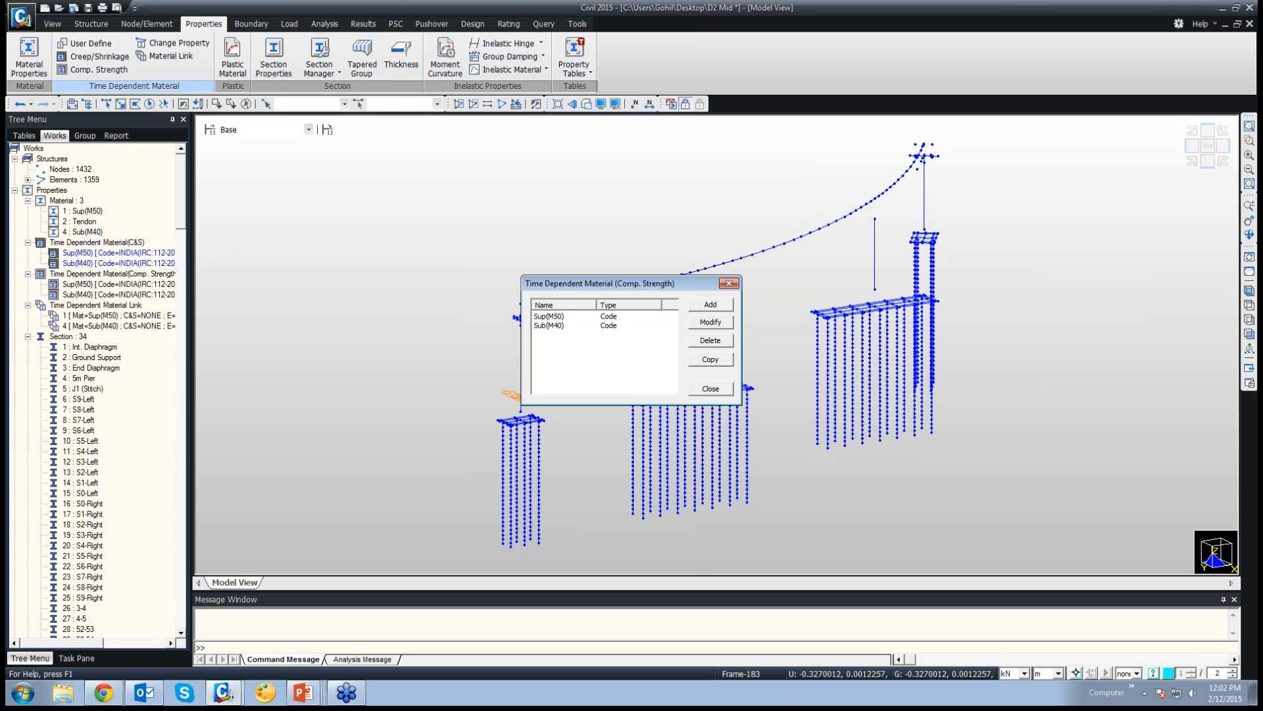
click(550, 317)
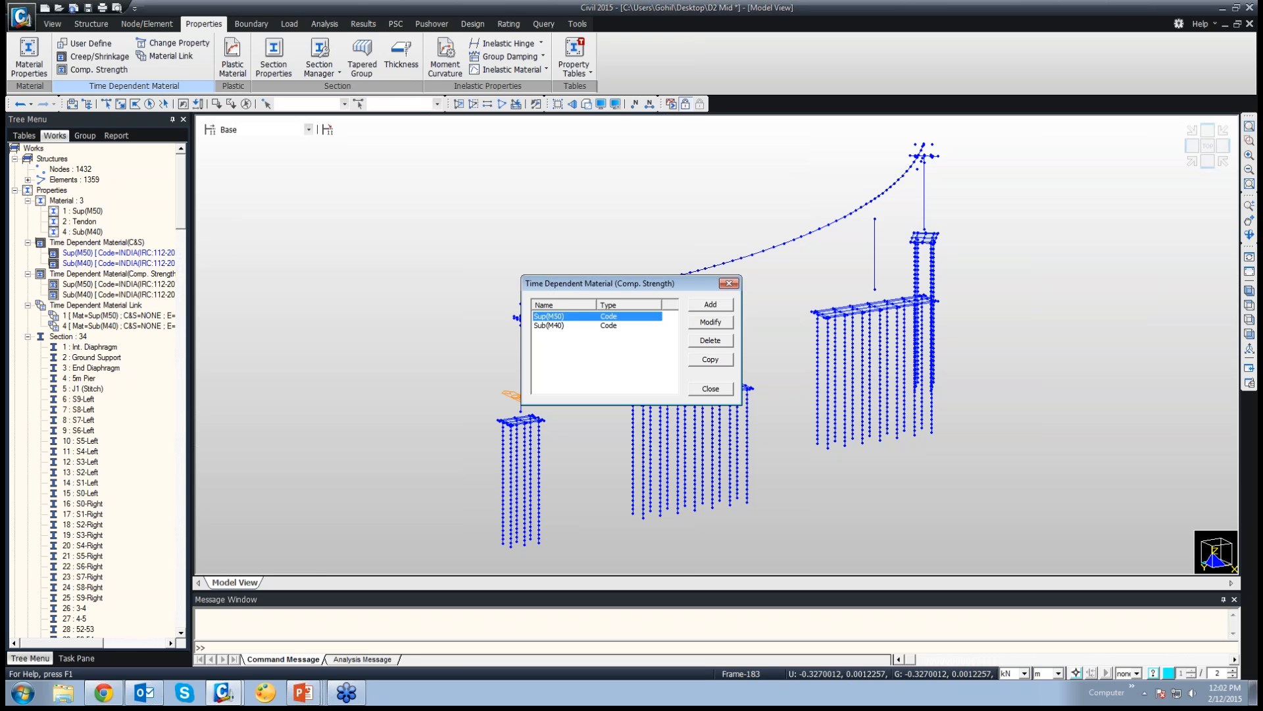
click(550, 325)
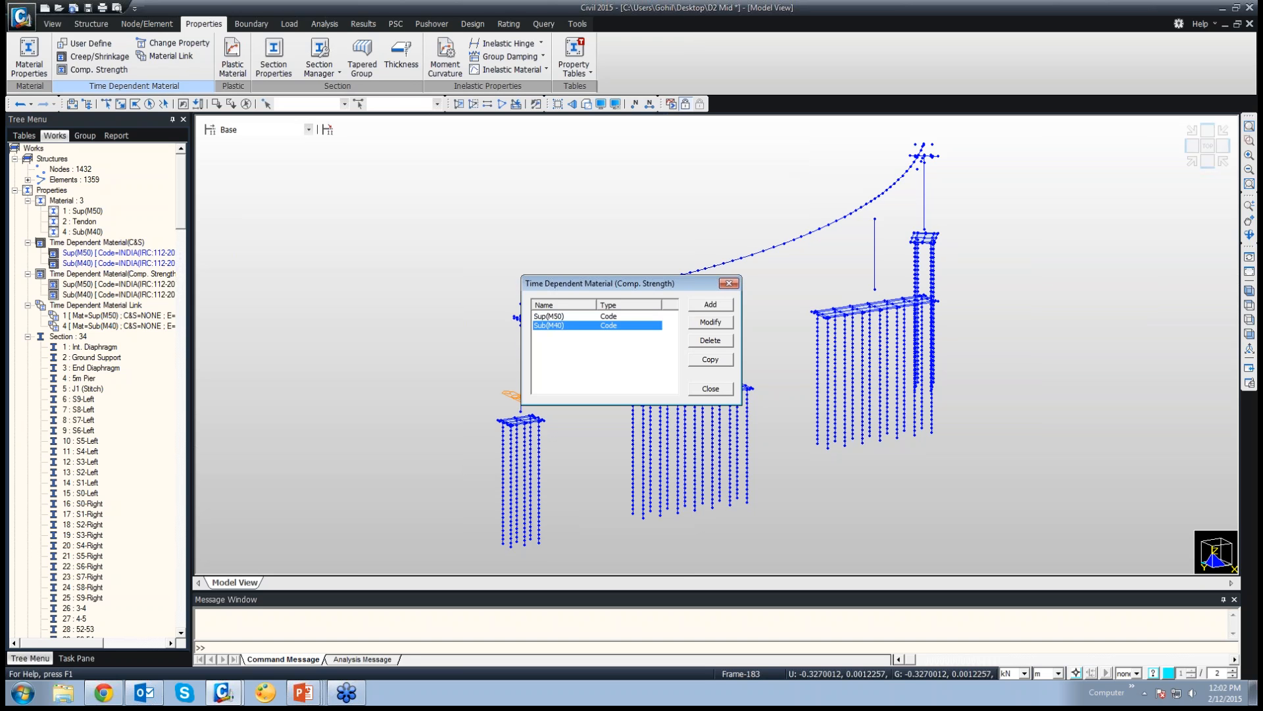
click(550, 316)
click(711, 340)
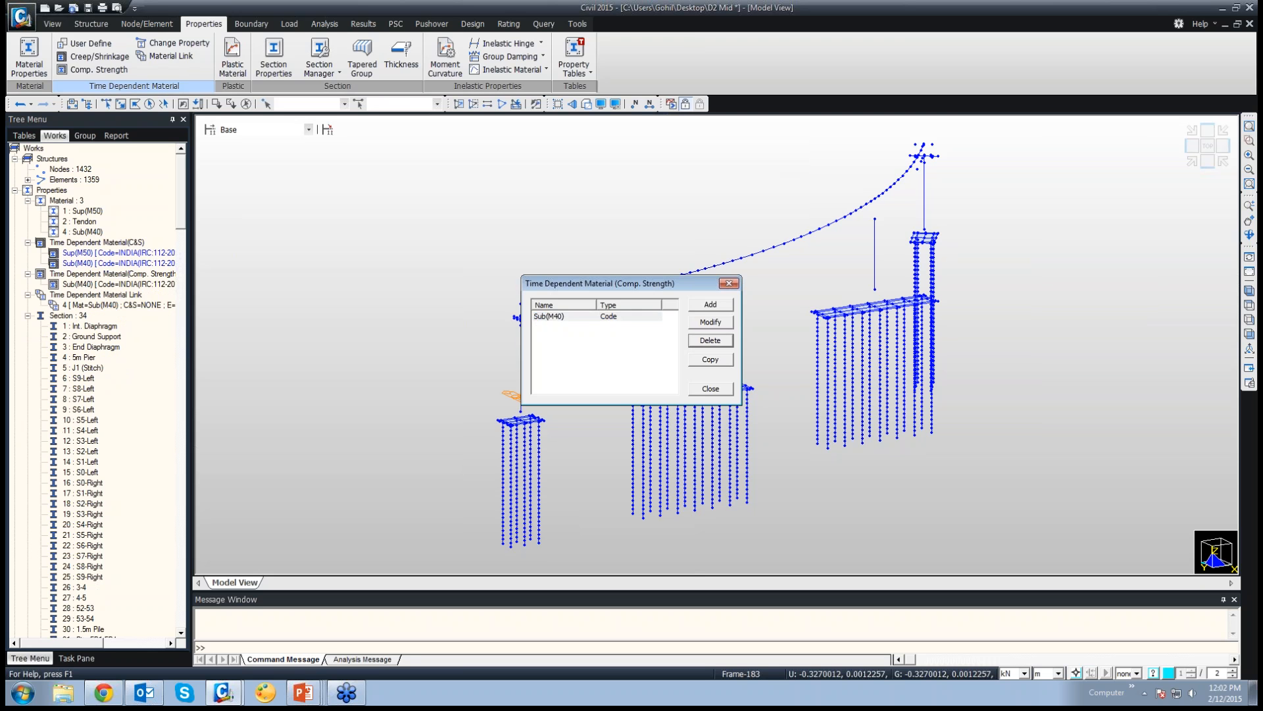
click(710, 341)
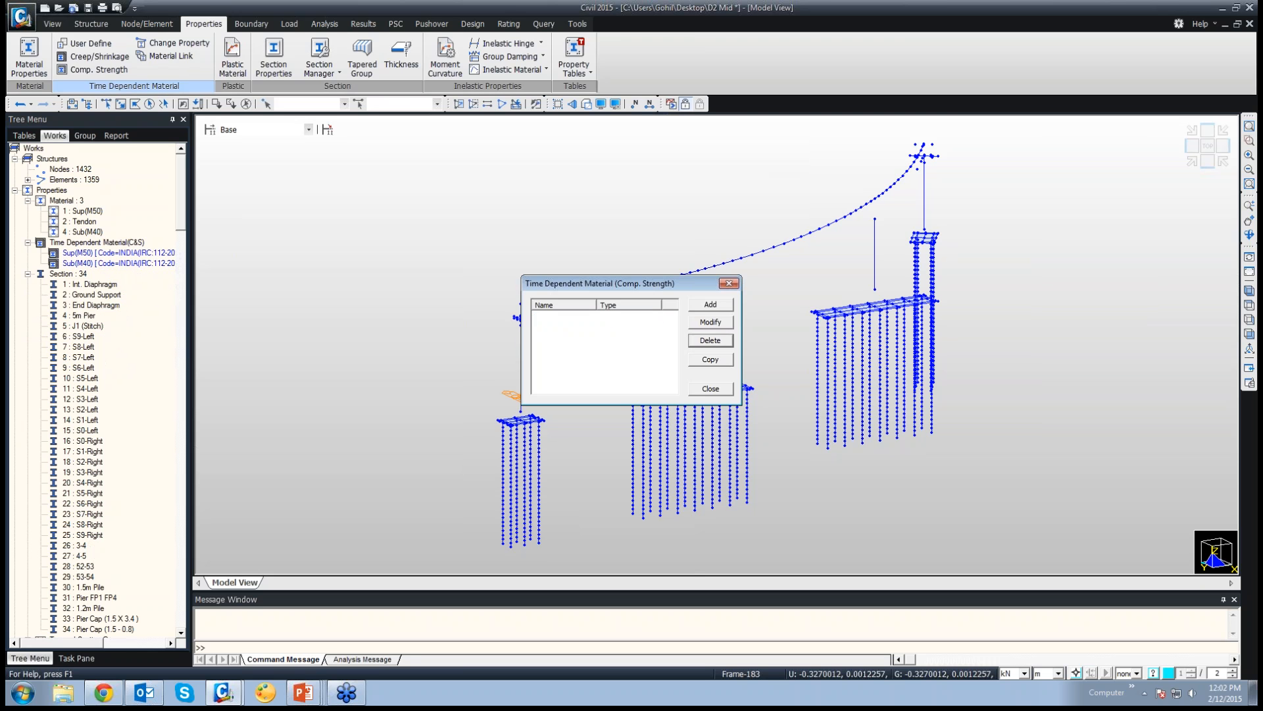
click(711, 305)
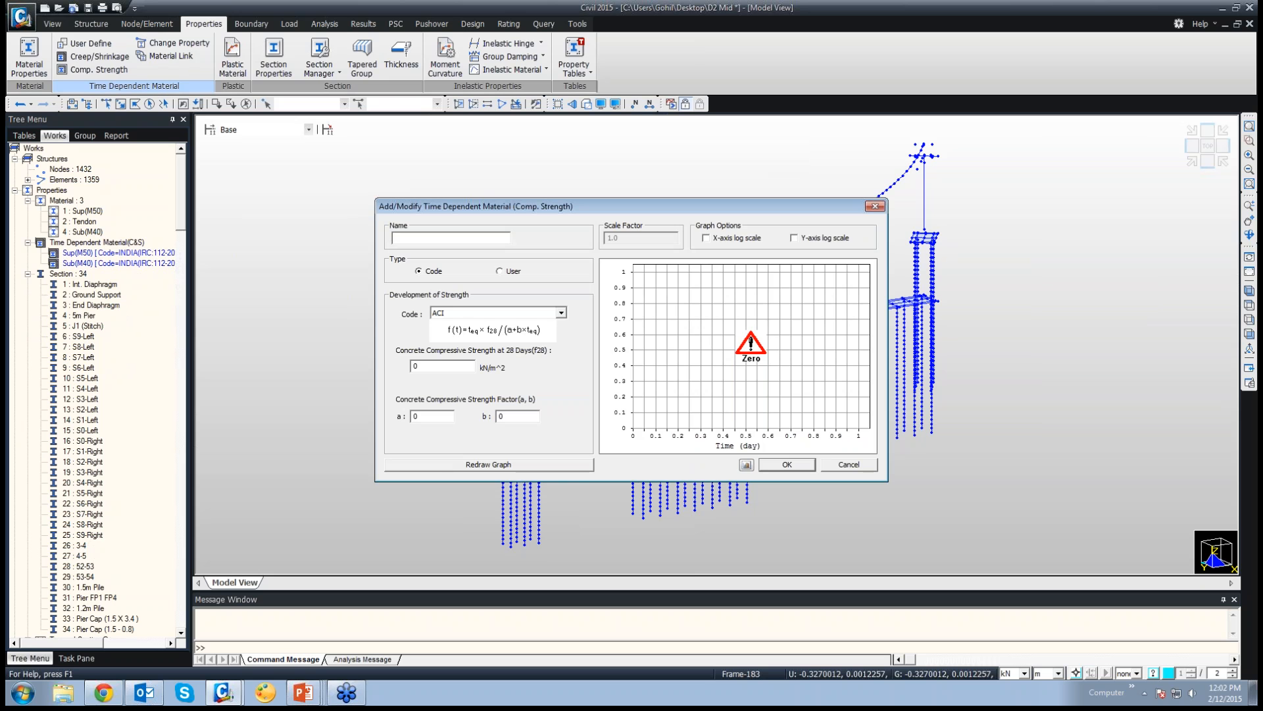
text(SUp(M50))
key(BackSpace)
text(u)
click(561, 313)
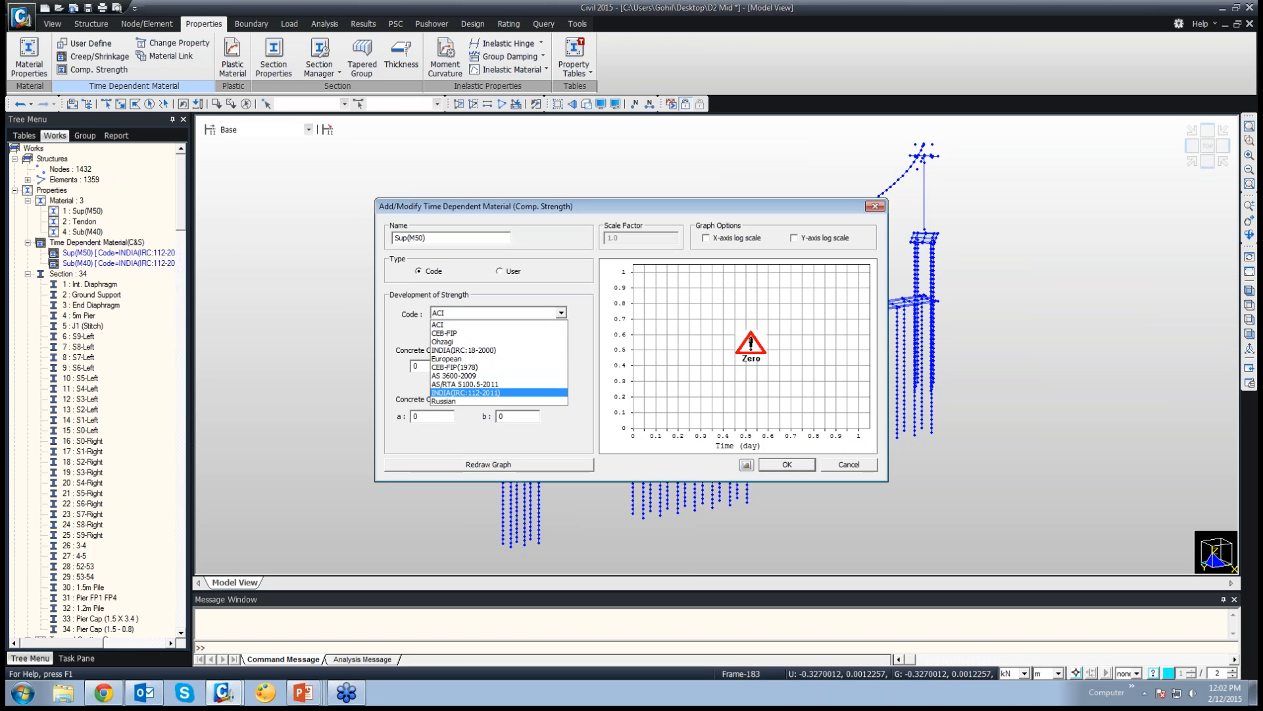
click(466, 392)
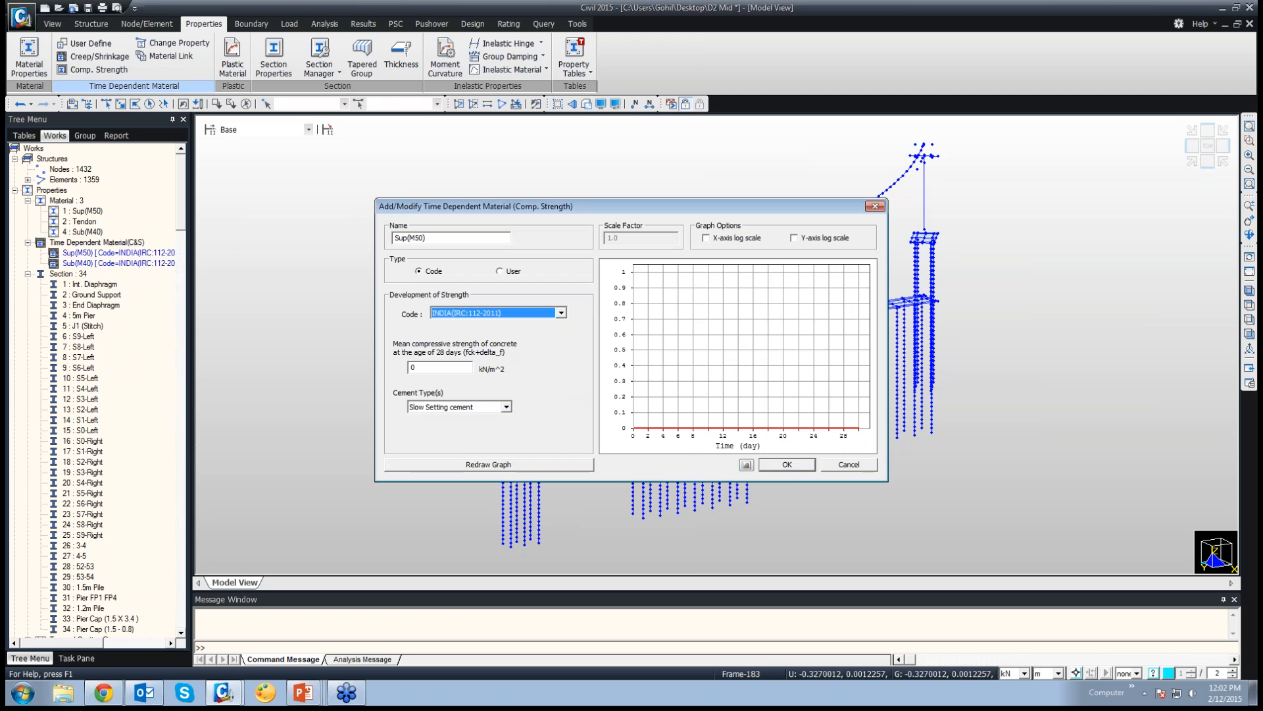
click(499, 271)
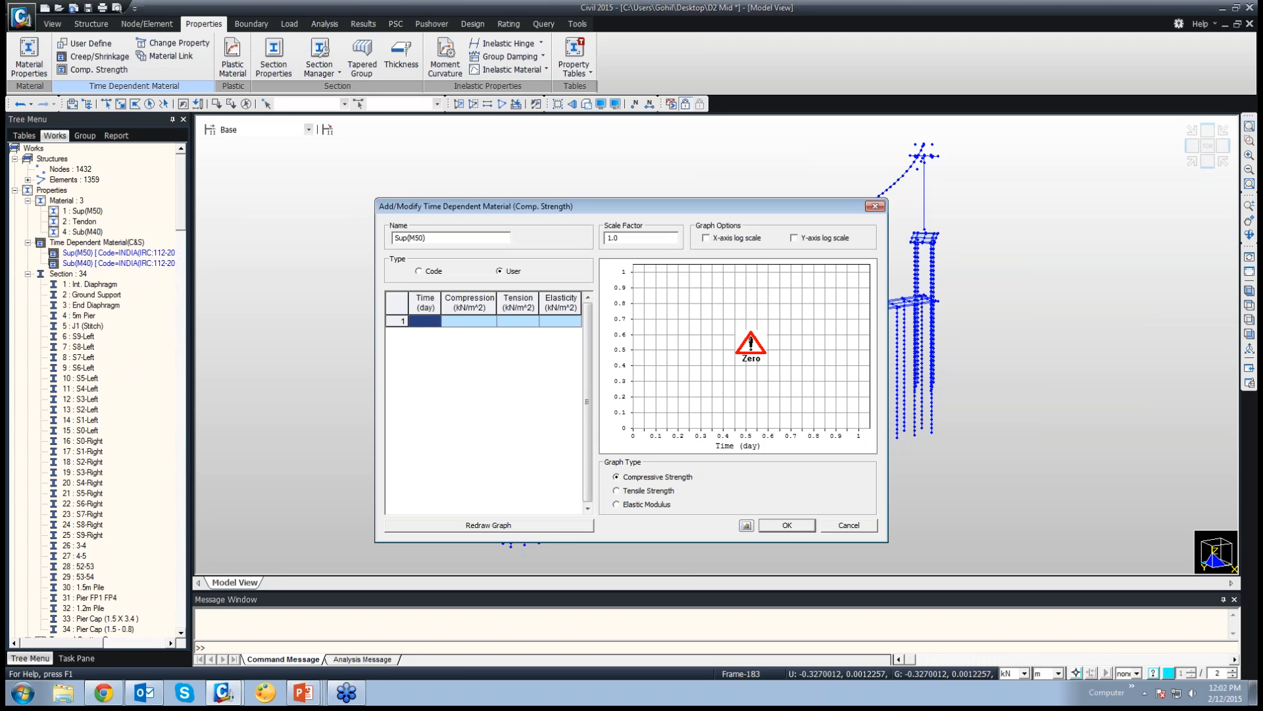
click(420, 271)
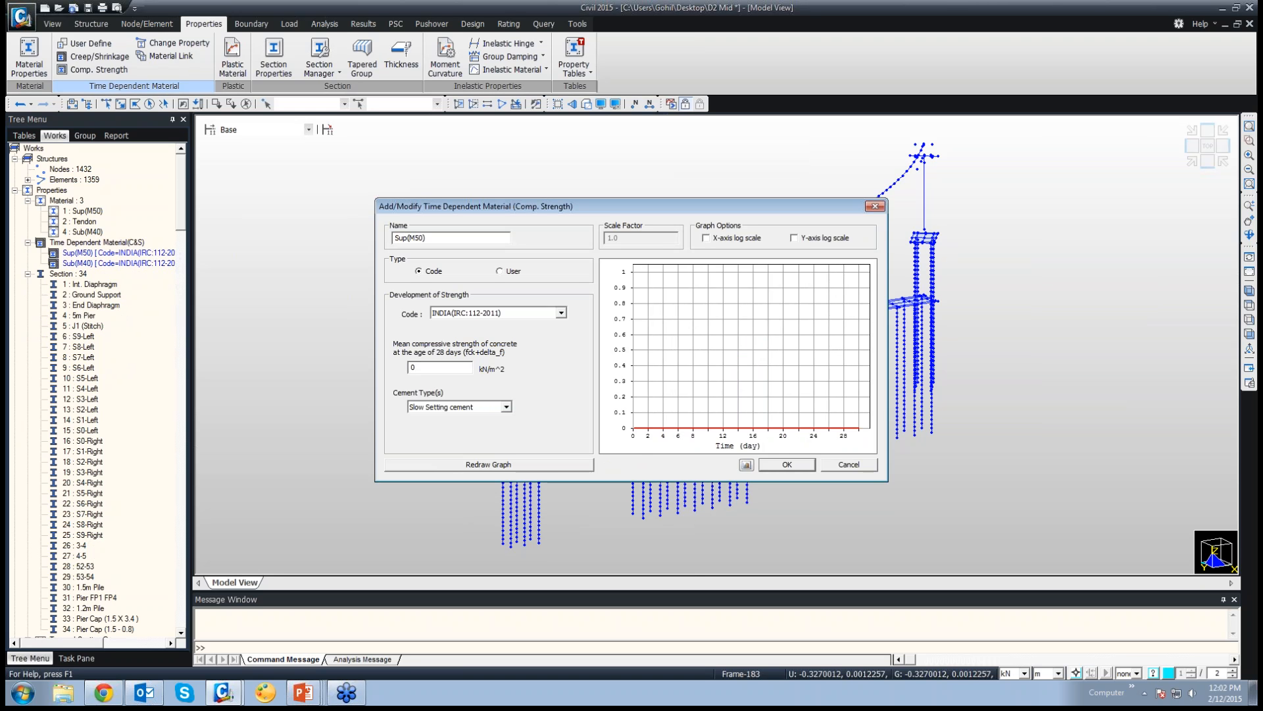
double_click(420, 367)
key(Return)
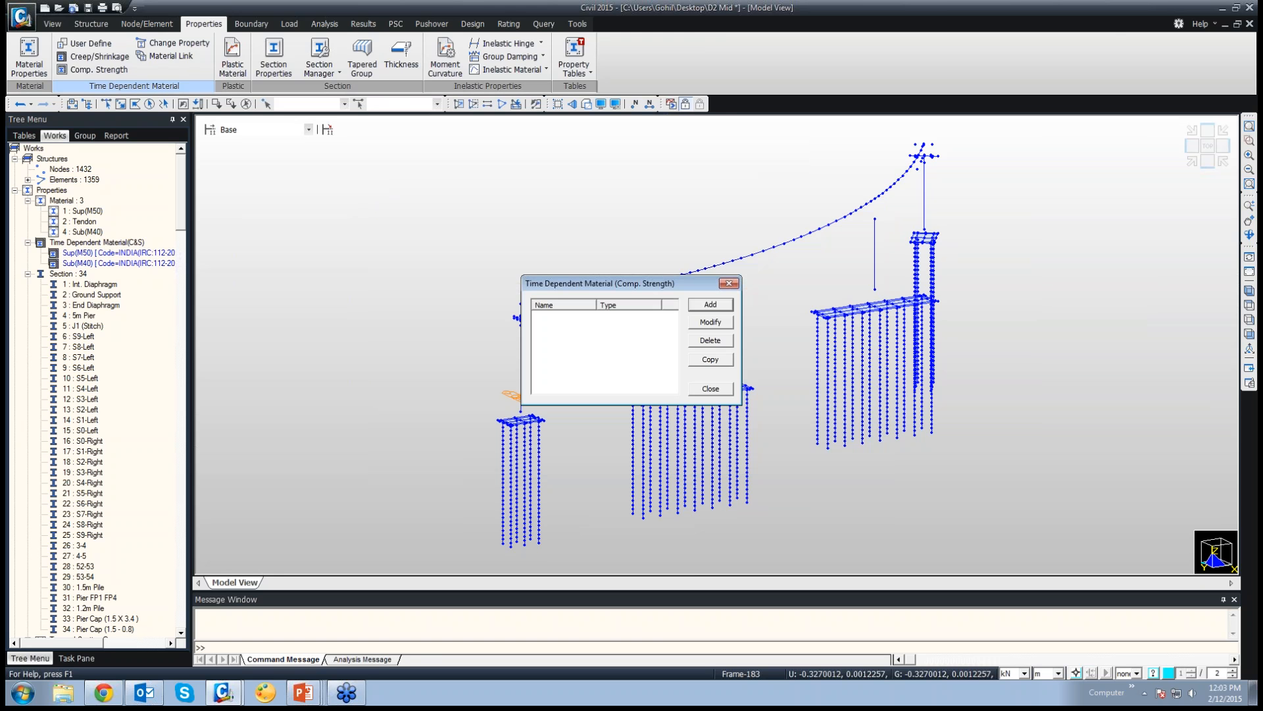
key(Escape)
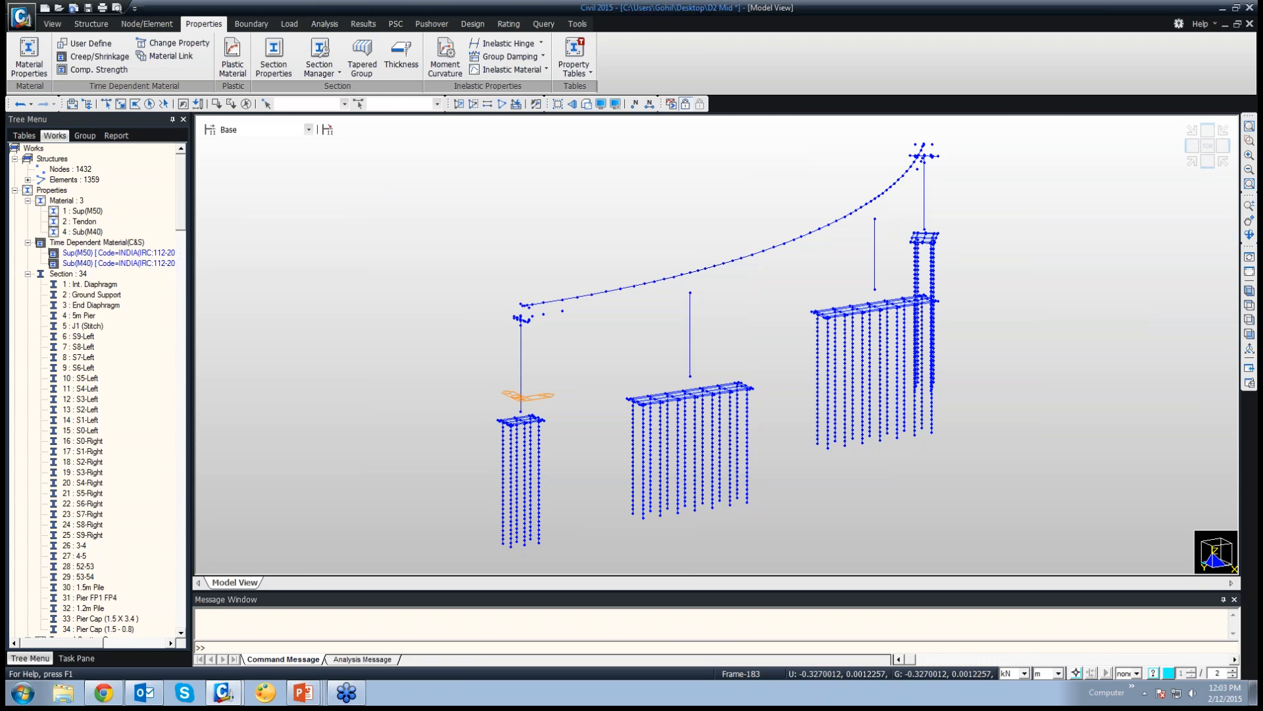
Change the model's working units to N for force and mm for length
click(1025, 673)
key(Down)
key(Return)
click(1059, 673)
key(Up)
key(Return)
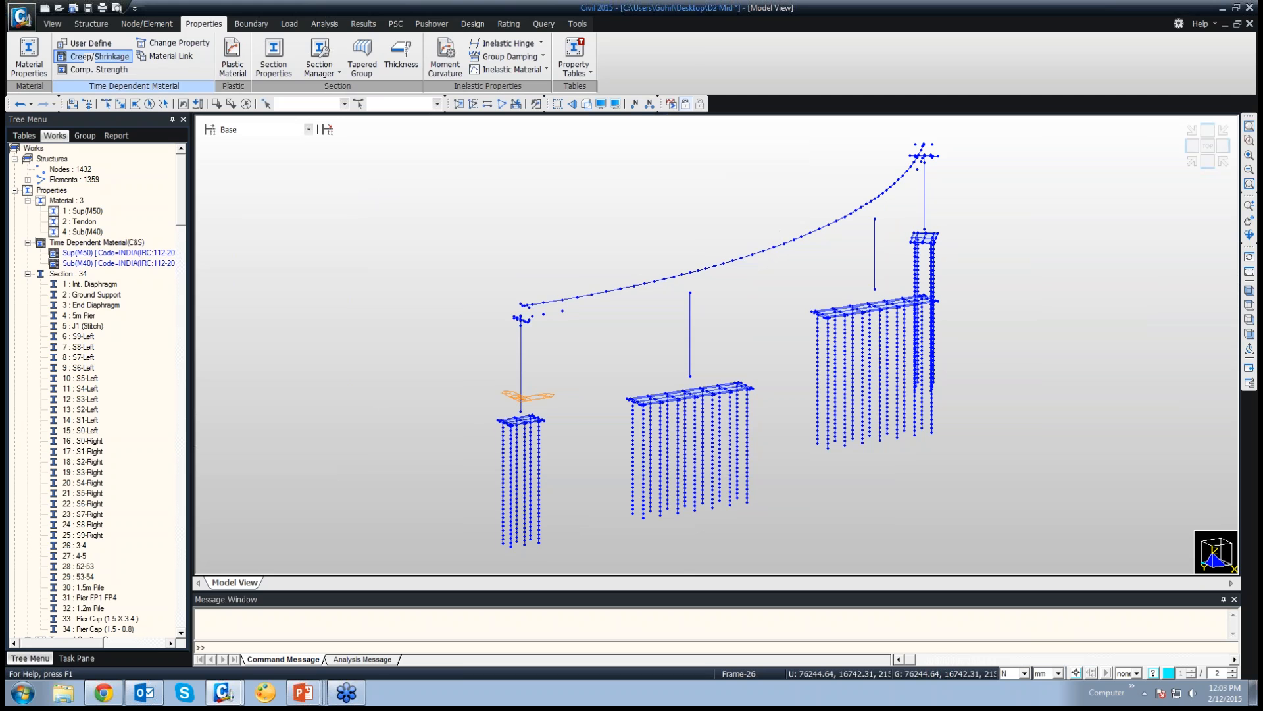
Add a compressive strength material named Sup(M50) with code INDIA(IRC:112-2011) and a mean 28-day strength of 60 N/mm^2
click(99, 69)
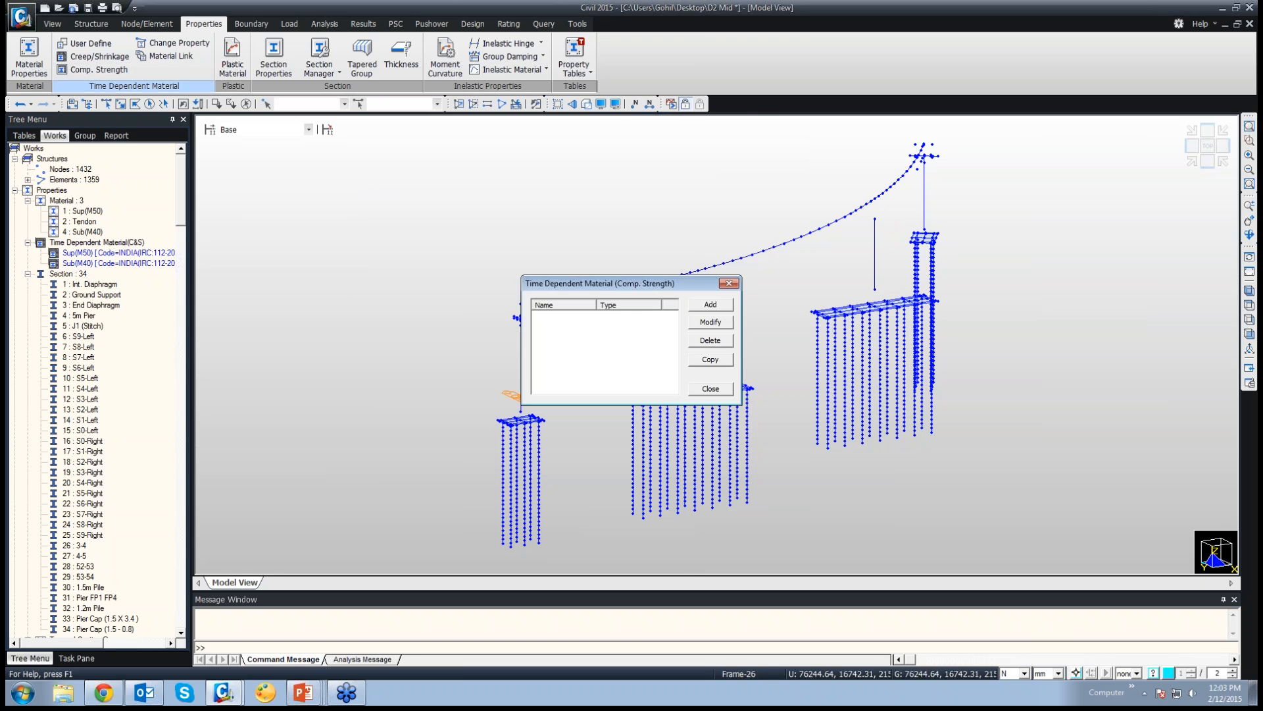
click(711, 304)
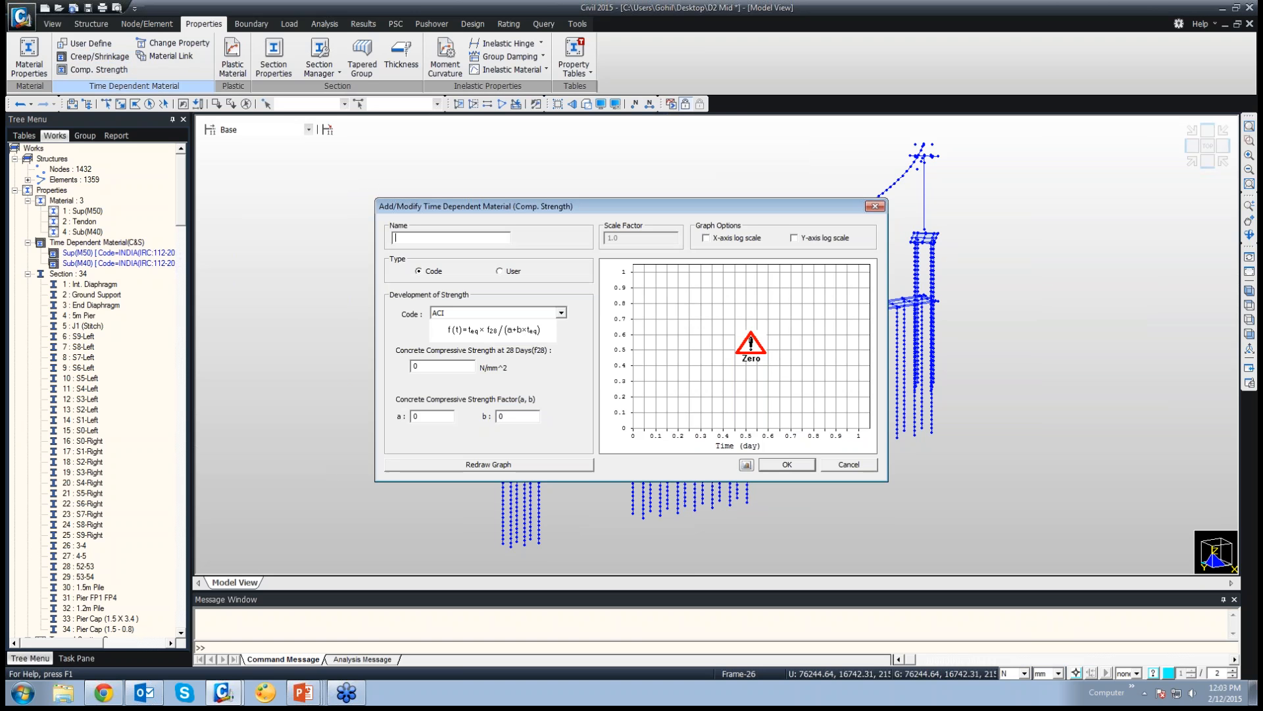
text(Sup(M50))
click(561, 312)
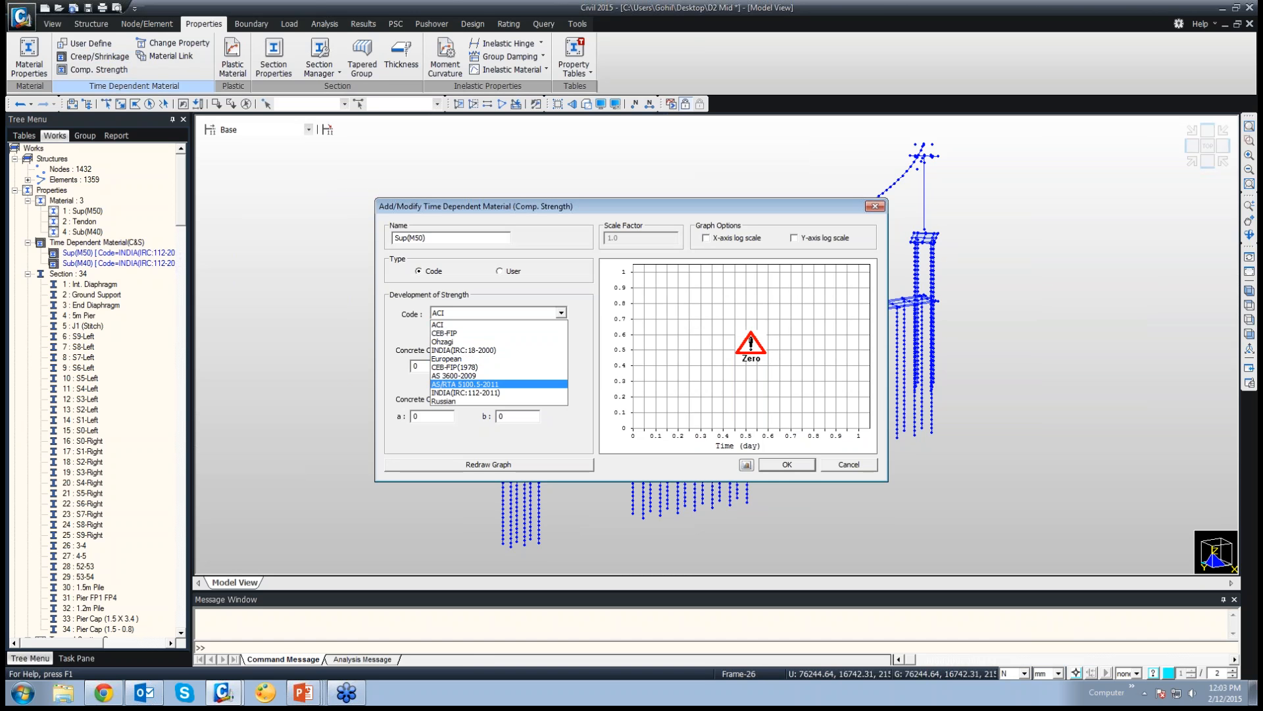
click(466, 393)
key(Tab)
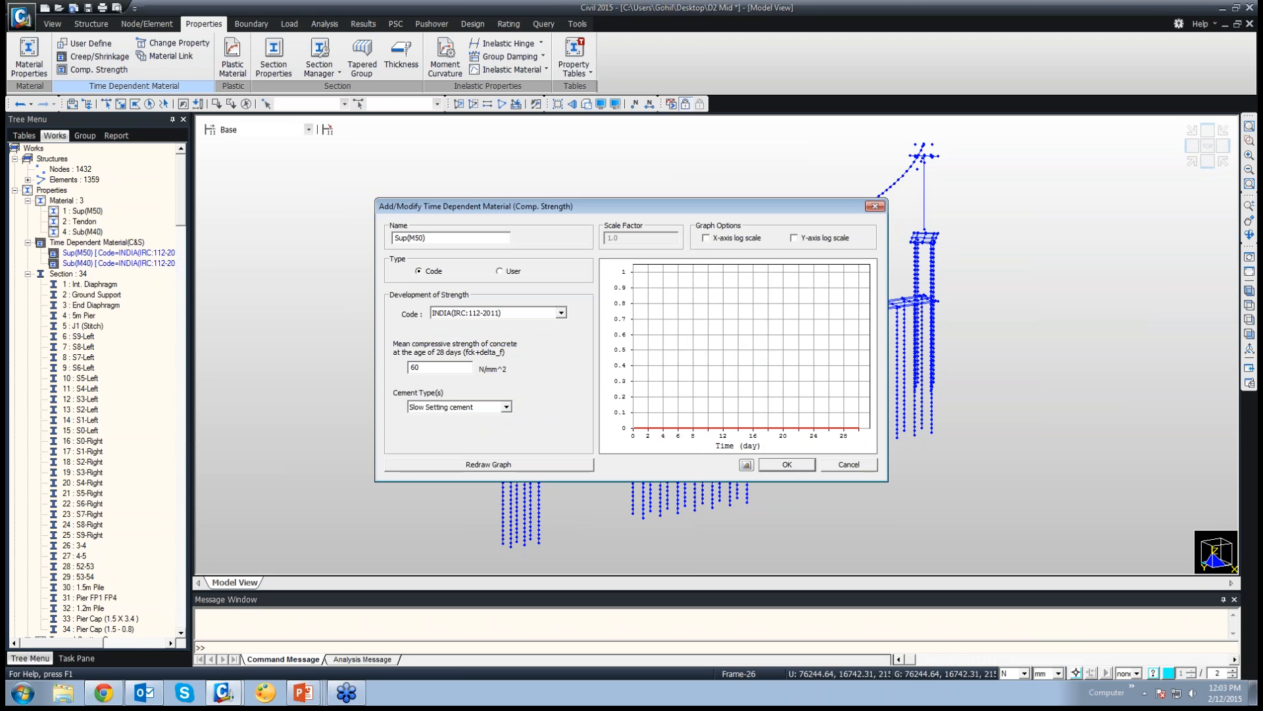
Set the cement type of Sup(M50) to Normal cement, redraw its strength graph and save the material
click(506, 407)
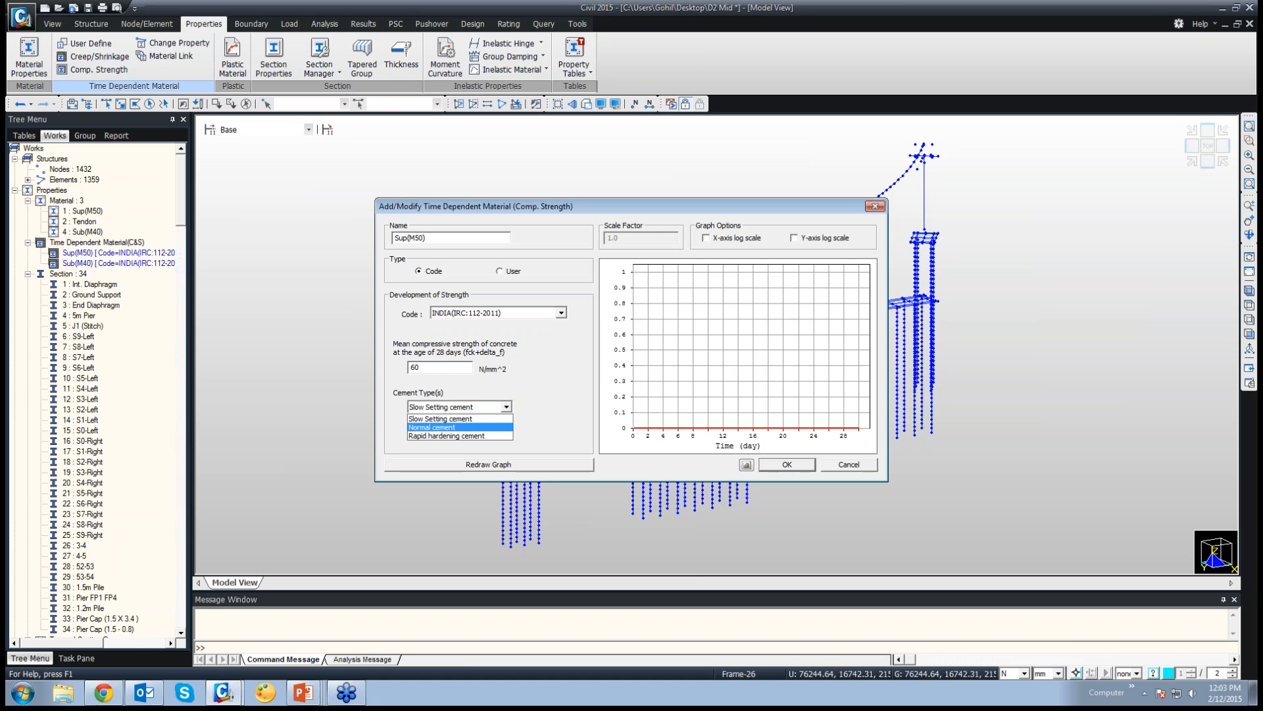
click(459, 427)
click(488, 464)
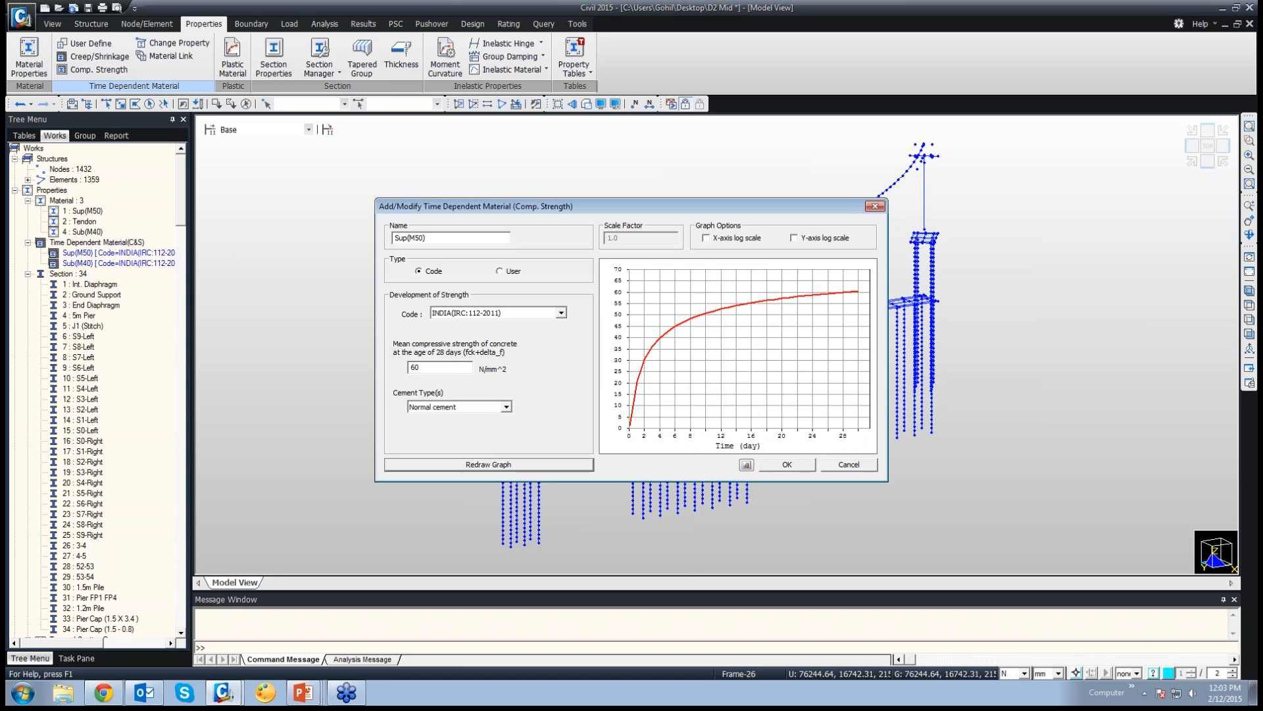
click(787, 465)
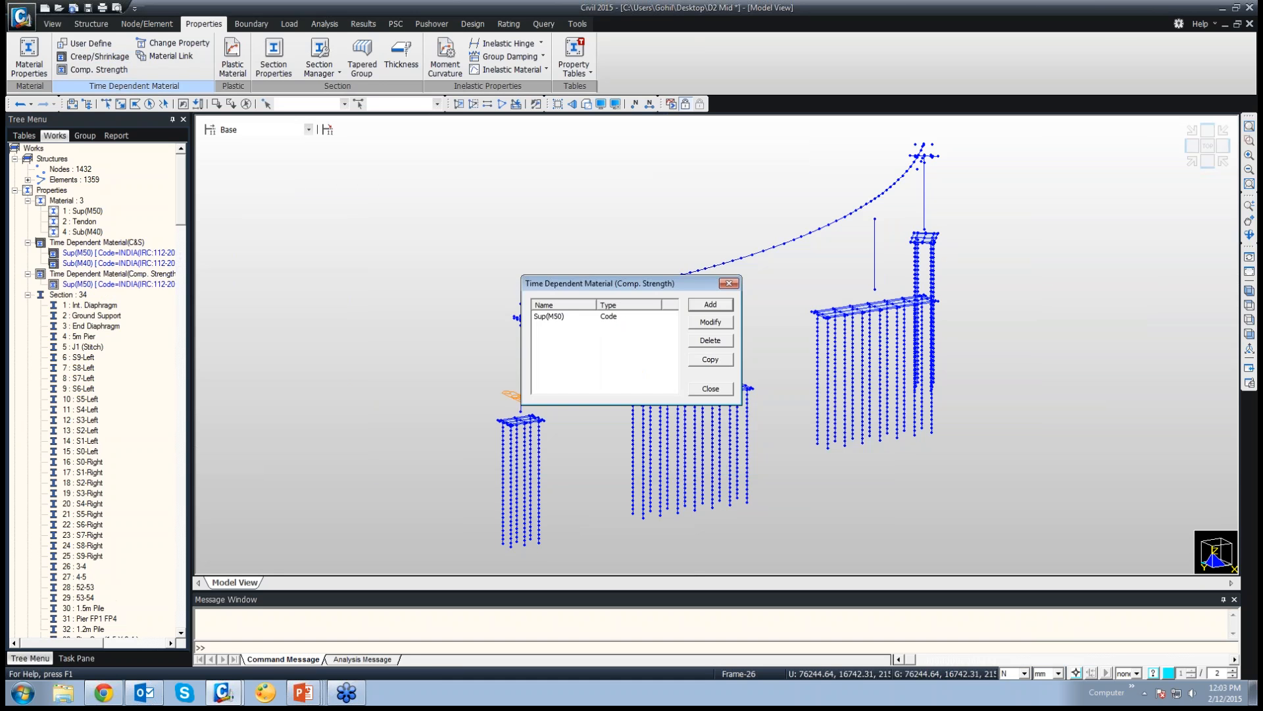
Add a compressive strength material named Sub(M40) with code INDIA(IRC:112-2011) and a mean 28-day strength of 50 N/mm^2
click(710, 304)
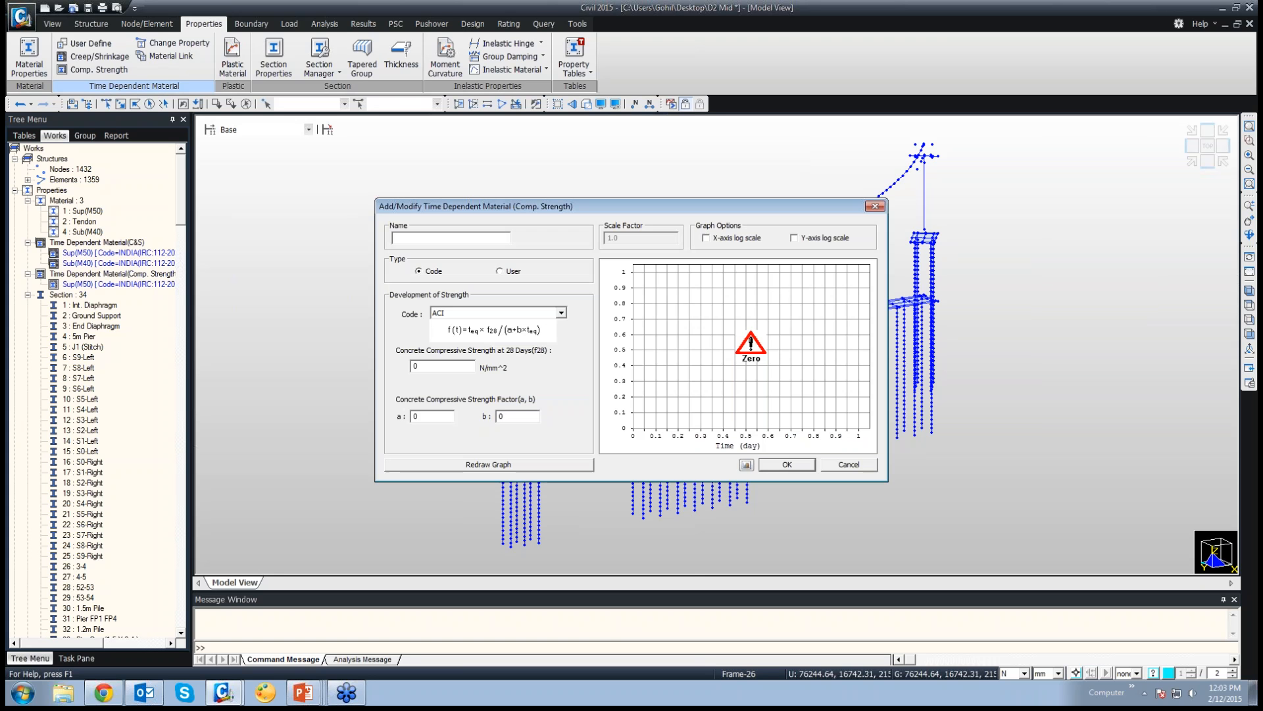
text(Sub(M40)
click(562, 312)
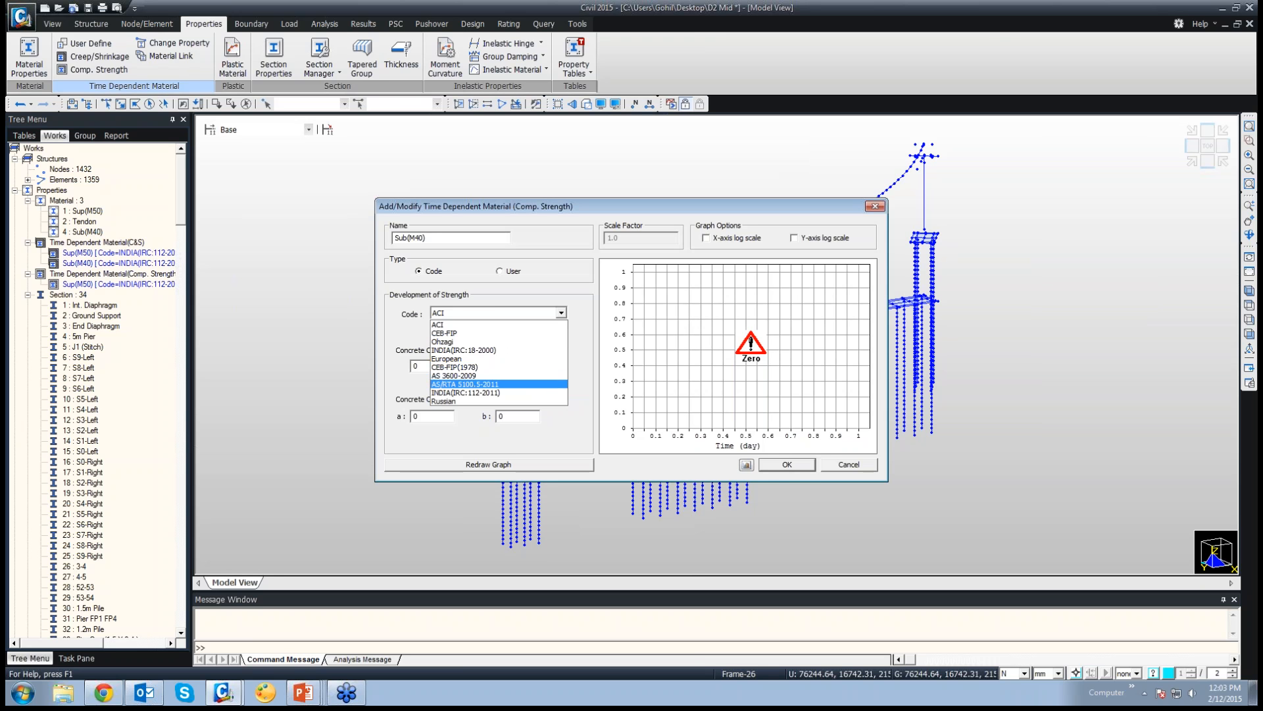
key(Return)
key(Tab)
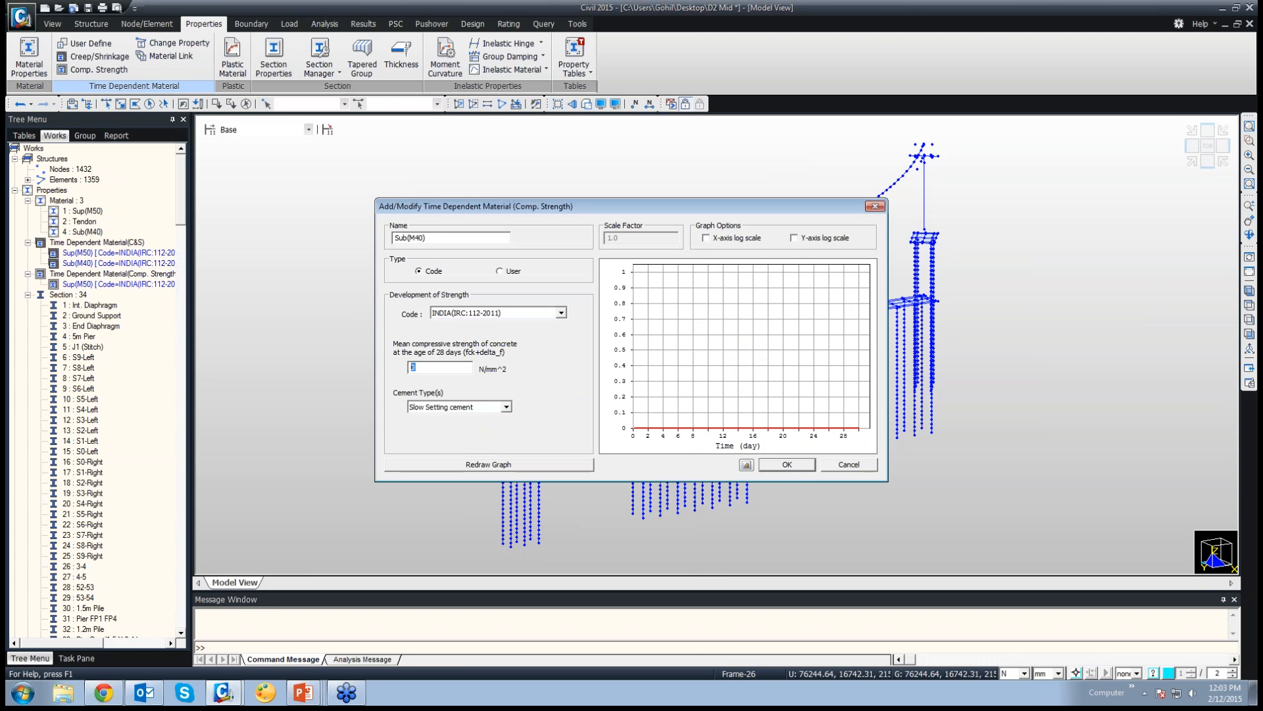
text(5)
Set the cement type of Sub(M40) to Normal cement, redraw its strength graph and save the material, closing the material list
click(506, 407)
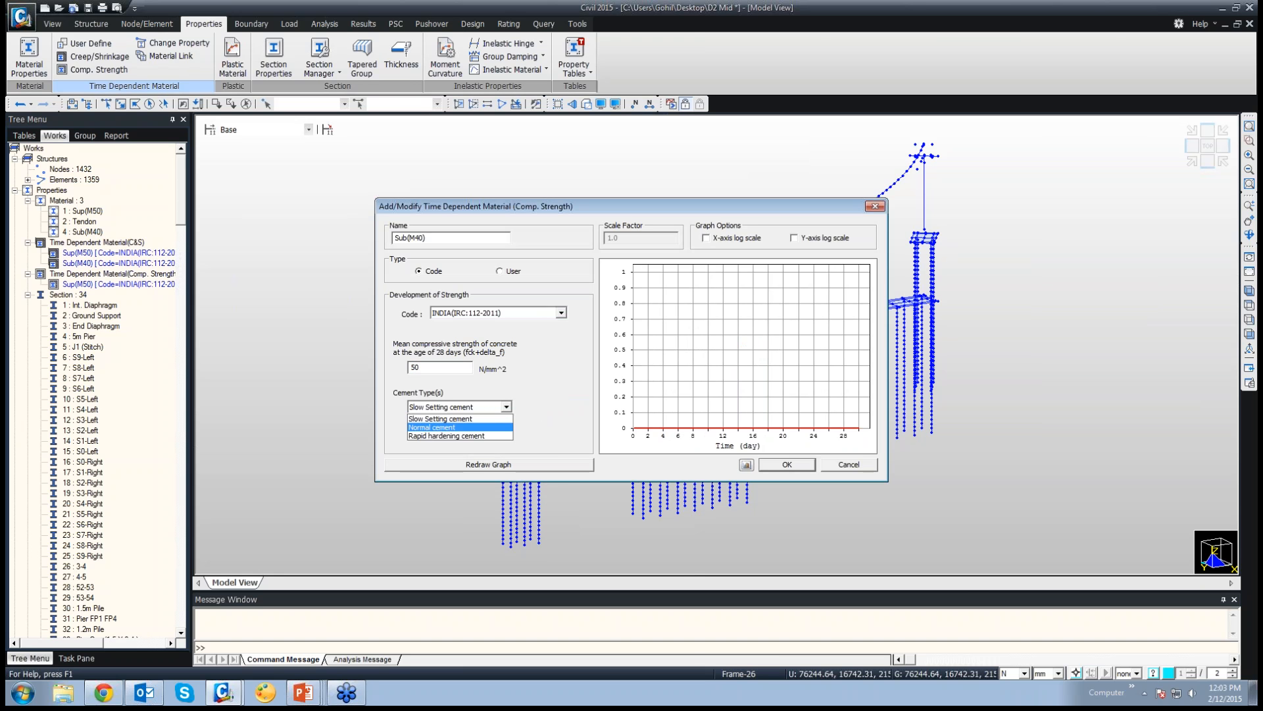
click(454, 427)
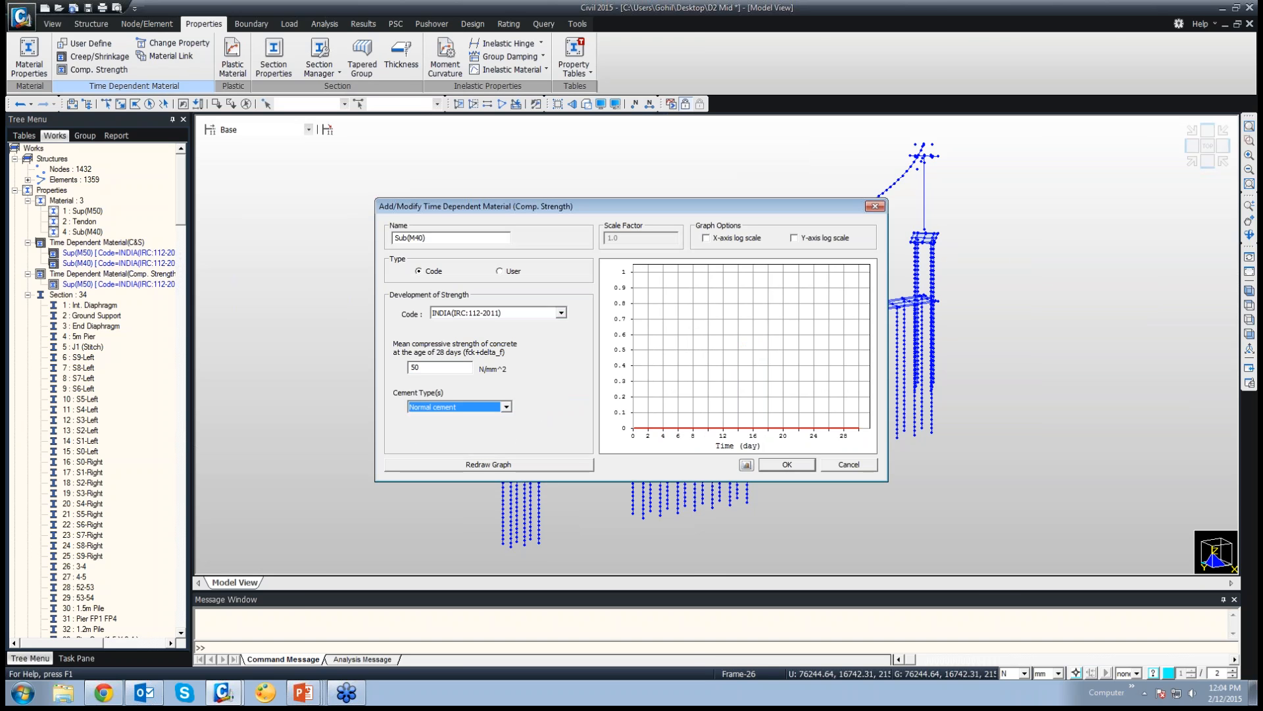
click(489, 465)
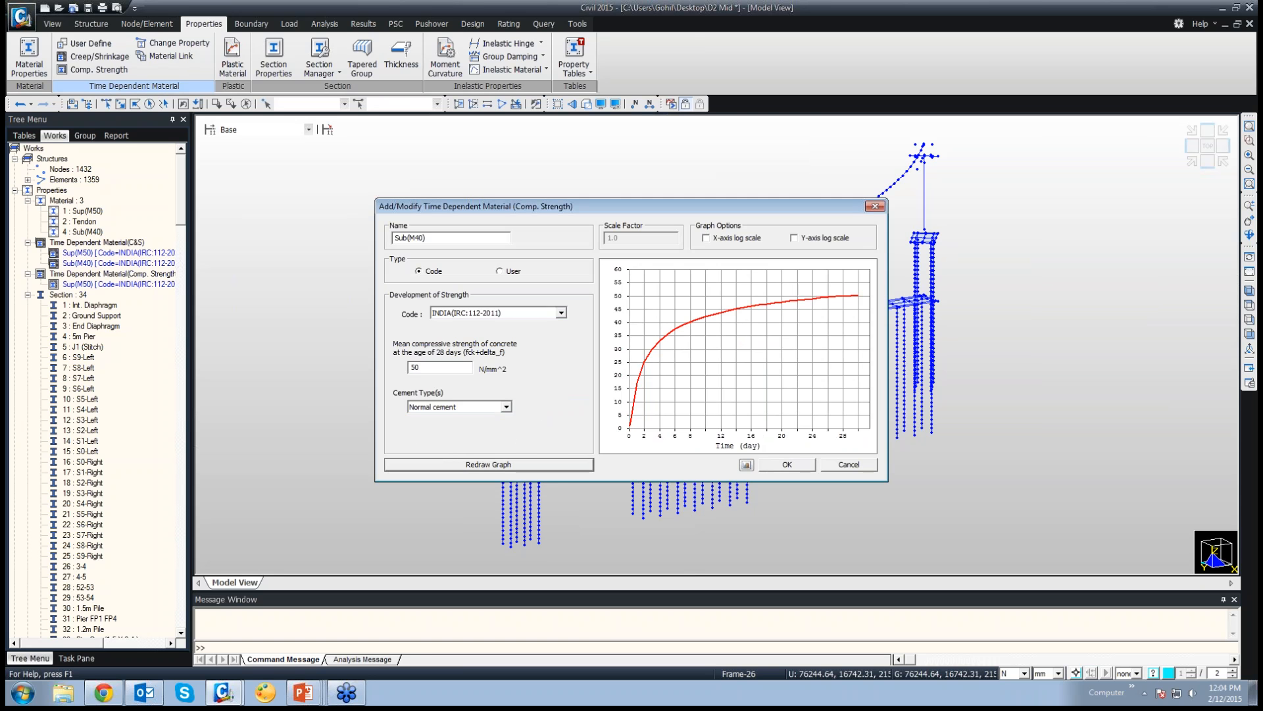
click(787, 465)
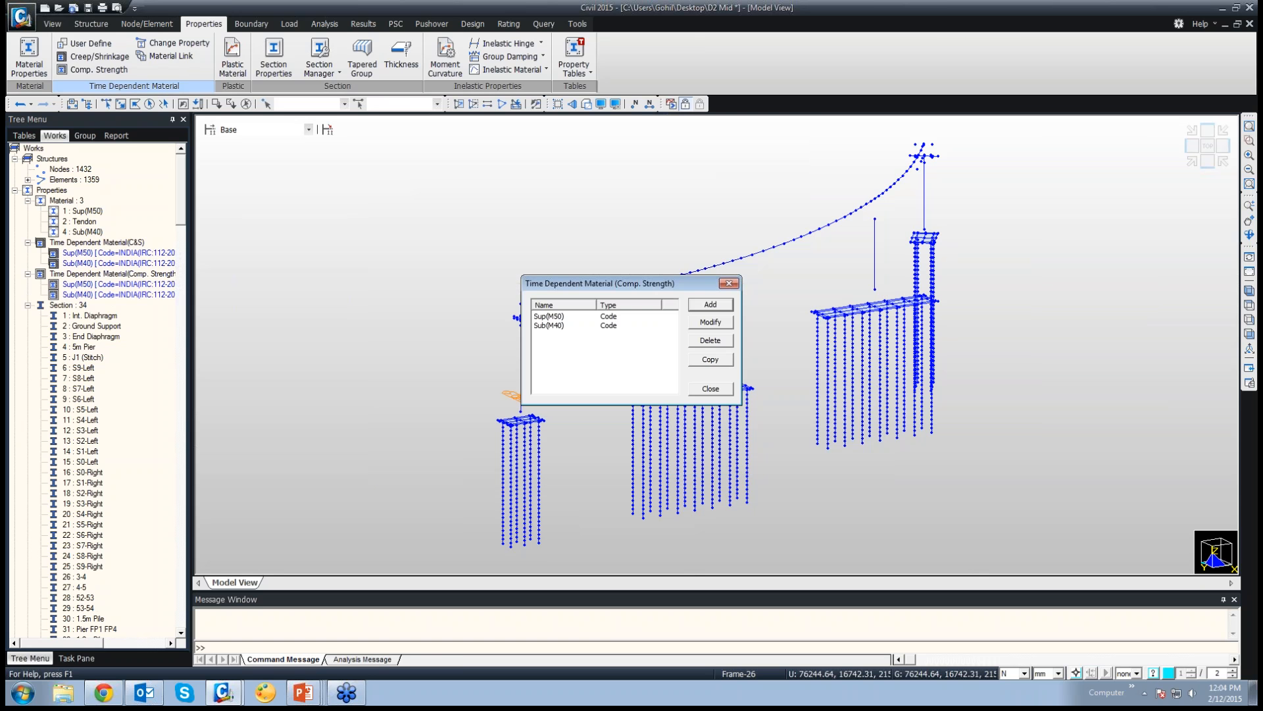
click(711, 388)
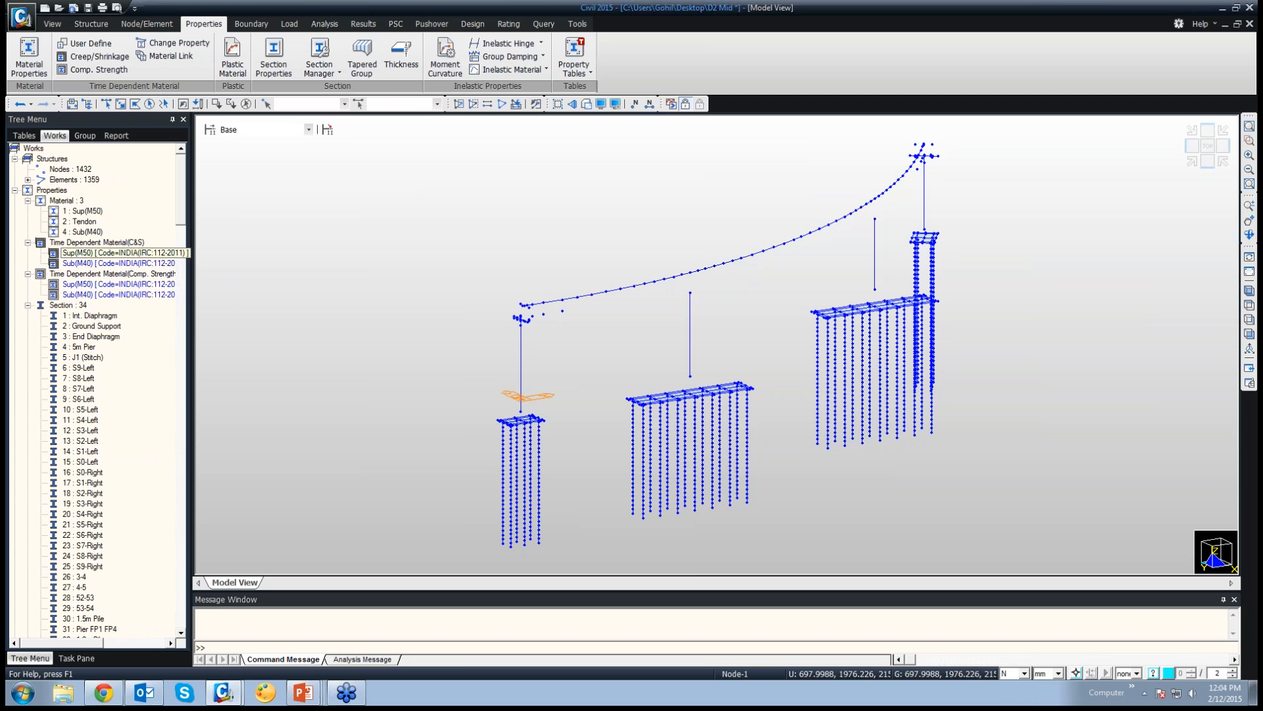
Set the 28-day compressive strength of the creep/shrinkage material Sup(M50) to 50 N/mm^2, check its result and save the change
click(118, 253)
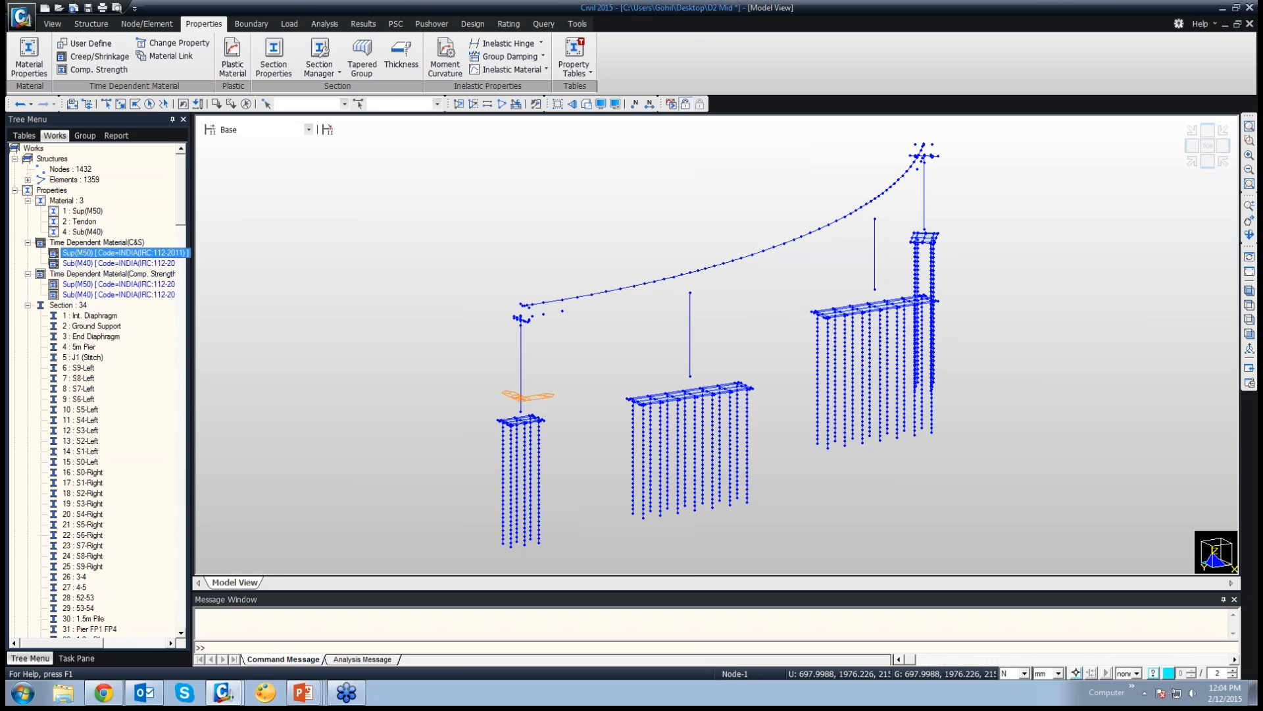
right_click(153, 253)
click(195, 282)
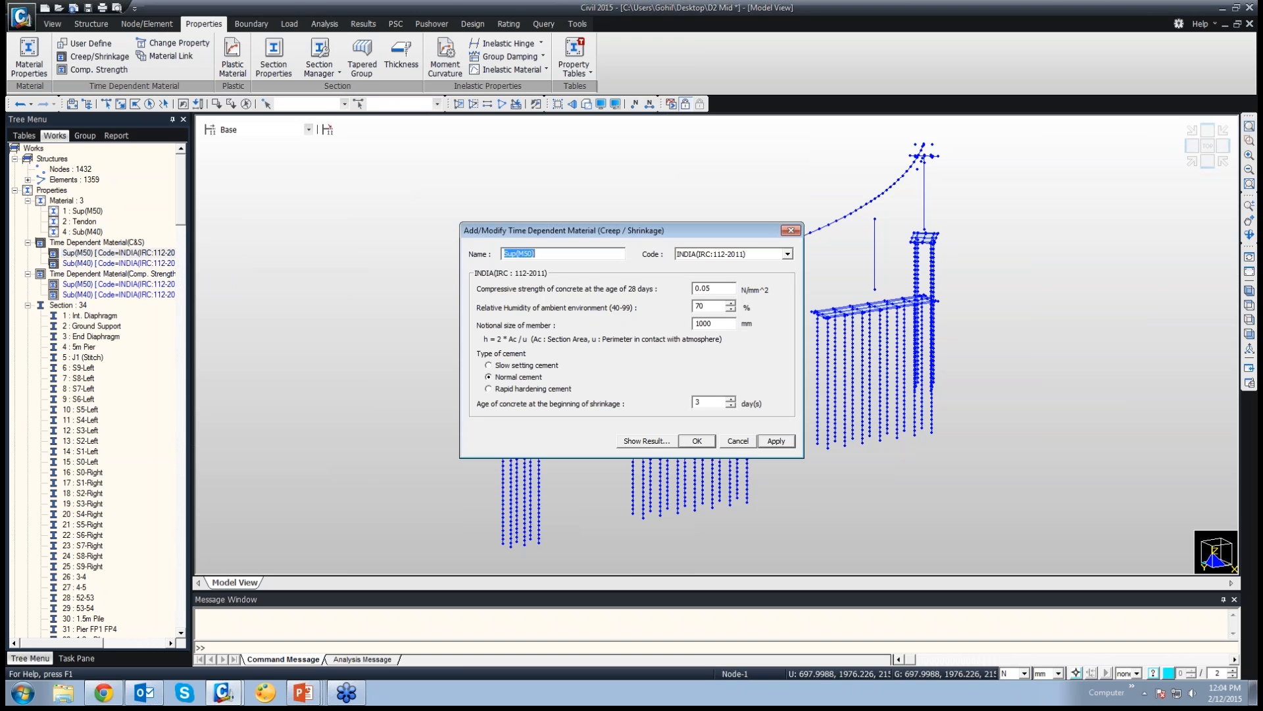
double_click(703, 288)
text(50)
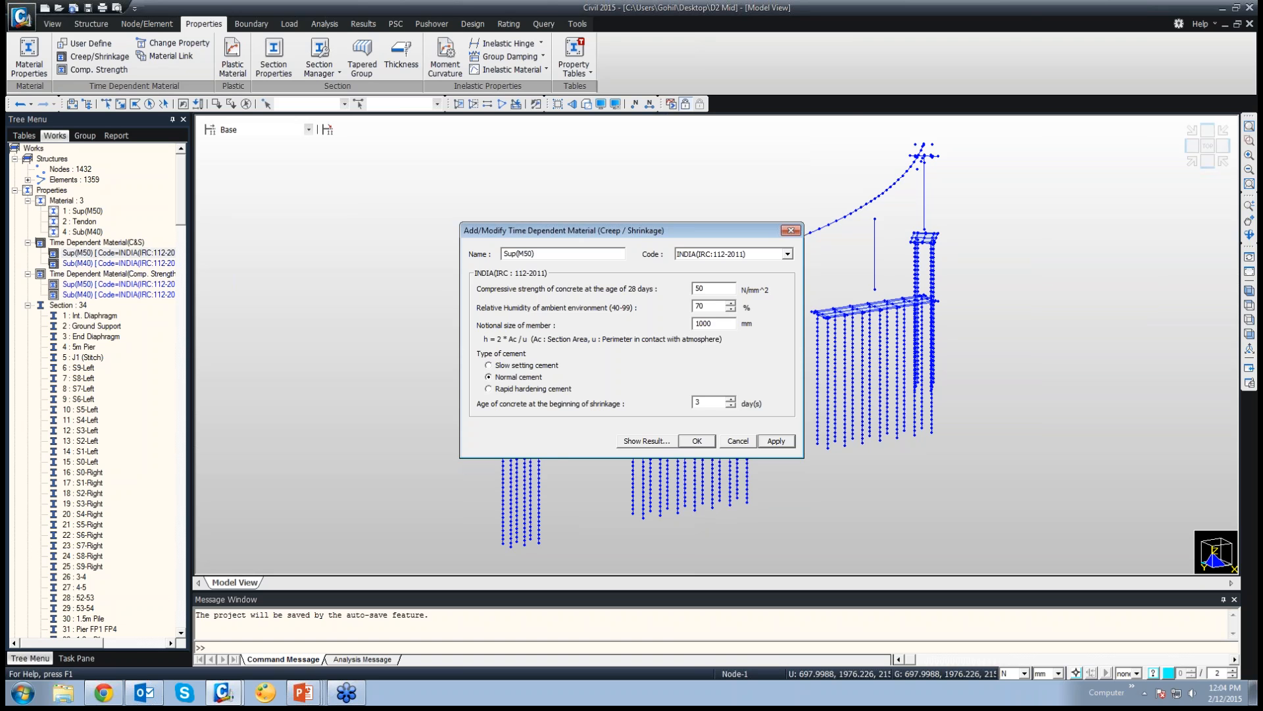
click(646, 440)
key(Escape)
click(699, 438)
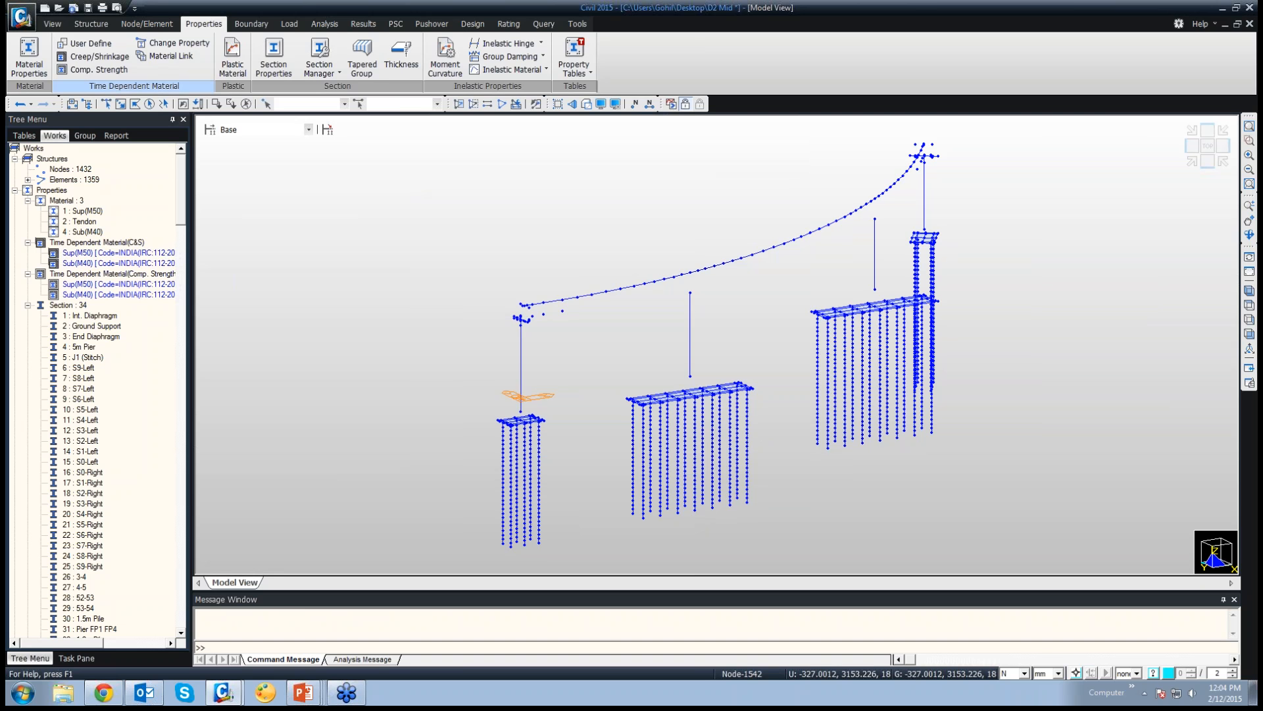
Link material 1:Sup(M50) to the Sup(M50) creep/shrinkage and Sup(M50) compressive strength time-dependent materials
click(165, 56)
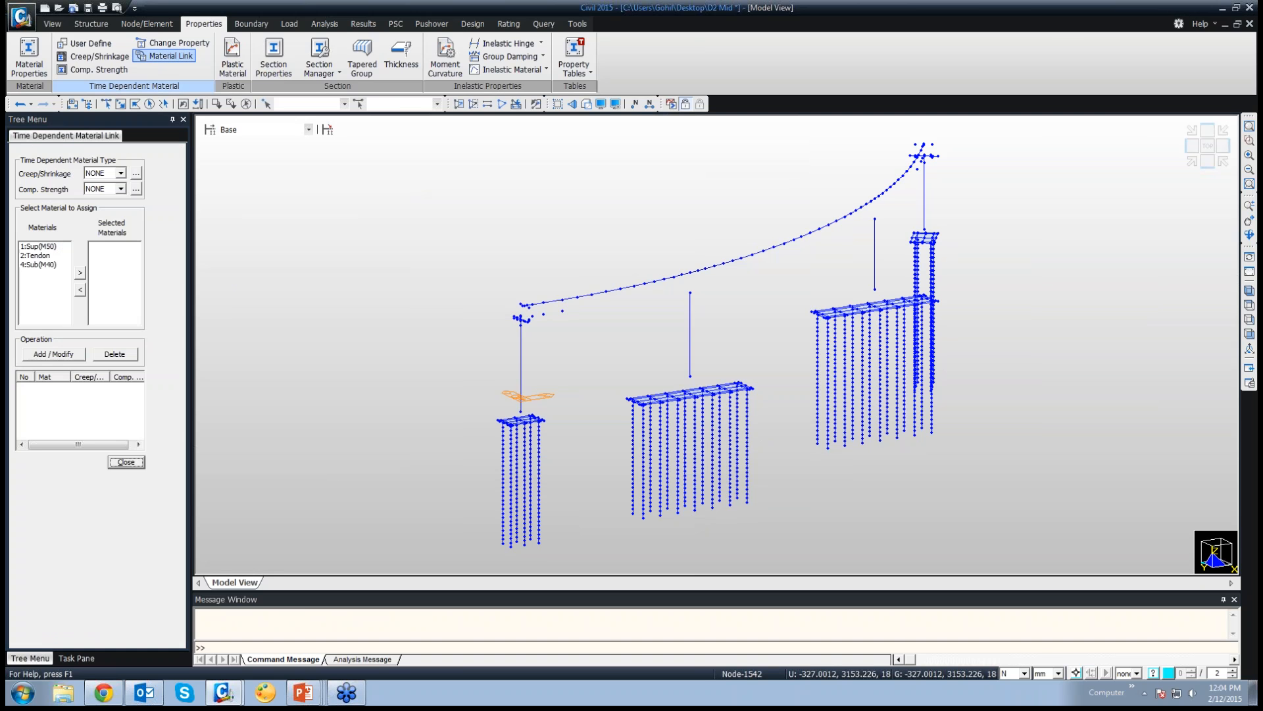
click(121, 173)
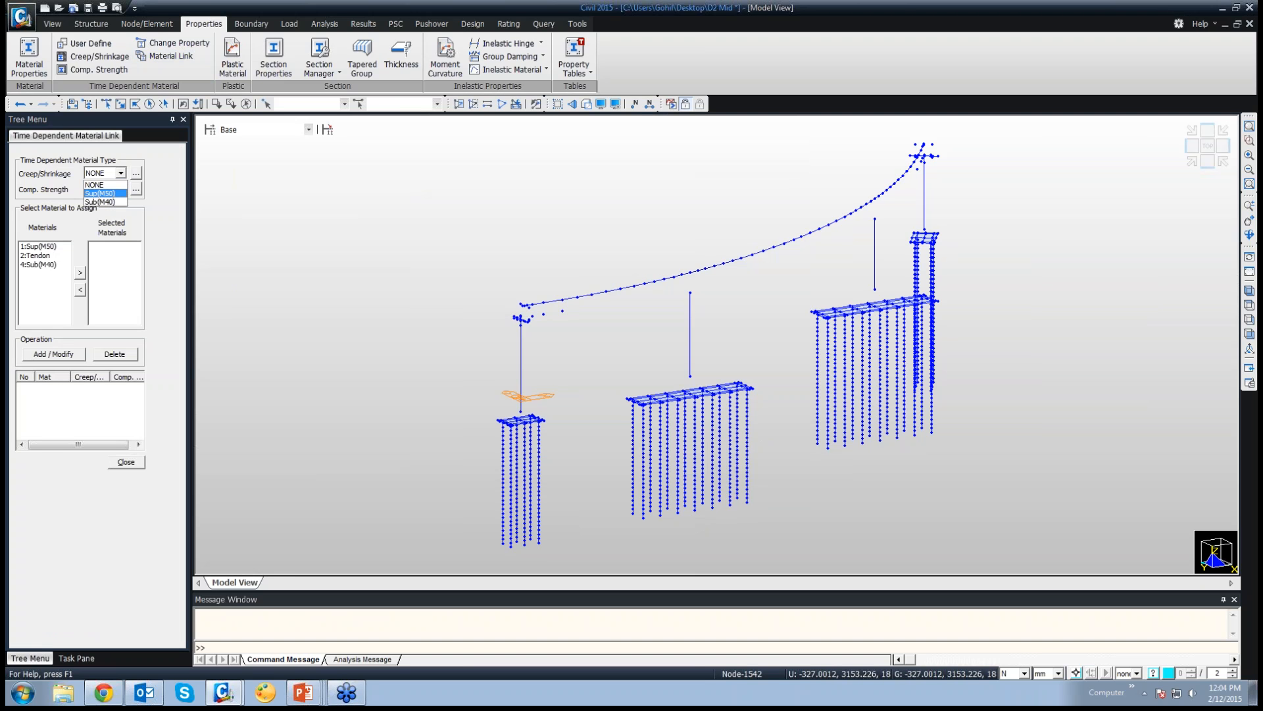
click(100, 193)
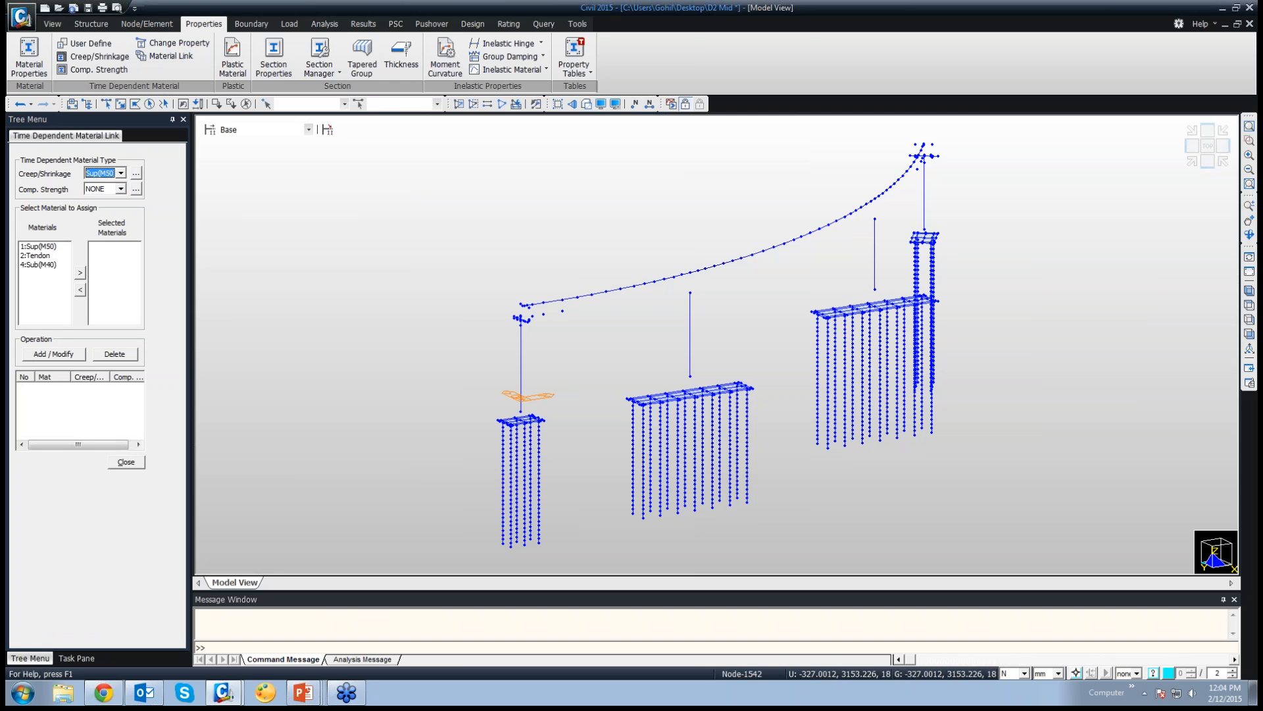
click(120, 189)
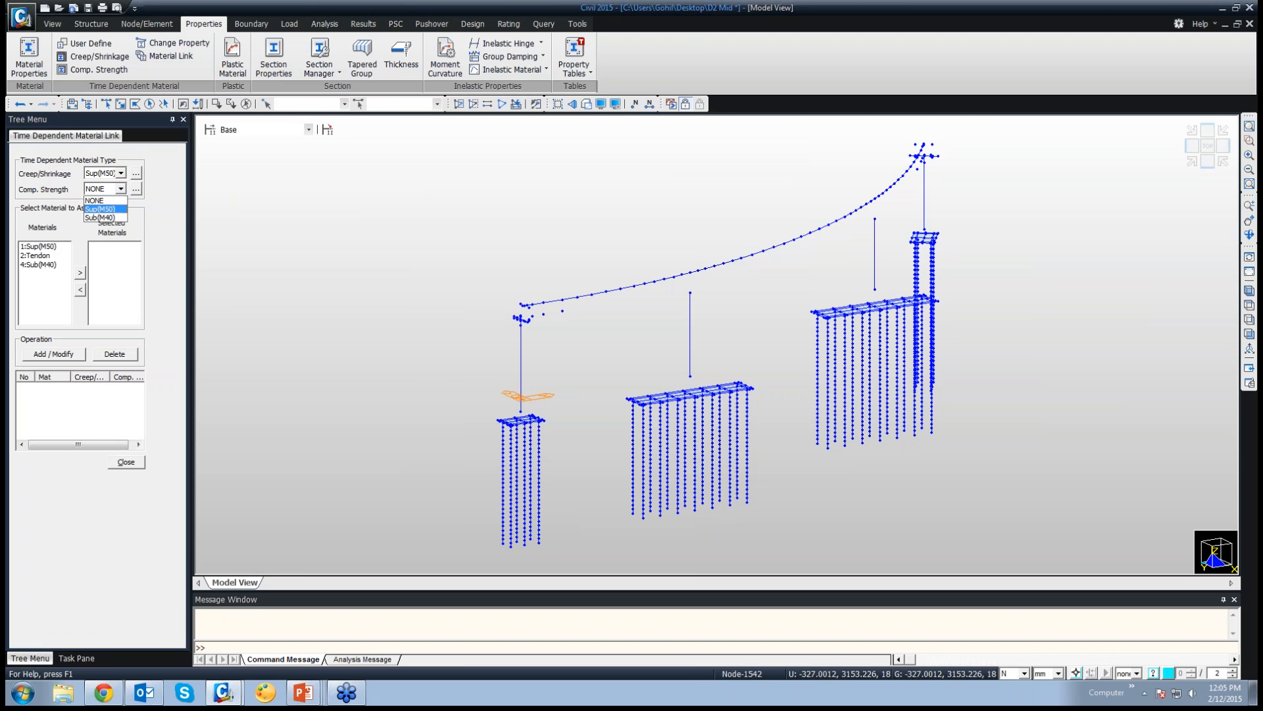
click(100, 208)
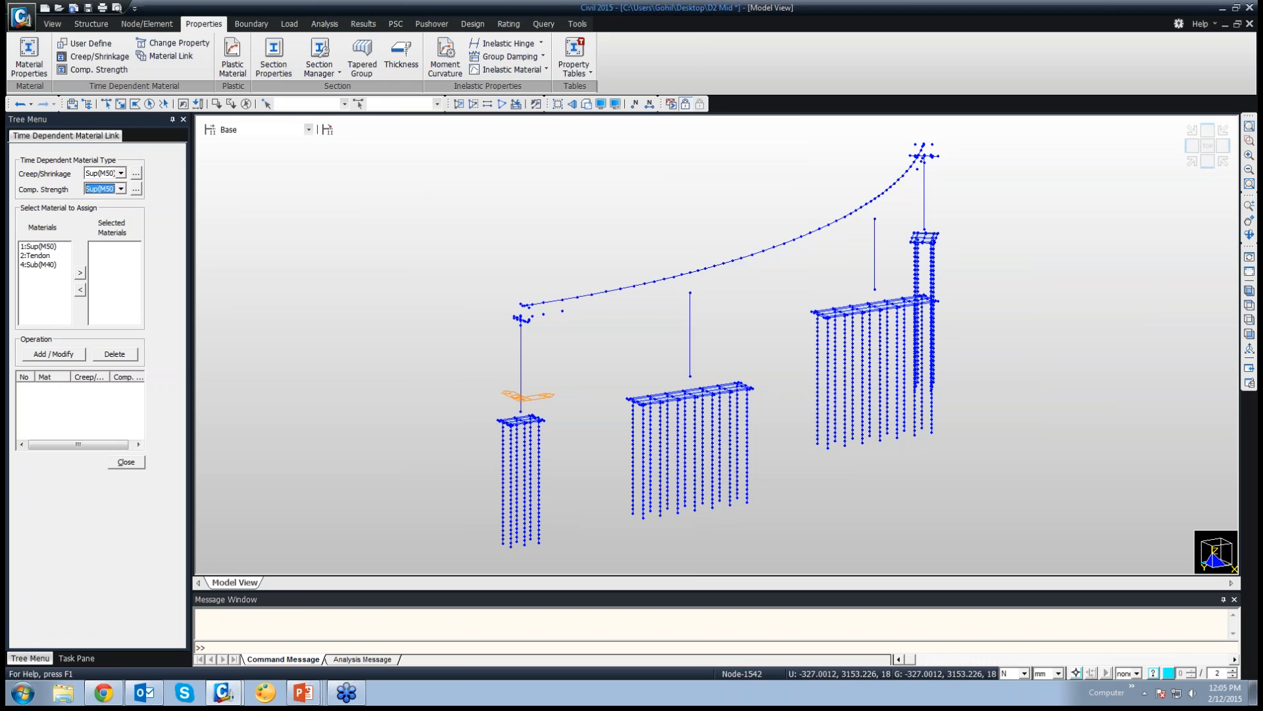
click(38, 246)
click(79, 272)
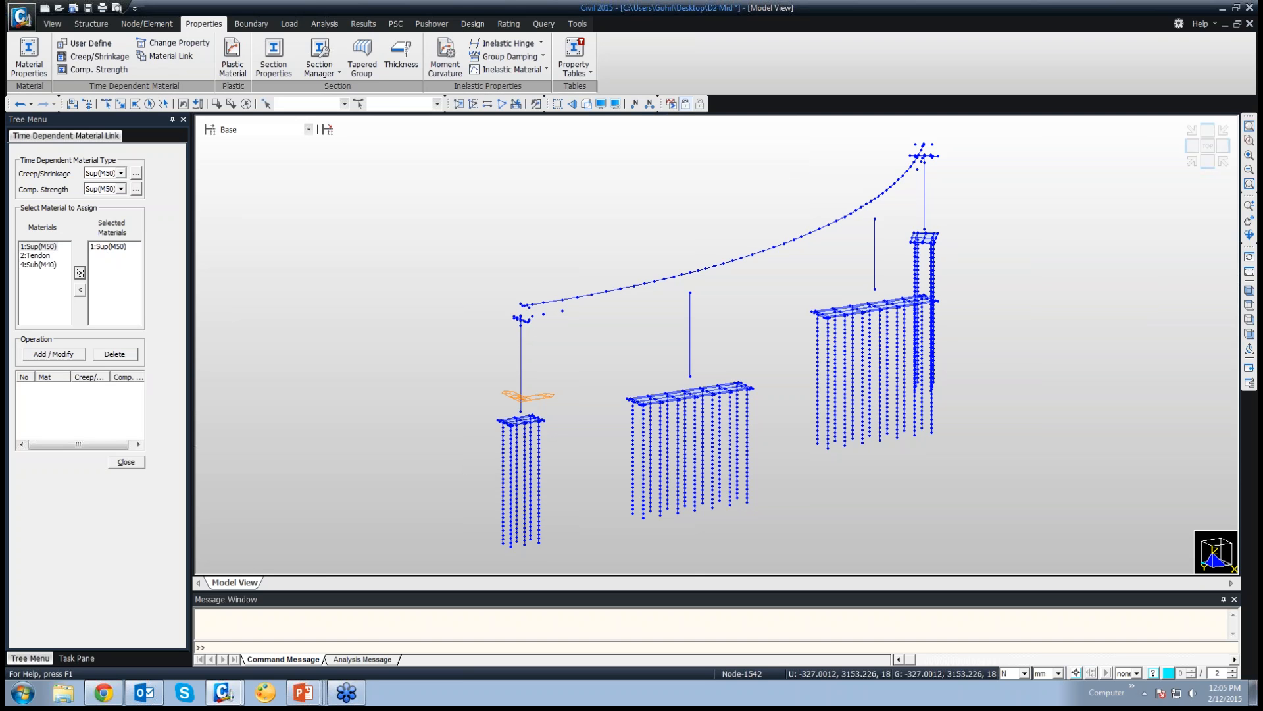
click(54, 354)
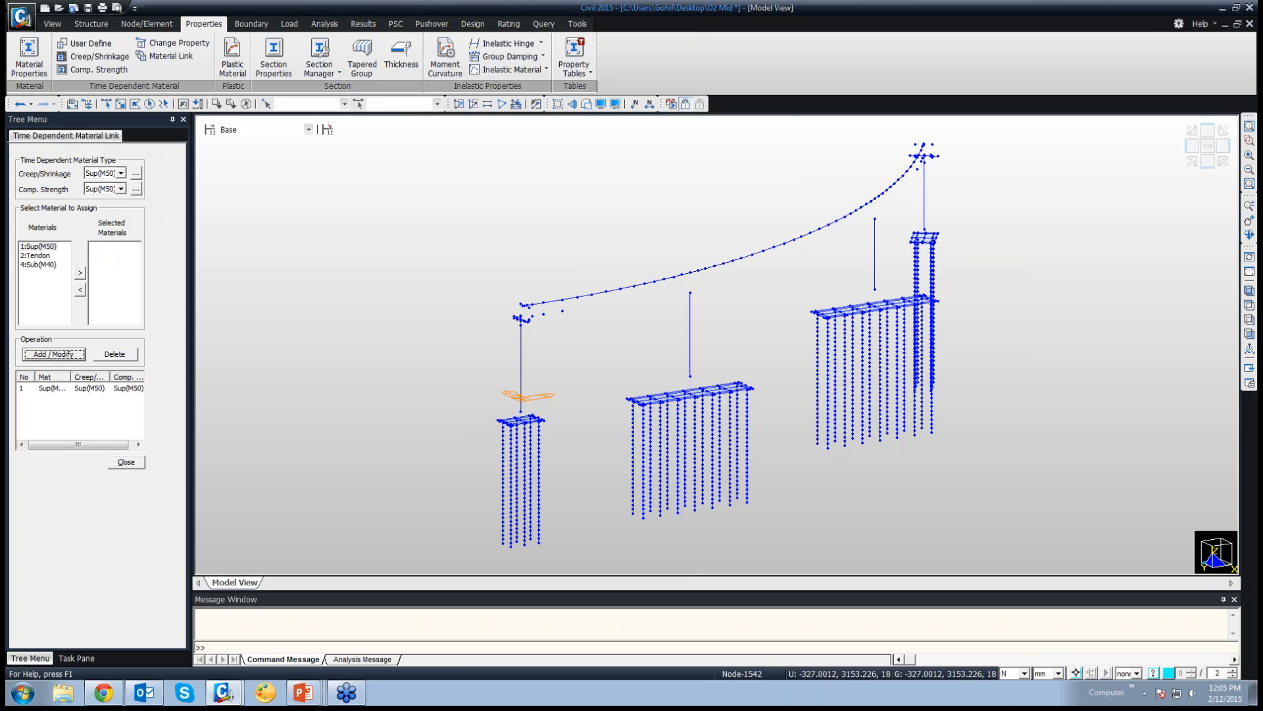
Link material 4:Sub(M40) to the Sub(M40) creep/shrinkage and compressive strength definitions and finish the time-dependent material linking
click(121, 173)
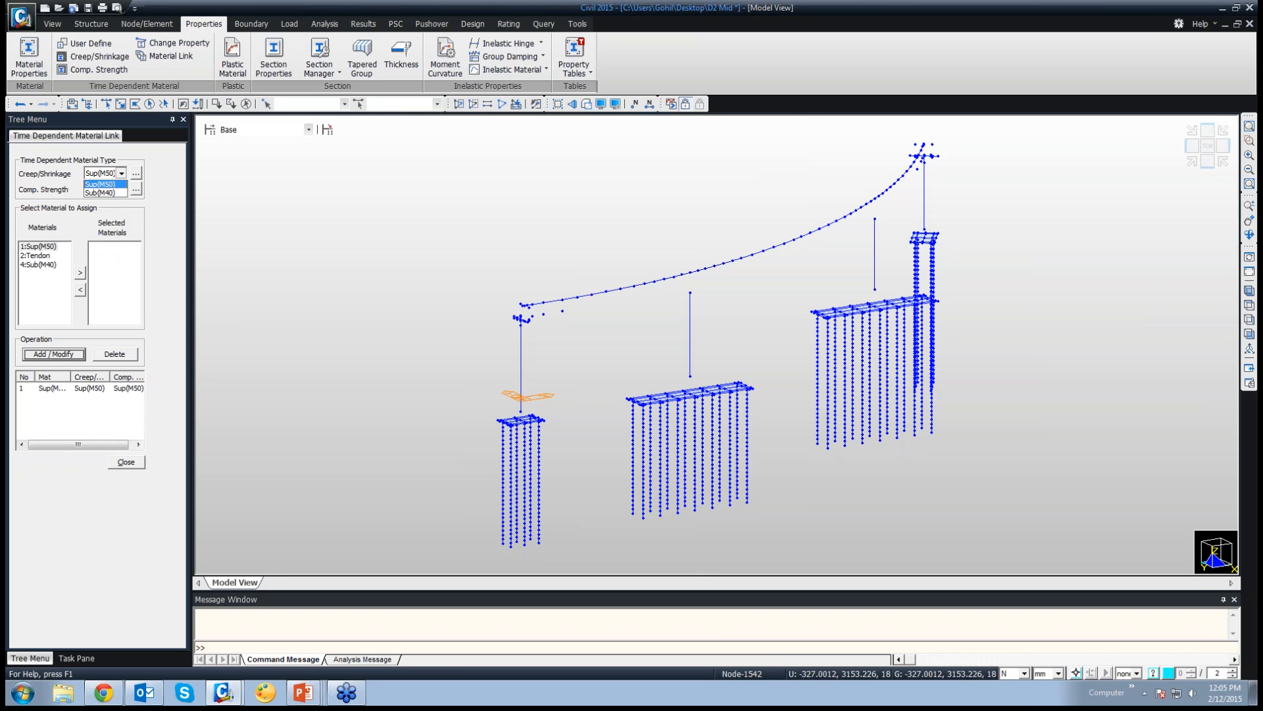
click(104, 202)
click(121, 189)
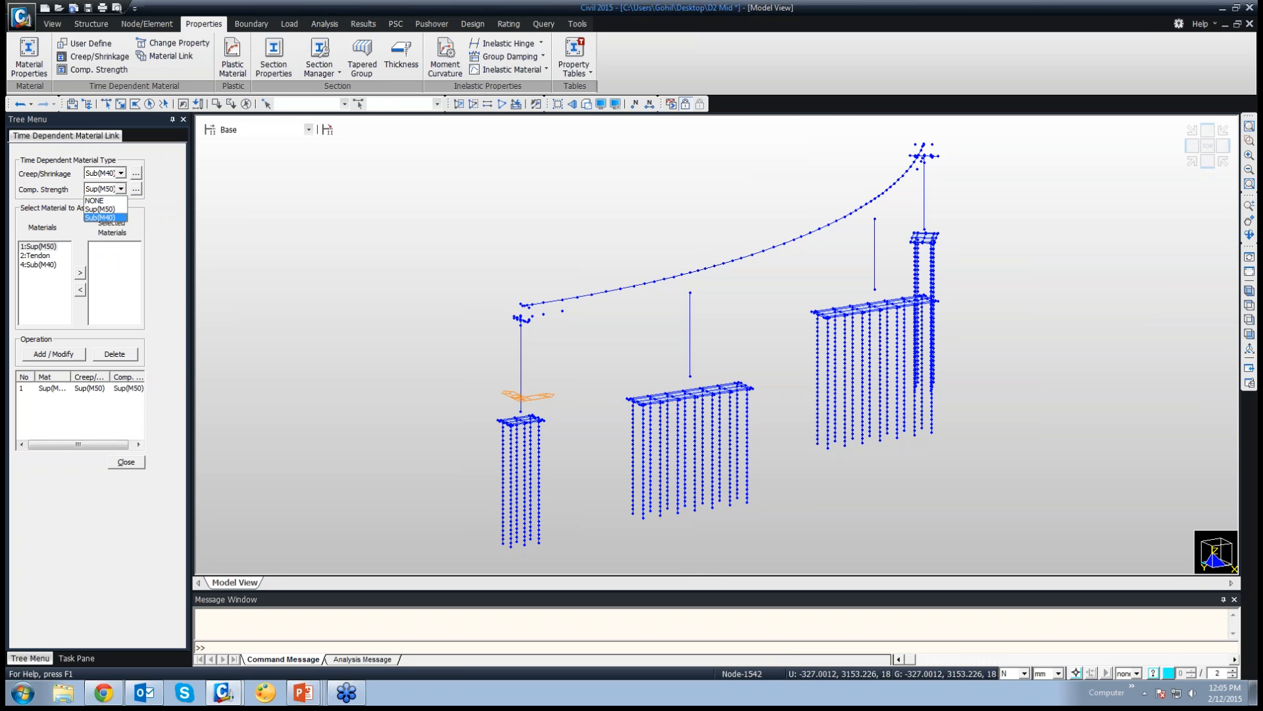
click(100, 218)
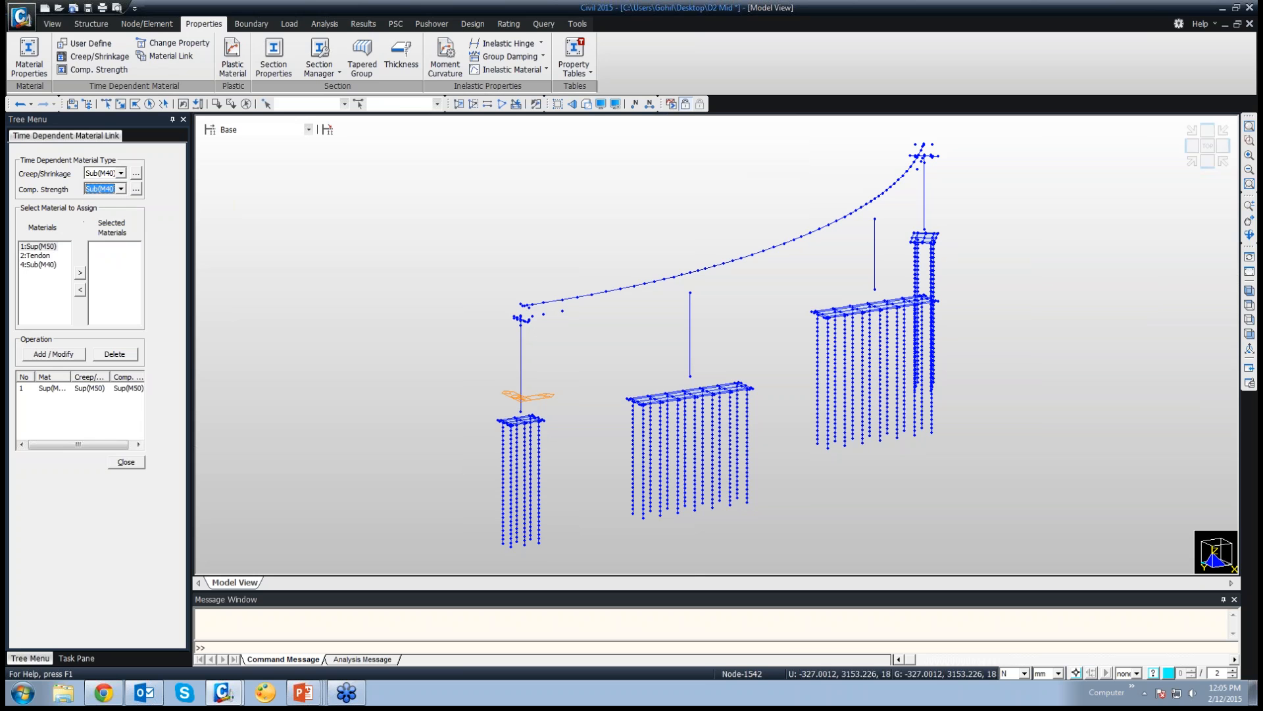
click(38, 265)
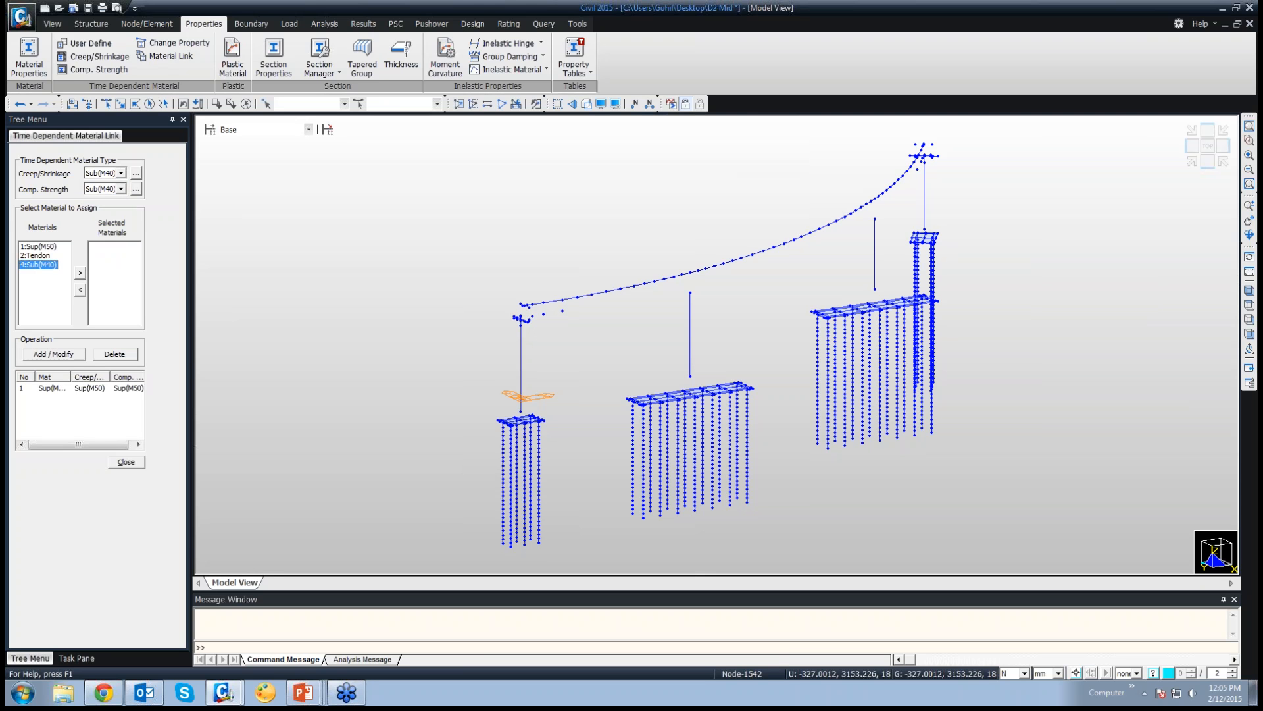
click(79, 273)
click(53, 354)
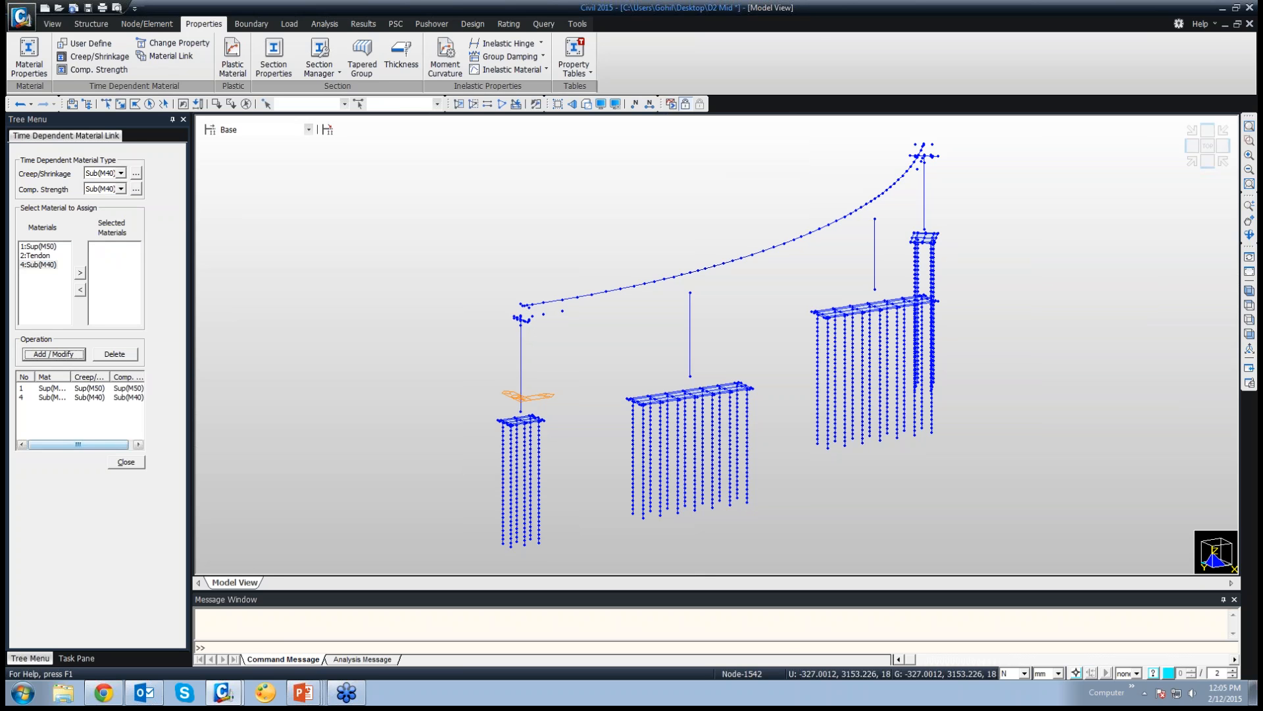
click(125, 462)
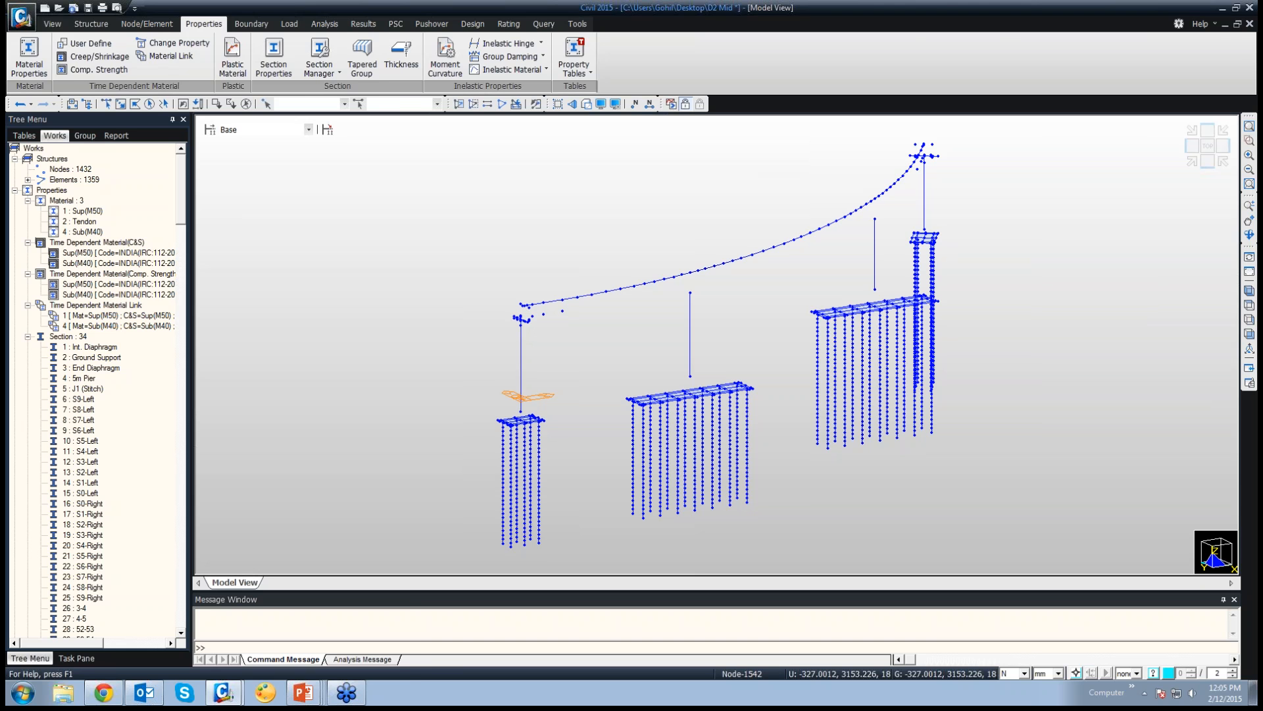
Switch to the PowerPoint slide show of BCBA-Day 2.pptx and advance it by one slide
mouse_move(303, 692)
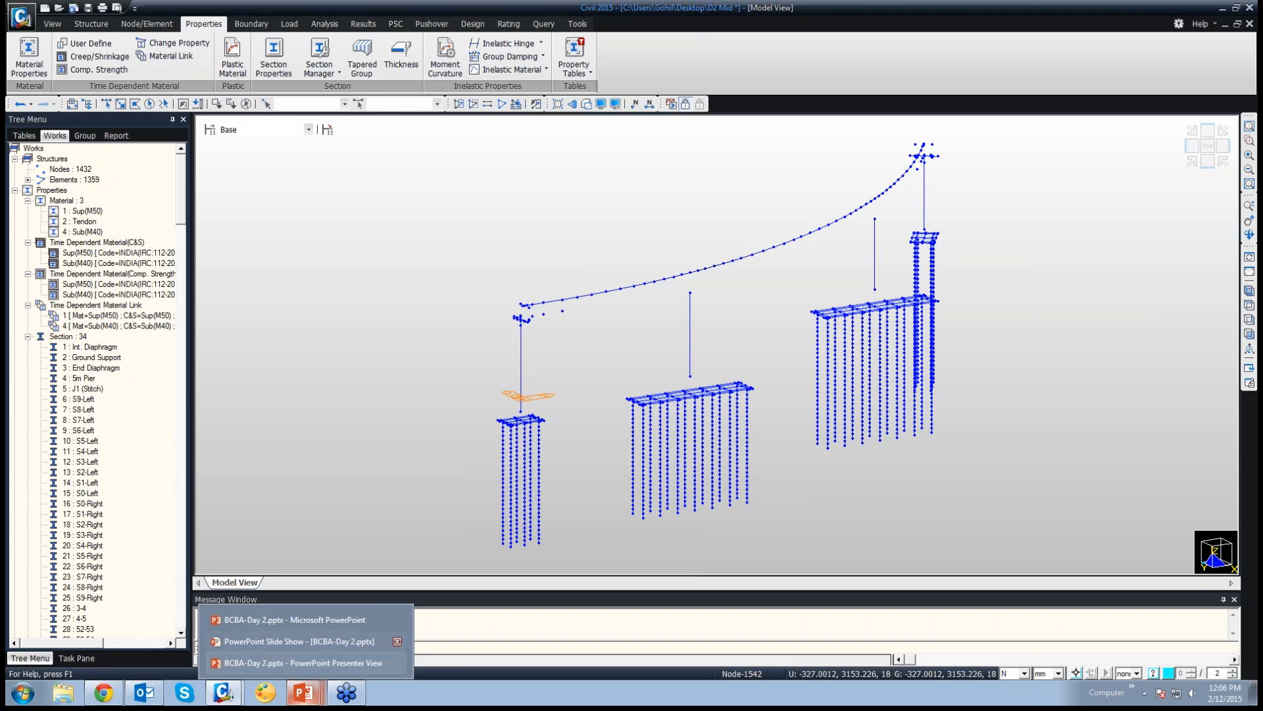
click(299, 641)
key(Right)
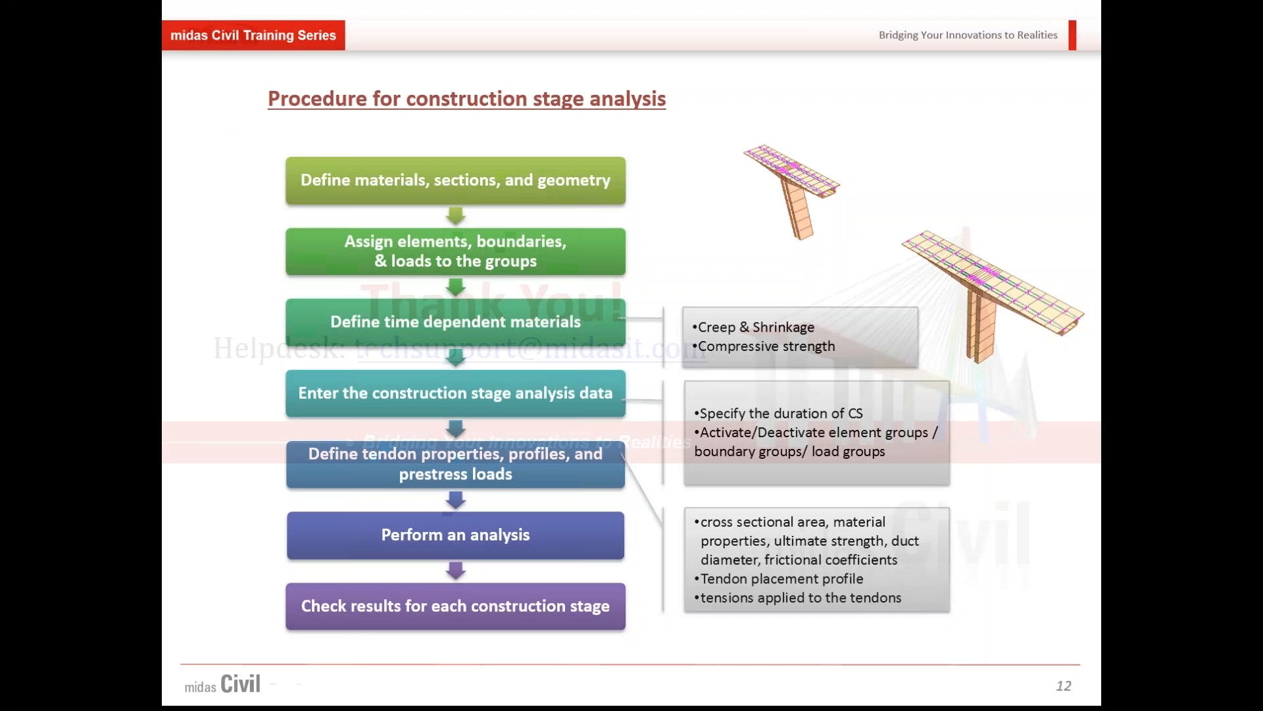